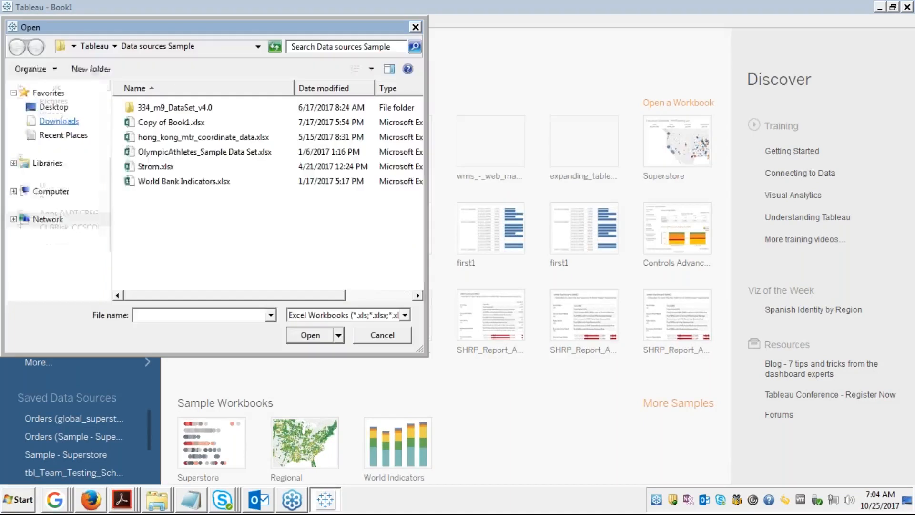
Step: Dismiss the file selection dialog and connect to the saved Orders (global_superst...) data source
left_click(416, 26)
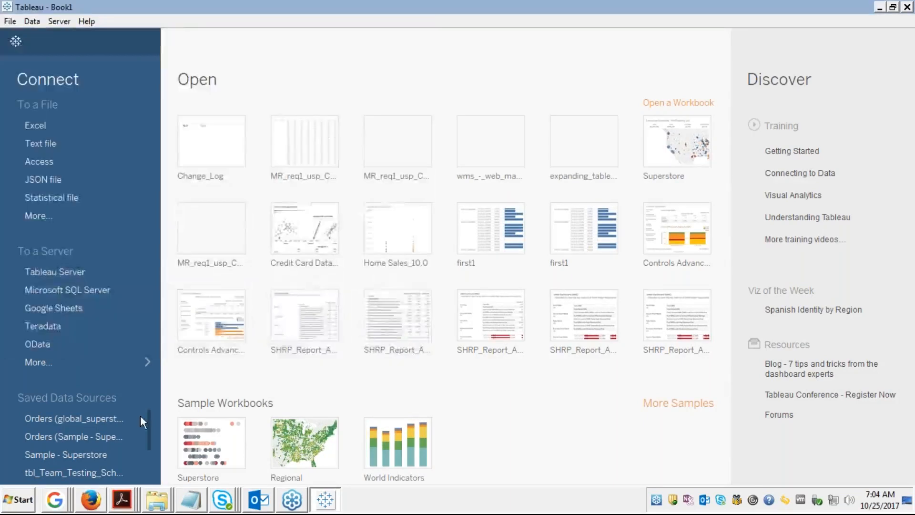
left_click(72, 422)
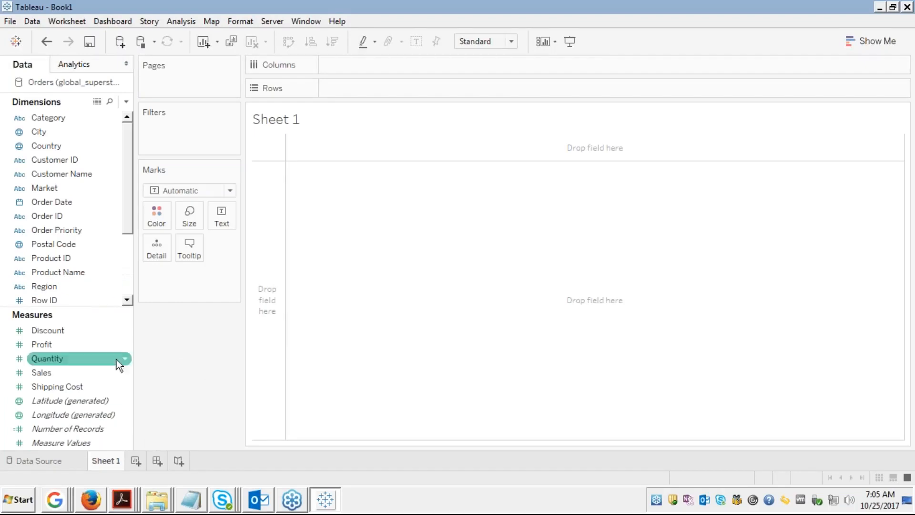
Step: Add the Category and Sub-Category dimensions to Rows, with Sub-Category nested inside Category
left_click(46, 120)
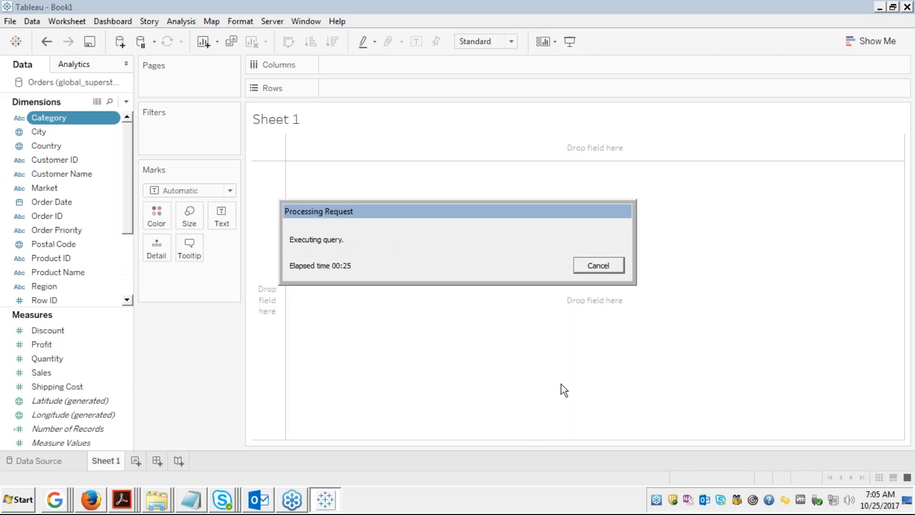
right_click(688, 501)
left_click(696, 491)
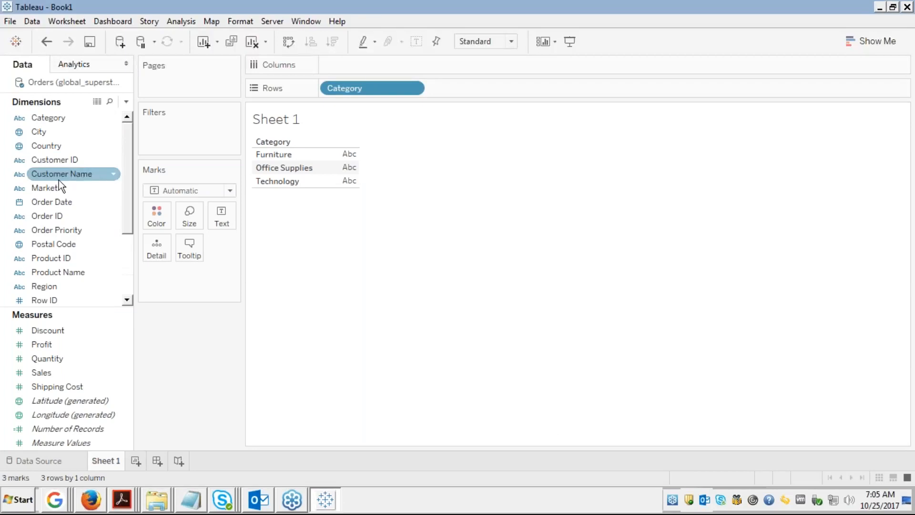
scroll(59, 179, "down", 3)
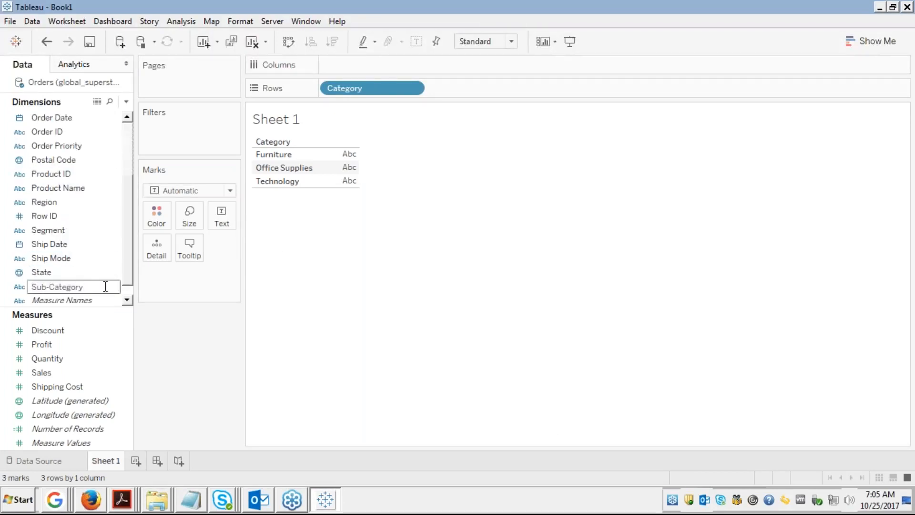
left_click(100, 273)
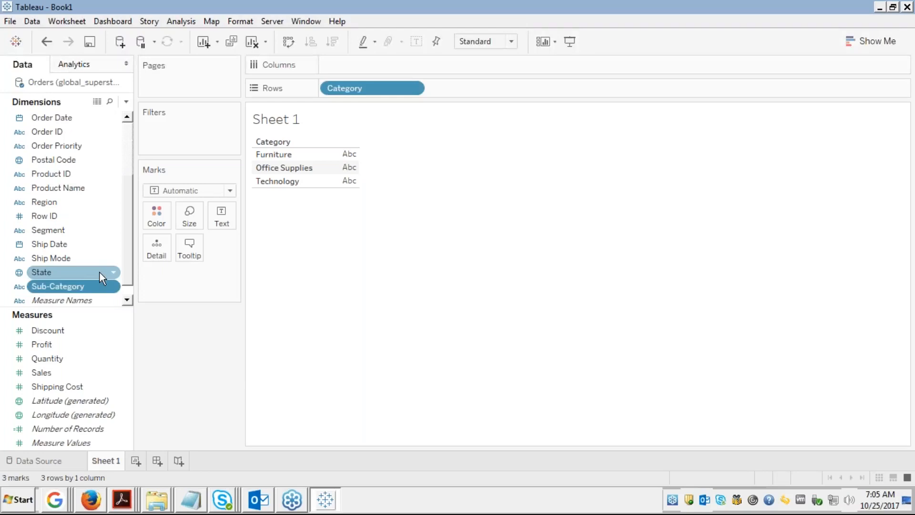
left_click(78, 286)
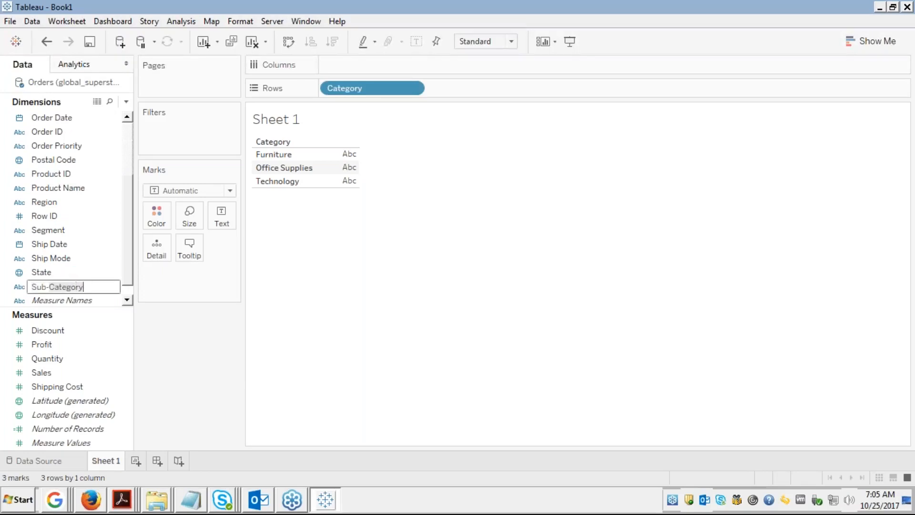
left_click(95, 262)
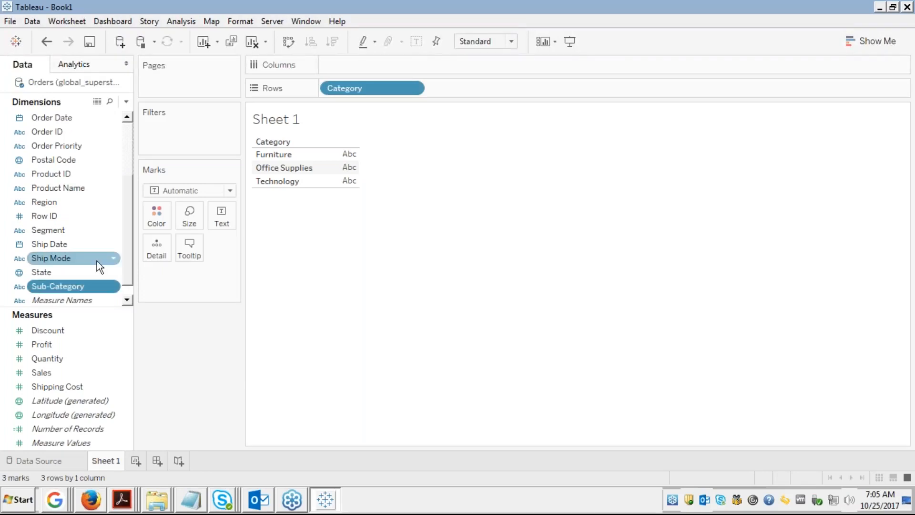
double_click(61, 287)
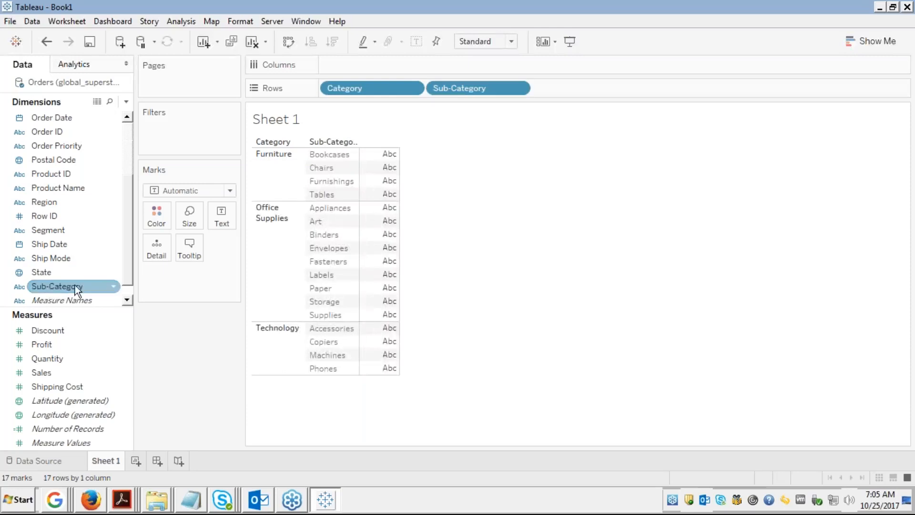
Step: Add the Sales measure to the view as the text value for each sub-category
left_click(40, 373)
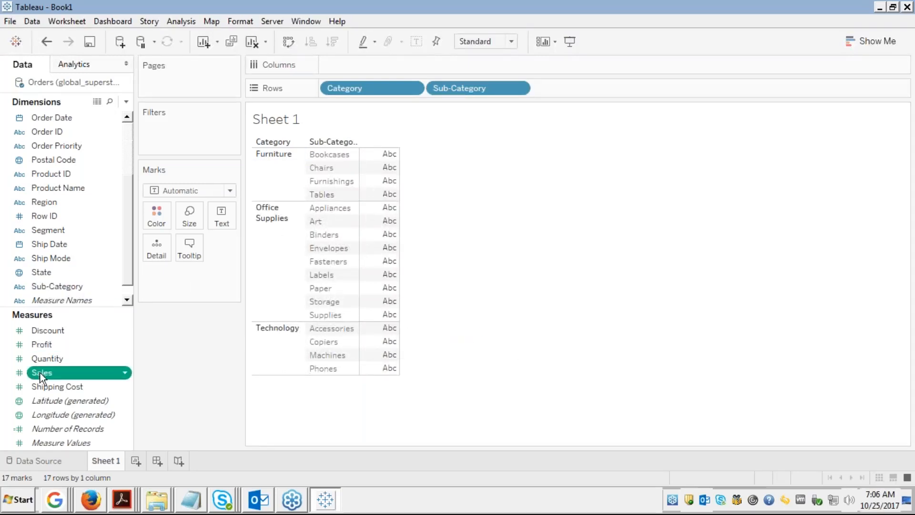
double_click(40, 373)
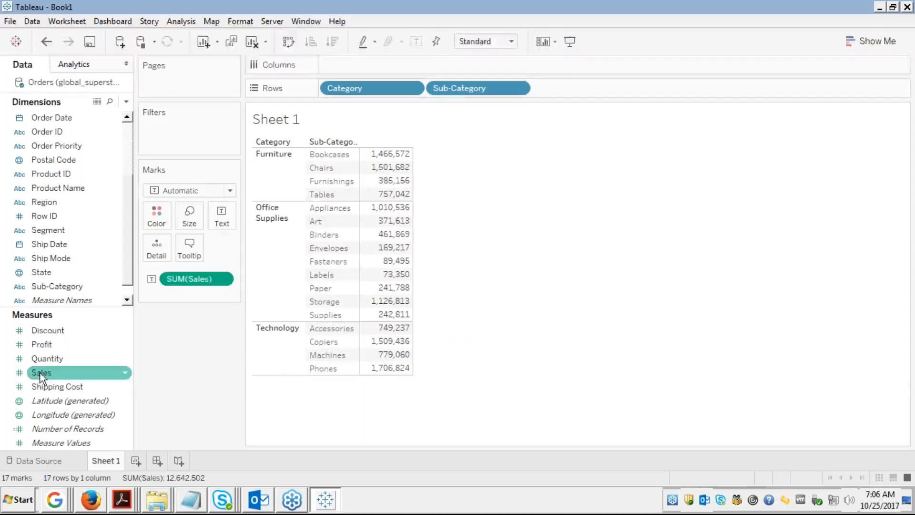
left_click(175, 339)
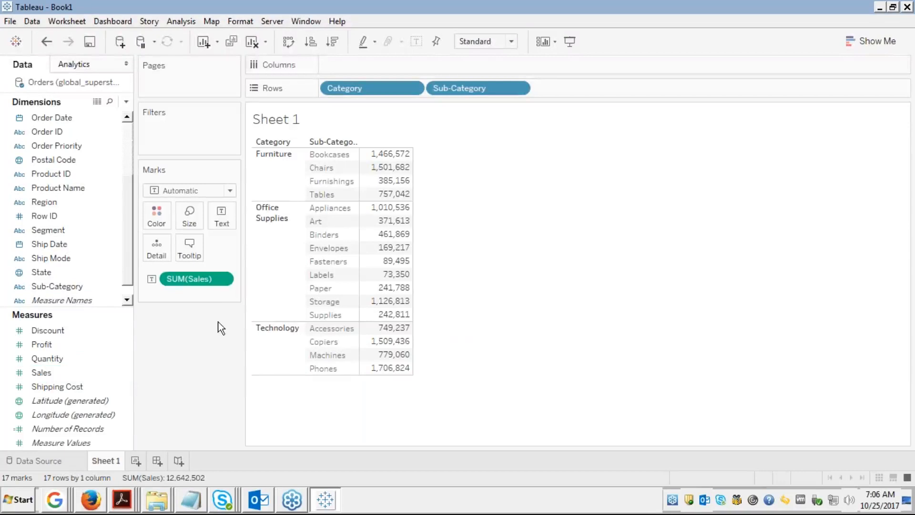
Step: Apply the Percent of Total quick table calculation to SUM(Sales)
right_click(204, 278)
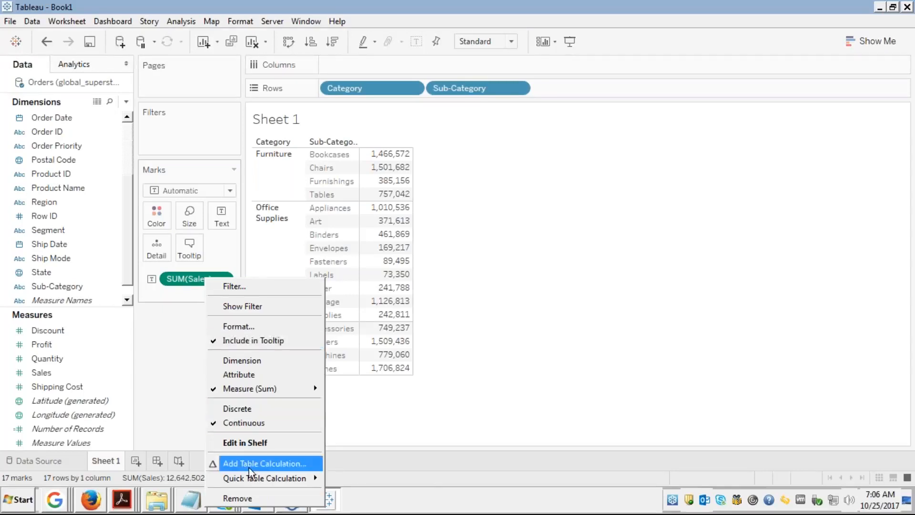
mouse_move(242, 476)
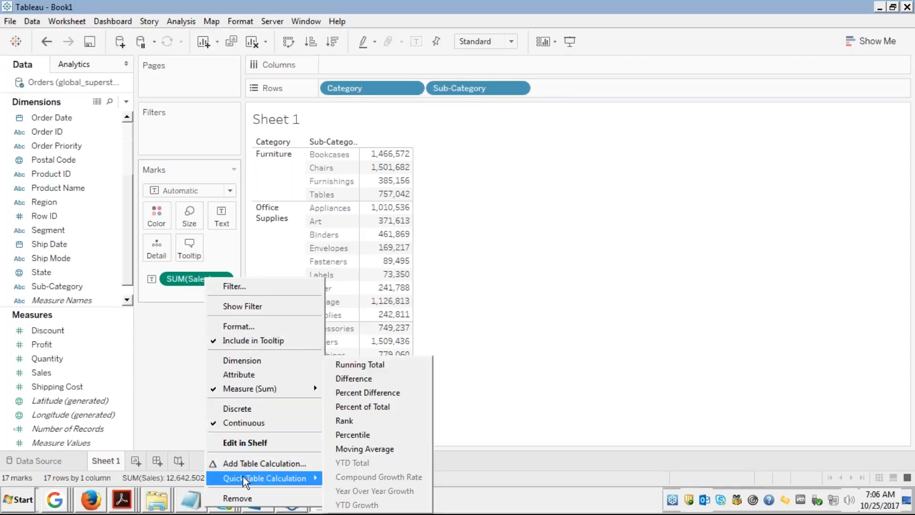
left_click(356, 409)
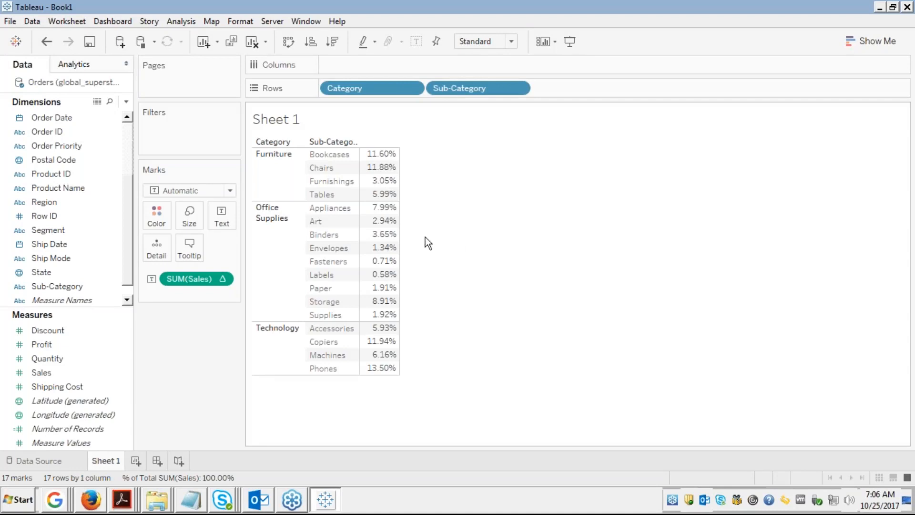
mouse_move(382, 216)
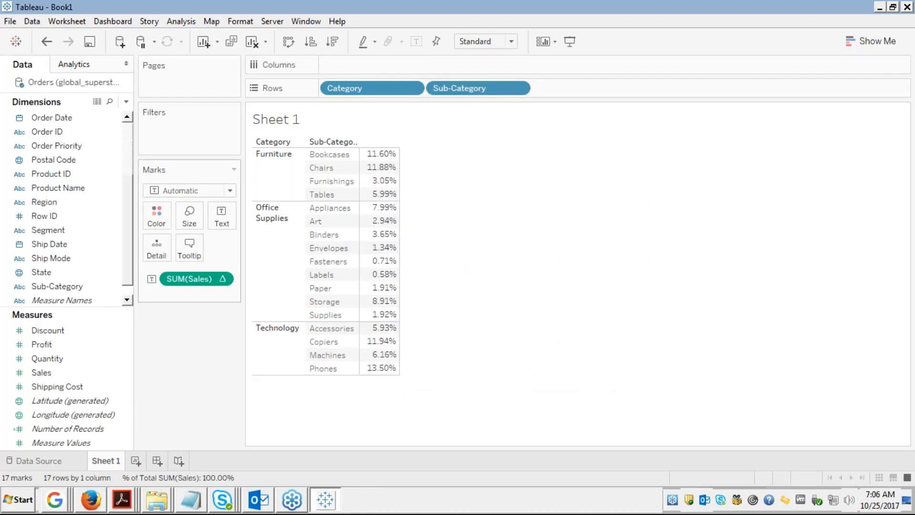
Step: Set the SUM(Sales) percent of total calculation to compute using Table (across)
right_click(191, 277)
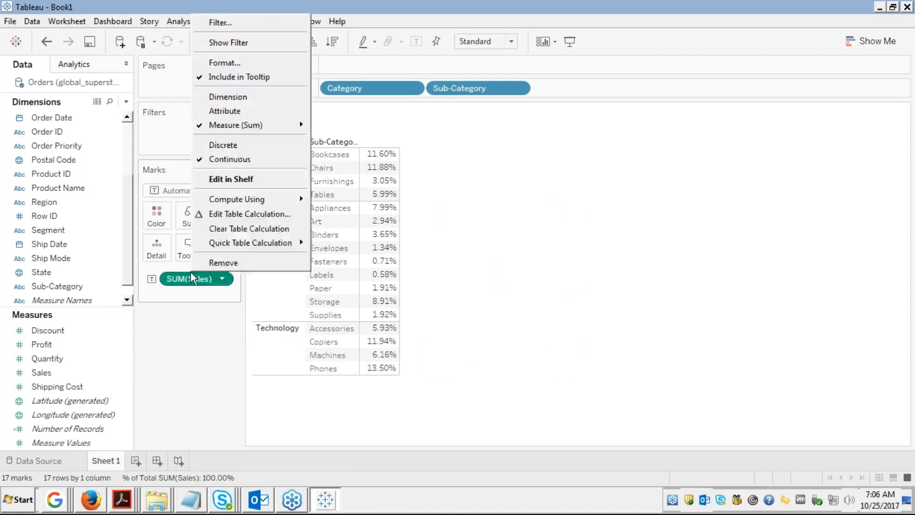
mouse_move(240, 241)
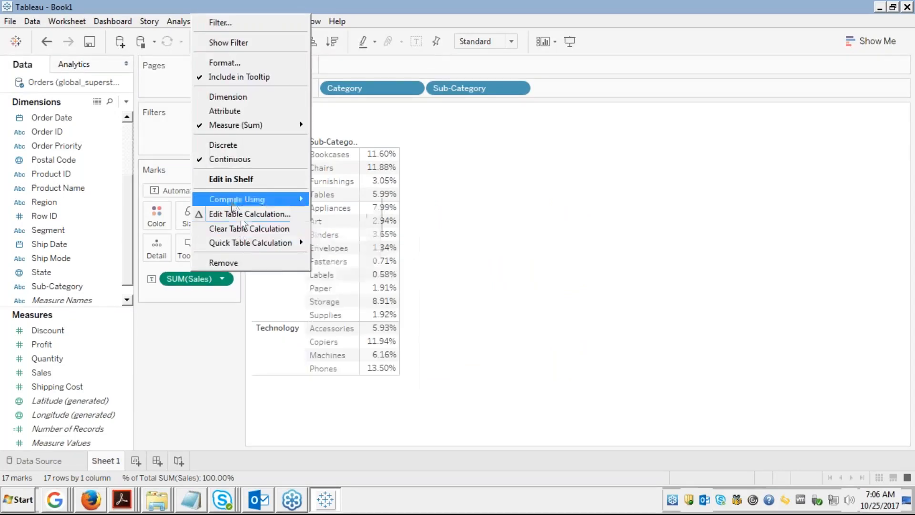
mouse_move(238, 198)
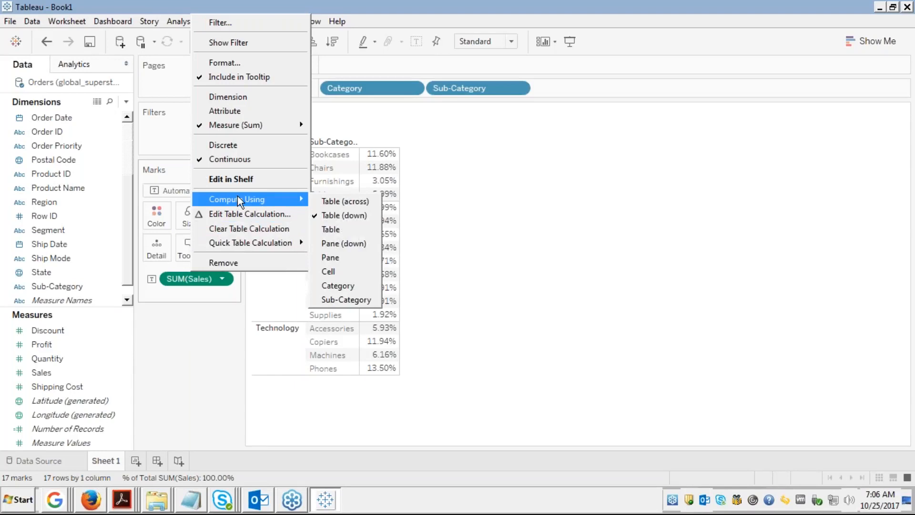
left_click(322, 201)
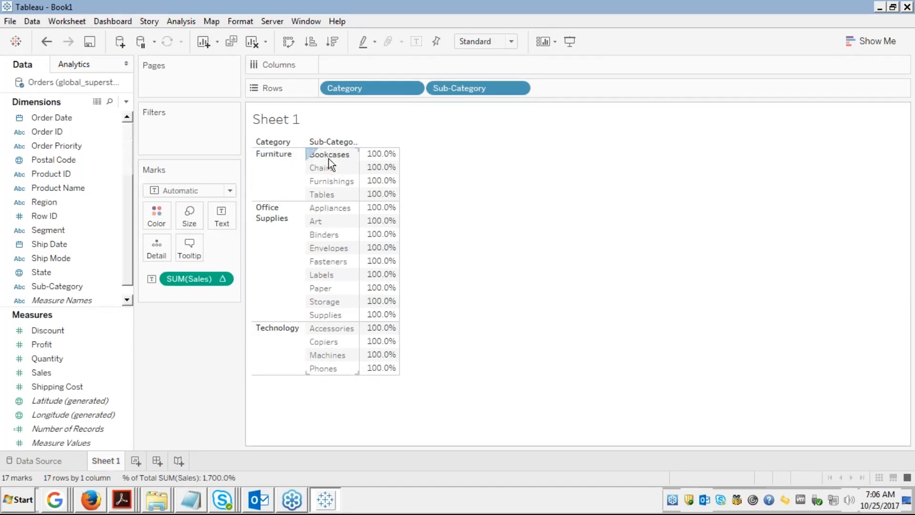
mouse_move(386, 155)
Step: Open the table calculation settings of SUM(Sales) and examine the Compute Using options
right_click(201, 277)
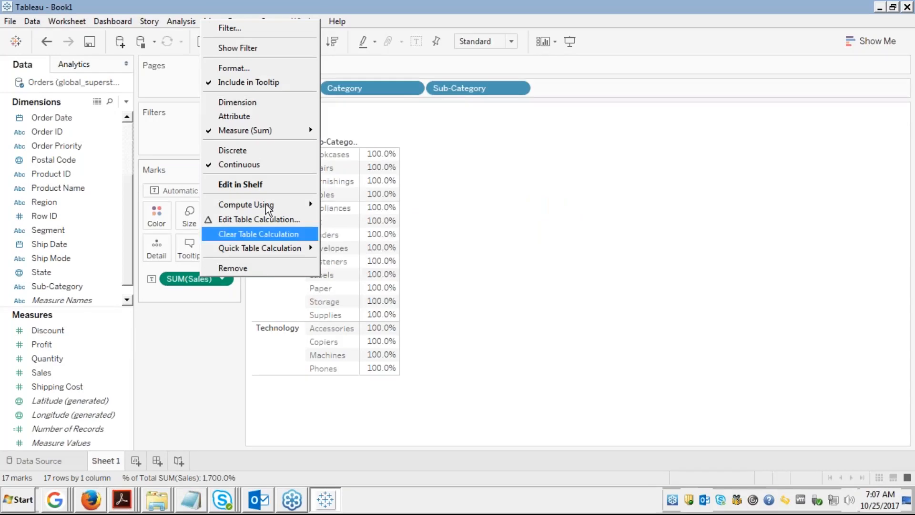
mouse_move(270, 207)
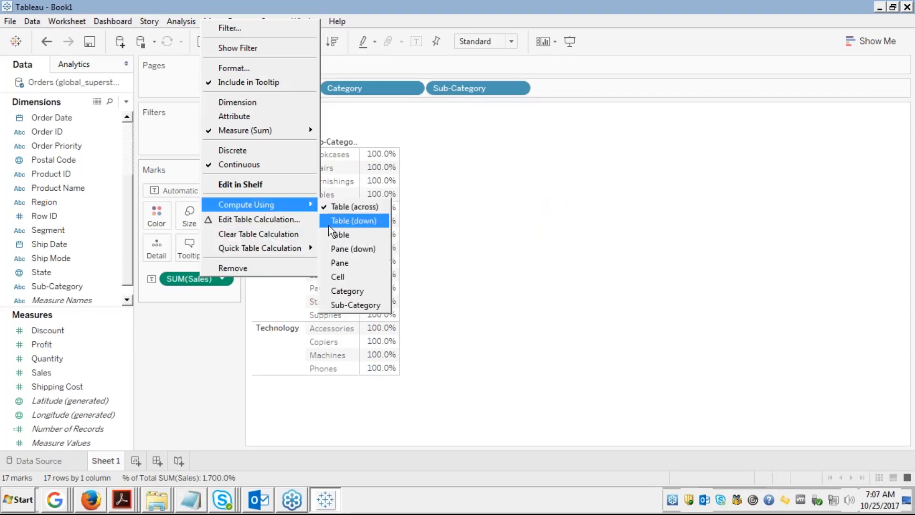
left_click(269, 221)
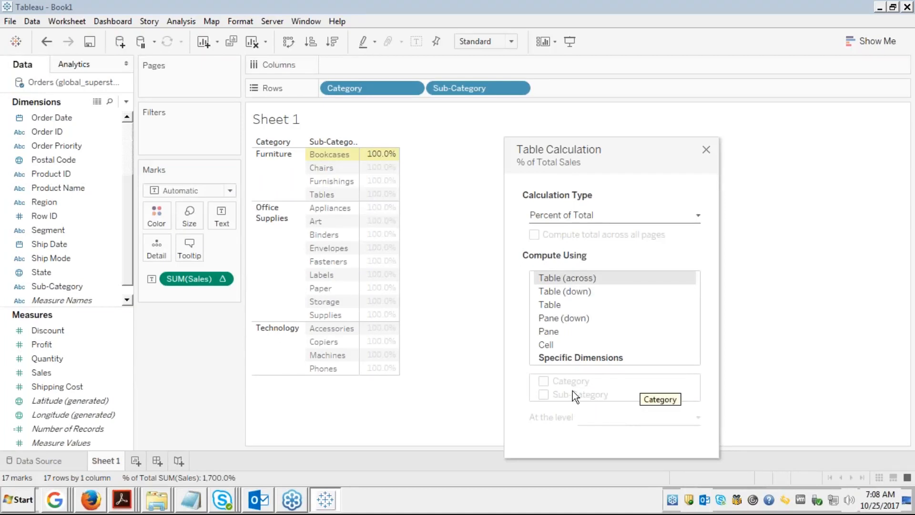
left_click(902, 176)
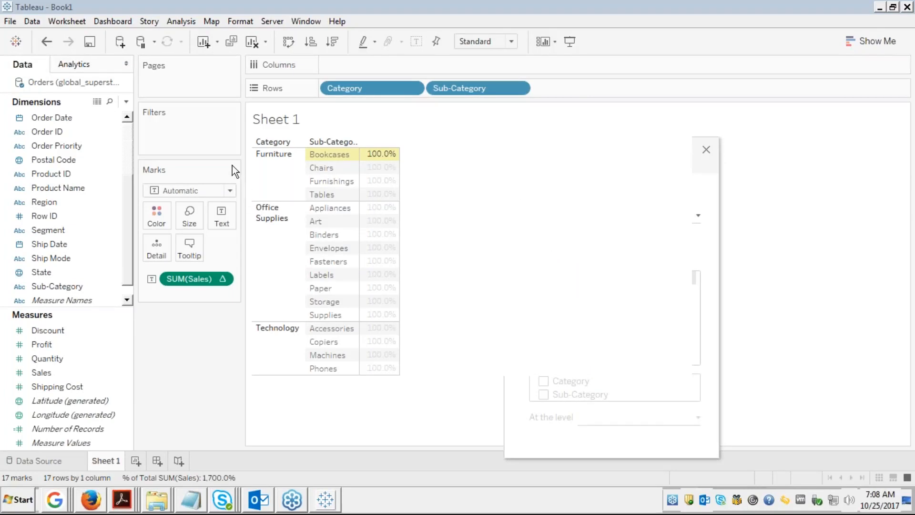
left_click(685, 113)
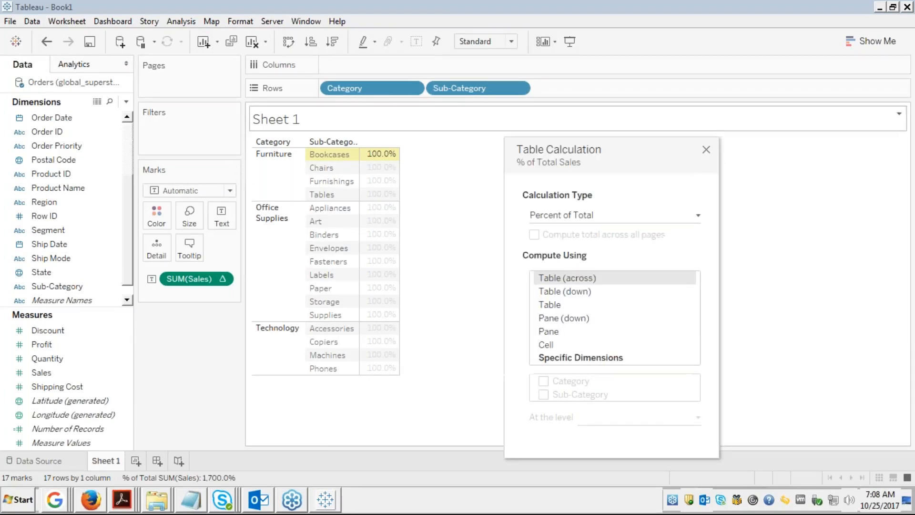
Step: Switch to Firefox to review the Table Calculation slide, including in full screen, and return to Tableau
left_click(91, 500)
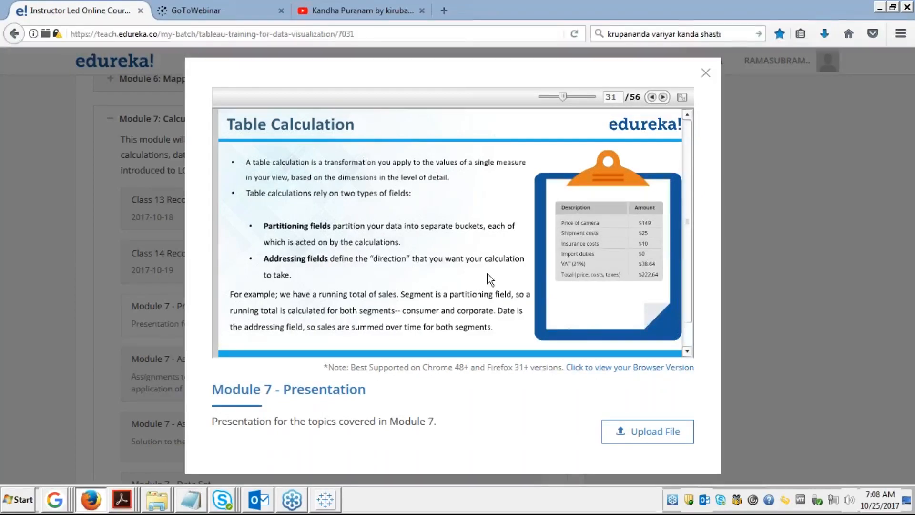
key("alt+Tab")
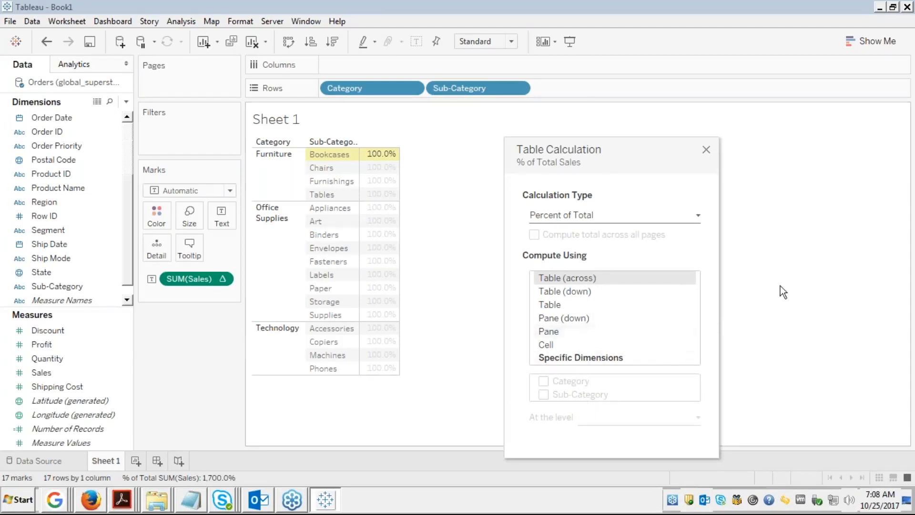
left_click(907, 192)
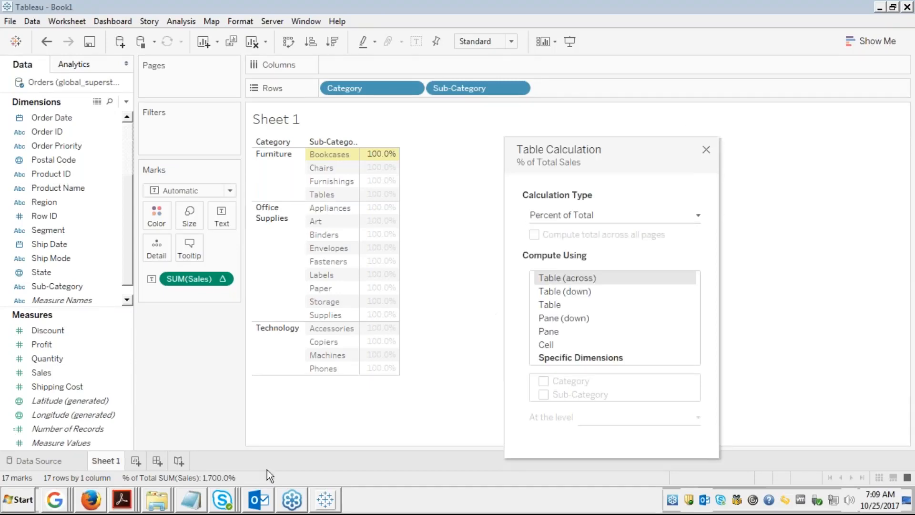
left_click(92, 506)
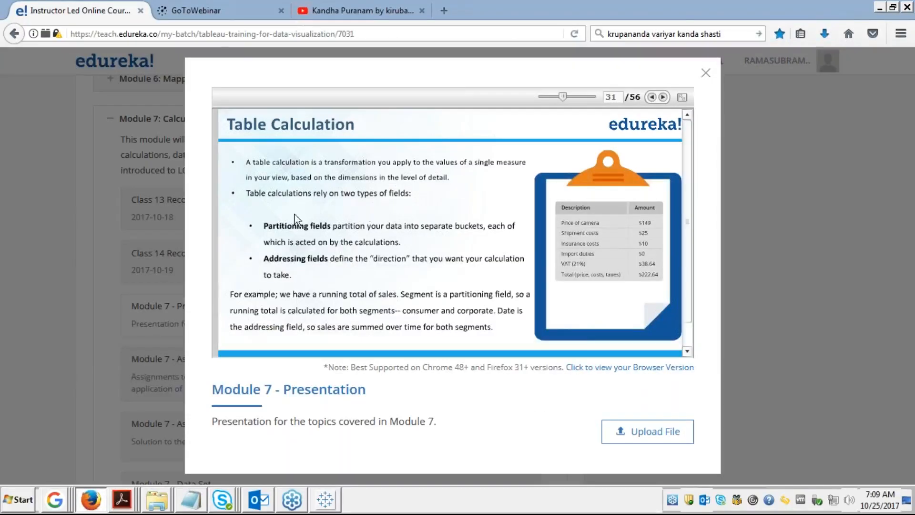
left_click(682, 97)
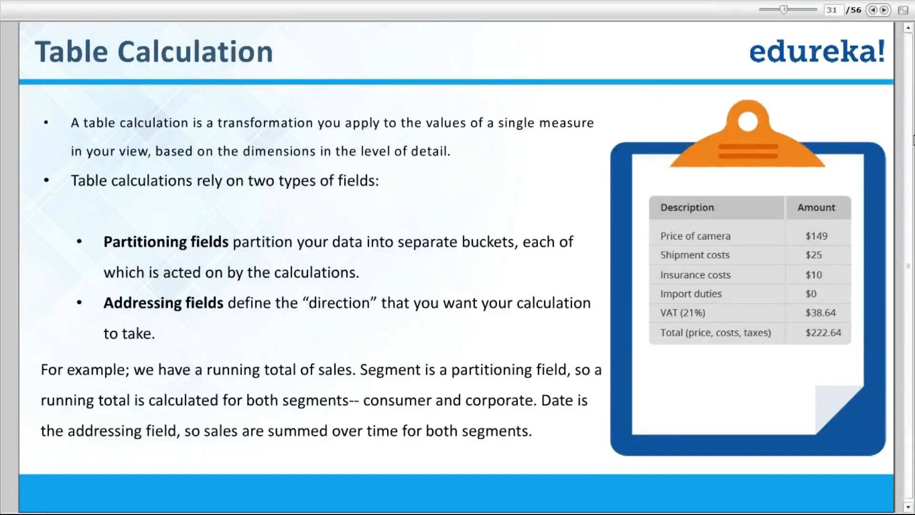
key("Escape")
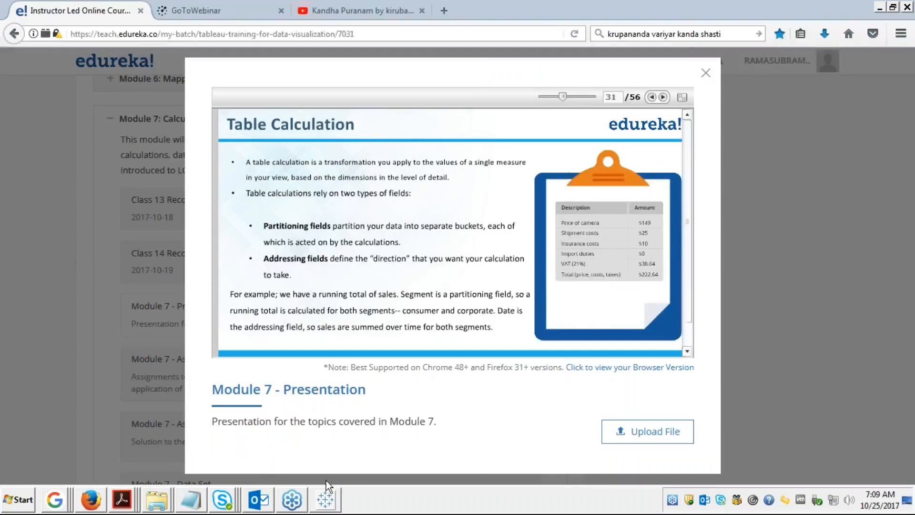
left_click(325, 498)
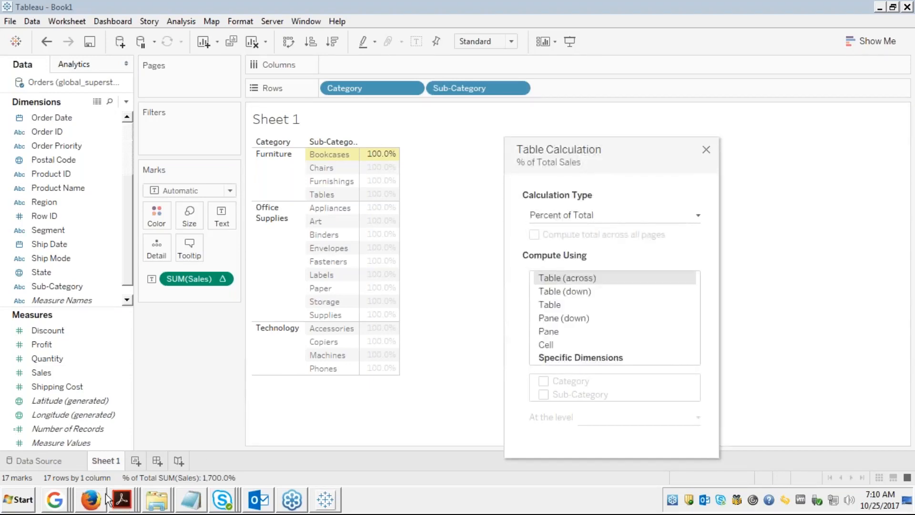
Step: Switch to the Module 7 presentation in Firefox, show it full screen and advance to the Quick Table Calculation slide
left_click(93, 502)
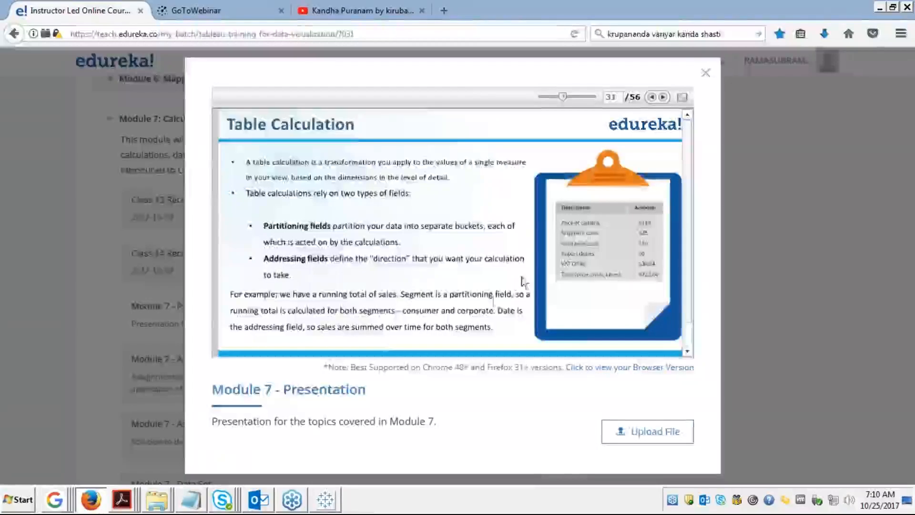
left_click(682, 98)
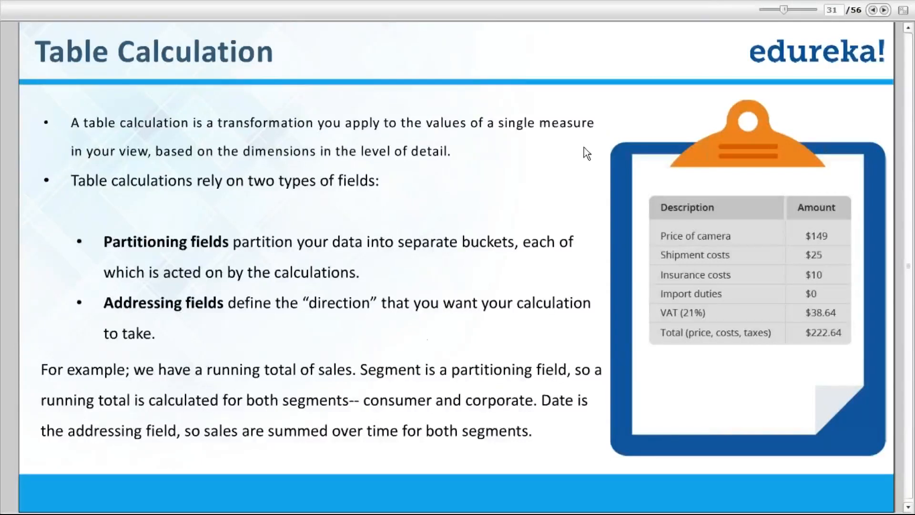
left_click(884, 10)
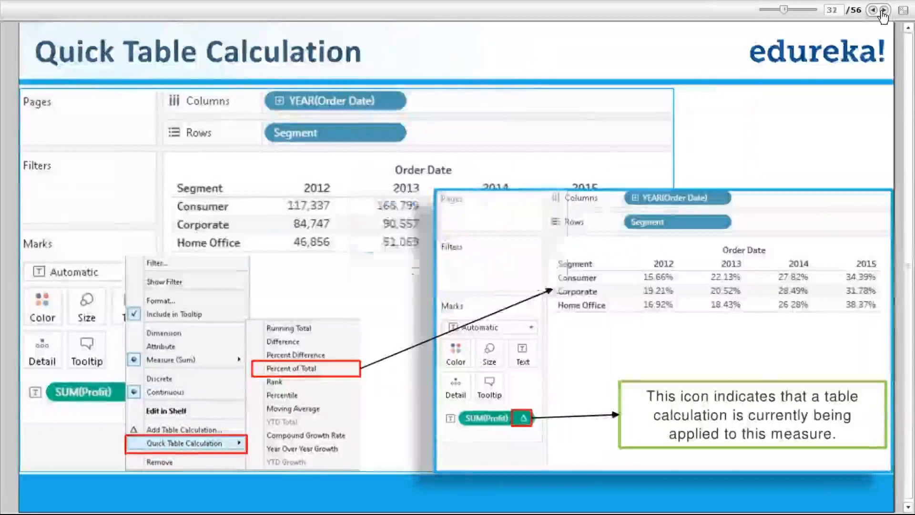
Step: Leave the full-screen Quick Table Calculation slide and switch back to the Tableau worksheet with the table calculation settings
key("alt+Tab")
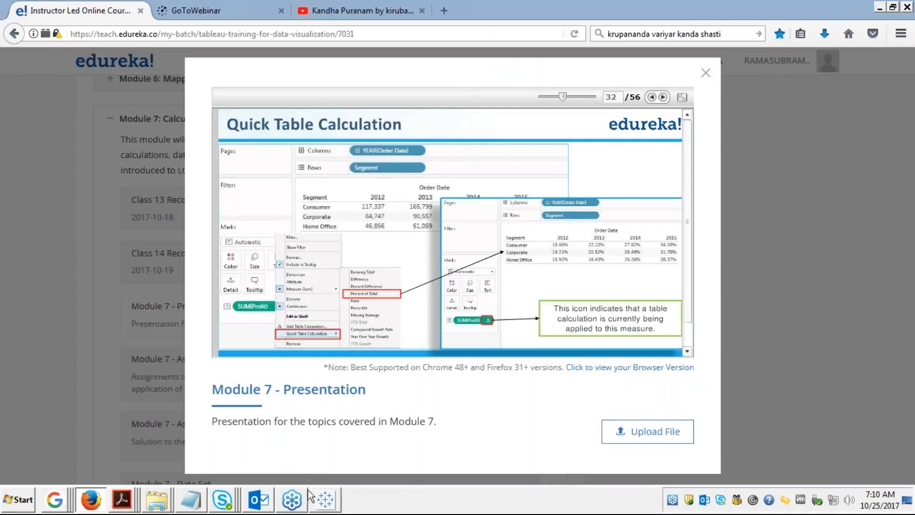
left_click(322, 504)
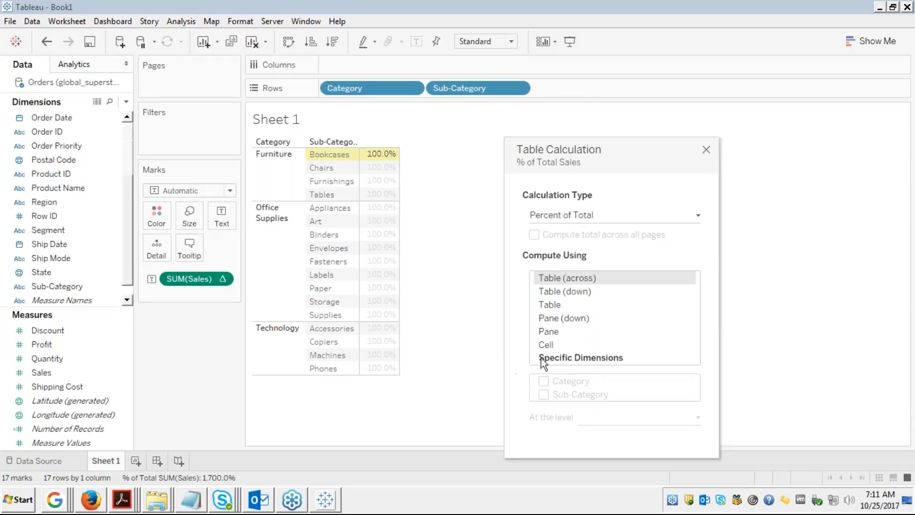
left_click(904, 181)
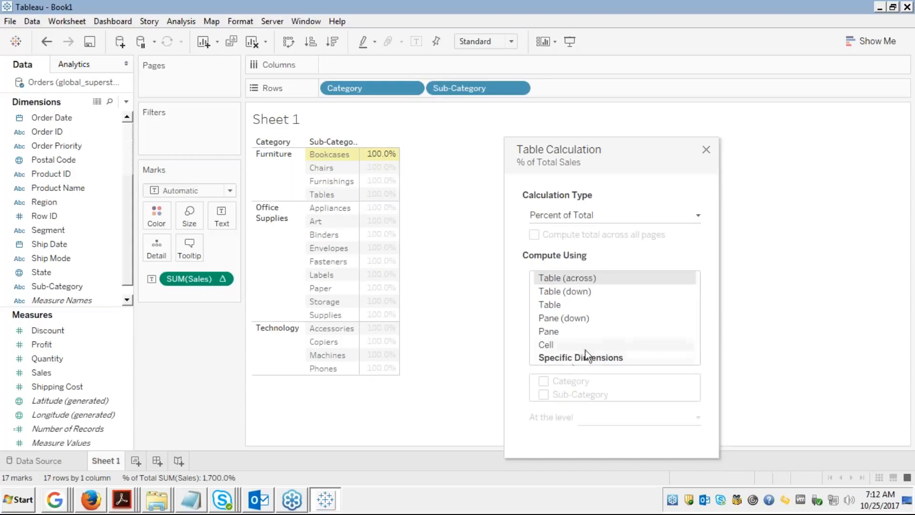
Step: Set the percent of total calculation to compute using Specific Dimensions, with both Category and Sub-Category included
left_click(572, 358)
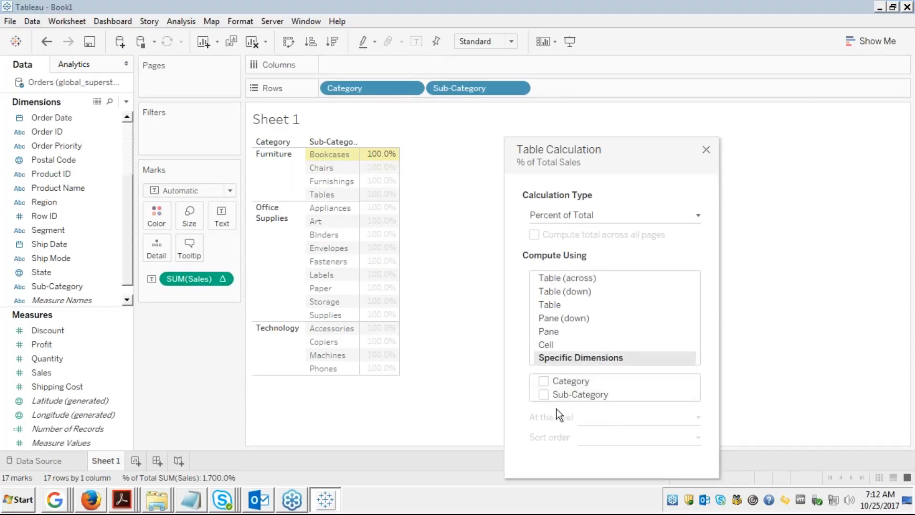
left_click(544, 381)
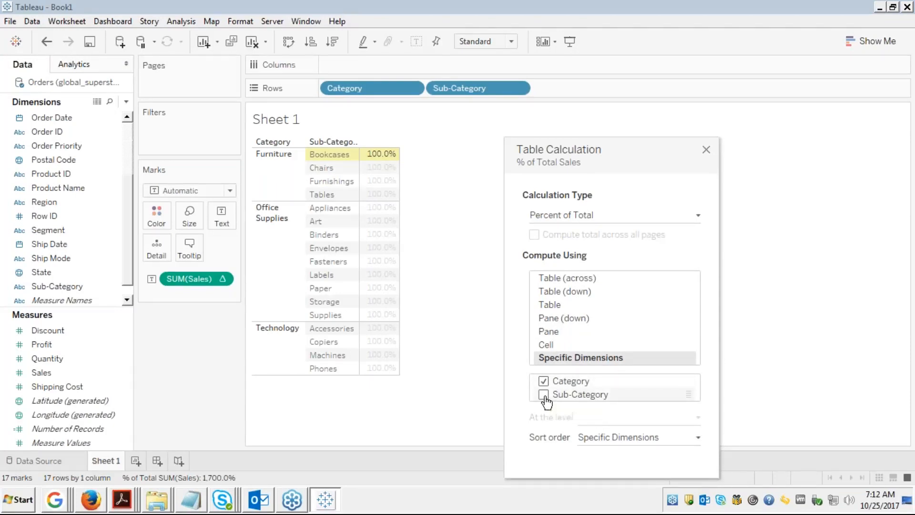
left_click(544, 395)
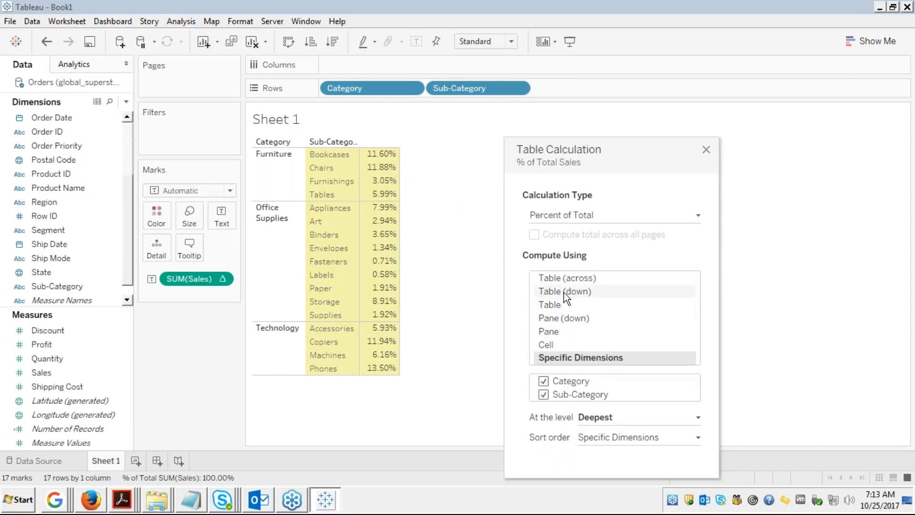
Step: Exclude both Category and Sub-Category from the specific dimensions, and include both of them again
left_click(543, 381)
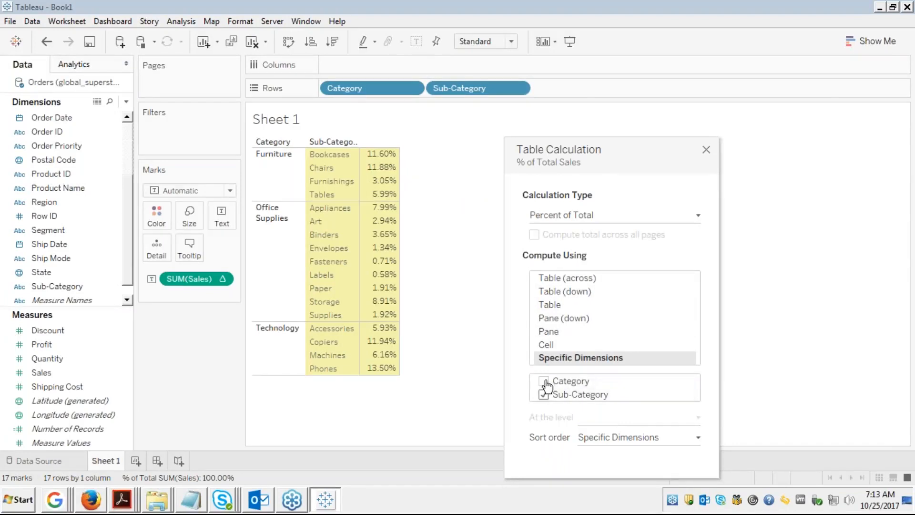
left_click(543, 395)
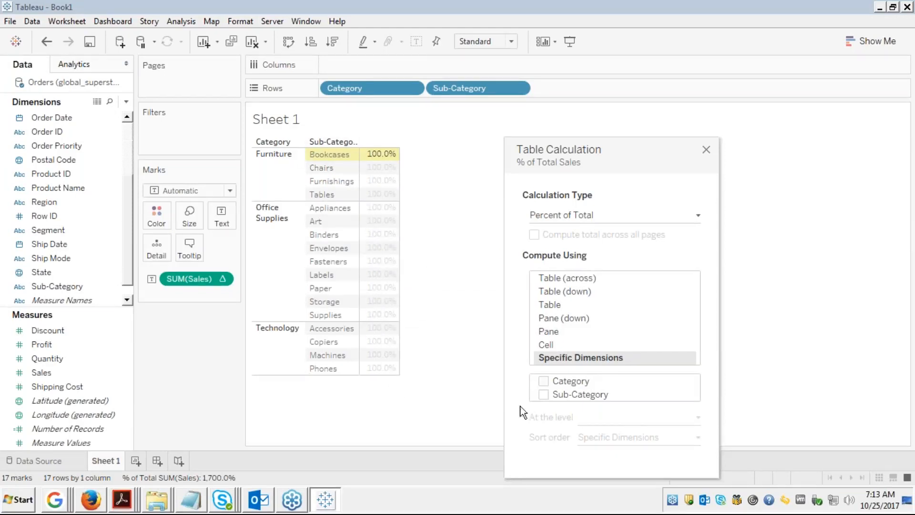
left_click(543, 381)
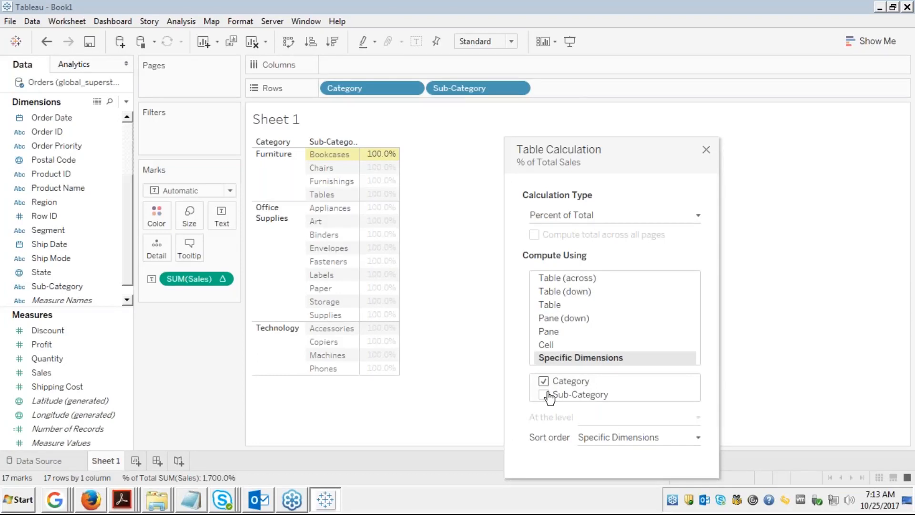
left_click(545, 396)
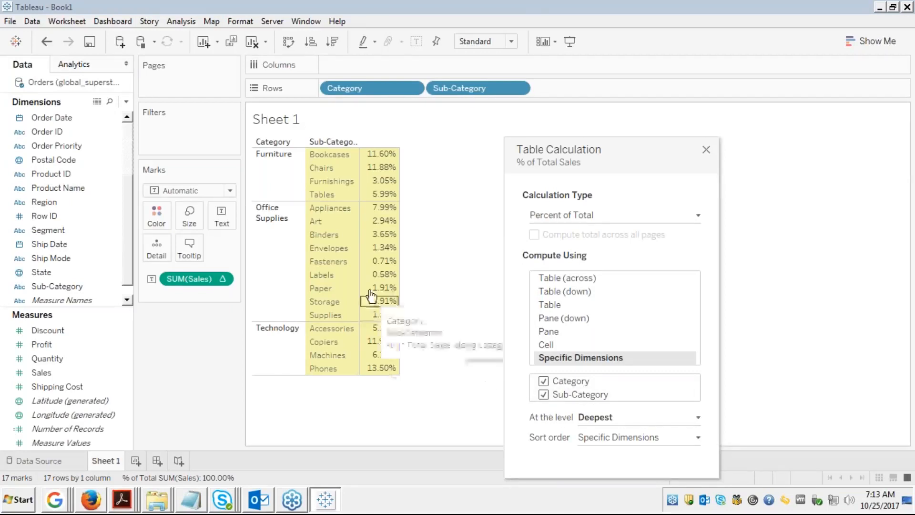
left_click(902, 184)
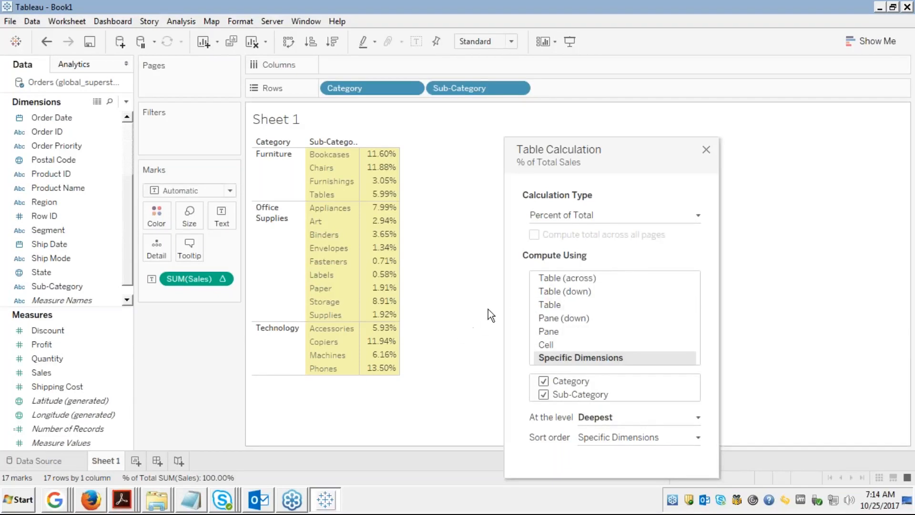
Step: Compare the percent of total computed using Table (down), Table, Pane (down), Pane, Cell and Table (across), finishing on Cell
left_click(568, 294)
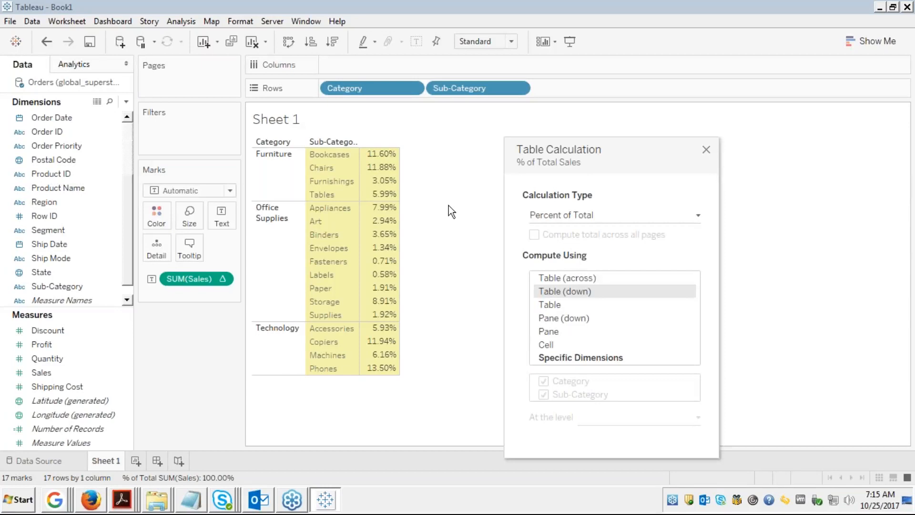
left_click(552, 305)
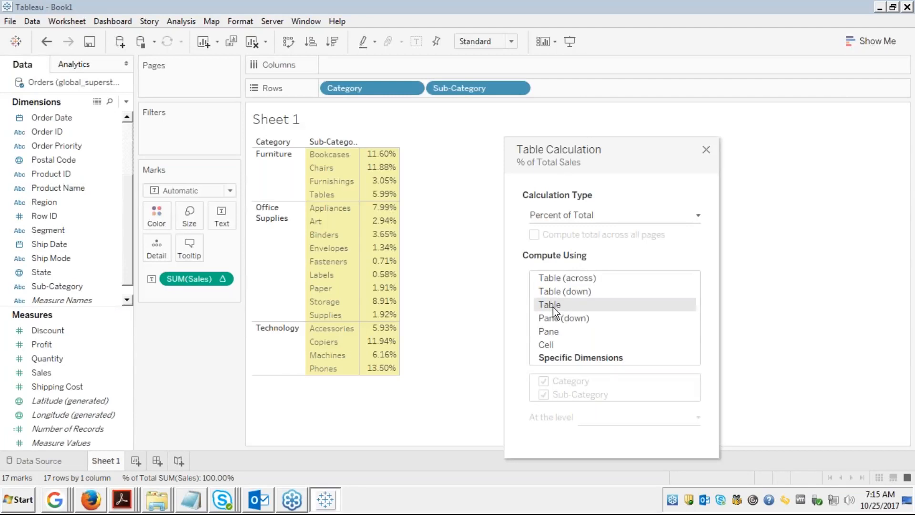
left_click(563, 319)
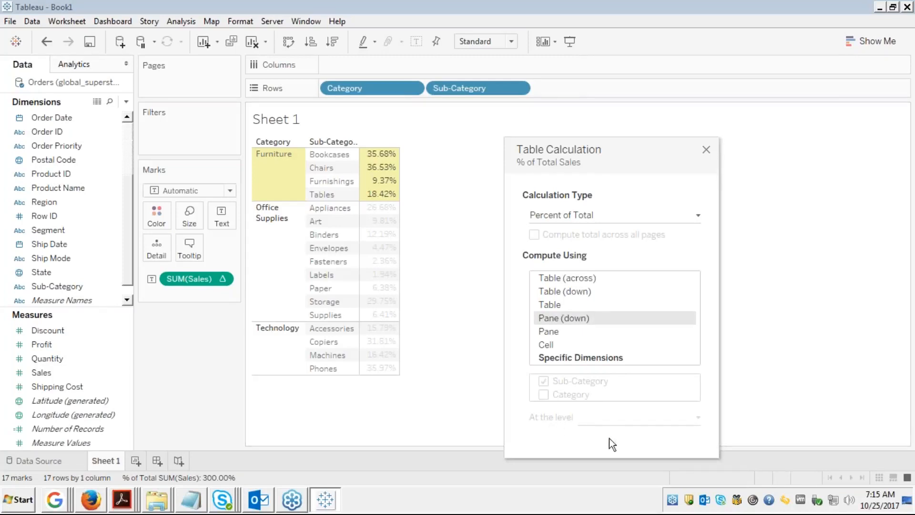
left_click(542, 331)
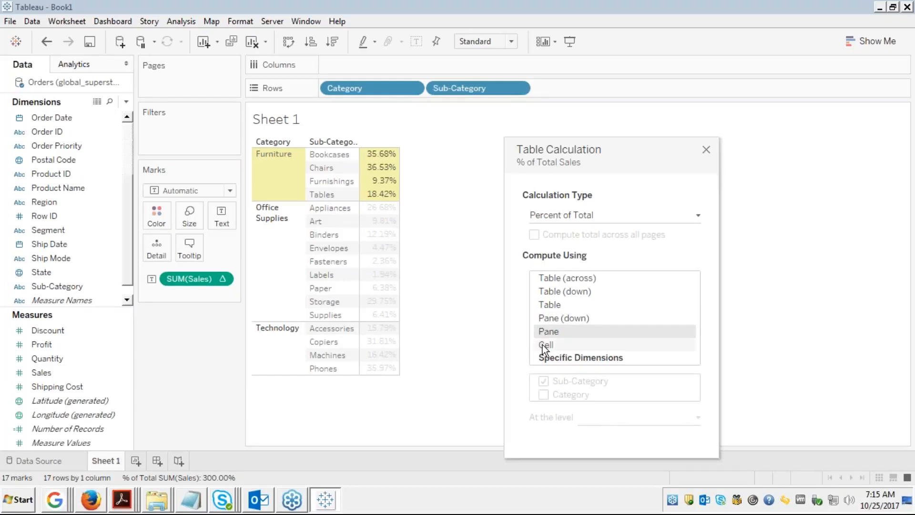
left_click(543, 345)
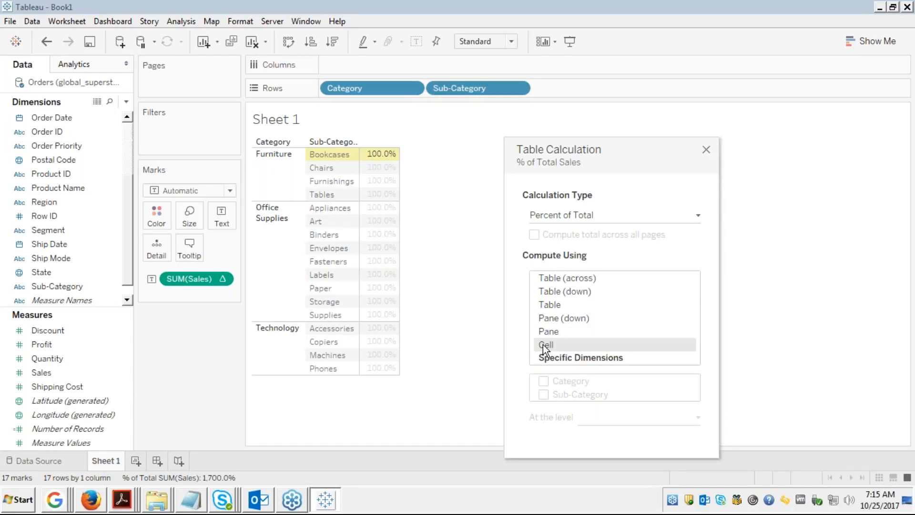
left_click(556, 277)
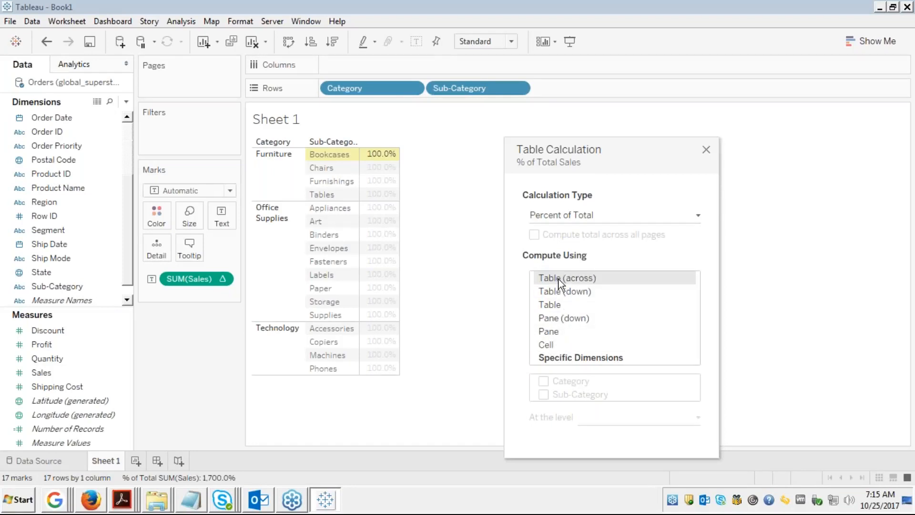
left_click(555, 345)
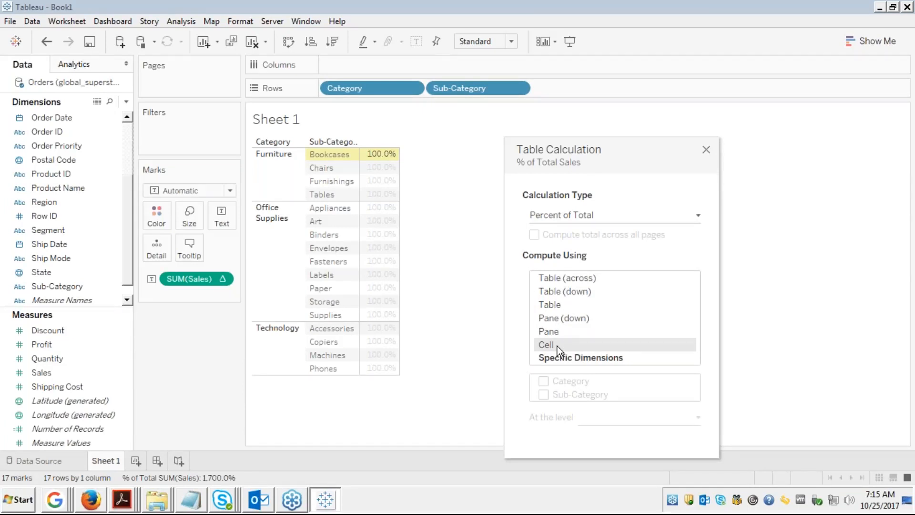
Step: Compute the percent of total using Specific Dimensions with only Sub-Category included
left_click(571, 357)
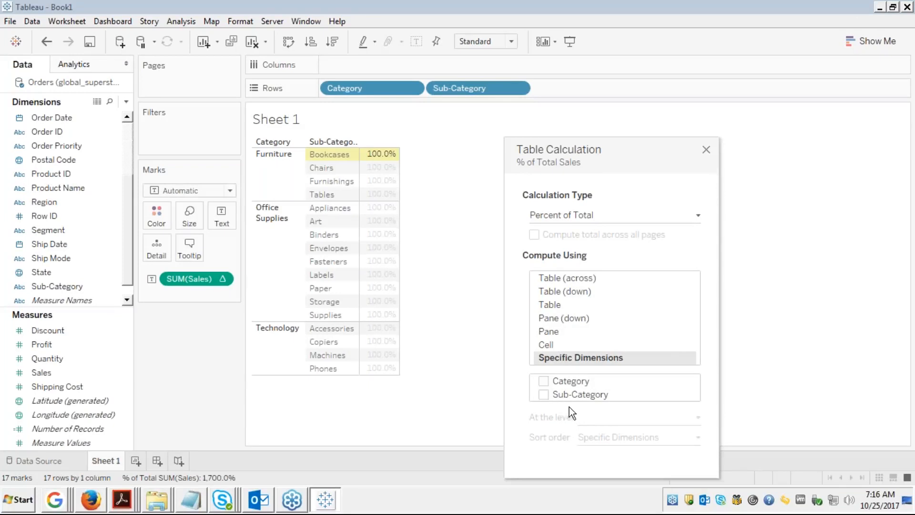
left_click(544, 394)
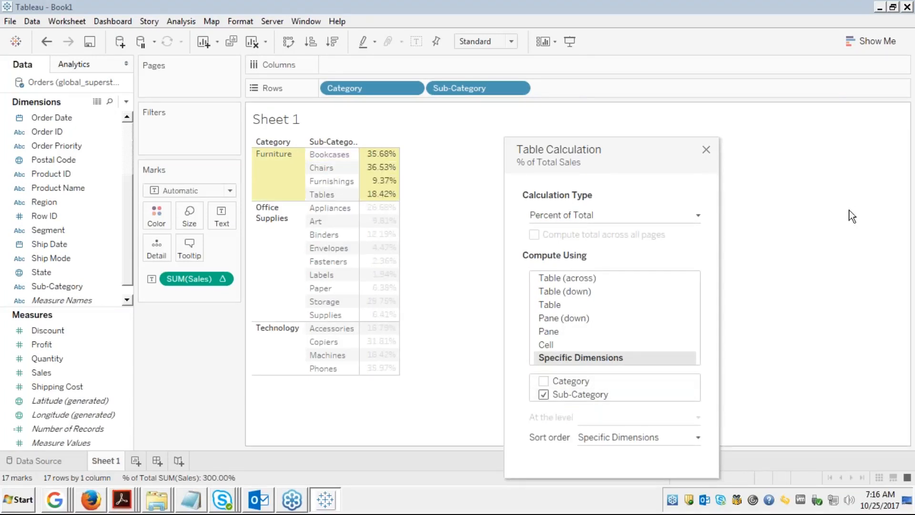
left_click(894, 188)
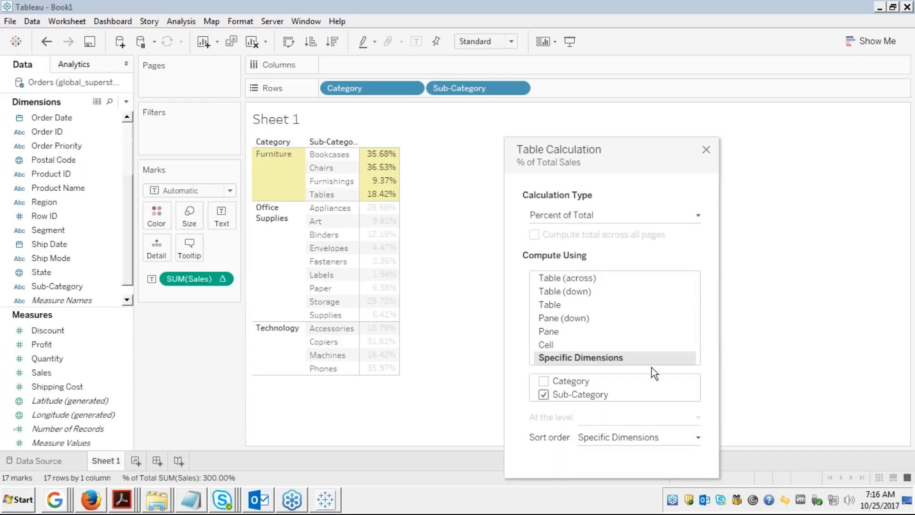
Step: Compare Table (across) with Specific Dimensions, including Sub-Category and excluding it again
left_click(560, 281)
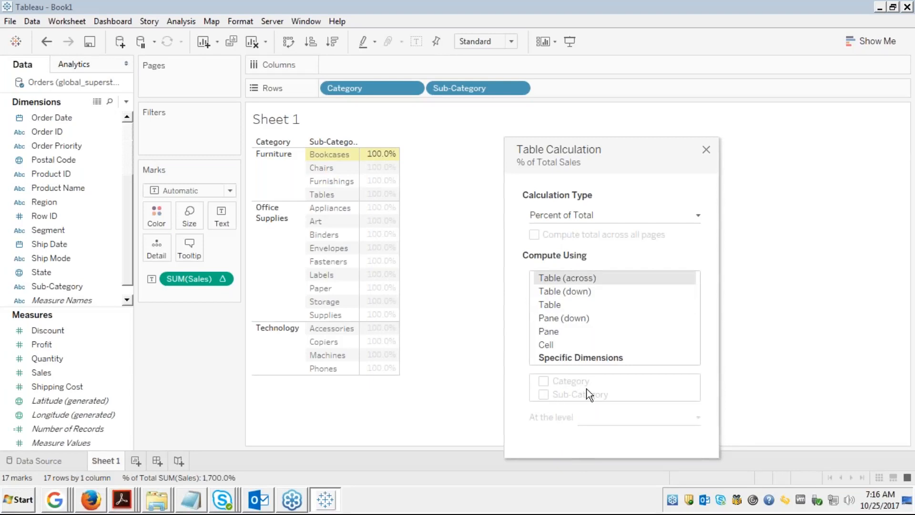
left_click(559, 357)
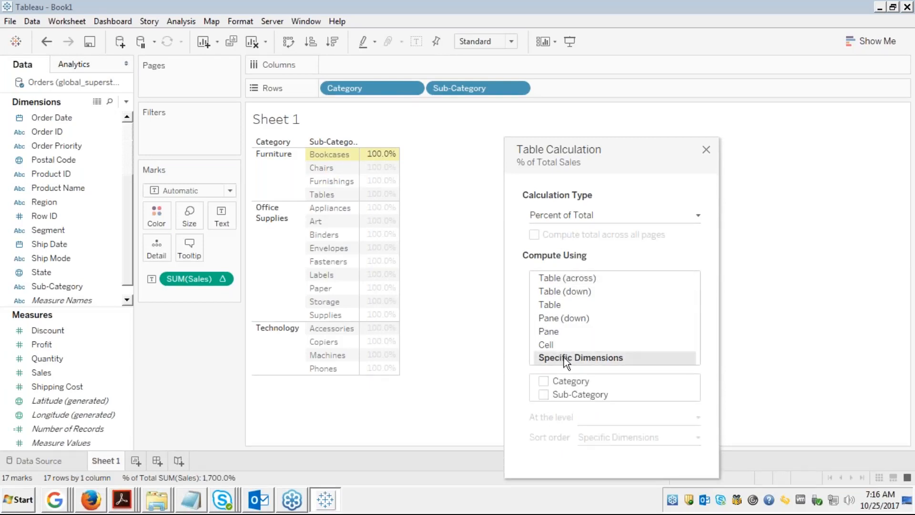
left_click(543, 394)
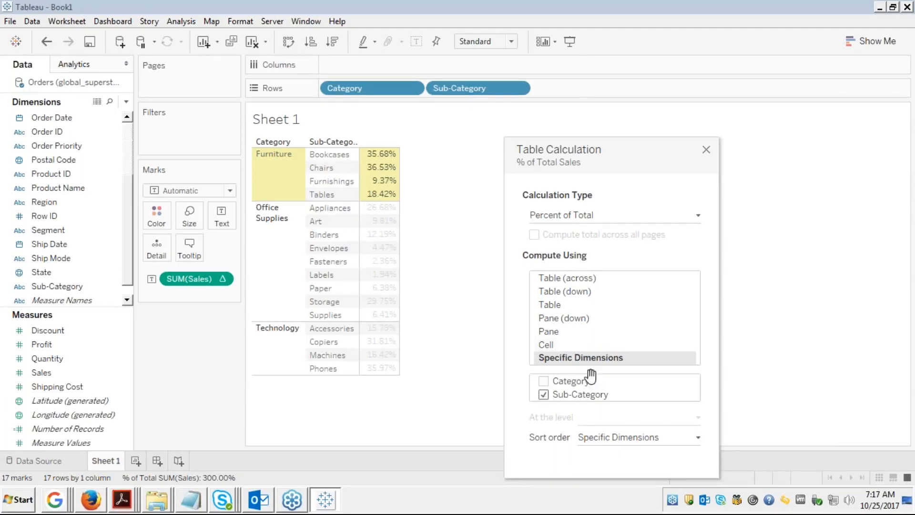
left_click(543, 394)
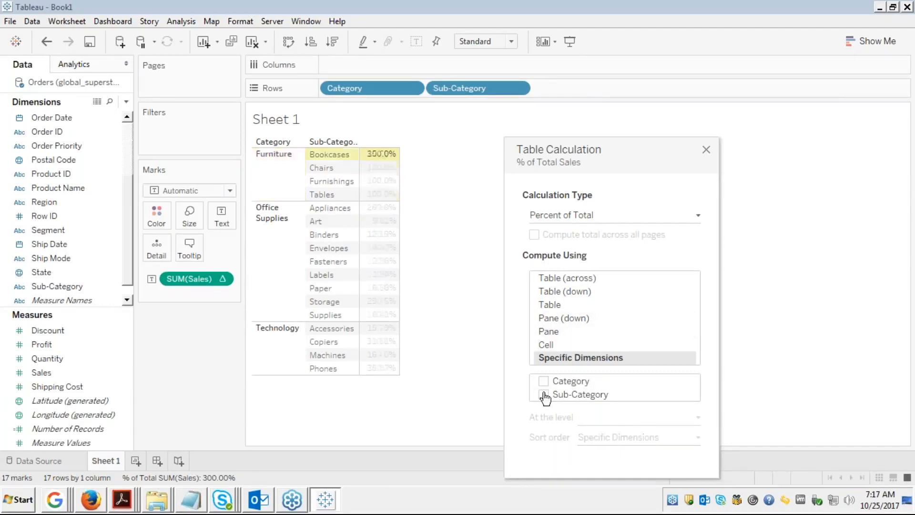
Step: Go through Table (across), Table (down), Table, Pane (down) and Pane as the computation direction, ending on Specific Dimensions
left_click(560, 279)
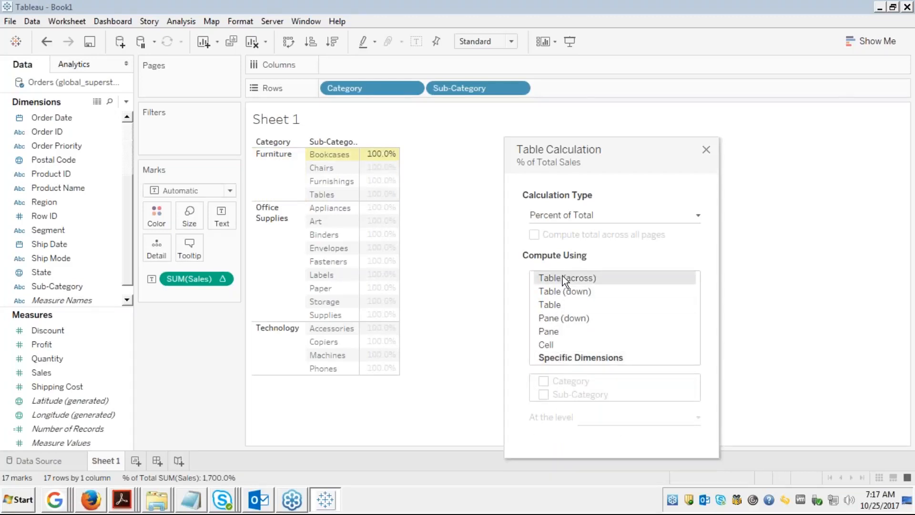
left_click(553, 287)
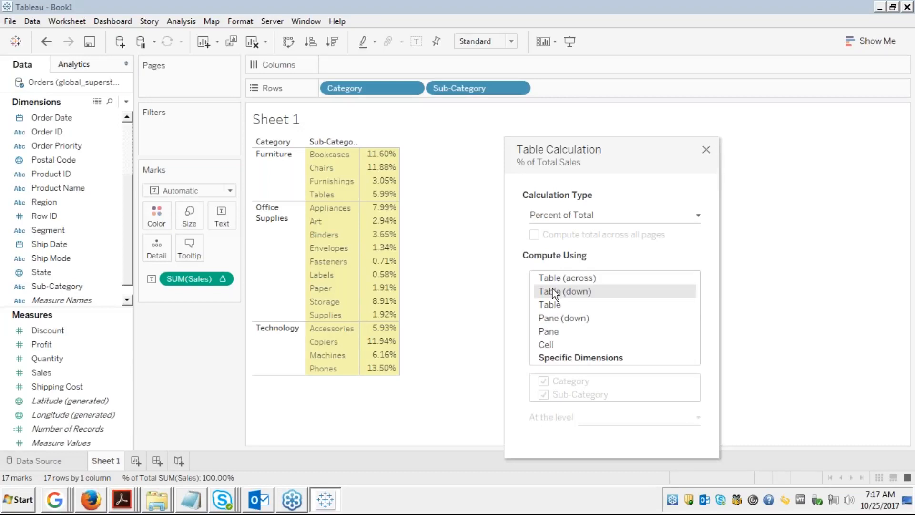
left_click(543, 304)
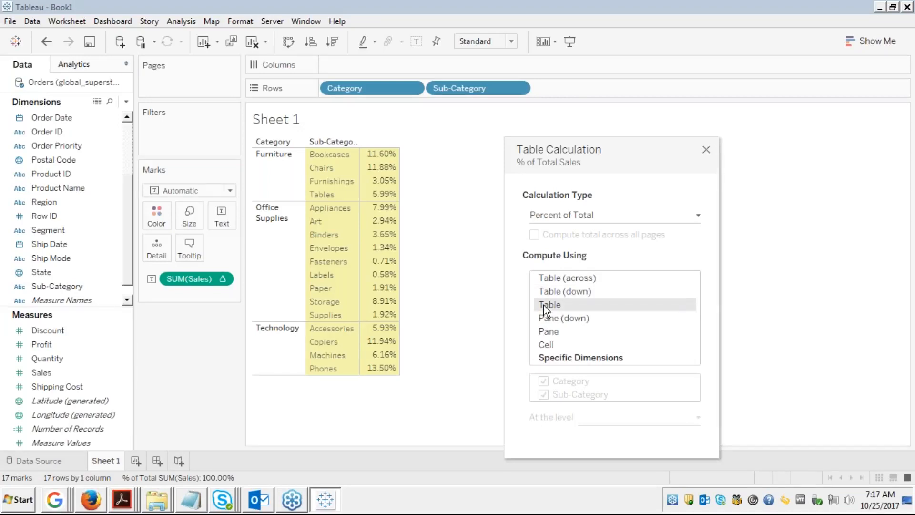
left_click(549, 320)
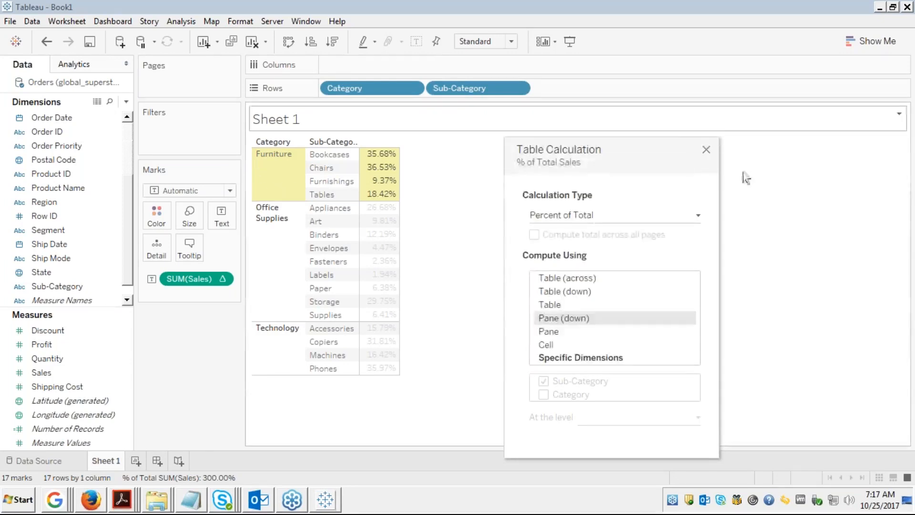
left_click(562, 332)
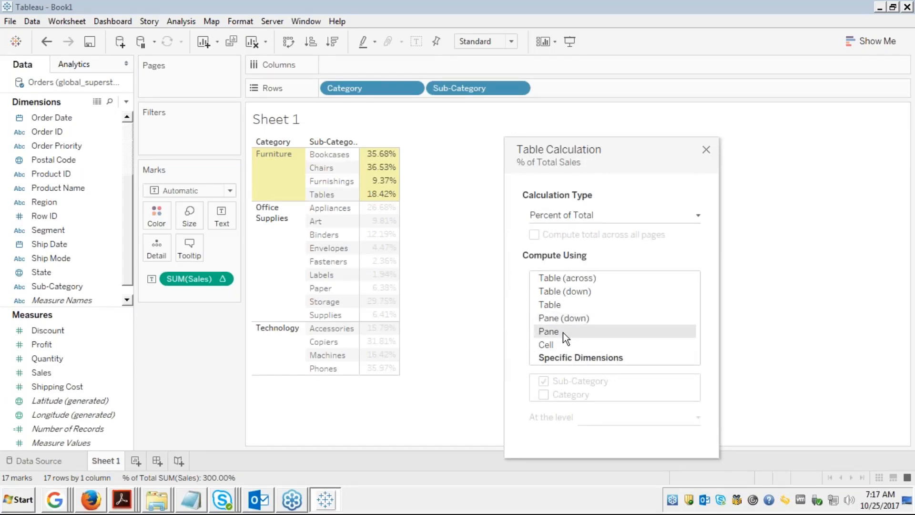
left_click(566, 356)
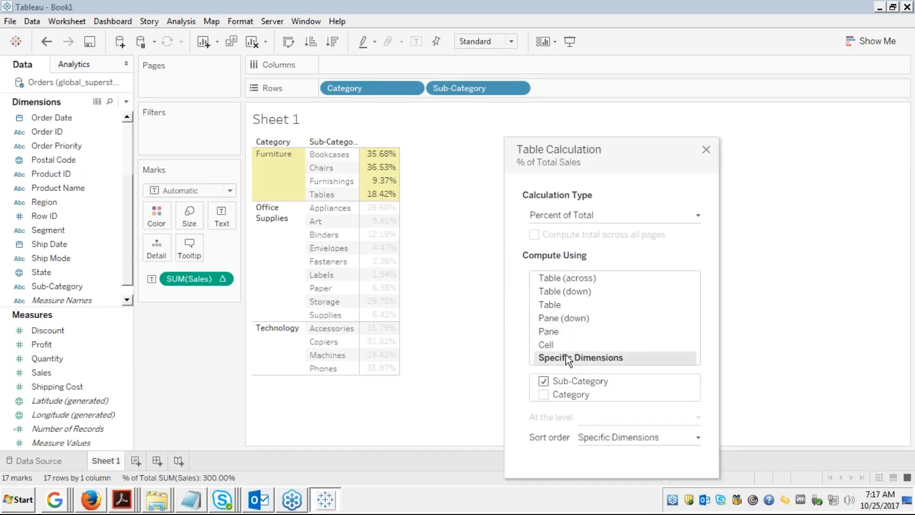
Step: Compare Table (across), Specific Dimensions and Pane (down), and set the percent of total to compute using Table
left_click(562, 278)
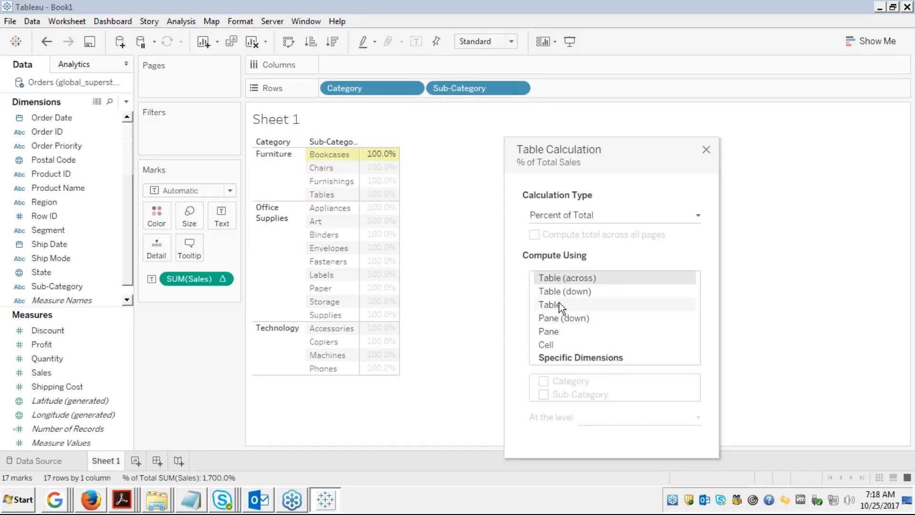
left_click(548, 356)
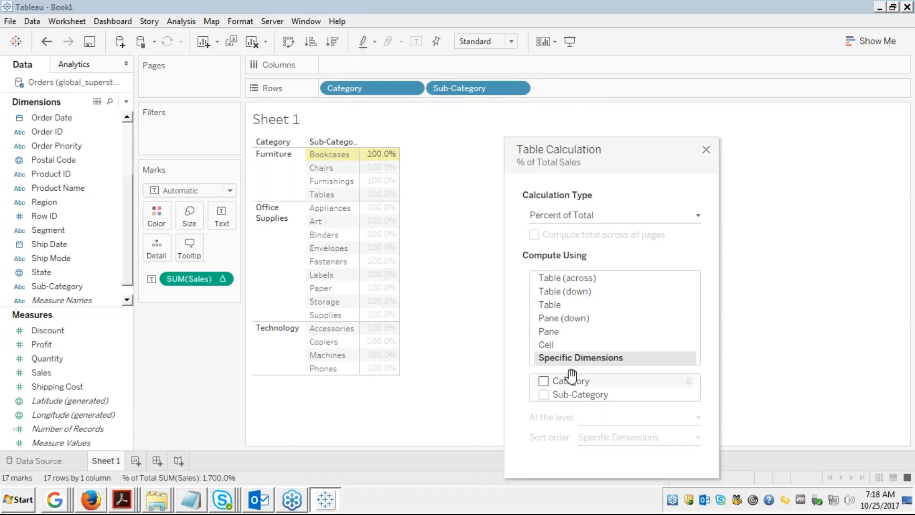
left_click(550, 319)
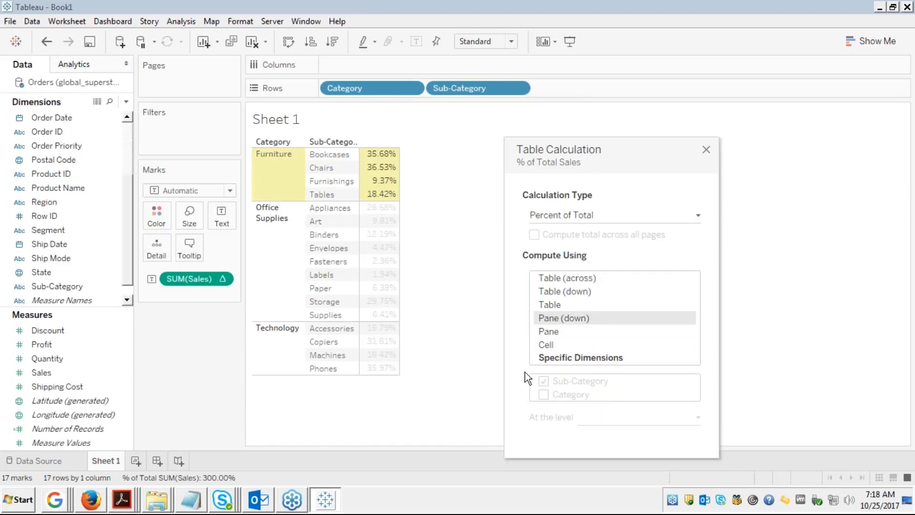
left_click(549, 304)
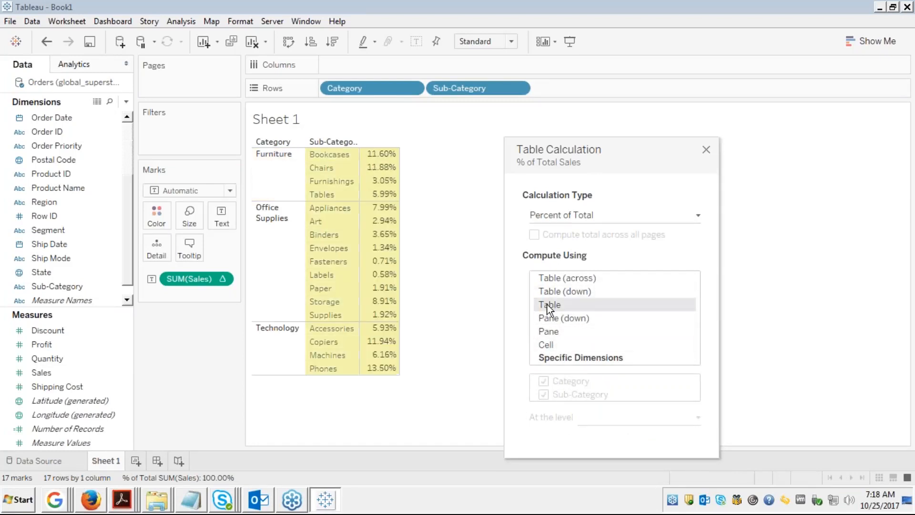
Step: Compare Pane (down), Table (across) and Cell as the computation direction for the percent of total sales
left_click(554, 317)
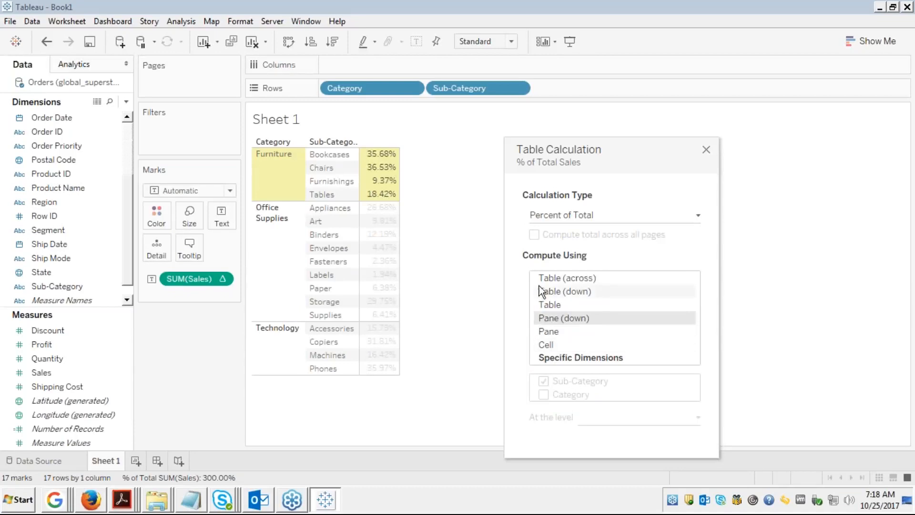
left_click(551, 276)
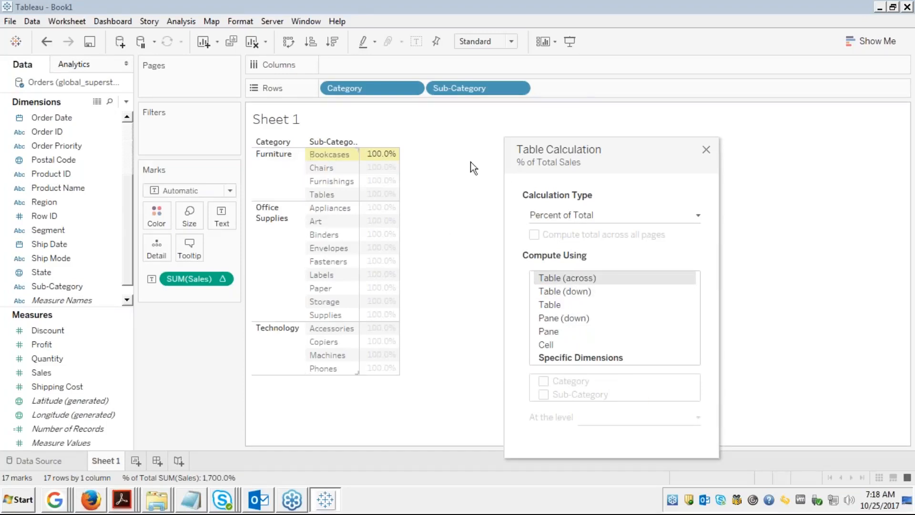
mouse_move(388, 169)
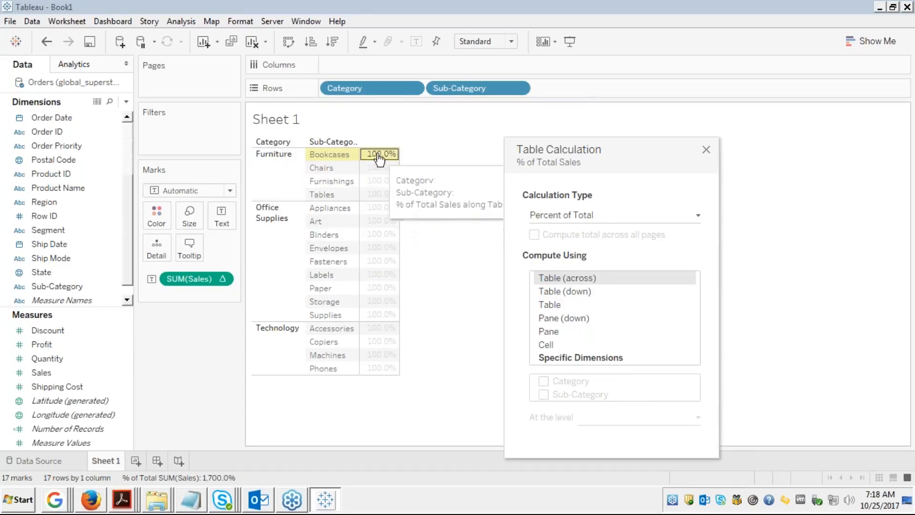
left_click(543, 344)
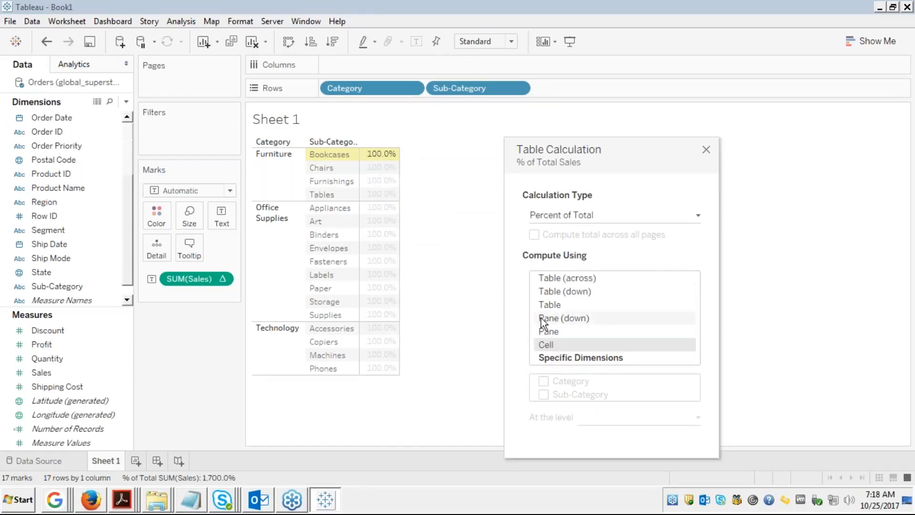
Step: Go through Table (down), Table, Pane (down) and Pane as the computation direction, ending on Cell
left_click(555, 293)
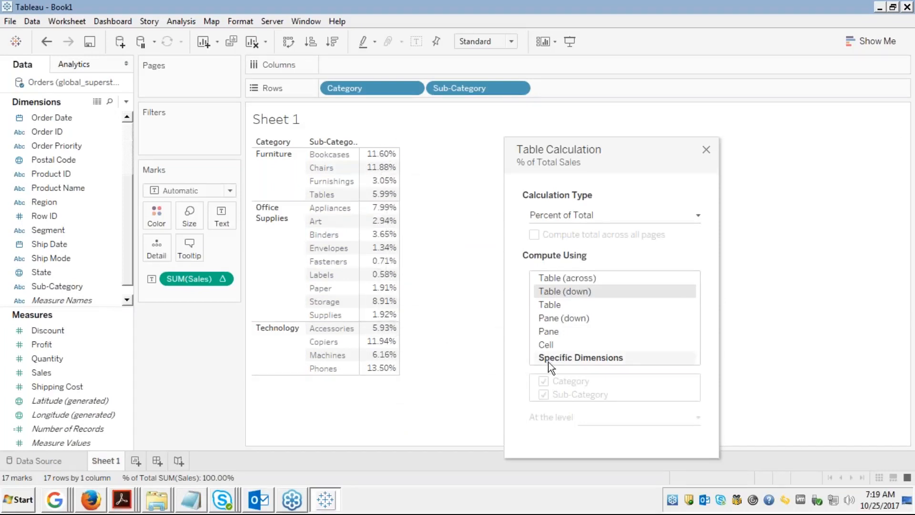
left_click(550, 305)
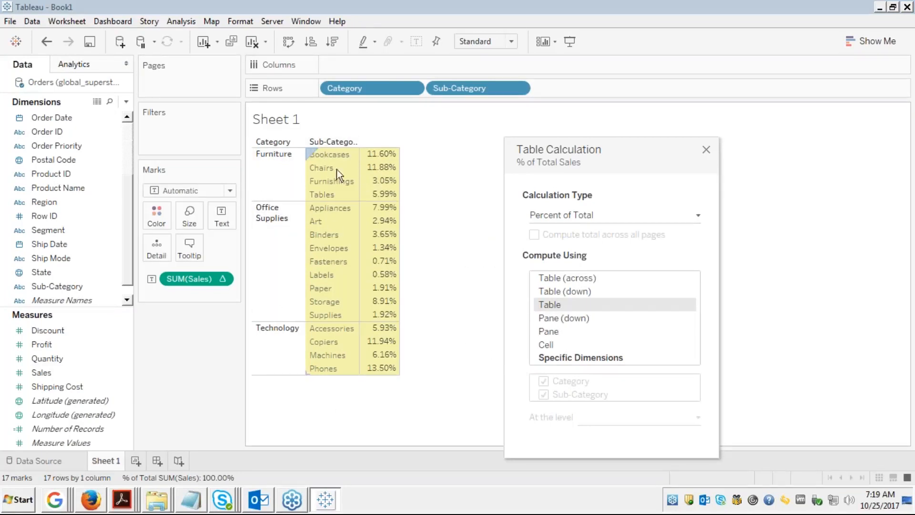
left_click(557, 317)
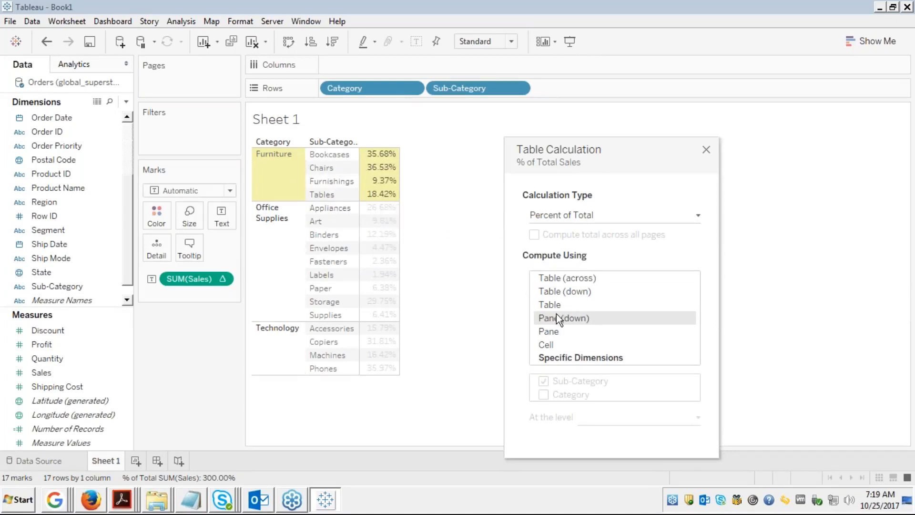
left_click(551, 333)
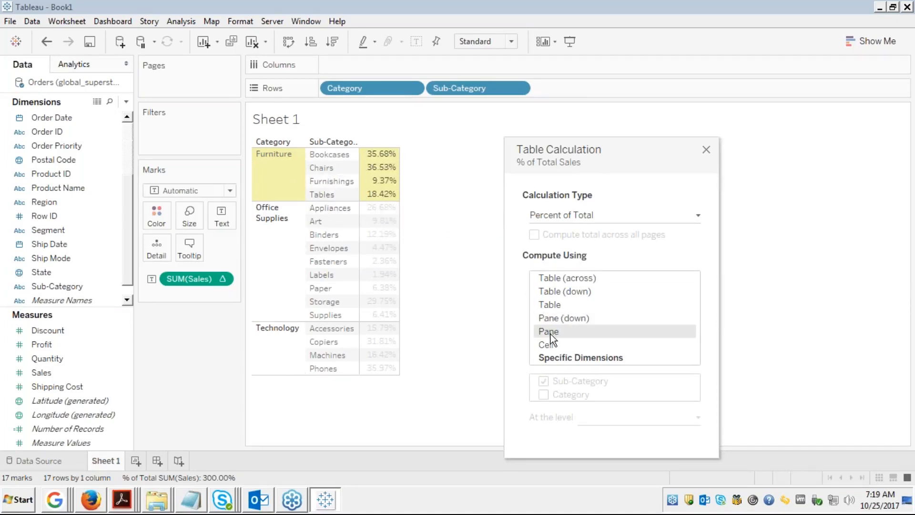
left_click(547, 345)
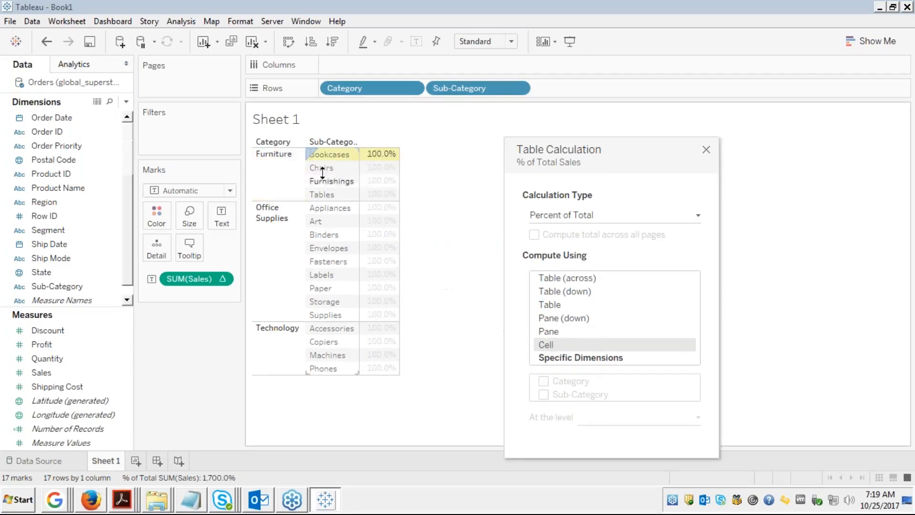
mouse_move(377, 157)
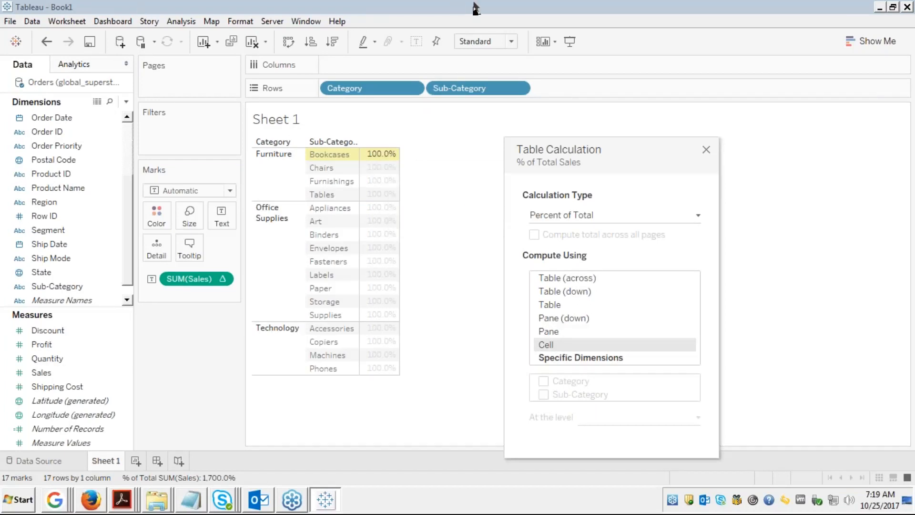
left_click(899, 185)
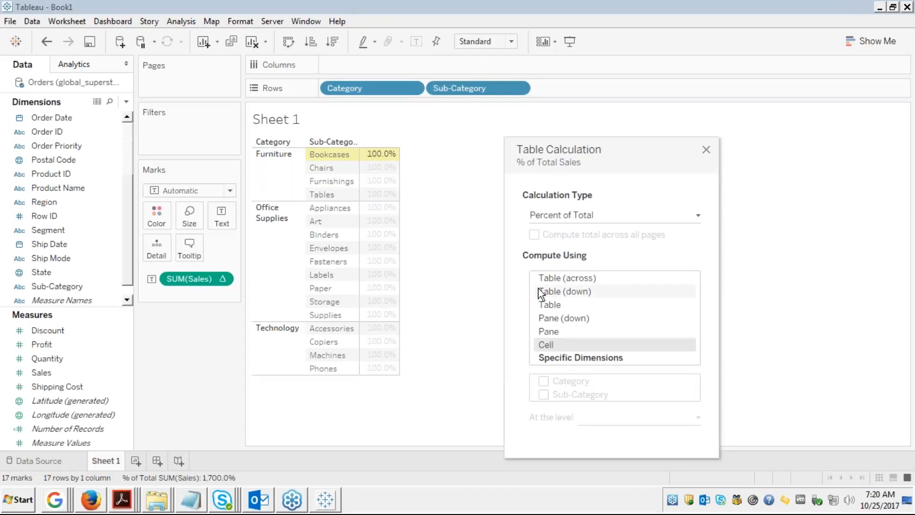
Step: Step through the Compute Using options from Table (across) to Pane, keep Pane and close the table calculation settings
left_click(564, 278)
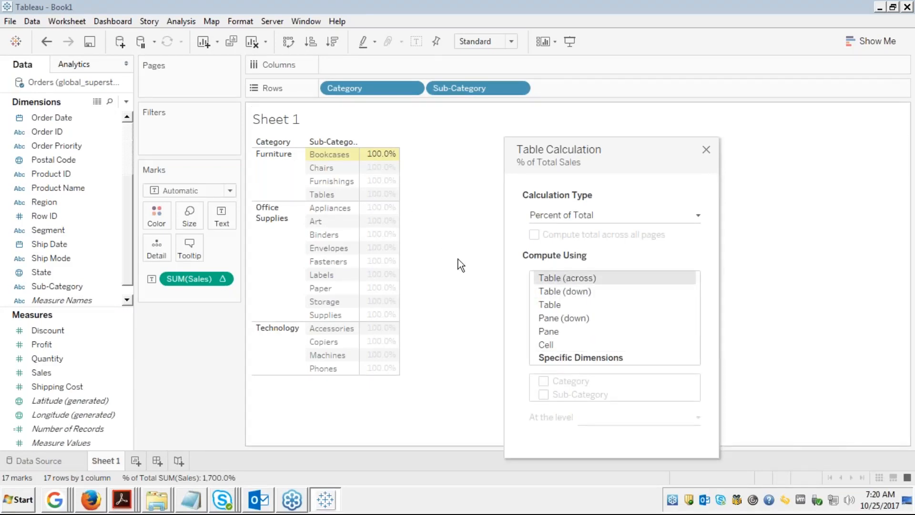
left_click(570, 292)
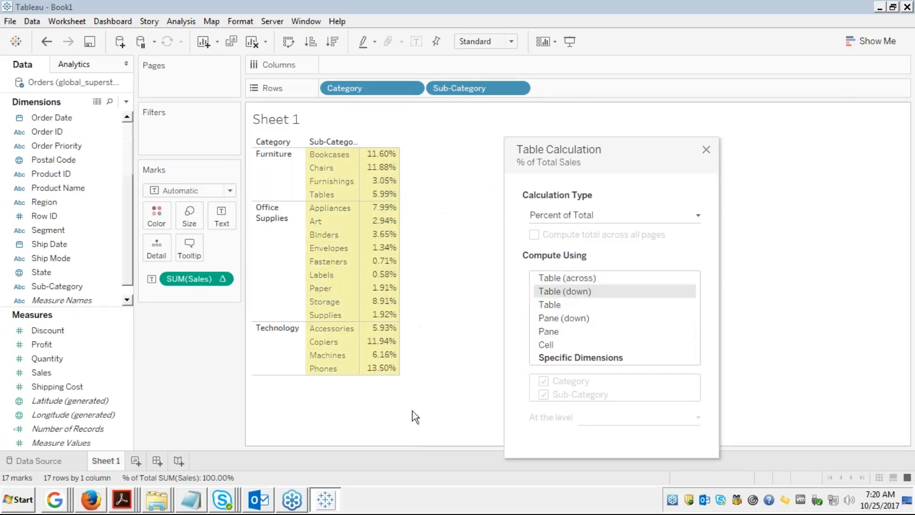
left_click(549, 305)
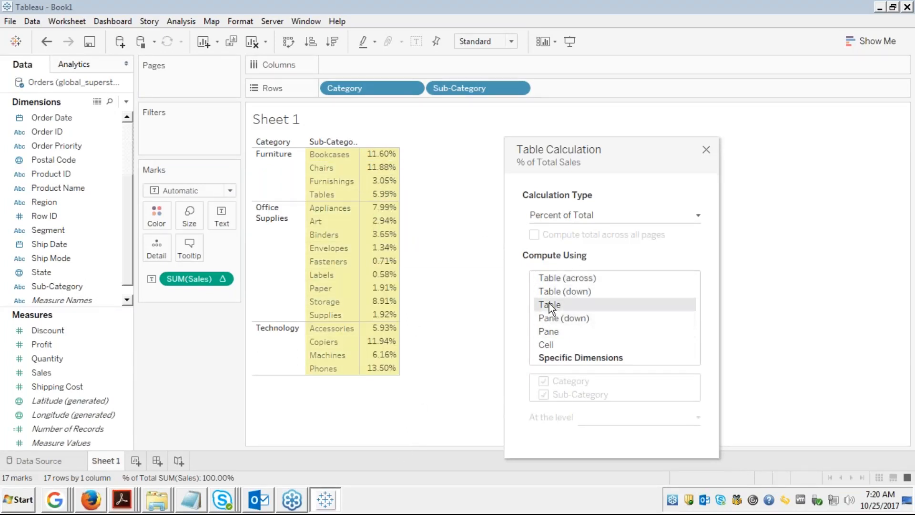
left_click(550, 321)
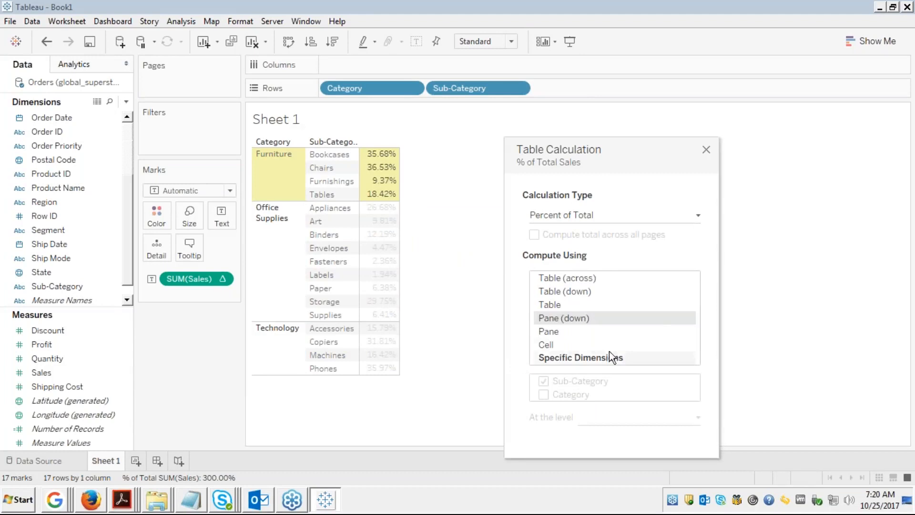
left_click(548, 331)
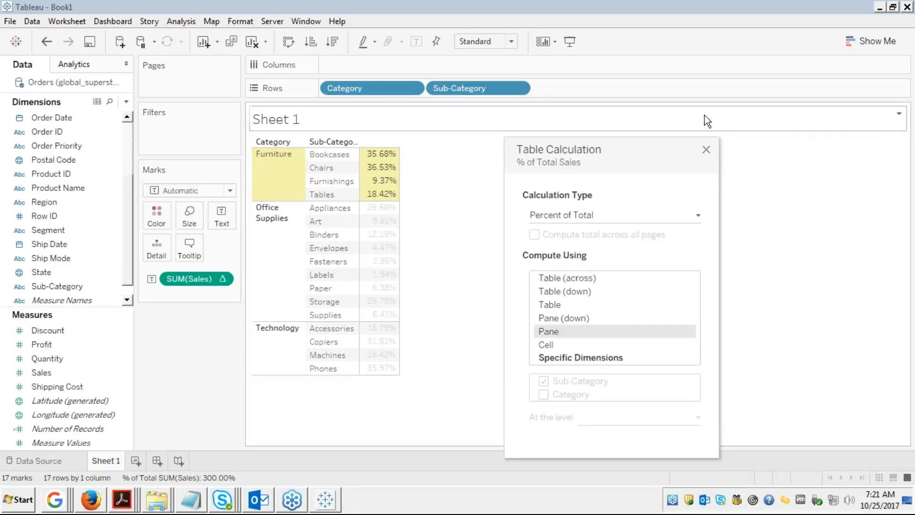
left_click(706, 149)
Step: Switch to Firefox and view the Module 7 presentation slides 32 and 33 on table calculations in full screen
key("alt+Tab")
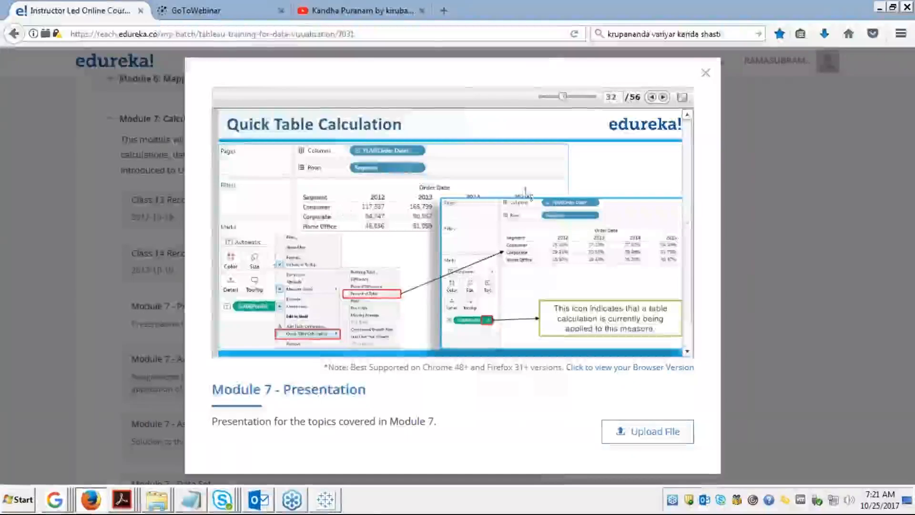
left_click(682, 99)
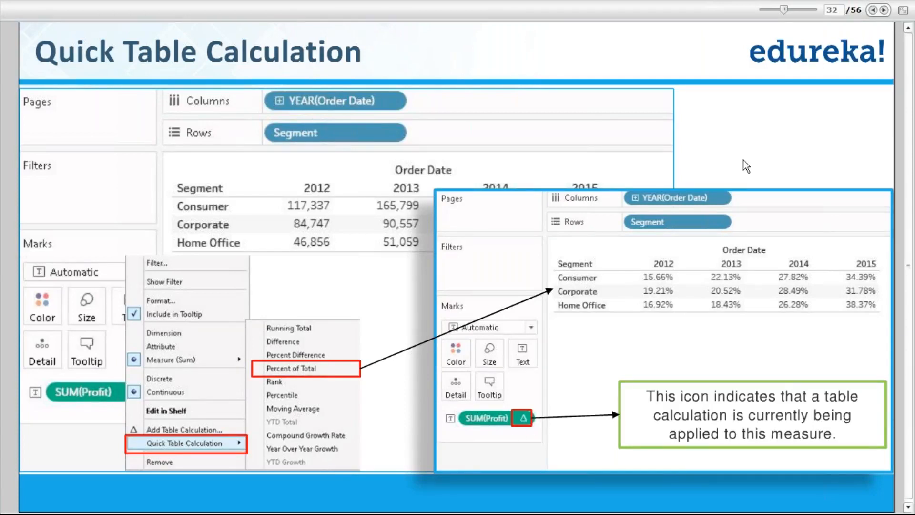
left_click(884, 12)
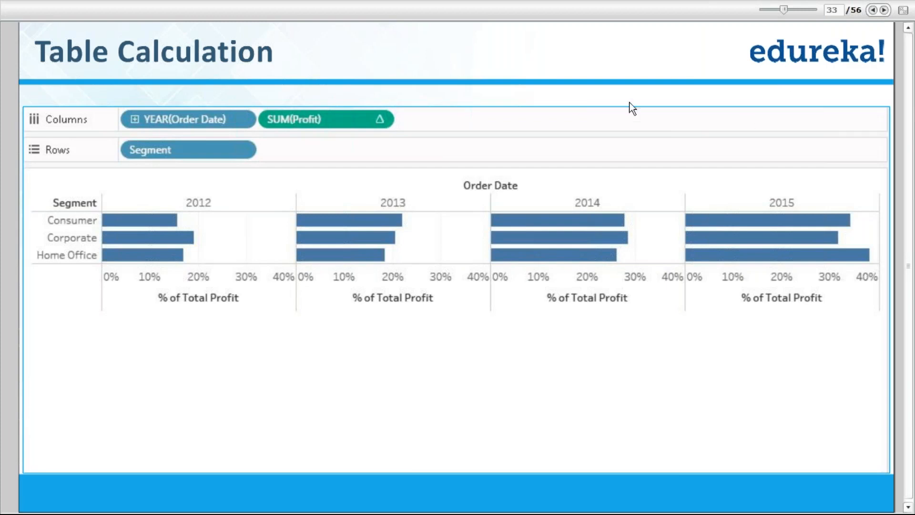
key("alt+Tab")
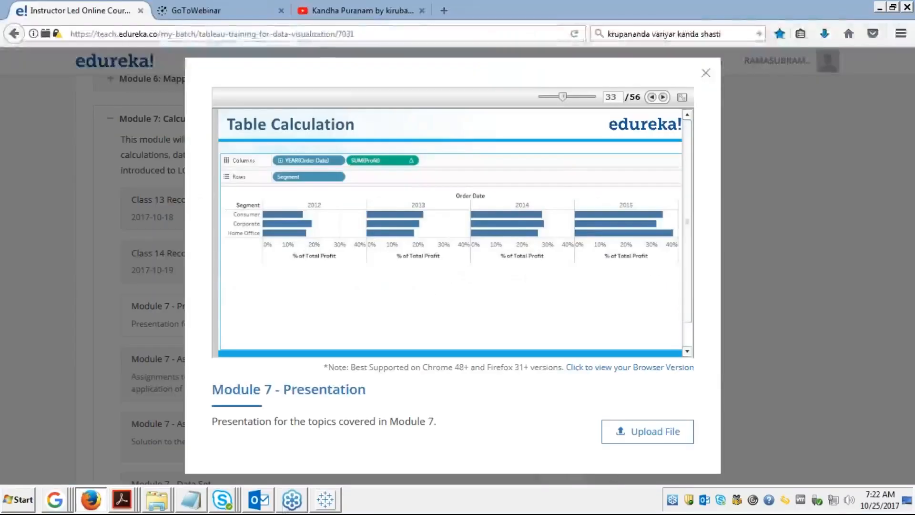
Step: Switch to Tableau, turn the percent of total table into a horizontal bar chart, and swap its rows and columns
left_click(329, 503)
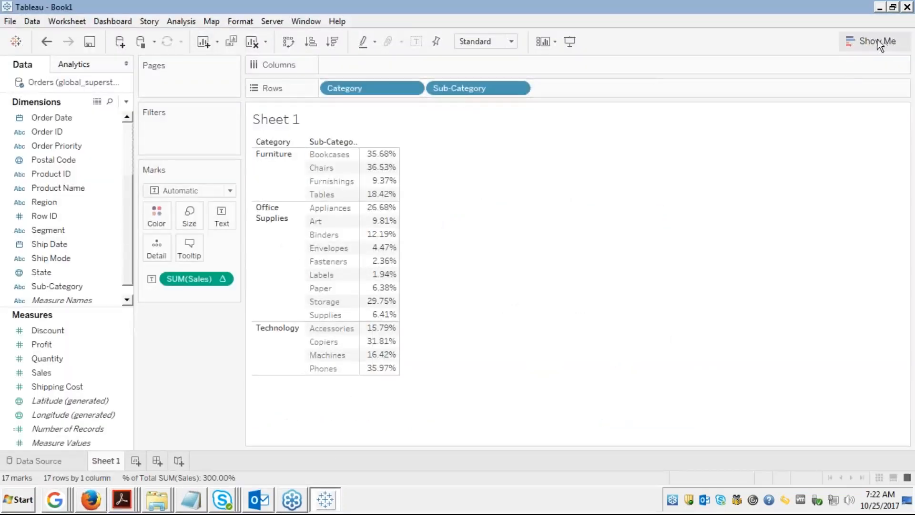
left_click(849, 41)
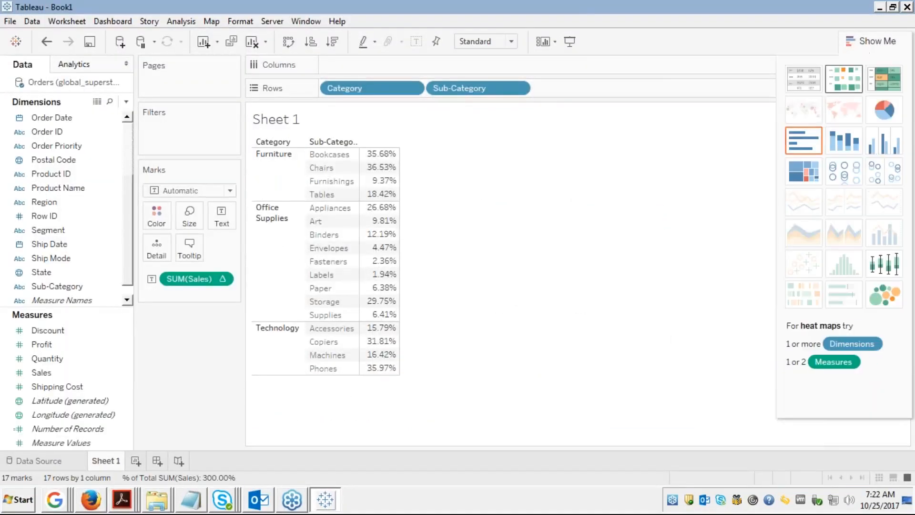
left_click(795, 148)
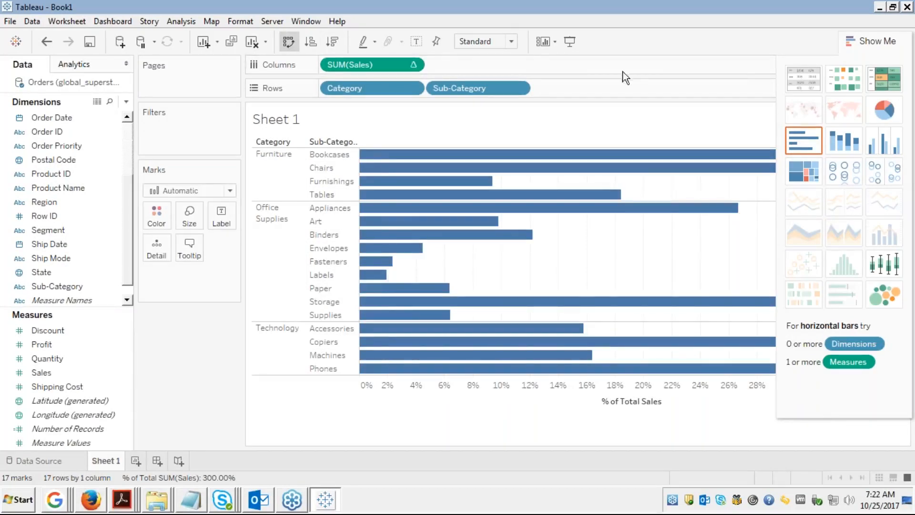
left_click(288, 42)
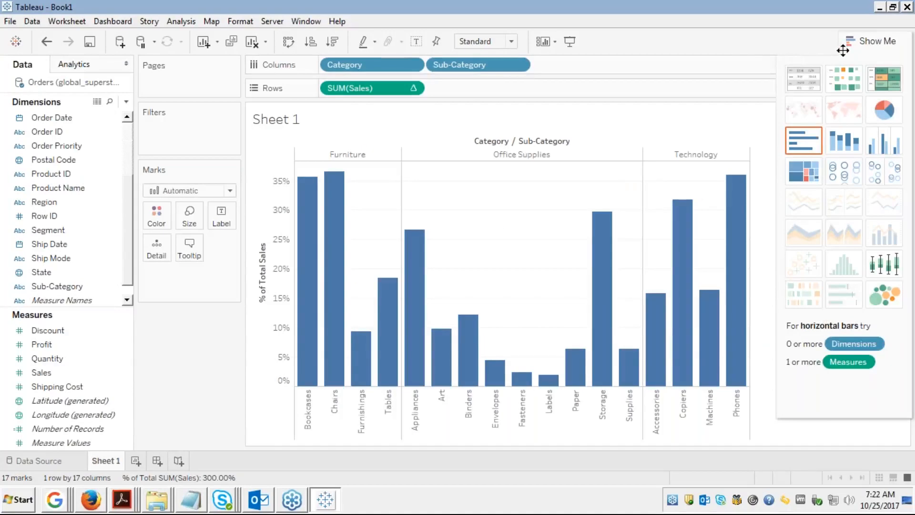
left_click(857, 44)
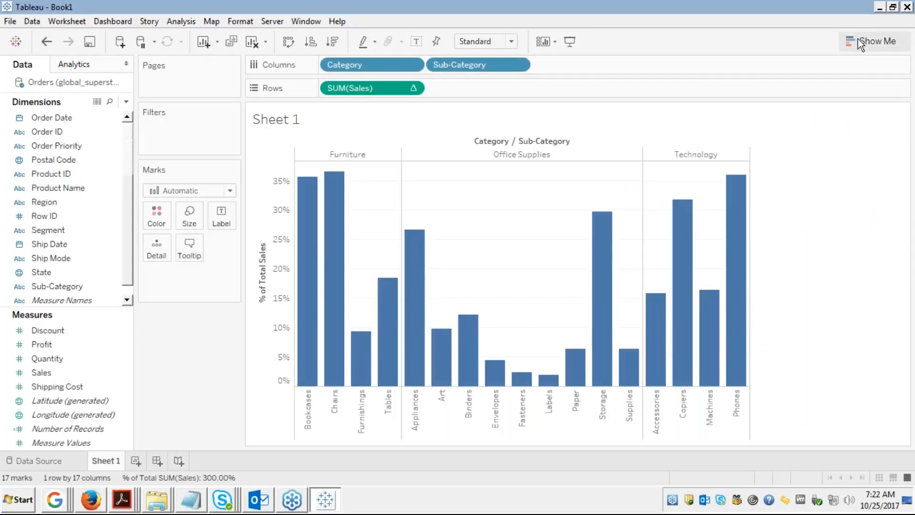
mouse_move(318, 351)
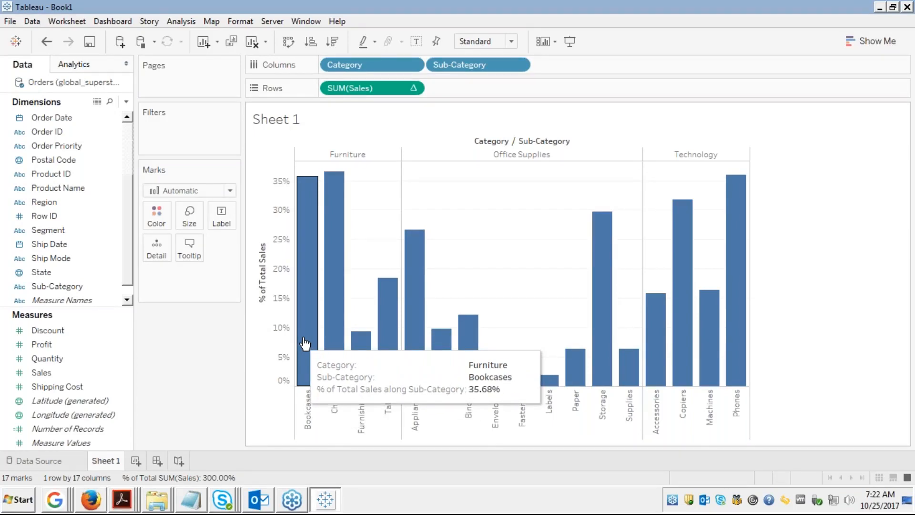
Step: Compute the bar chart's percent of total sales using Pane (across), and compare it with Table (down)
right_click(396, 93)
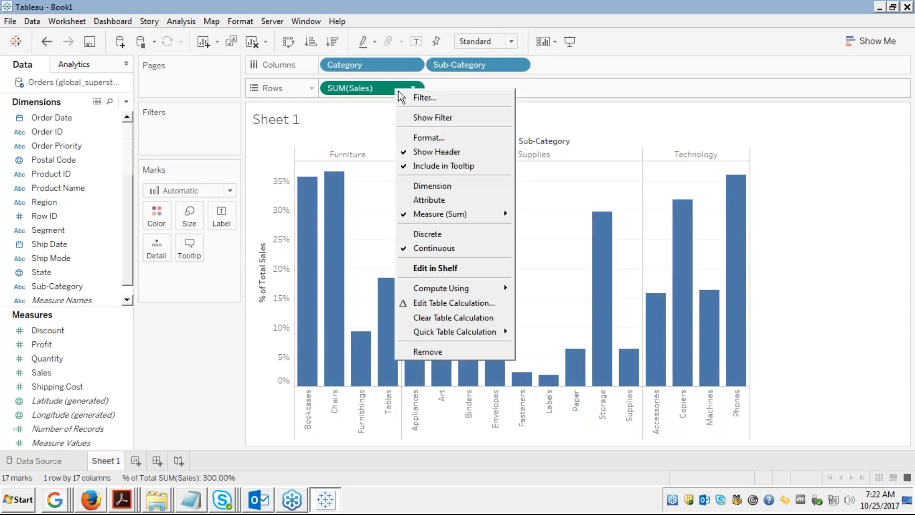
mouse_move(449, 288)
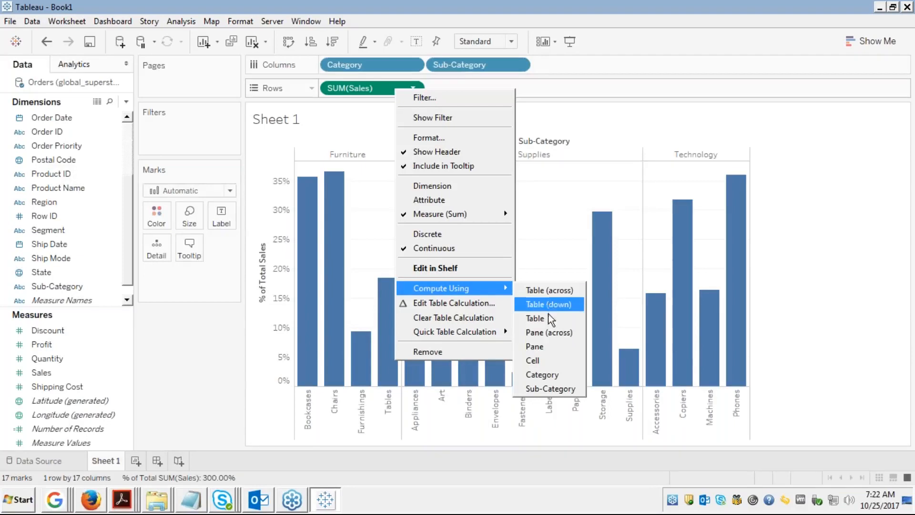
left_click(539, 342)
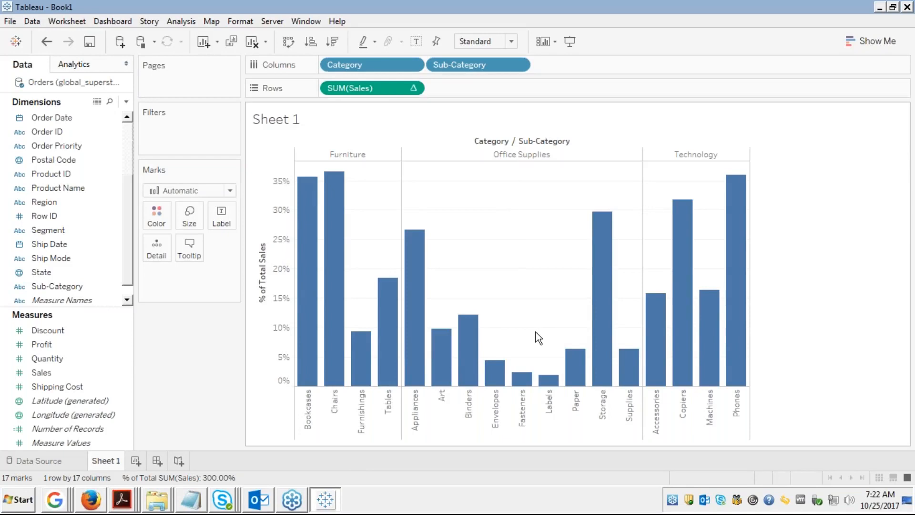
right_click(390, 89)
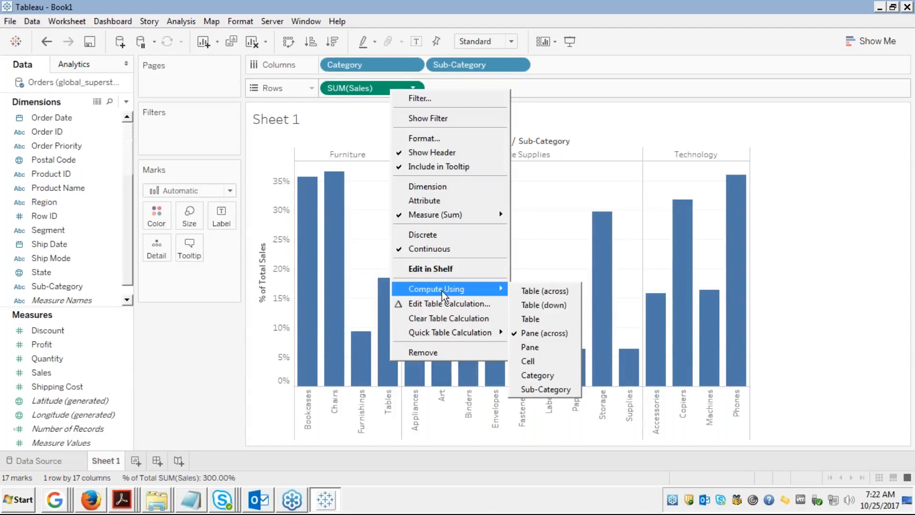
left_click(539, 305)
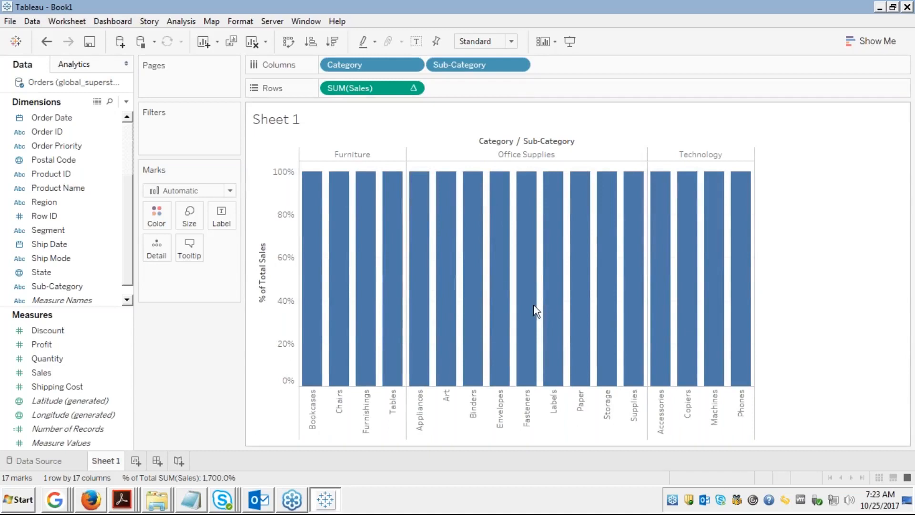
mouse_move(314, 288)
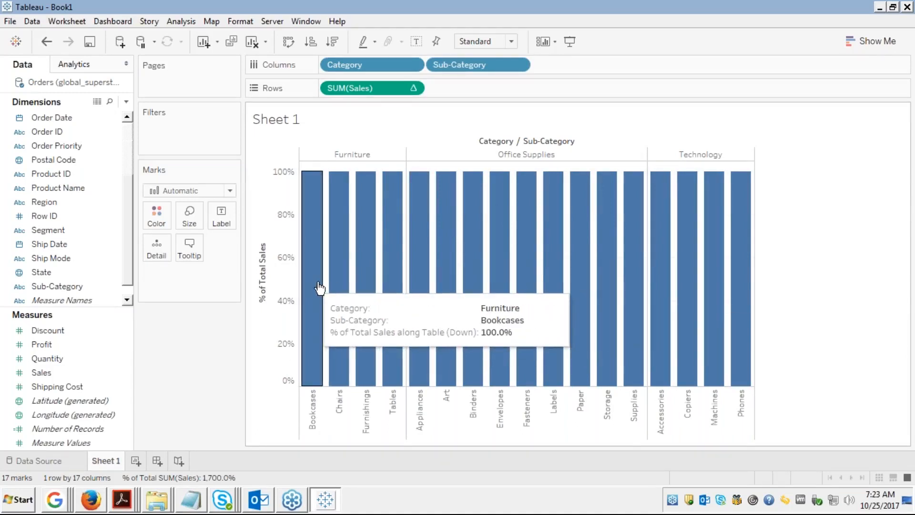
Step: Compute the bar chart's percent of total sales using Table (across)
right_click(390, 87)
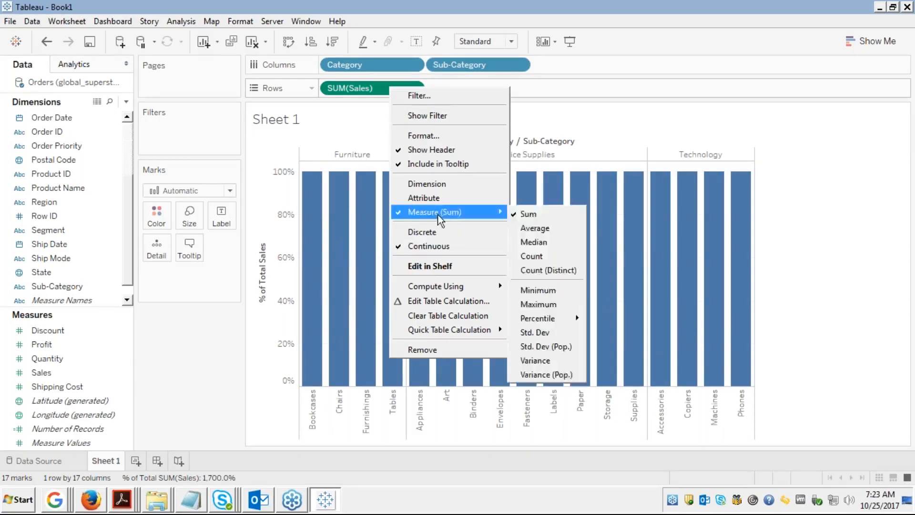
mouse_move(435, 288)
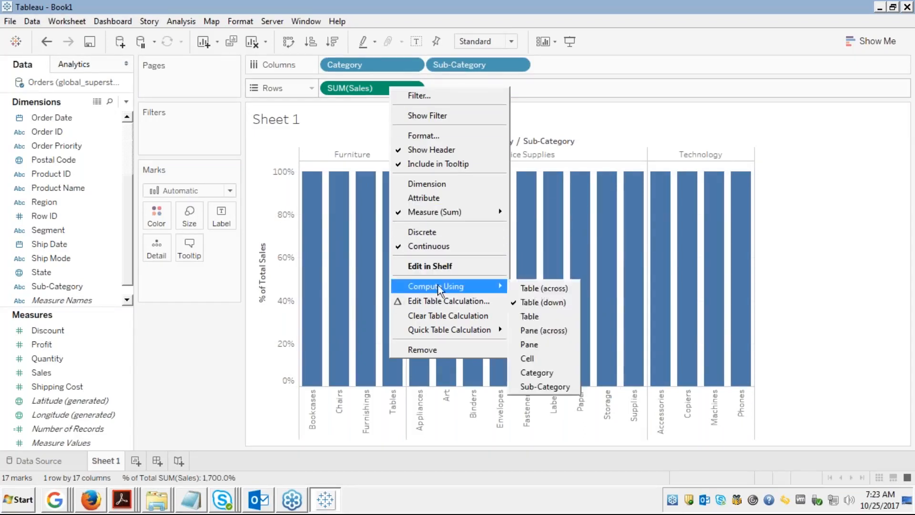
left_click(543, 290)
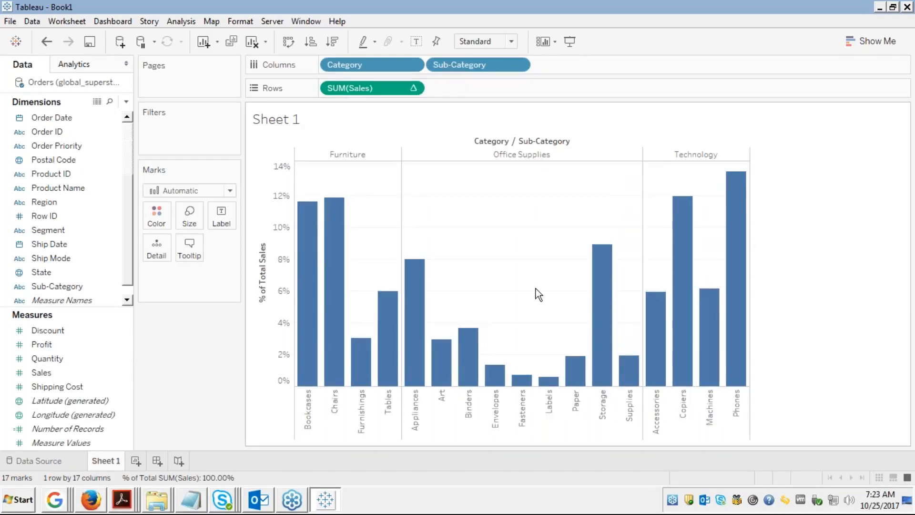
Step: Examine the percent of total sales values of the Phones, Bookcases, Chairs and other sub-category bars
mouse_move(306, 288)
mouse_move(738, 273)
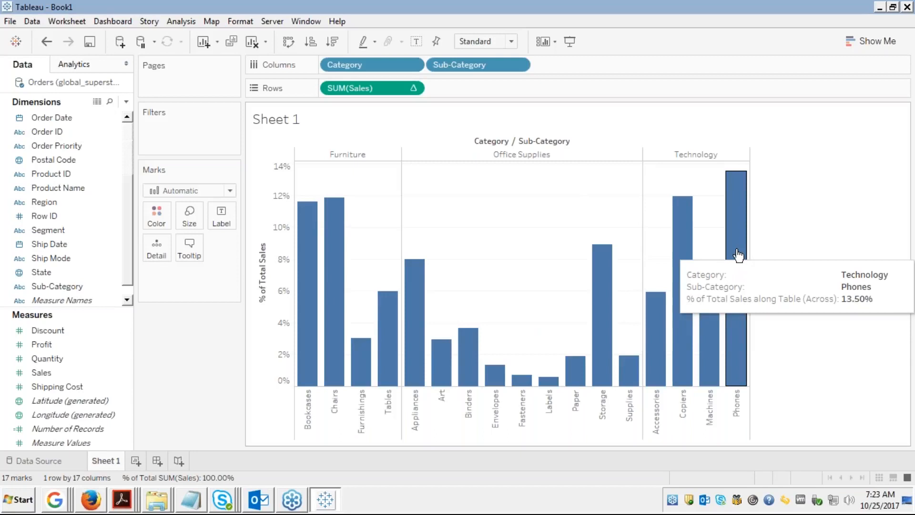
mouse_move(683, 245)
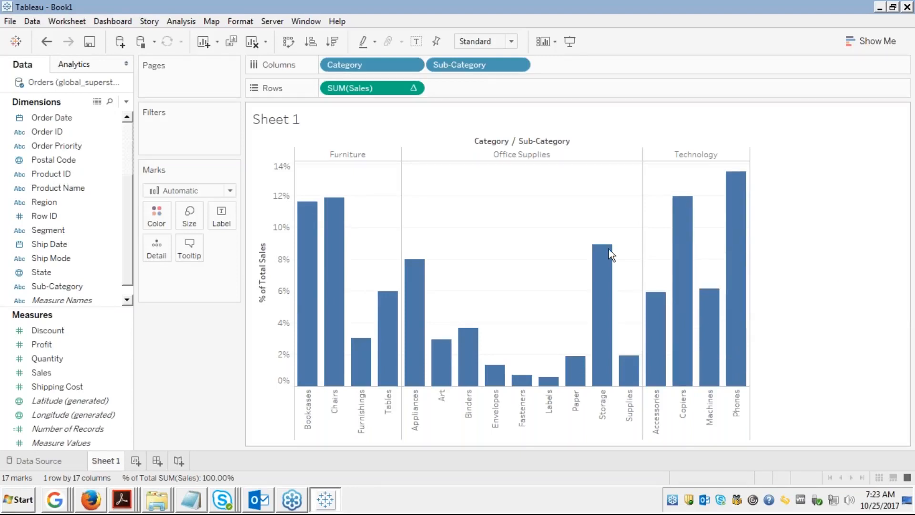
mouse_move(337, 219)
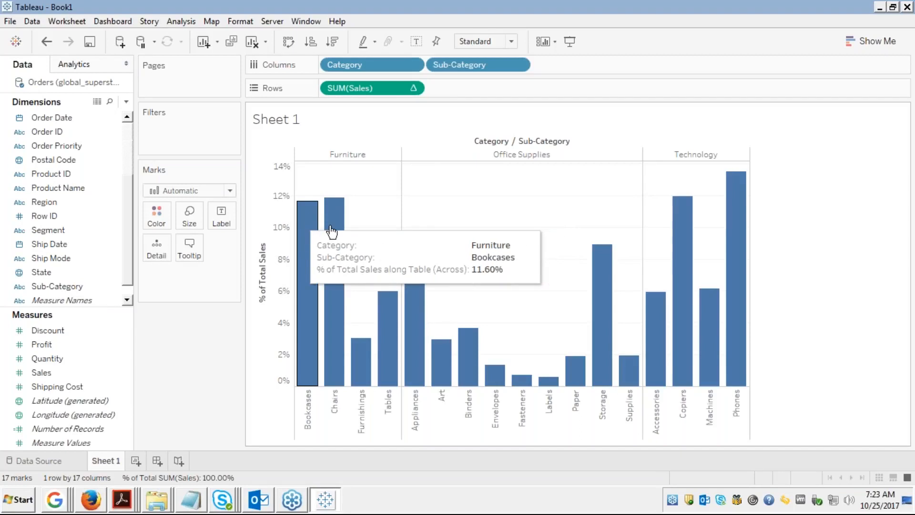
mouse_move(601, 294)
mouse_move(409, 297)
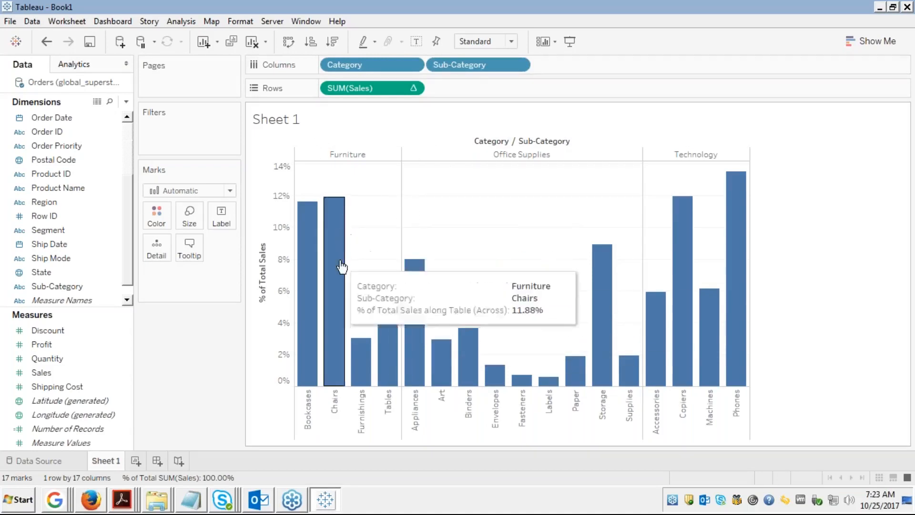
mouse_move(393, 342)
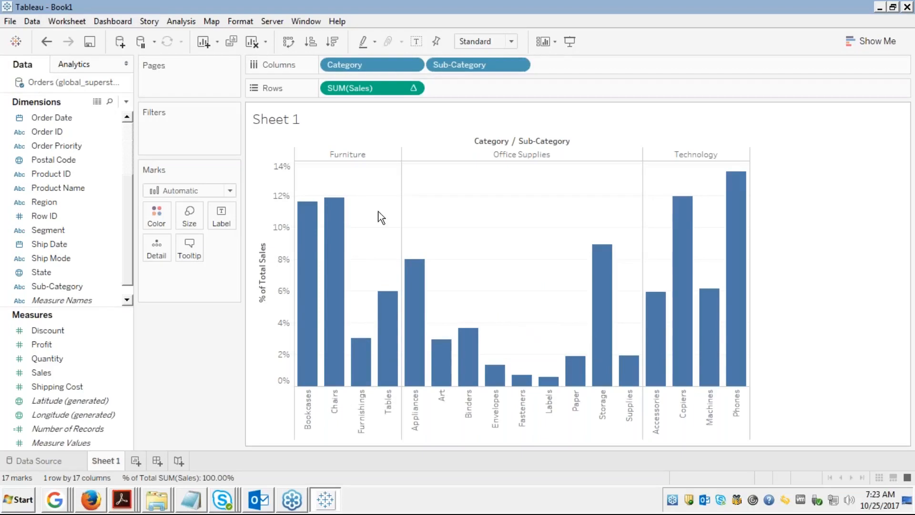
Step: Edit the Sales table calculation to compute percent of total using specific dimensions, with only Sub-Category included
right_click(396, 86)
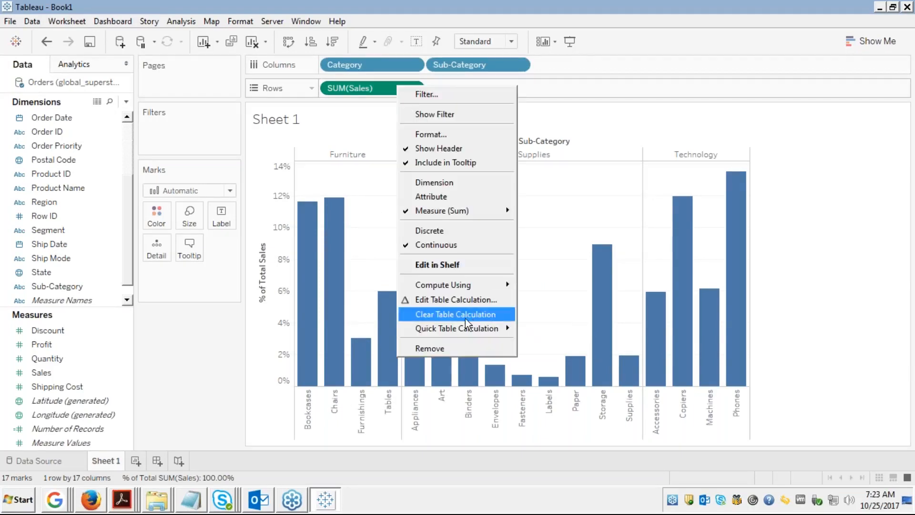
mouse_move(461, 285)
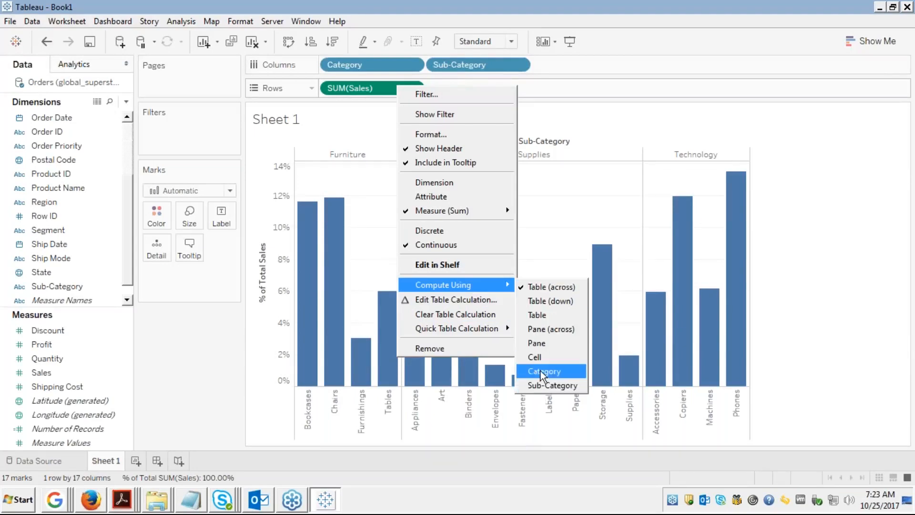
left_click(473, 297)
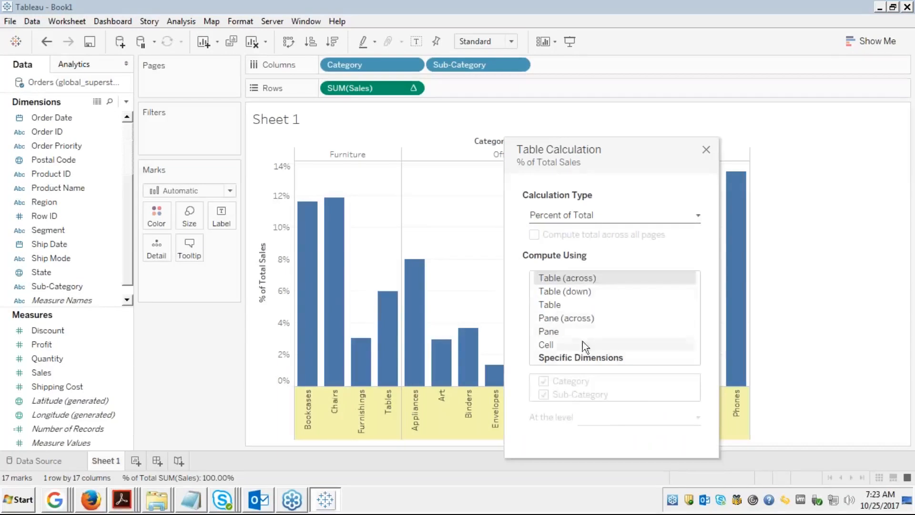
left_click(559, 359)
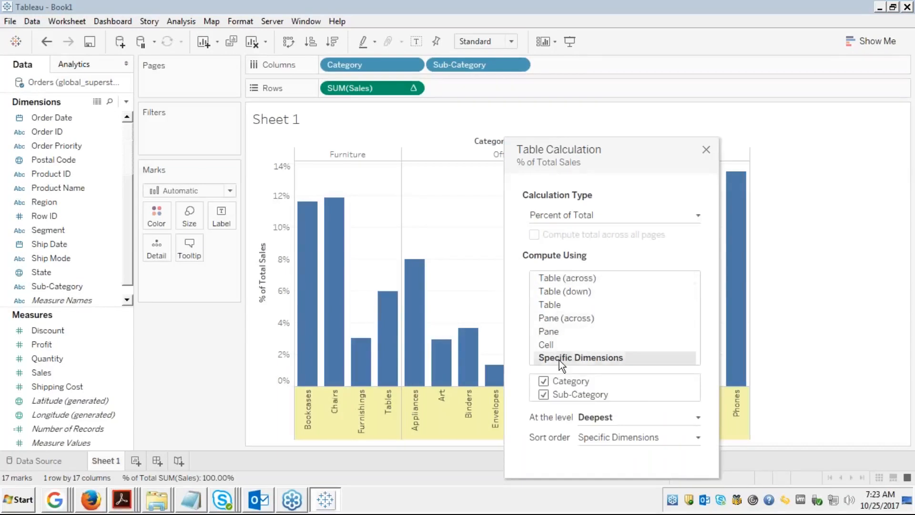
left_click(544, 381)
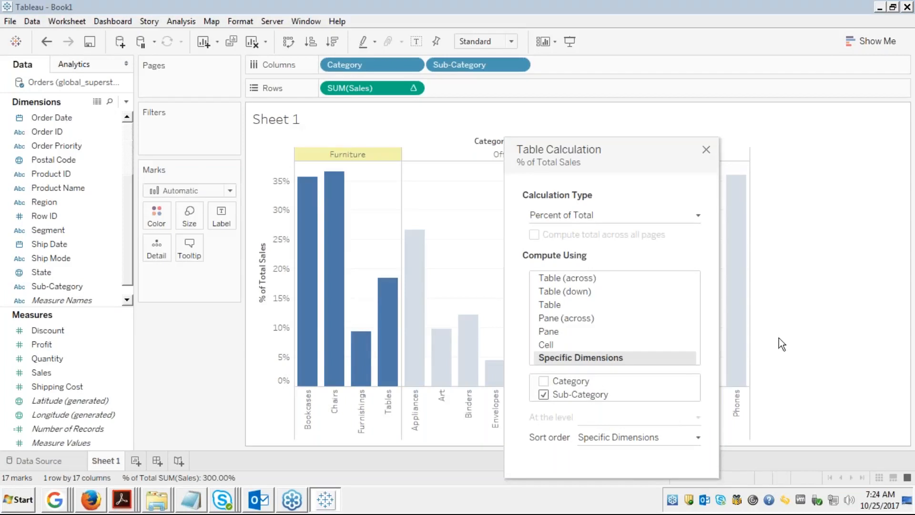
left_click(793, 335)
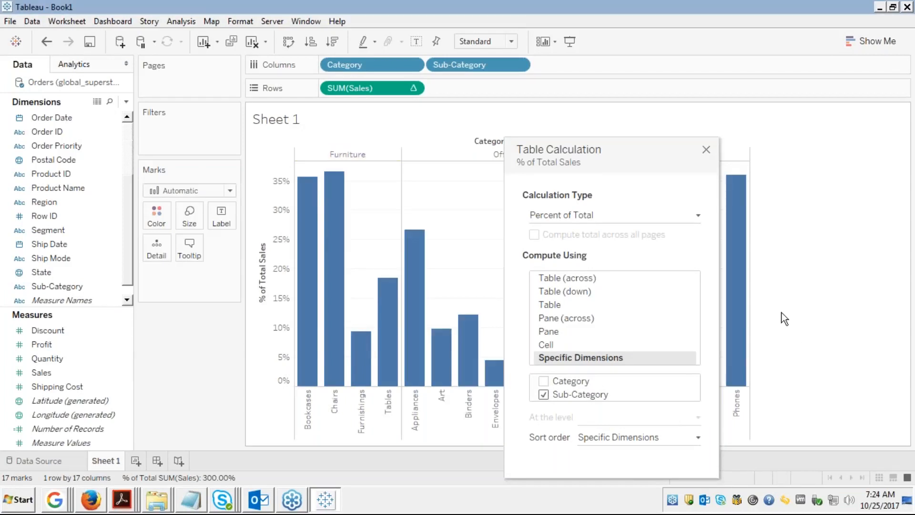
left_click(705, 150)
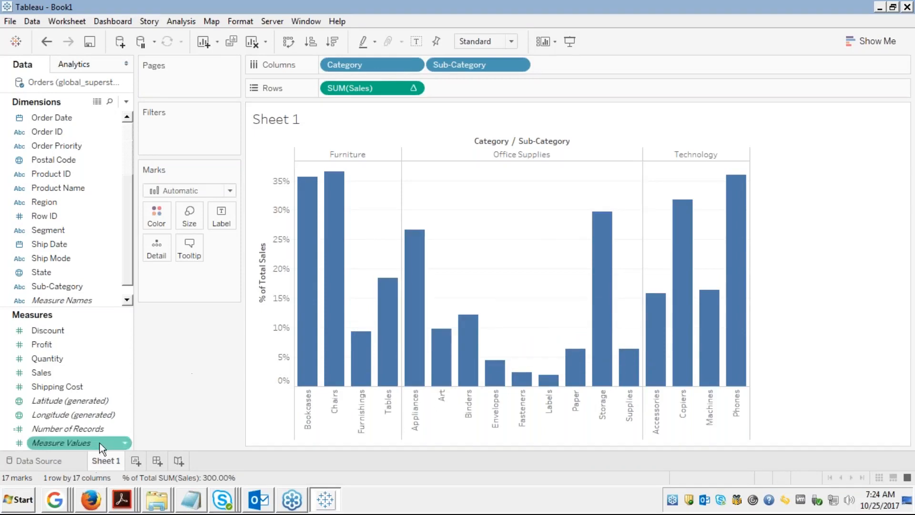
Step: Switch to Firefox and view the Quick Table Problem I and Quick Table Solution II slides in full screen
left_click(94, 498)
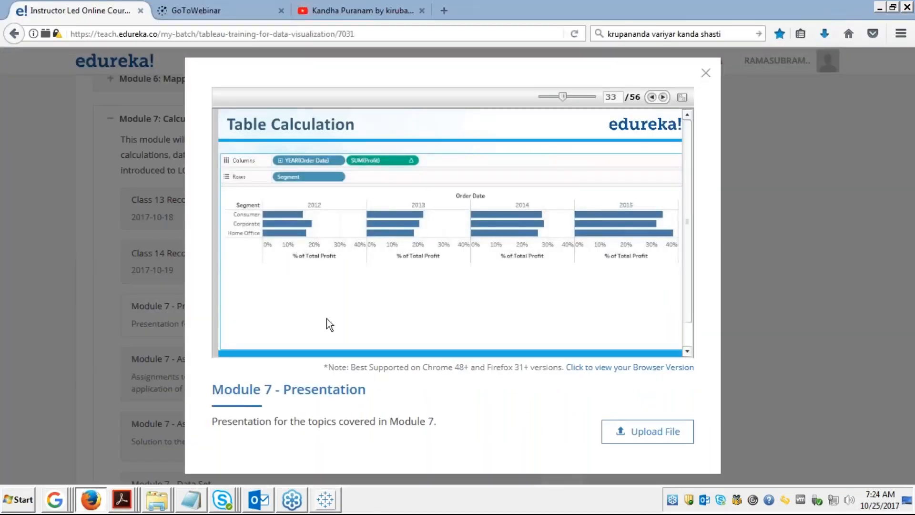
left_click(683, 97)
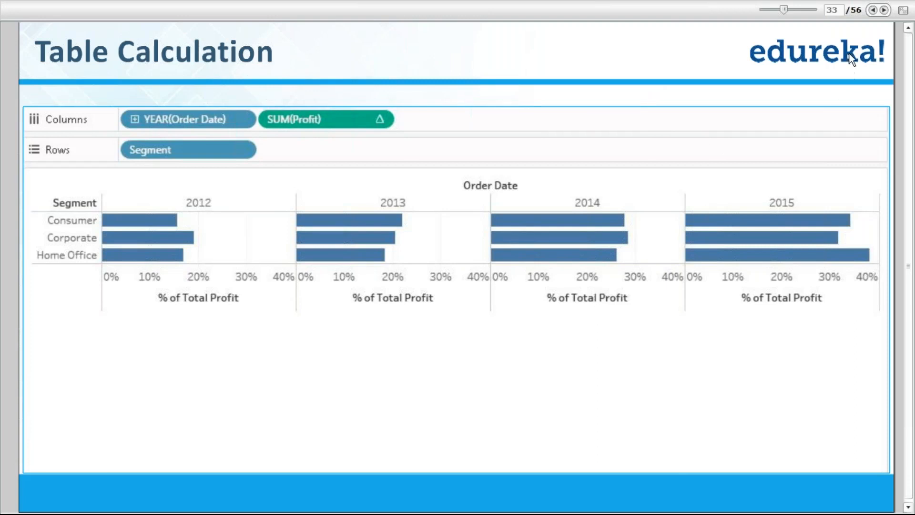
left_click(884, 10)
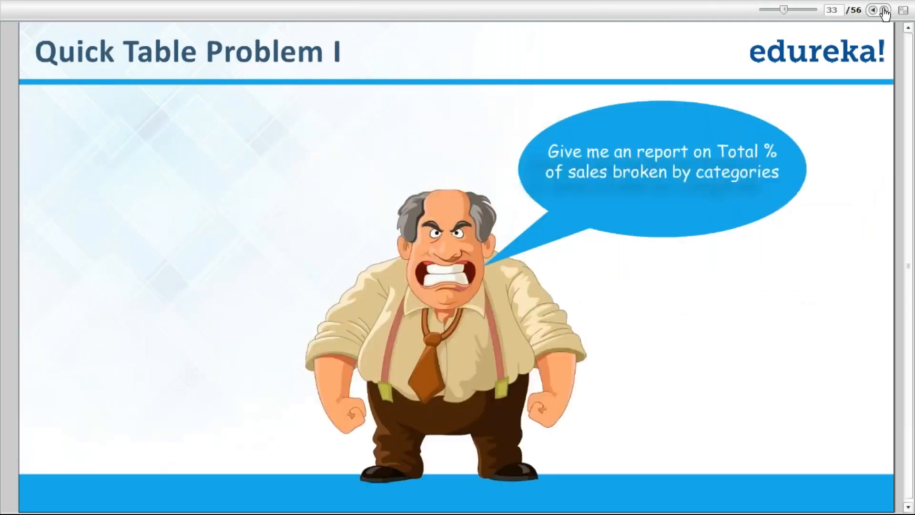
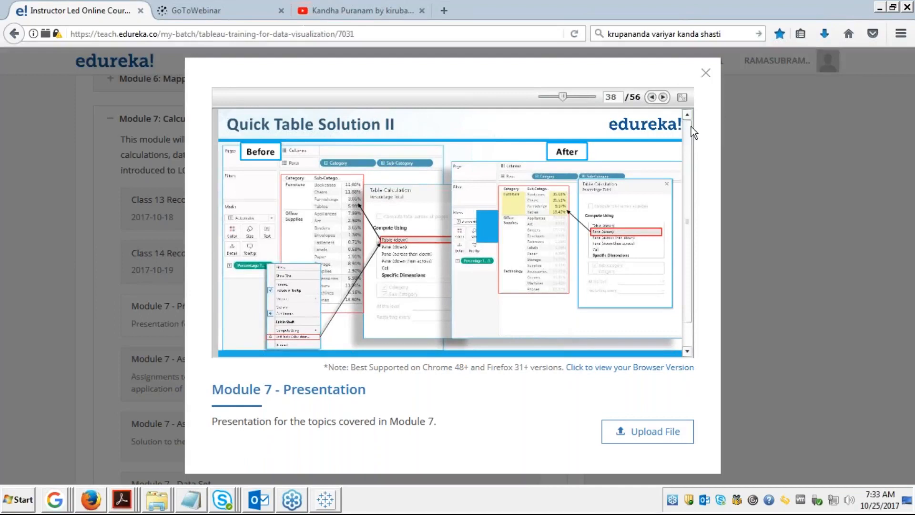
left_click(683, 97)
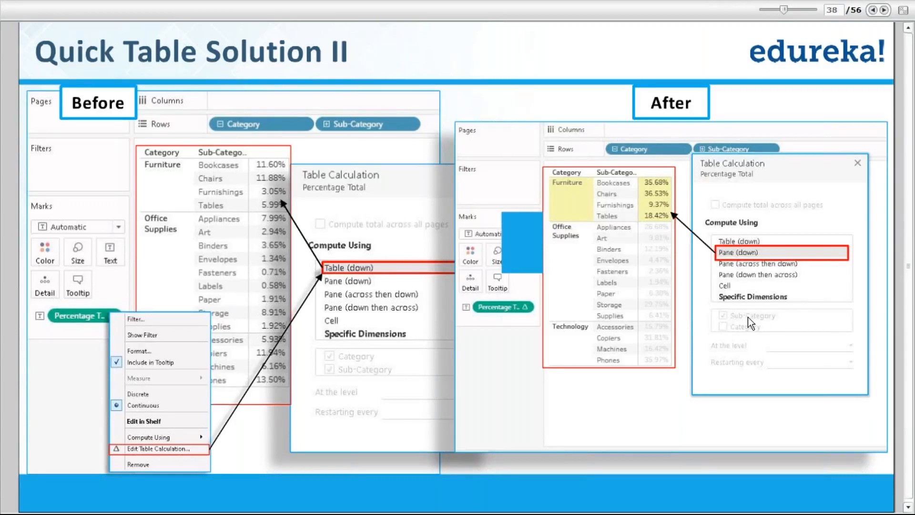
key("Escape")
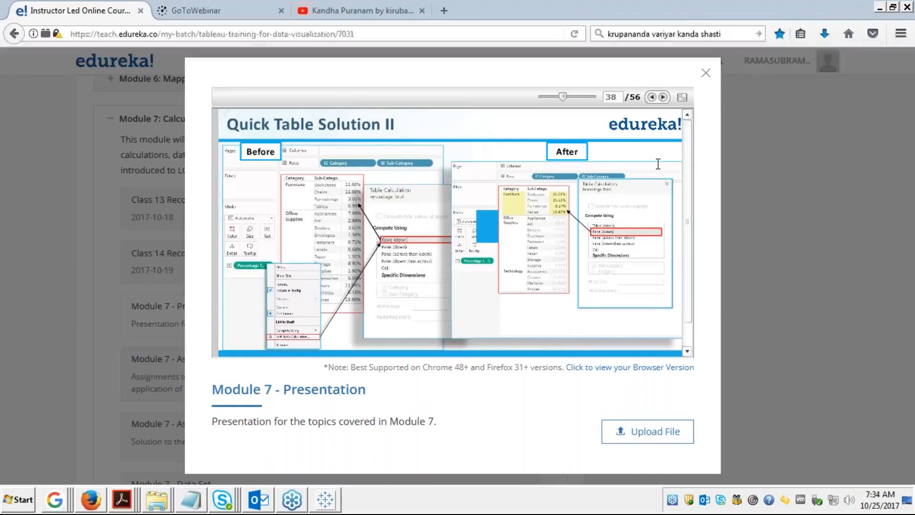
Step: Switch to Tableau, review the Compute Using options for Sales, and check the Furniture category's share of total sales
left_click(326, 501)
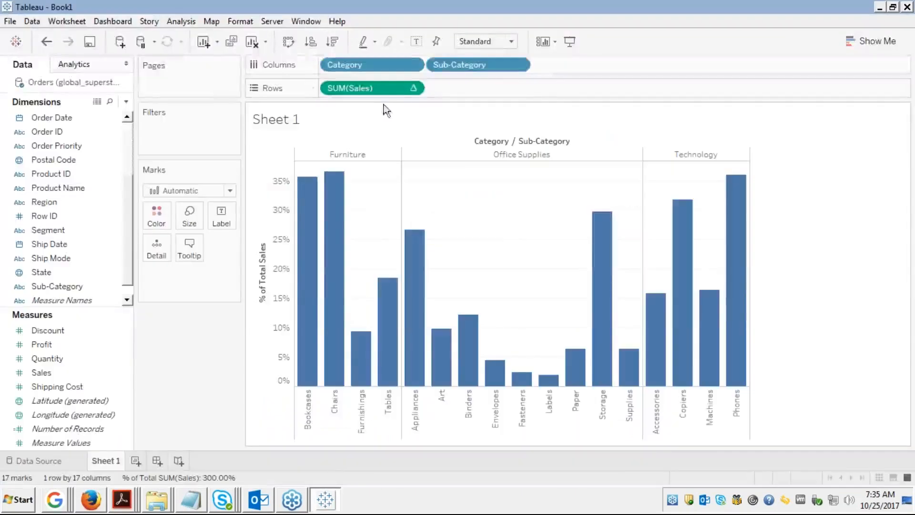
right_click(396, 92)
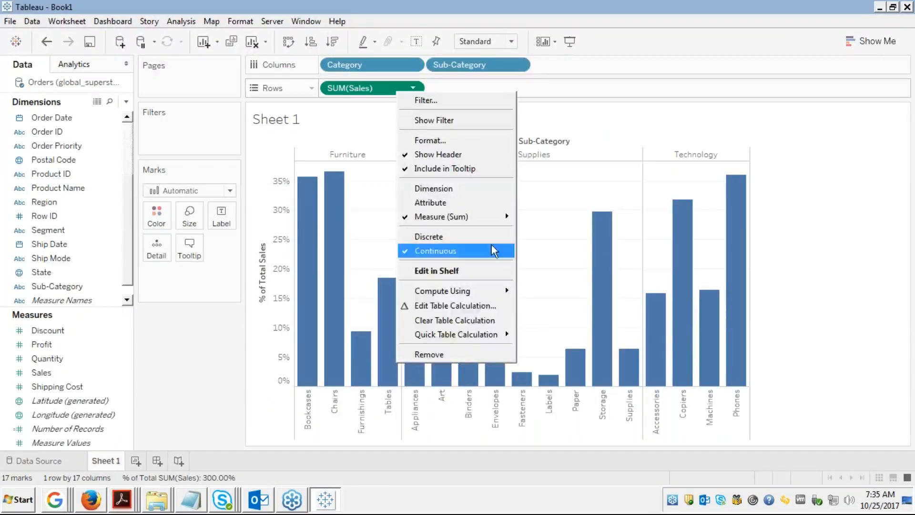
mouse_move(468, 296)
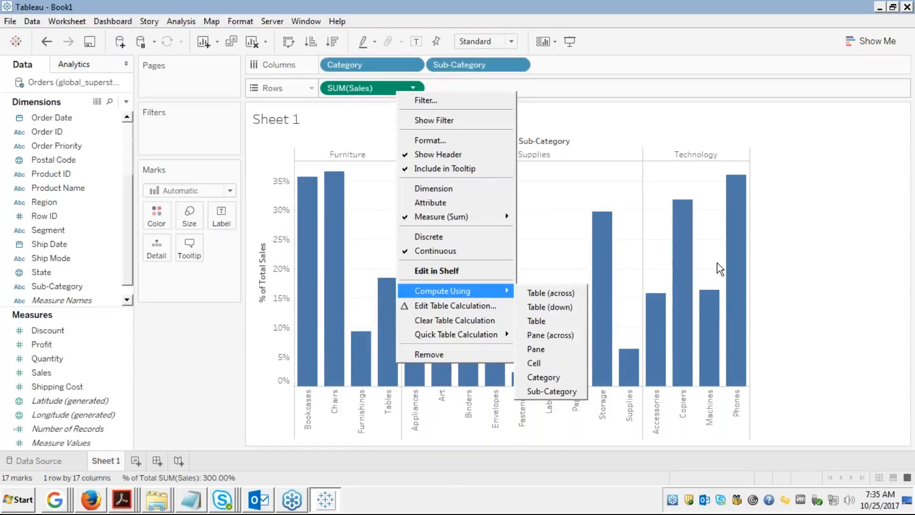
left_click(820, 220)
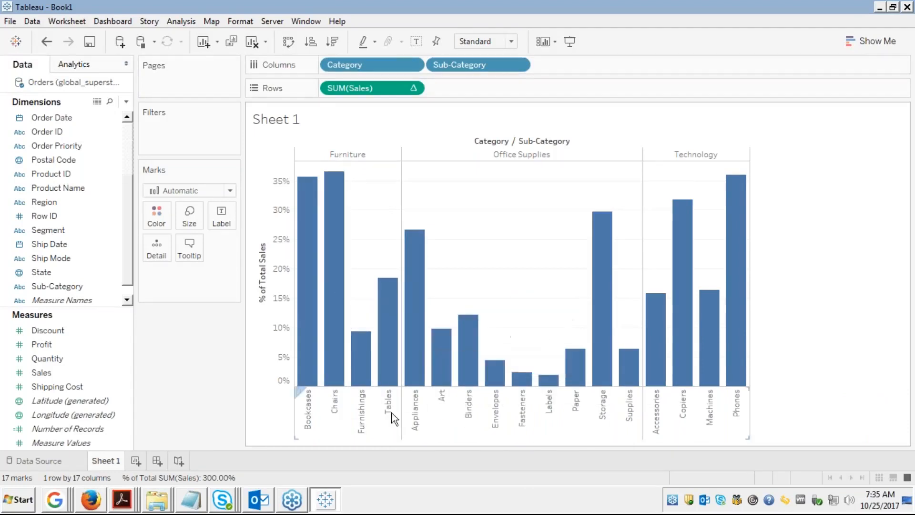
left_click(350, 154)
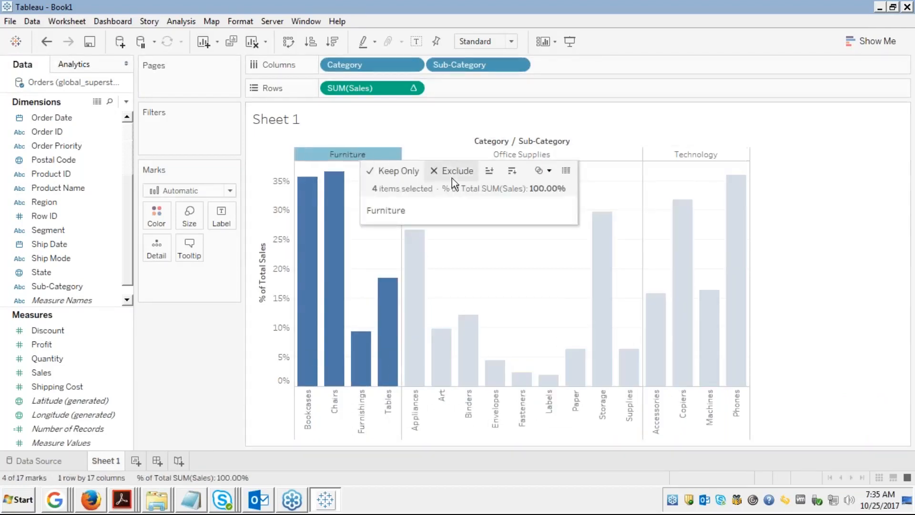
left_click(345, 153)
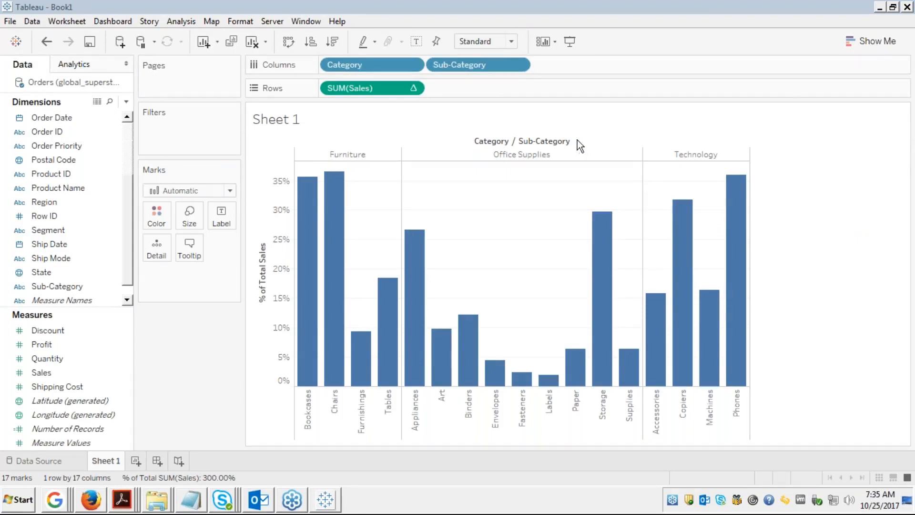
left_click(700, 118)
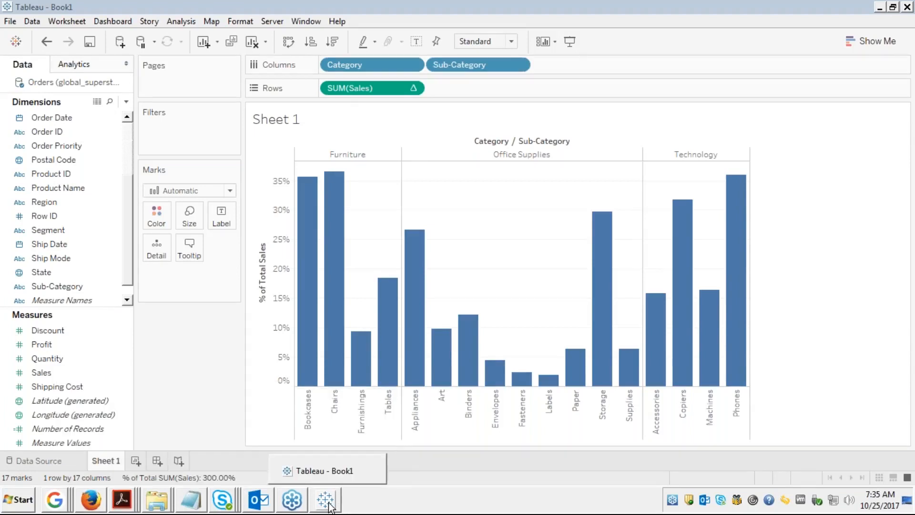
Step: Switch to Firefox and advance the full-screen presentation to slide 40, Introduction to LOD Expression
left_click(101, 499)
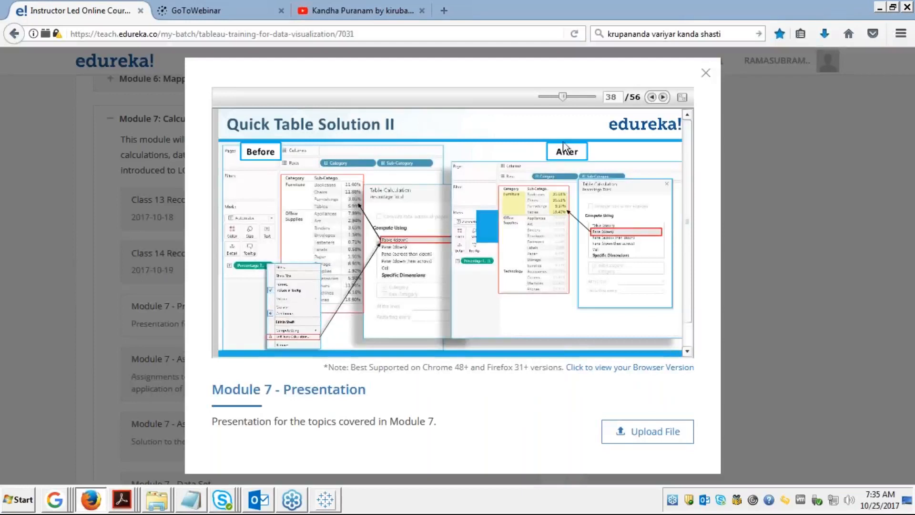
left_click(683, 100)
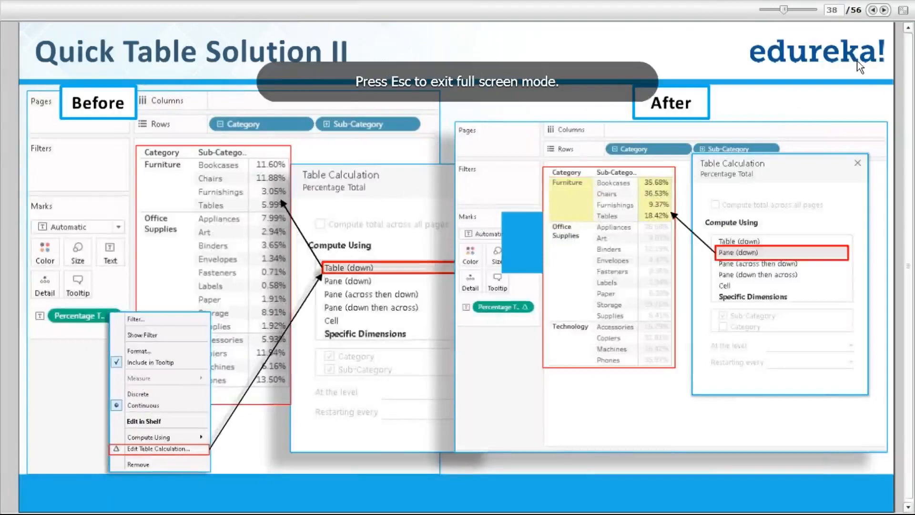
left_click(884, 10)
left_click(884, 10)
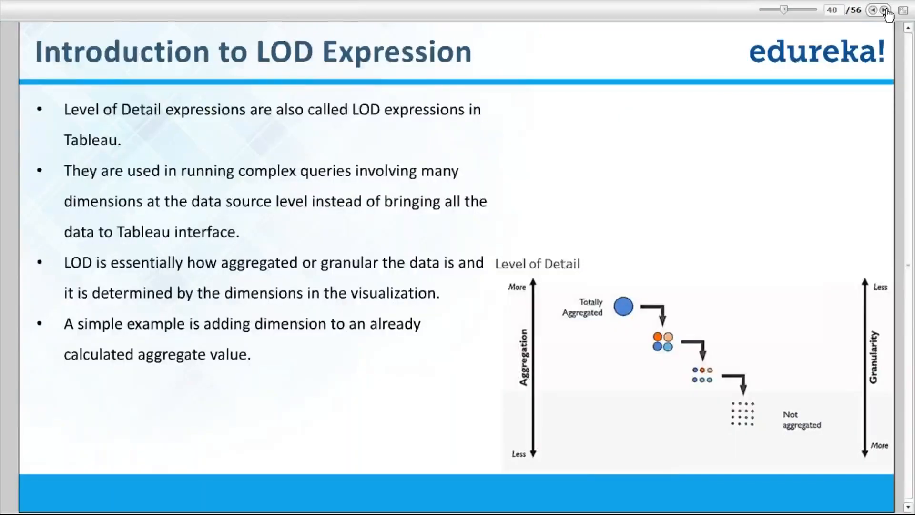
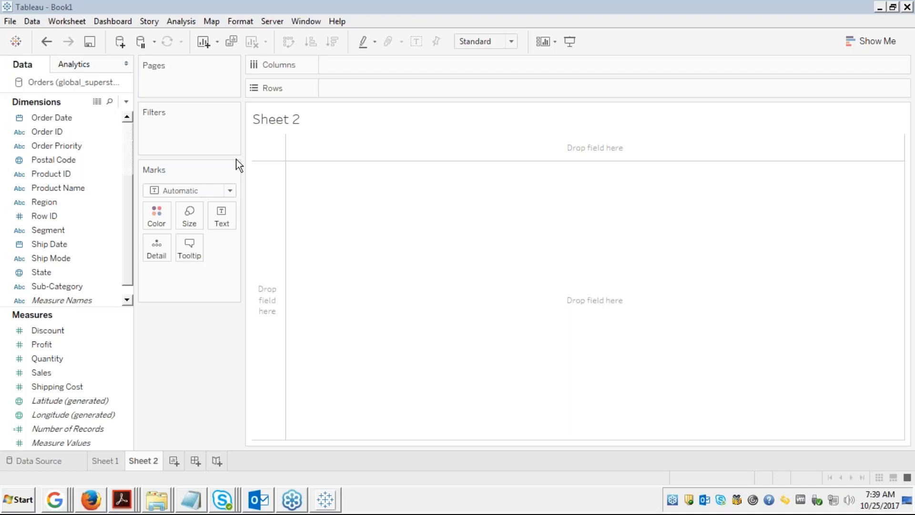
Step: Add the Region and State dimensions to the rows of Sheet 2
left_click(235, 175)
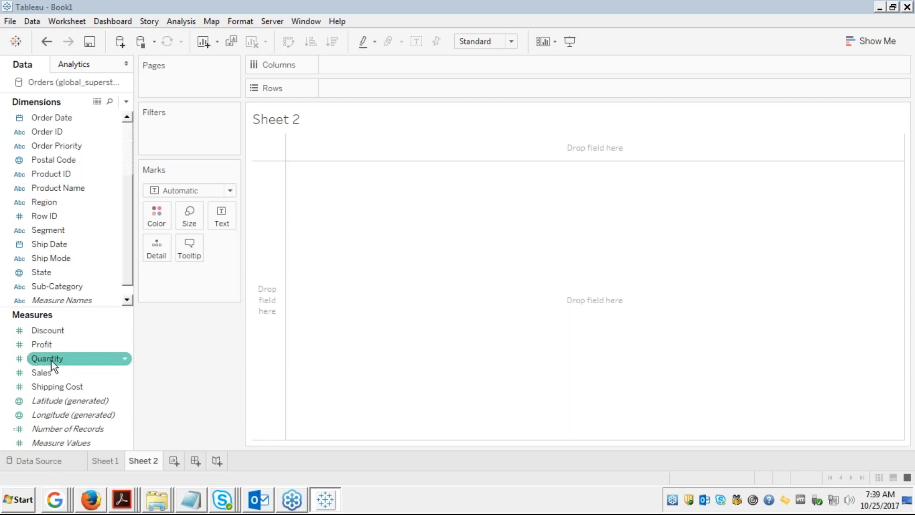
left_click(50, 202)
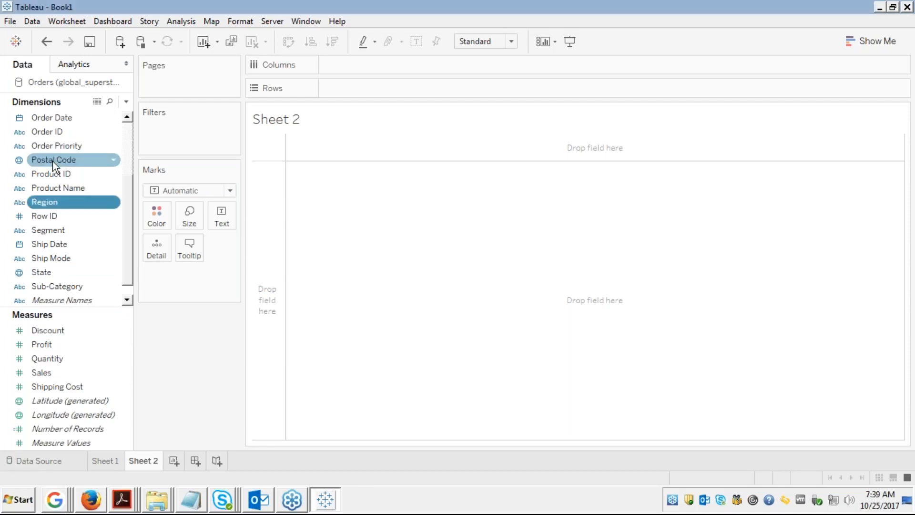
double_click(42, 202)
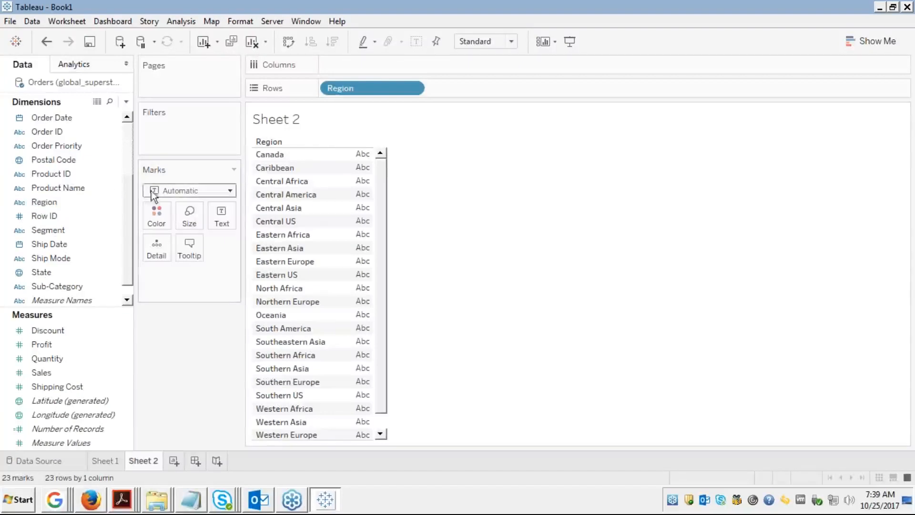
left_click(35, 213)
key("Down")
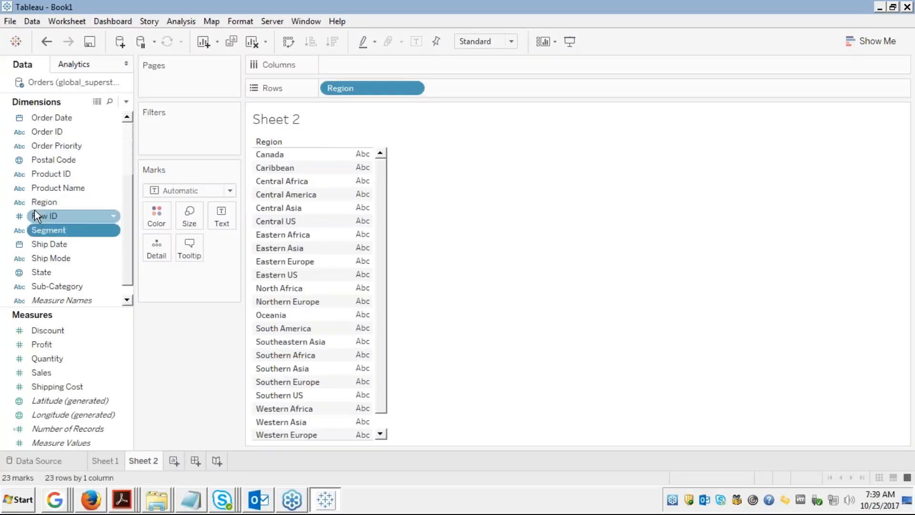
key("Down")
key("Down")
key("Down")
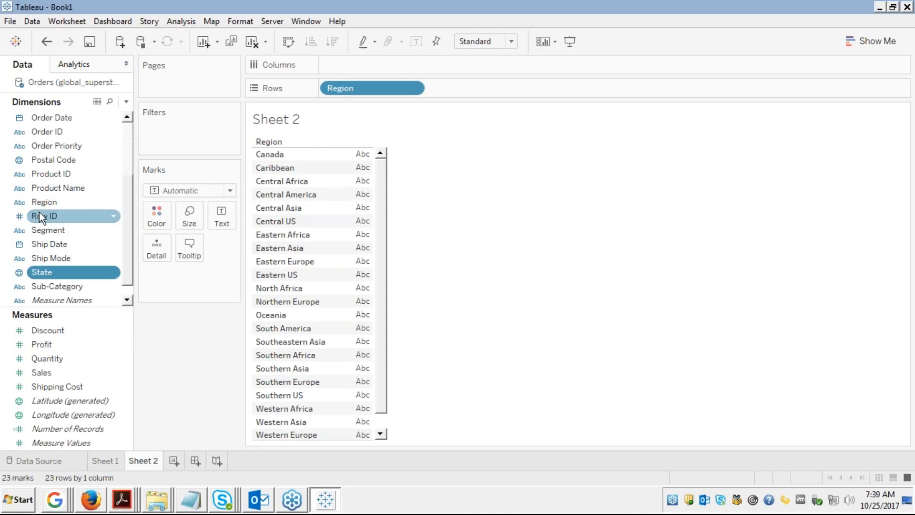
double_click(38, 270)
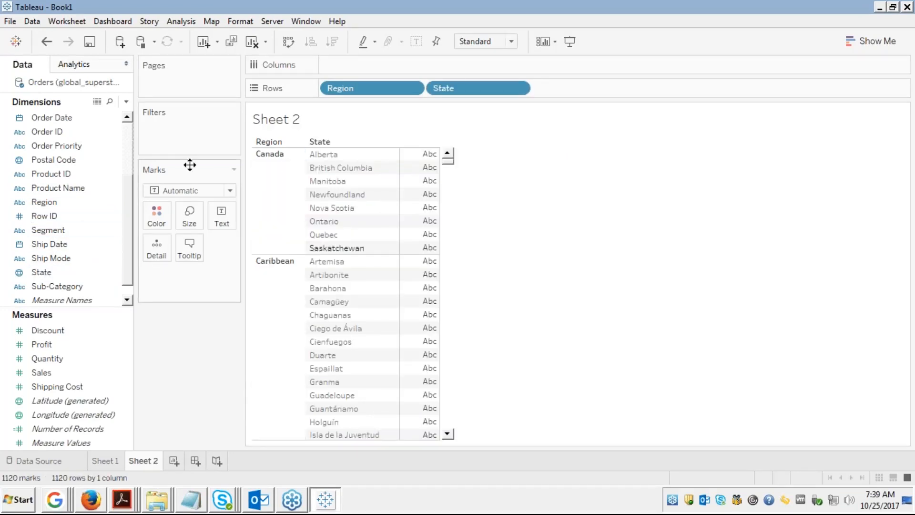
Step: Add the Sales measure as text values to the Region and State table in Sheet 2
left_click(40, 372)
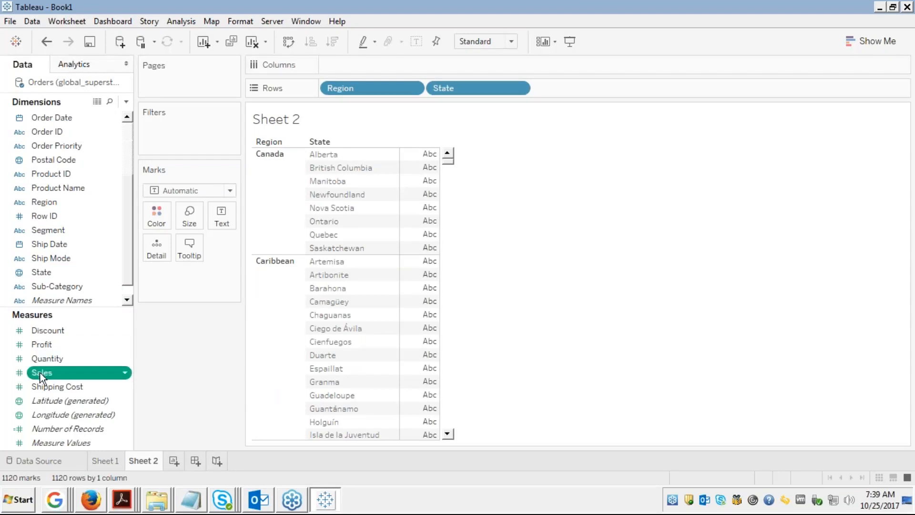
double_click(40, 373)
Step: Read the LOD Expression - Problem I slide in Firefox, and highlight Alberta and Canada in the Tableau sales table
key("alt+Tab")
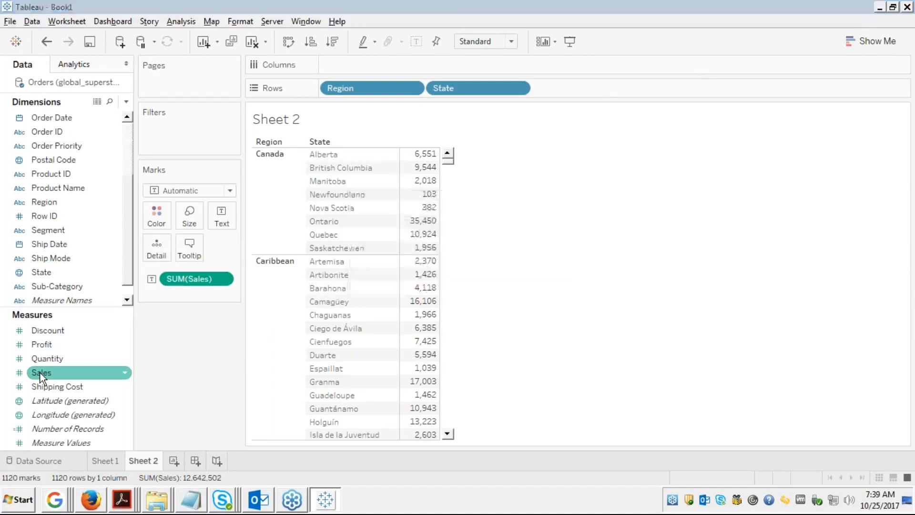
key("alt+Tab")
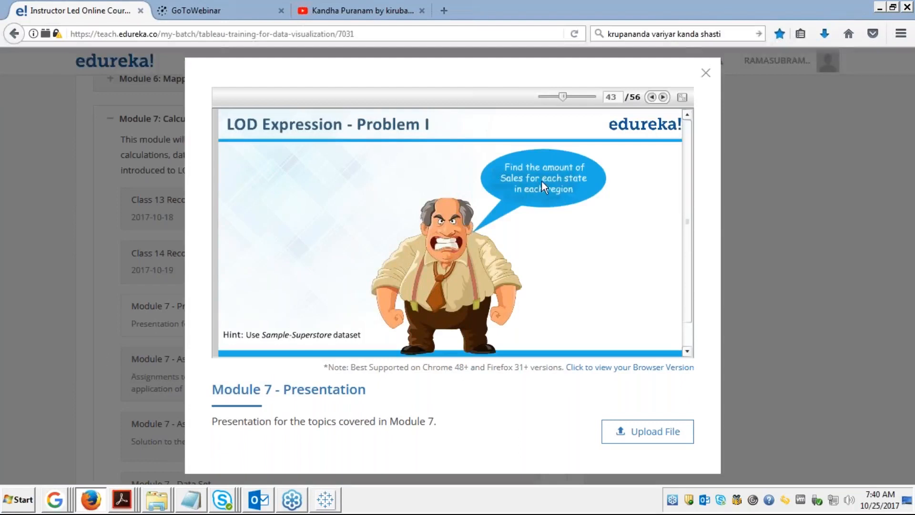
key("alt+Tab")
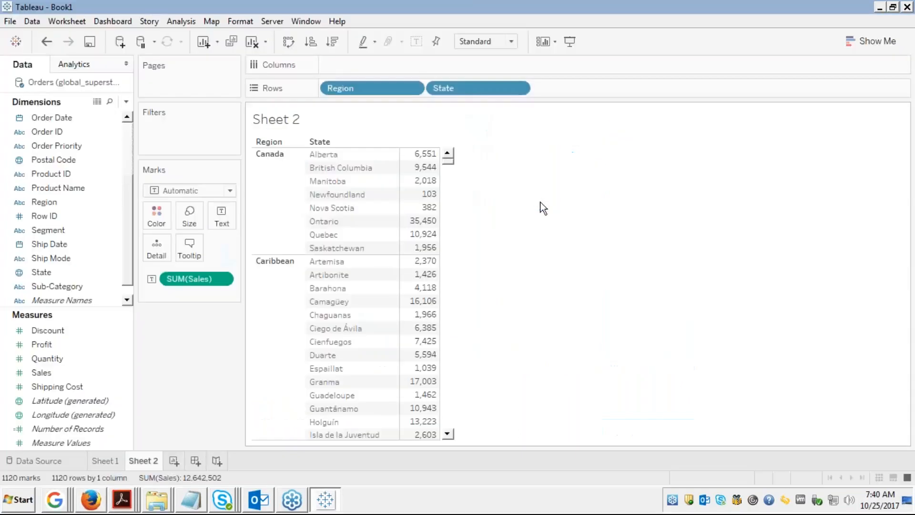
left_click(313, 151)
left_click(276, 159)
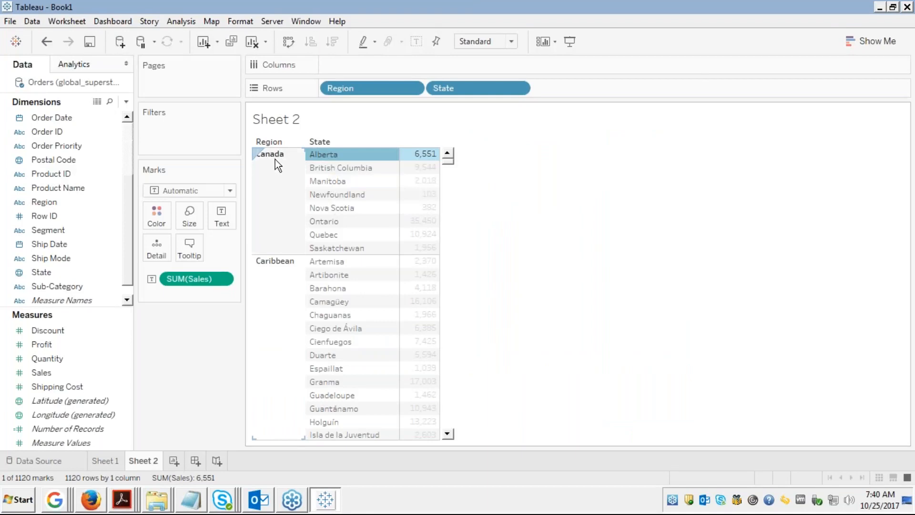
Step: Reread the Problem I slide in Firefox and compare Alberta's sales with the Canada region's total in Tableau
key("alt+Tab")
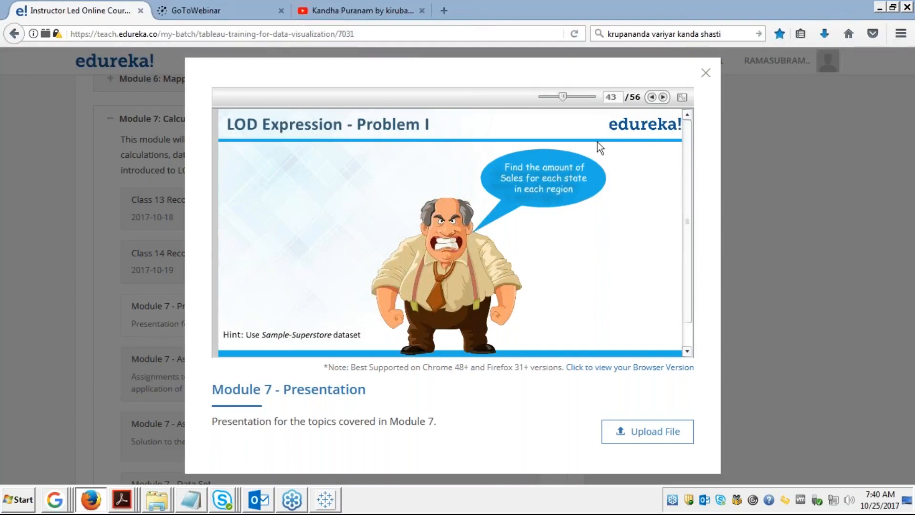
key("alt+Tab")
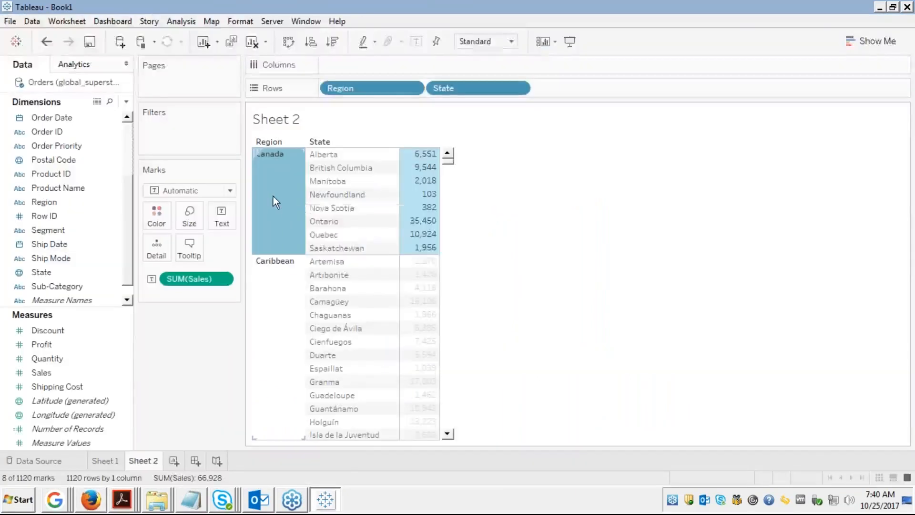
left_click(272, 194)
mouse_move(333, 165)
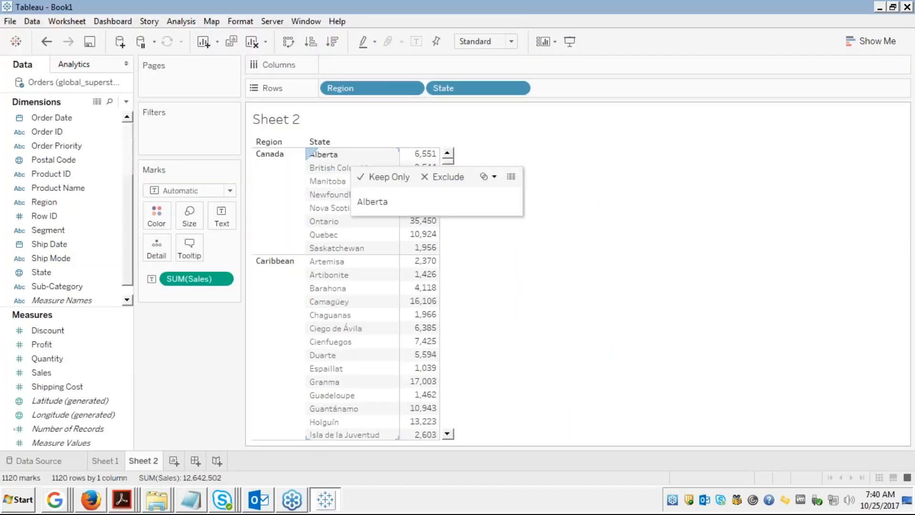
left_click(308, 152)
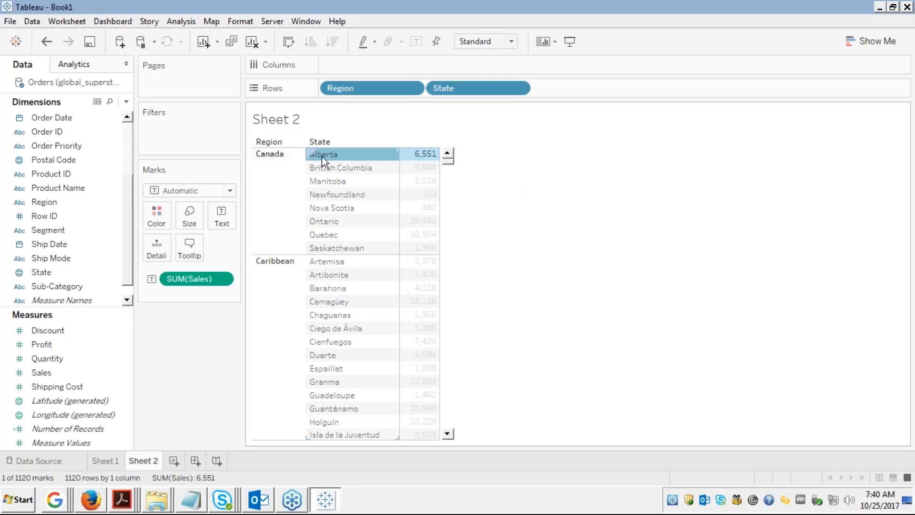
left_click(268, 169)
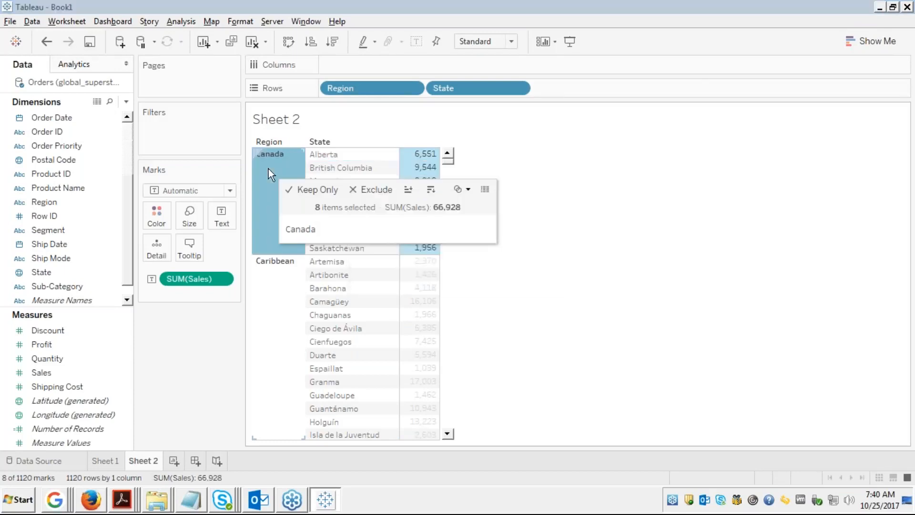
Step: Recheck the Problem I slide in Firefox, and examine the sales of British Columbia and Canada in Tableau
key("alt+Tab")
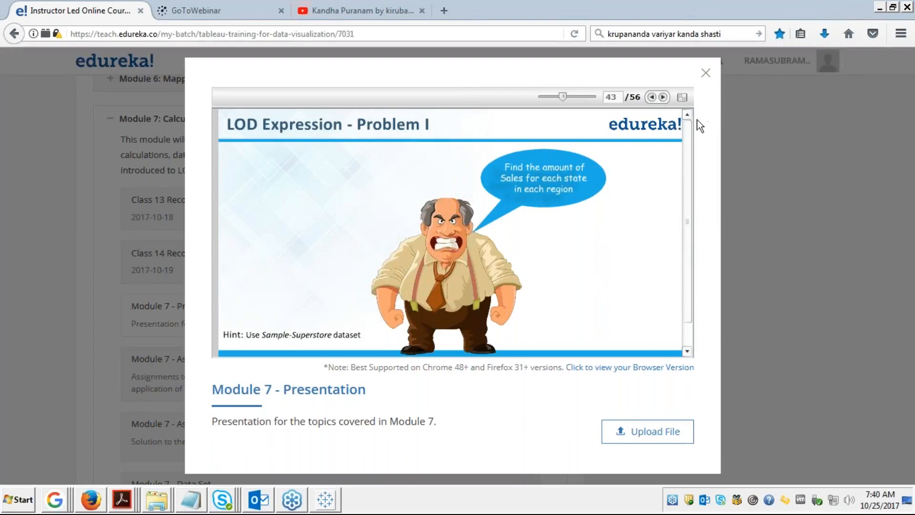
key("alt+Tab")
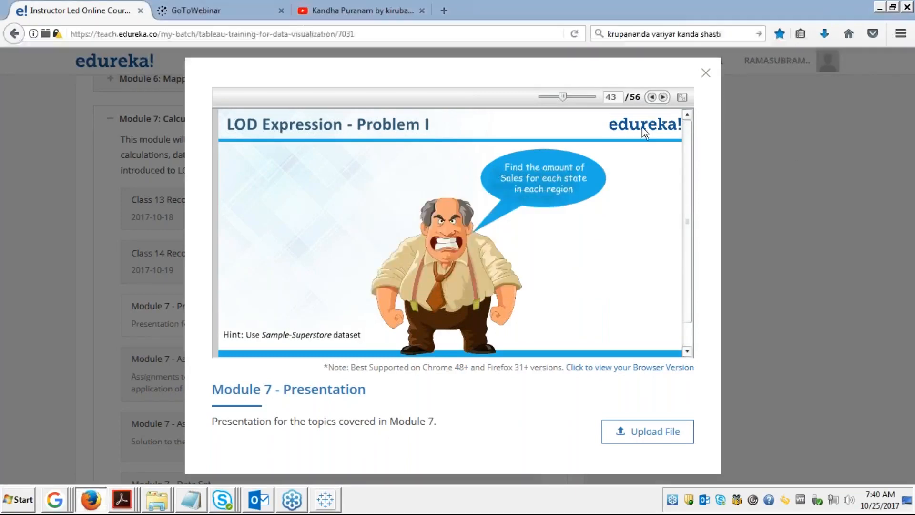
key("alt+Tab")
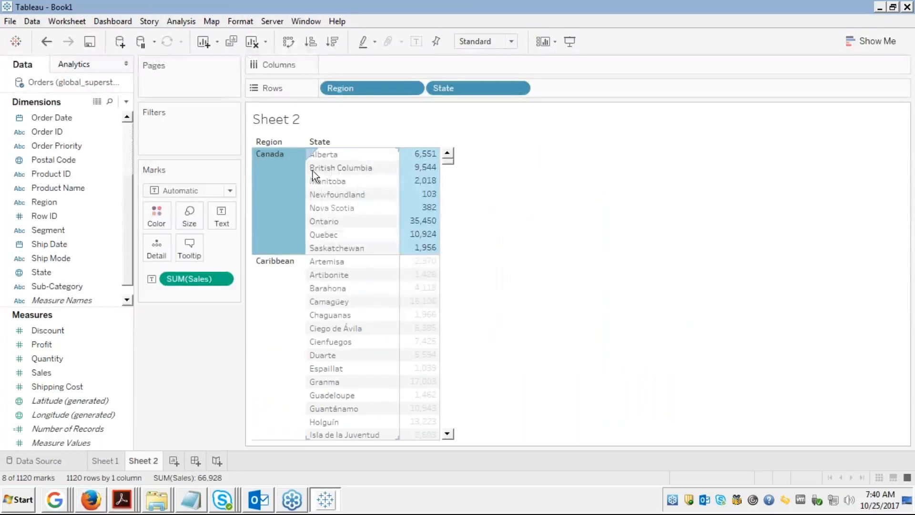
mouse_move(274, 177)
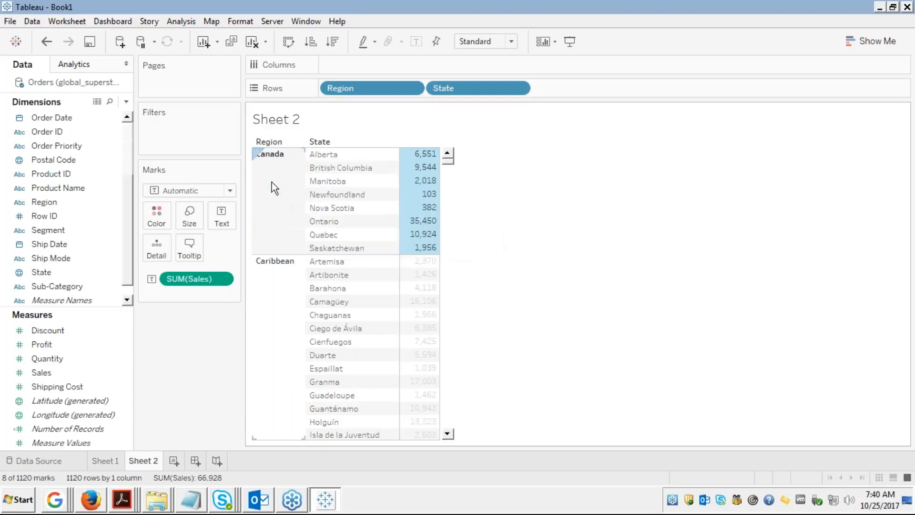
left_click(271, 182)
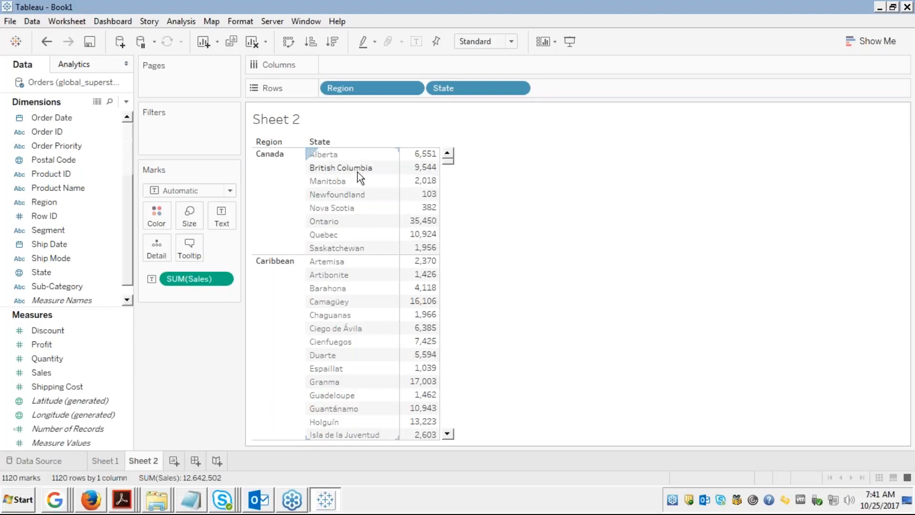
left_click(374, 169)
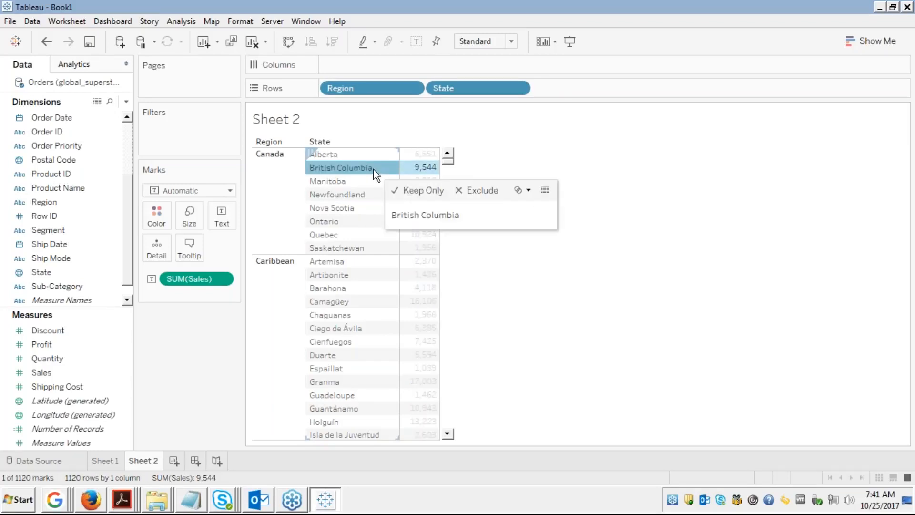
left_click(277, 160)
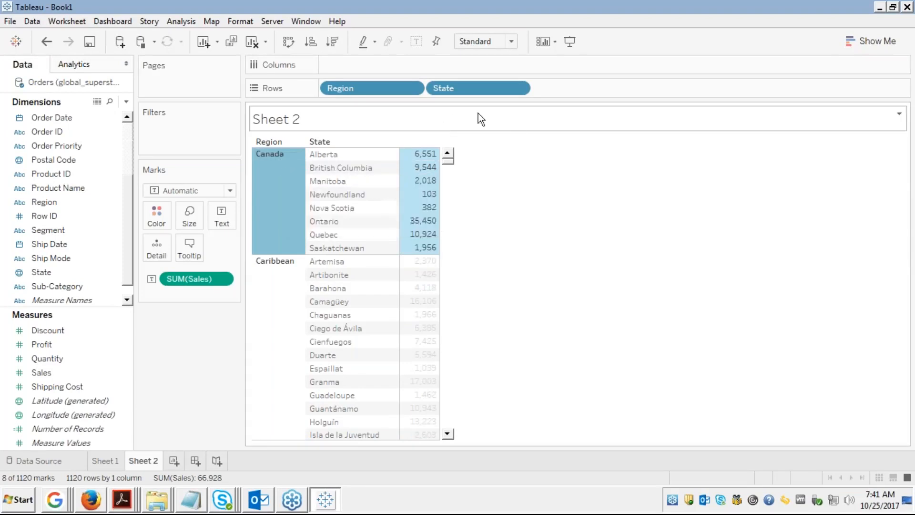
left_click(537, 138)
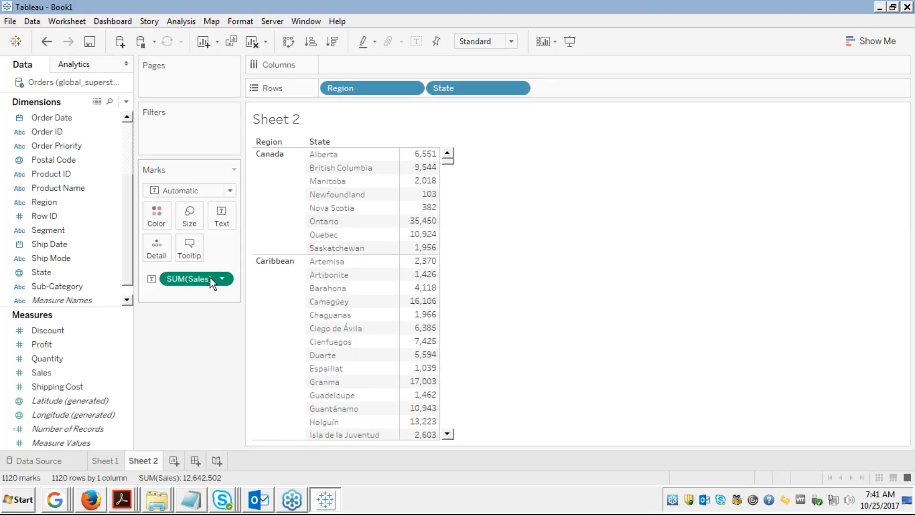
Step: Examine how Sales is aggregated by Region and State, using the Canada region and the Alberta state
left_click_drag(214, 275, 452, 190)
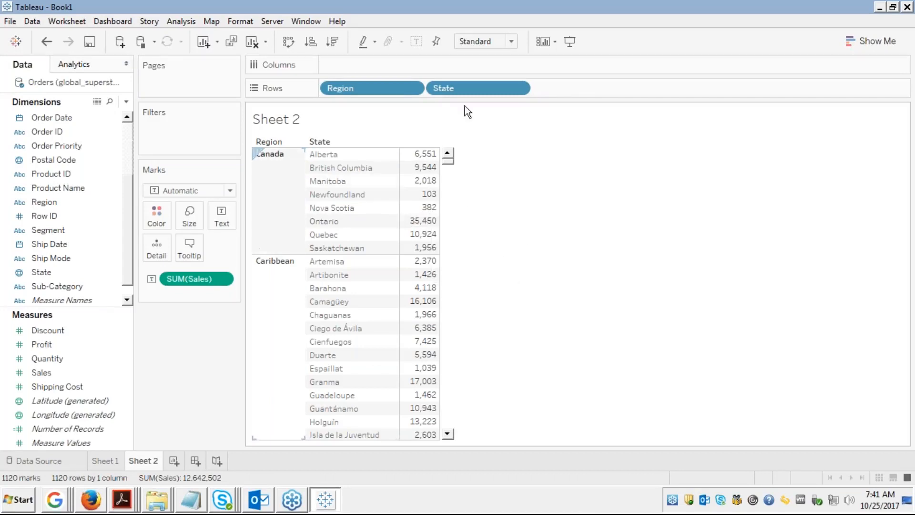
mouse_move(415, 233)
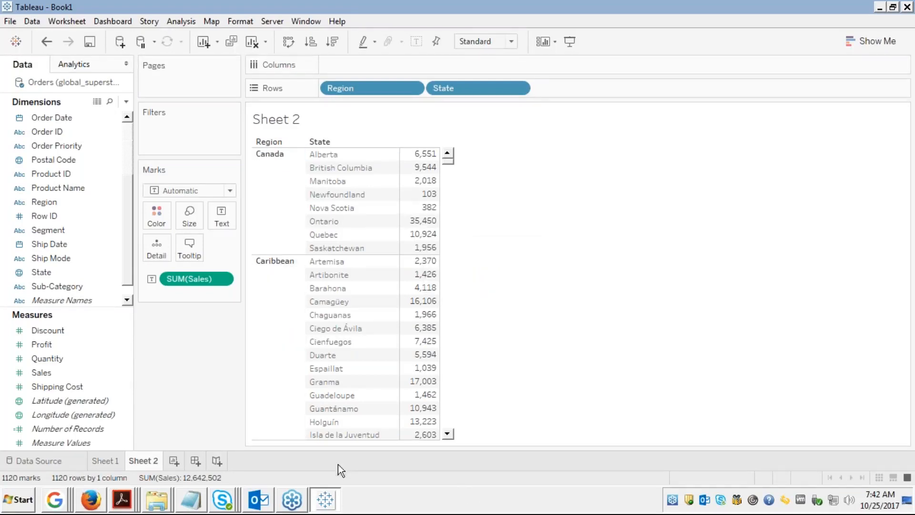
left_click(277, 189)
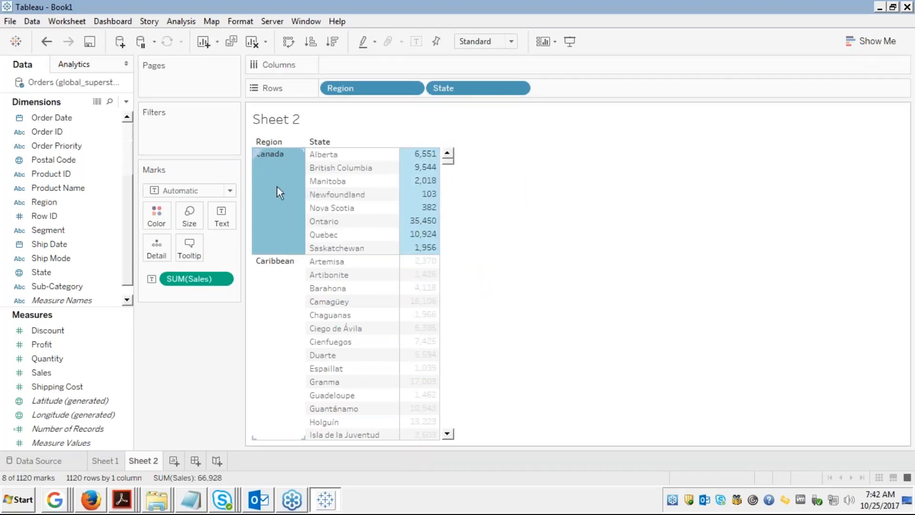
mouse_move(257, 156)
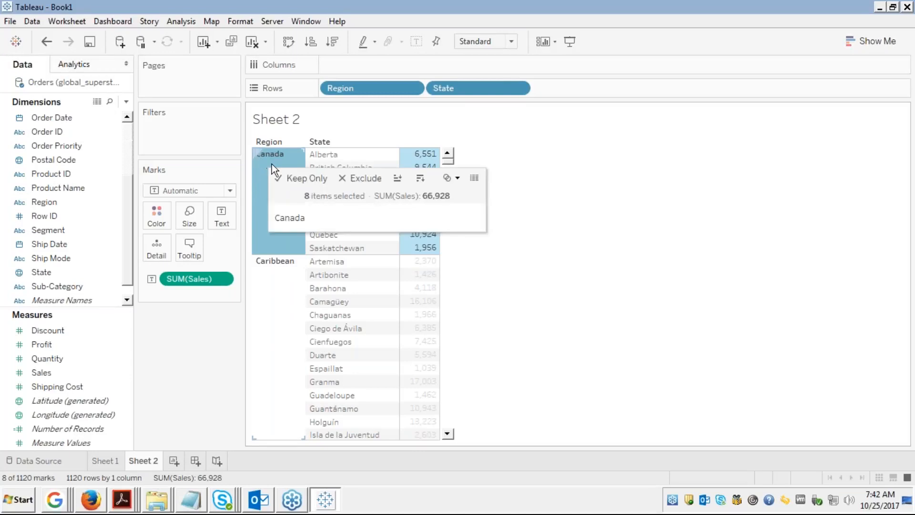
left_click(325, 156)
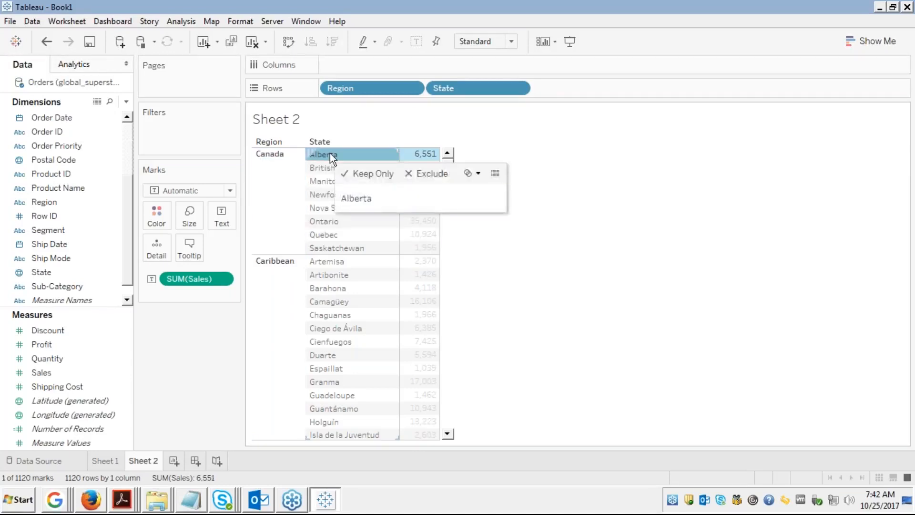
left_click(291, 226)
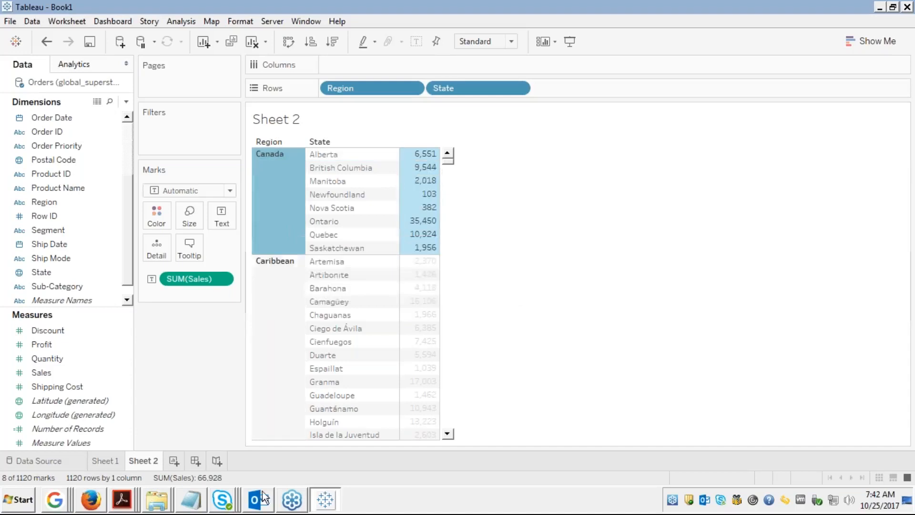
Step: Switch to Firefox, go back to slide 40, Introduction to LOD Expression, and read it in full screen
left_click(96, 504)
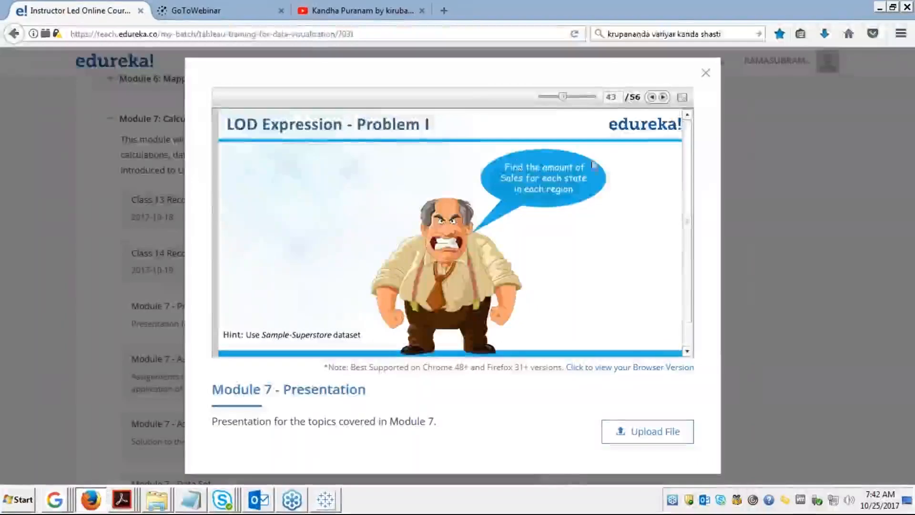
left_click(651, 98)
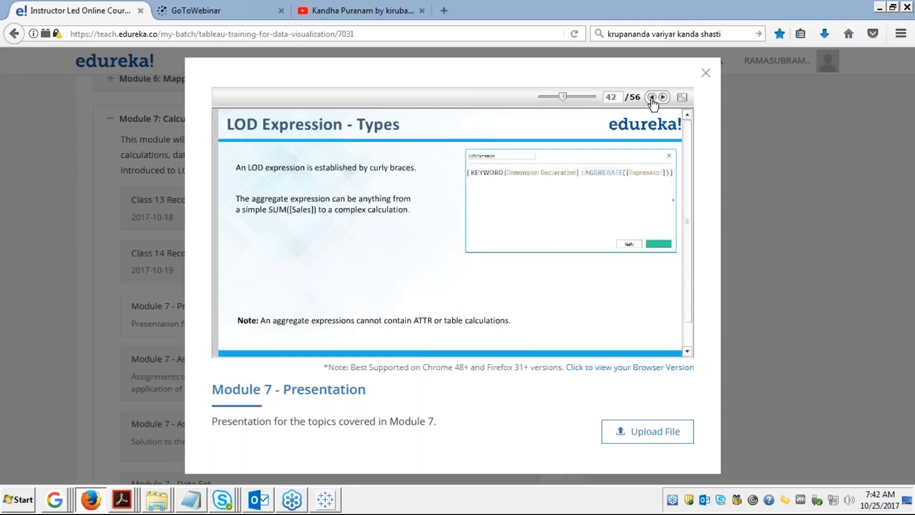
left_click(651, 97)
left_click(652, 98)
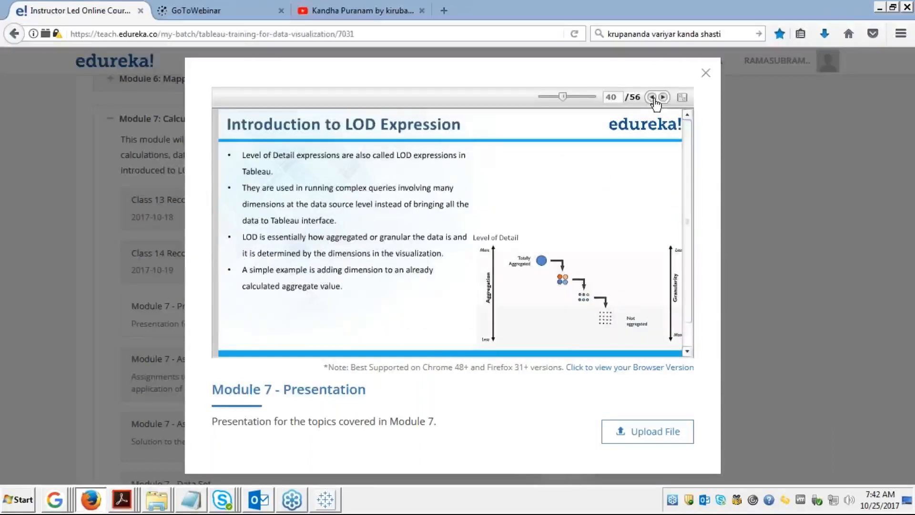
left_click(683, 98)
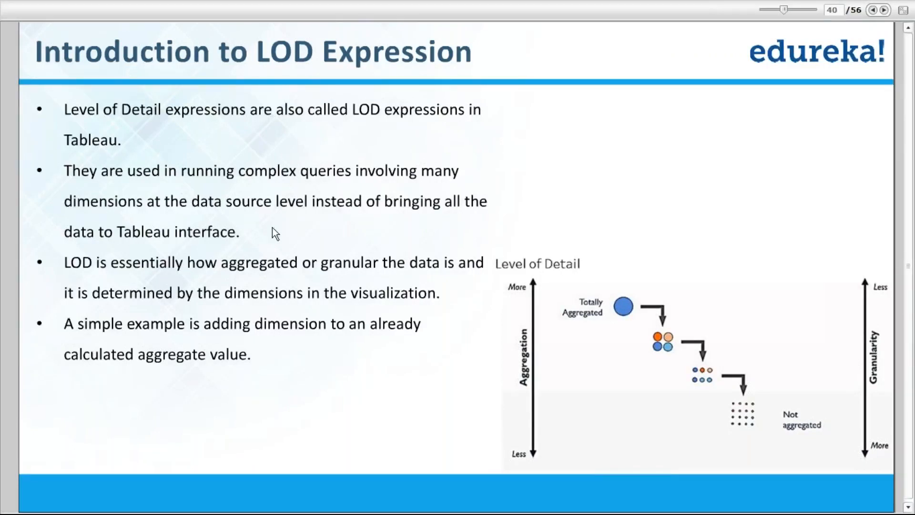
key("alt+Tab")
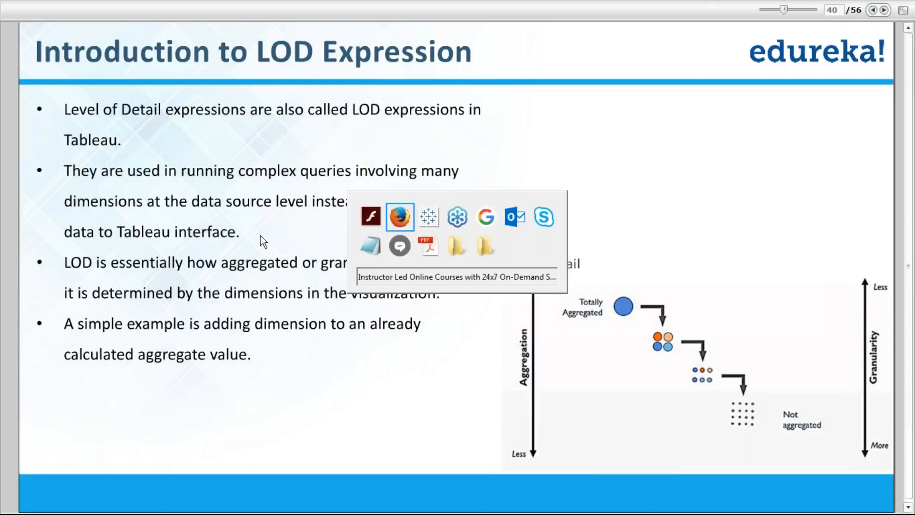
key("Return")
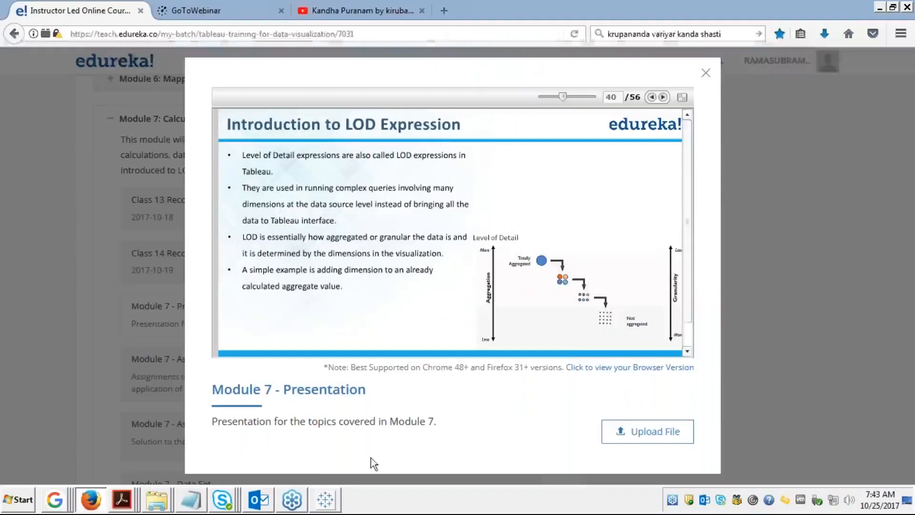
Step: Switch to Tableau, remove Region from the rows of Sheet 2, and check the sales of the state 'Ajman
left_click(325, 499)
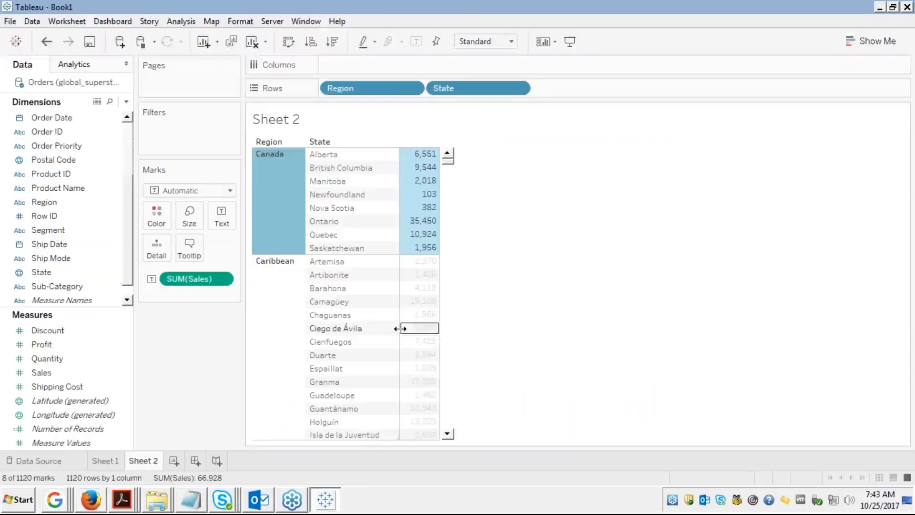
left_click(387, 90)
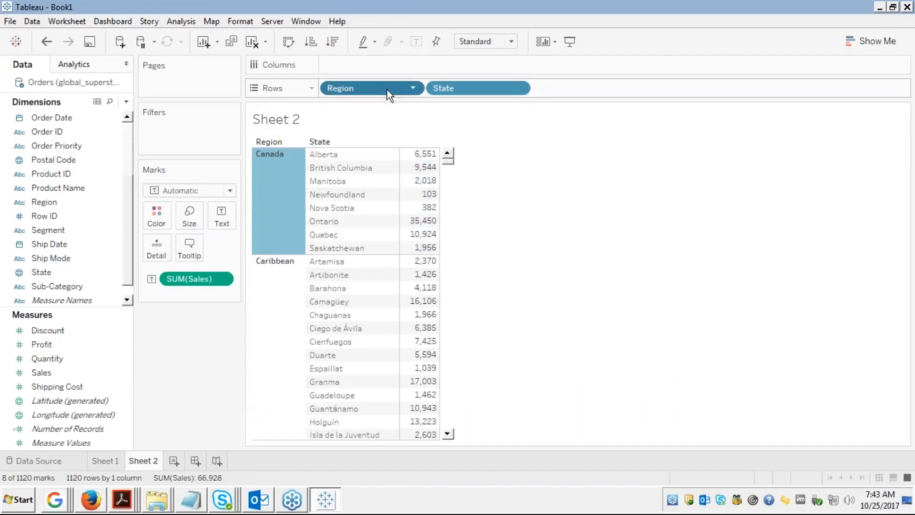
left_click_drag(387, 89, 45, 200)
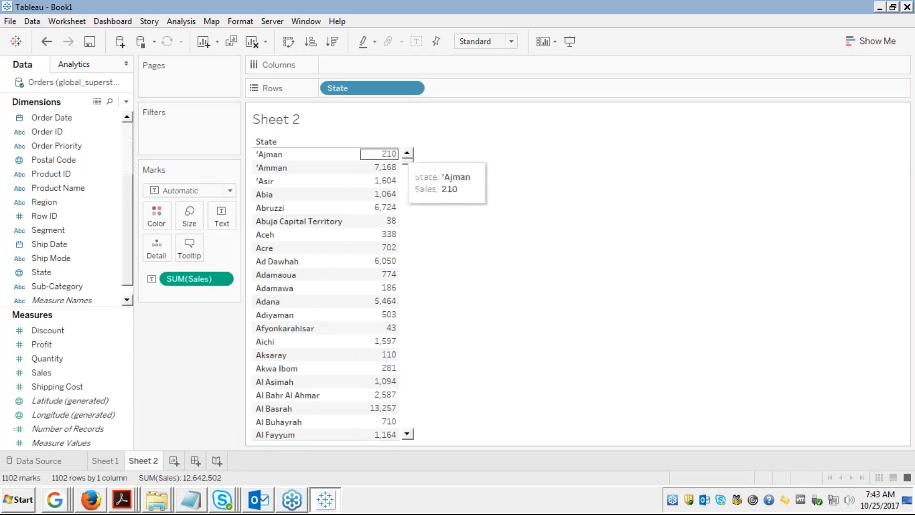
left_click(276, 154)
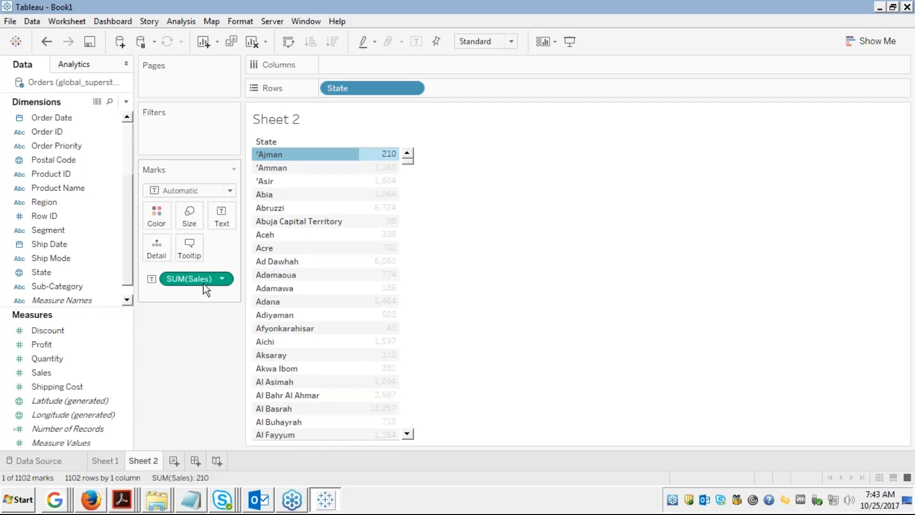
left_click(381, 154)
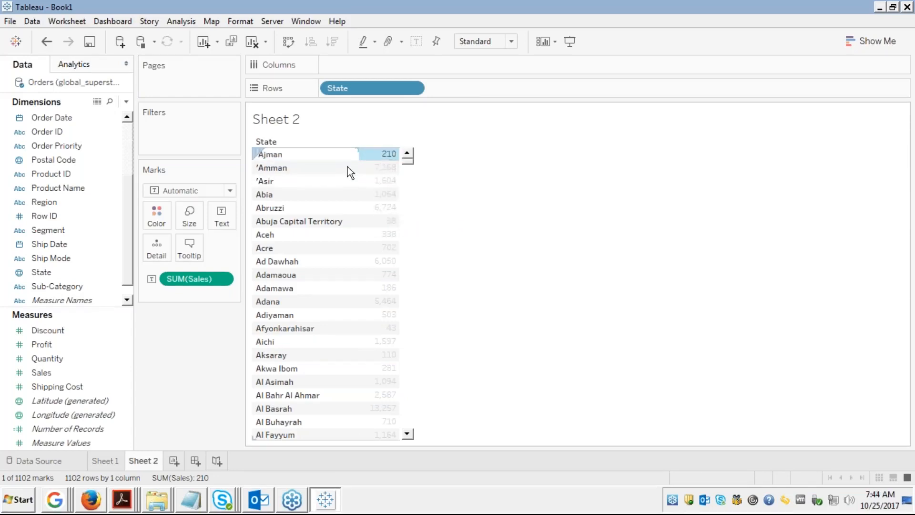
Step: Clear the selected sales mark and place Region ahead of State in the rows of Sheet 2
left_click(373, 155)
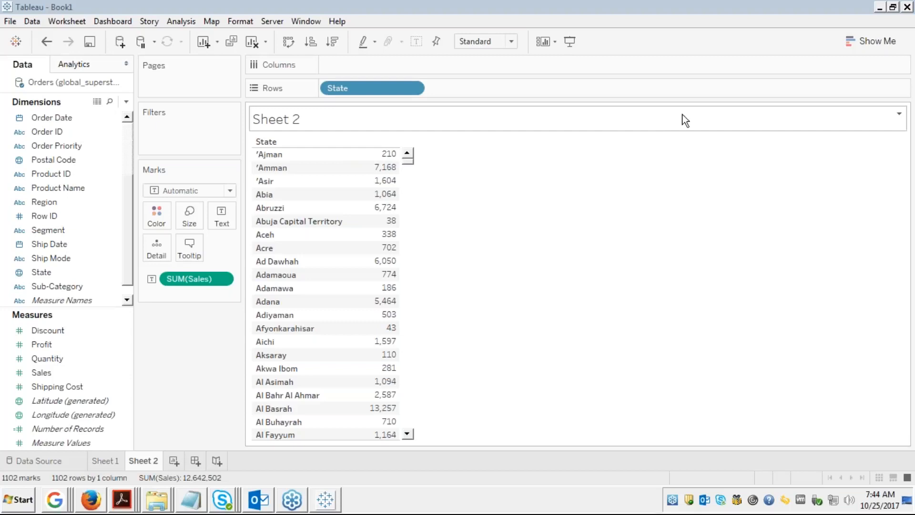
left_click(55, 249)
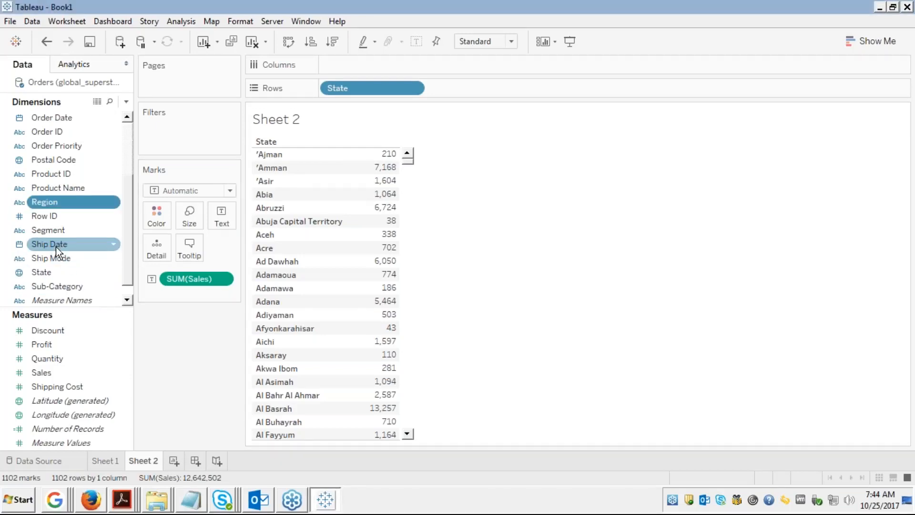
left_click_drag(106, 202, 321, 91)
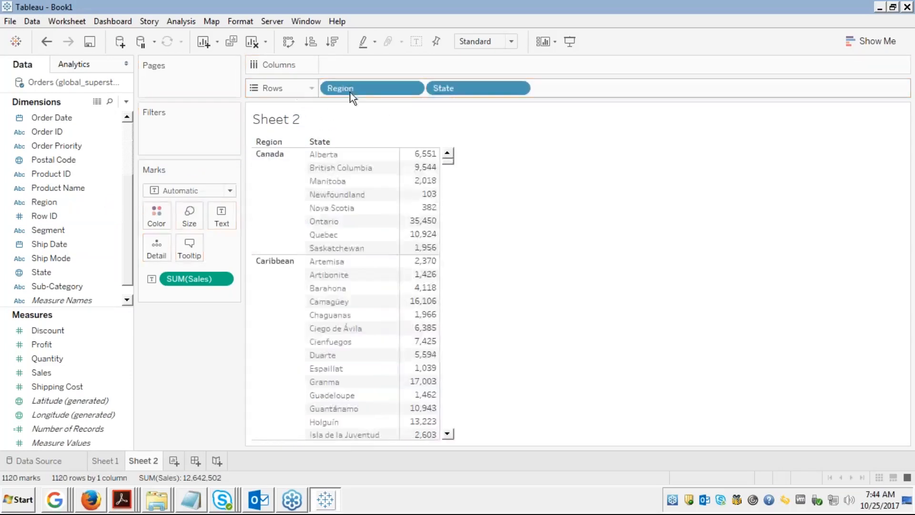
Step: Examine the sales of the Canada region against its states Alberta, British Columbia, Manitoba and Newfoundland
left_click(269, 191)
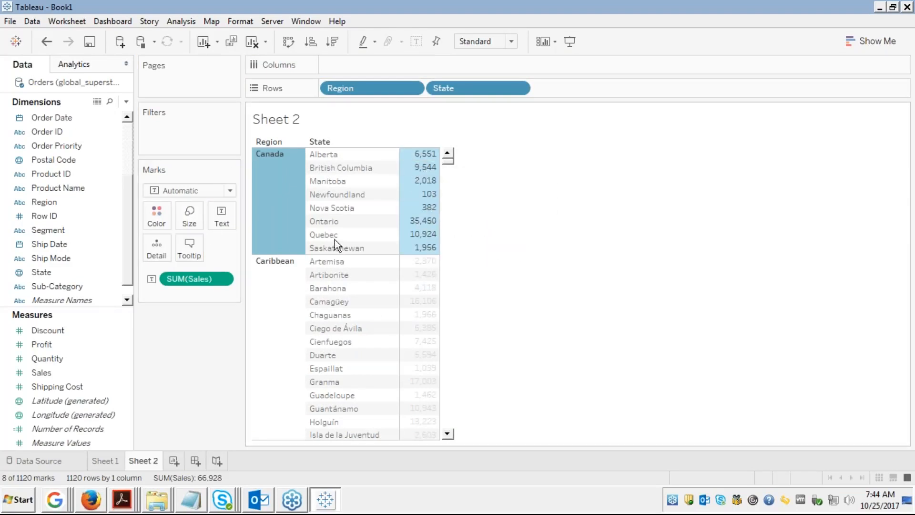
left_click(420, 160)
left_click(411, 169)
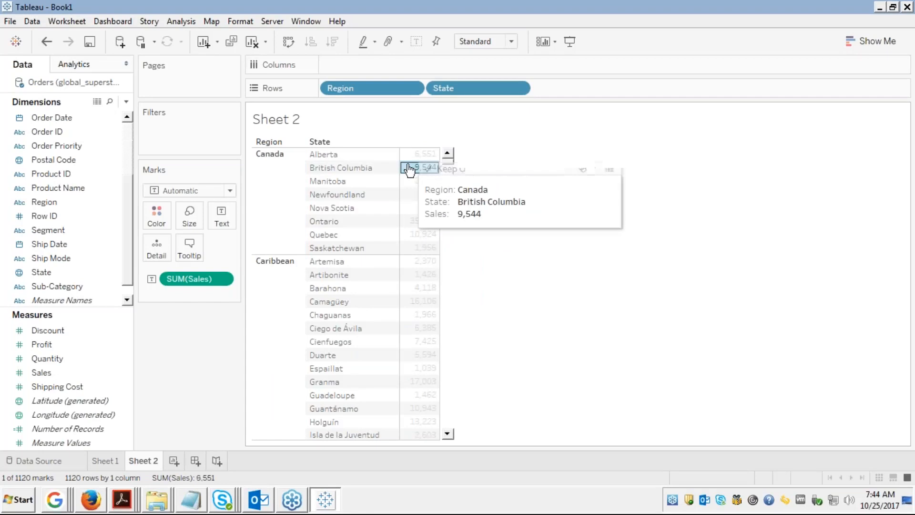
left_click(407, 181)
left_click(408, 195)
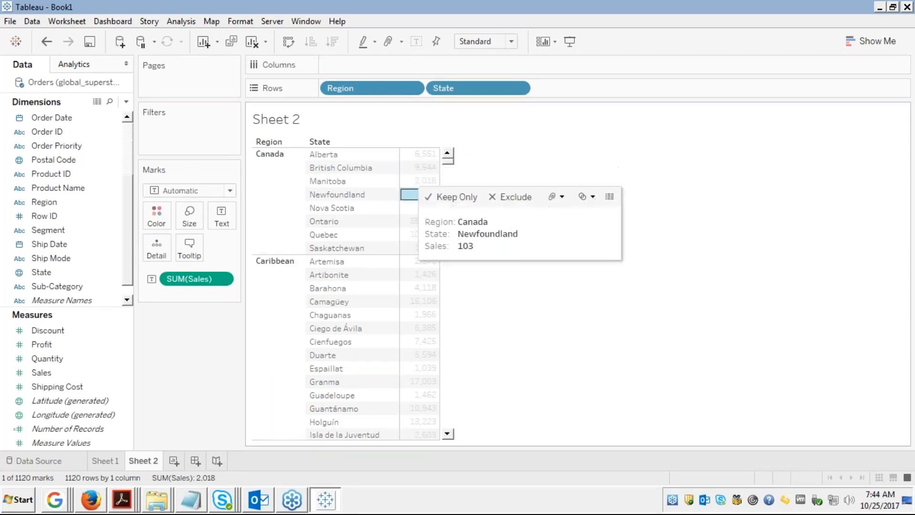
left_click(272, 188)
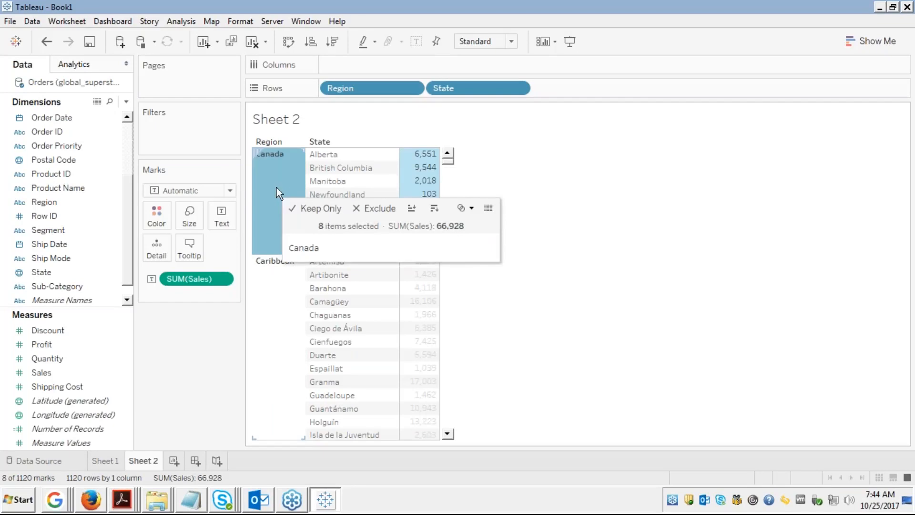
left_click(273, 181)
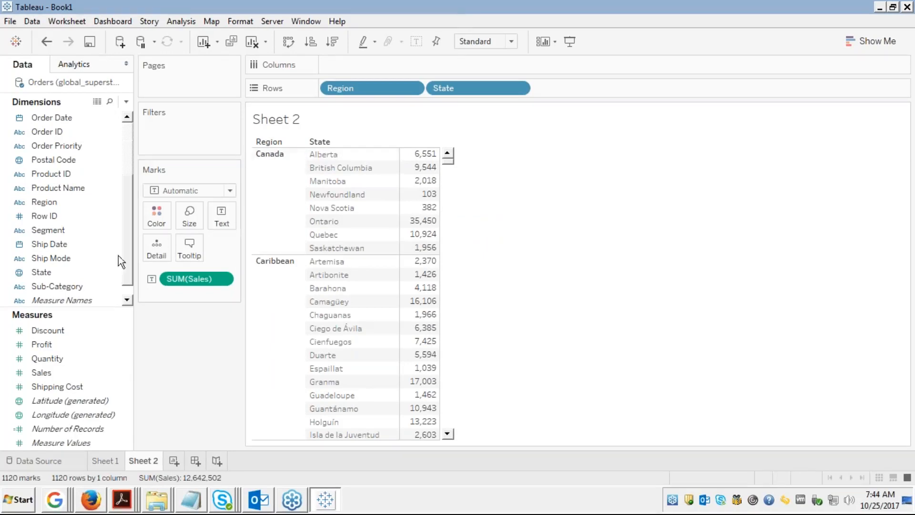
Step: Add City after State in the rows and examine the Canada region's sales at city level
left_click(47, 248)
key("c")
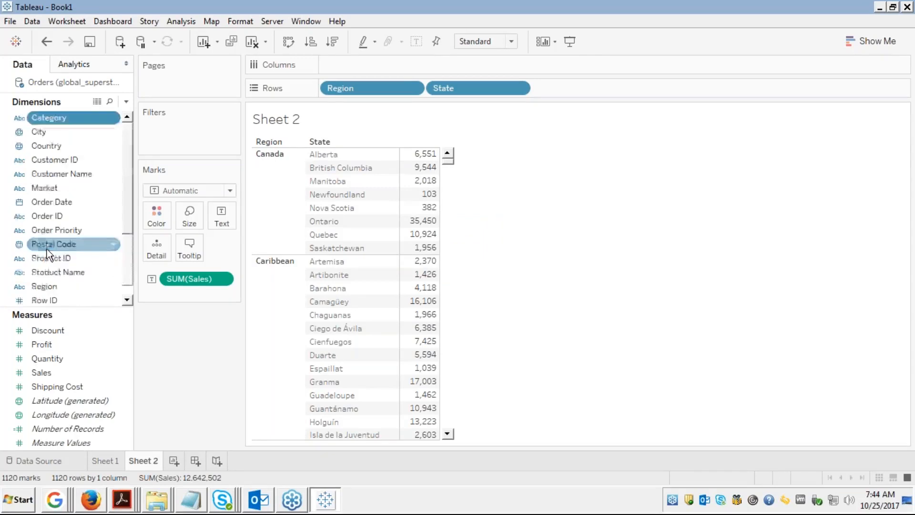
key("c")
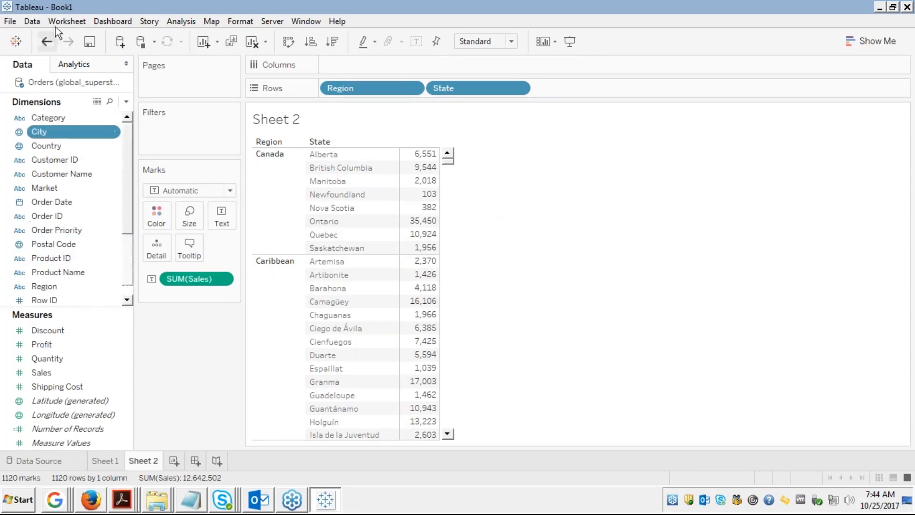
left_click_drag(67, 135, 588, 85)
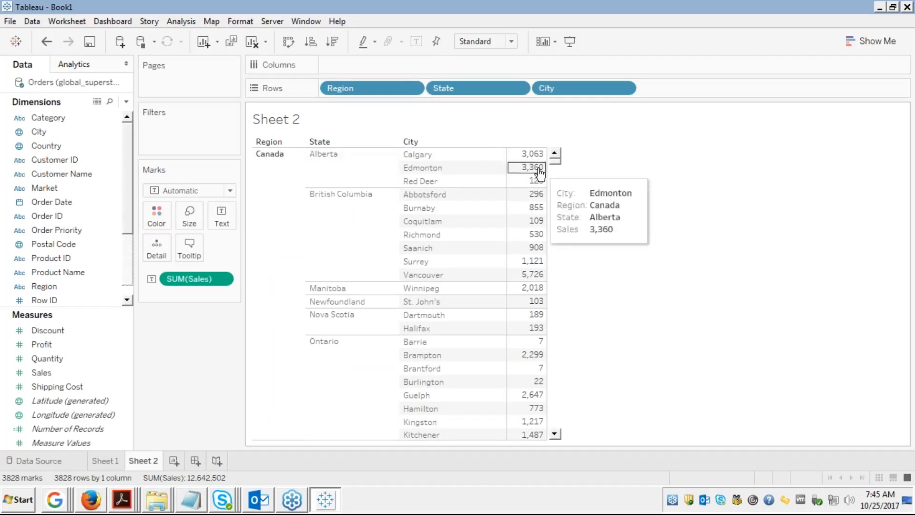
mouse_move(524, 177)
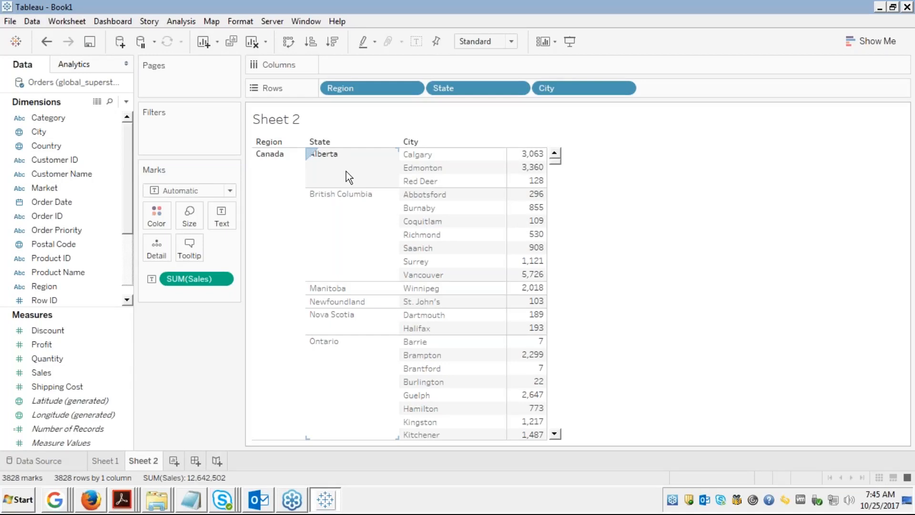
left_click(274, 165)
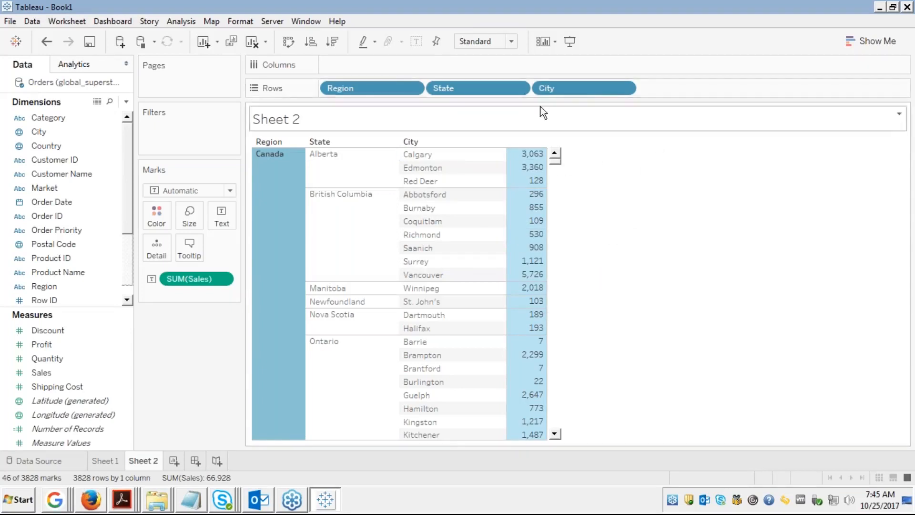
mouse_move(548, 204)
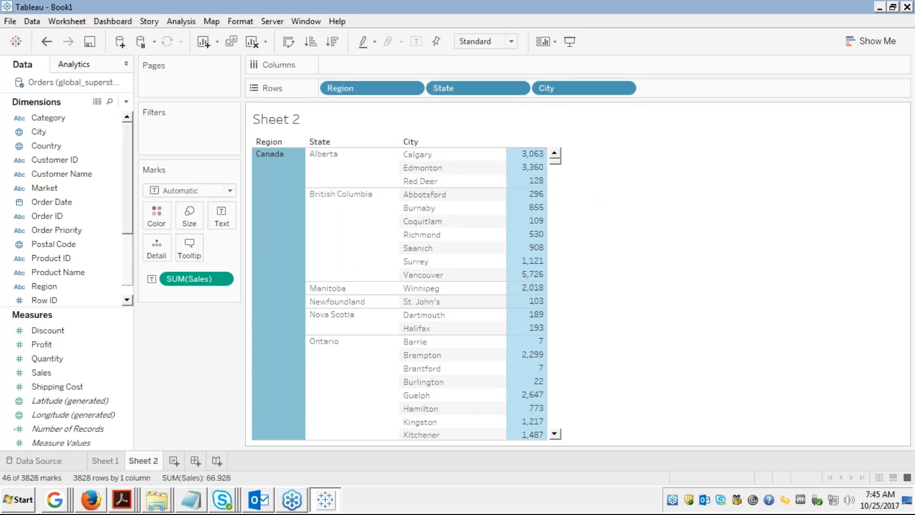
Step: Remove City and State from the rows and check Canada's sales at region level
left_click_drag(597, 88, 53, 253)
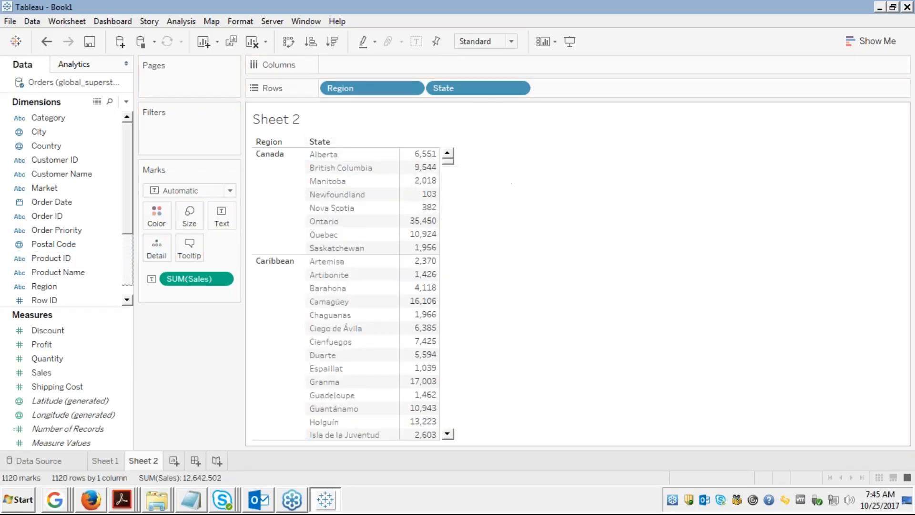
left_click_drag(474, 87, 53, 244)
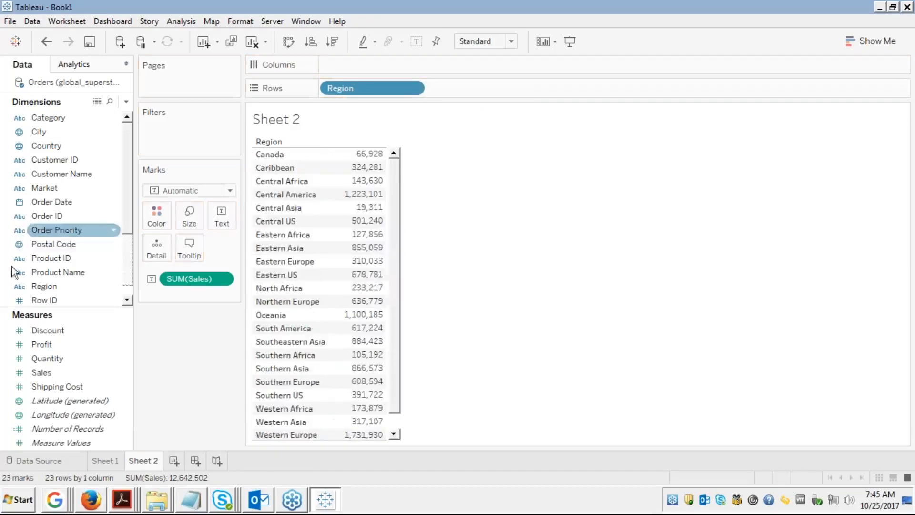
left_click(359, 154)
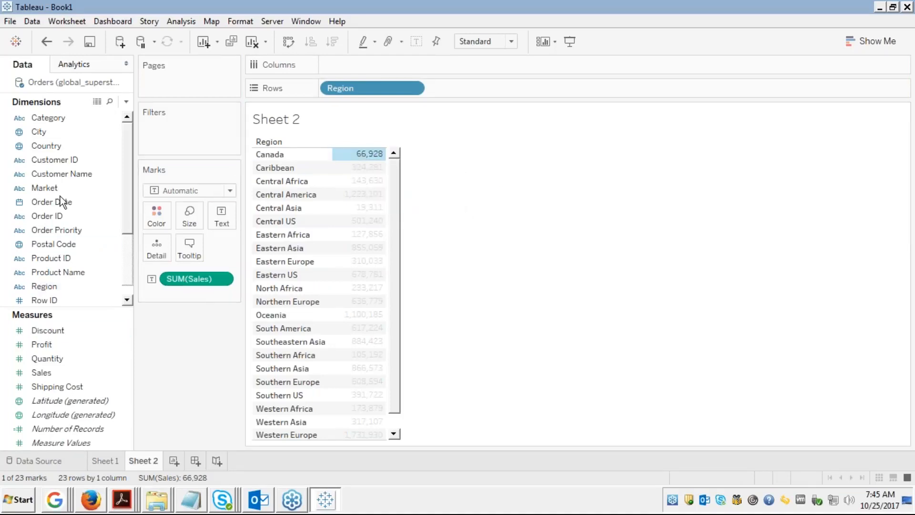
Step: Add State with all its members after Region in the rows and check the sales of the Canadian states
scroll(50, 210, "down", 1)
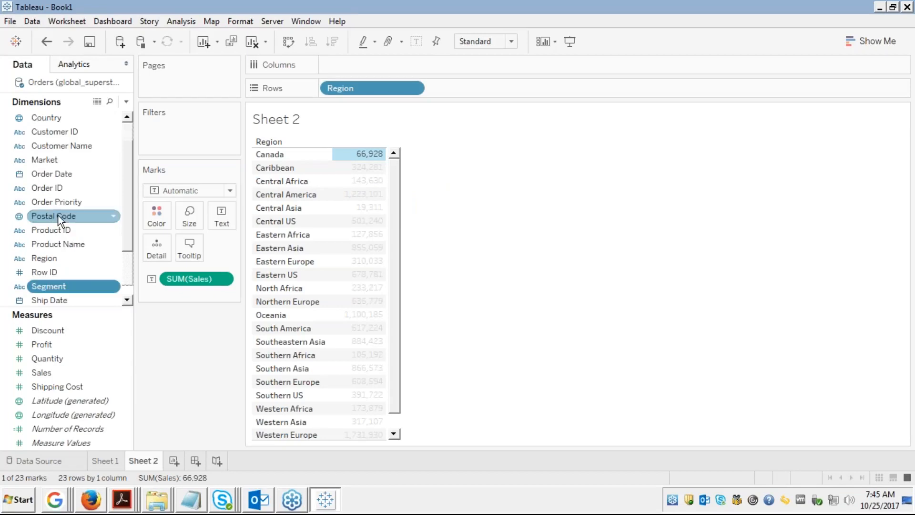
scroll(59, 245, "down", 3)
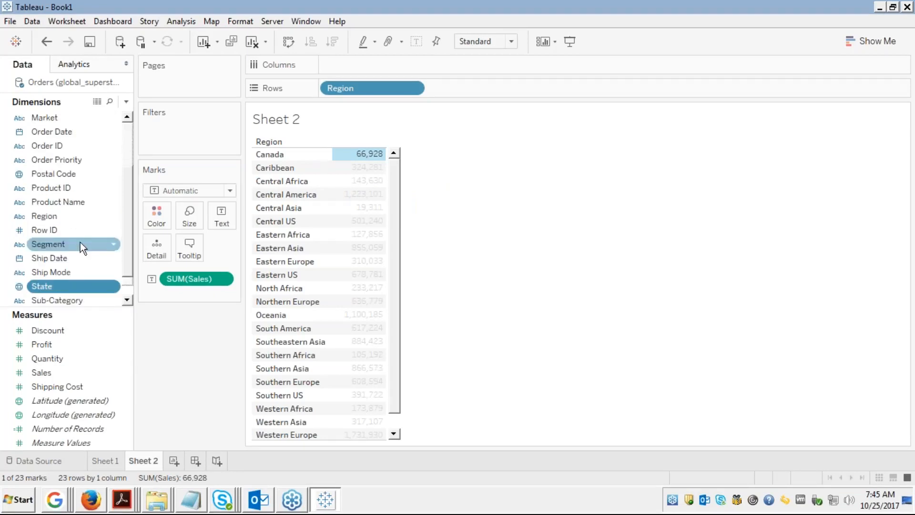
left_click_drag(58, 285, 420, 112)
left_click_drag(422, 108, 474, 90)
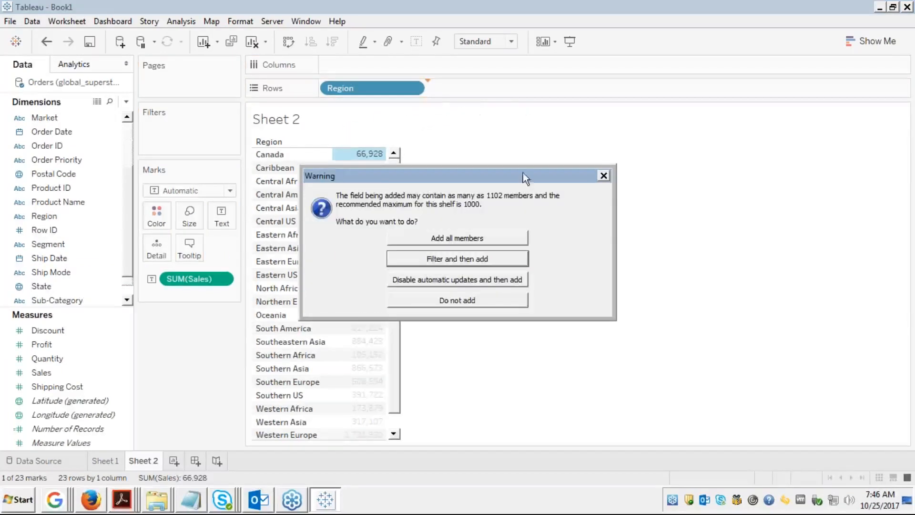
left_click(450, 235)
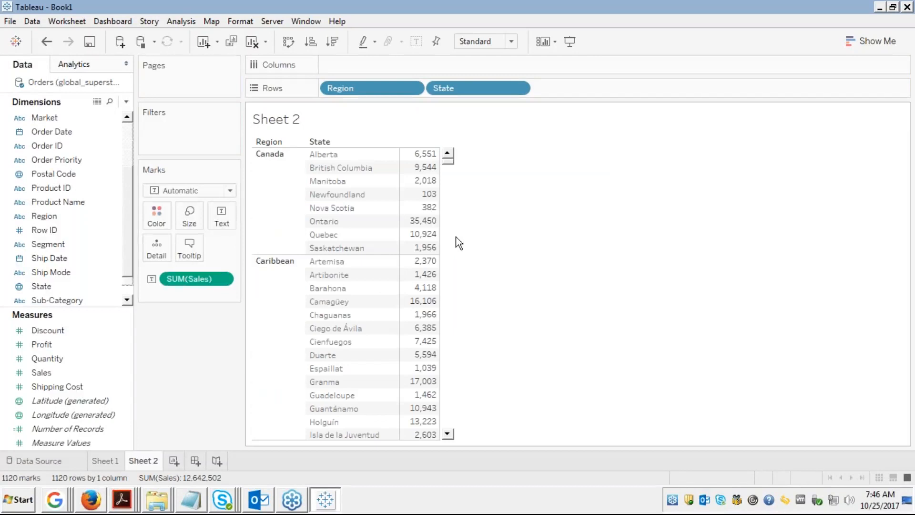
mouse_move(422, 155)
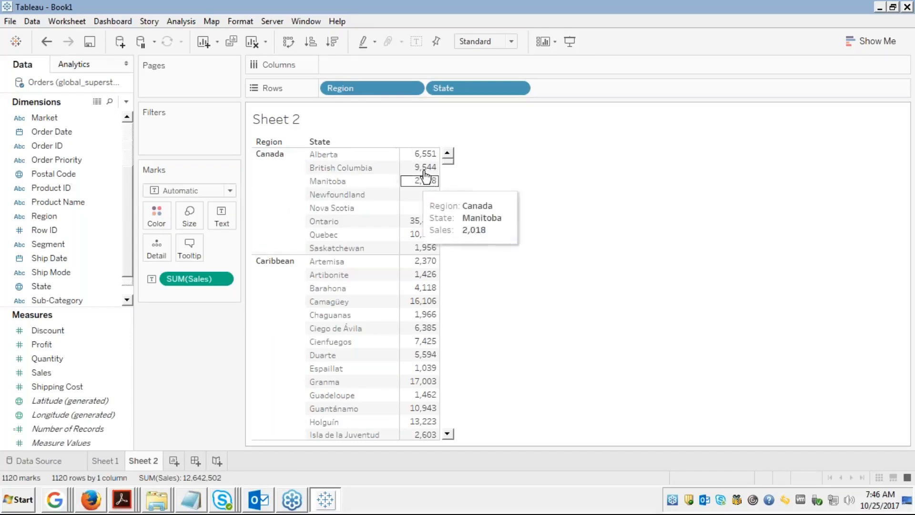
mouse_move(423, 193)
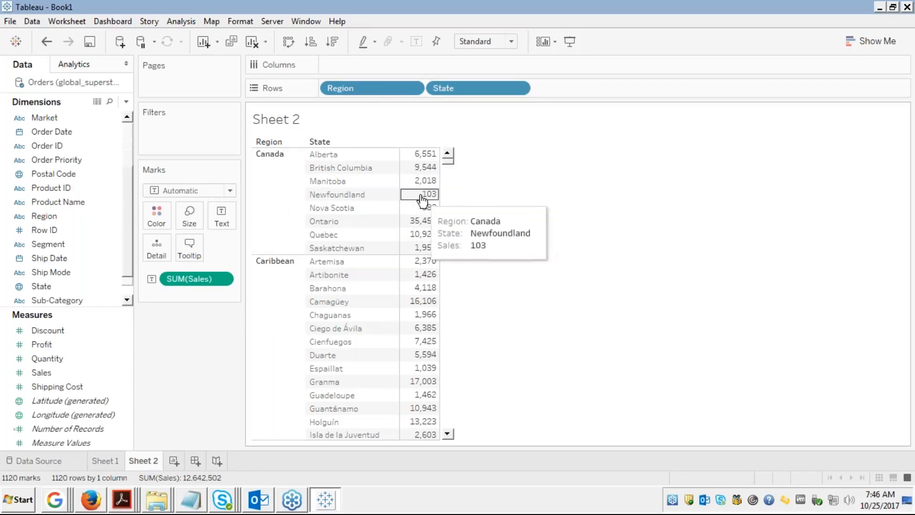
Step: Switch to Firefox to glance at the Introduction to LOD Expression slide, and return to Tableau
key("alt+Tab")
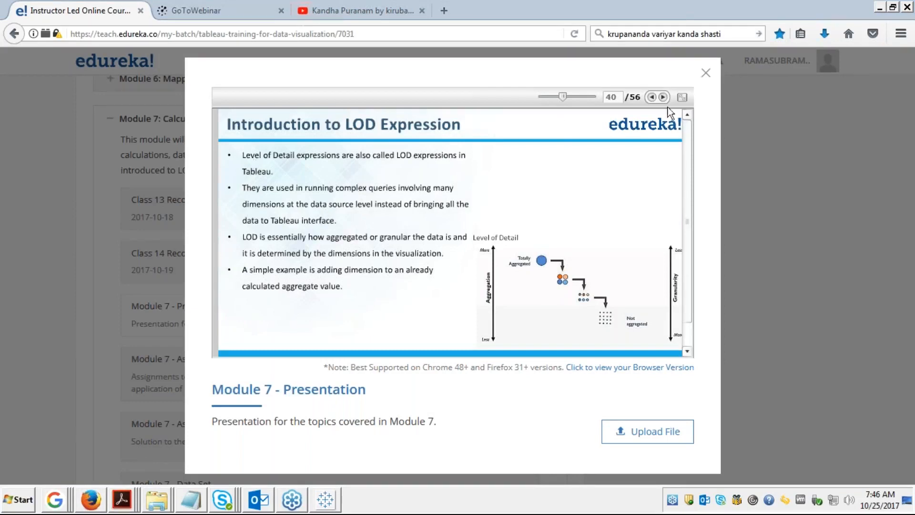
key("alt+Tab")
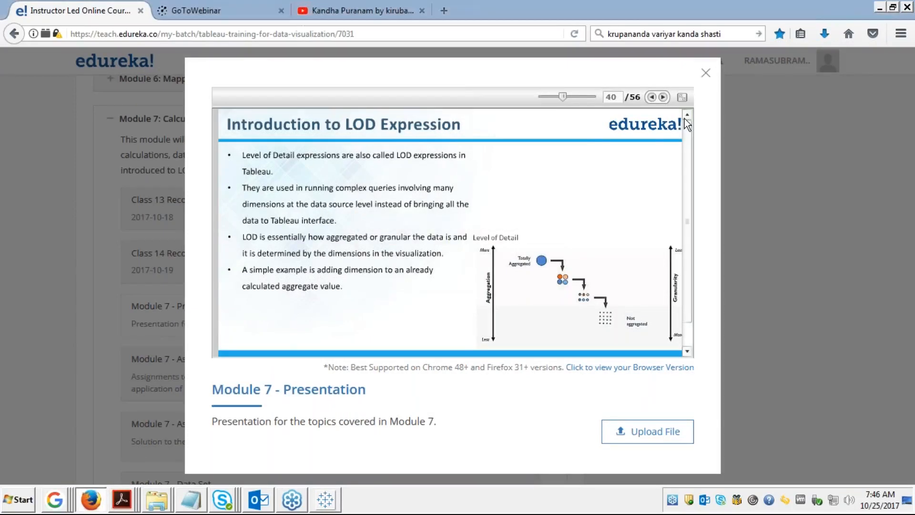
key("alt+Tab")
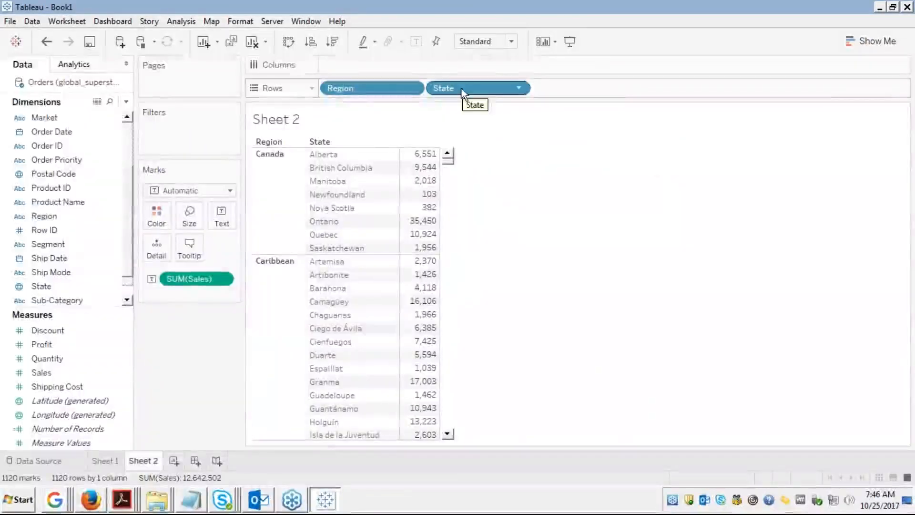
Step: Try State ahead of Region in the rows, examining 'Ajman in Western Asia, and restore the Region, State order
left_click_drag(461, 88, 327, 91)
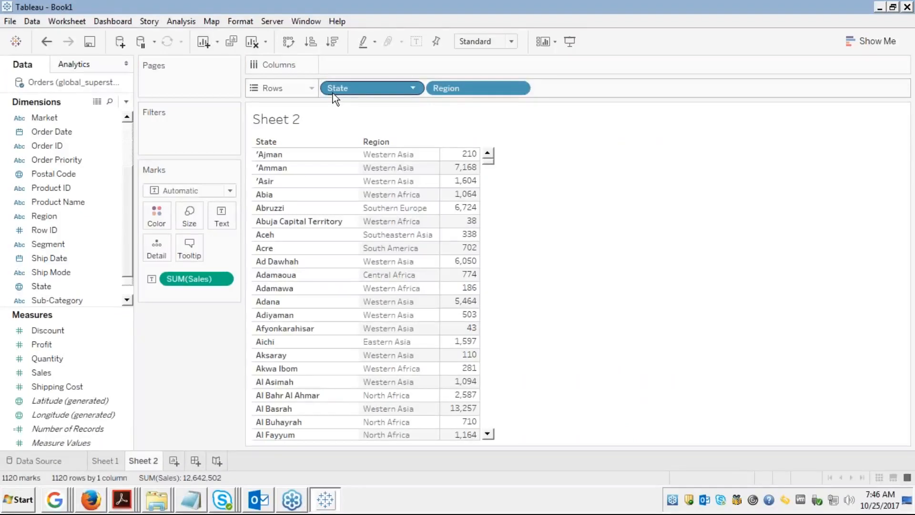
left_click(291, 153)
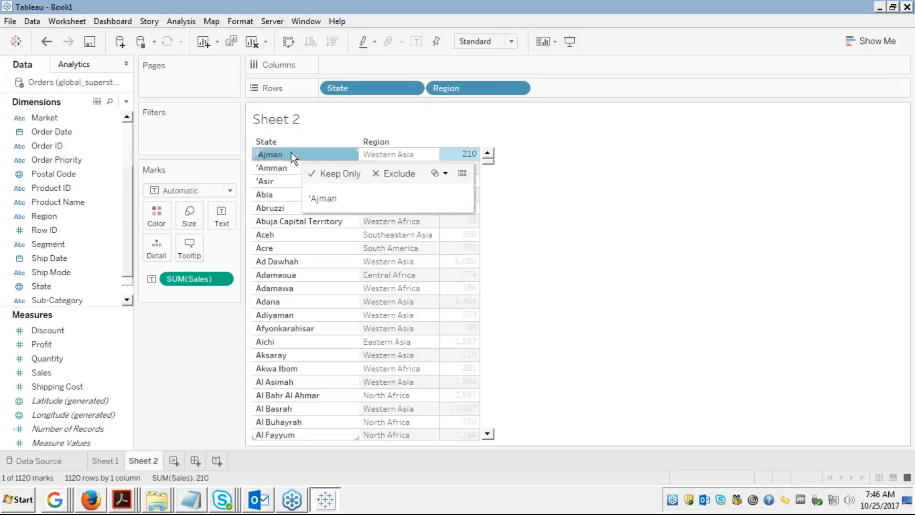
left_click(390, 156)
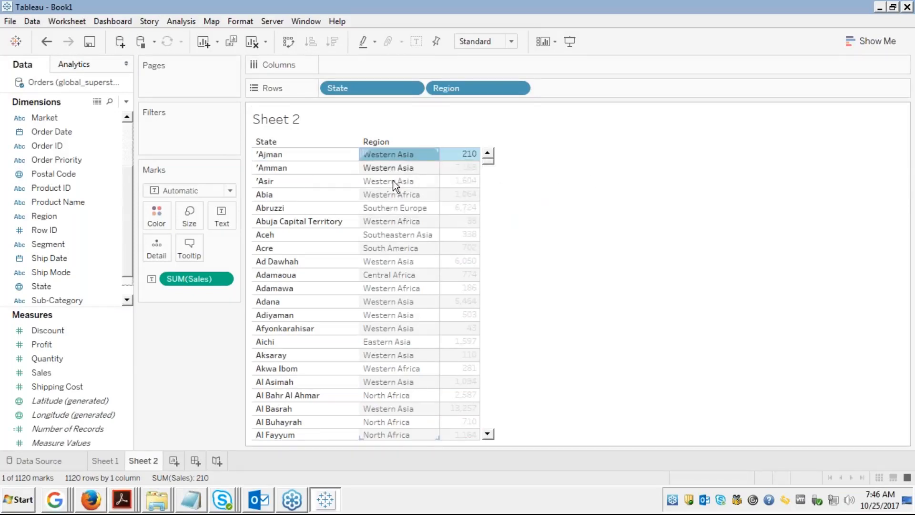
left_click(407, 150)
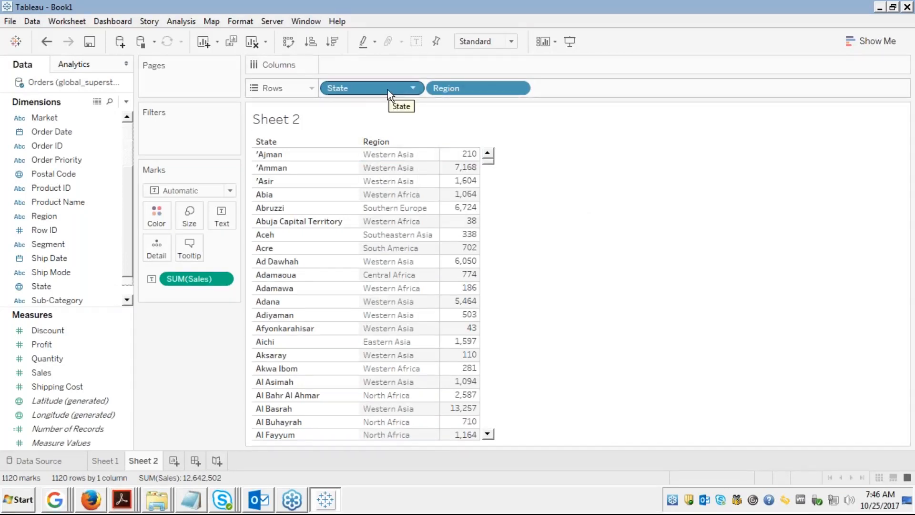
left_click_drag(388, 89, 567, 92)
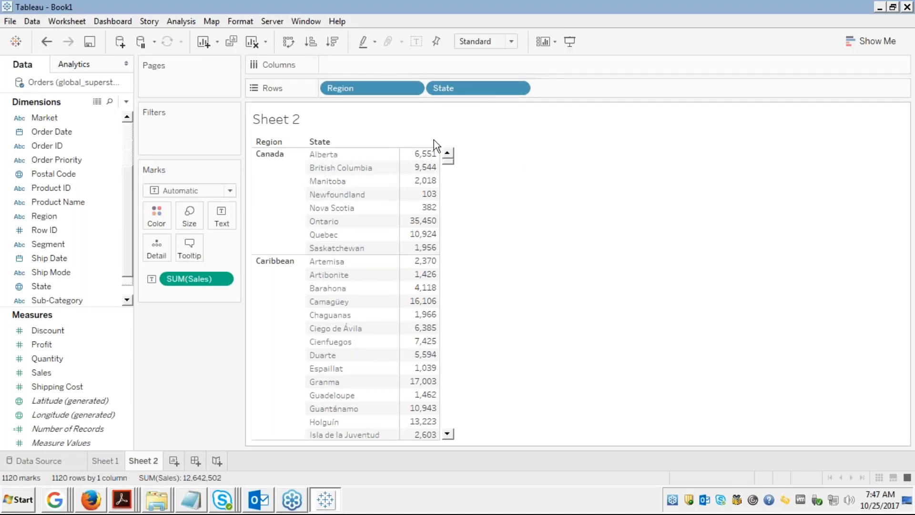
Step: Switch to Firefox and read slide 40, Introduction to LOD Expression, in full screen
key("alt+Tab")
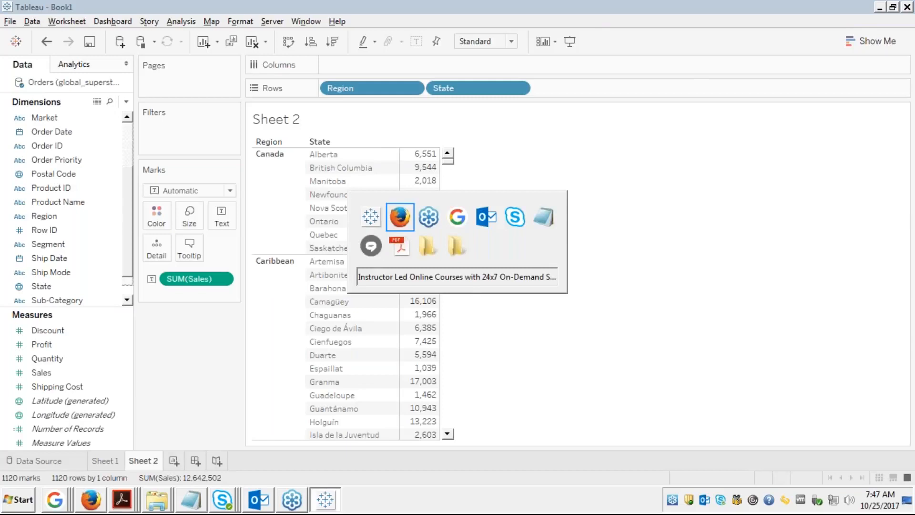
key("alt+Tab")
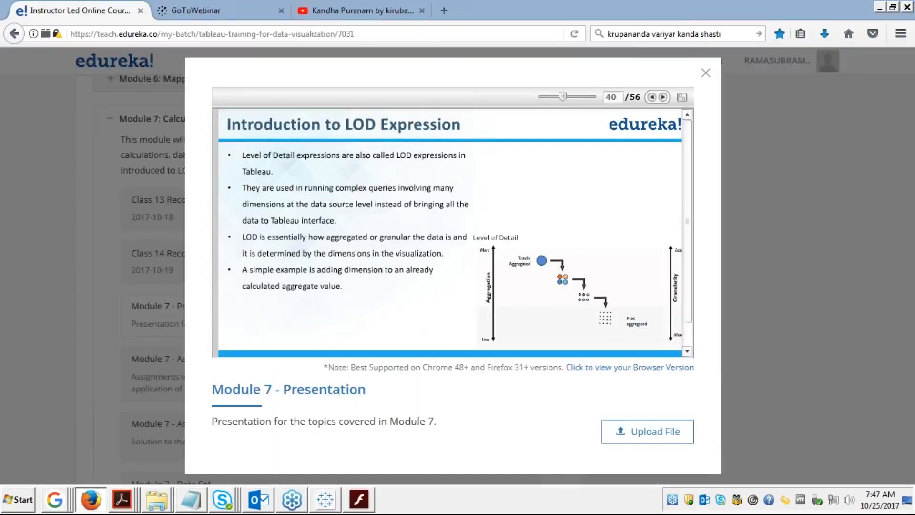
left_click(682, 97)
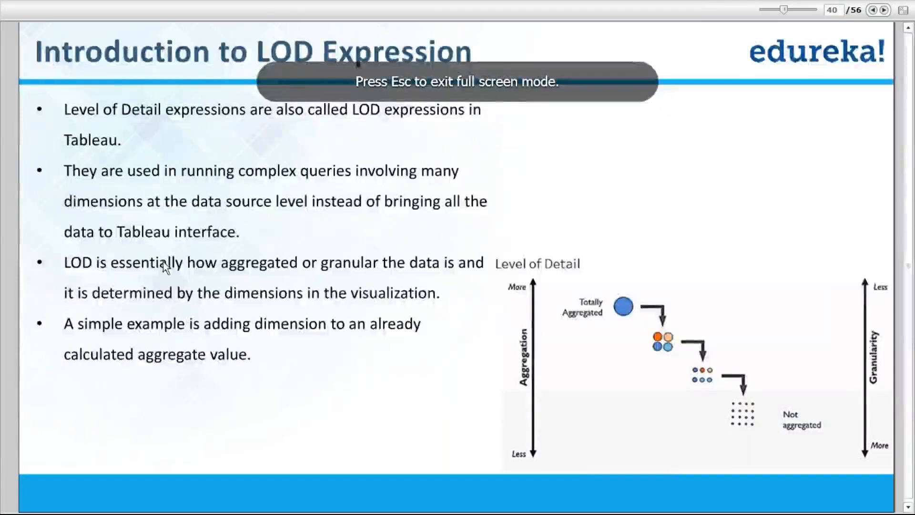
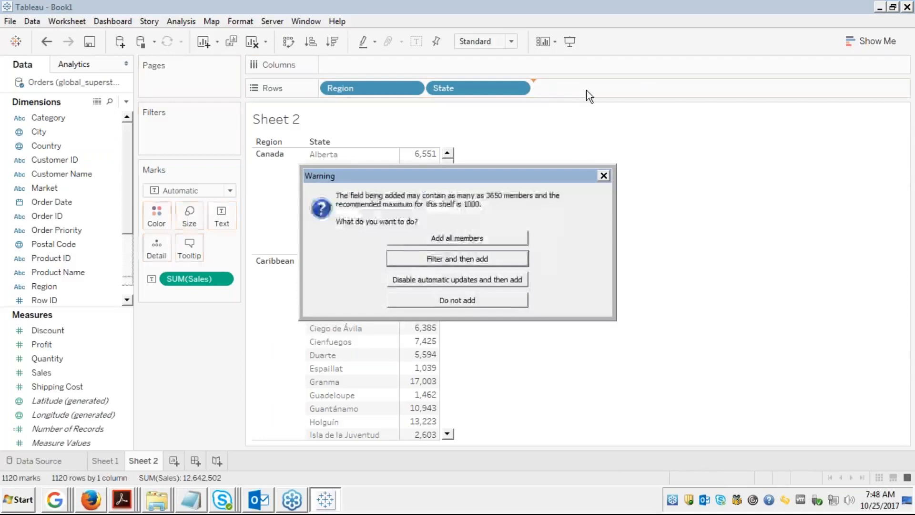
Step: Add City with all its members after State in the rows and check the sales of Alberta and Calgary
left_click(444, 238)
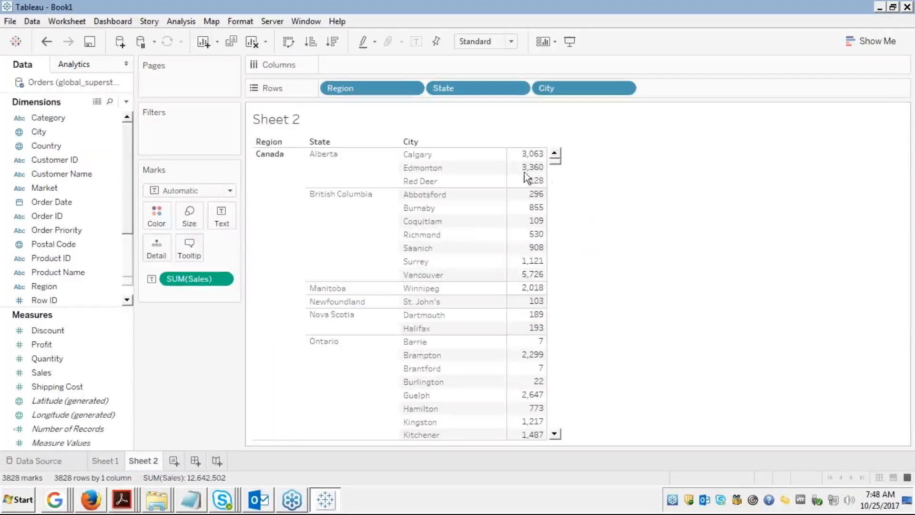
mouse_move(542, 169)
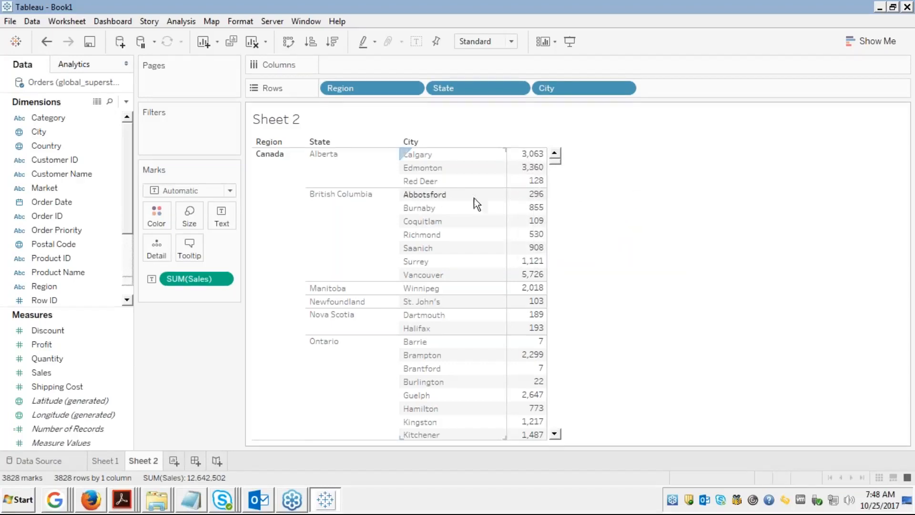
left_click(332, 169)
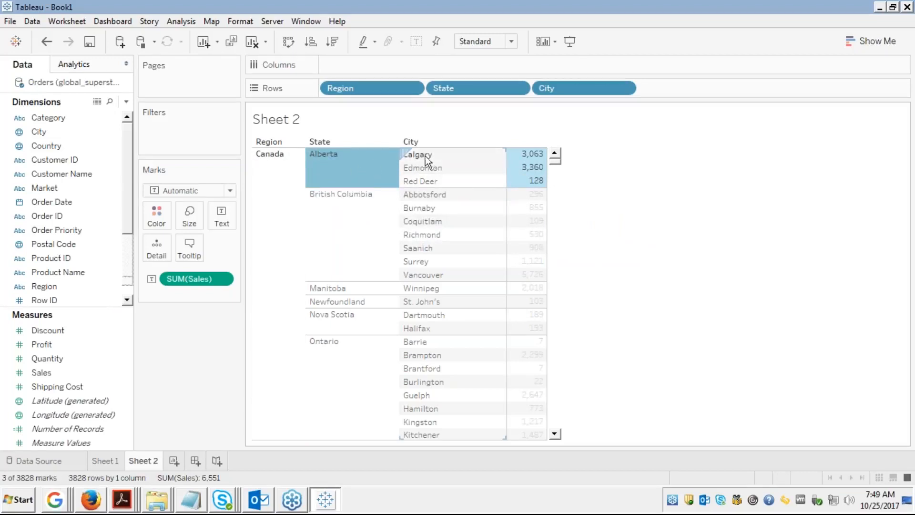
left_click(525, 154)
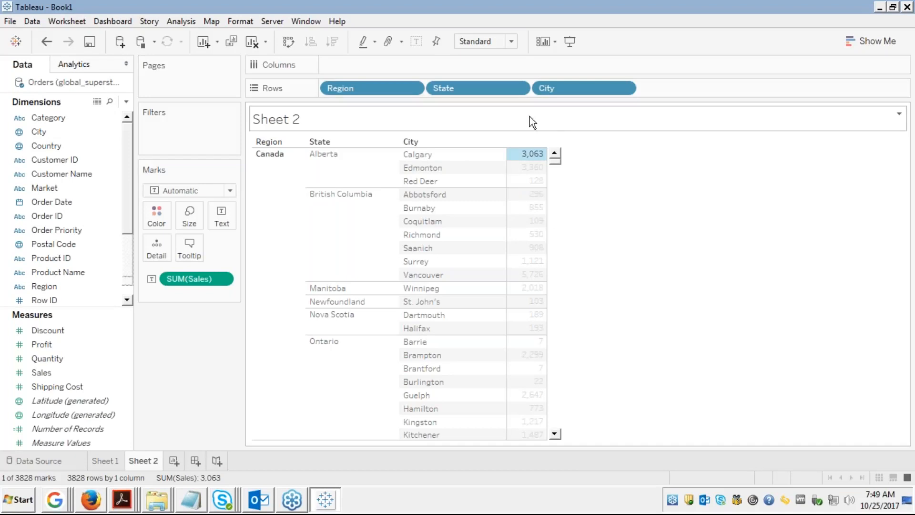
left_click(518, 156)
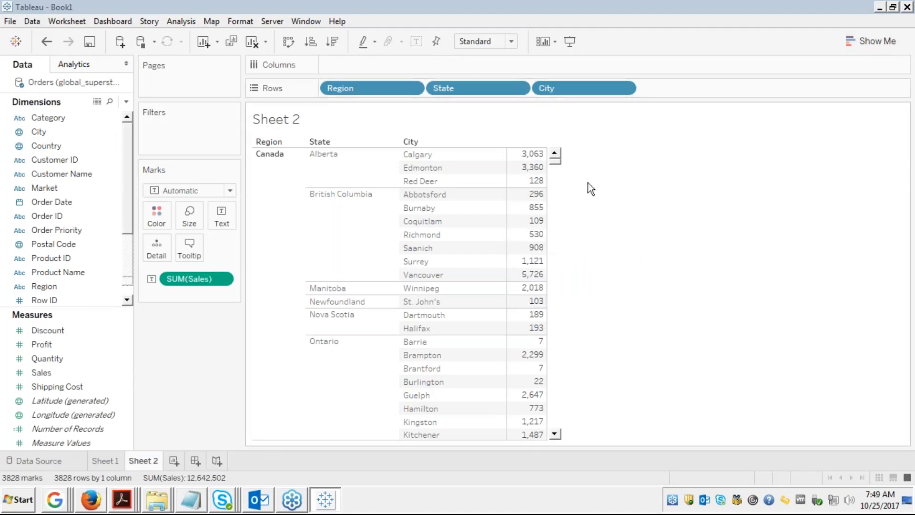
key("alt+Tab")
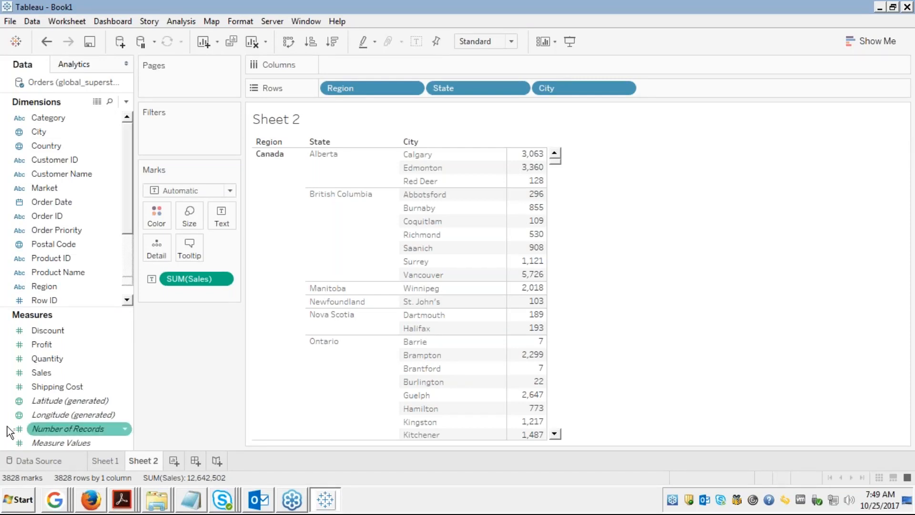
Step: Start a new calculated field based on the Sales measure
left_click(44, 372)
right_click(46, 373)
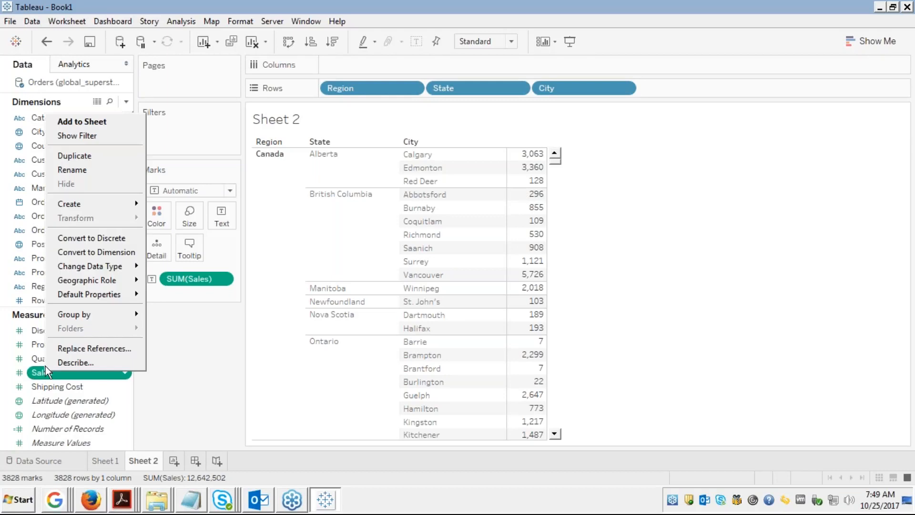
mouse_move(74, 204)
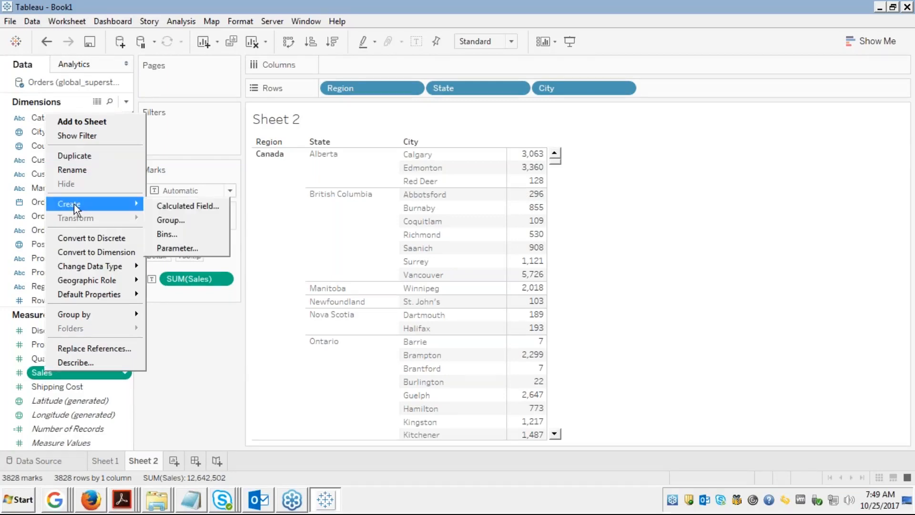
left_click(167, 206)
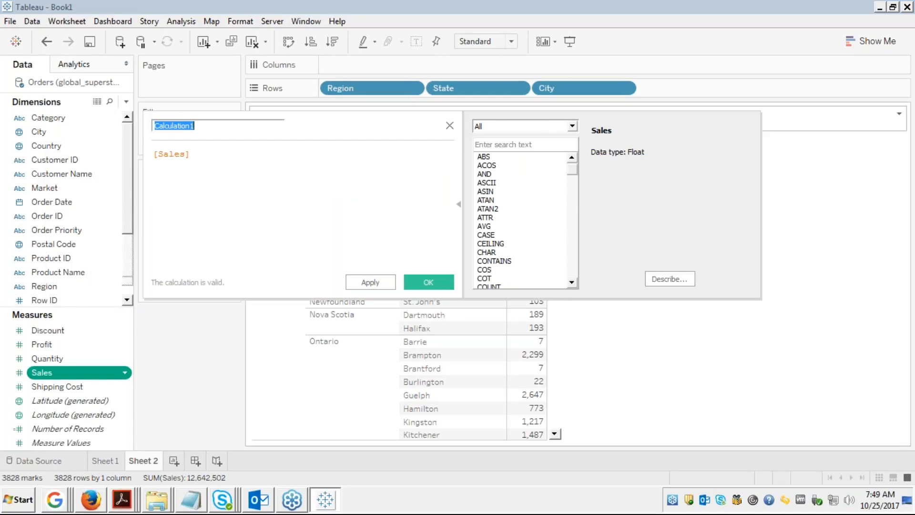
Step: Examine the User and Table Calculation function categories available for the calculation, reading the table calculation functions through to WINDOW_VARP
left_click(571, 127)
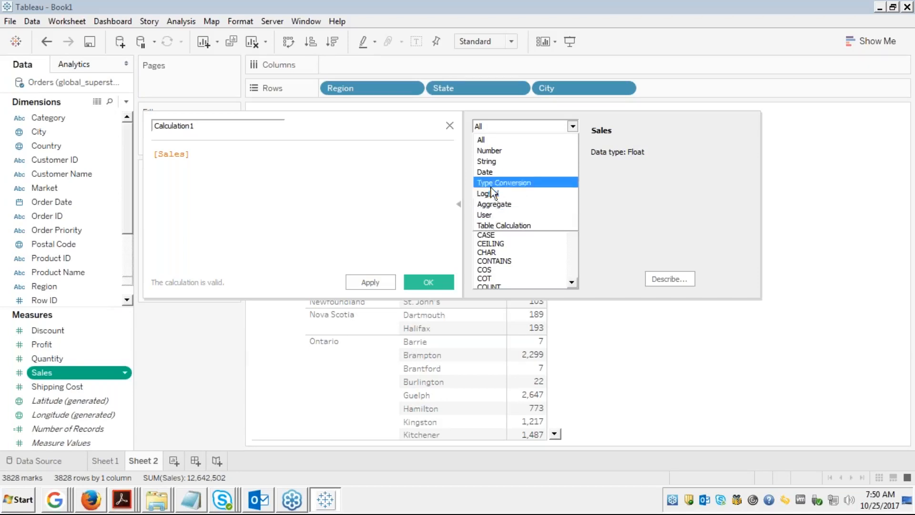
left_click(486, 213)
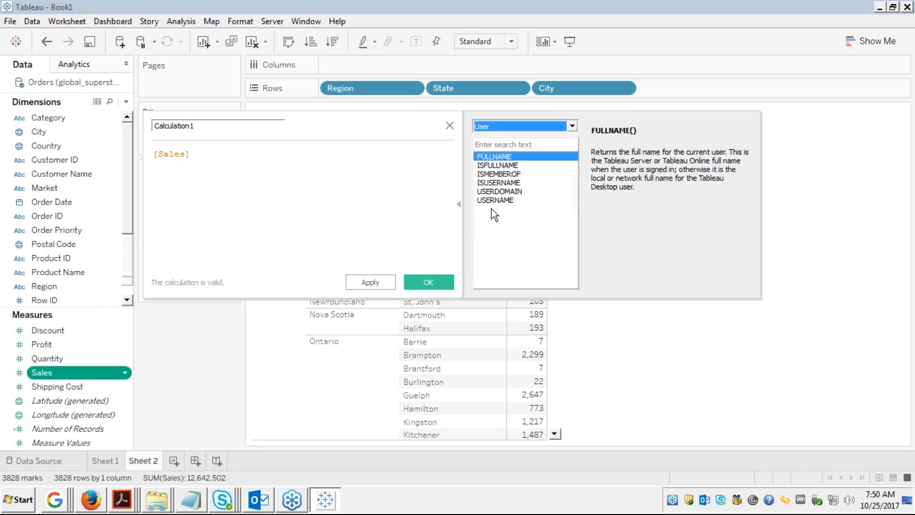
left_click(536, 128)
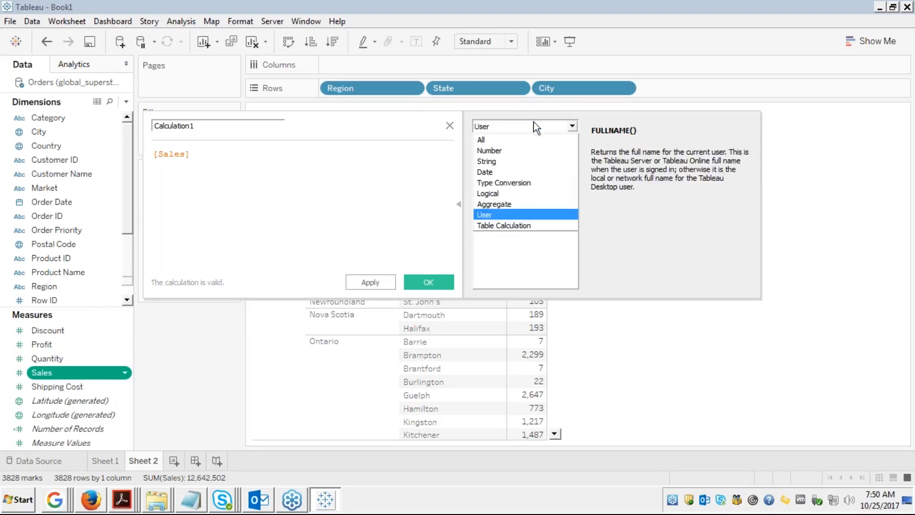
left_click(488, 226)
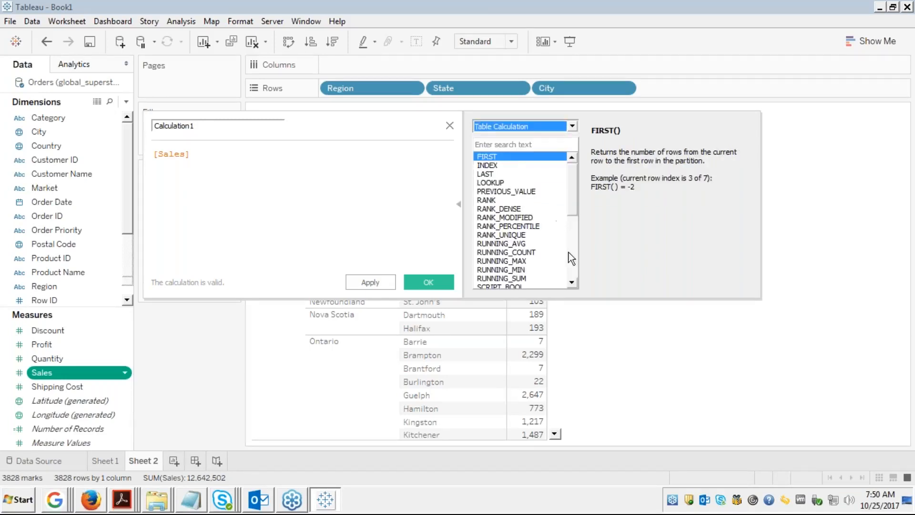
left_click(573, 283)
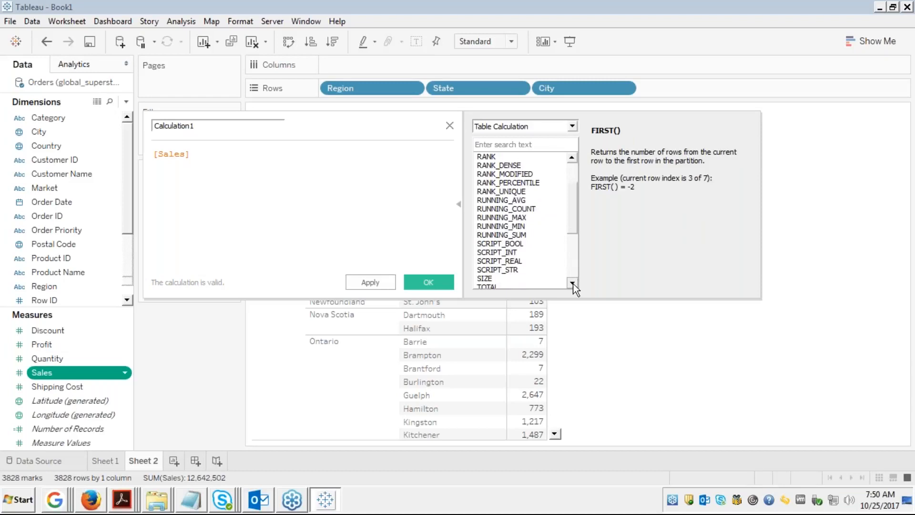
left_click(573, 283)
left_click(572, 283)
left_click(573, 283)
left_click(573, 283)
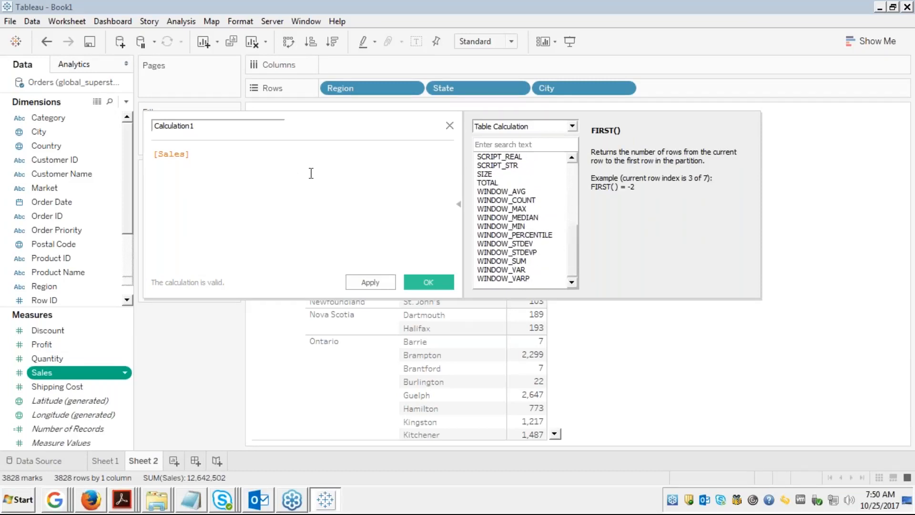
Step: Clear the default Sales formula and name the calculation LOD
left_click(236, 157)
key("BackSpace")
key("BackSpace")
key("BackSpace")
key("BackSpace")
key("BackSpace")
key("BackSpace")
key("BackSpace")
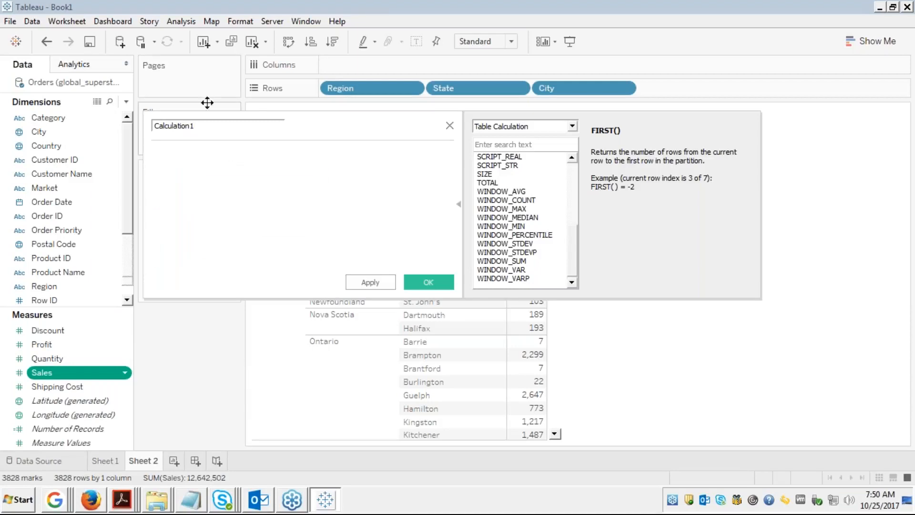
left_click(199, 125)
key("BackSpace")
key("BackSpace")
key("BackSpace")
key("BackSpace")
key("BackSpace")
key("BackSpace")
key("BackSpace")
key("BackSpace")
key("BackSpace")
key("BackSpace")
key("BackSpace")
key("BackSpace")
type("LOD")
Step: Enter the calculation formula { FIXED [Region]:SUM([Sales])}
key("Tab")
type("fix")
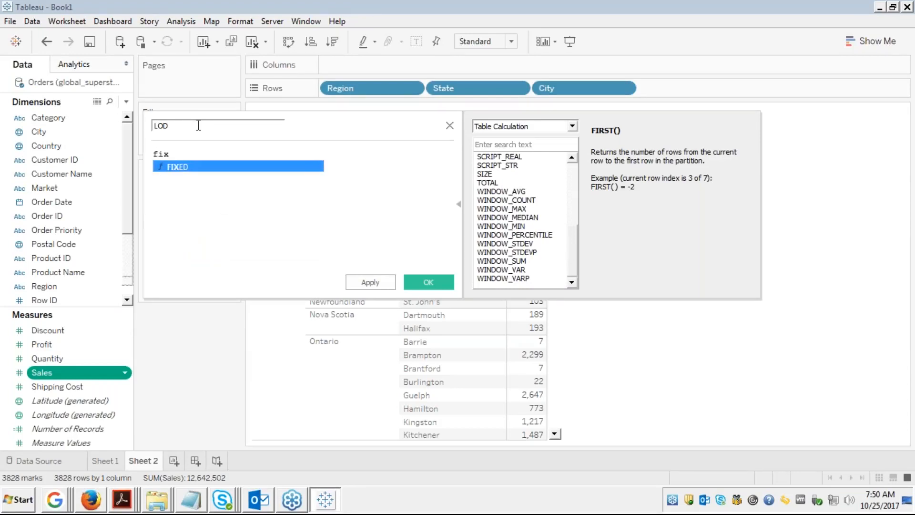
key("Return")
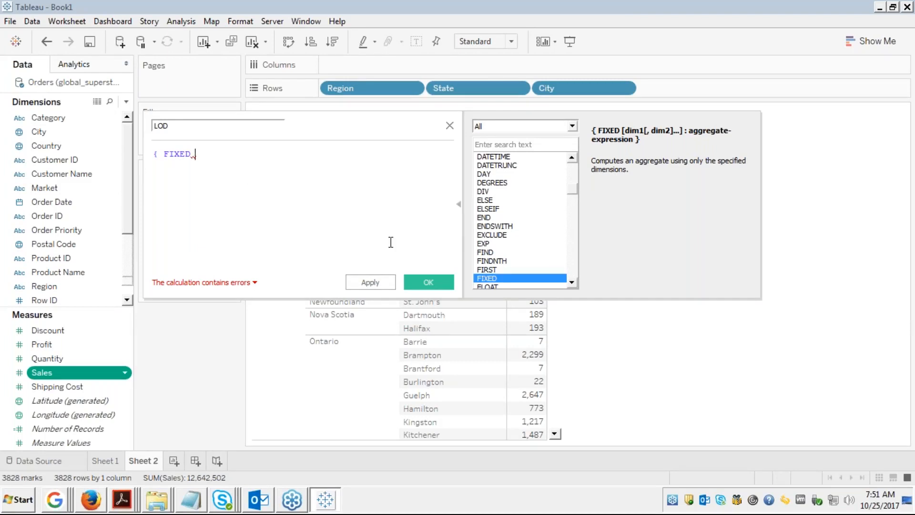
type("regio")
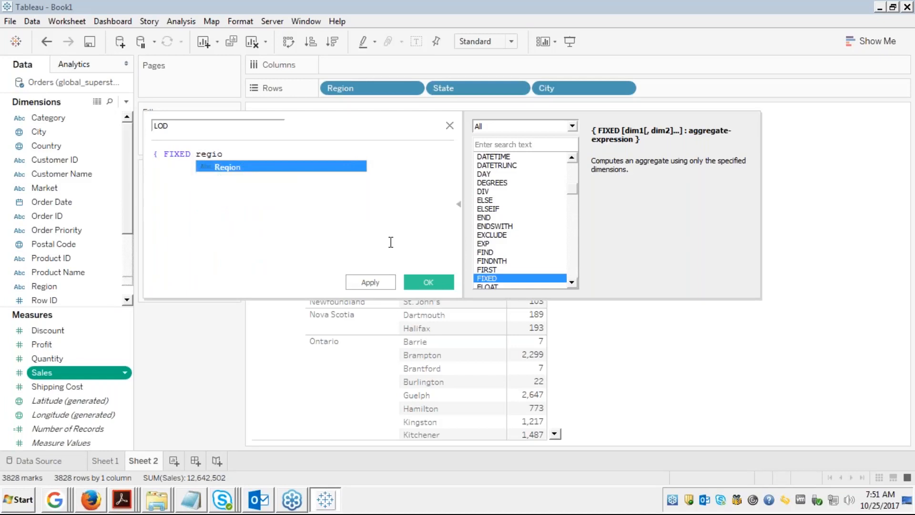
key("Return")
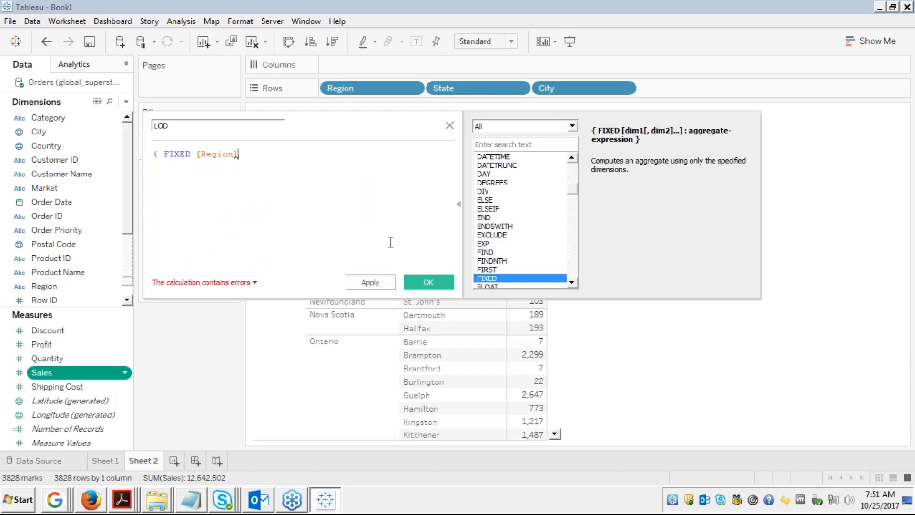
type(":")
type("sum")
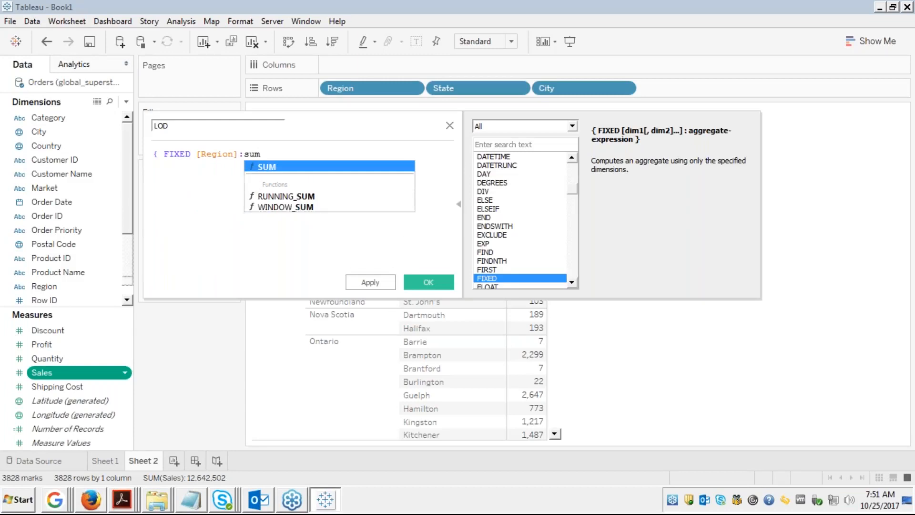
key("Return")
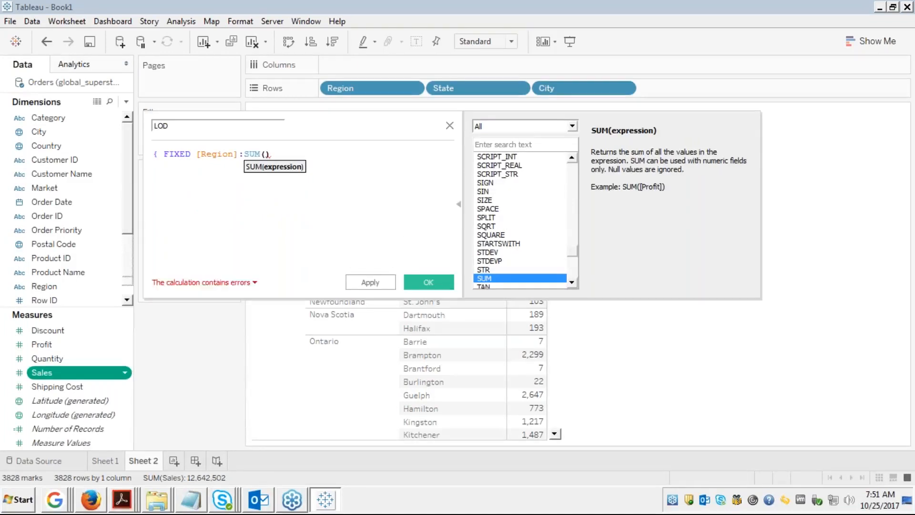
type("sal")
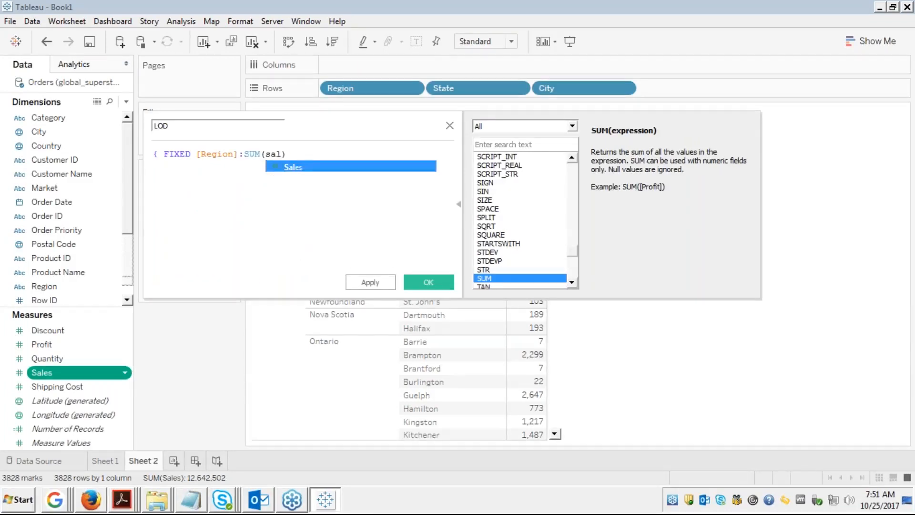
key("Return")
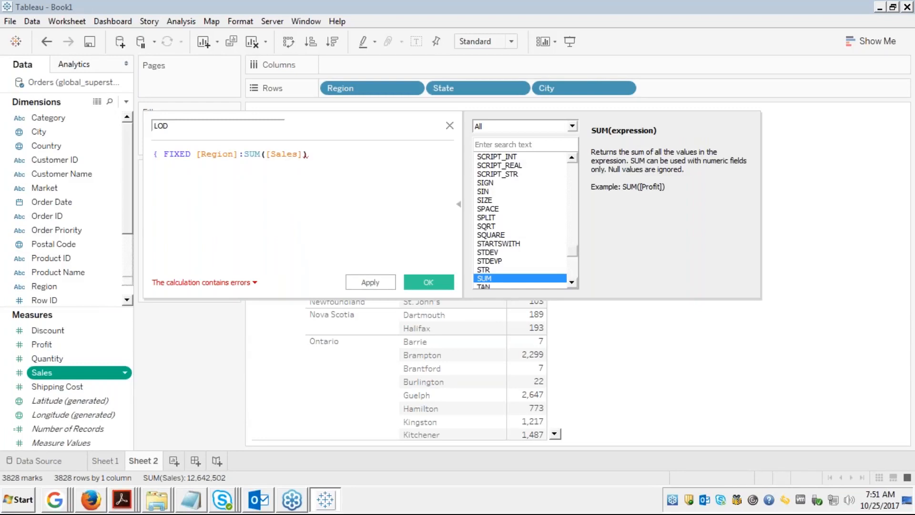
type("}")
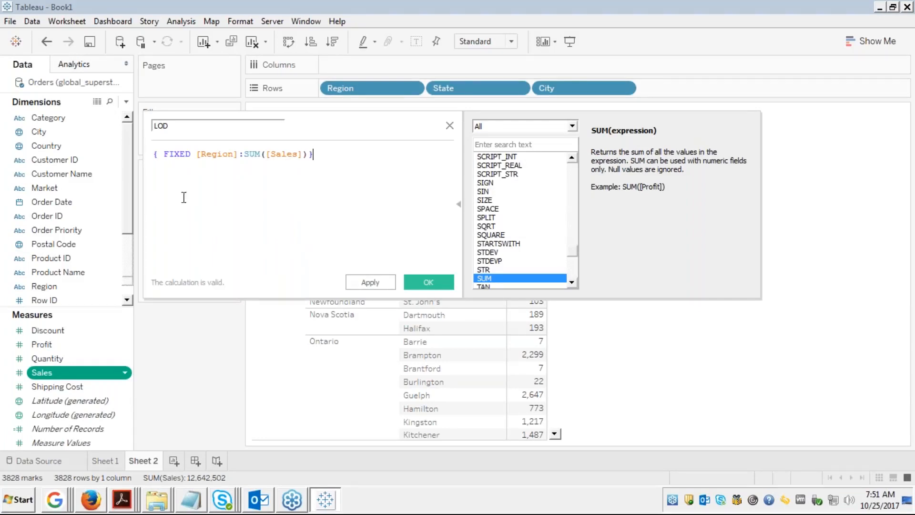
Step: Check the FIXED function's description, extend the calculation's name to LOD fixed and save it
left_click(163, 155)
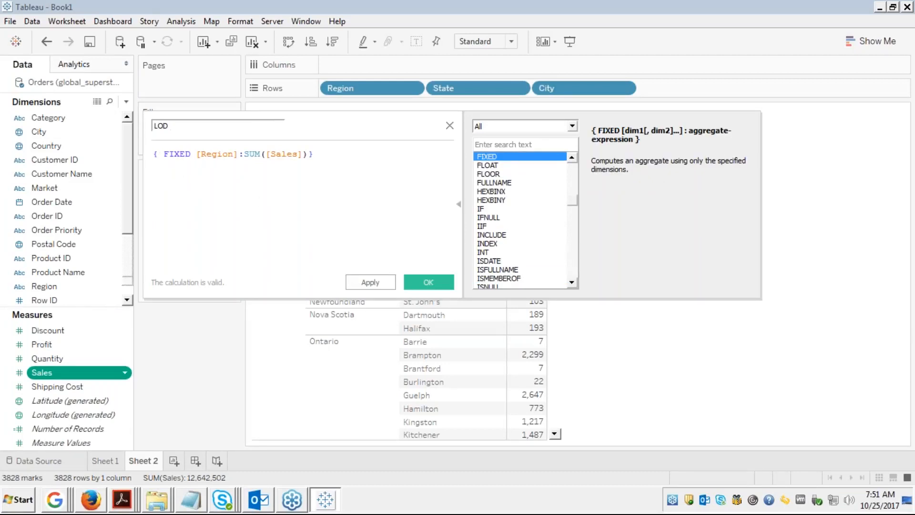
type("fixed")
left_click(428, 284)
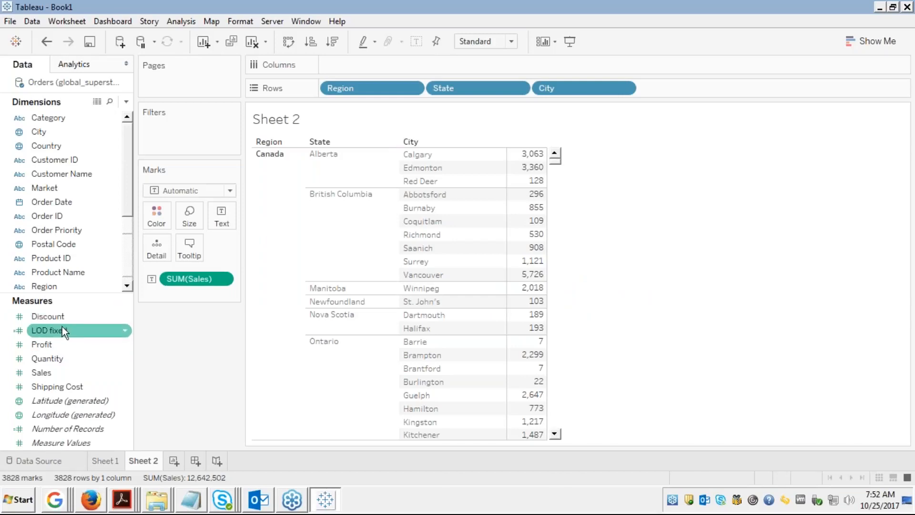
Step: Replace SUM(Sales) with LOD fixed in the view and remove State and City from the rows
left_click_drag(177, 279, 28, 312)
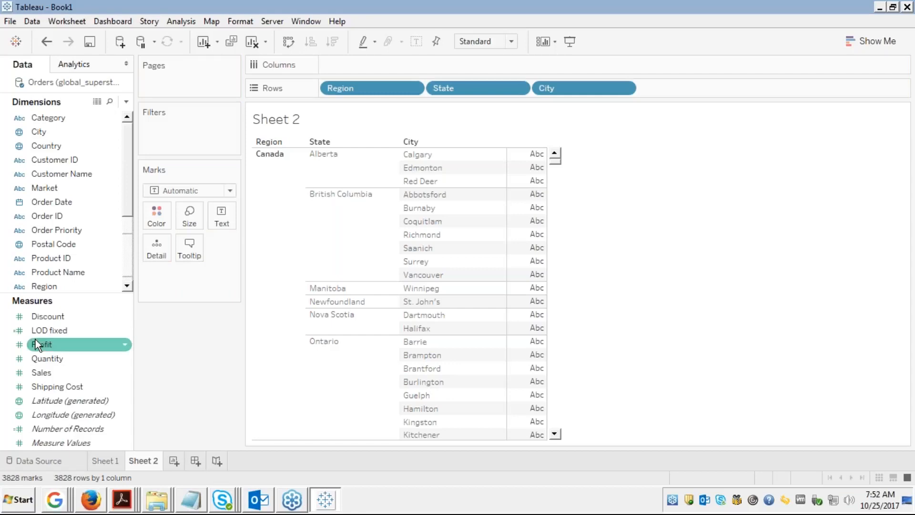
left_click(47, 331)
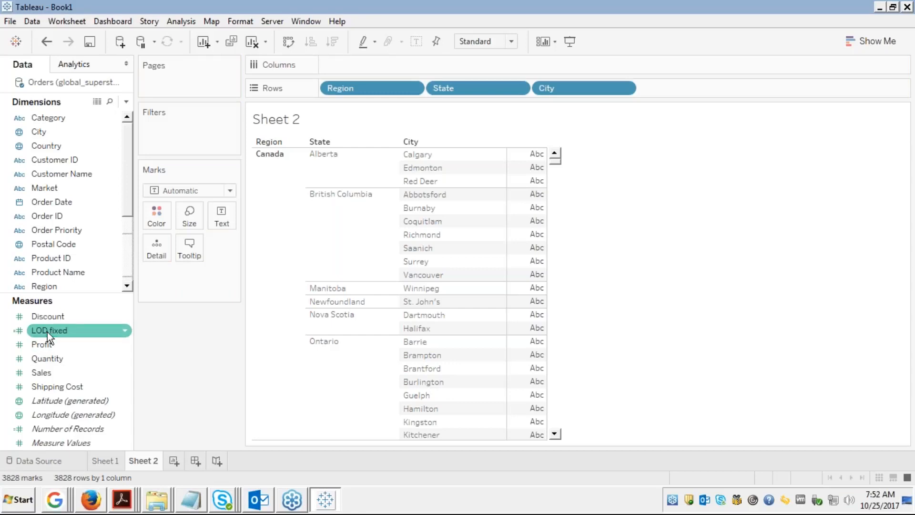
double_click(47, 332)
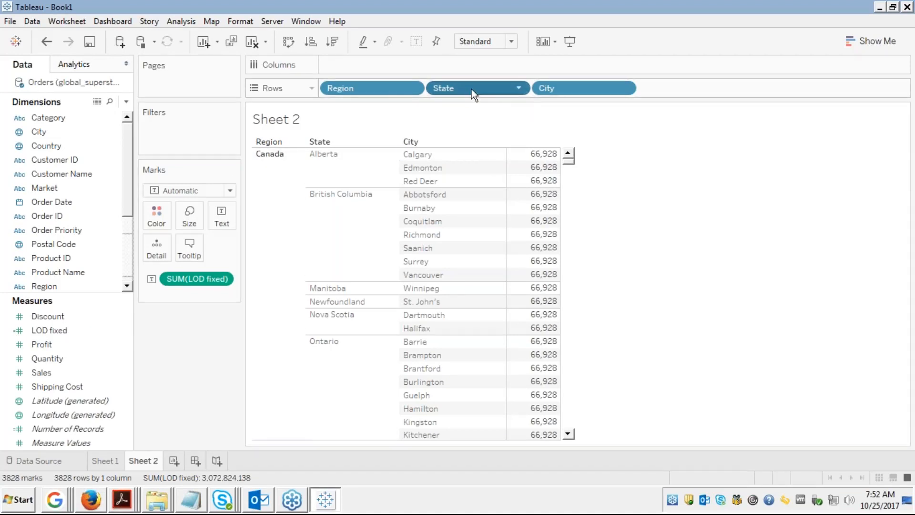
left_click_drag(471, 90, 67, 230)
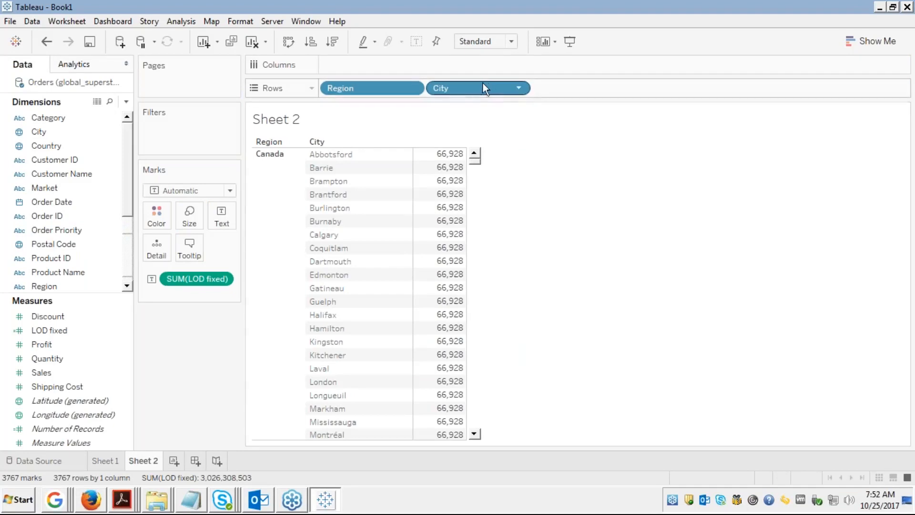
left_click_drag(479, 86, 110, 216)
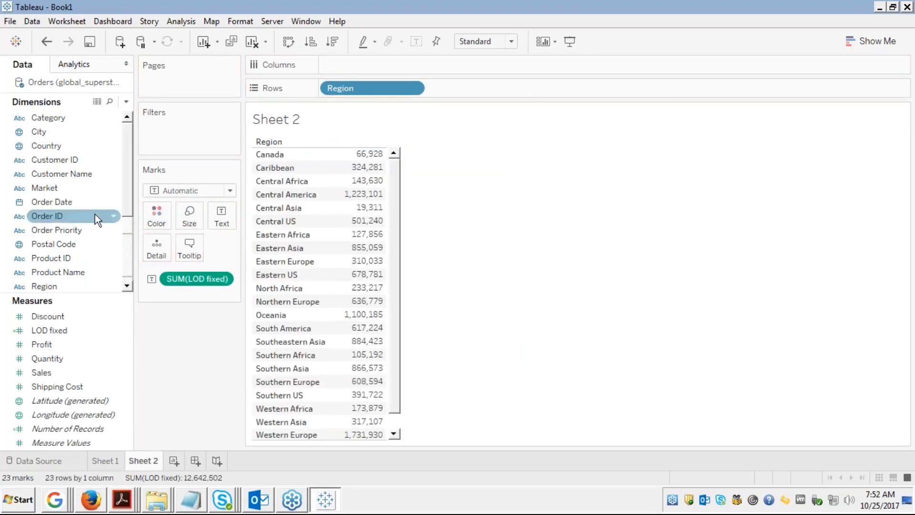
Step: Try Market after Region in the rows to compare the LOD fixed values, and take it out again
left_click(53, 188)
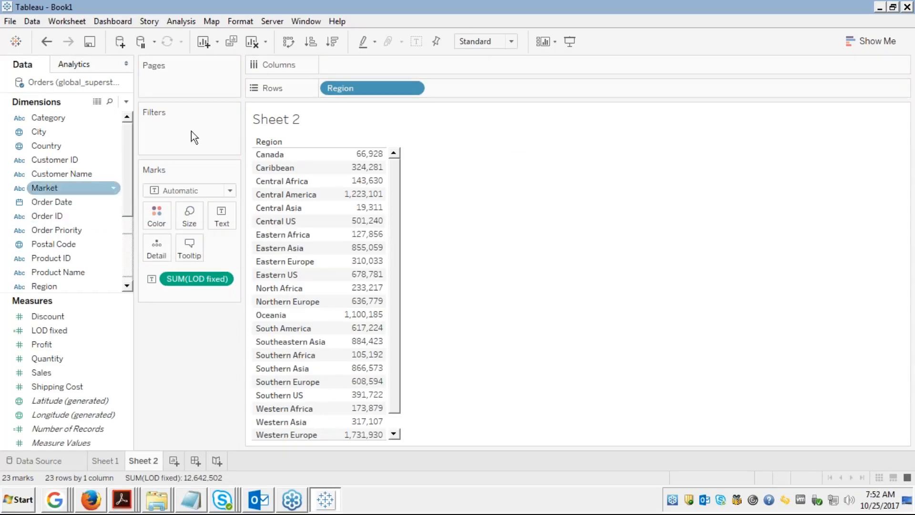
left_click_drag(53, 187, 469, 89)
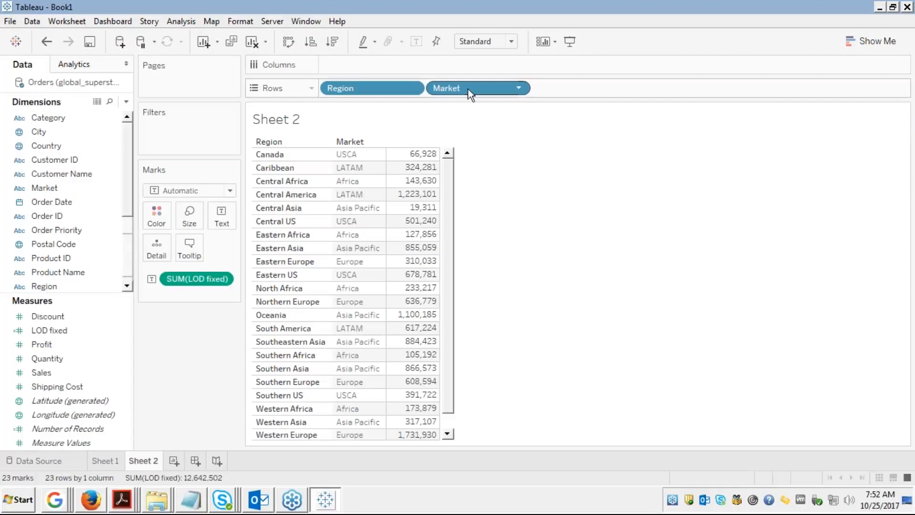
left_click_drag(459, 87, 30, 222)
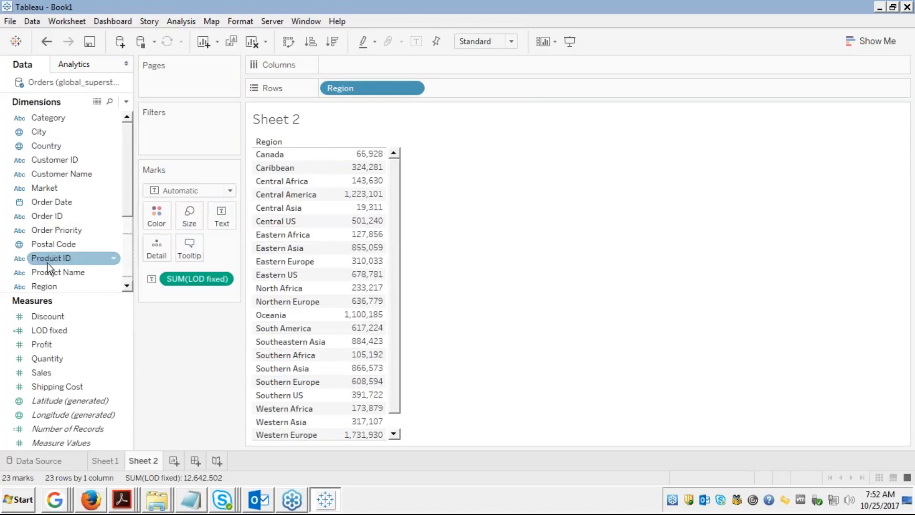
Step: Add State after Region in the rows, including all of its members
scroll(47, 262, "down", 2)
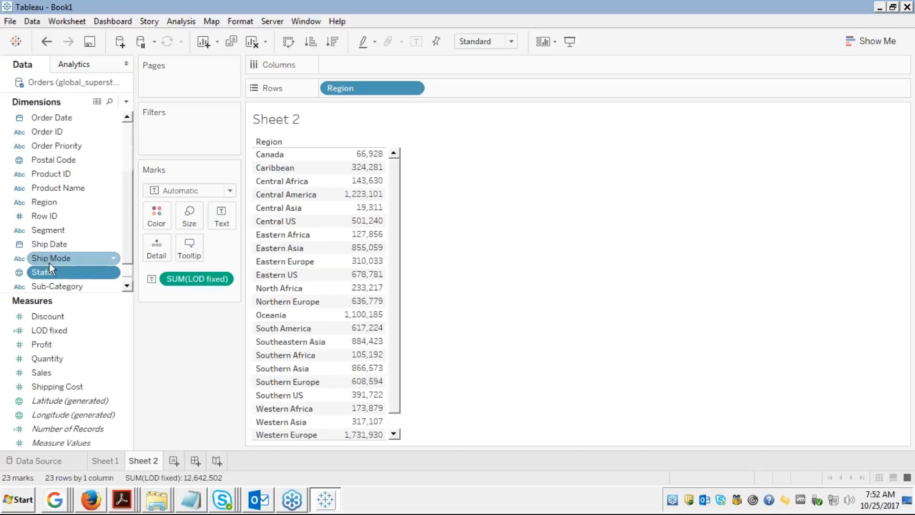
left_click_drag(57, 271, 457, 86)
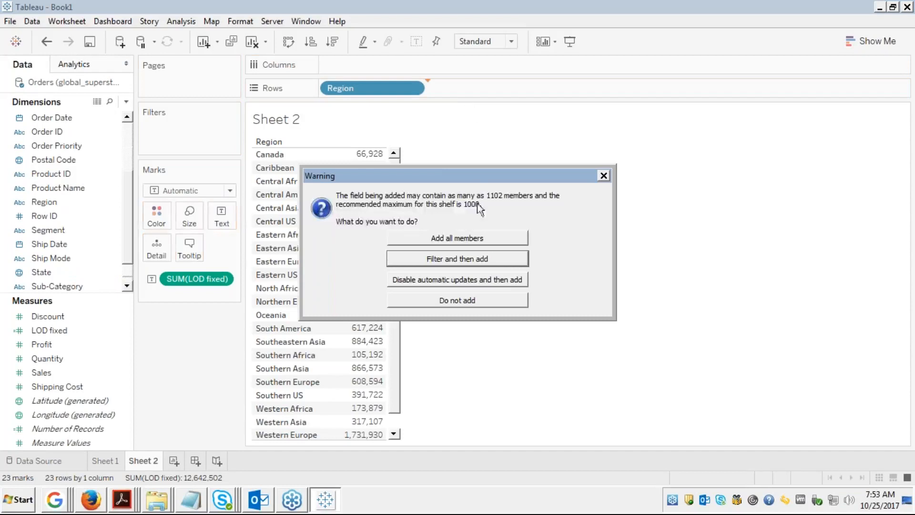
left_click(436, 237)
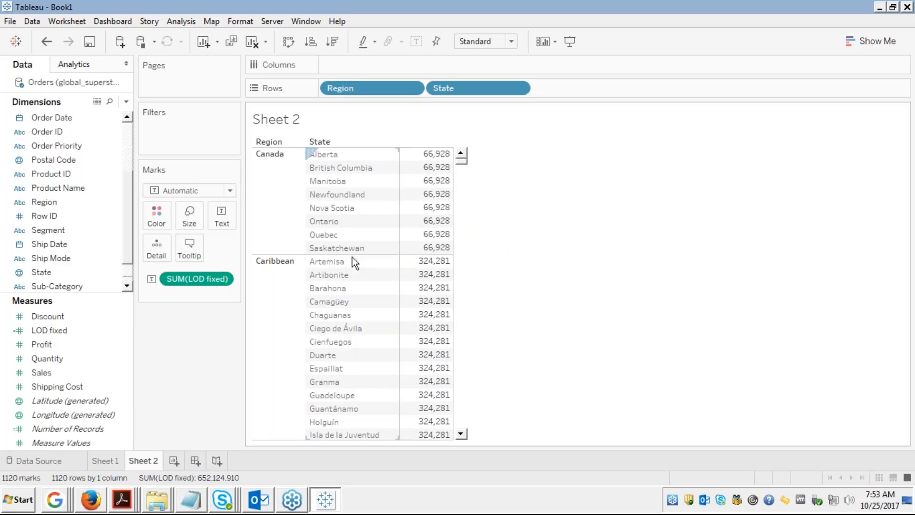
Step: Compare the LOD fixed values across Canada's states and against the first Caribbean state, and clear the selection
left_click(267, 164)
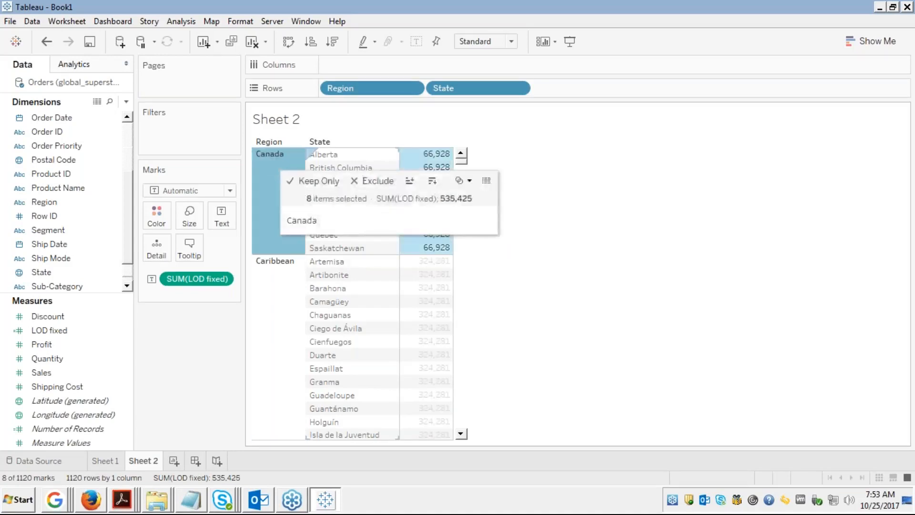
mouse_move(439, 160)
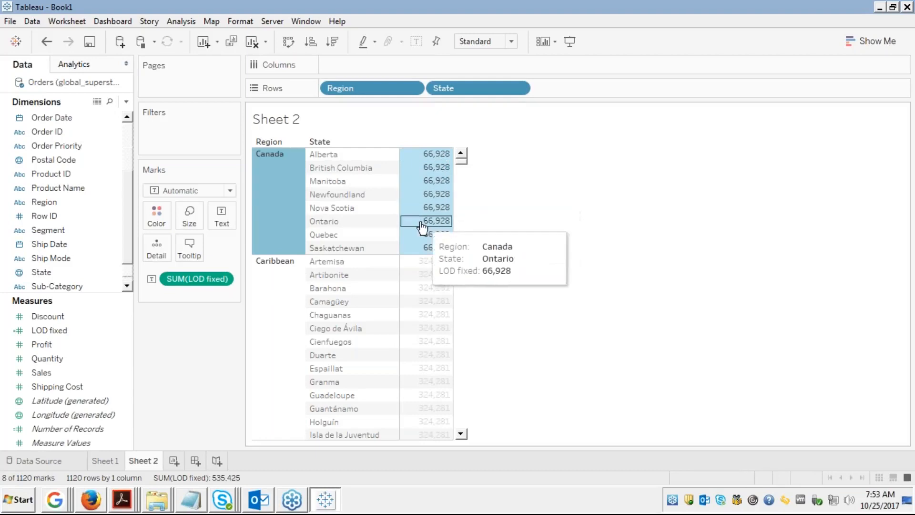
mouse_move(413, 238)
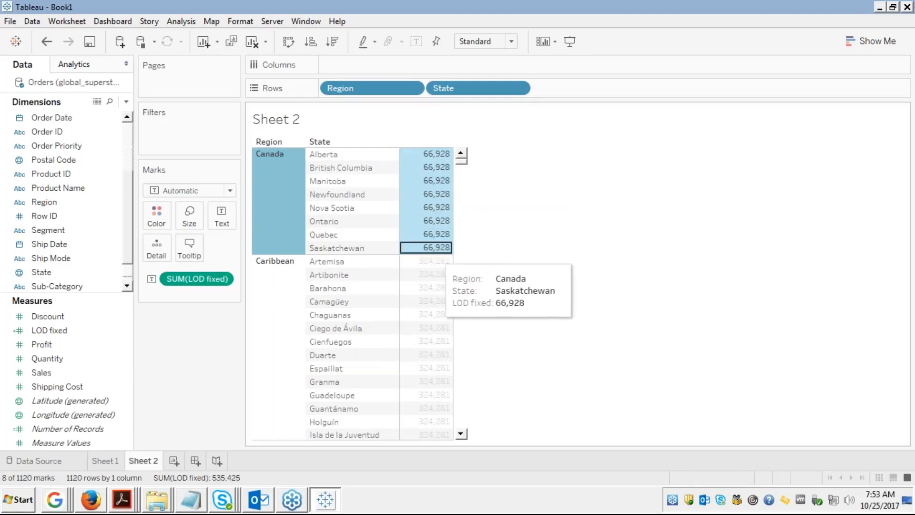
left_click(420, 248)
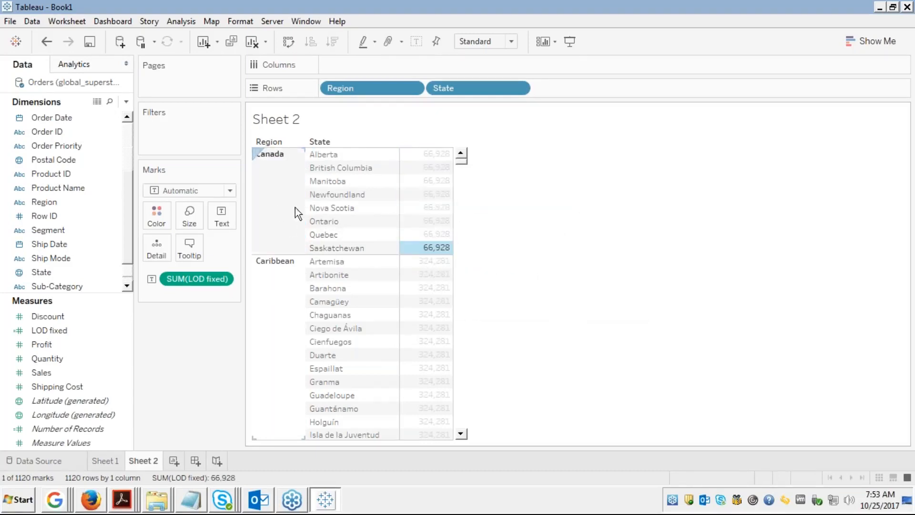
left_click(439, 254)
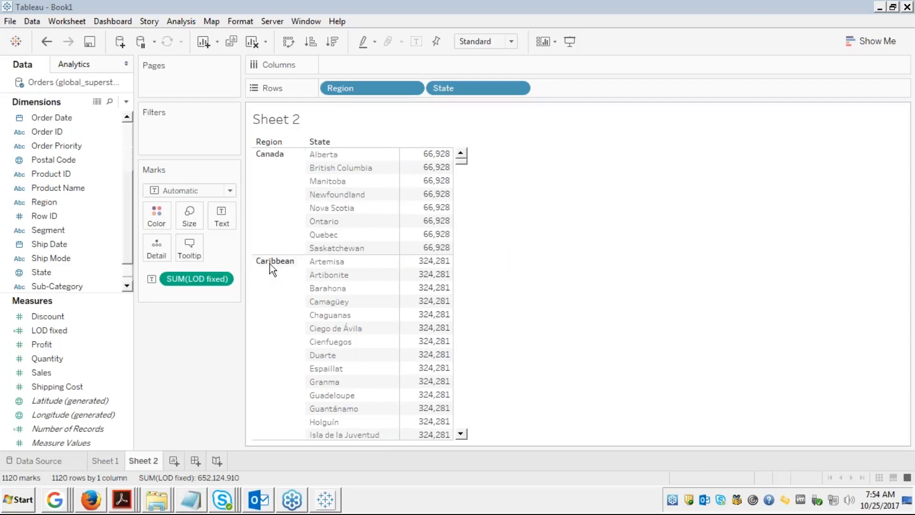
mouse_move(439, 248)
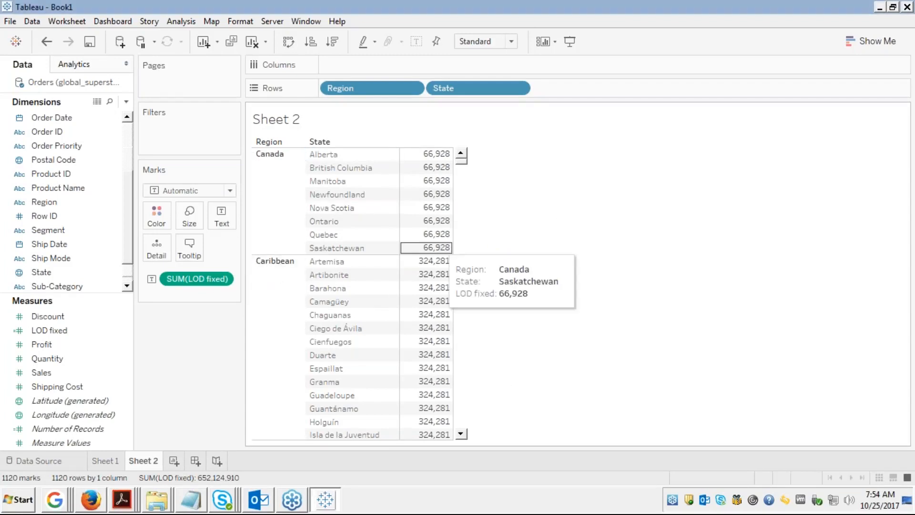
left_click_drag(441, 248, 355, 262)
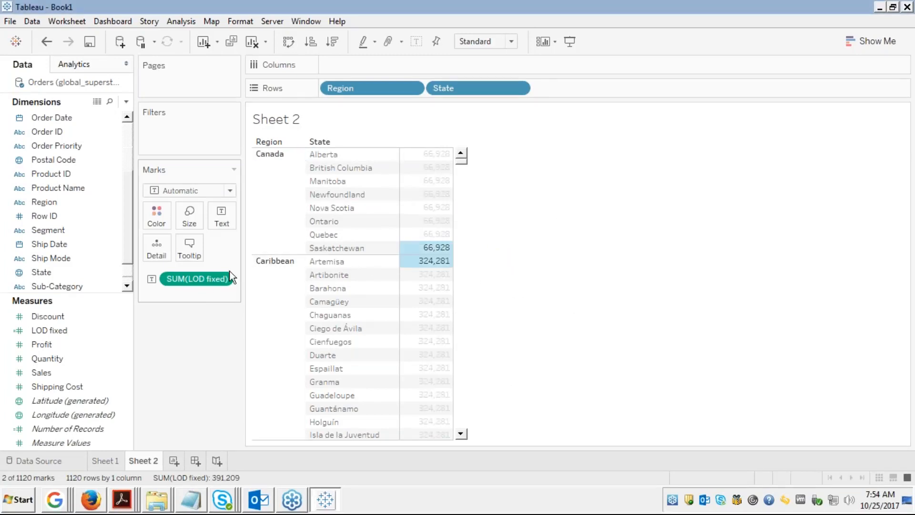
left_click(579, 232)
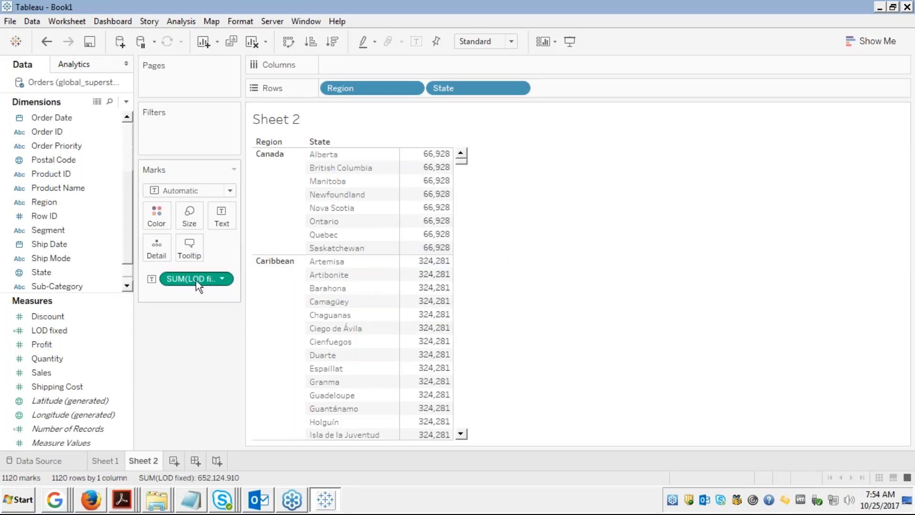
Step: Review the Region and Sales parts of the LOD fixed formula and close the calculation without changes
right_click(49, 330)
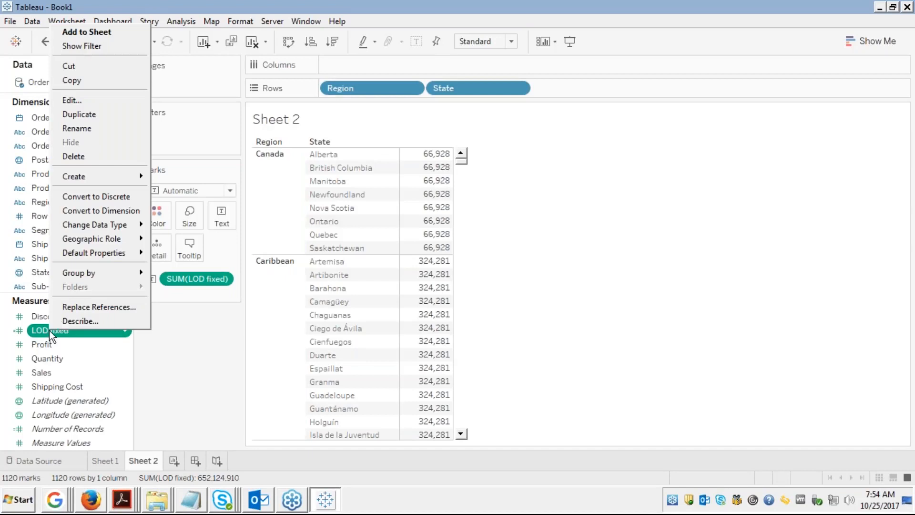
left_click(127, 100)
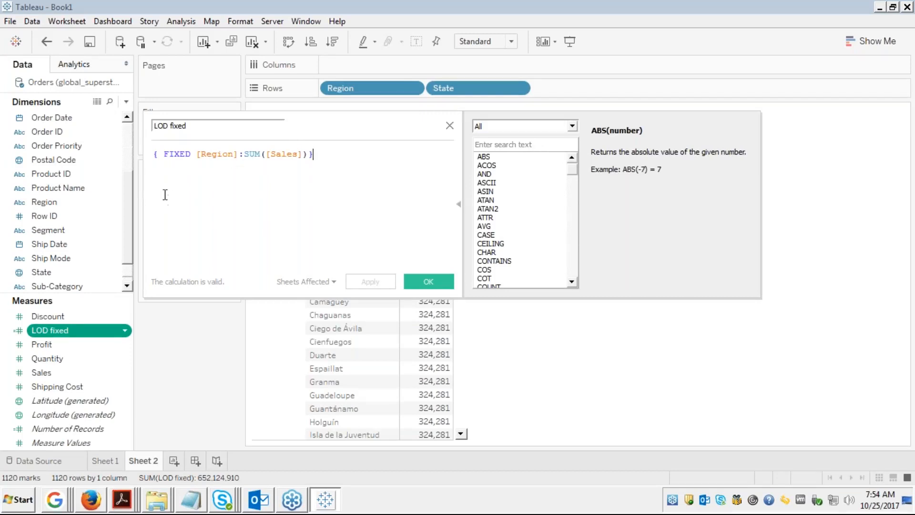
double_click(209, 154)
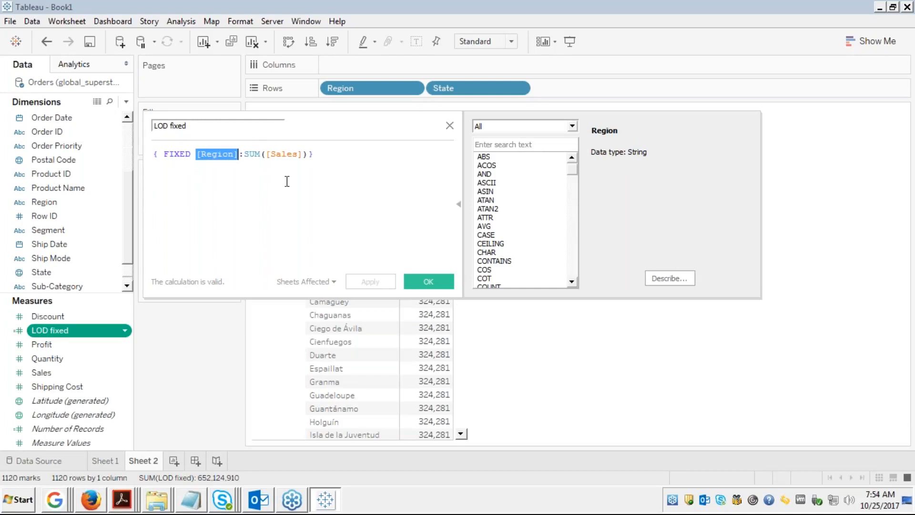
left_click(266, 154)
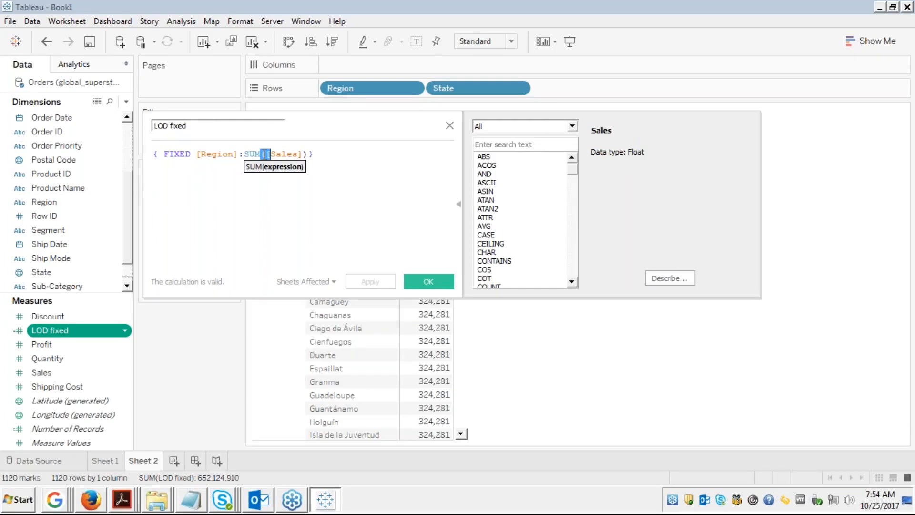
double_click(284, 154)
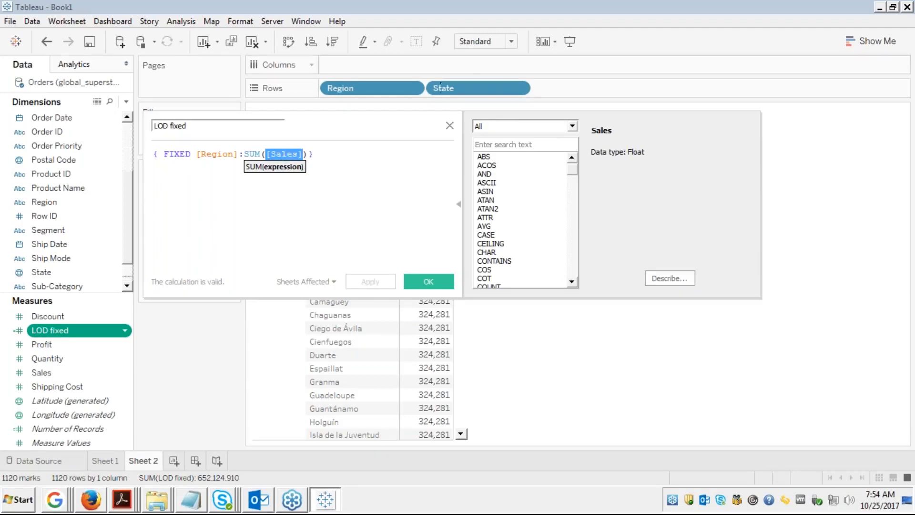
left_click(449, 126)
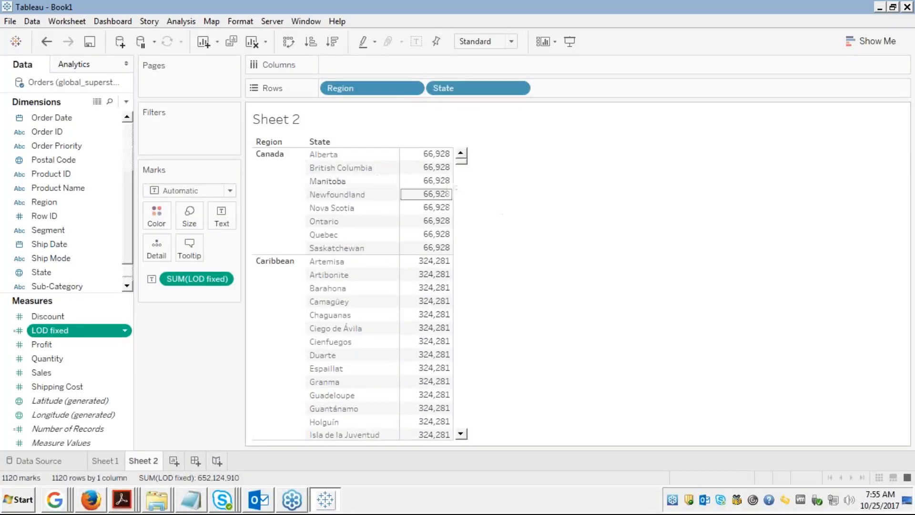
Step: Examine the state-level LOD fixed values region by region through to Western US
mouse_move(404, 163)
scroll(459, 428, "down", 10)
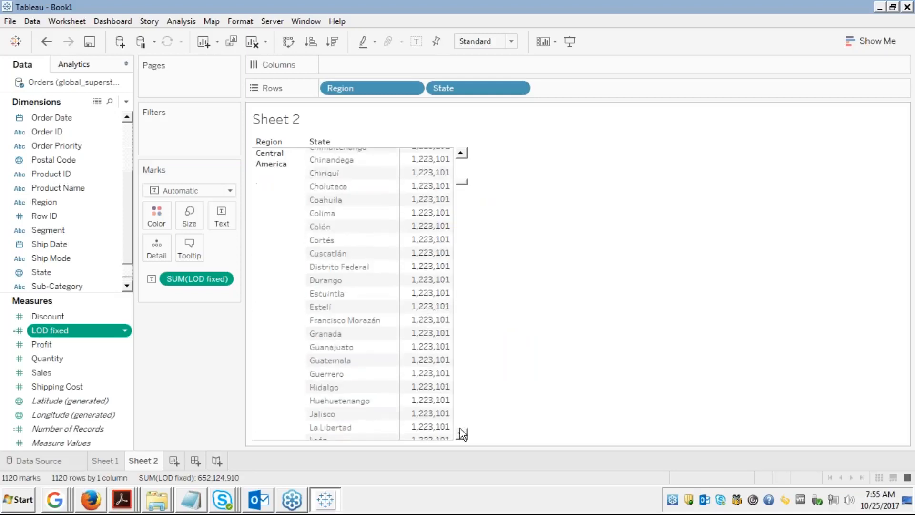
scroll(459, 428, "down", 15)
scroll(459, 428, "down", 20)
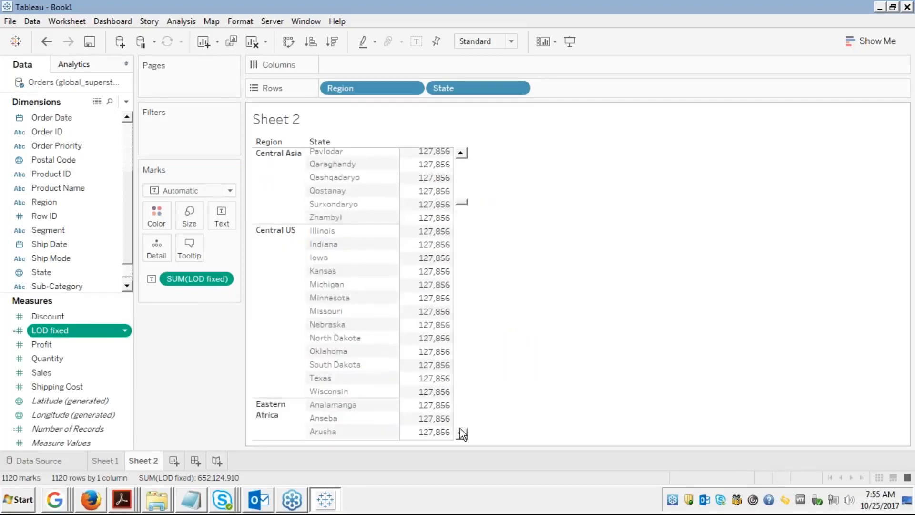
scroll(459, 428, "down", 20)
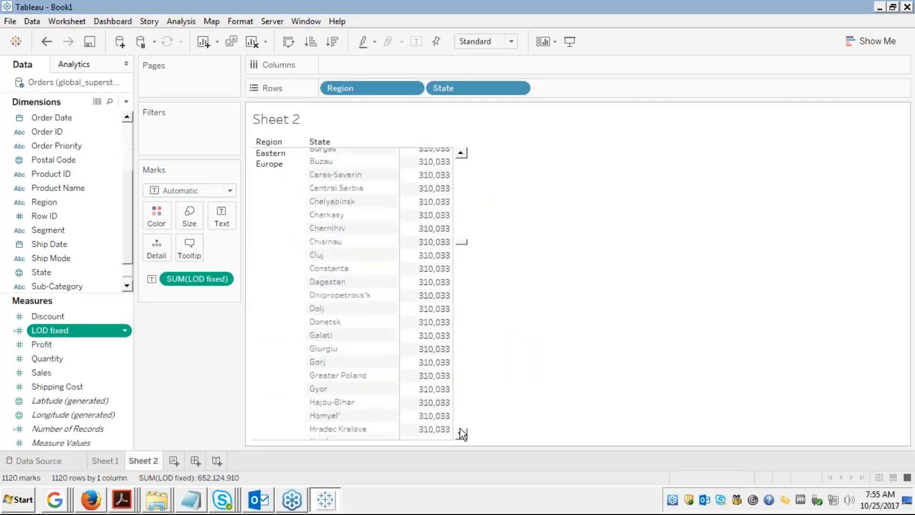
scroll(459, 428, "down", 20)
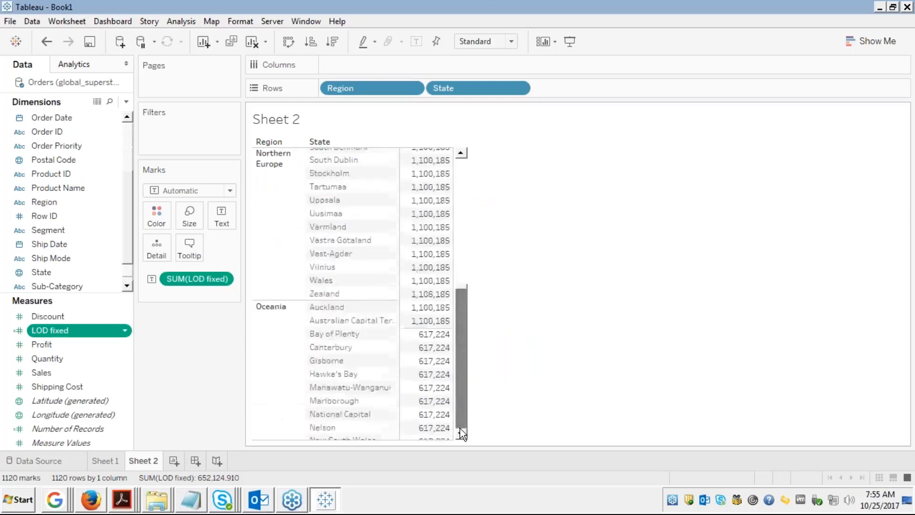
scroll(460, 428, "down", 20)
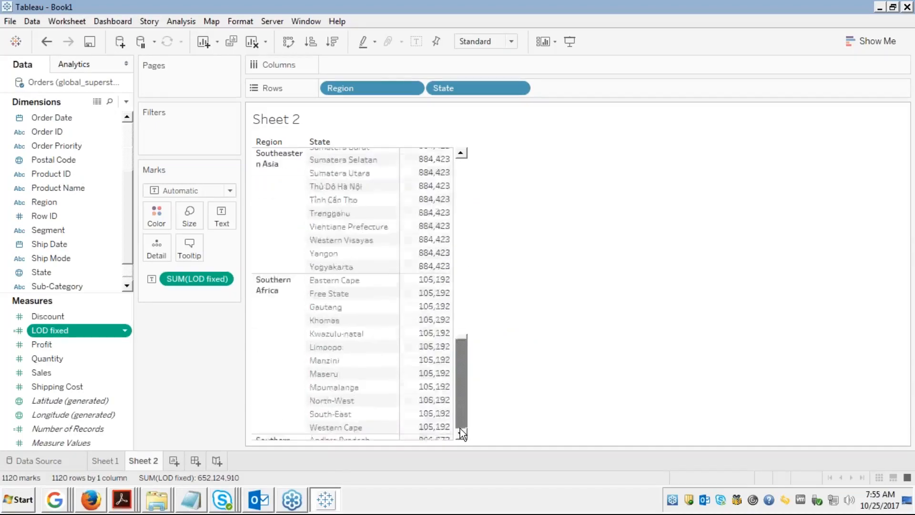
scroll(459, 428, "down", 20)
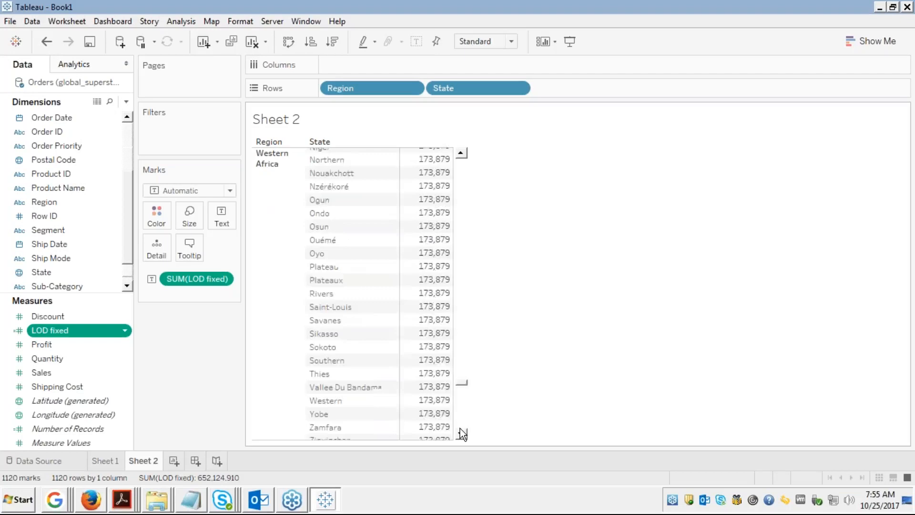
scroll(460, 431, "down", 20)
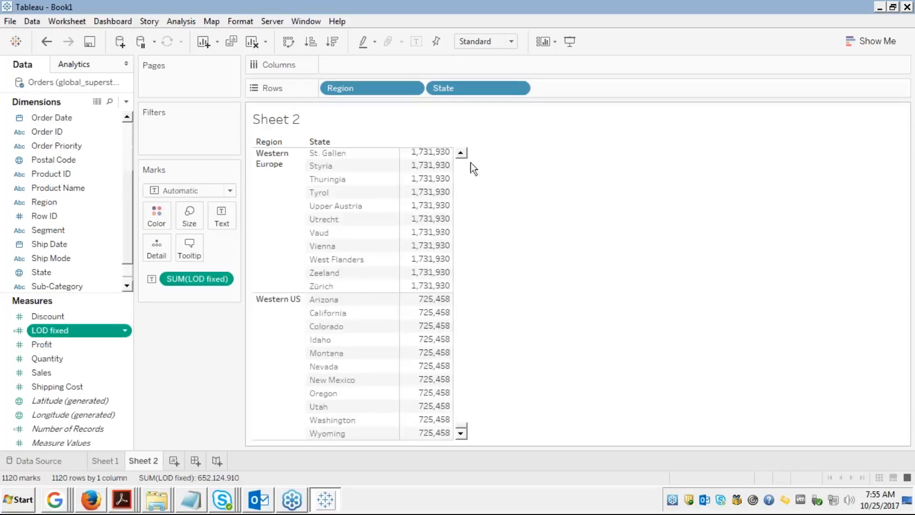
scroll(467, 169, "up", 4)
scroll(476, 172, "up", 10)
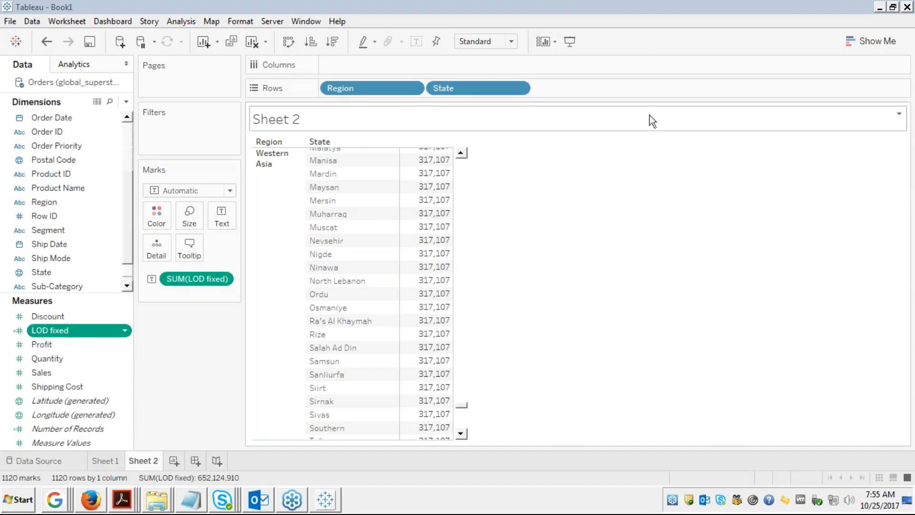
Step: Add City after State in the rows, including all of its members
key("c")
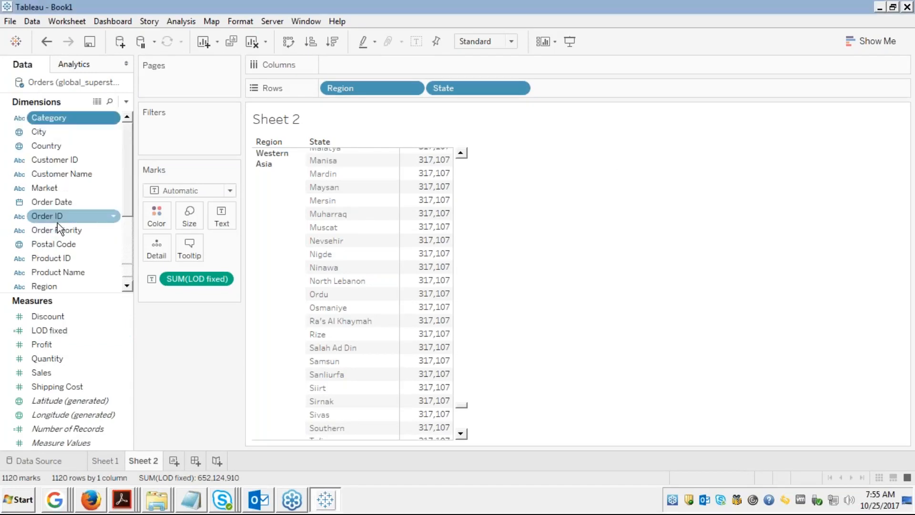
key("i")
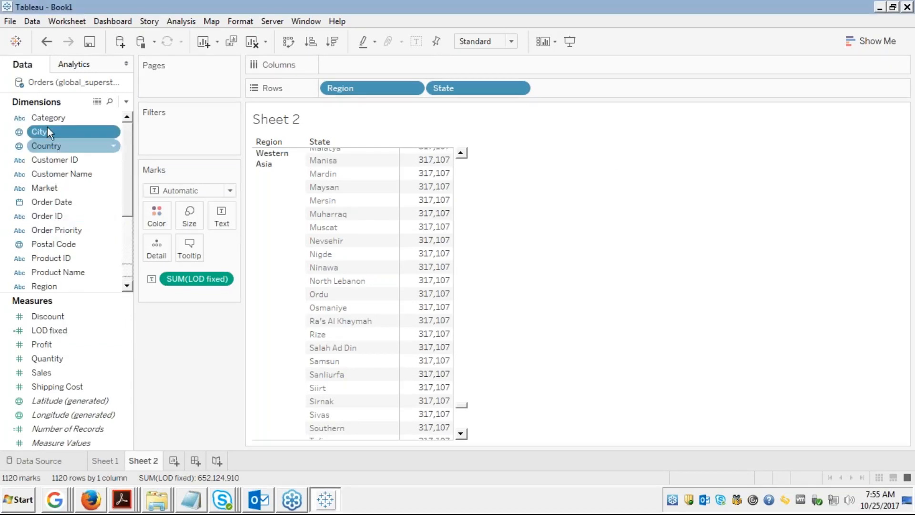
left_click_drag(48, 131, 567, 95)
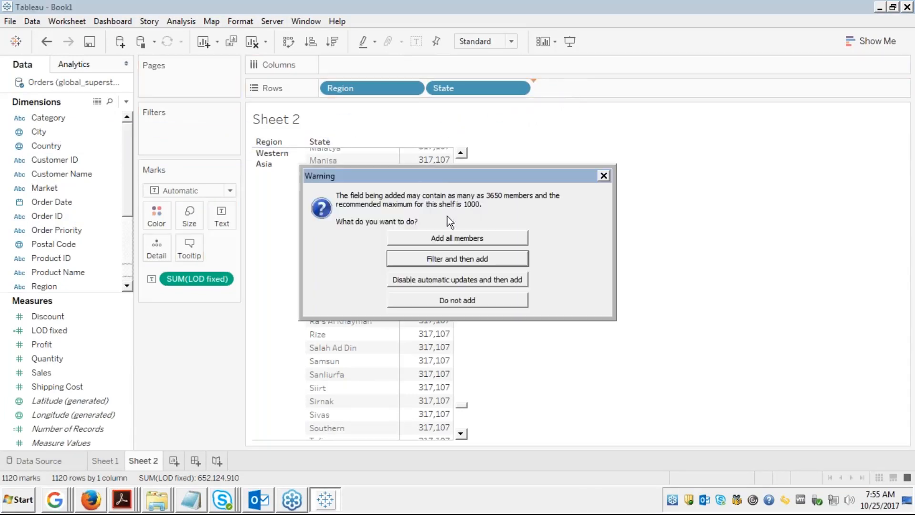
left_click(445, 238)
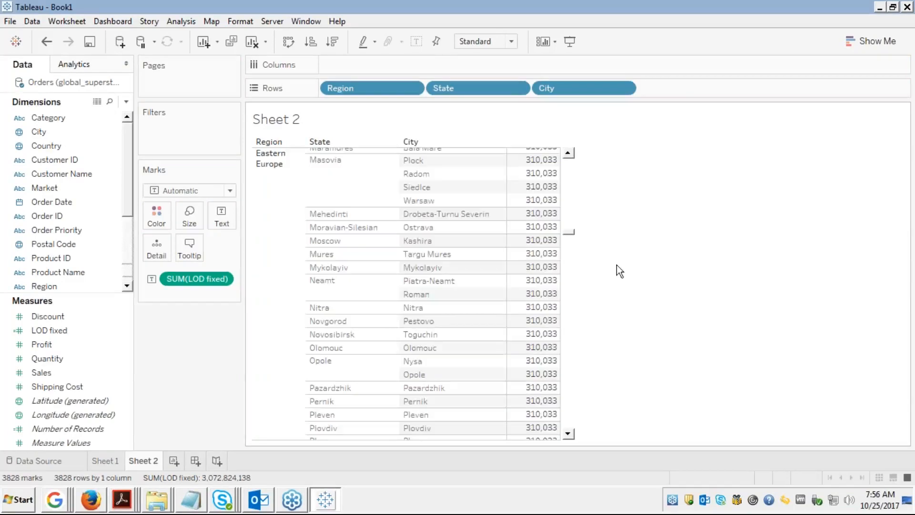
Step: Examine the city-level LOD fixed values from Eastern Europe back to Canada at the beginning of the table
left_click(571, 167)
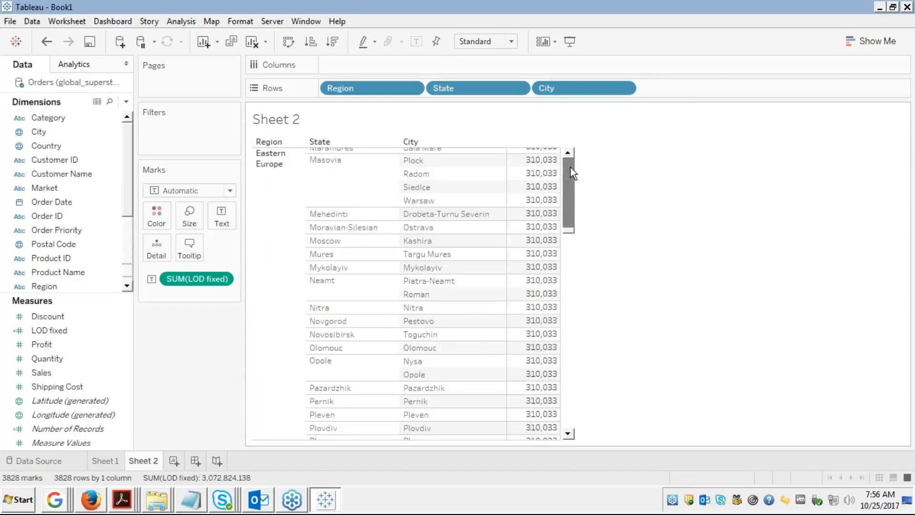
left_click(571, 168)
left_click(571, 167)
left_click(571, 168)
left_click(570, 167)
left_click(571, 168)
left_click(571, 167)
left_click(571, 168)
left_click(571, 168)
left_click(571, 167)
left_click(571, 168)
left_click(571, 168)
left_click(570, 168)
left_click(571, 168)
left_click(571, 167)
left_click(571, 168)
left_click(570, 167)
left_click(571, 167)
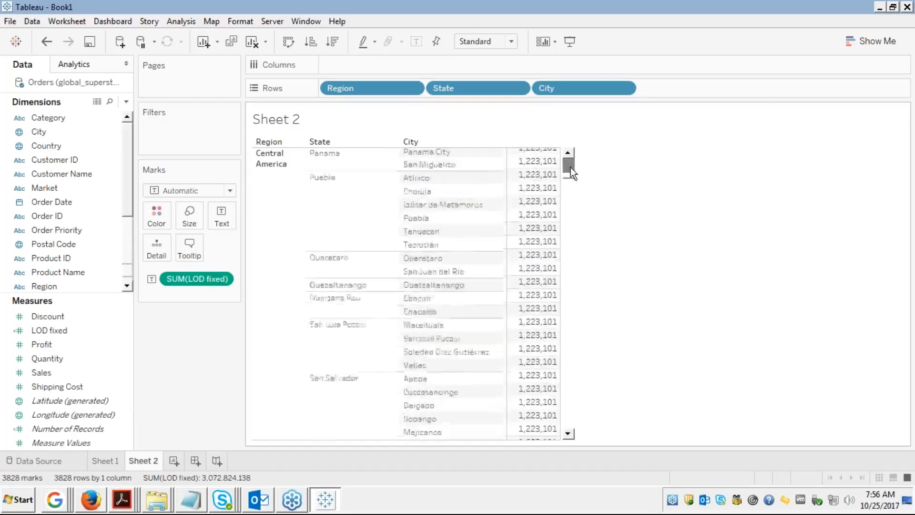
left_click(570, 167)
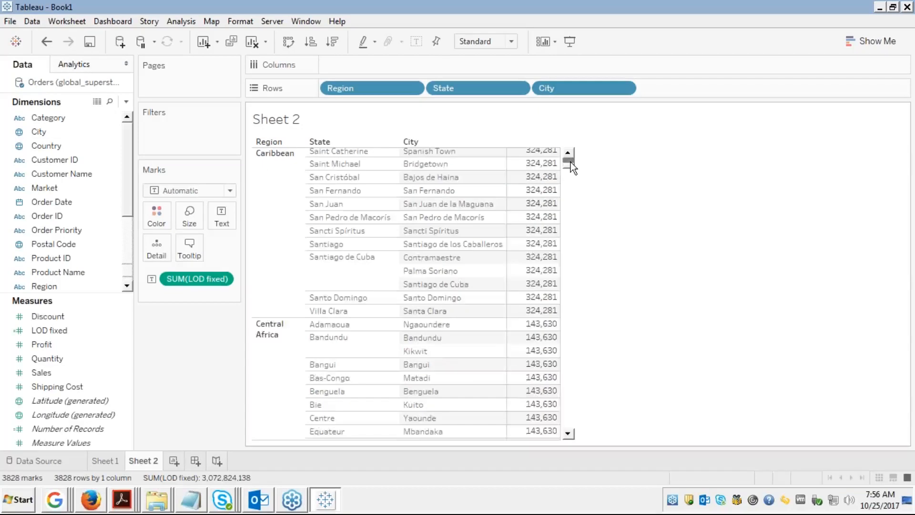
left_click(570, 162)
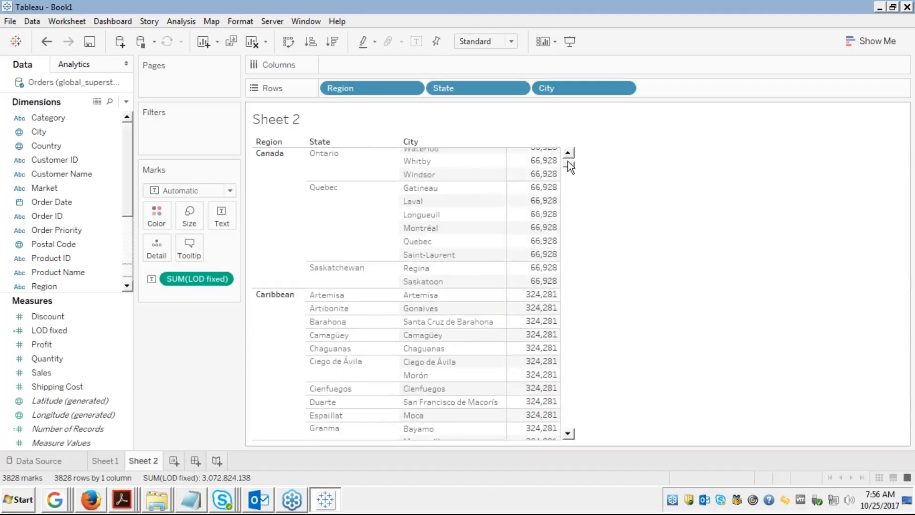
left_click(569, 163)
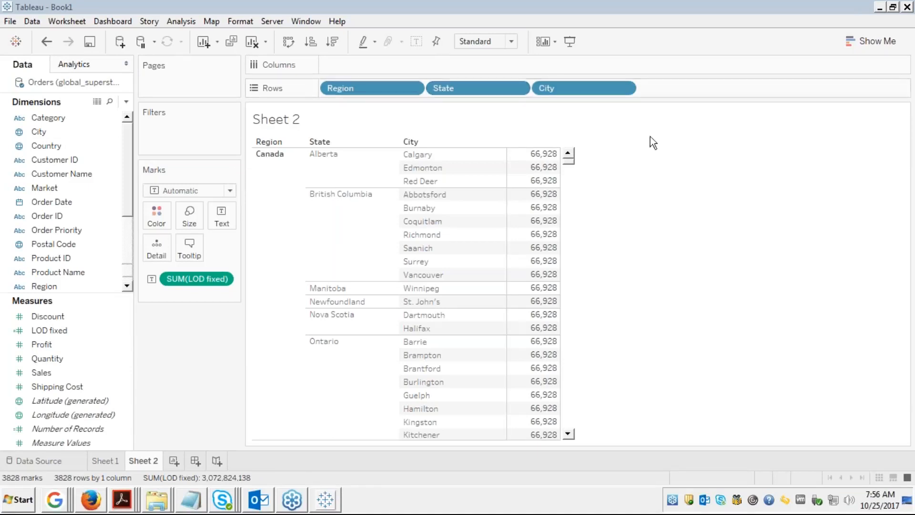
Step: Edit the LOD fixed calculation to also fix on State, making the formula { FIXED [Region],[State]:SUM([Sales])}
left_click(685, 117)
right_click(47, 331)
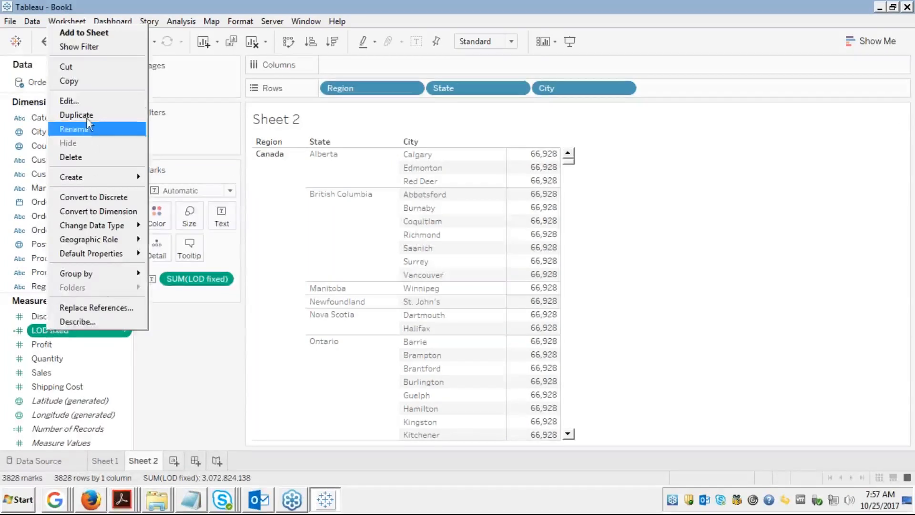
left_click(74, 101)
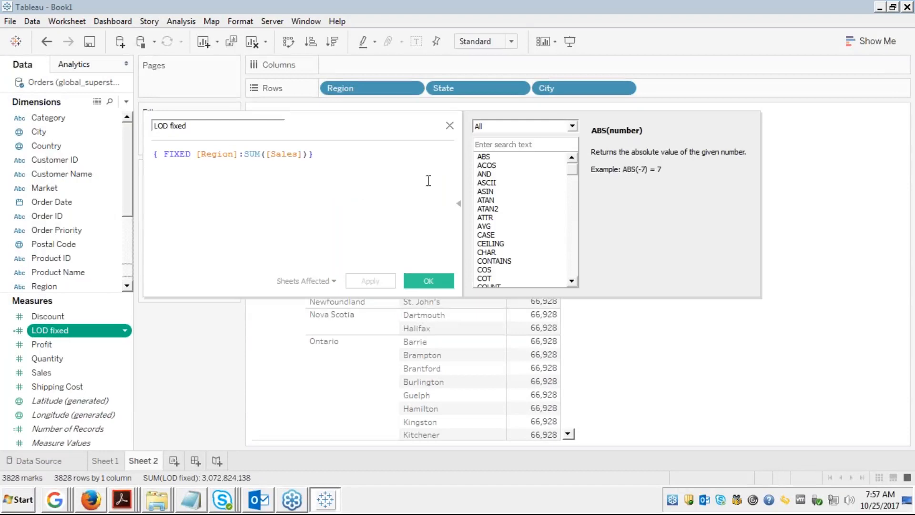
left_click(237, 154)
type(",")
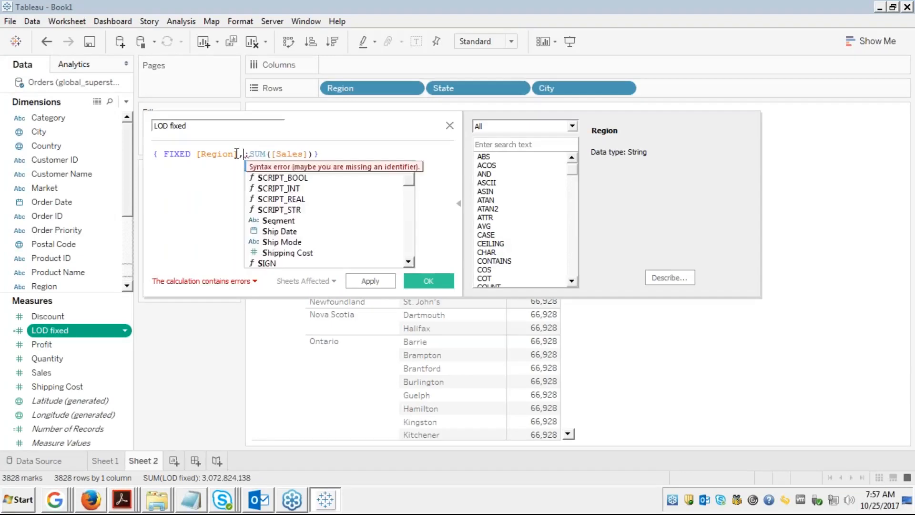
type("state")
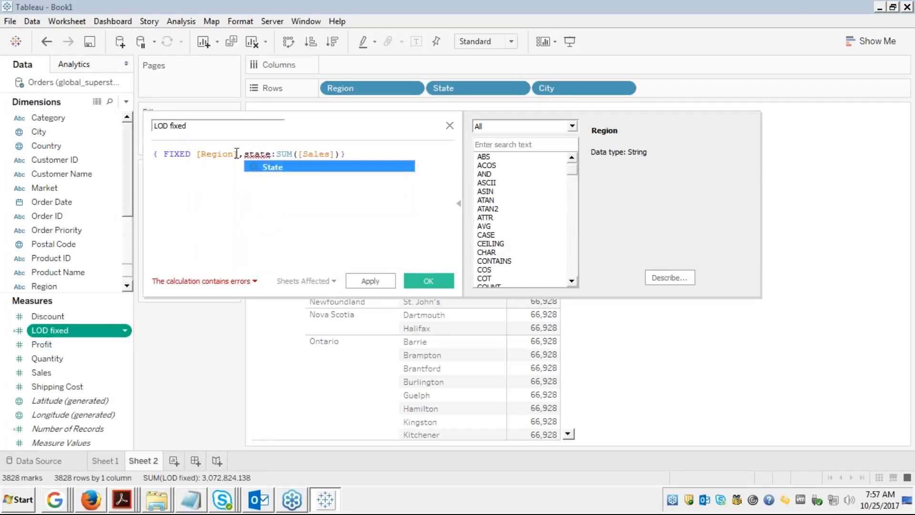
double_click(272, 167)
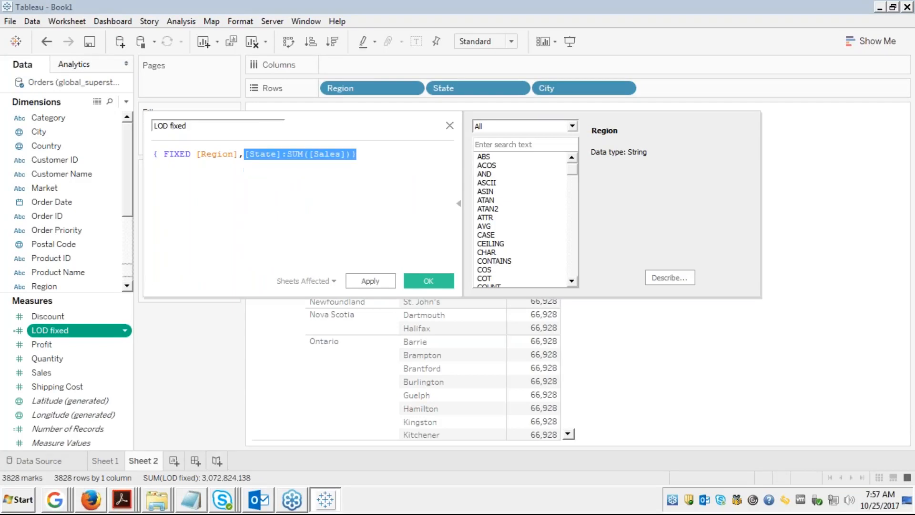
left_click(379, 213)
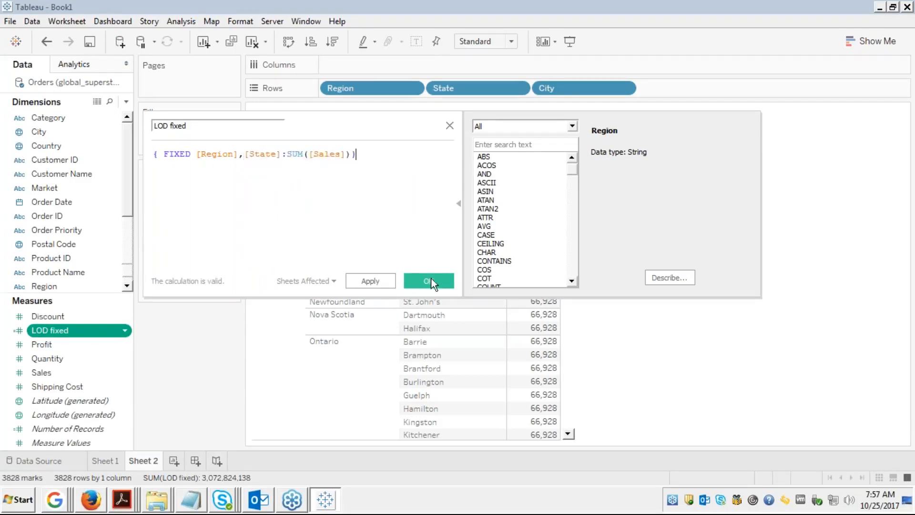
left_click(433, 280)
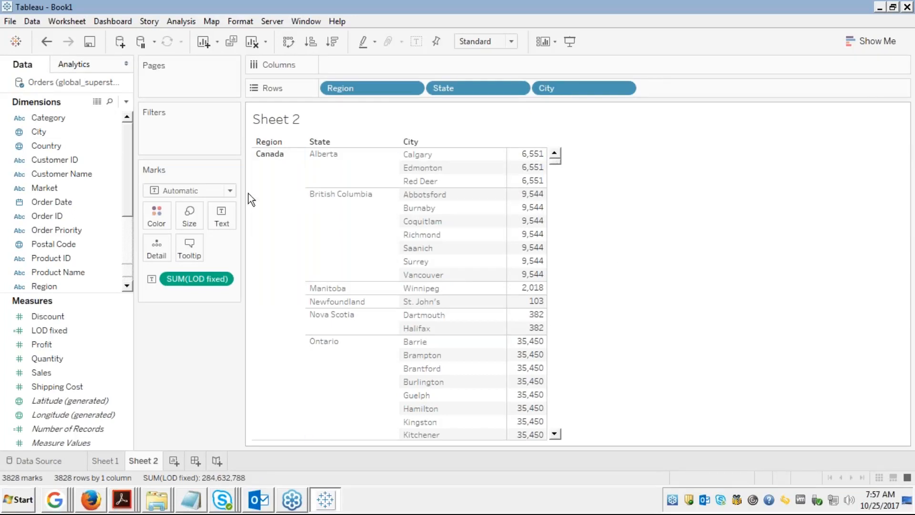
Step: Examine the LOD fixed values of the cities in Alberta and British Columbia
left_click(333, 166)
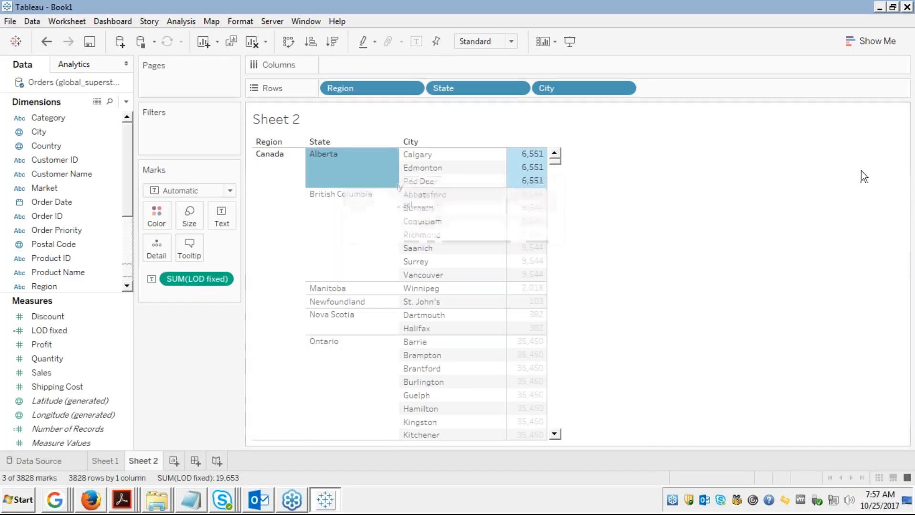
left_click(342, 221)
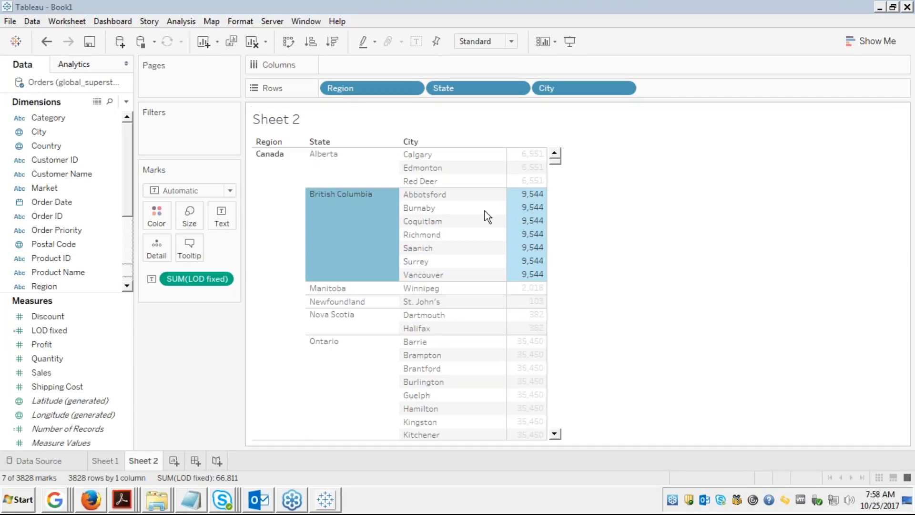
left_click(338, 242)
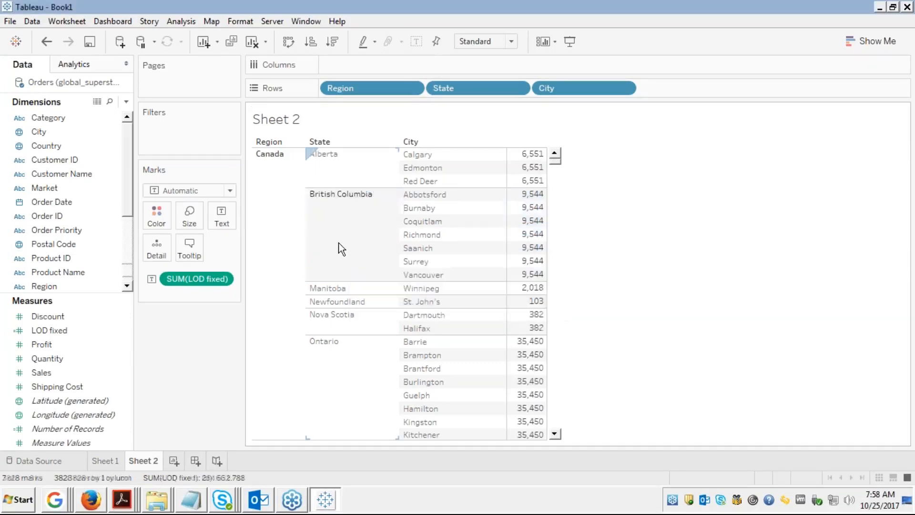
left_click(327, 173)
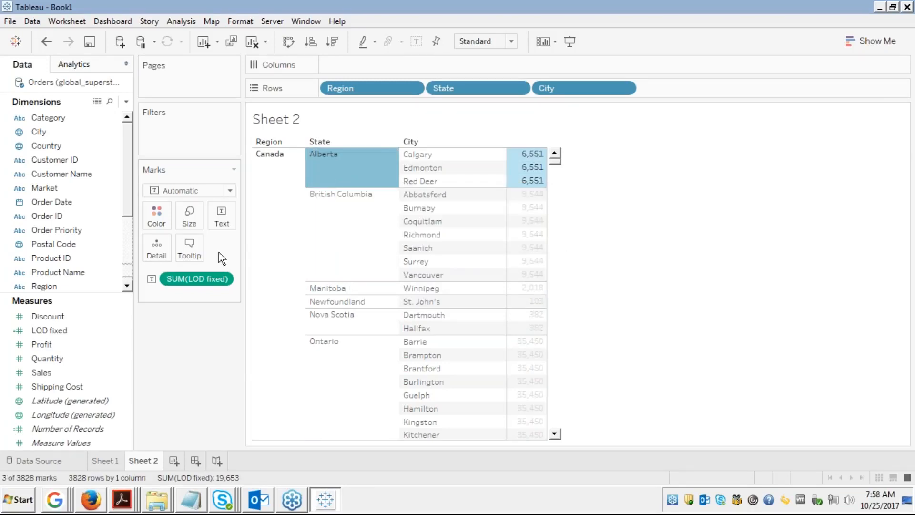
Step: Replace the LOD fixed measure in the table with Sales
left_click_drag(189, 278, 114, 292)
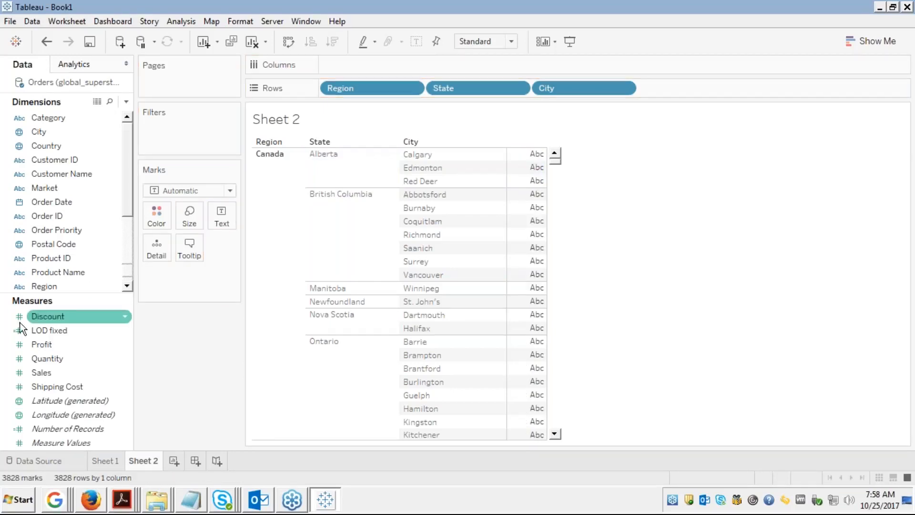
double_click(41, 373)
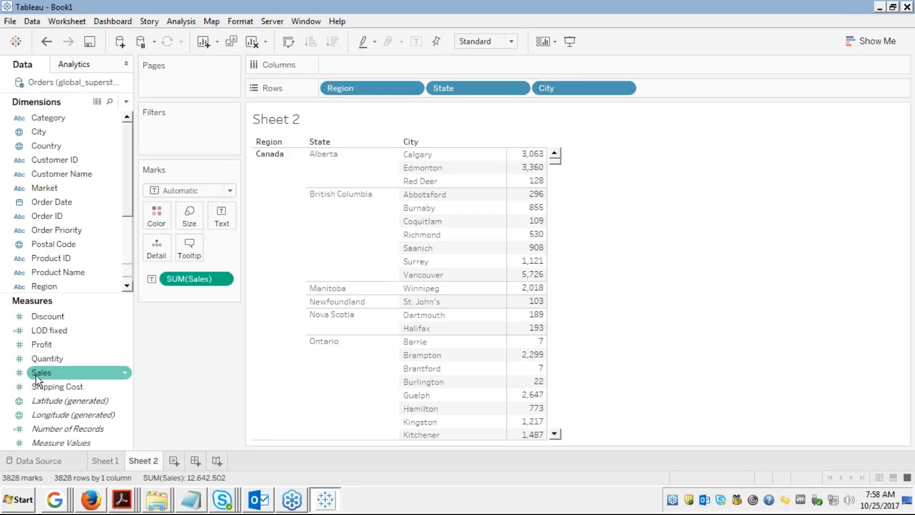
Step: Remove City from the rows to view sales at the state level
mouse_move(515, 283)
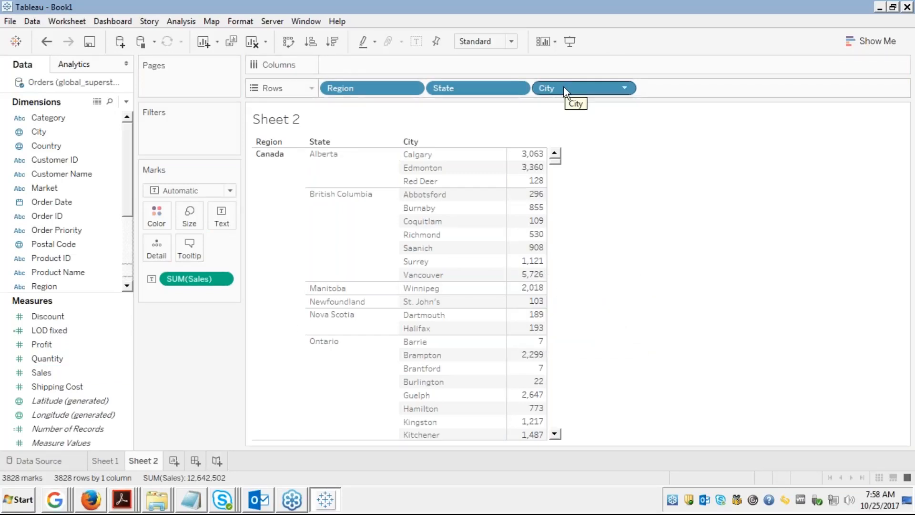
left_click_drag(561, 89, 19, 247)
mouse_move(418, 172)
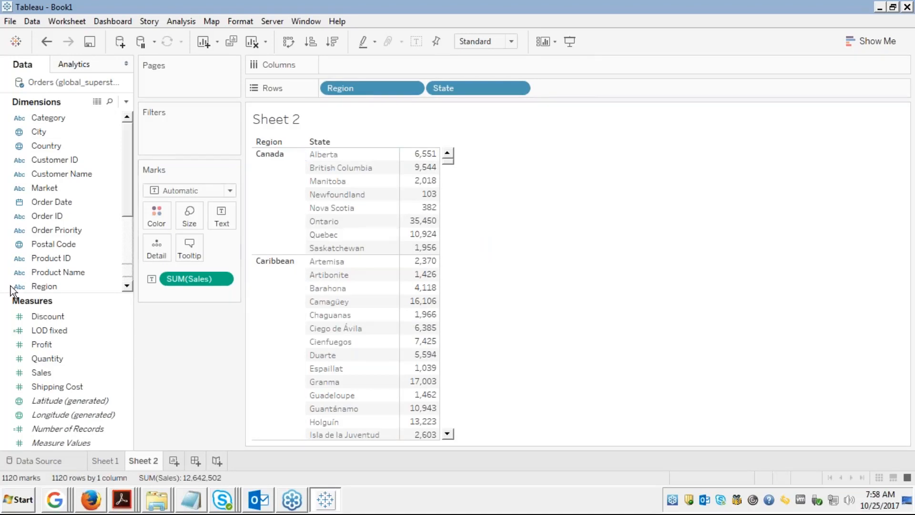
Step: Add City back to the rows after State, including all its members
left_click(59, 231)
key("c")
key("c")
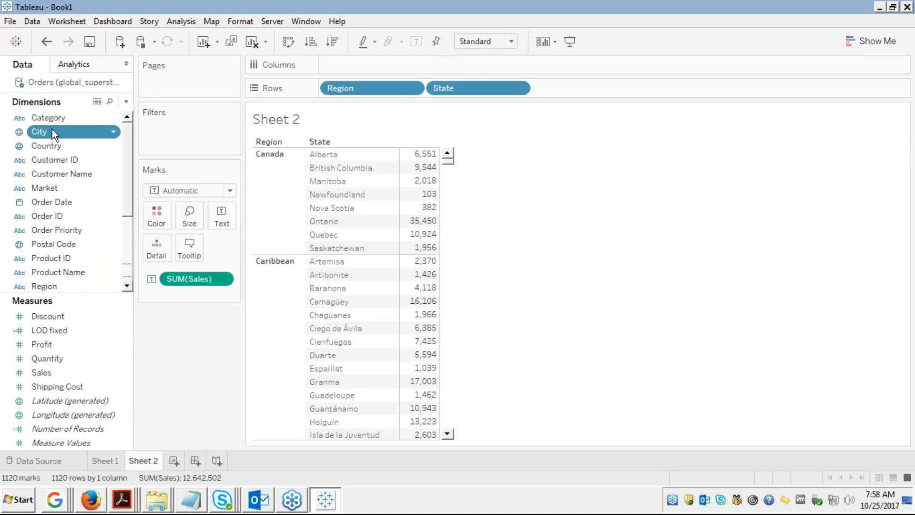
left_click_drag(52, 130, 551, 87)
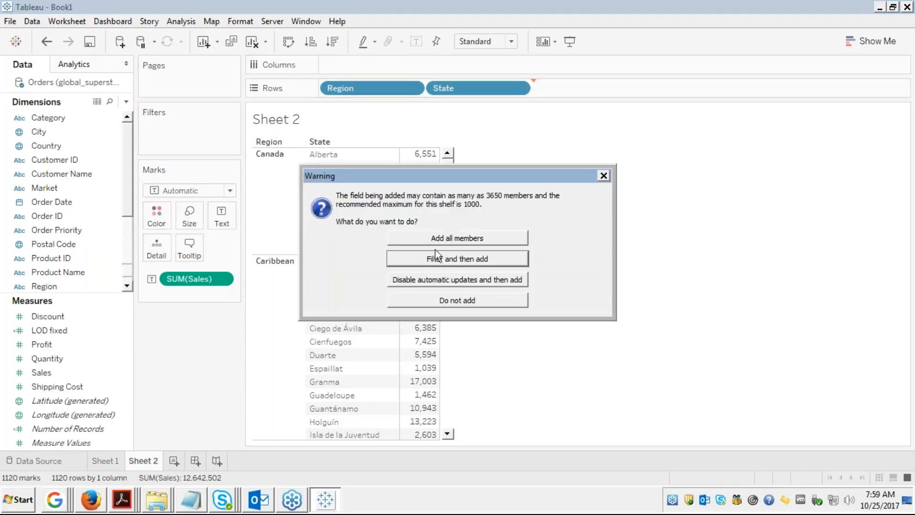
left_click(452, 239)
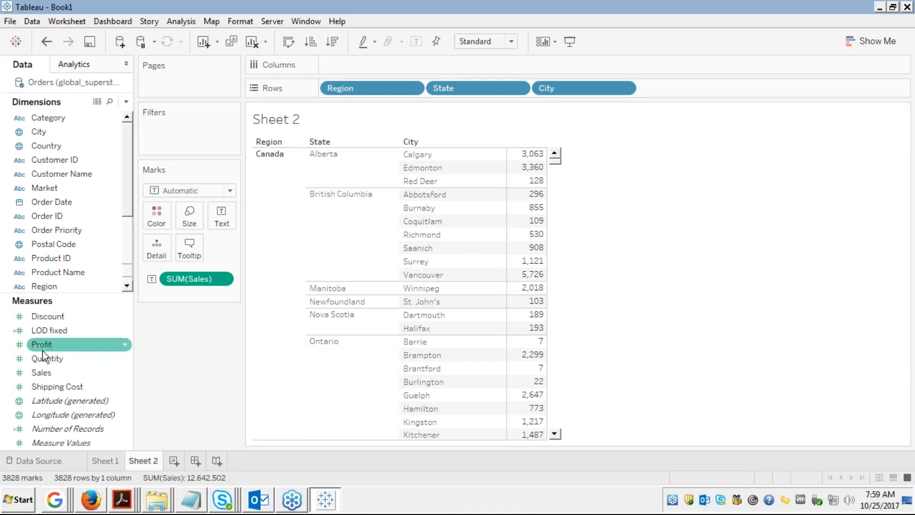
Step: Wrap the LOD fixed calculation in an outer aggregate: SUM({ FIXED [Region],[State]:SUM([Sales])})
left_click(44, 327)
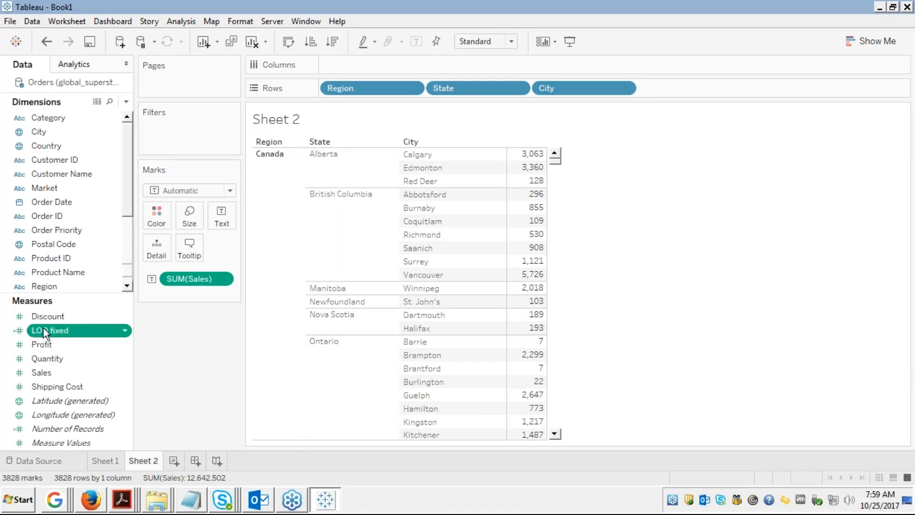
right_click(44, 328)
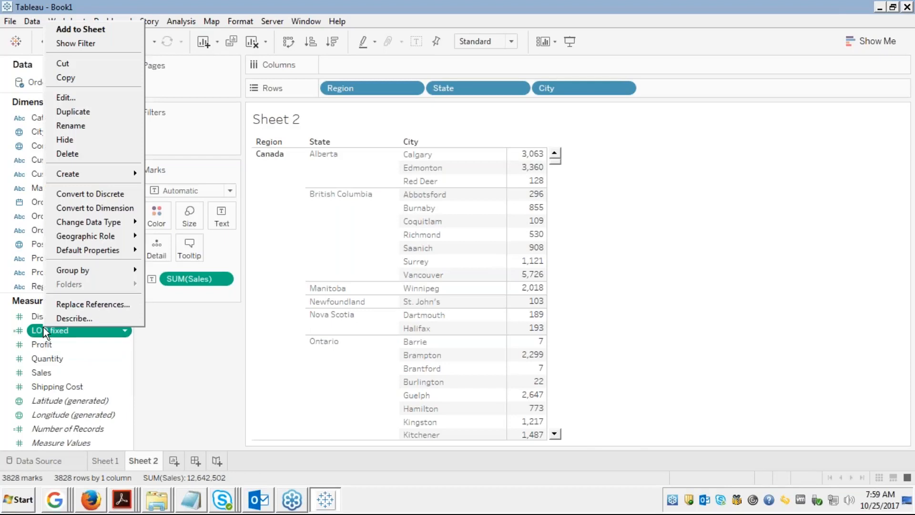
left_click(99, 102)
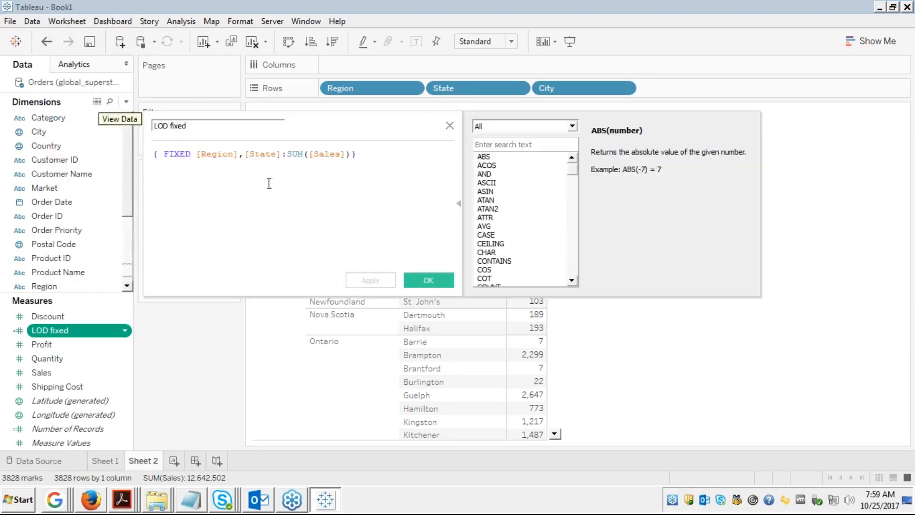
double_click(177, 155)
triple_click(212, 155)
left_click_drag(213, 155, 255, 158)
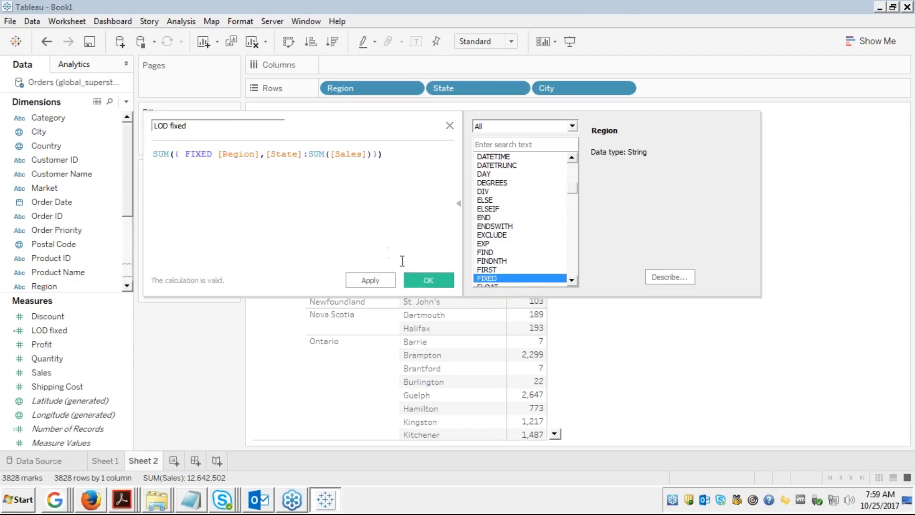
left_click(418, 280)
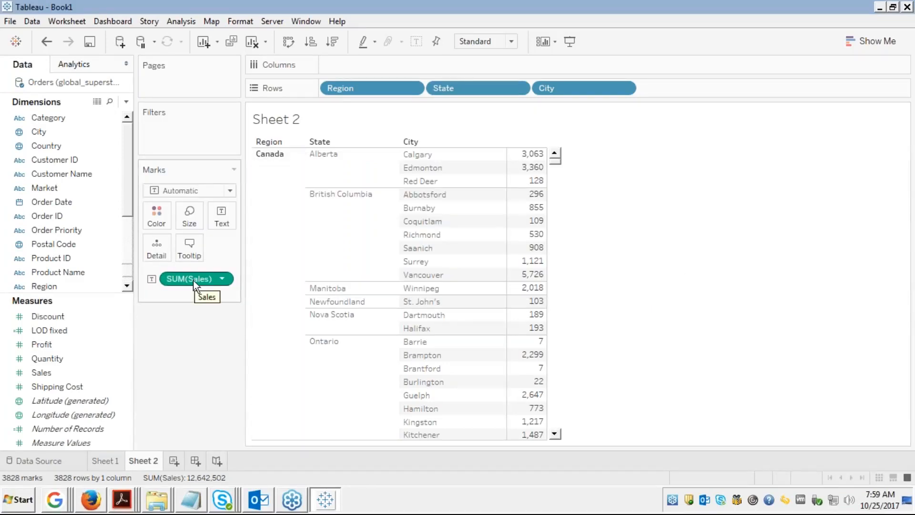
Step: Add the LOD fixed measure to the table alongside Sales
left_click(53, 331)
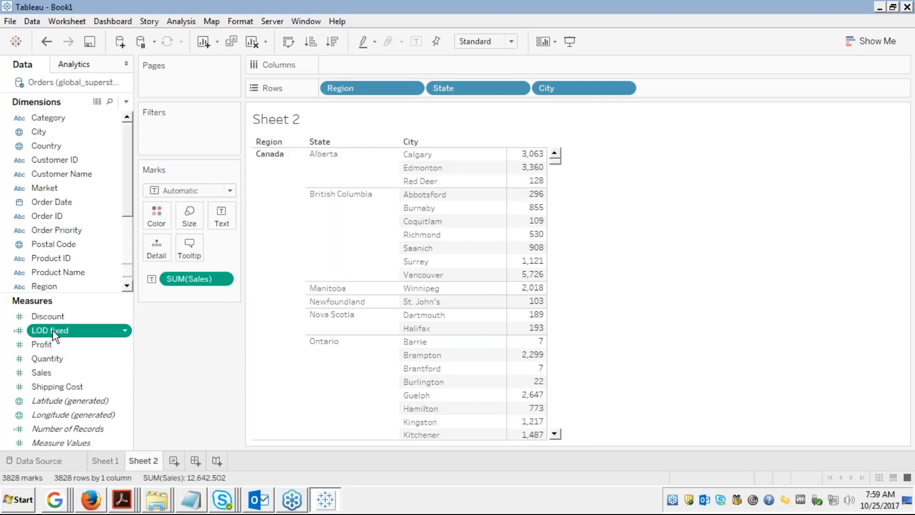
double_click(53, 330)
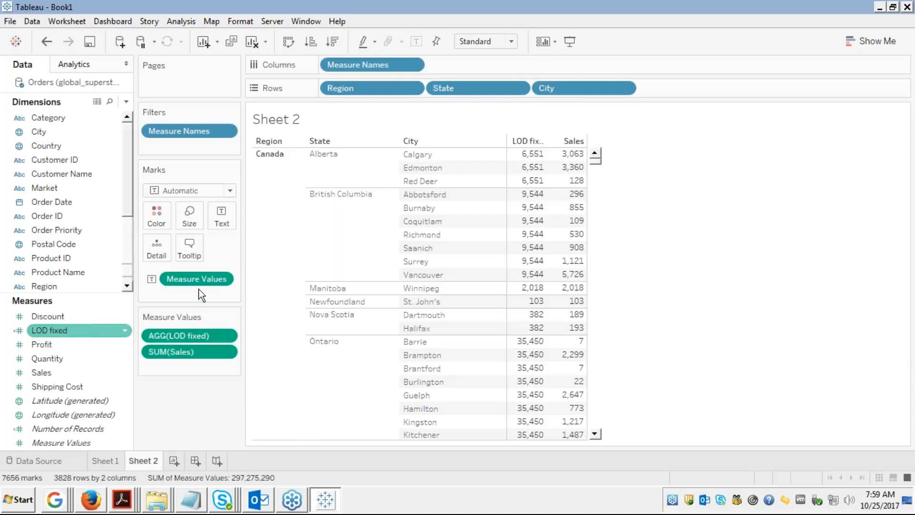
Step: Compare the LOD fixed and Sales values of the cities in Alberta, undoing any accidental exclusion
left_click(274, 169)
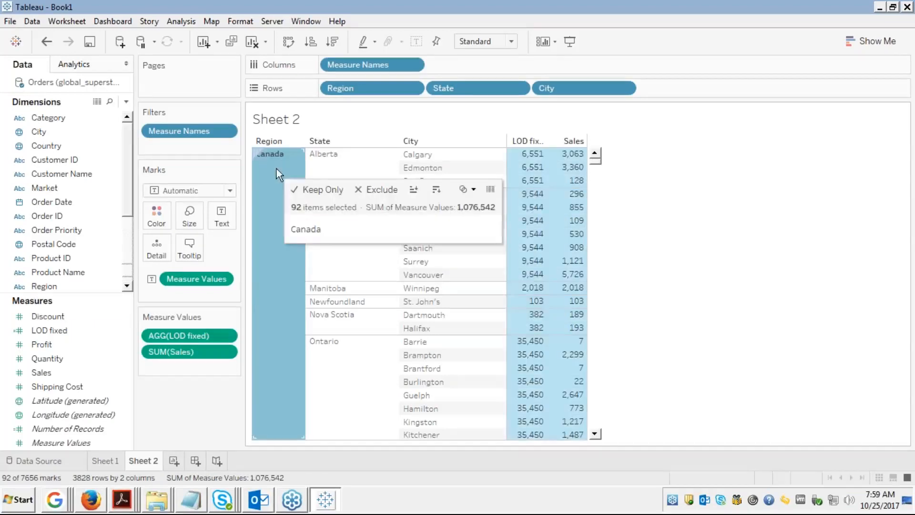
left_click(327, 160)
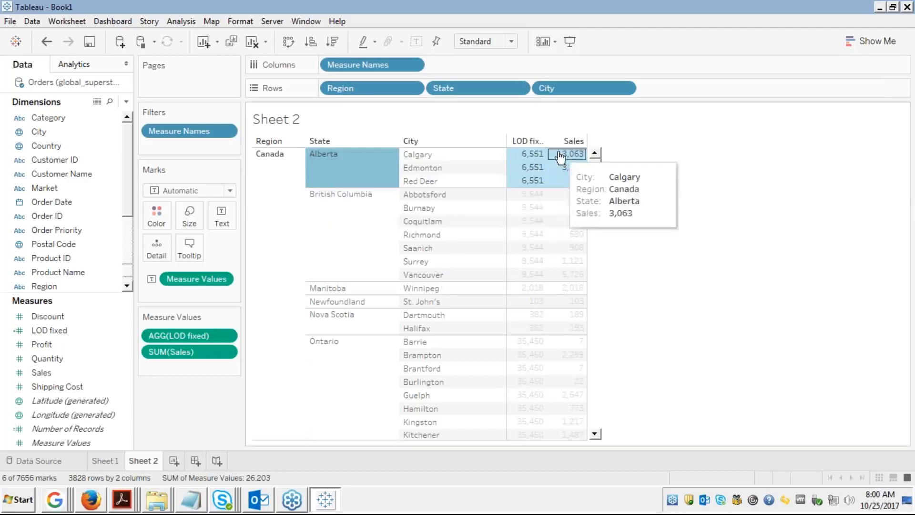
left_click(537, 152)
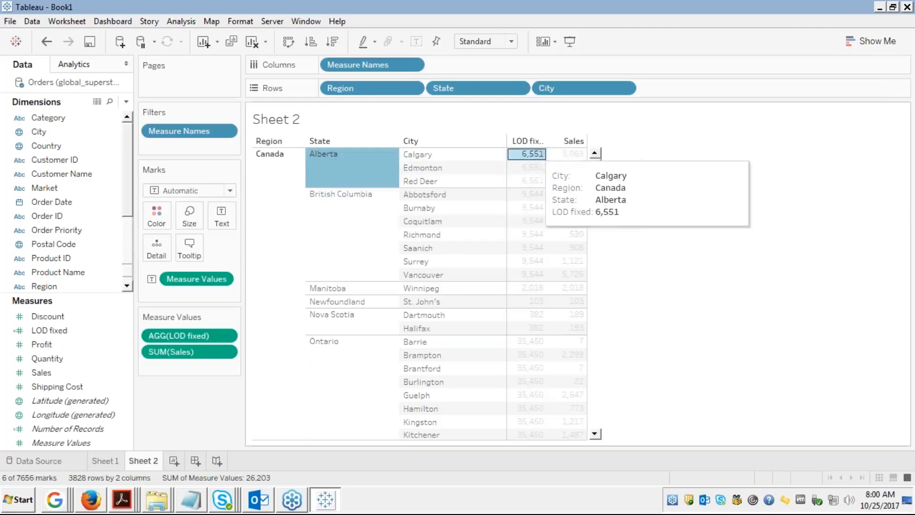
left_click(528, 182)
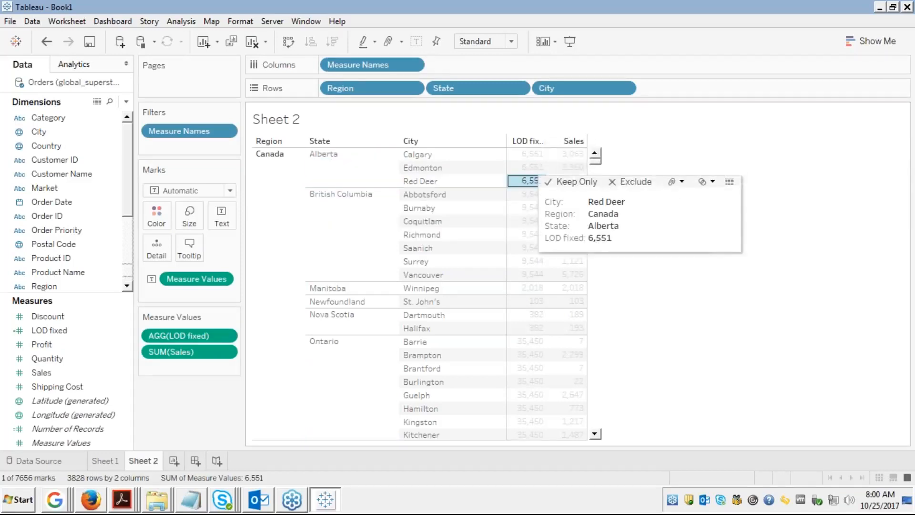
left_click(650, 182)
key("ctrl+z")
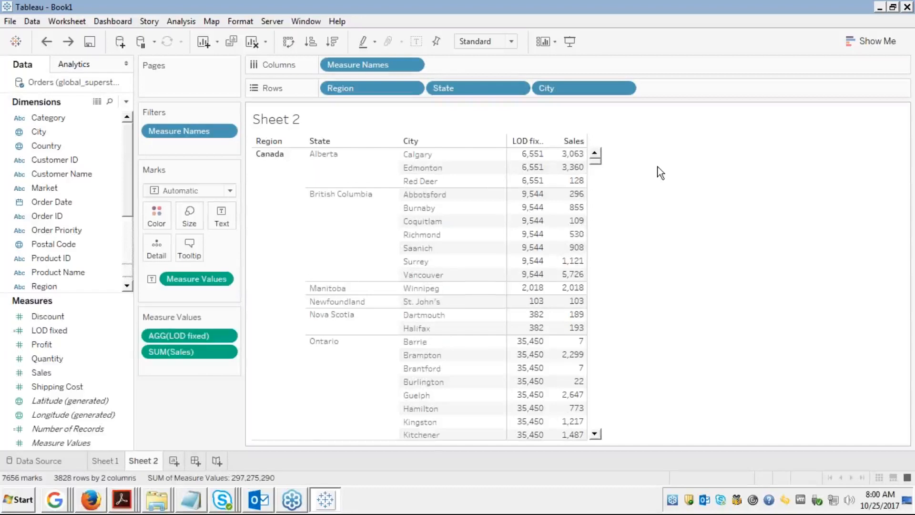
left_click(571, 154)
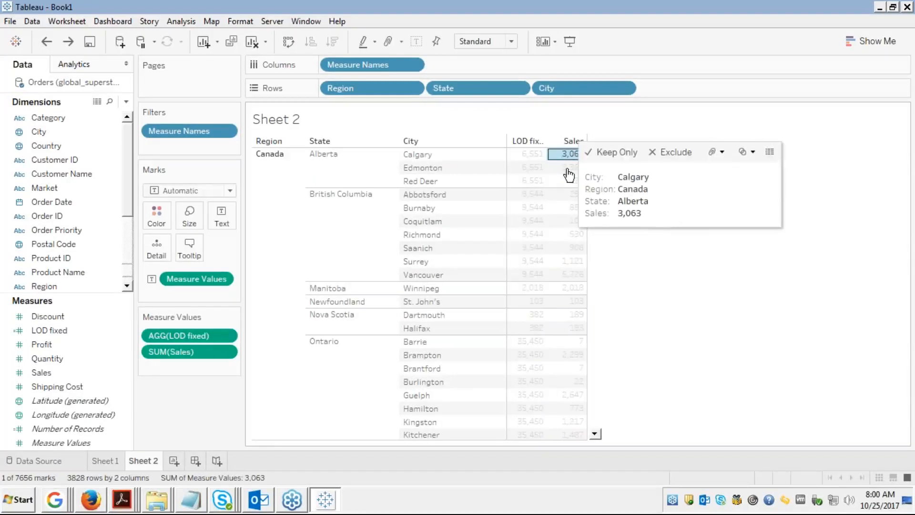
left_click(533, 156)
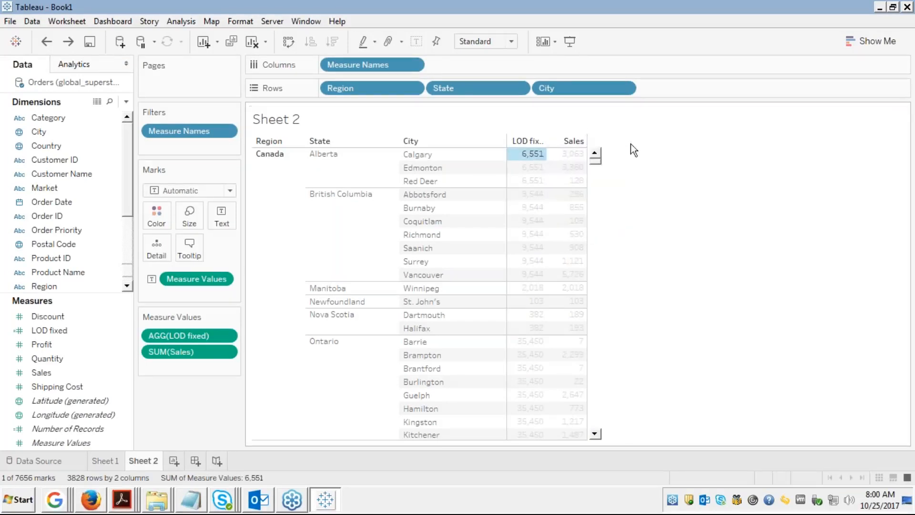
left_click(633, 161)
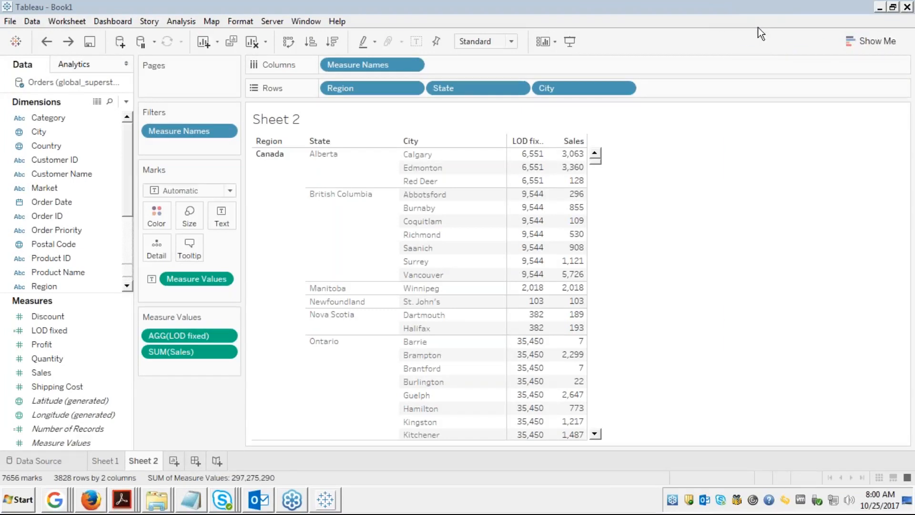
mouse_move(559, 160)
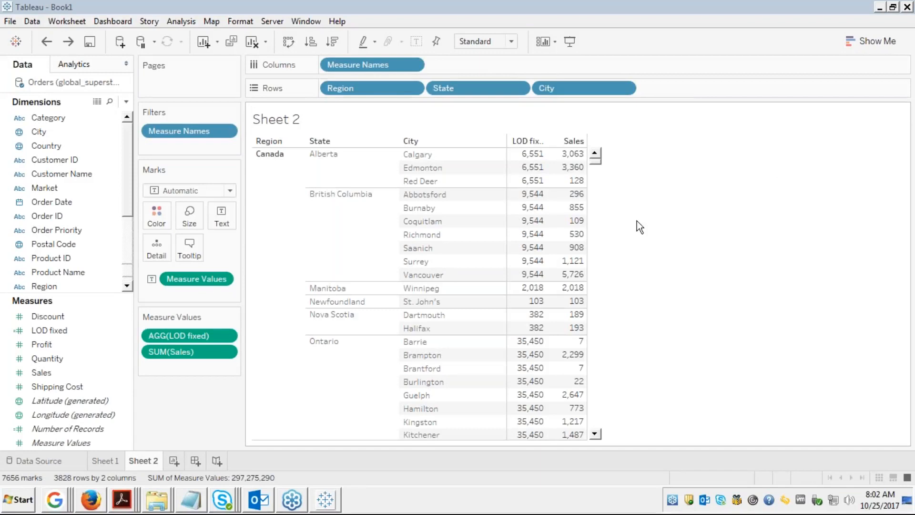
mouse_move(553, 280)
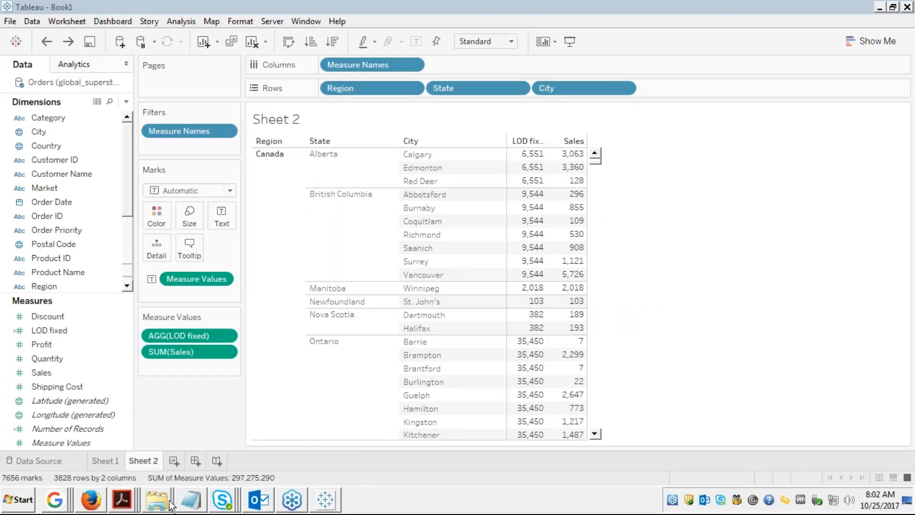
Step: Switch to the course presentation in Firefox and view the Introduction to LOD Expression slide in full screen, leaving full screen again
mouse_move(94, 502)
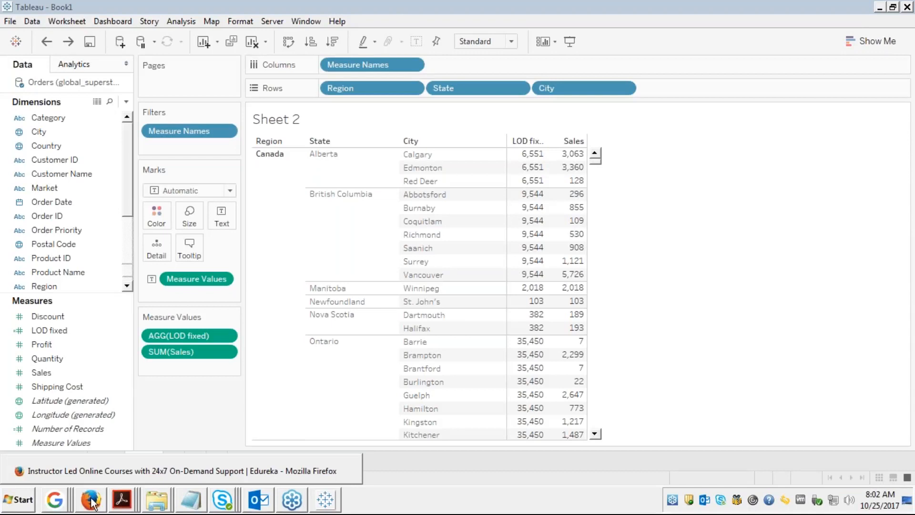
left_click(105, 473)
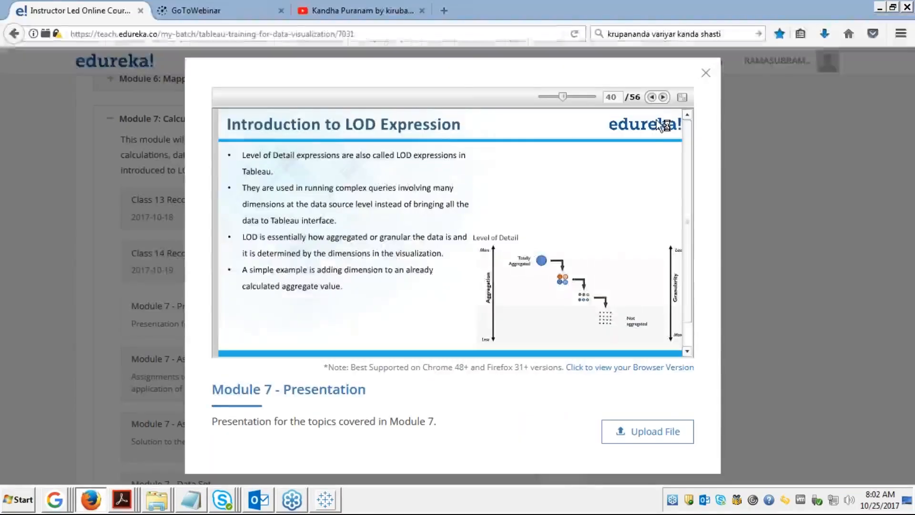
left_click(682, 99)
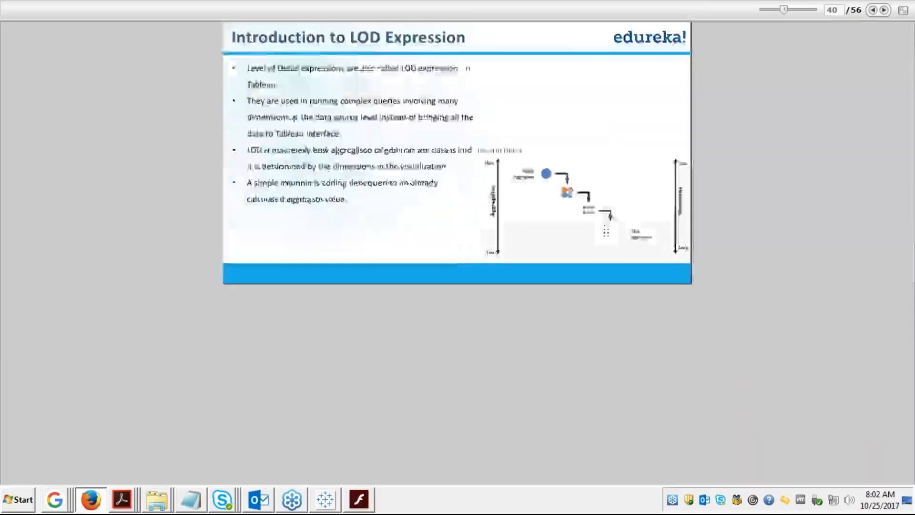
key("Escape")
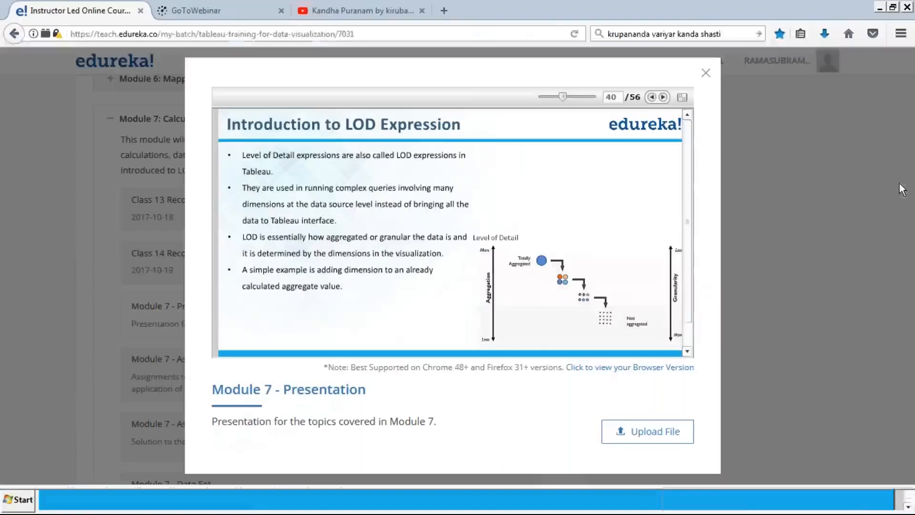
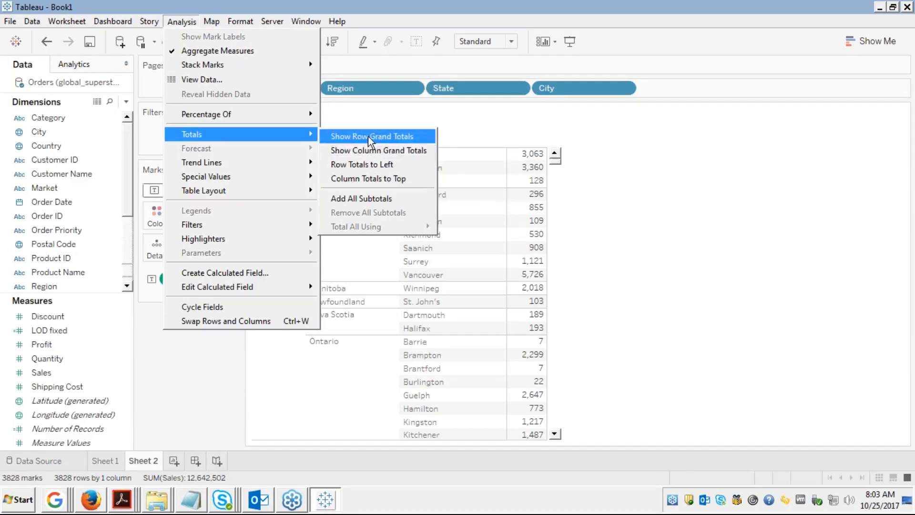
Step: Add all subtotals to the Region, State and City sales table in Tableau
left_click(351, 204)
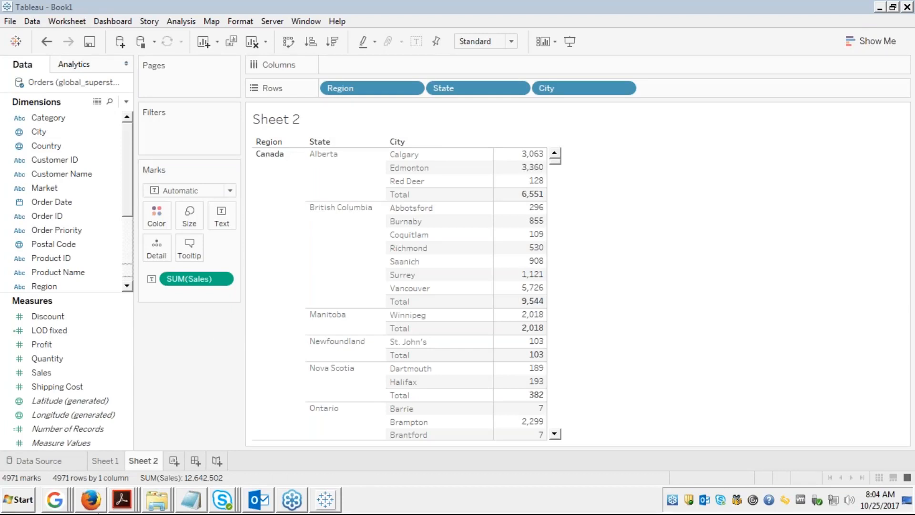
Step: Switch to Firefox and review the LOD expression syntax on slide 41 in full screen
left_click(95, 503)
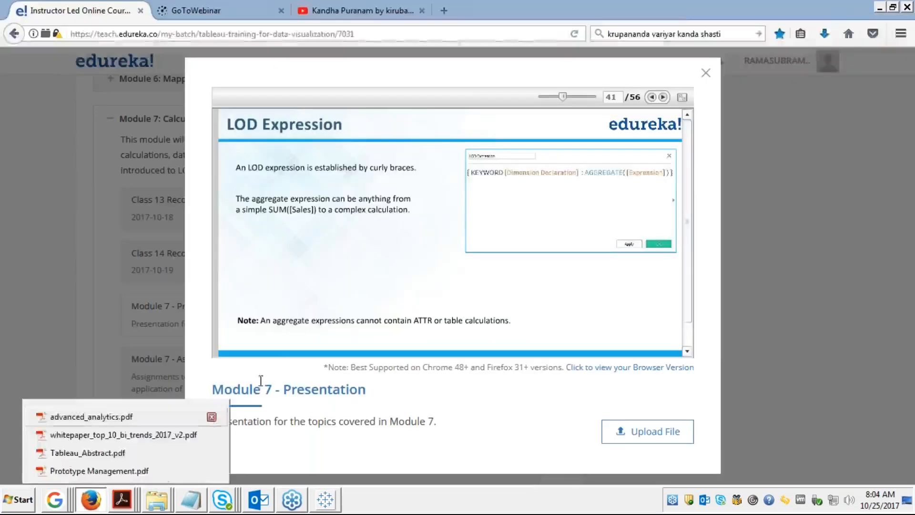
left_click(682, 98)
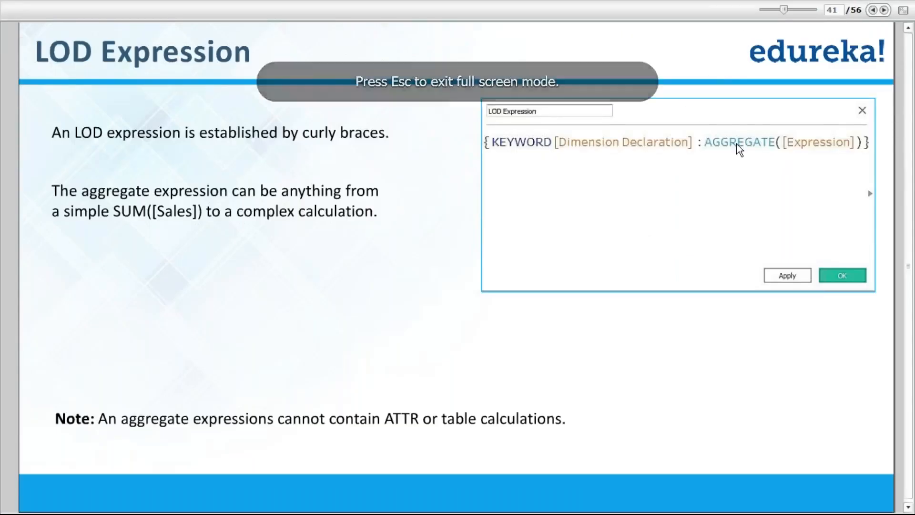
key("Escape")
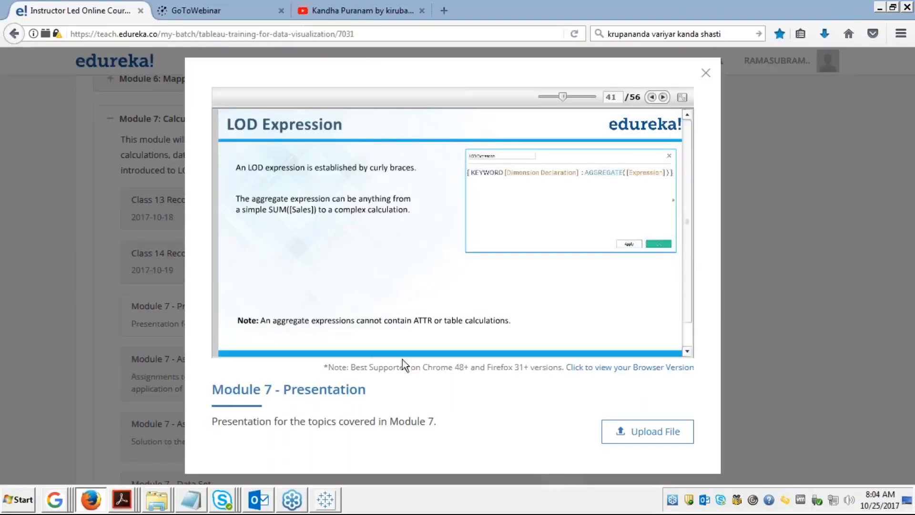
Step: Back in Tableau, change the inner aggregate of LOD fixed to AVG([Sales]) and add the field to the table beside Sales
left_click(325, 499)
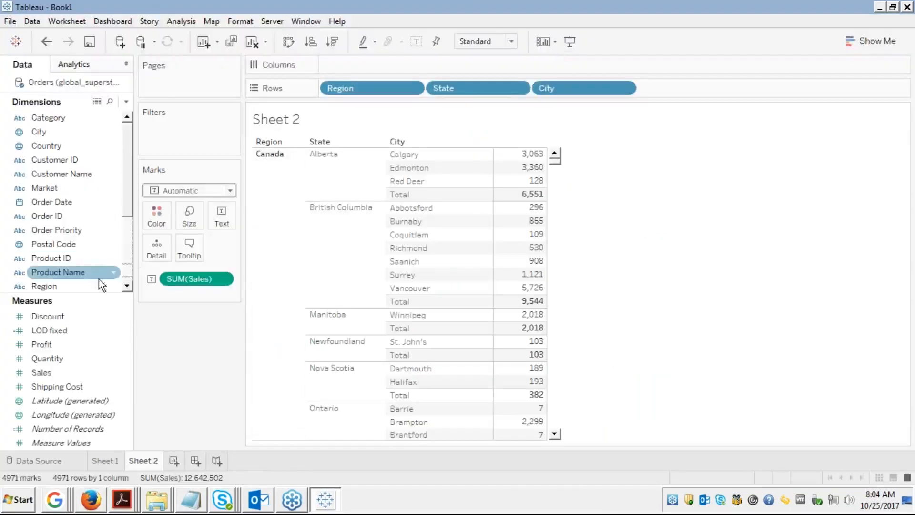
right_click(50, 329)
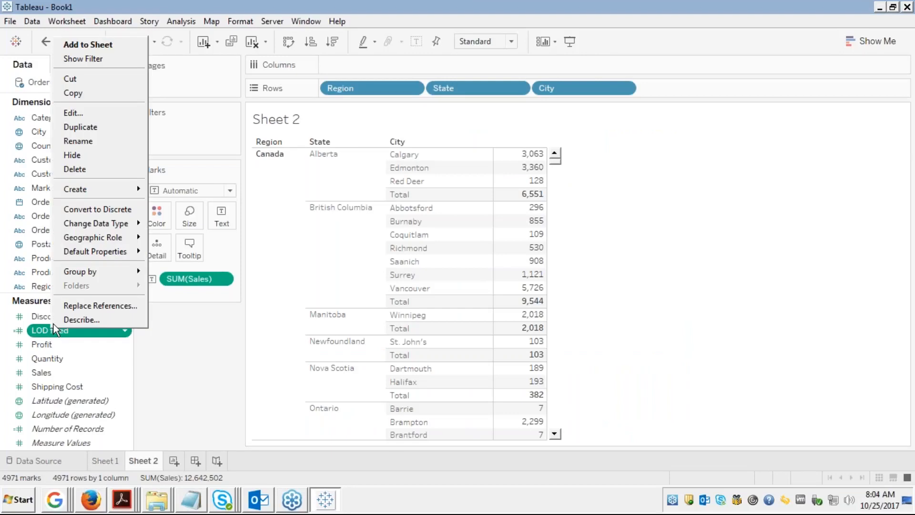
left_click(76, 112)
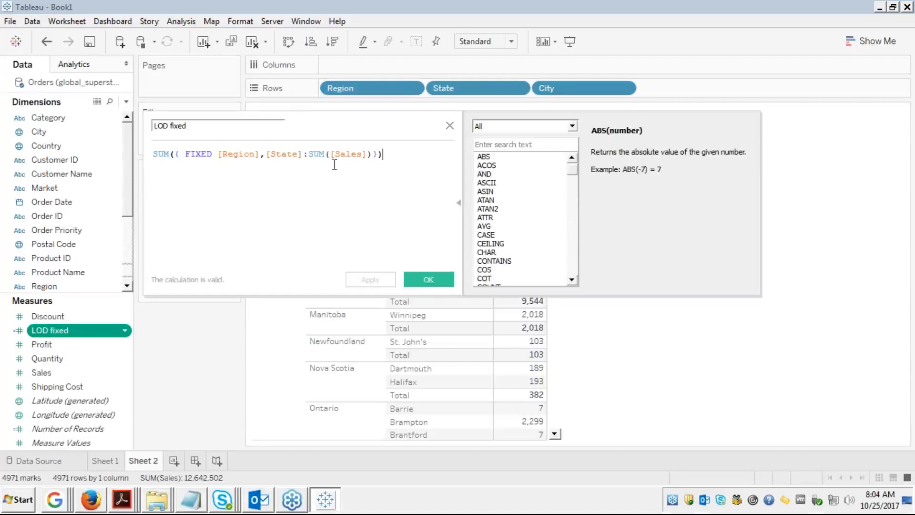
double_click(317, 154)
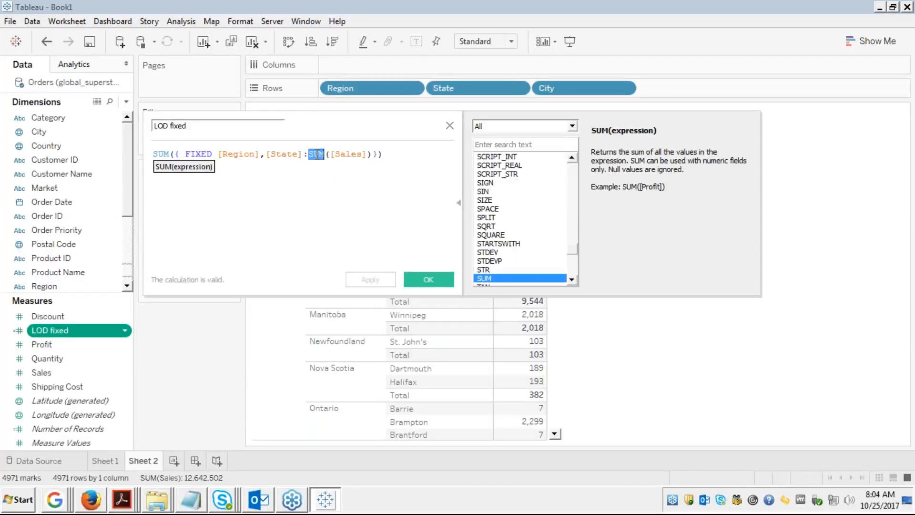
type("a")
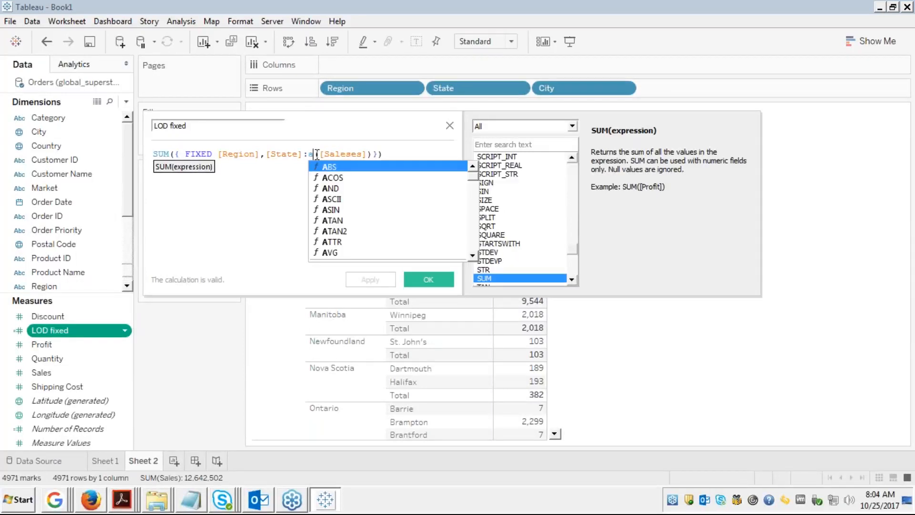
type("vg(")
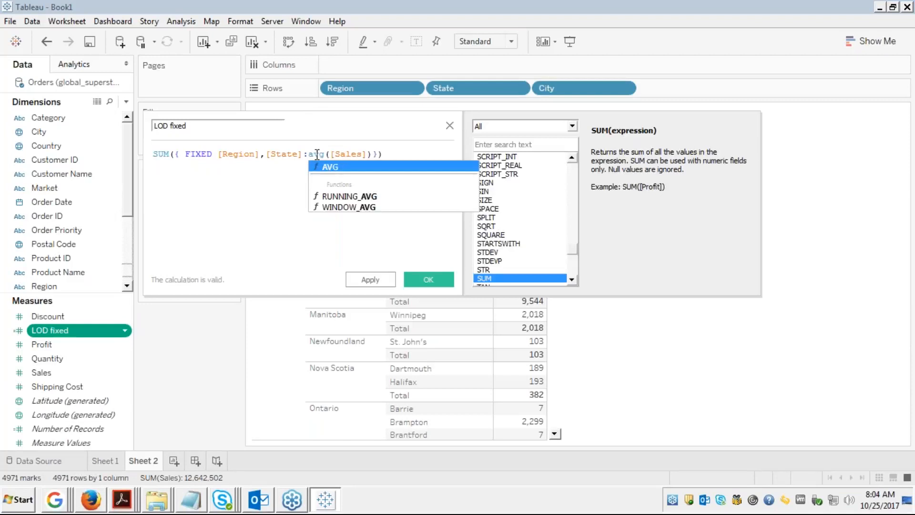
key("Return")
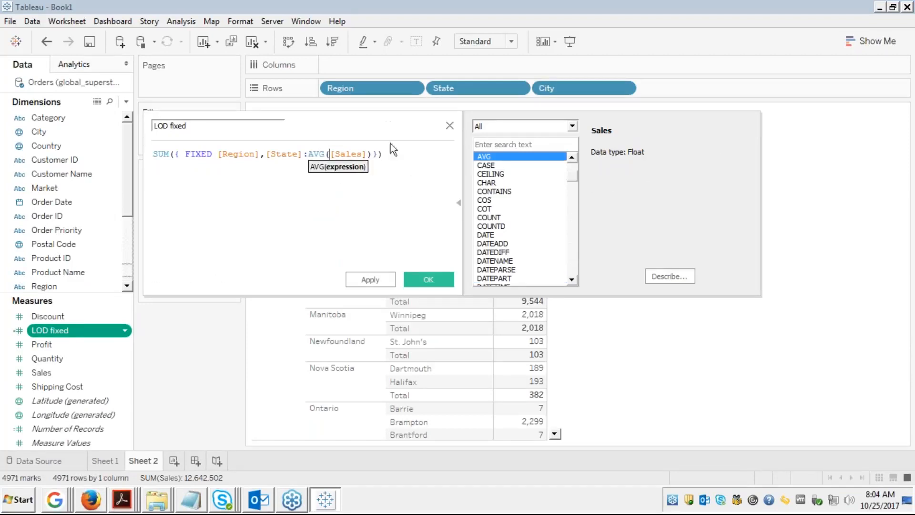
left_click(389, 155)
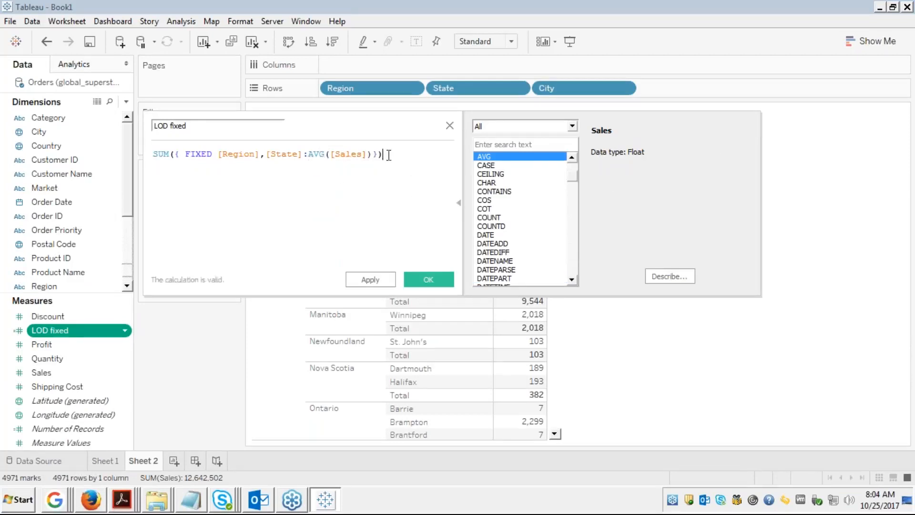
left_click(431, 277)
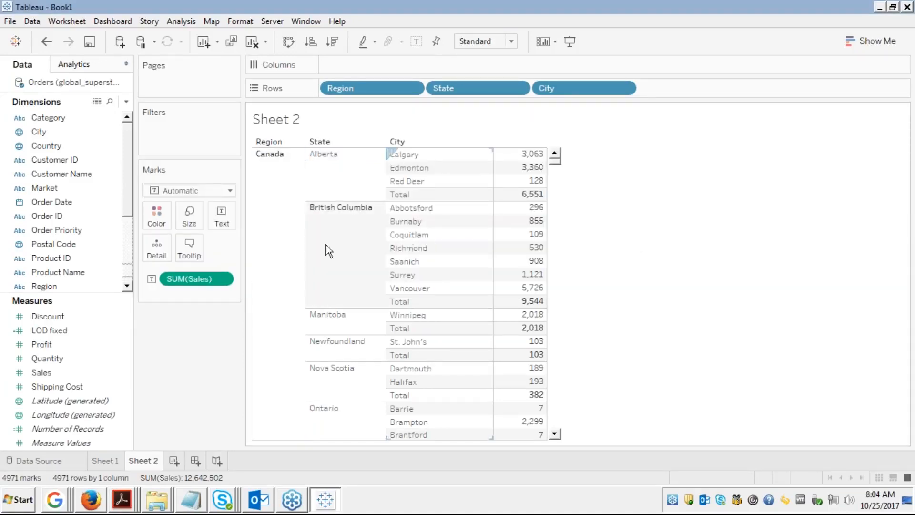
double_click(45, 330)
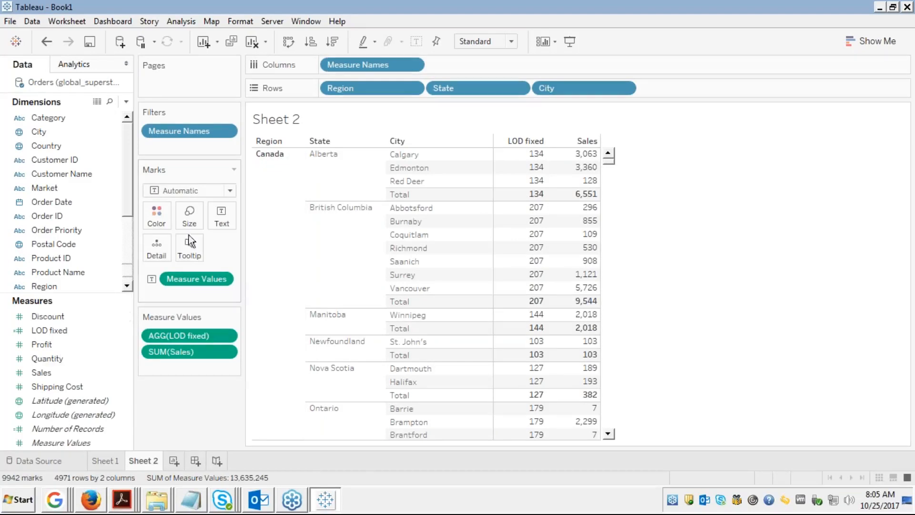
Step: Switch to Firefox and read the full-screen slide describing the FIXED, INCLUDE and EXCLUDE types of LOD expression
mouse_move(91, 499)
left_click(91, 499)
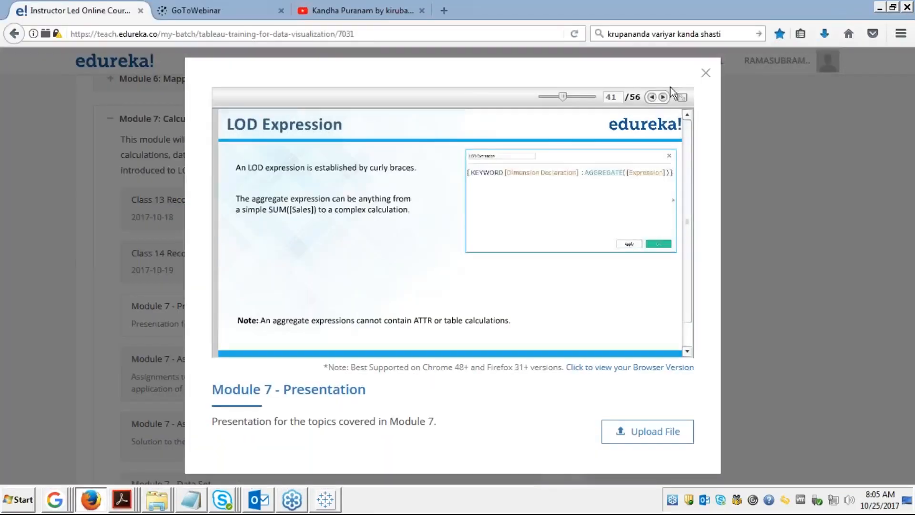
left_click(683, 98)
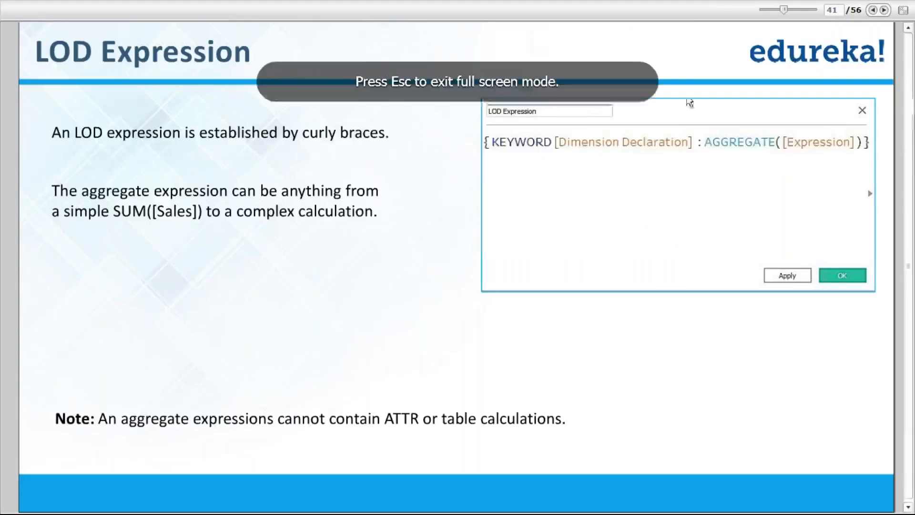
left_click(884, 10)
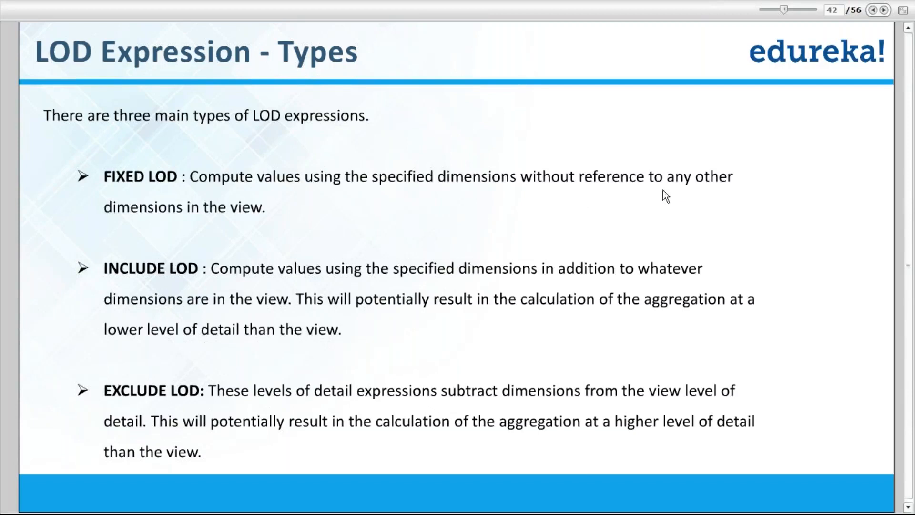
key("alt+Tab")
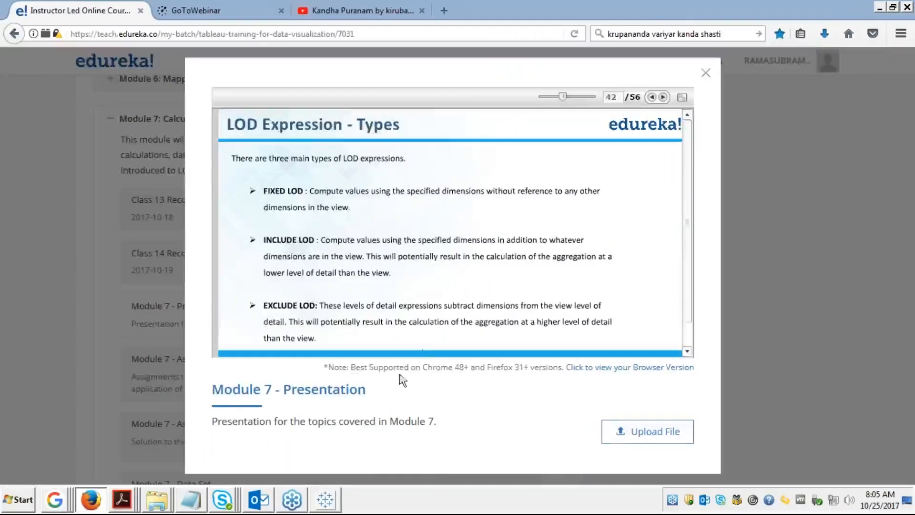
Step: Return to Tableau and remove State from the rows and LOD fixed from the measure values
left_click(327, 499)
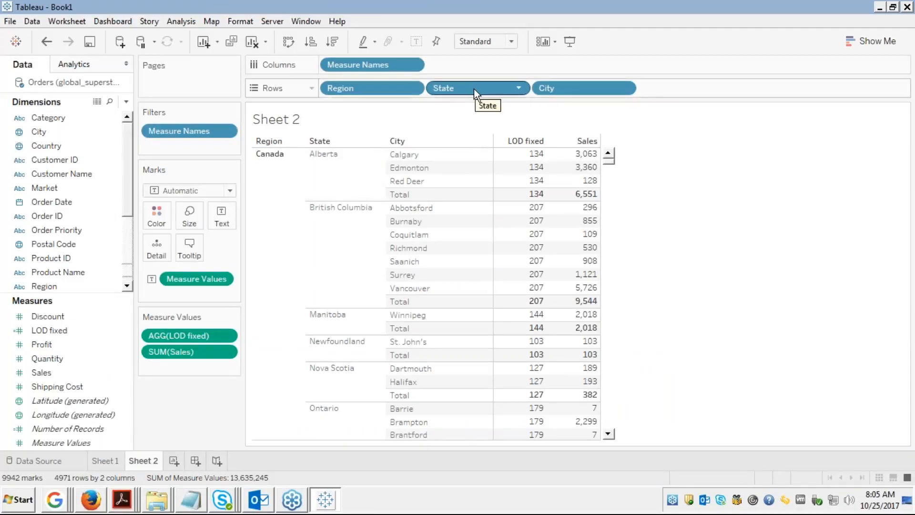
left_click_drag(473, 90, 58, 270)
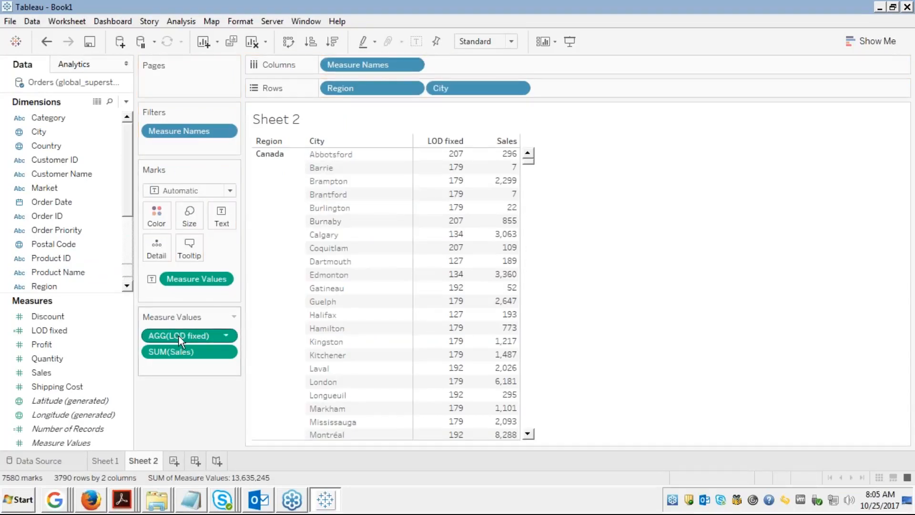
left_click_drag(178, 336, 47, 359)
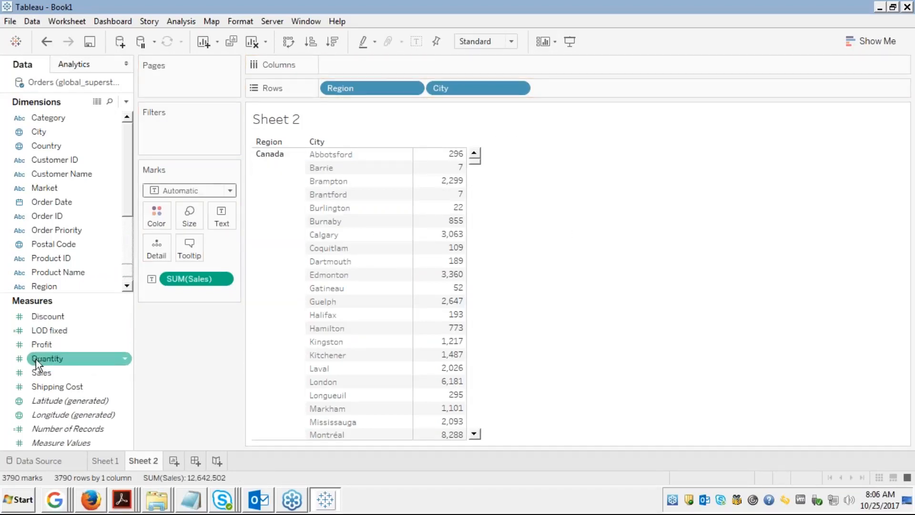
Step: Create a calculated field from Sales and name it LOD INCLUDE
left_click(42, 373)
right_click(42, 373)
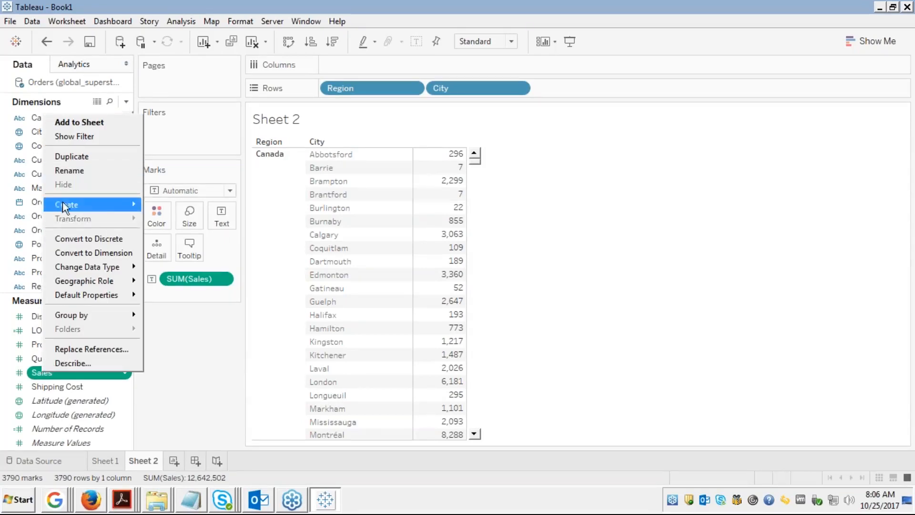
mouse_move(72, 202)
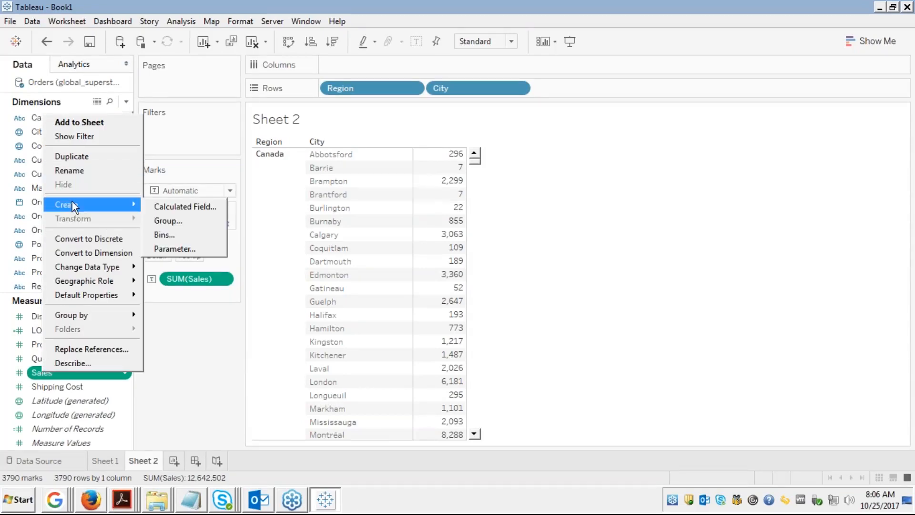
left_click(158, 206)
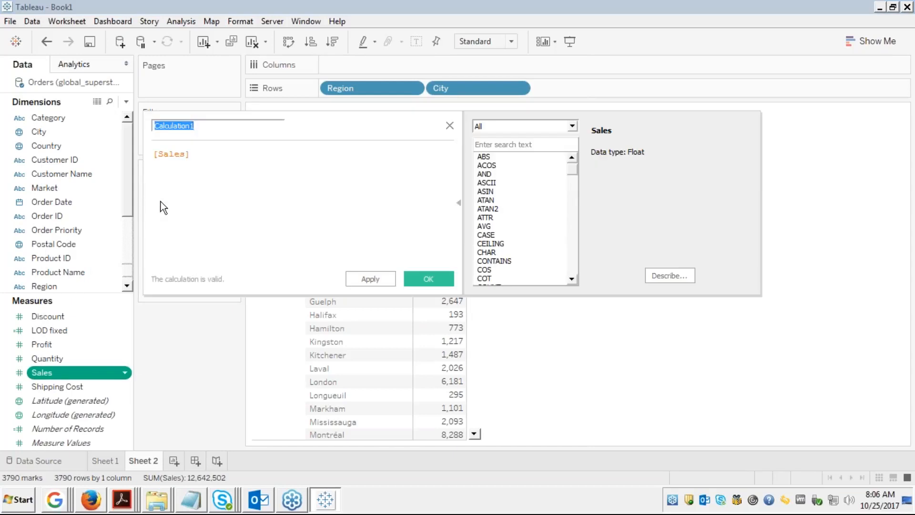
type("LOD INCLUDE")
key("Tab")
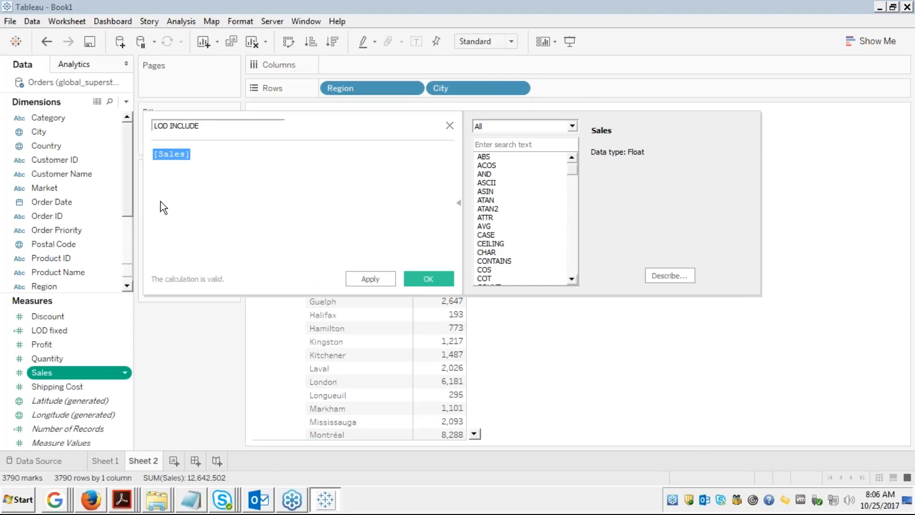
Step: Start the LOD INCLUDE formula with an opening brace and INCLUDE, and wrap [Sales] in a sum() aggregate
key("Left")
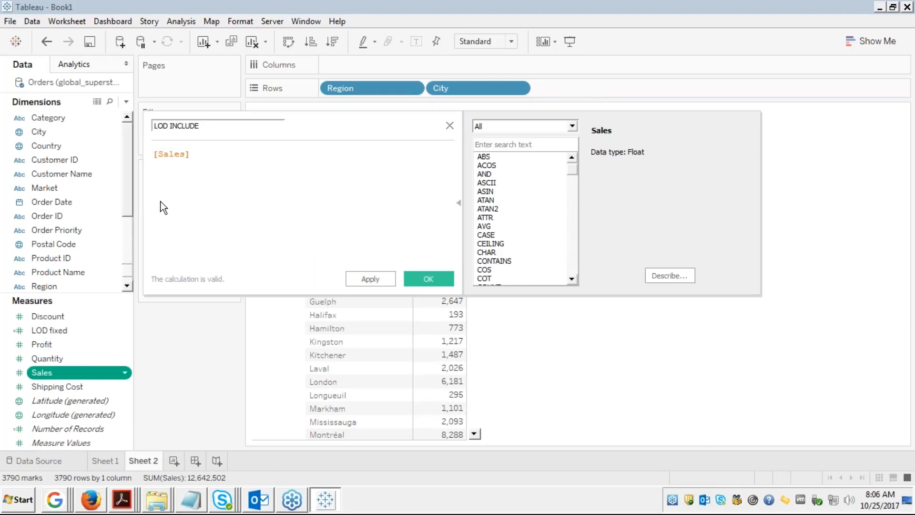
type("{ INCLUDE ")
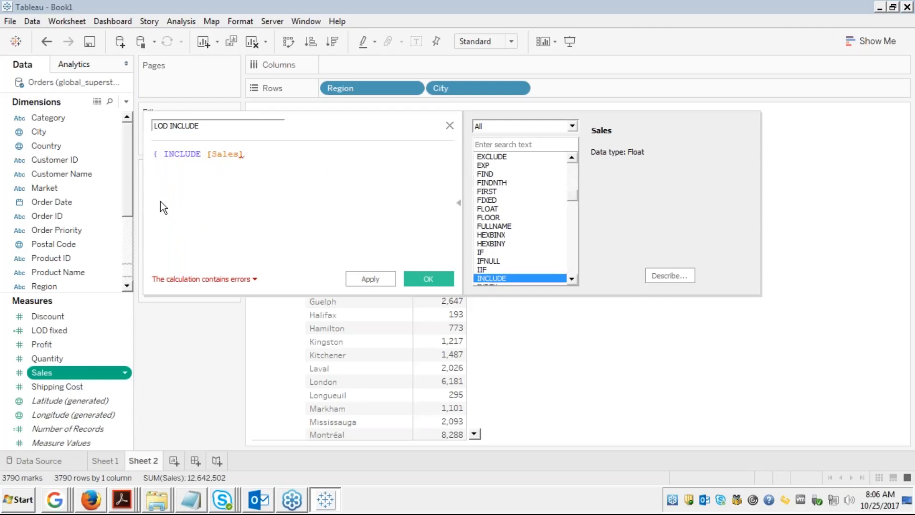
type("sum(")
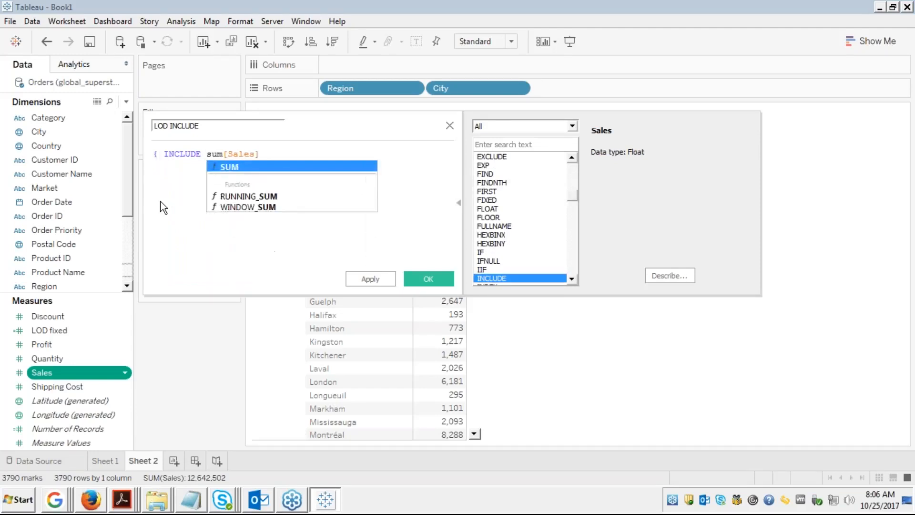
key("Right")
key("Right")
key("Right")
key("Right")
key("Right")
key("Right")
key("Right")
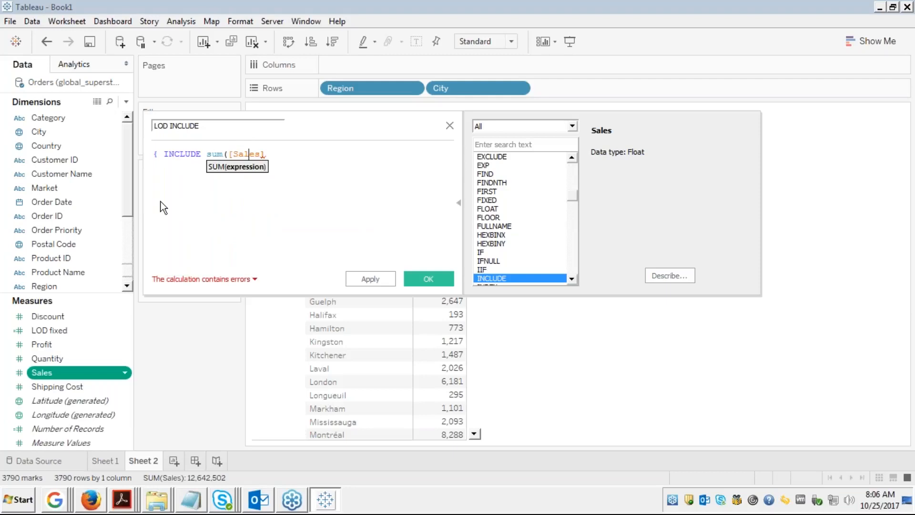
type(",")
type(")")
Step: Insert [State]: before the sum, close the expression as { INCLUDE [State]:sum([Sales])} and save the calculation
key("Left")
key("Left")
key("Left")
key("Left")
key("Left")
key("Left")
key("Left")
key("Left")
key("Left")
key("Left")
key("Left")
key("Left")
type(":")
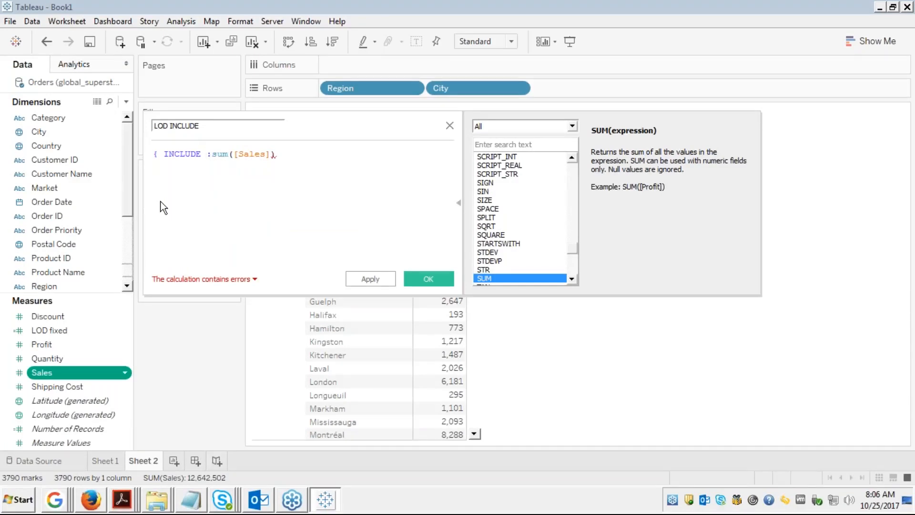
type("st")
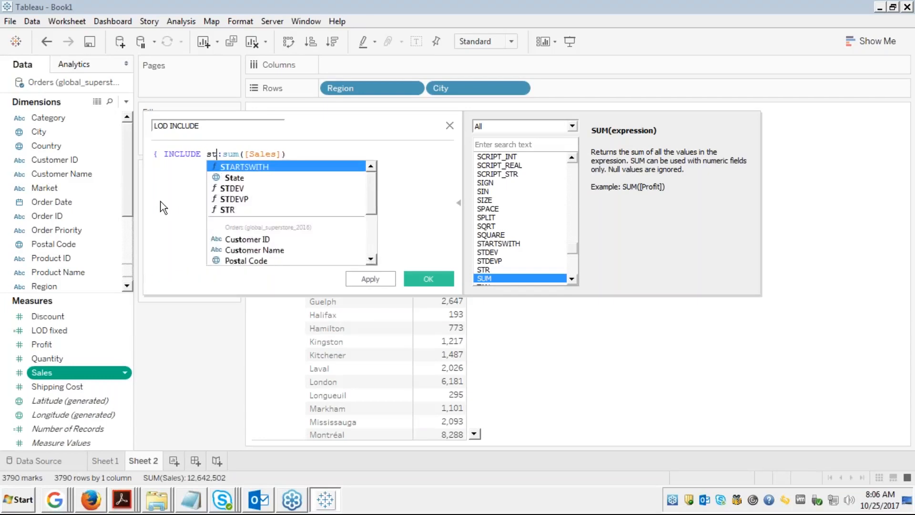
type("a")
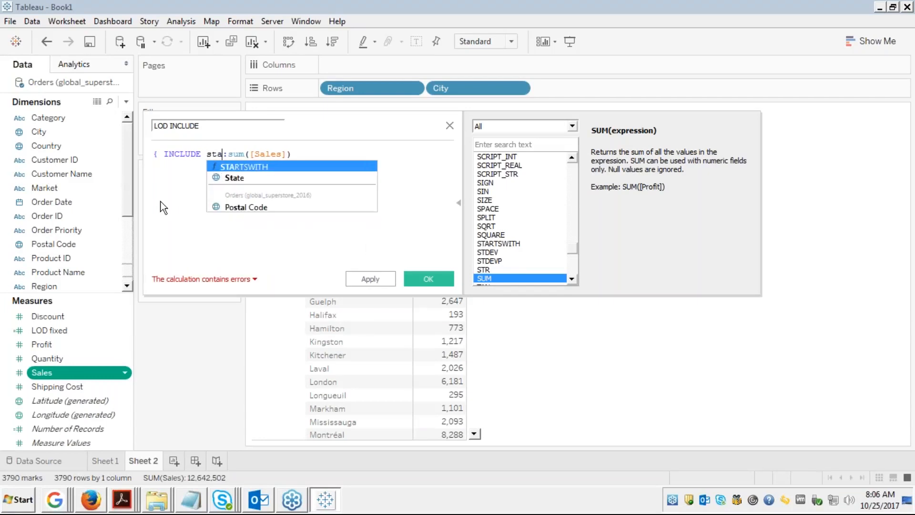
key("Down")
key("Return")
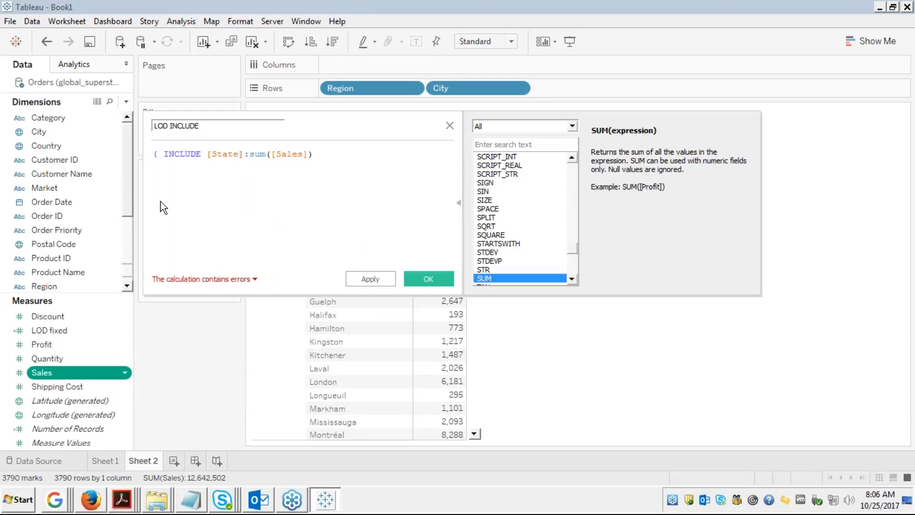
left_click(325, 151)
type("}")
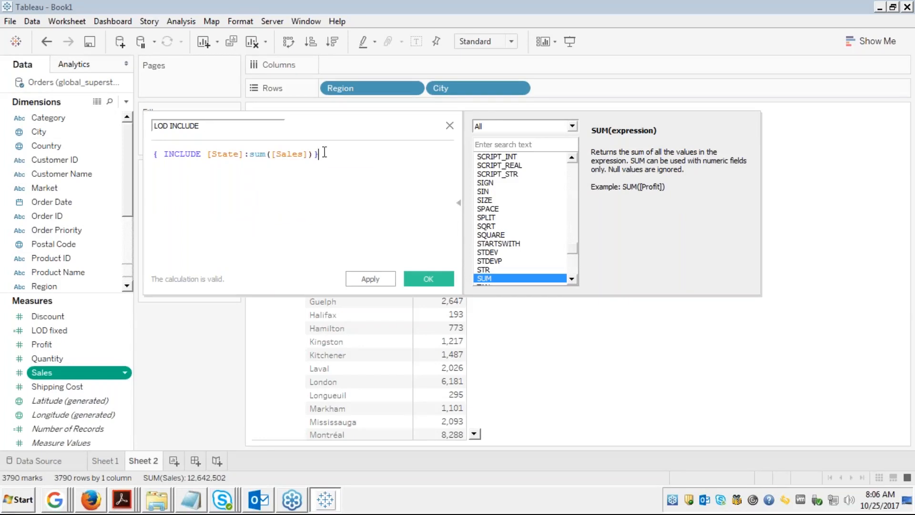
left_click(428, 280)
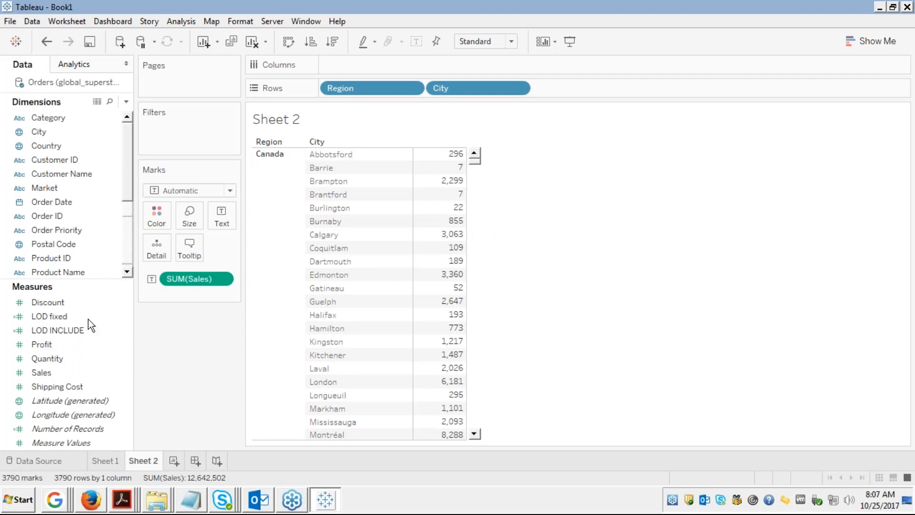
Step: Add LOD INCLUDE to the table beside Sales and remove Region from the rows
left_click(60, 332)
left_click(61, 331)
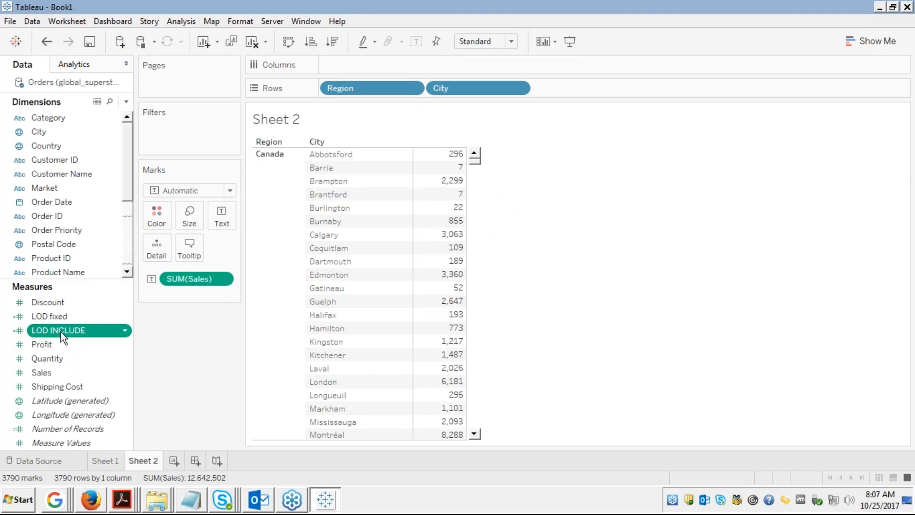
double_click(61, 330)
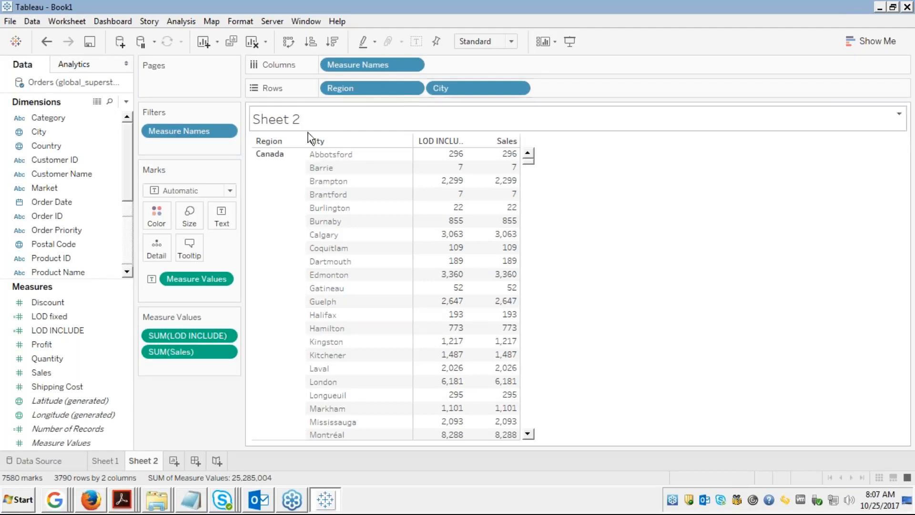
left_click_drag(361, 88, 67, 174)
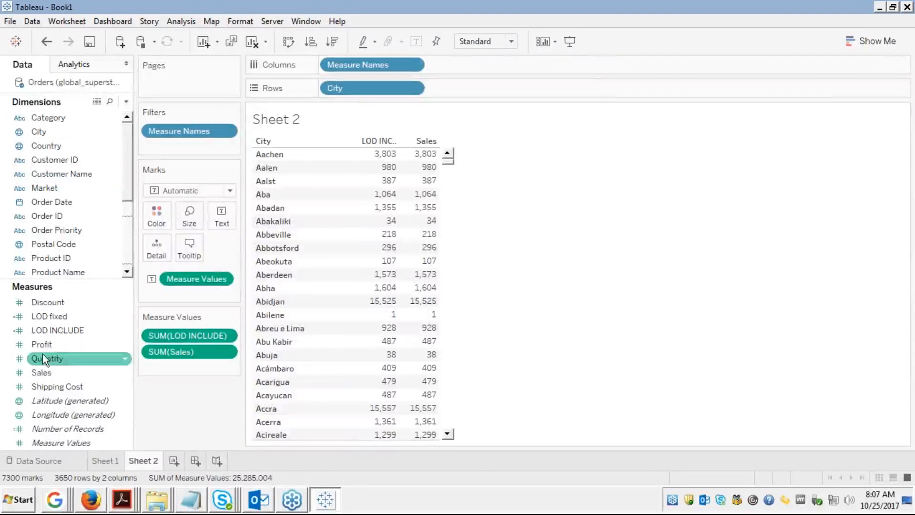
Step: Edit LOD INCLUDE to { INCLUDE [Region],[State]:sum([Sales])} and save it
left_click(59, 329)
right_click(58, 330)
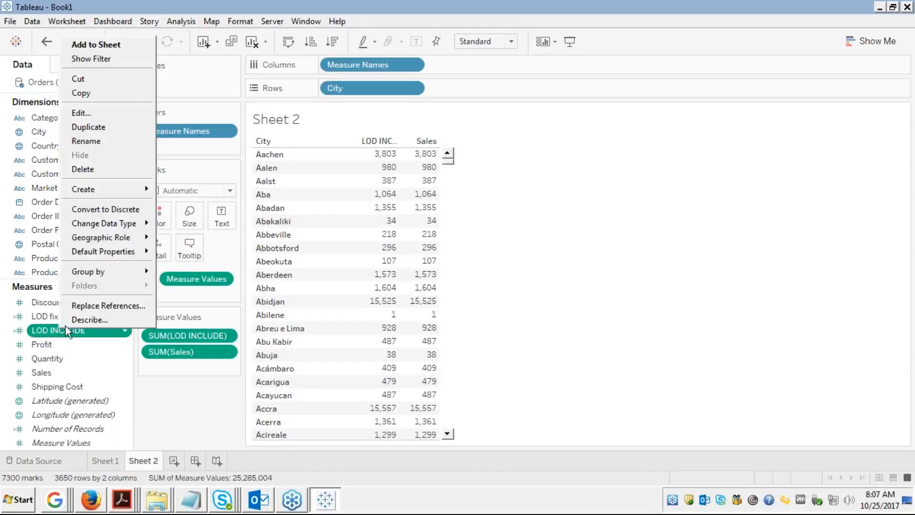
mouse_move(99, 195)
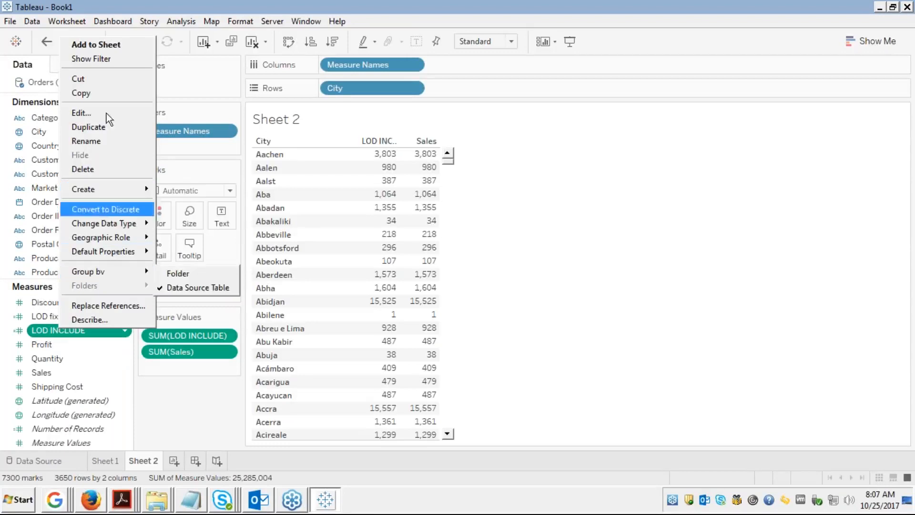
left_click(89, 113)
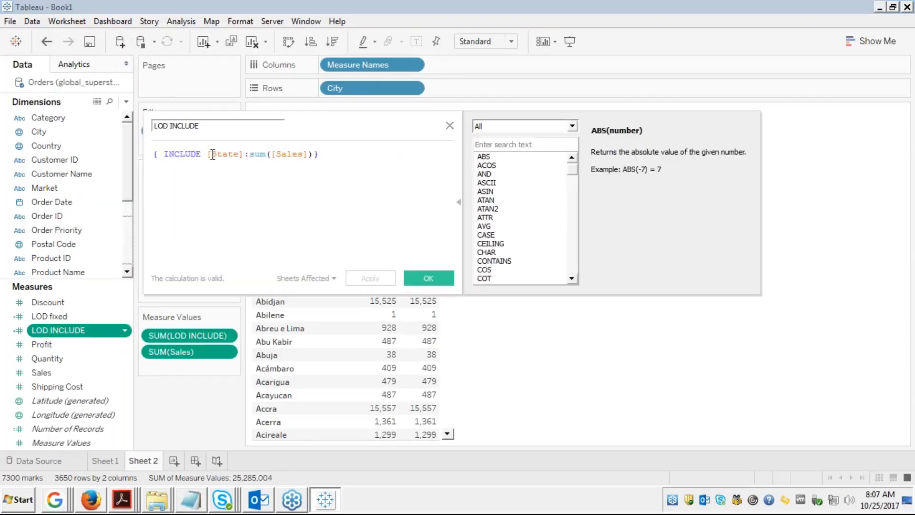
left_click(204, 154)
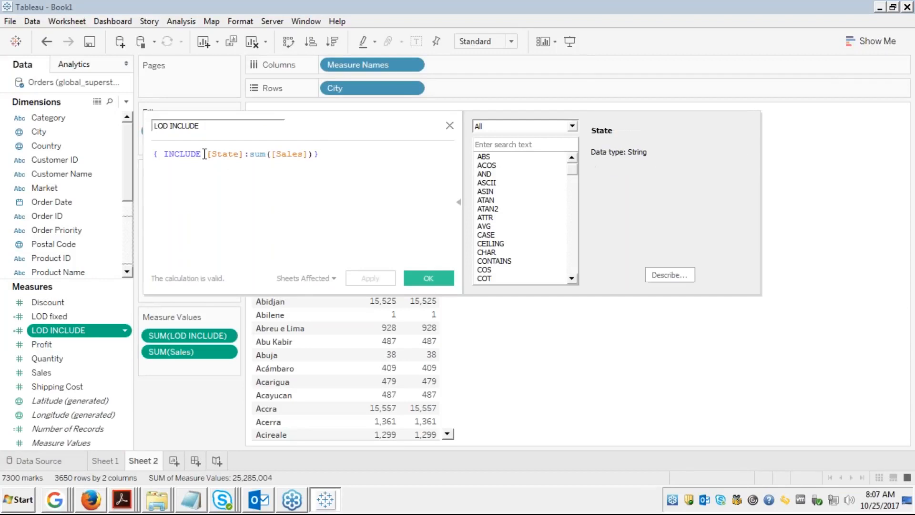
type("region,")
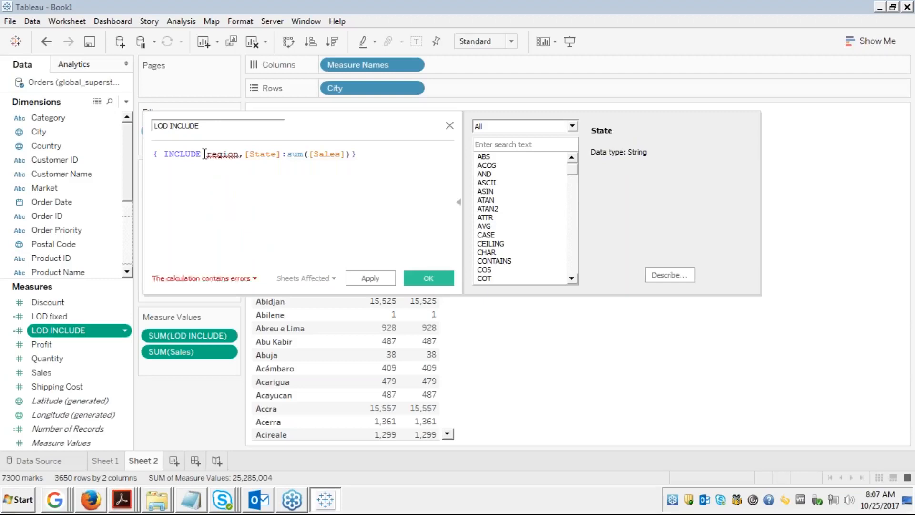
key("BackSpace")
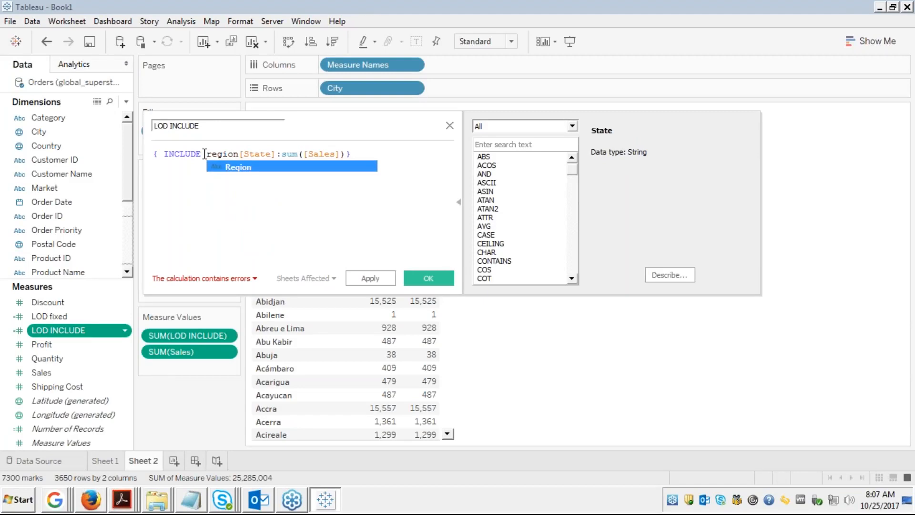
key("Return")
key("End")
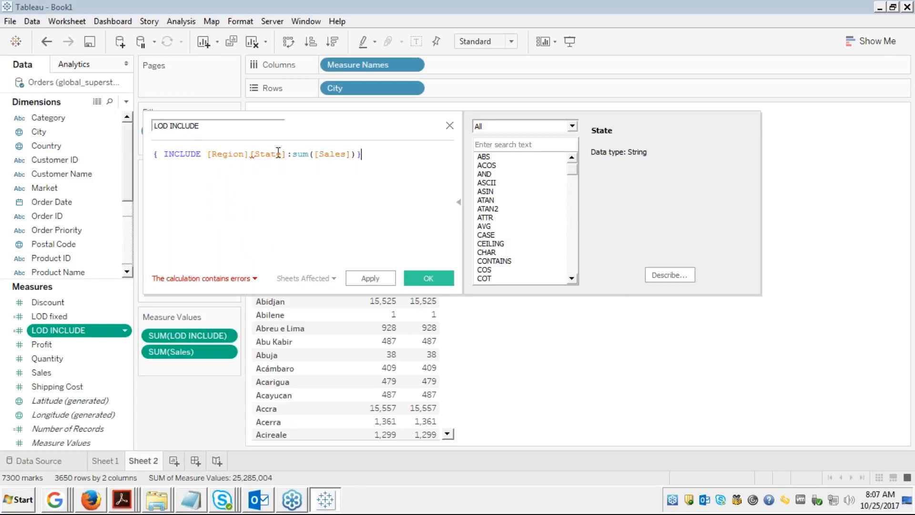
left_click(249, 153)
type(",")
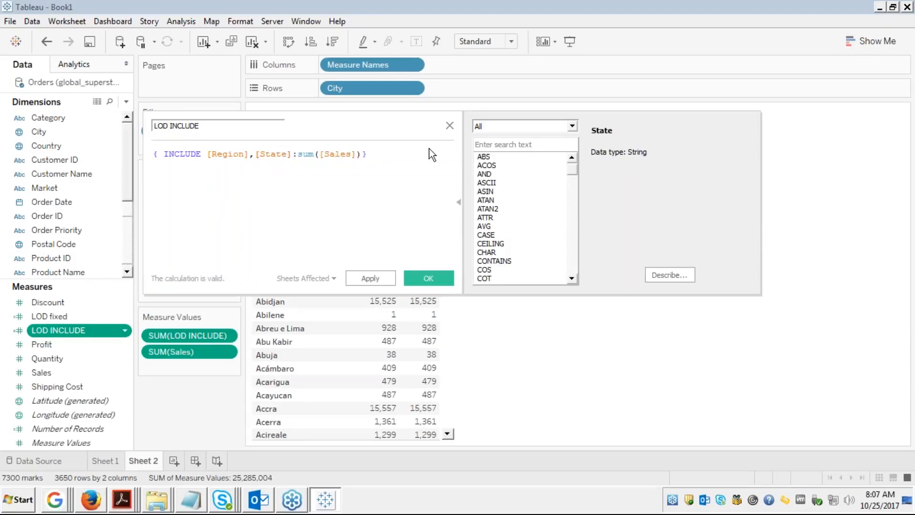
left_click(379, 154)
left_click(424, 281)
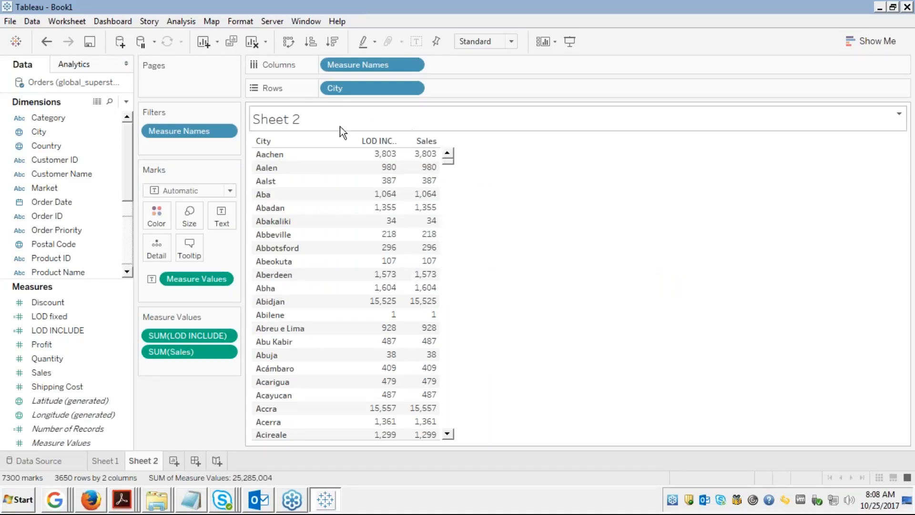
Step: Remove Sales and City from the view and break the remaining LOD INCLUDE measure down by Market in the rows
left_click_drag(179, 354, 111, 356)
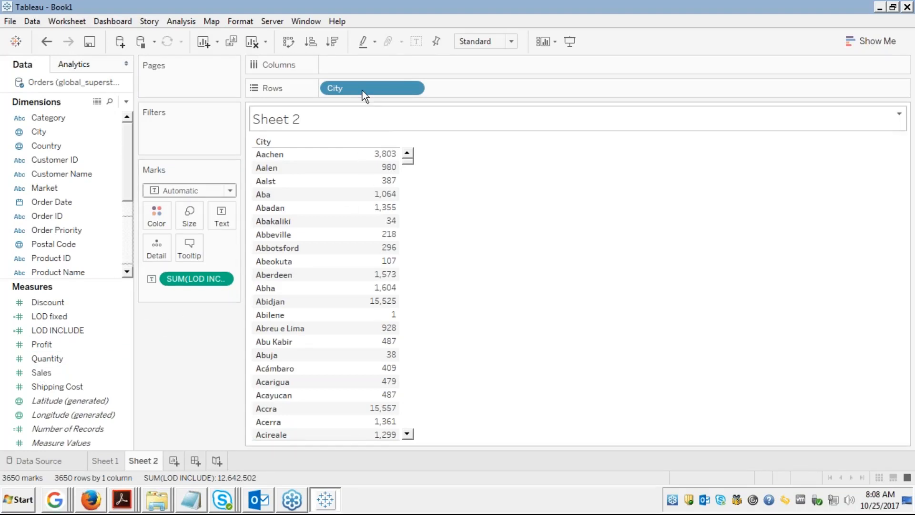
left_click_drag(361, 89, 93, 183)
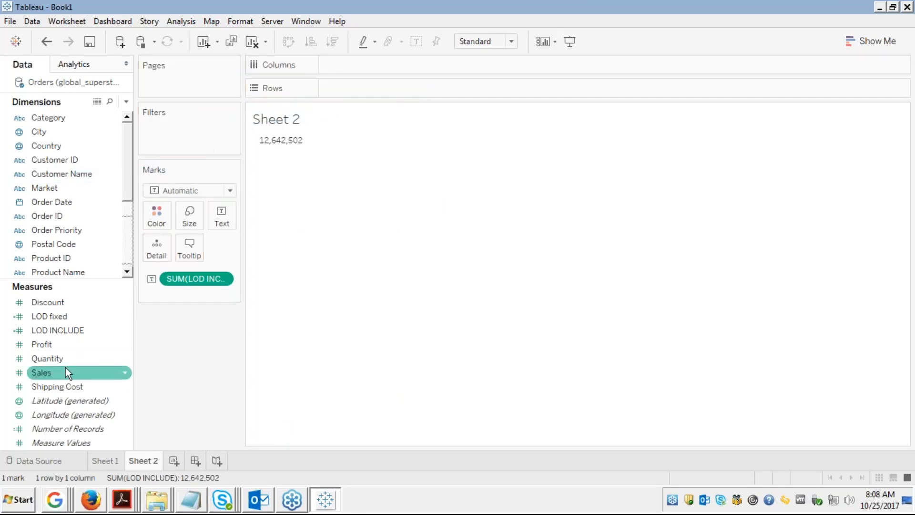
left_click(46, 188)
left_click_drag(45, 187, 336, 88)
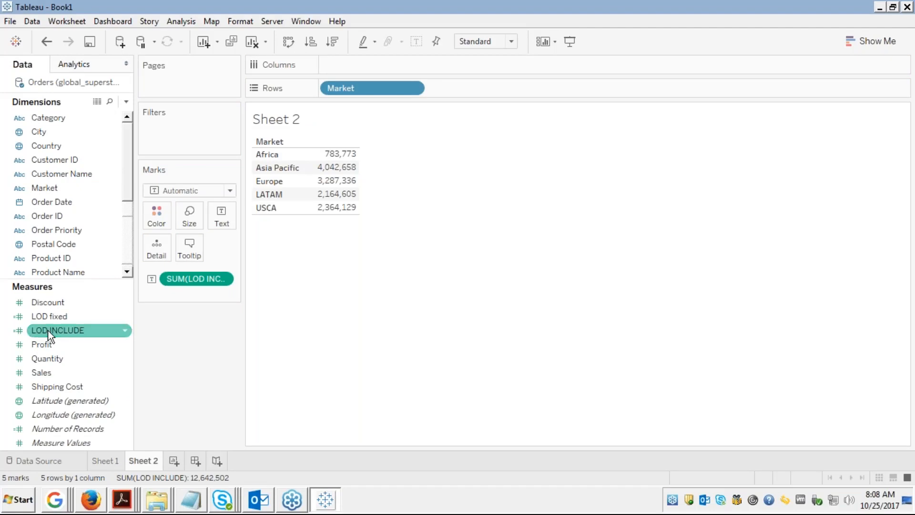
Step: Place LOD INCLUDE on the text mark and add Sales to the Market table for comparison
left_click(77, 330)
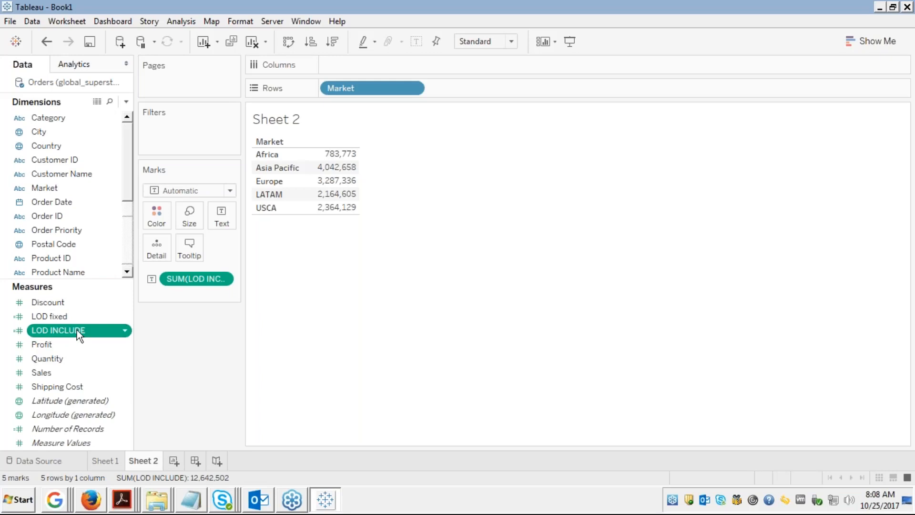
left_click_drag(76, 330, 217, 226)
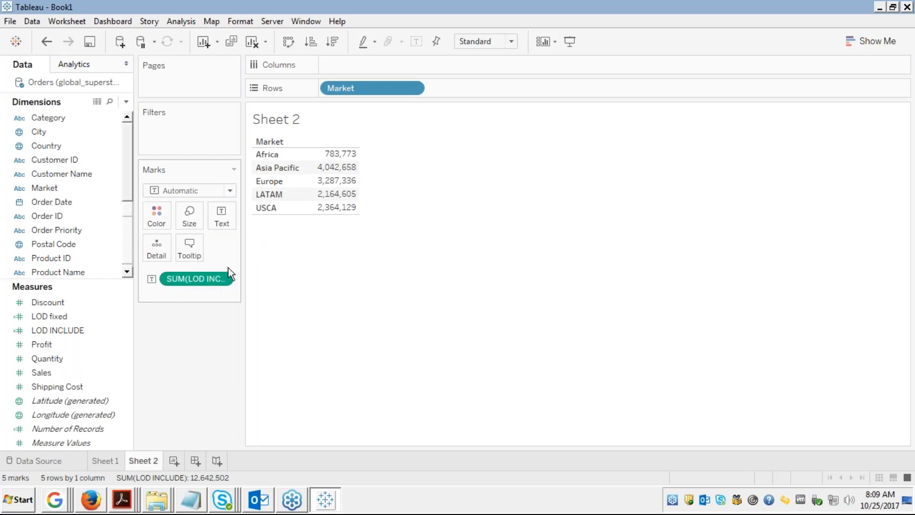
double_click(36, 373)
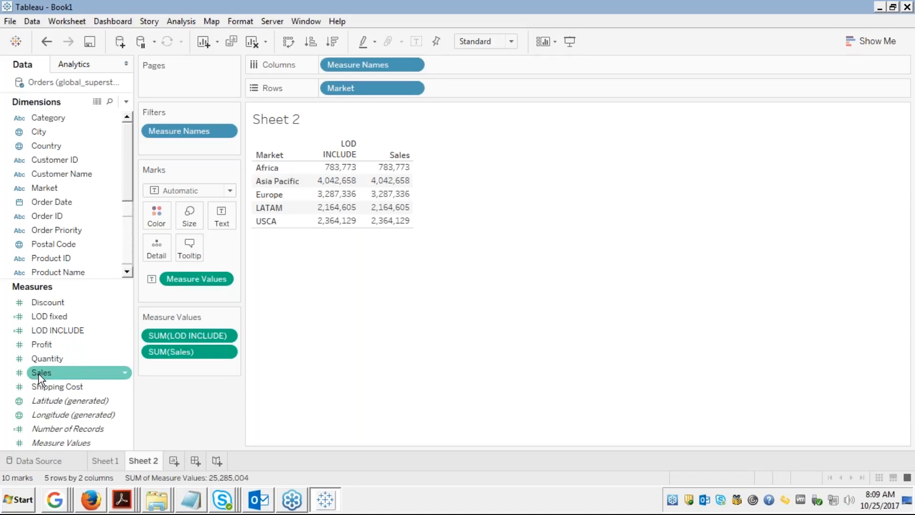
mouse_move(352, 196)
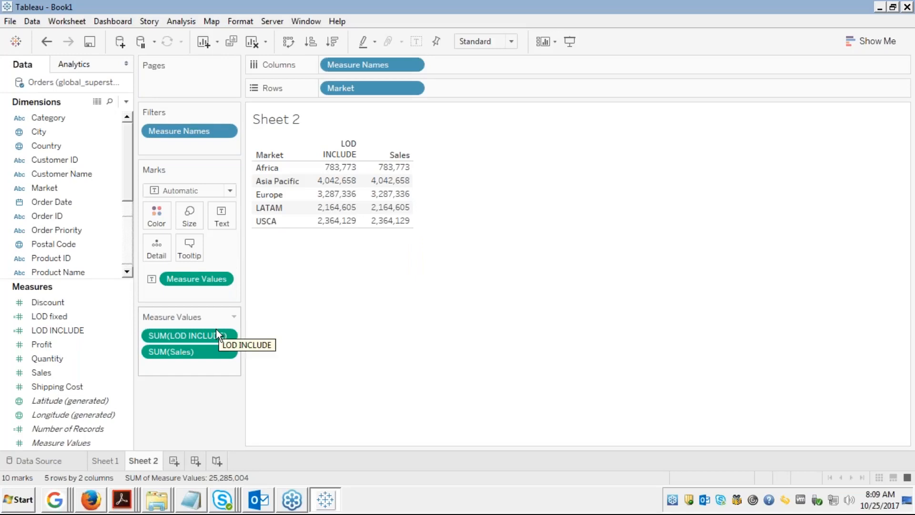
Step: Open the LOD INCLUDE calculation for editing and replace its INCLUDE keyword with exclude
right_click(68, 330)
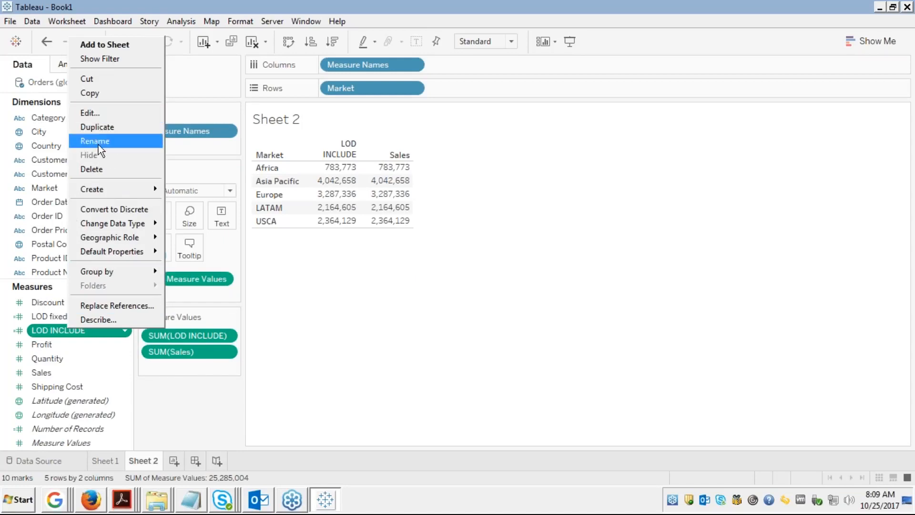
left_click(96, 114)
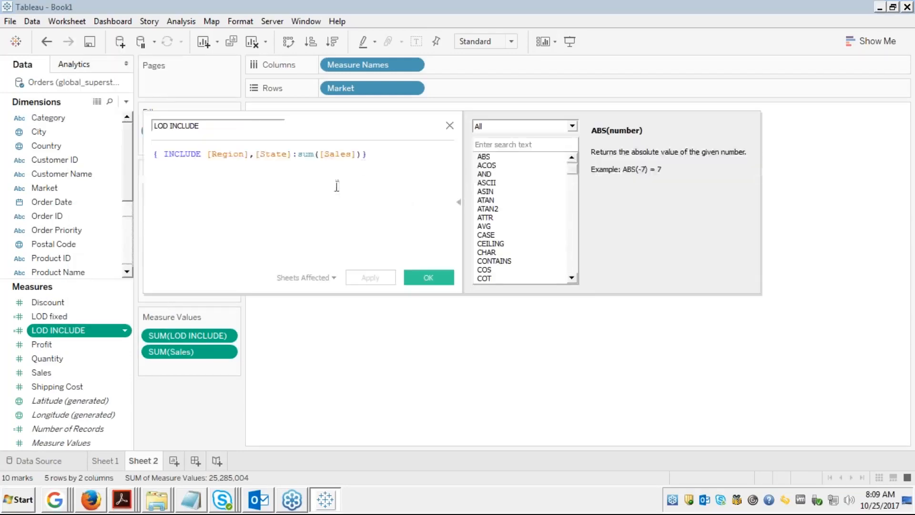
double_click(191, 155)
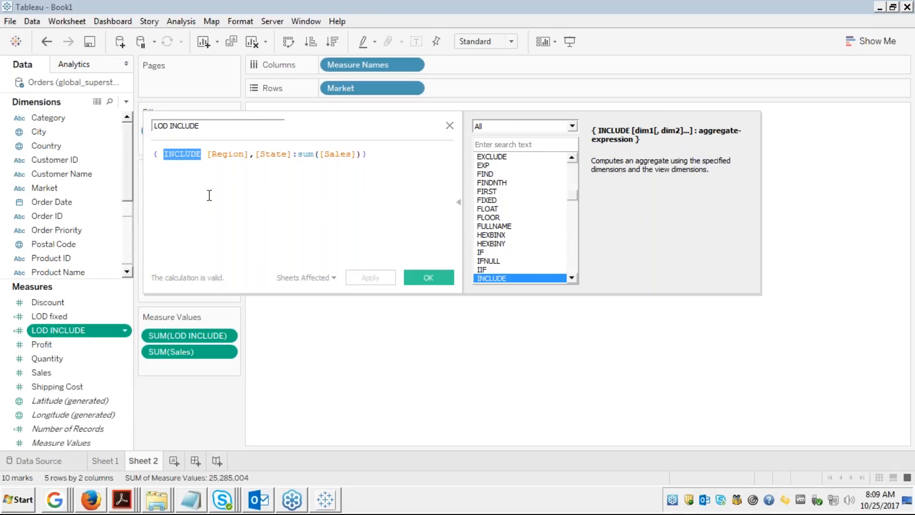
triple_click(183, 155)
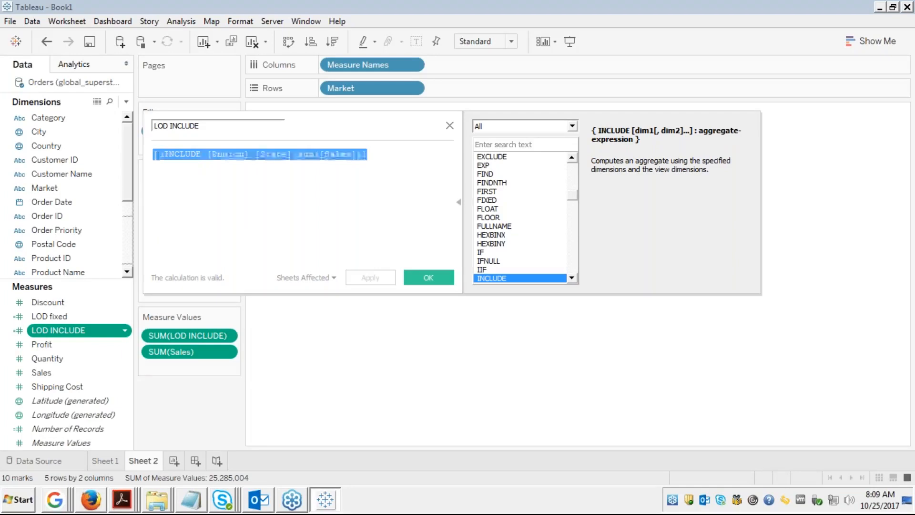
double_click(183, 154)
type("e")
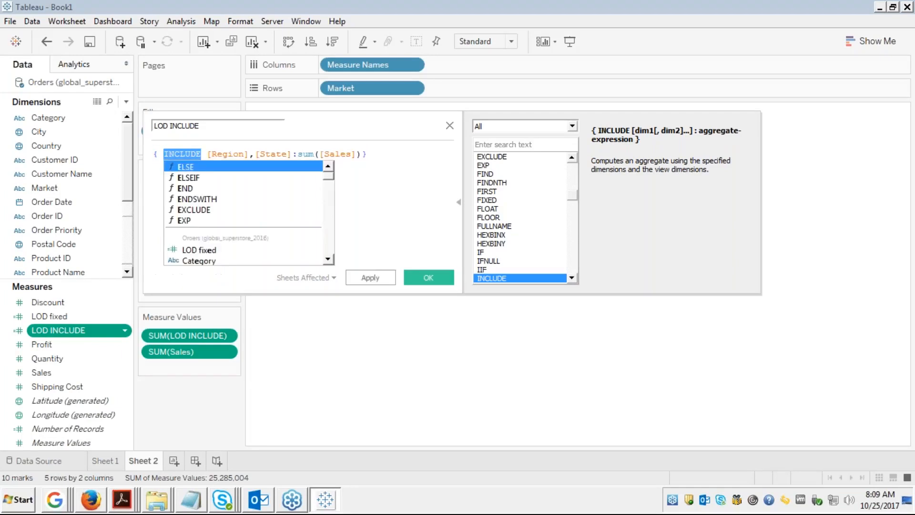
type("x")
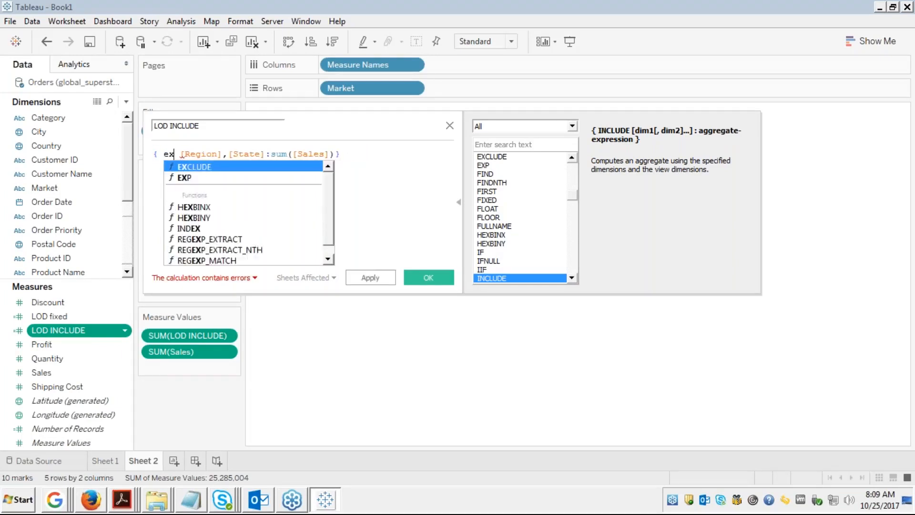
type("clude")
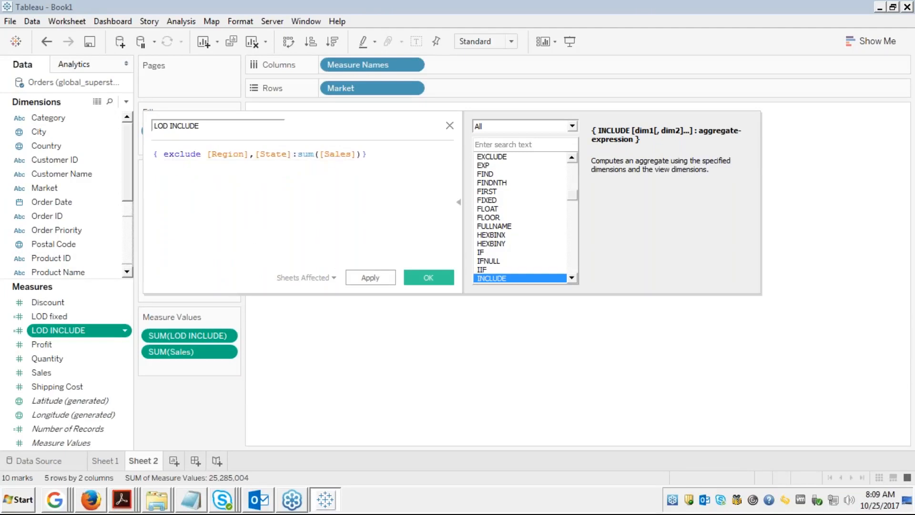
Step: Replace Region and State with Market in the formula, making it { exclude [Market]:sum([Sales])}, and save the calculation
left_click(250, 162)
double_click(272, 154)
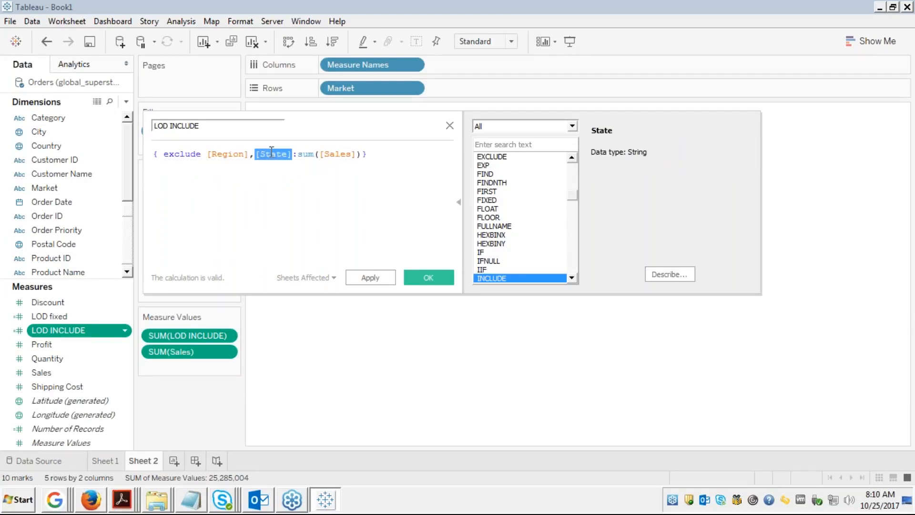
key("Delete")
key("BackSpace")
key("BackSpace")
key("BackSpace")
key("BackSpace")
key("BackSpace")
key("BackSpace")
key("BackSpace")
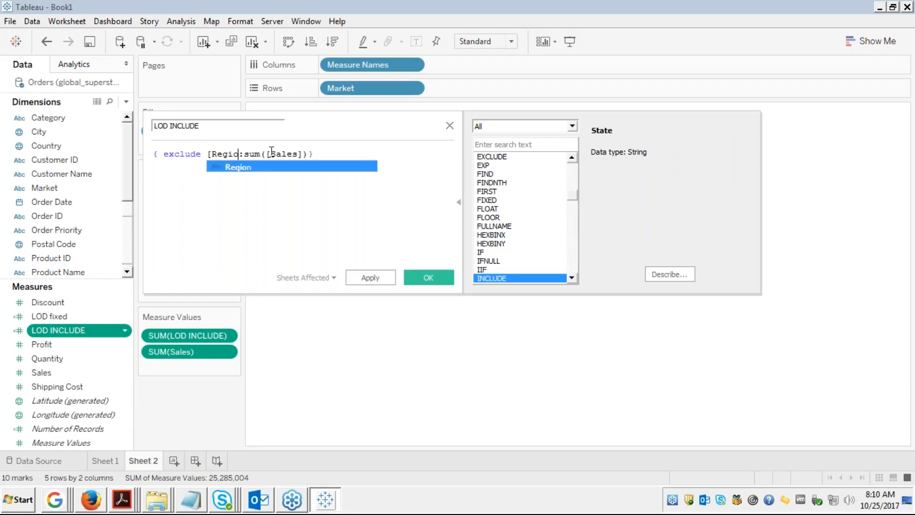
key("BackSpace")
key("BackSpace")
type("marke")
key("Return")
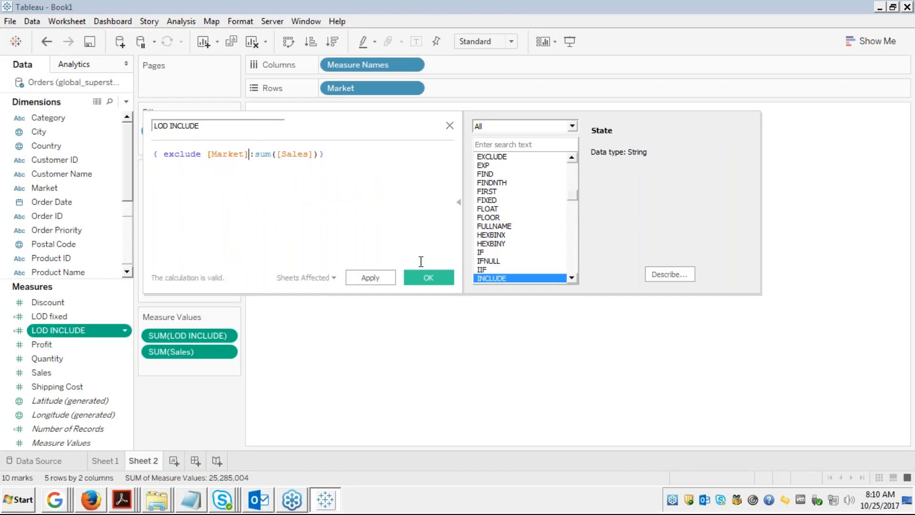
left_click(428, 278)
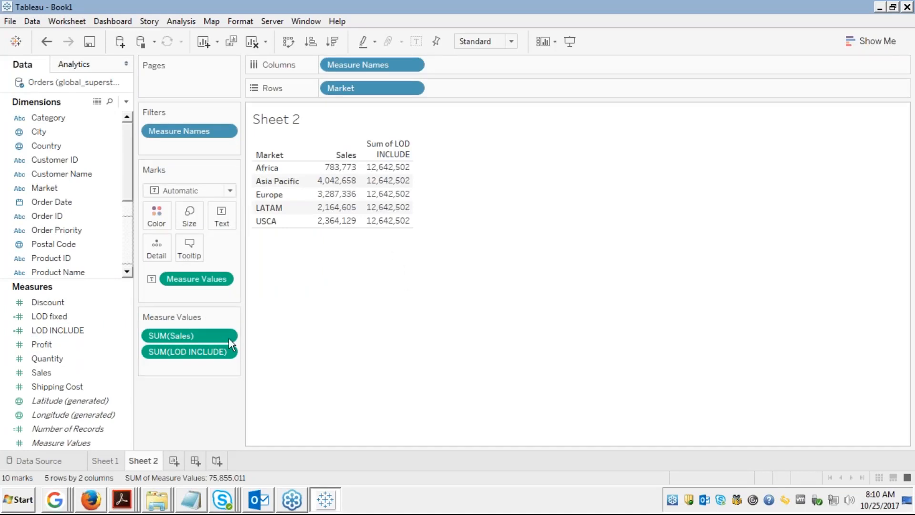
Step: Rename the LOD INCLUDE calculated field as LOD Exclude and save it
right_click(58, 329)
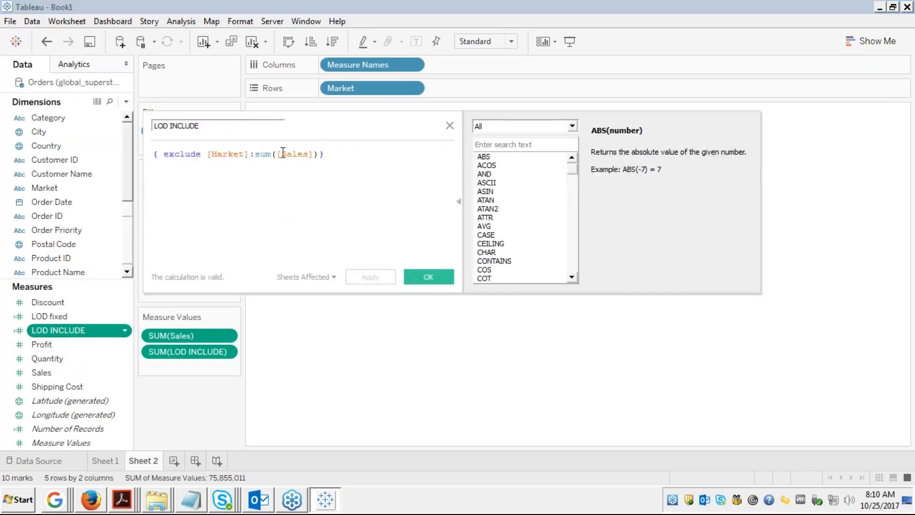
double_click(186, 126)
type("Exclude")
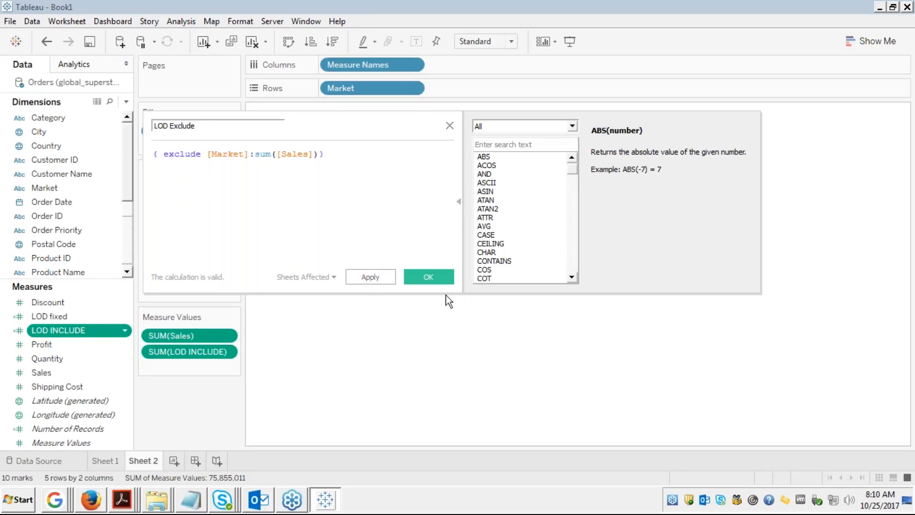
left_click(436, 281)
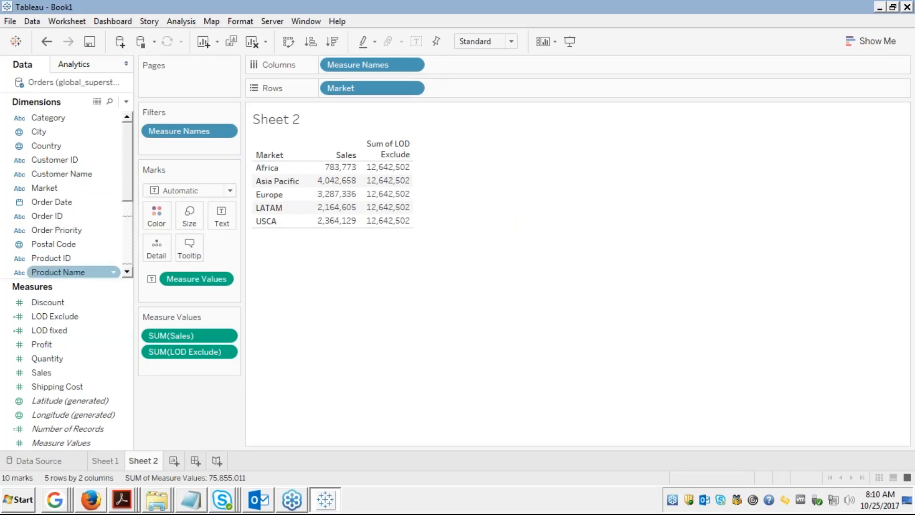
Step: Add Category to the rows after Market to compare Sales with LOD Exclude per category
left_click(50, 258)
key("c")
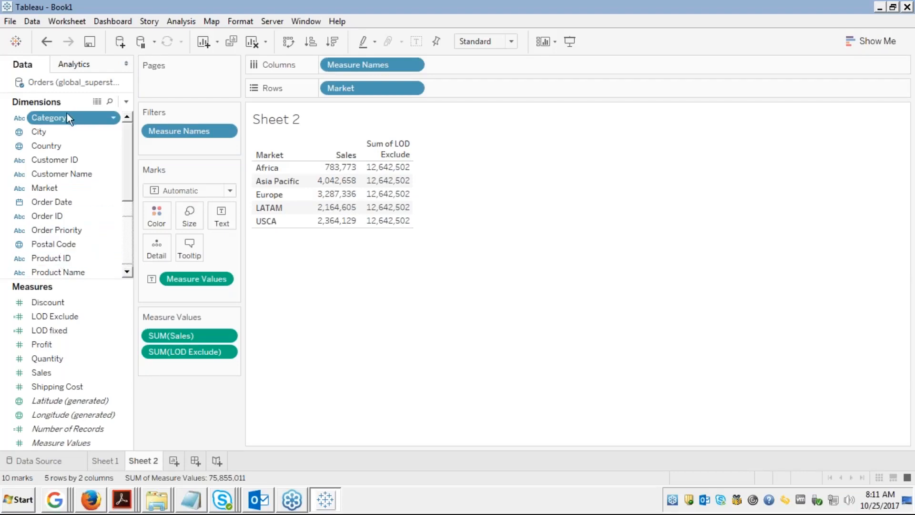
left_click_drag(85, 116, 439, 89)
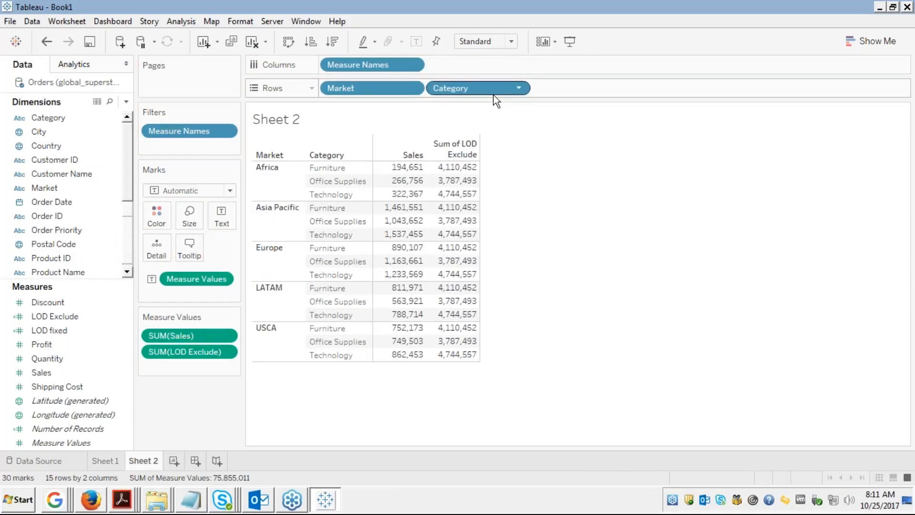
mouse_move(457, 185)
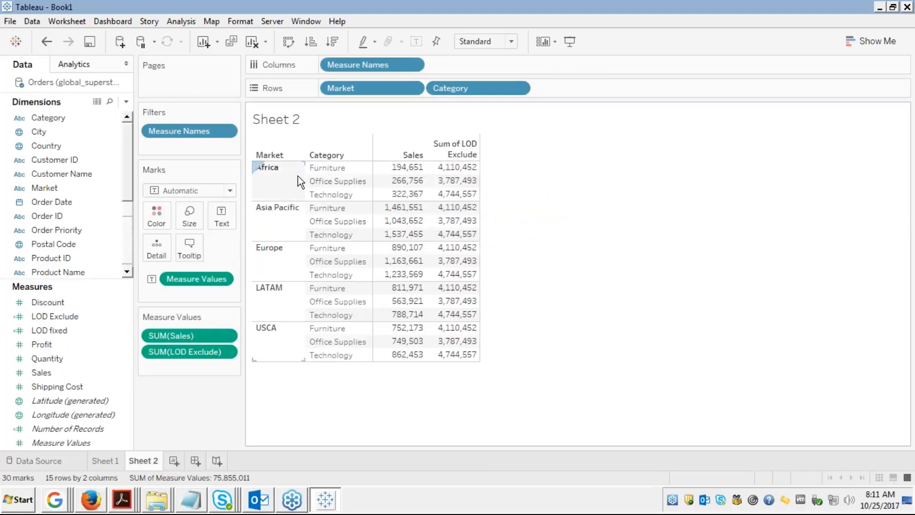
mouse_move(405, 168)
mouse_move(424, 181)
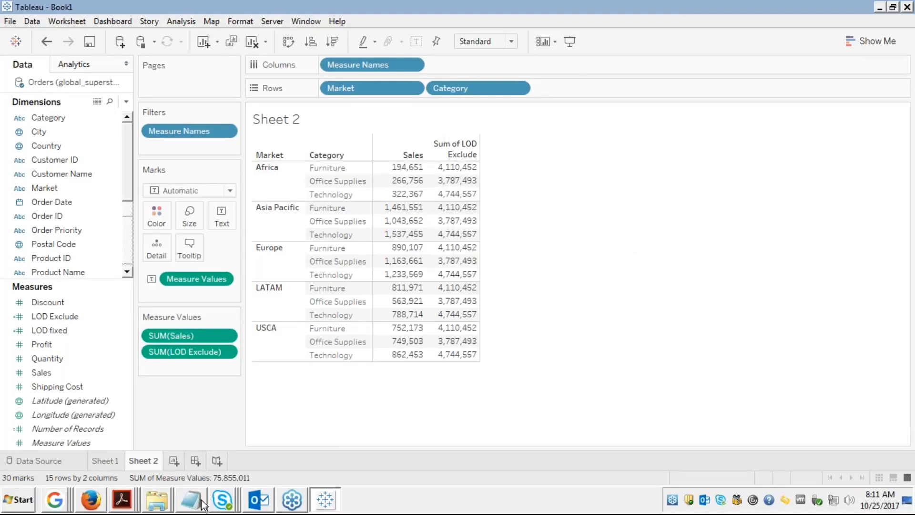
Step: Switch to Firefox, show the Module 7 presentation full screen and advance from the LOD Expression types to slide 43
left_click(90, 500)
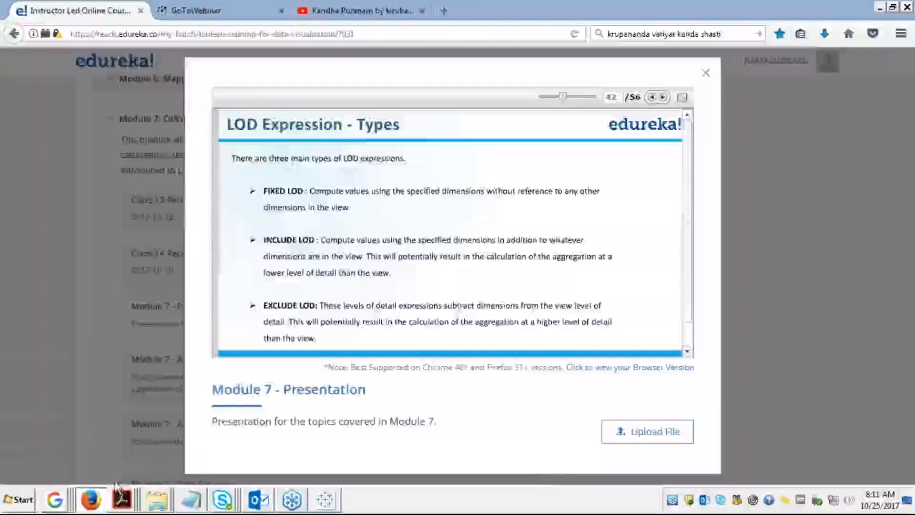
left_click(682, 99)
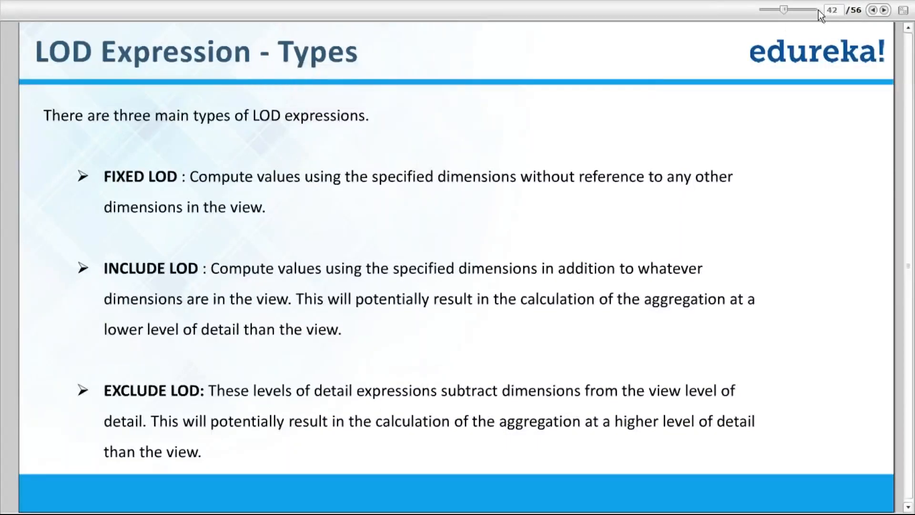
left_click(883, 10)
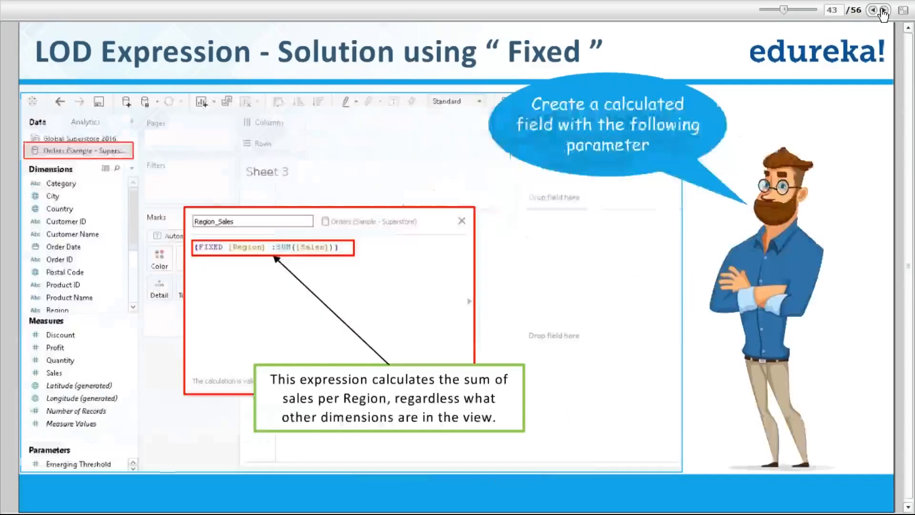
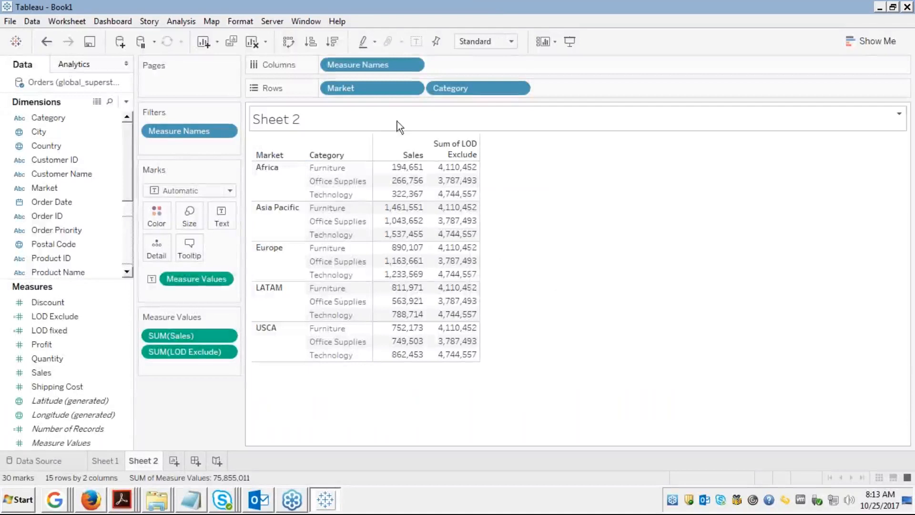
Step: Create a new worksheet in Tableau and build a table of Sales by Sub-Category
left_click(173, 459)
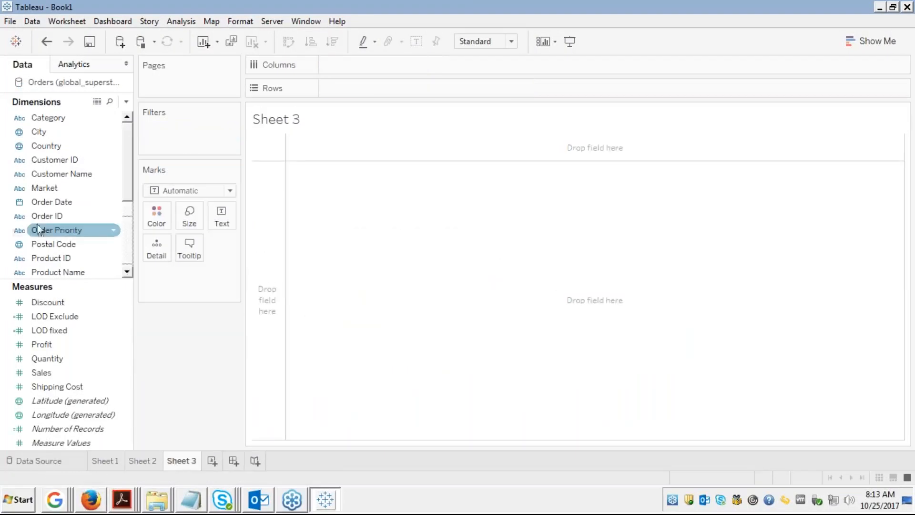
scroll(49, 242, "down", 3)
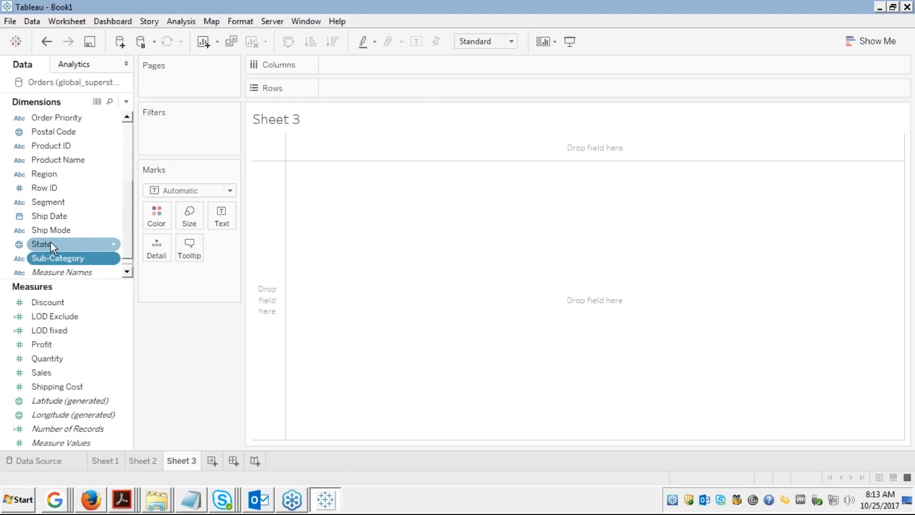
double_click(61, 257)
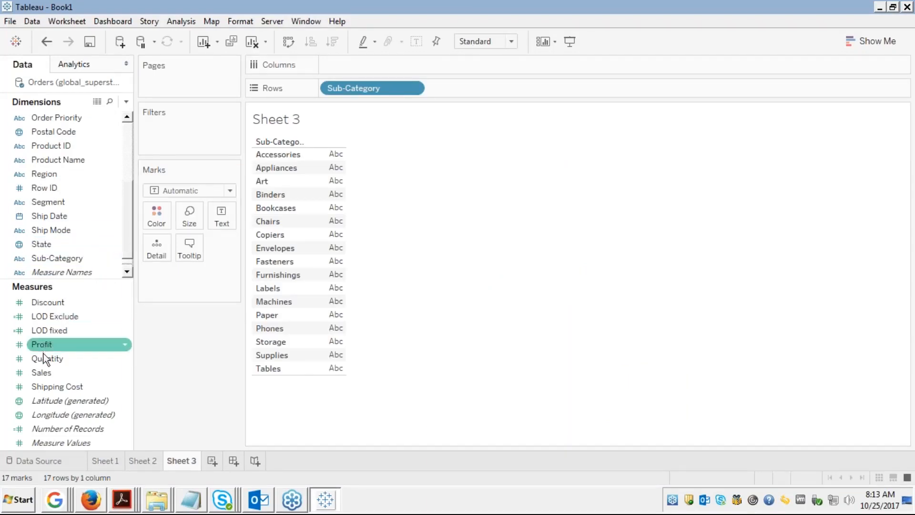
double_click(38, 370)
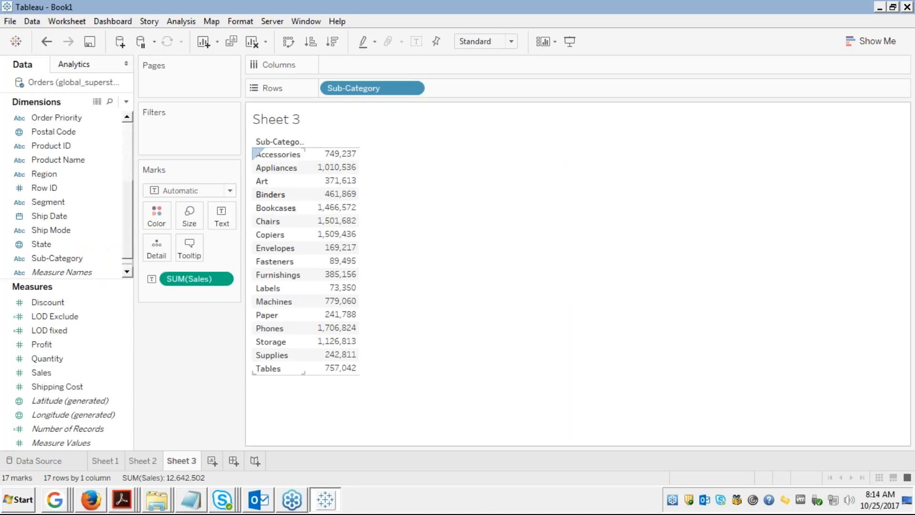
Step: Switch to Firefox, go back two slides from the INCLUDE solution in the presentation, and return to Tableau
key("alt+Tab")
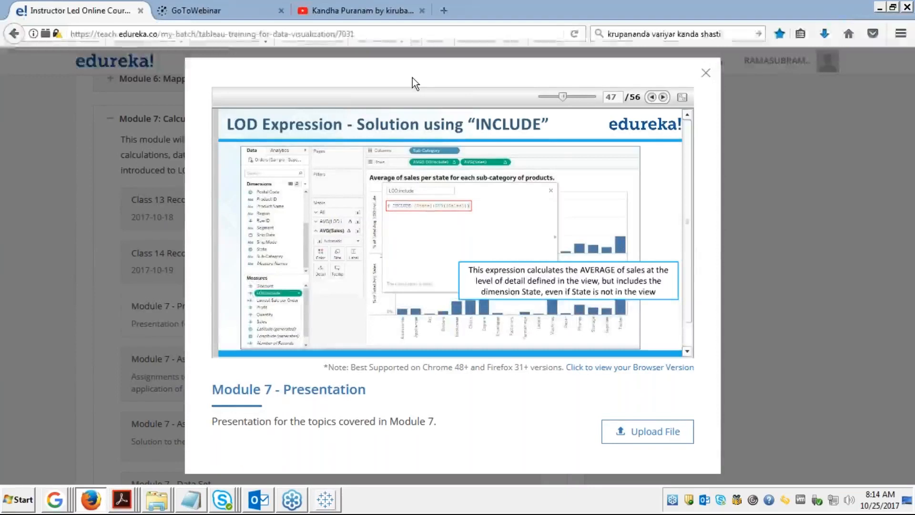
left_click(653, 97)
left_click(653, 97)
key("alt+Tab")
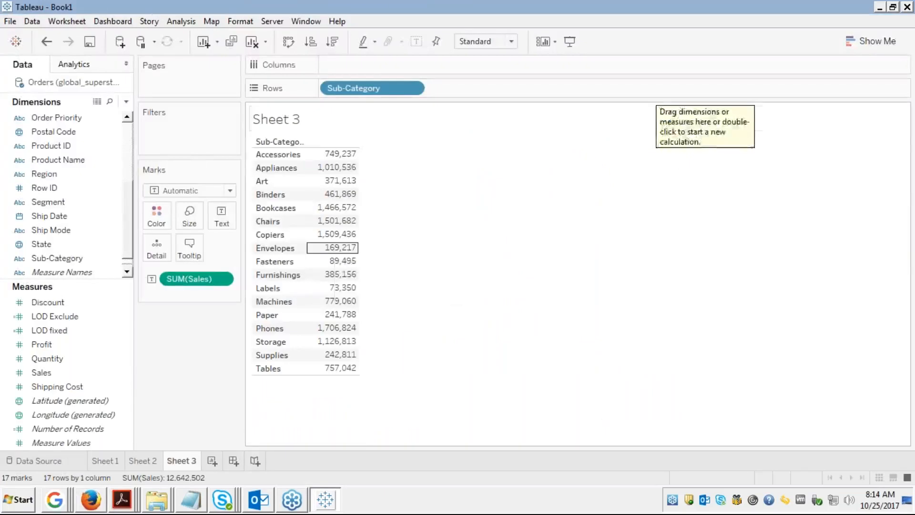
Step: Create a calculated field from the Sales measure and clear its default formula
mouse_move(320, 256)
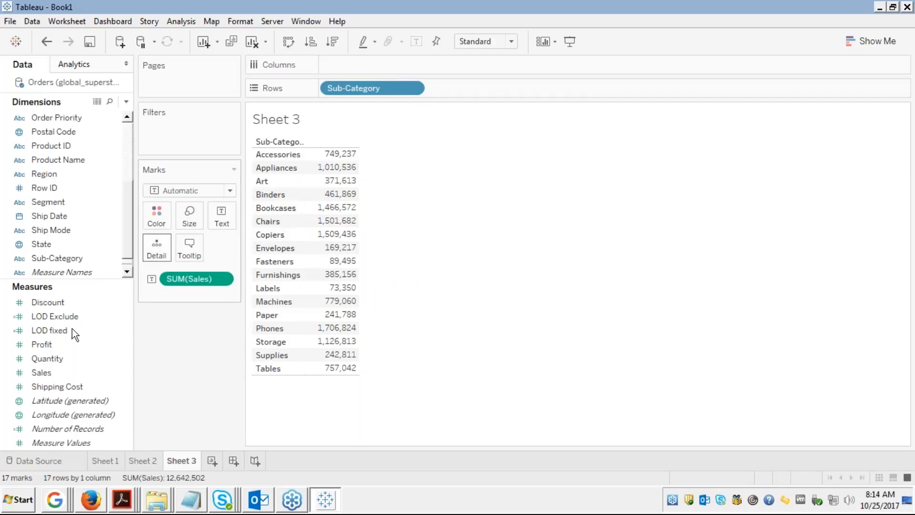
right_click(44, 372)
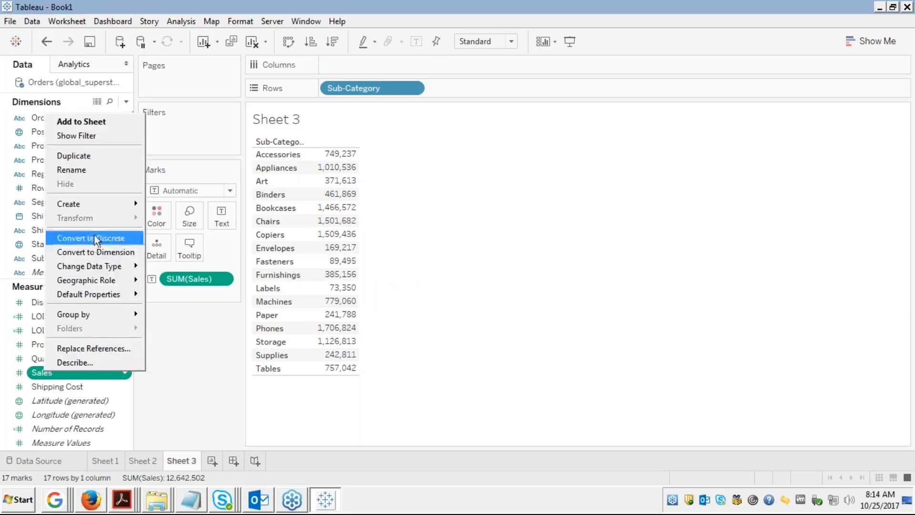
mouse_move(90, 204)
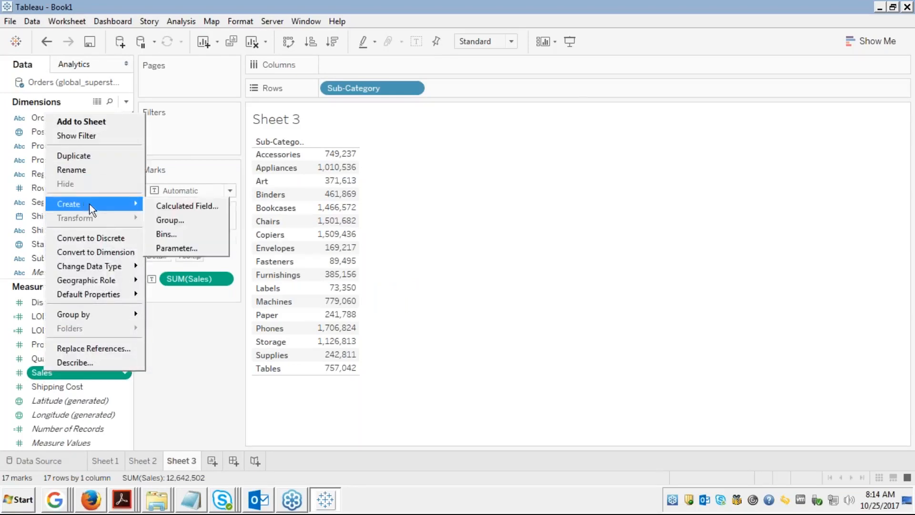
left_click(200, 205)
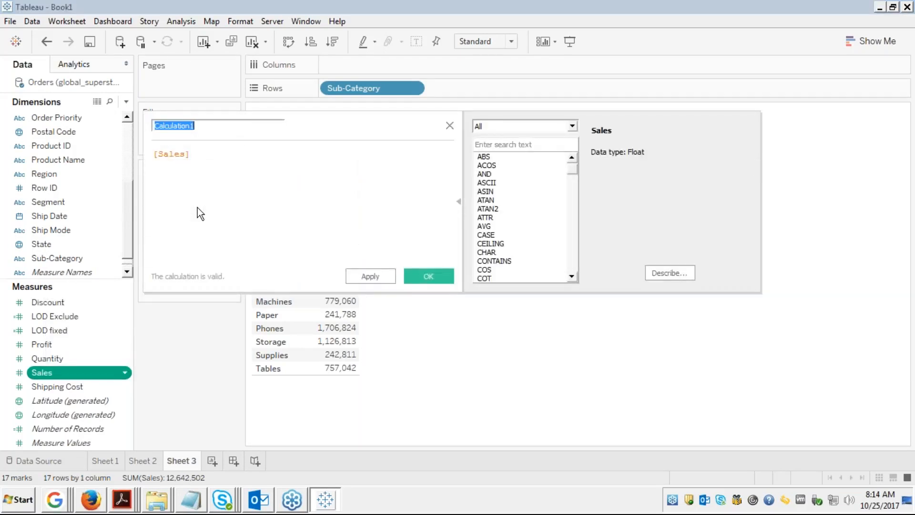
left_click(197, 207)
type("stat")
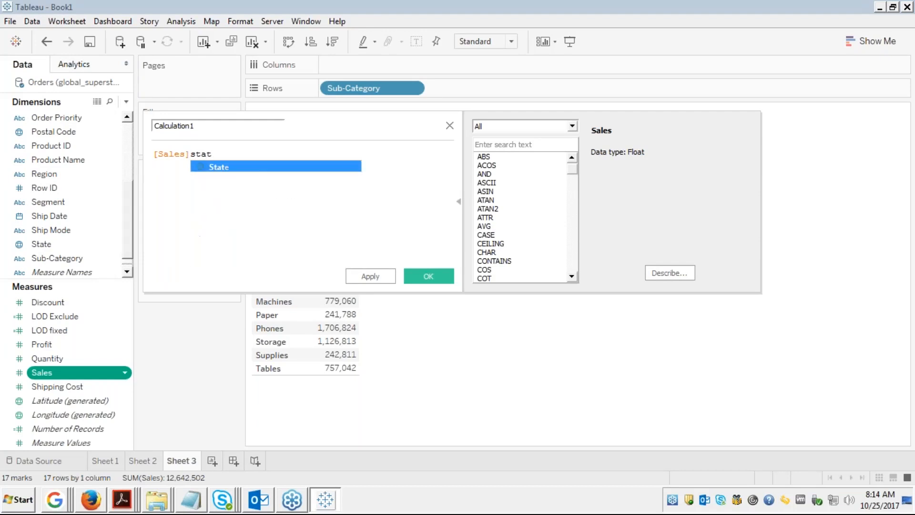
key("BackSpace")
key("BackSpace")
key("BackSpace")
key("BackSpace")
key("BackSpace")
key("BackSpace")
key("BackSpace")
key("BackSpace")
key("BackSpace")
key("BackSpace")
key("BackSpace")
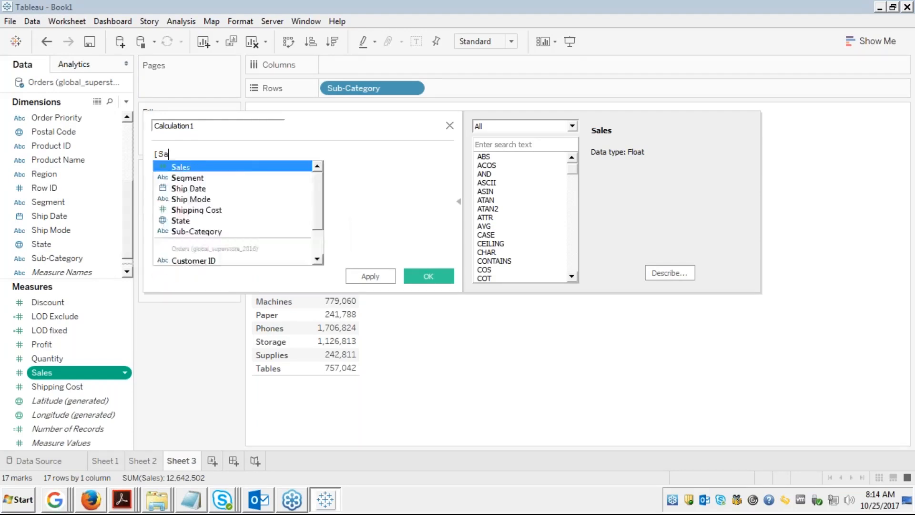
Step: Name the calculated field "INclude LOD"
double_click(184, 129)
type("INc")
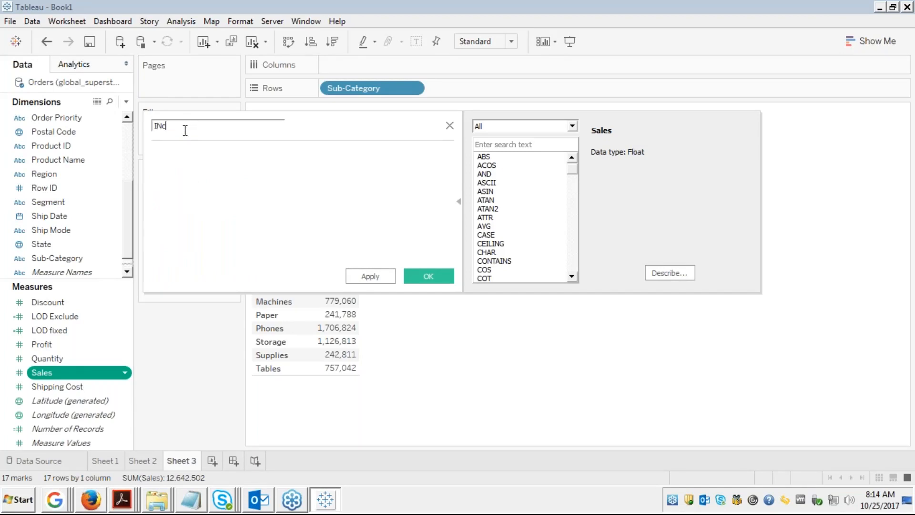
type("lude LOD")
key("Tab")
type("sum")
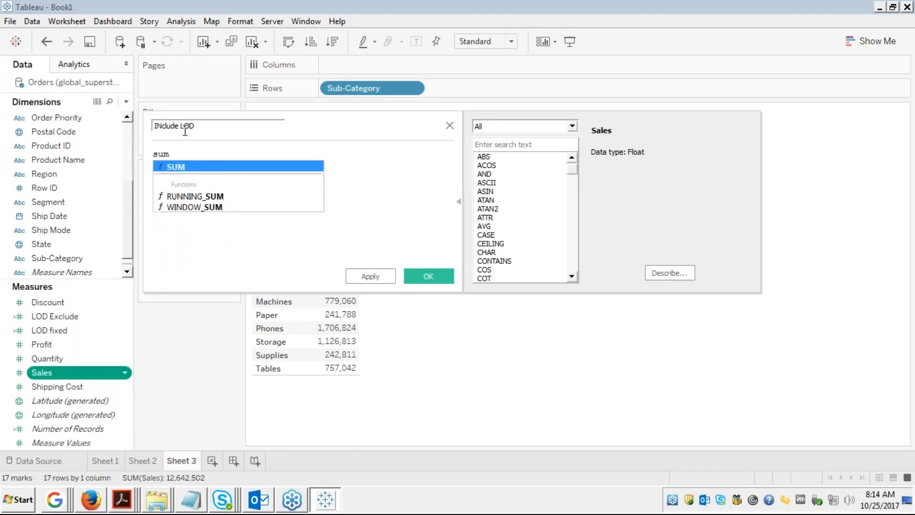
key("BackSpace")
key("BackSpace")
key("BackSpace")
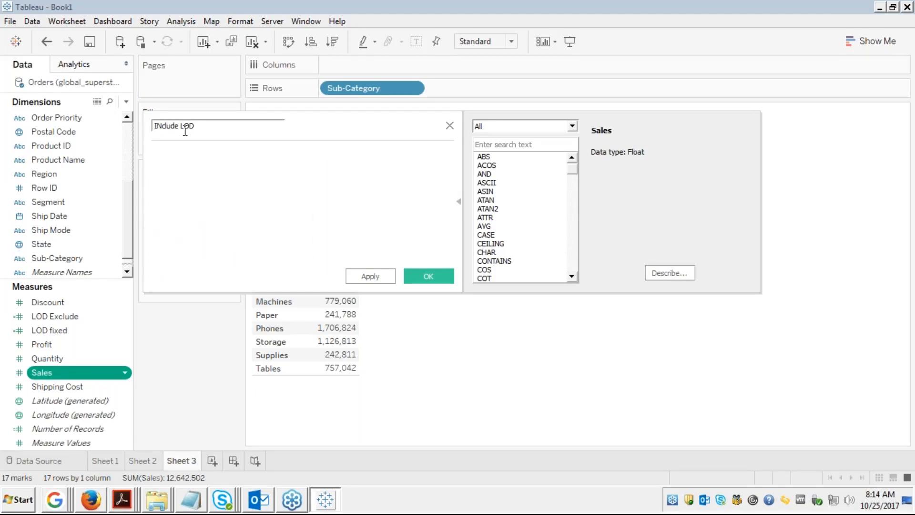
Step: Start the formula as an INCLUDE level of detail expression in braces on the State dimension
type("{}")
key("Left")
type("IN")
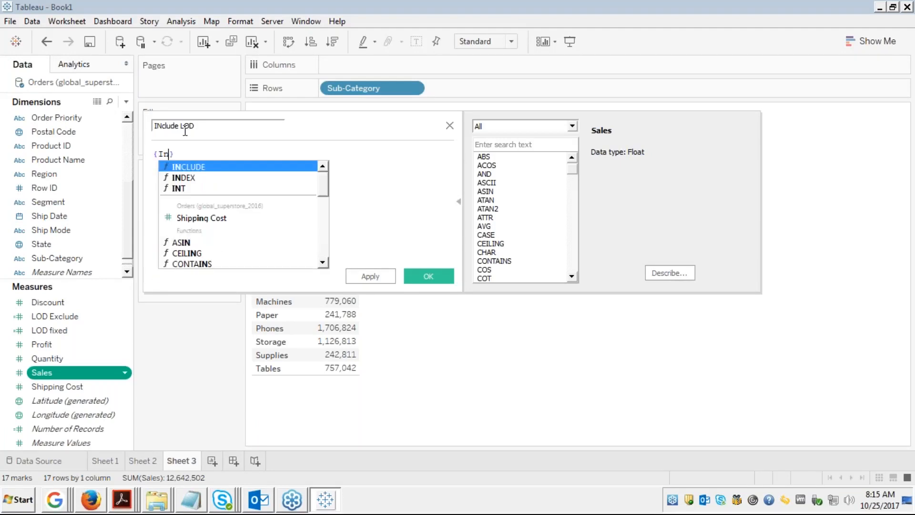
key("Return")
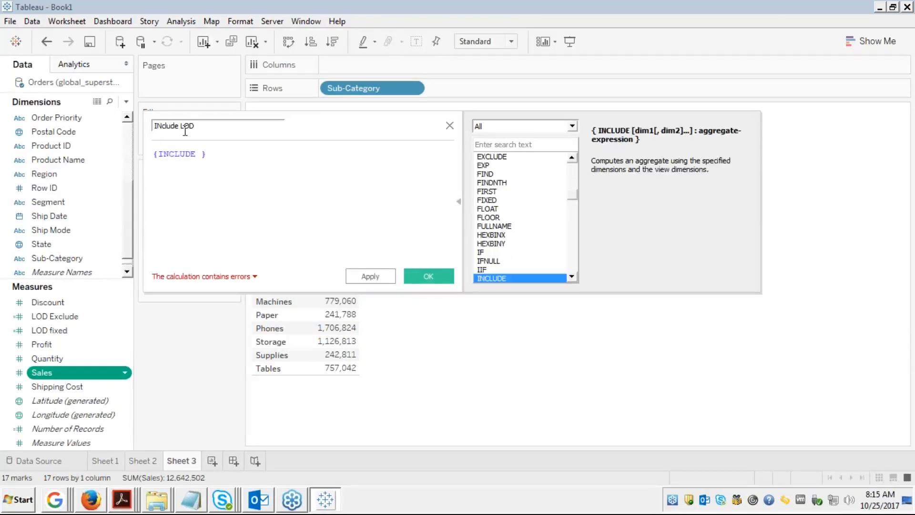
type("sta")
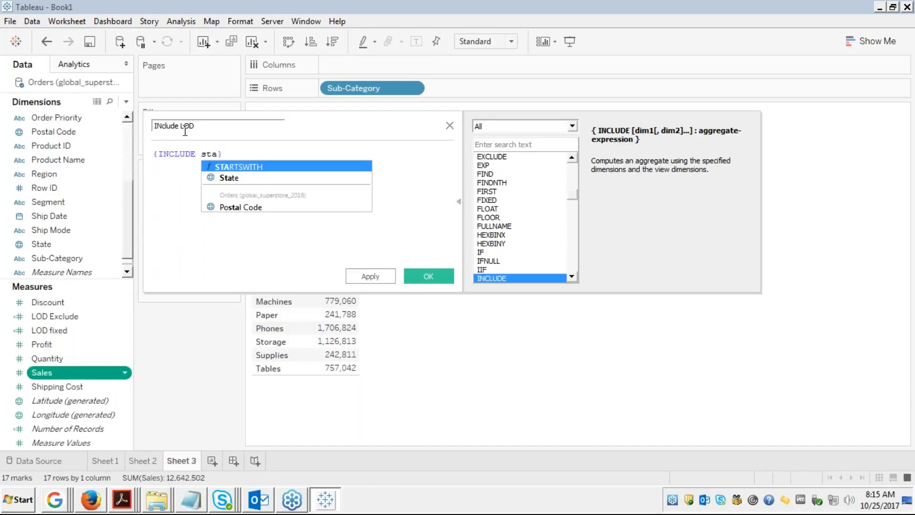
key("Down")
key("Return")
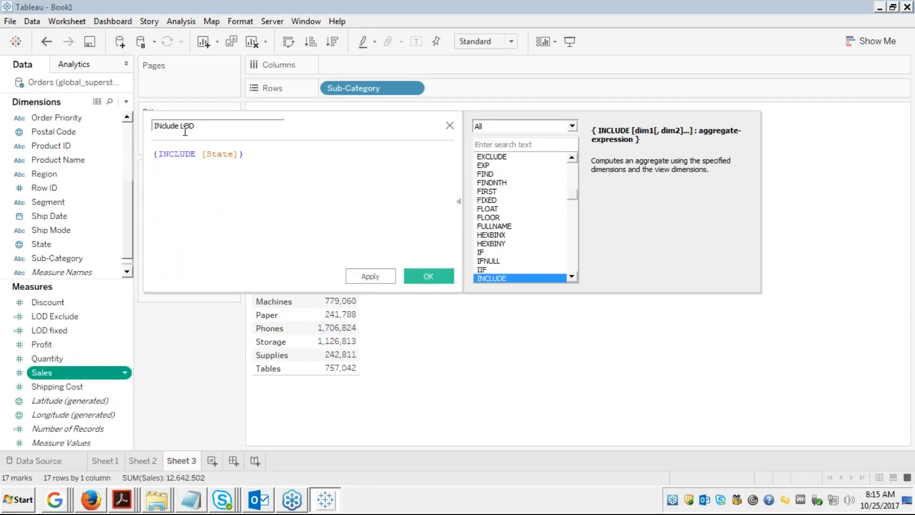
Step: Complete the formula as {INCLUDE [State]:AVG([Sales])} and save the calculated field
type(":avg")
key("Return")
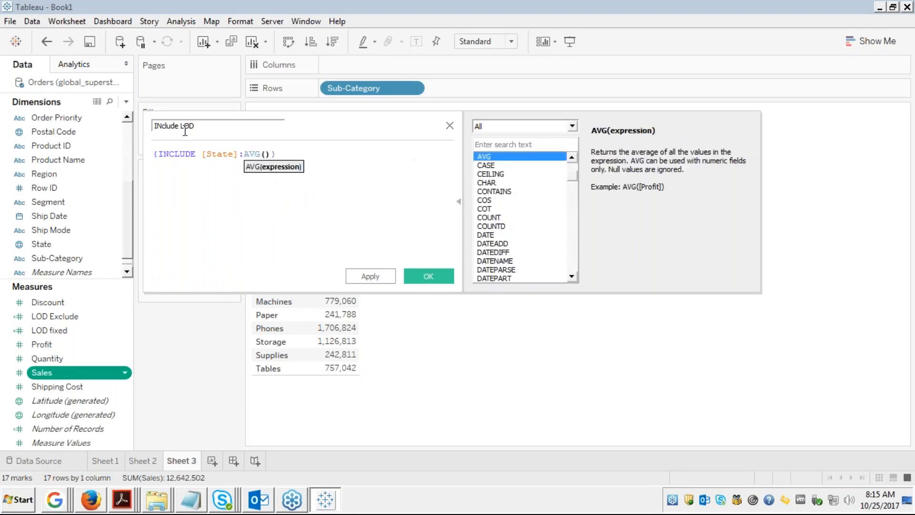
type("sale")
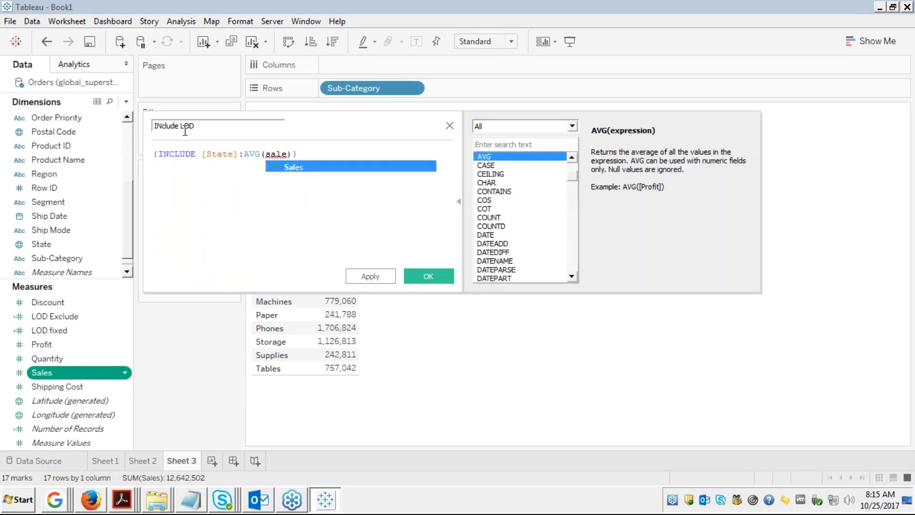
key("Right")
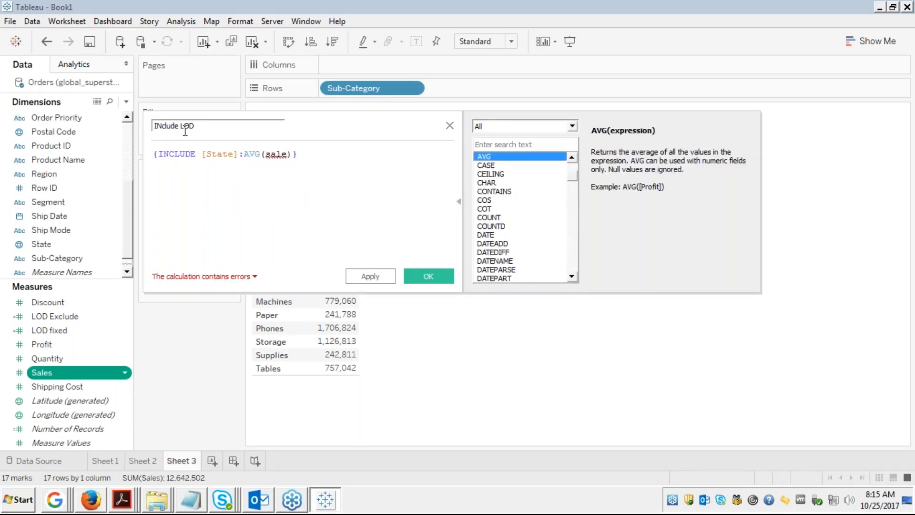
key("Left")
type("s")
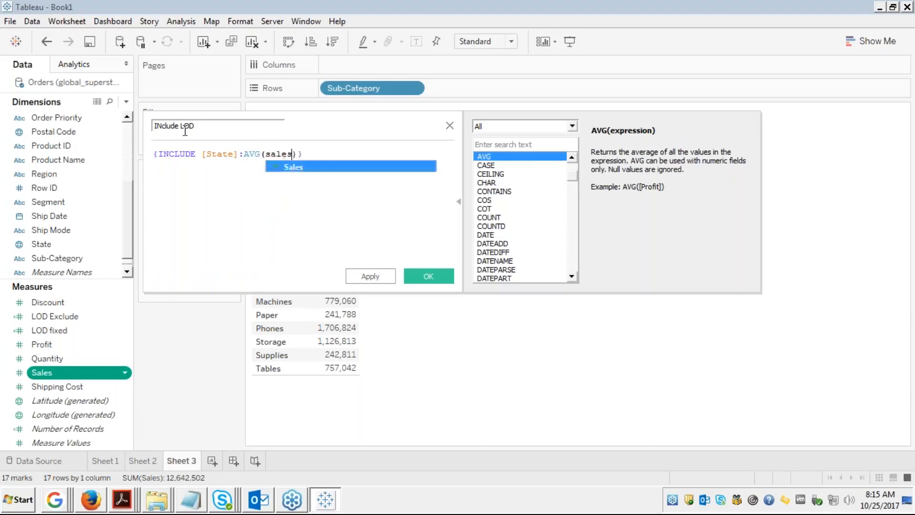
key("Return")
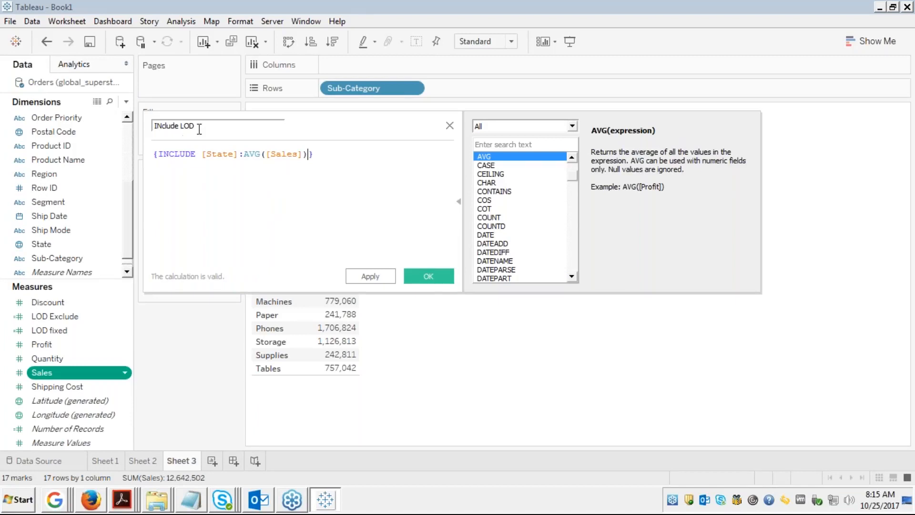
left_click(422, 274)
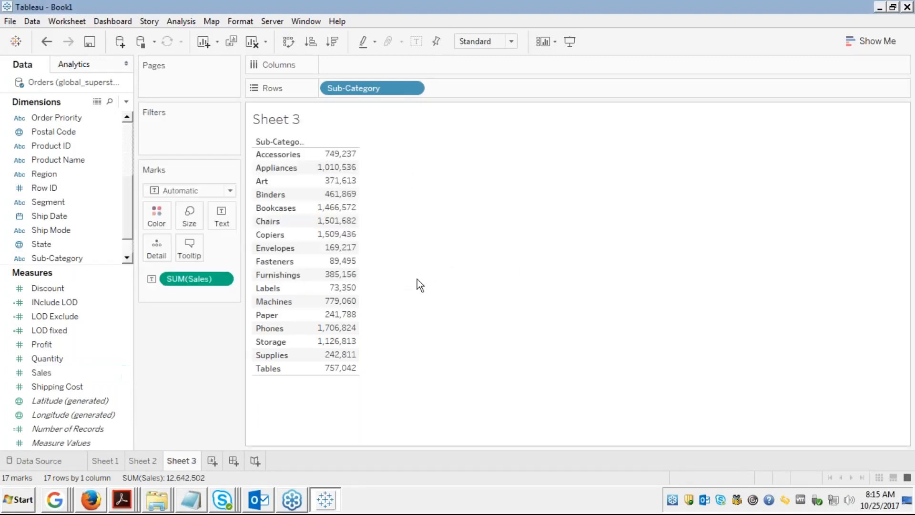
Step: Add the INclude LOD measure to the Sub-Category table beside Sales
left_click(59, 305)
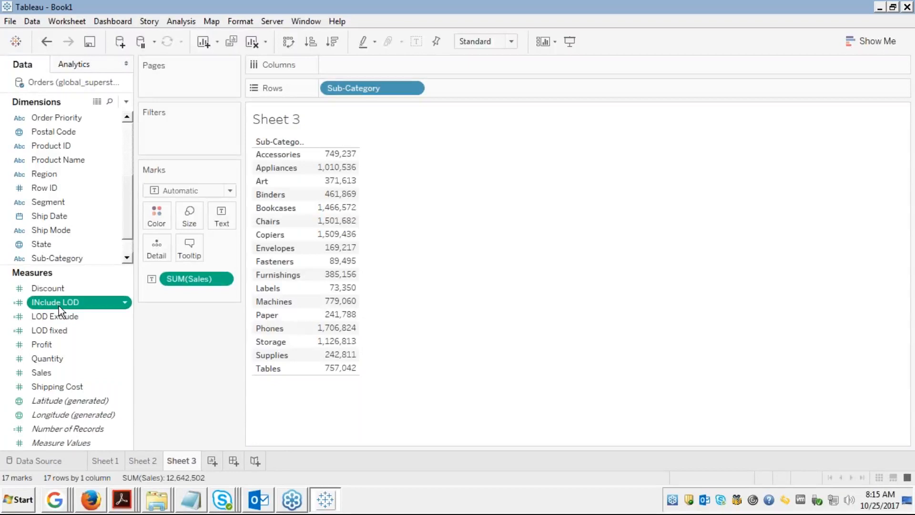
double_click(59, 305)
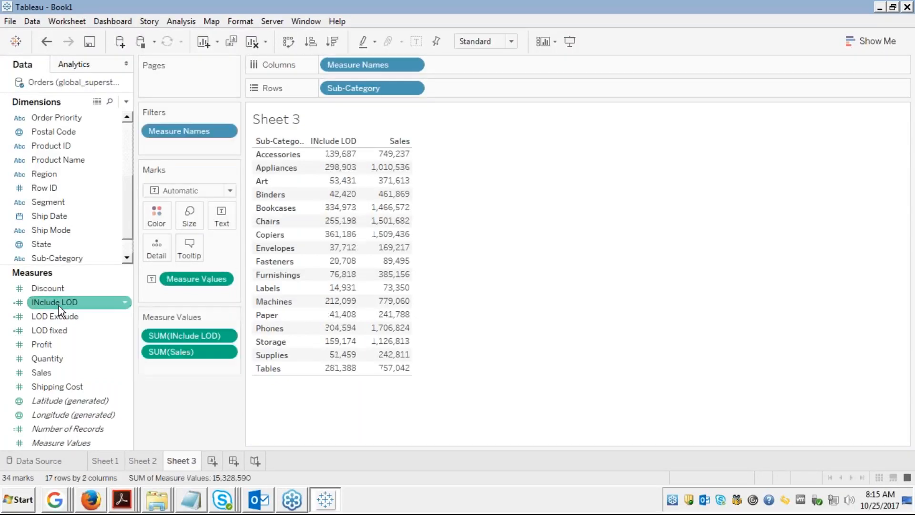
left_click(64, 308)
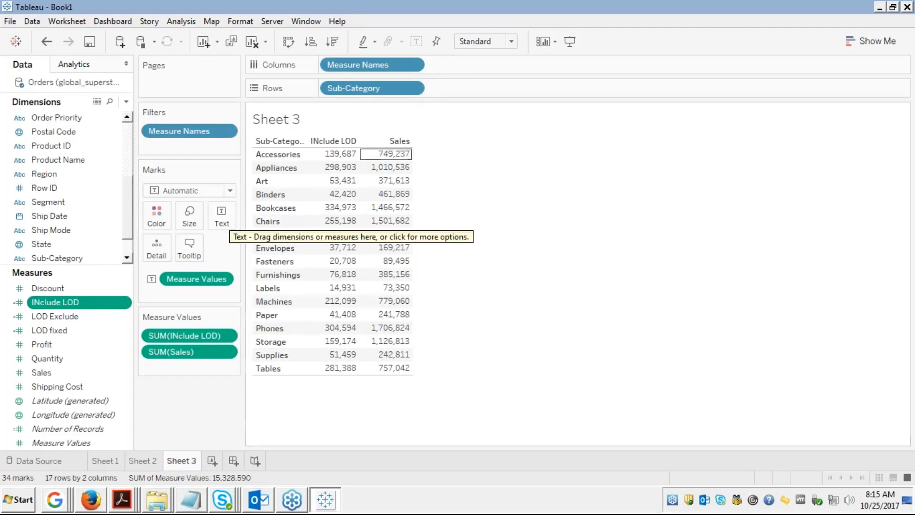
Step: Compare the Sales and INclude LOD values in the Accessories row
left_click(398, 154)
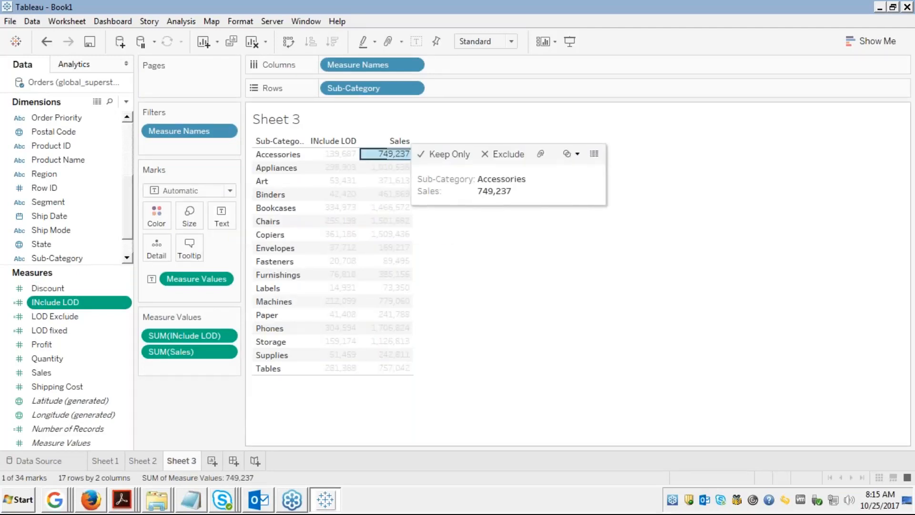
left_click(399, 154)
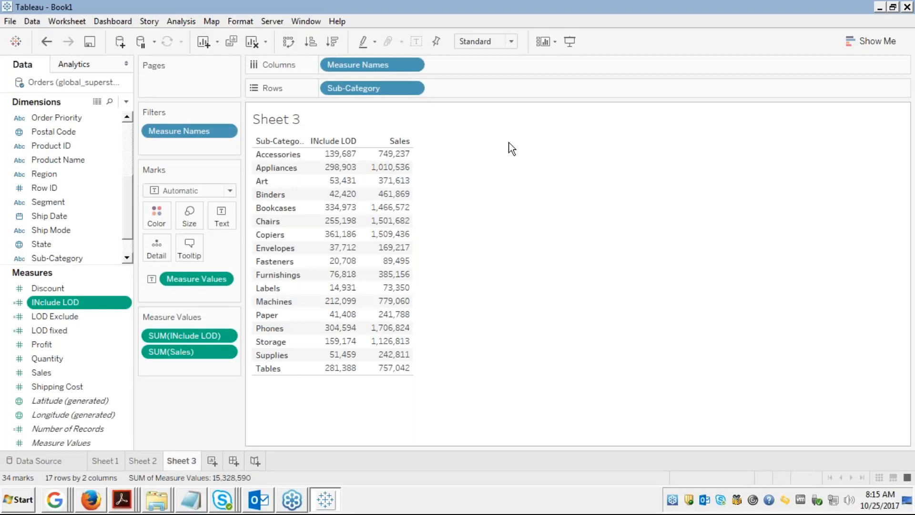
left_click(394, 154)
left_click(396, 156)
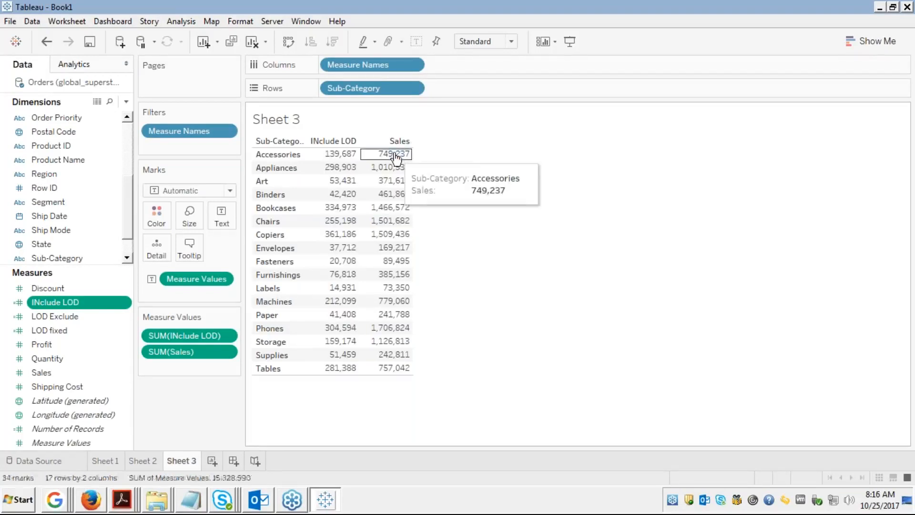
left_click(342, 155)
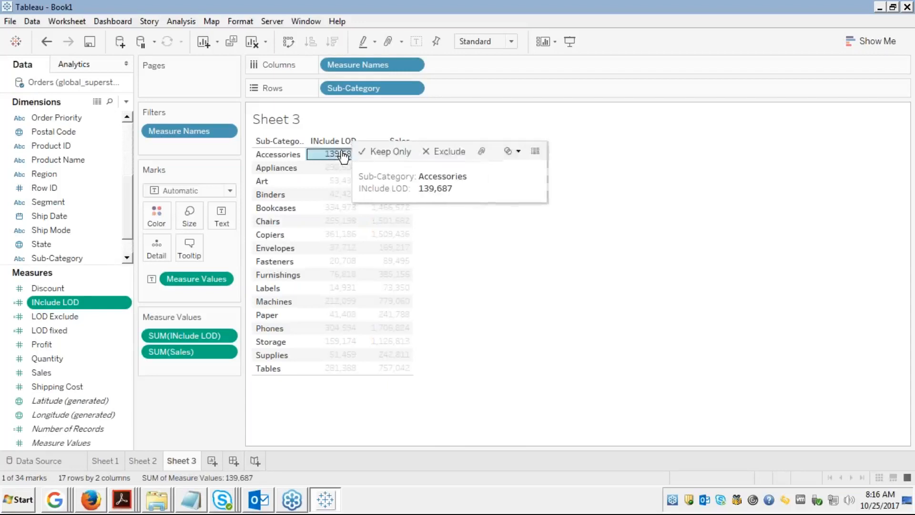
left_click(344, 155)
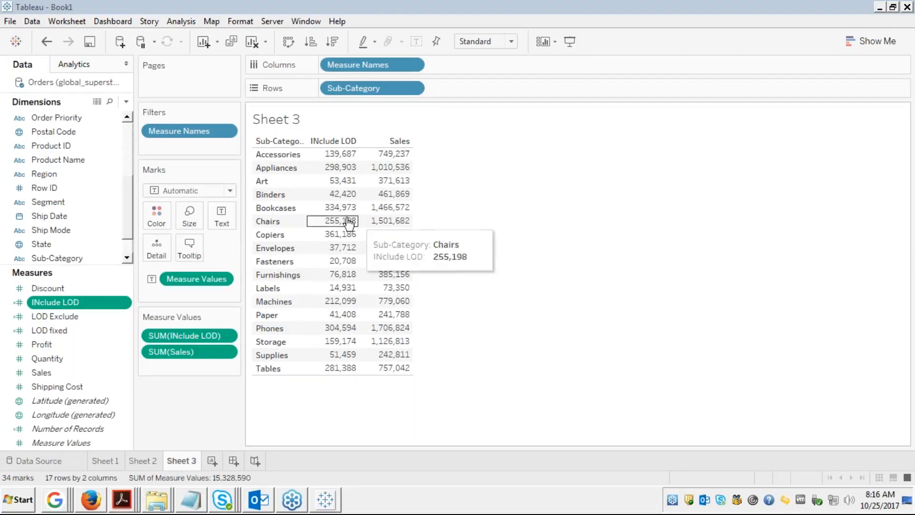
Step: Review the State dimension in the INclude LOD formula and close the calculation editor
right_click(66, 305)
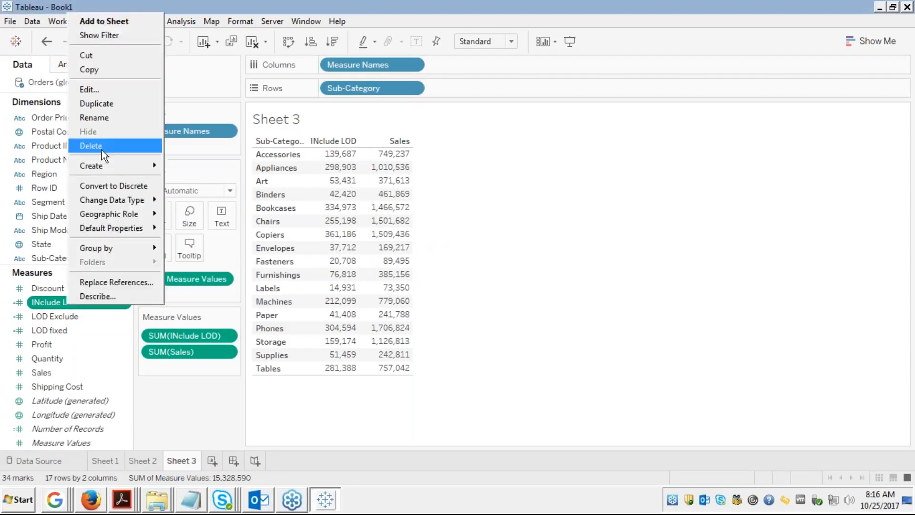
left_click(87, 89)
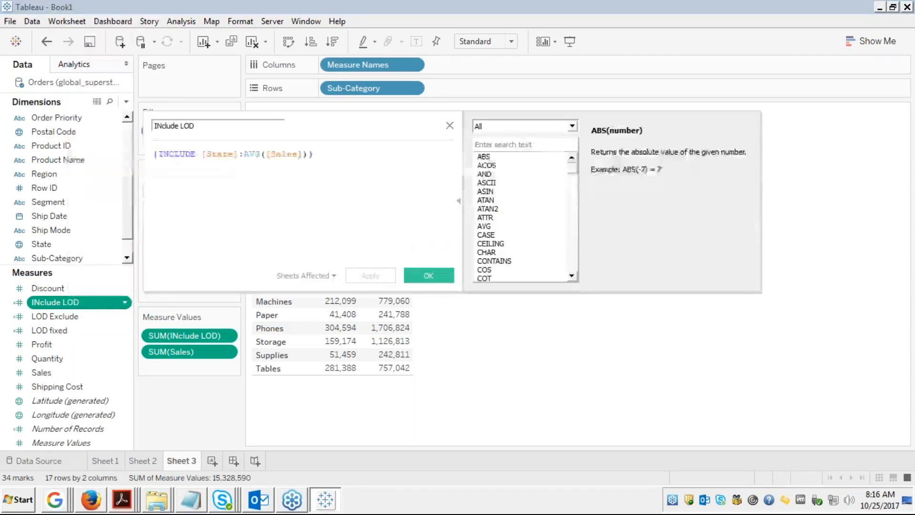
double_click(217, 154)
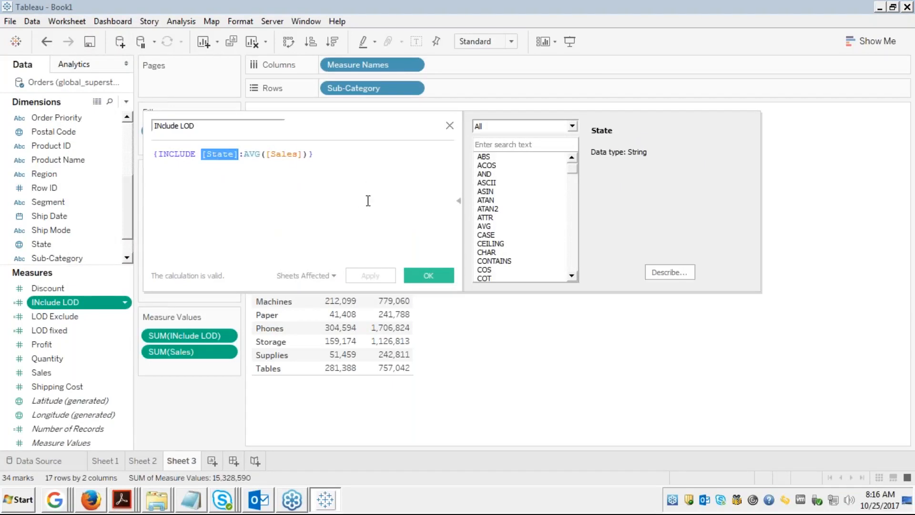
left_click(427, 276)
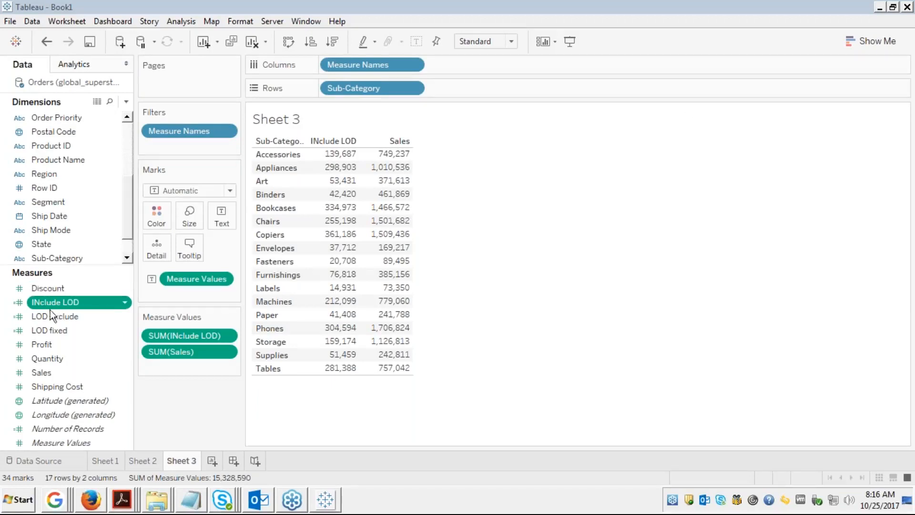
Step: Replace INCLUDE with FIXED in the INclude LOD formula, making it {FIXED [State]:AVG([Sales])}, and save it
left_click(60, 300)
right_click(60, 301)
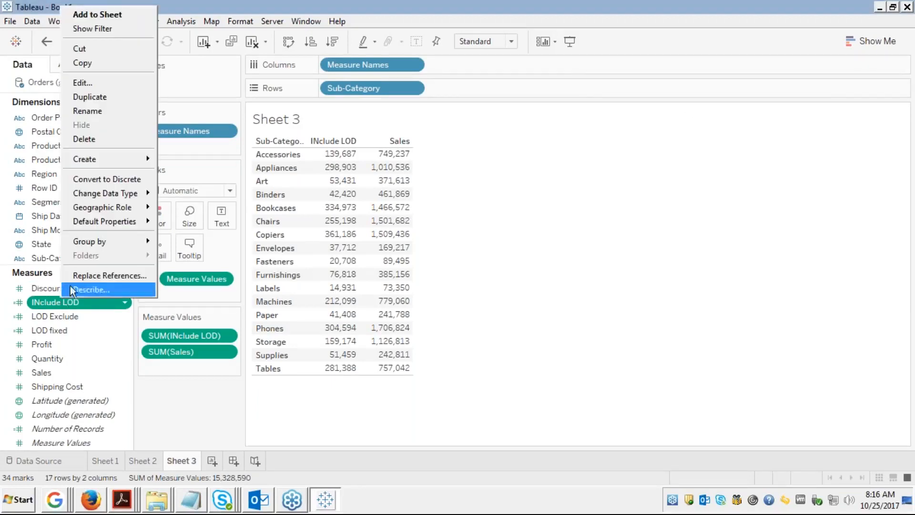
left_click(81, 83)
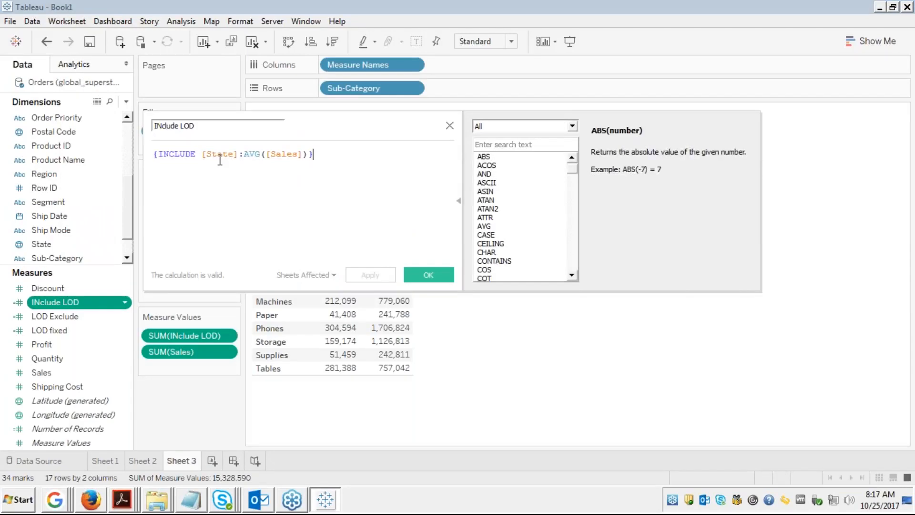
double_click(172, 151)
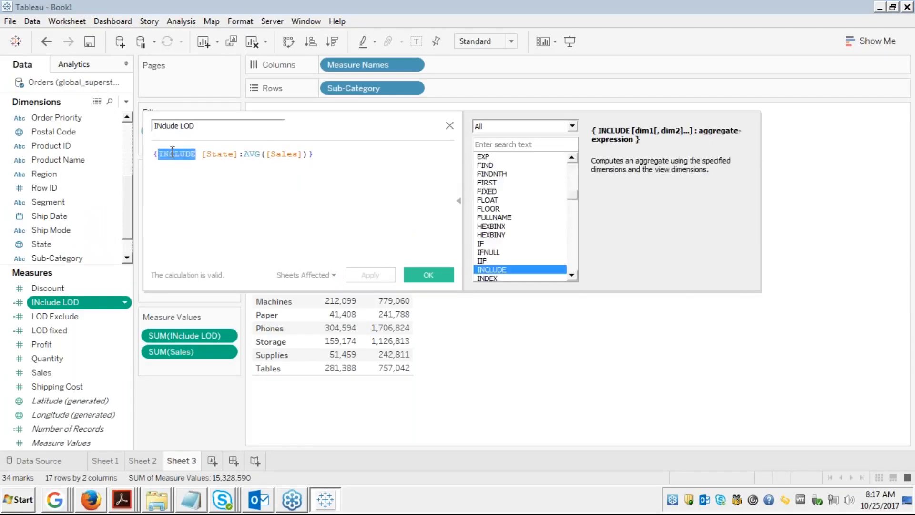
type("fix")
key("Return")
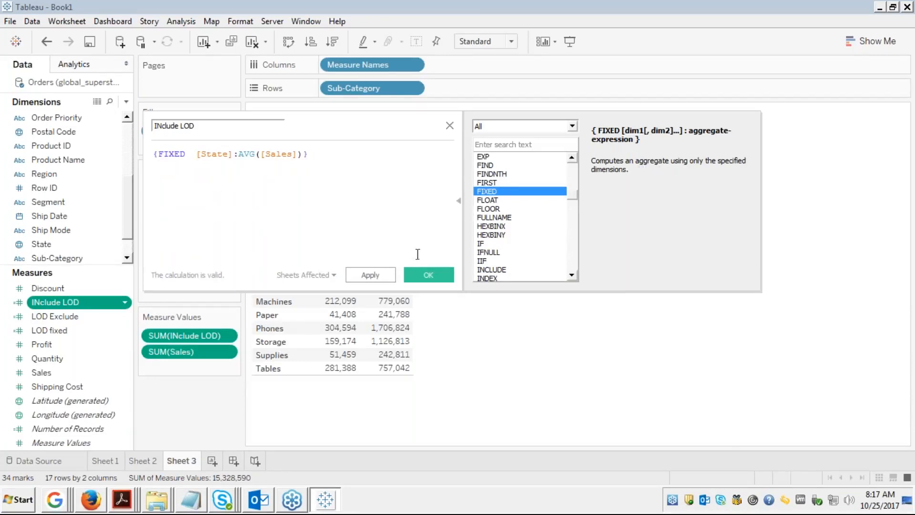
left_click(429, 274)
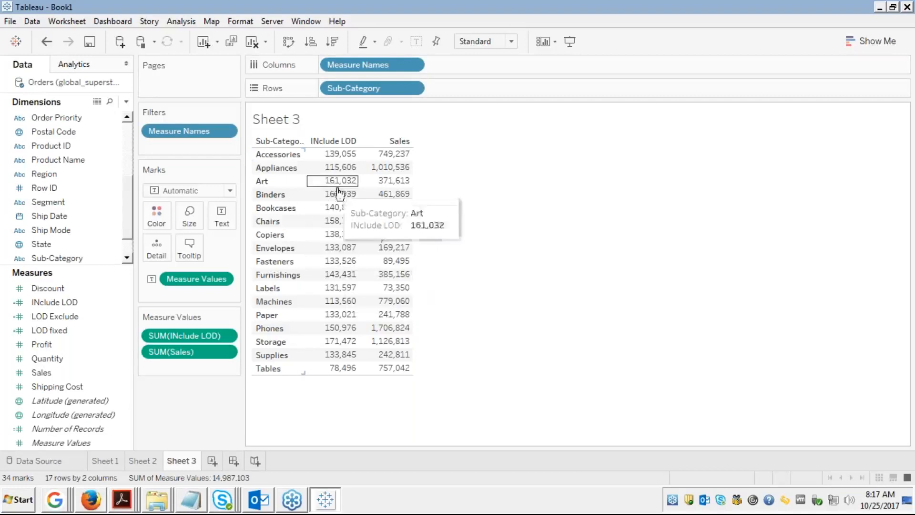
Step: Examine the INclude LOD values across the sub-categories of the table
mouse_move(355, 235)
mouse_move(347, 187)
mouse_move(348, 170)
mouse_move(317, 186)
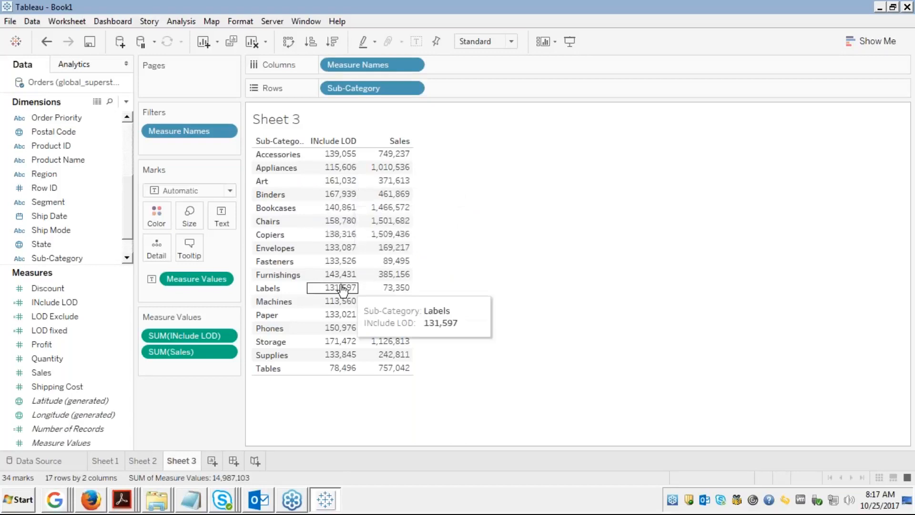
mouse_move(330, 279)
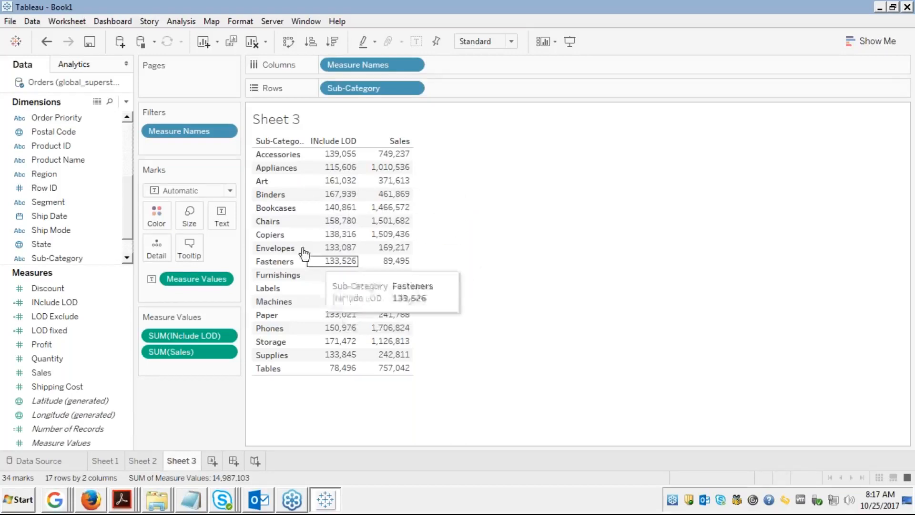
Step: Replace FIXED with INCLUDE in the INclude LOD formula, making it {INCLUDE [State]:AVG([Sales])}, and save it
left_click(61, 304)
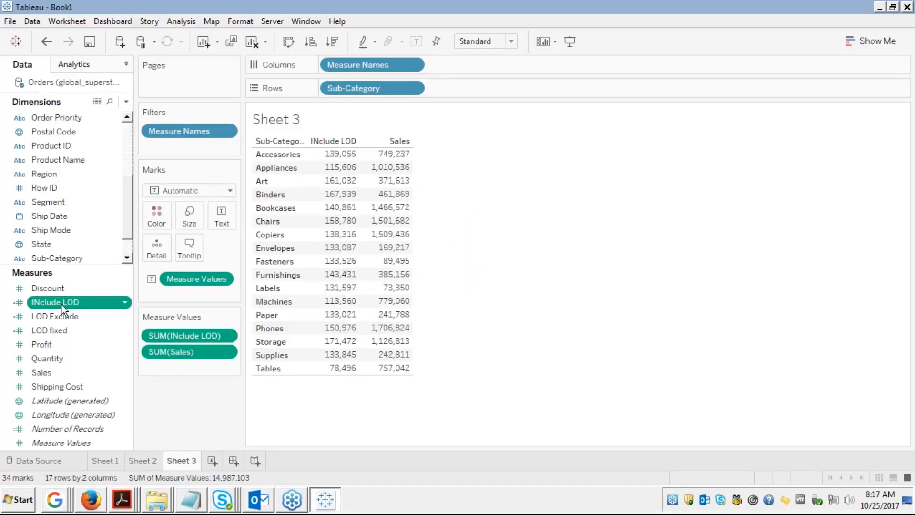
right_click(61, 304)
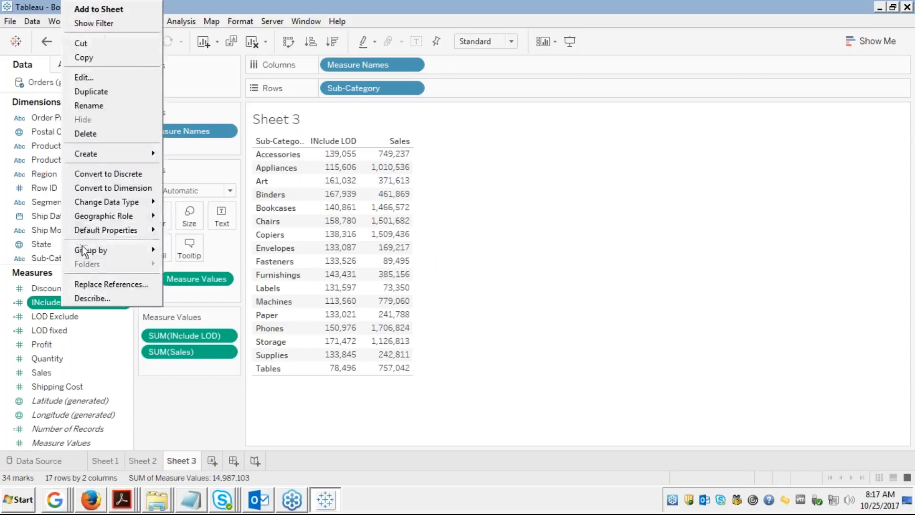
left_click(93, 78)
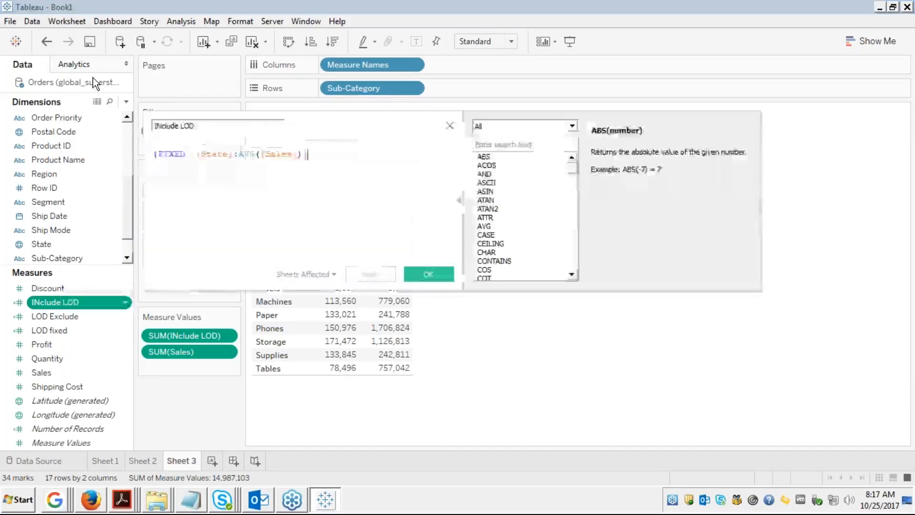
double_click(177, 154)
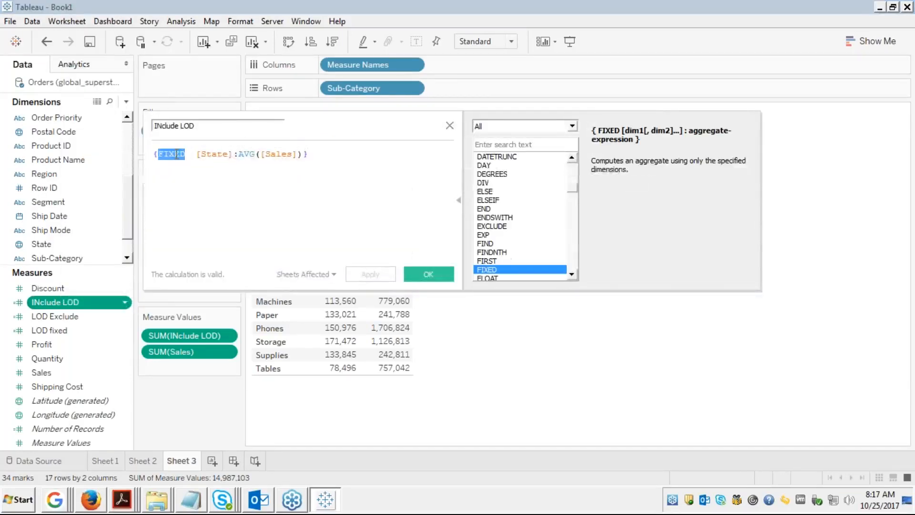
type("Includ")
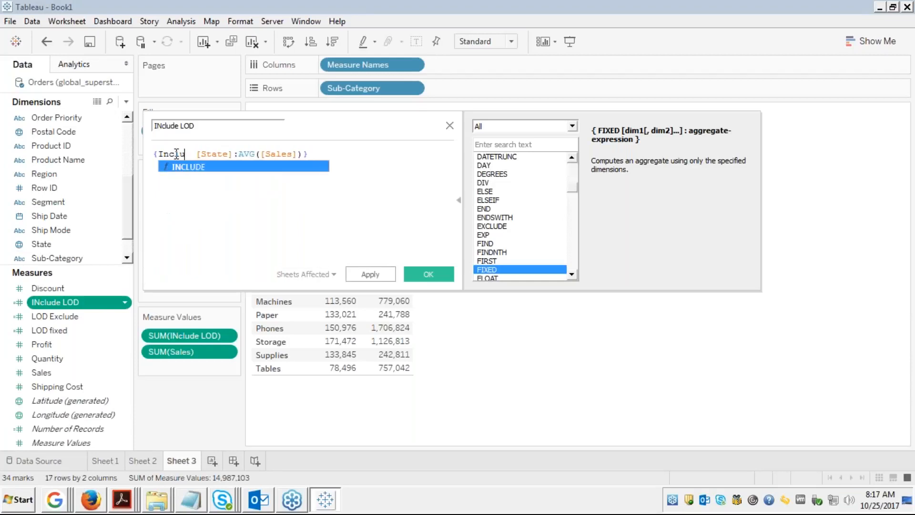
key("Return")
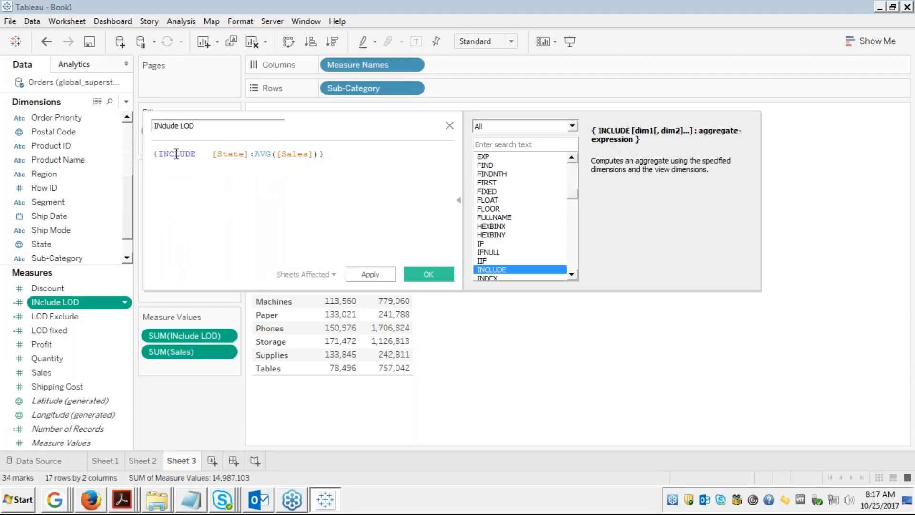
left_click(422, 268)
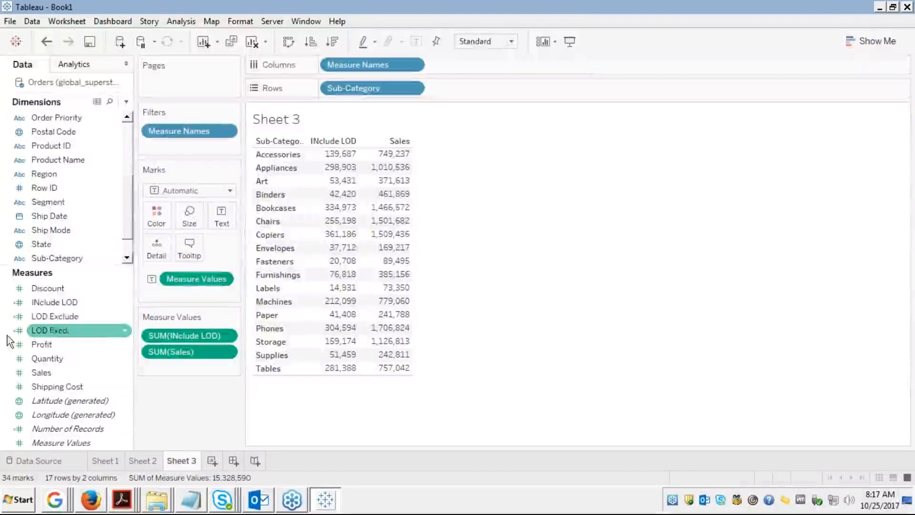
left_click(56, 316)
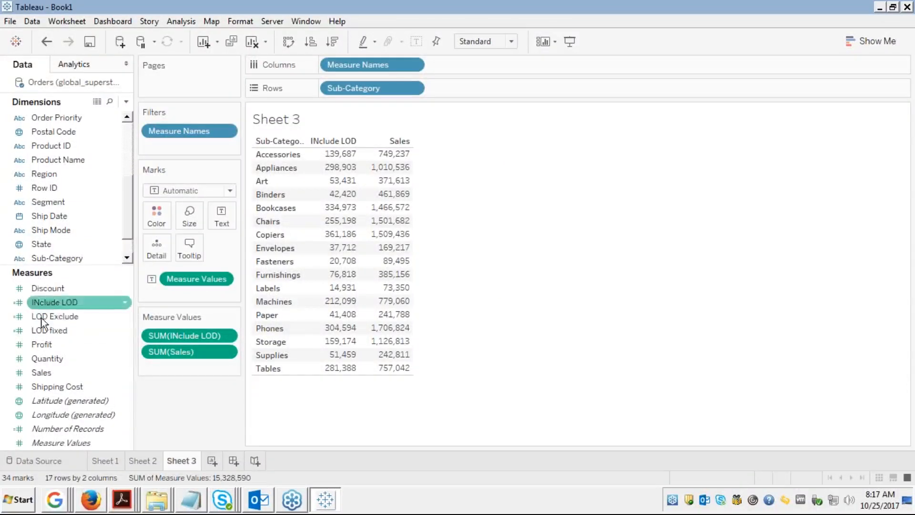
left_click(49, 331)
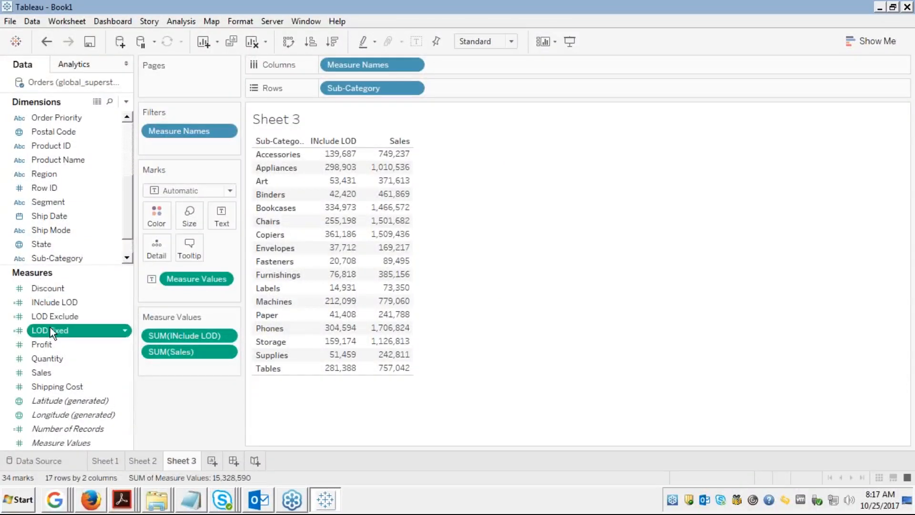
right_click(50, 329)
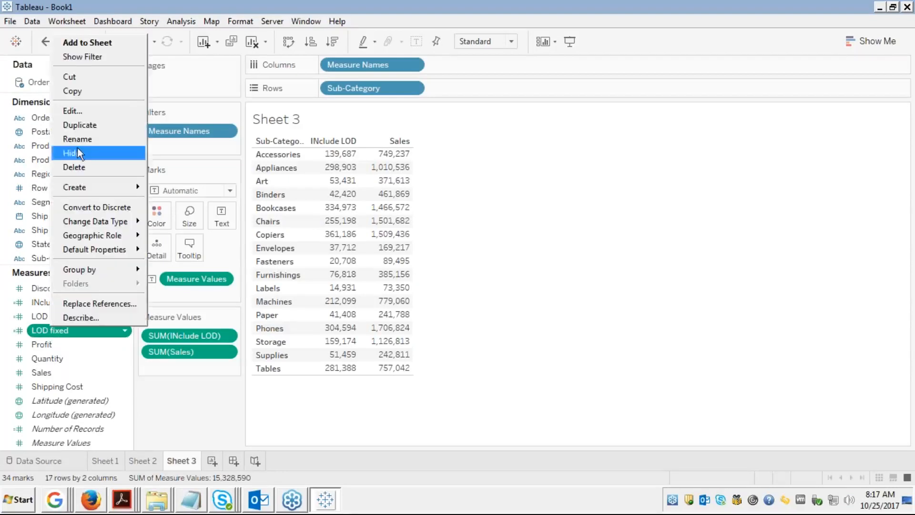
left_click(77, 123)
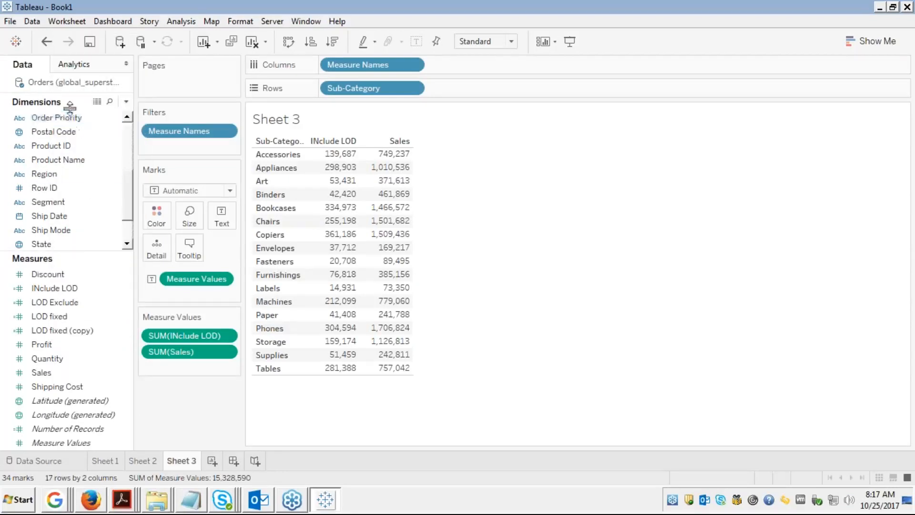
key("ctrl+z")
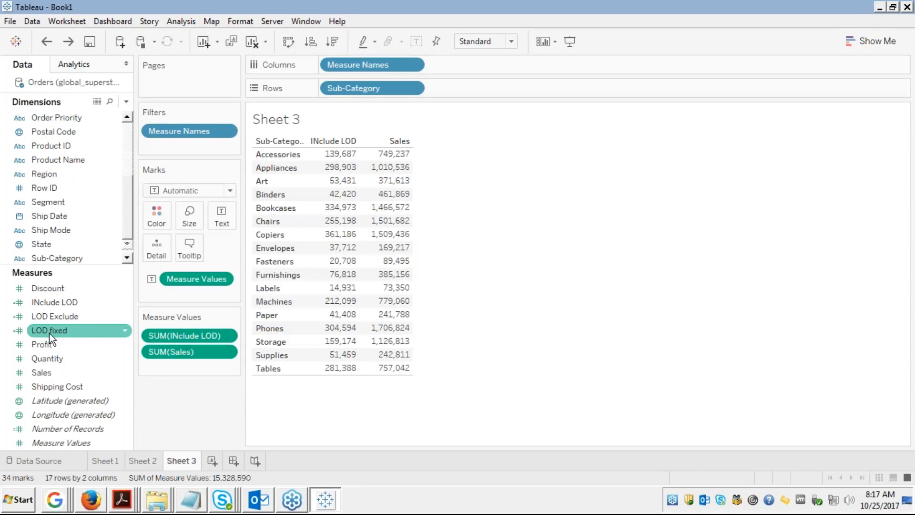
Step: Open the LOD fixed calculation for editing and remove the [Region] dimension, leaving only [State] after FIXED
right_click(47, 330)
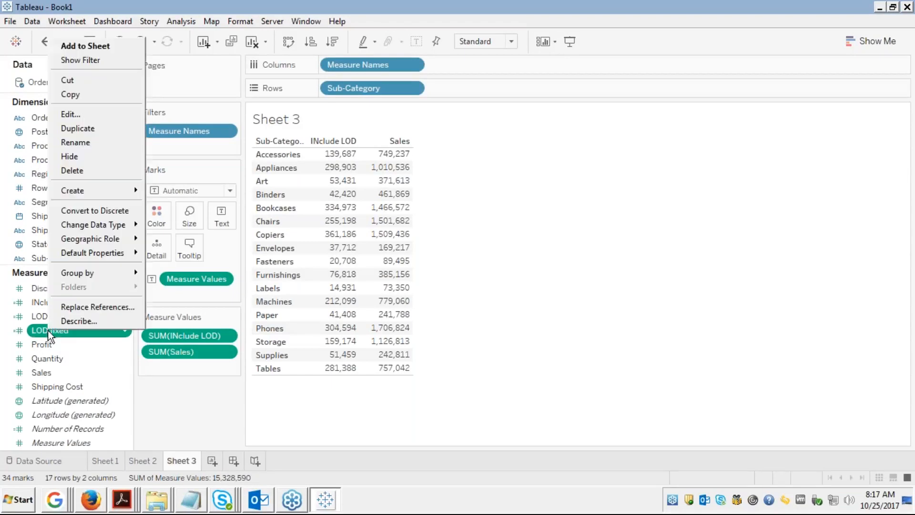
left_click(75, 113)
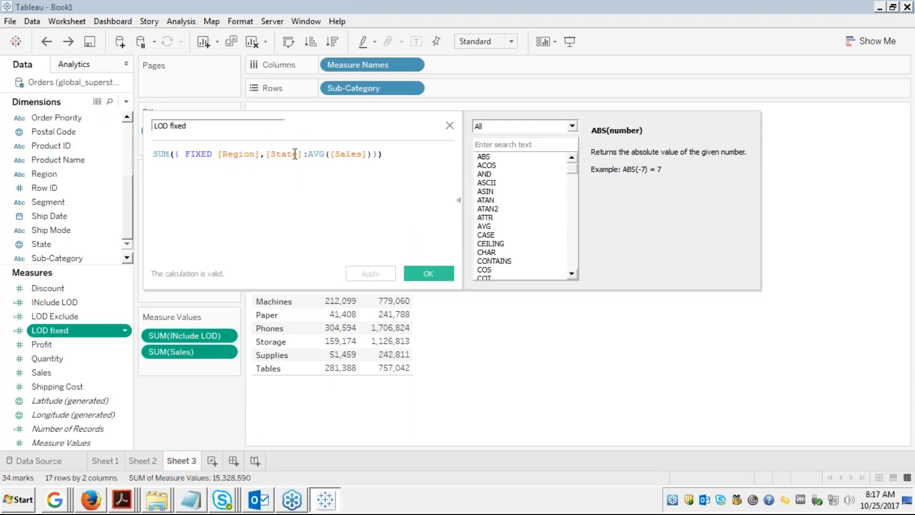
left_click(262, 155)
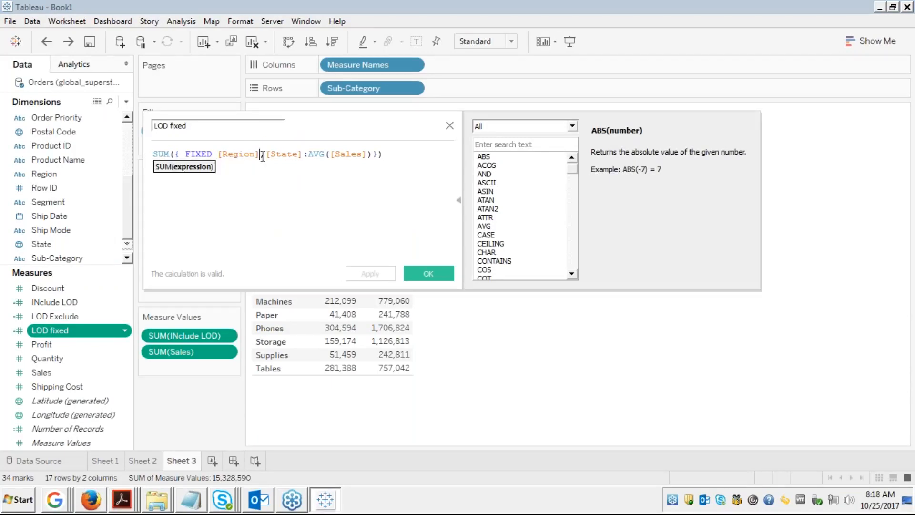
key("BackSpace")
key("BackSpace")
key("BackSpace")
key("BackSpace")
key("BackSpace")
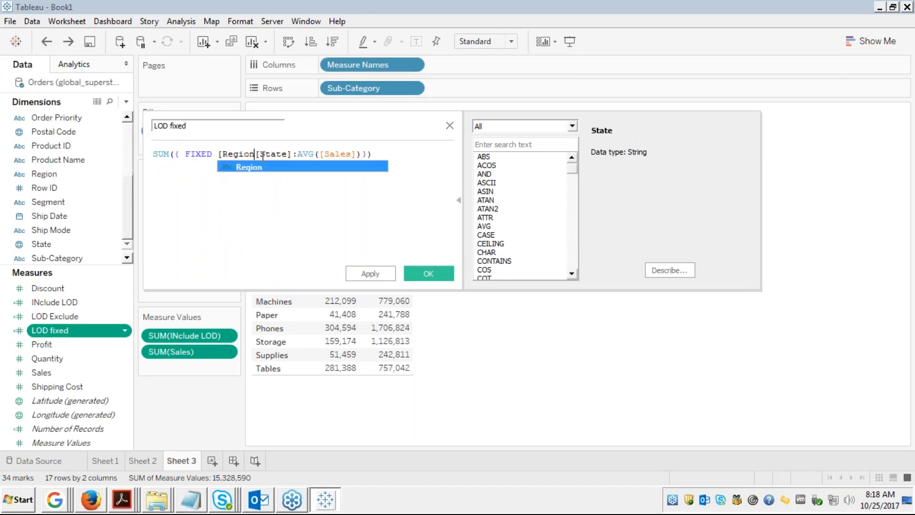
key("BackSpace")
key("BackSpace")
key("BackSpace")
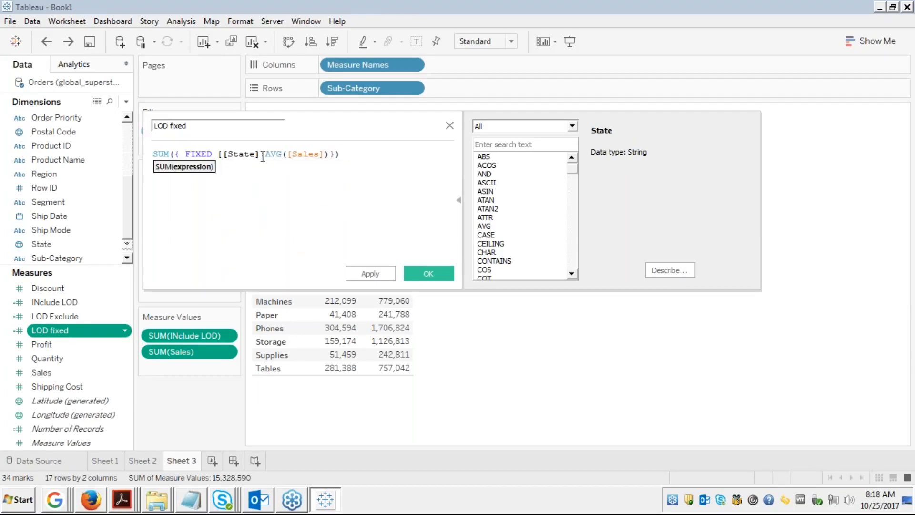
key("BackSpace")
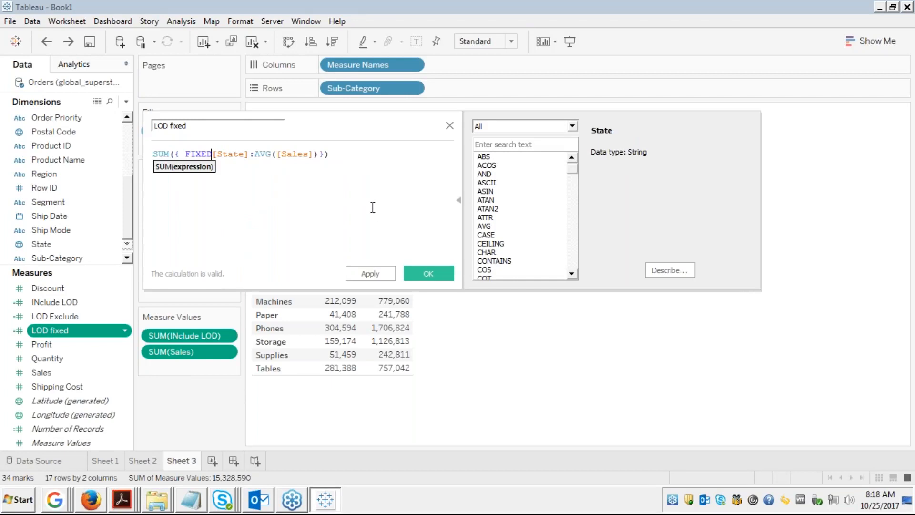
Step: Remove the outer SUM wrapper from the LOD fixed formula, making it { FIXED[State]:AVG([Sales])}, and save it
left_click(336, 164)
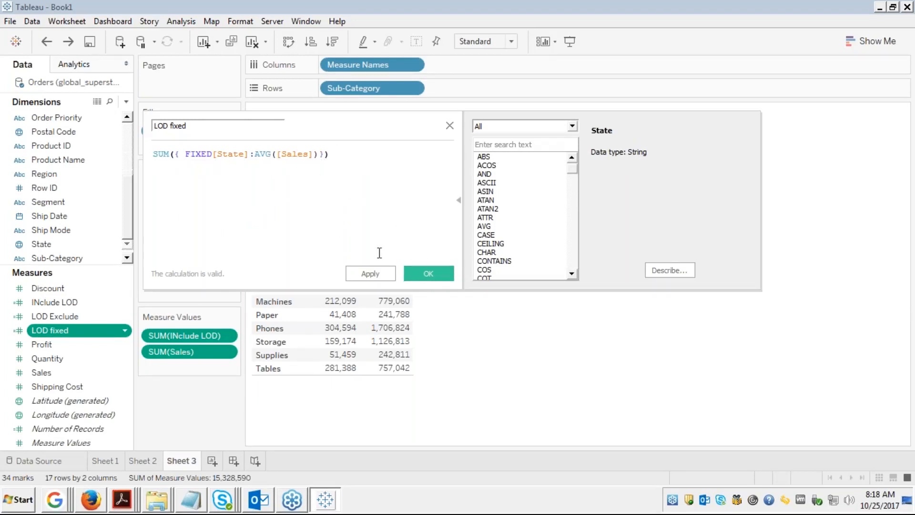
key("BackSpace")
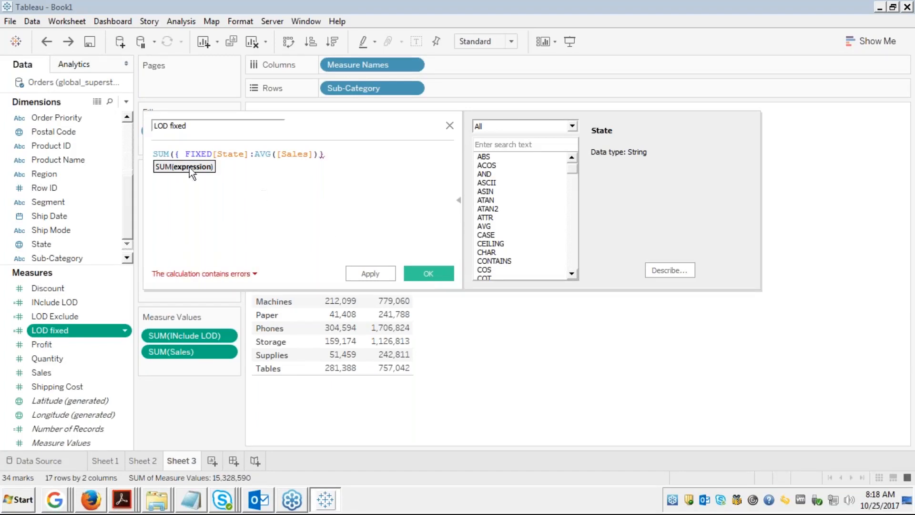
left_click(174, 152)
key("BackSpace")
key("BackSpace")
key("BackSpace")
key("BackSpace")
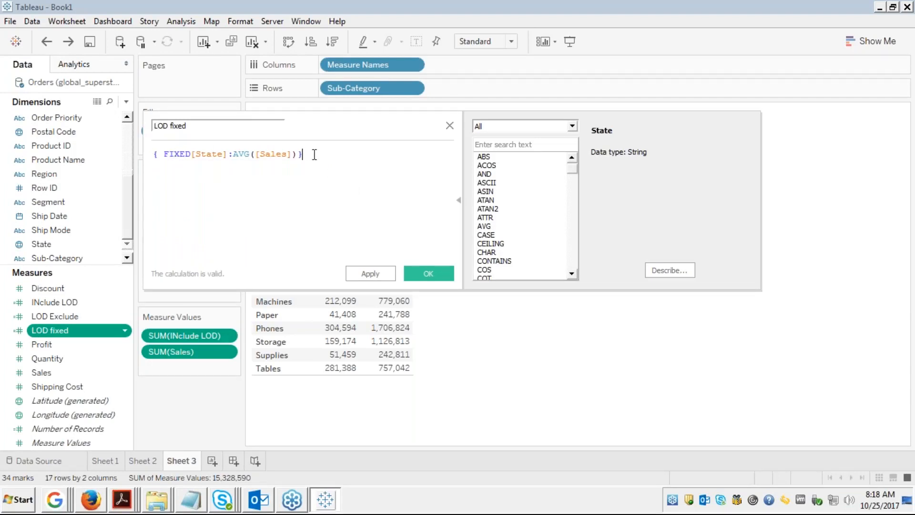
left_click(427, 271)
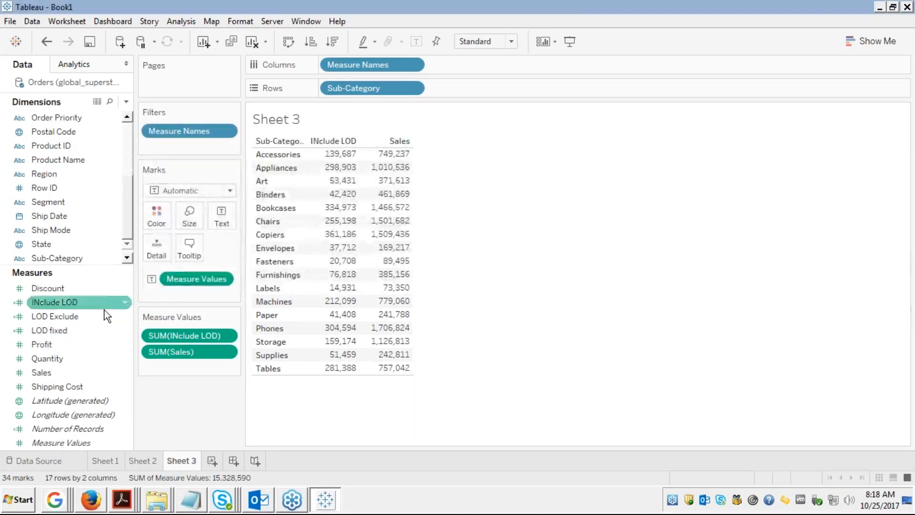
Step: Add the LOD fixed measure to the Sub-Category table and compare it with INclude LOD in the Accessories row
double_click(60, 330)
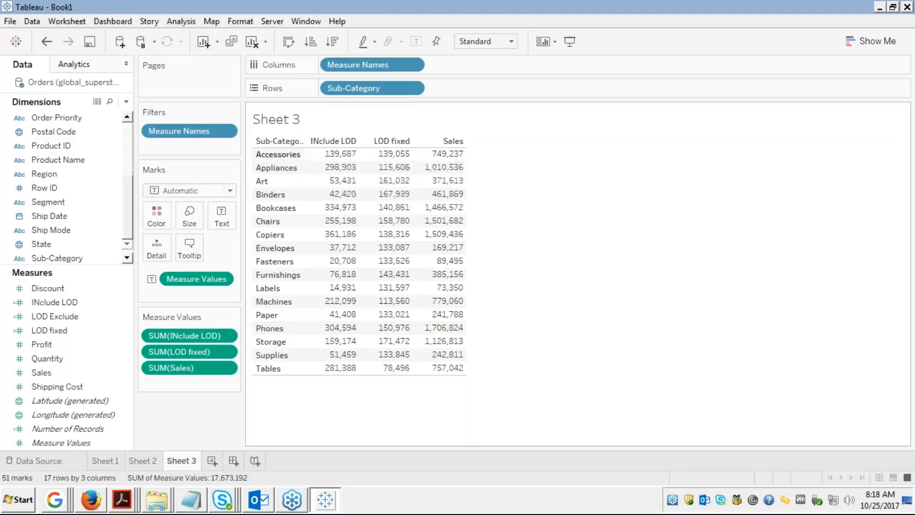
left_click(336, 154)
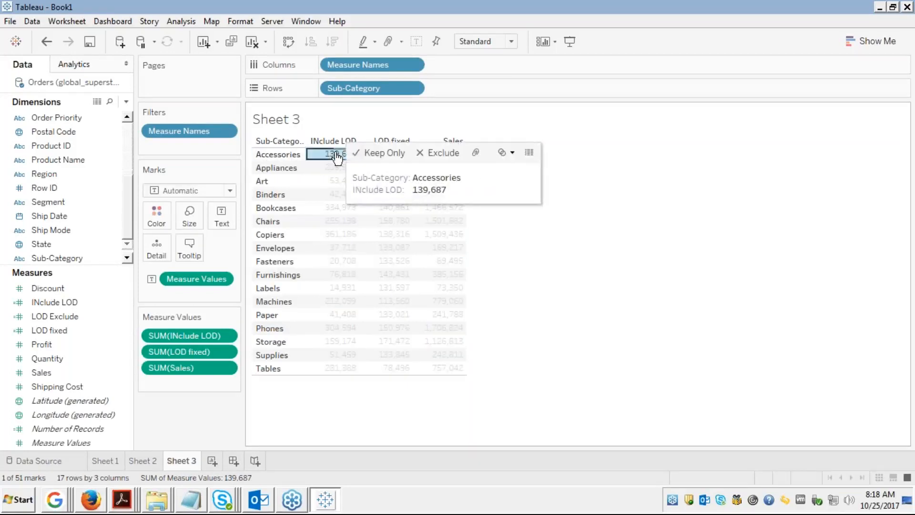
left_click(336, 155)
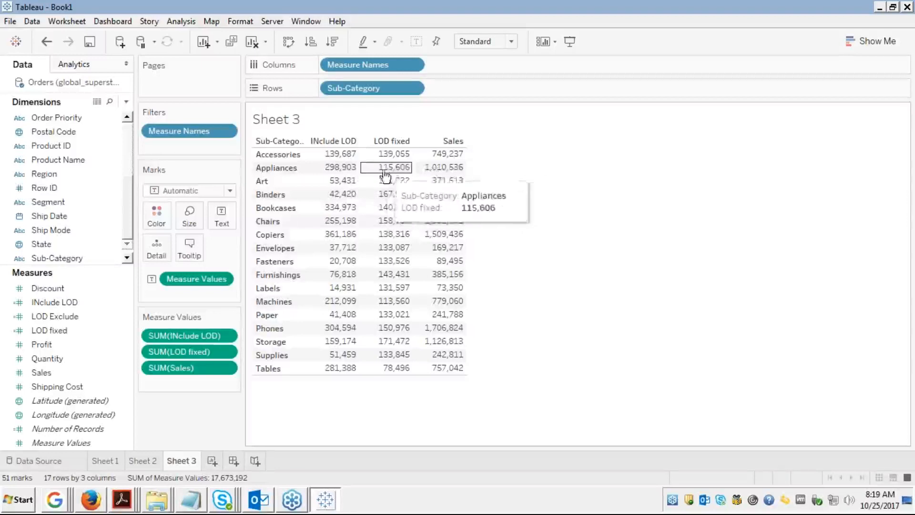
left_click(385, 155)
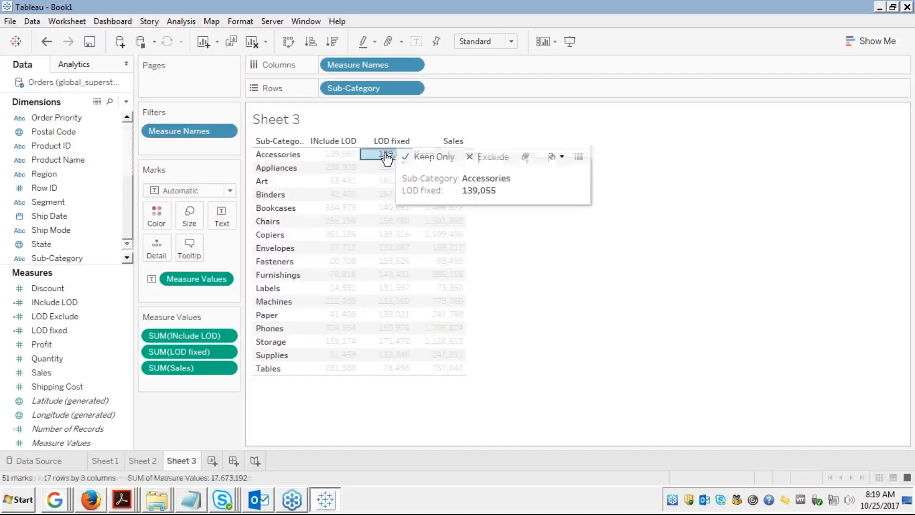
left_click(386, 156)
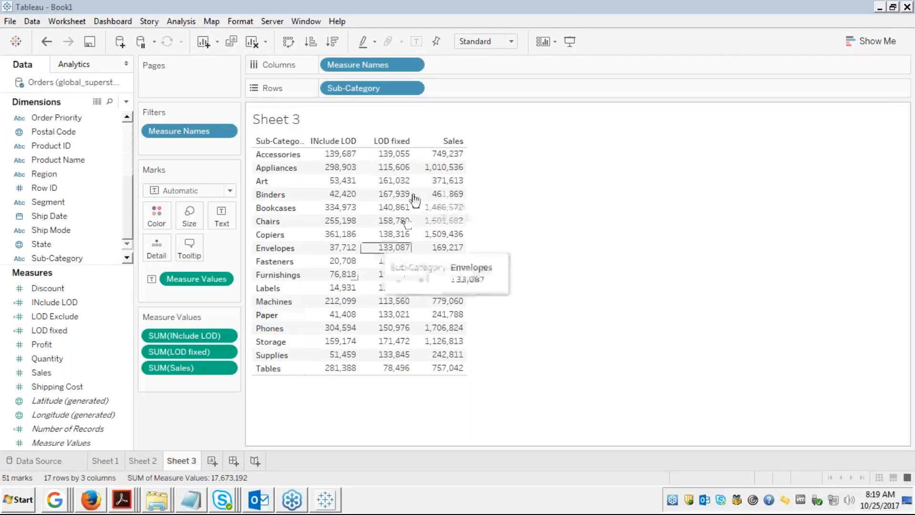
left_click(393, 155)
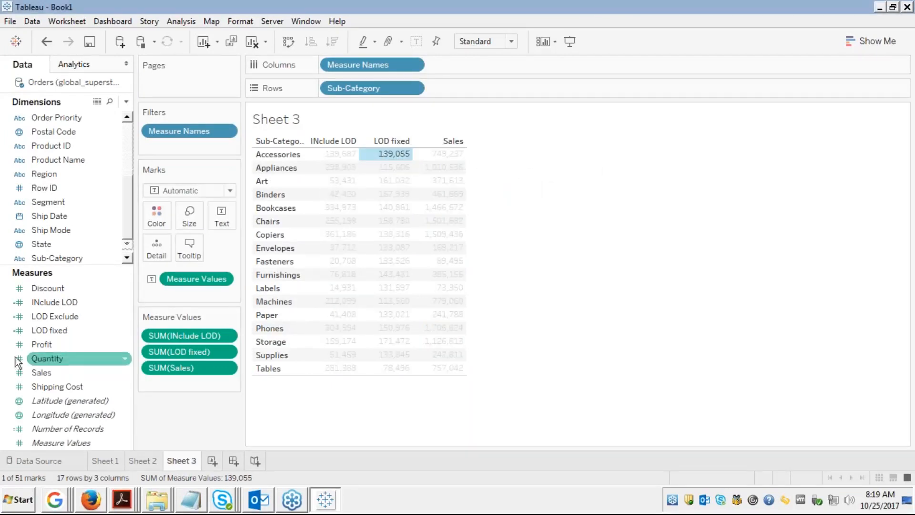
Step: Review the LOD fixed formula, close the calculation editor and deselect the LOD fixed value for Accessories
right_click(45, 329)
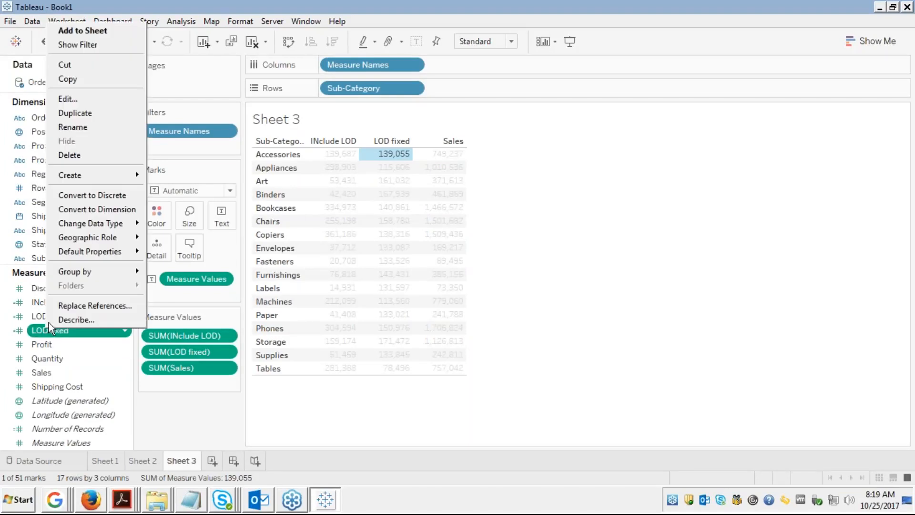
left_click(76, 98)
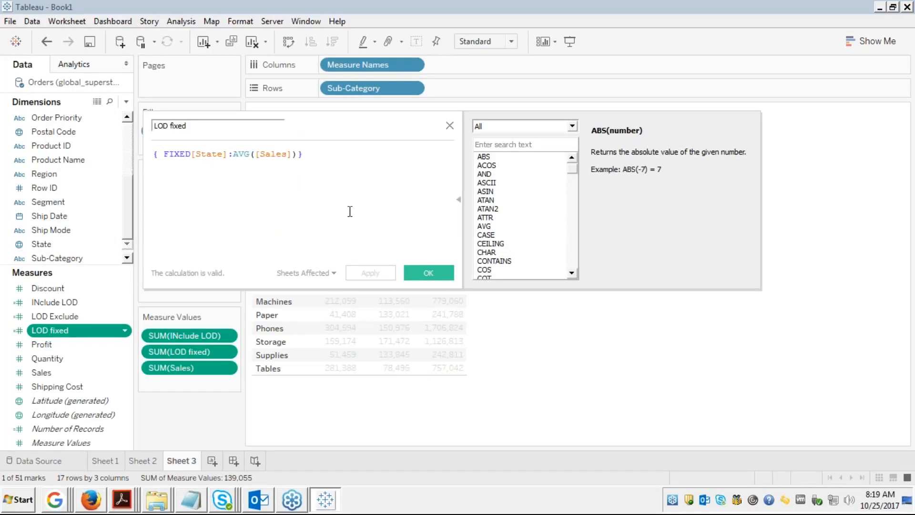
left_click(419, 274)
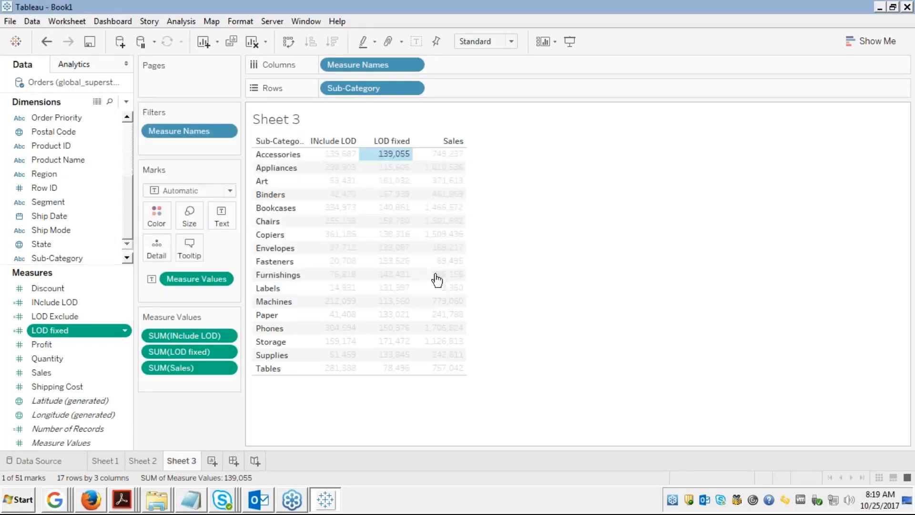
left_click(378, 156)
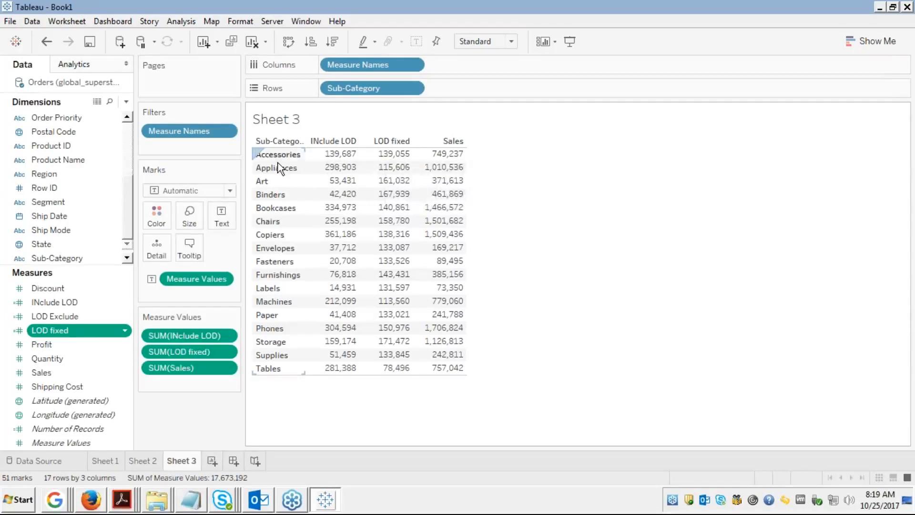
mouse_move(341, 162)
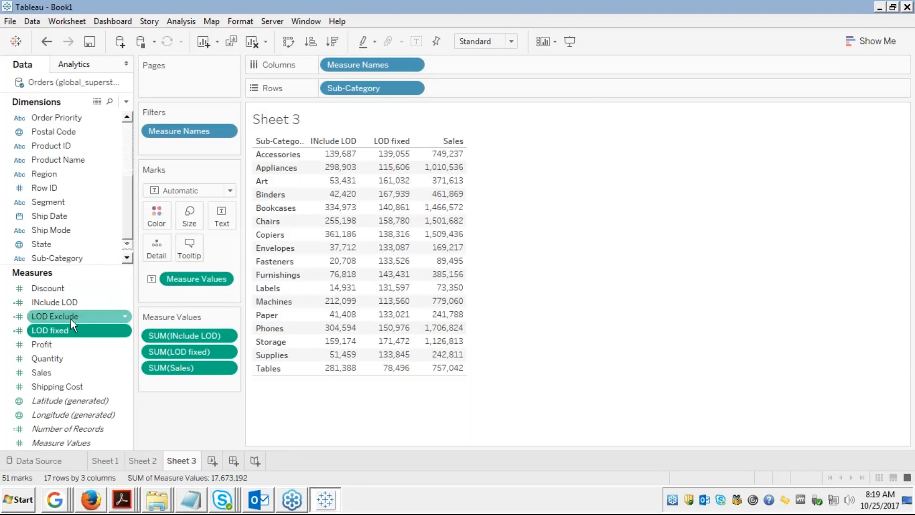
Step: Open the LOD Exclude calculation for editing and replace [Market] with [Sub-Category] as the excluded dimension
left_click(58, 313)
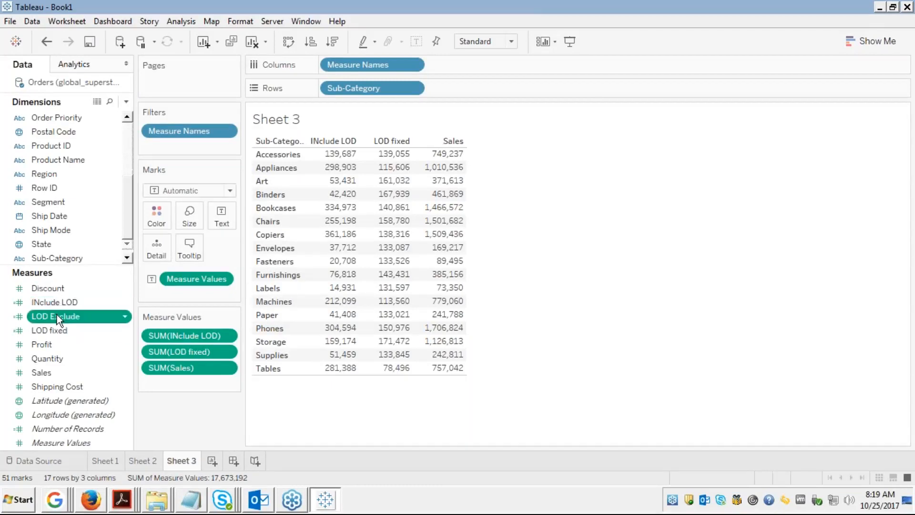
right_click(57, 314)
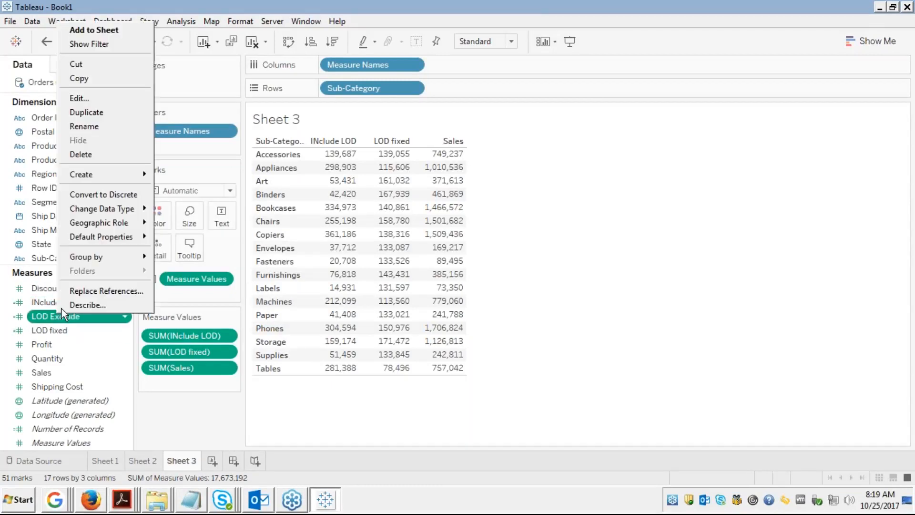
left_click(90, 99)
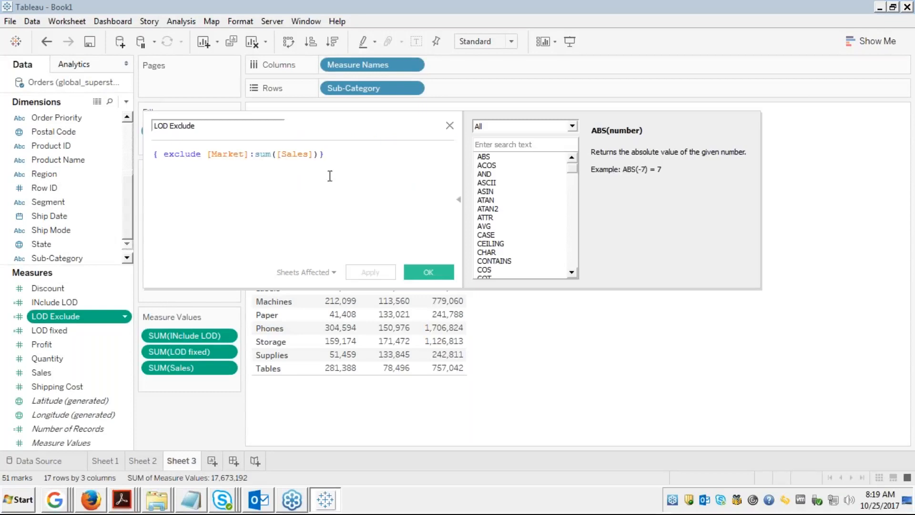
double_click(237, 152)
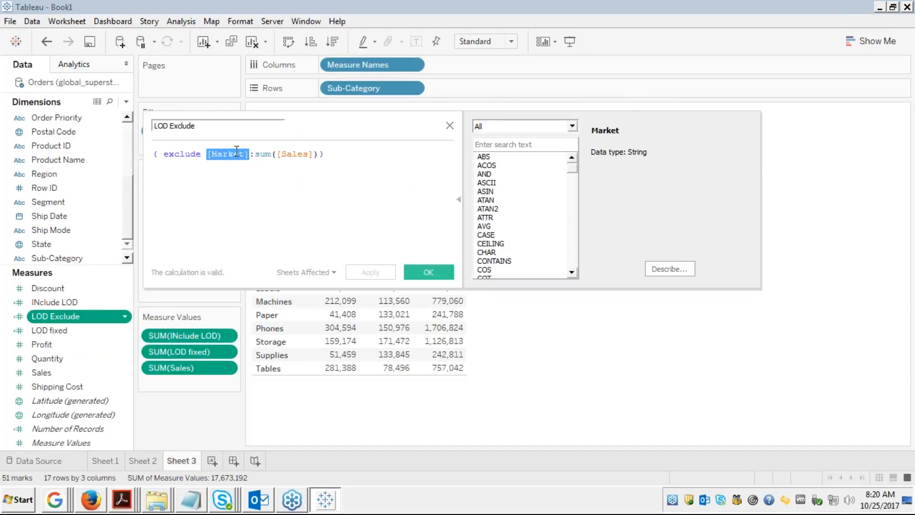
type("sa")
key("BackSpace")
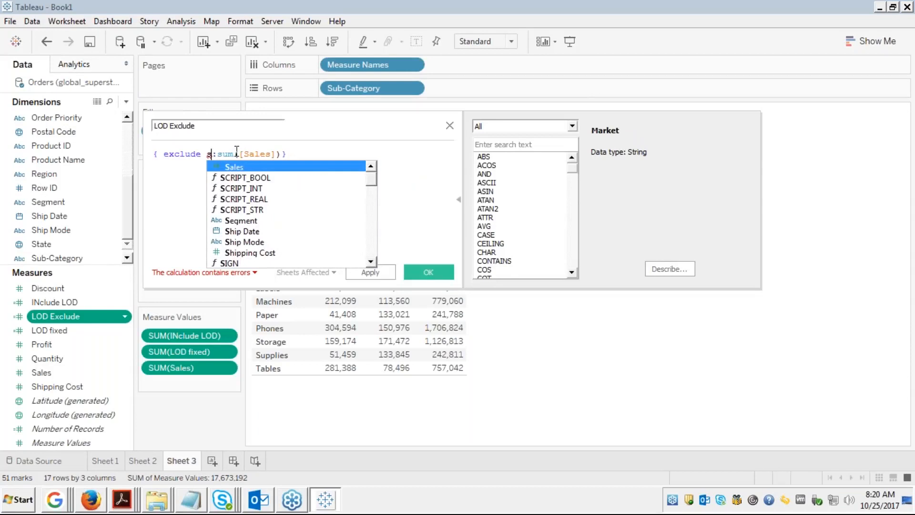
key("BackSpace")
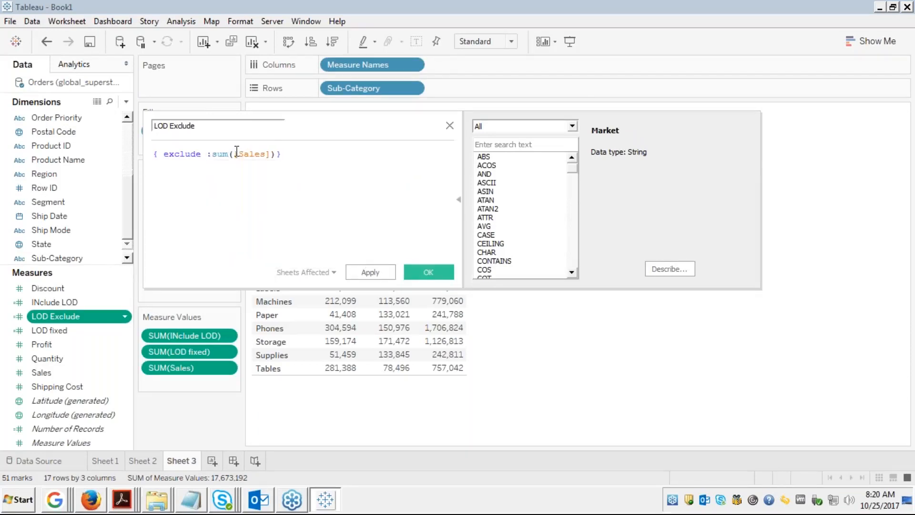
type("sub")
key("Return")
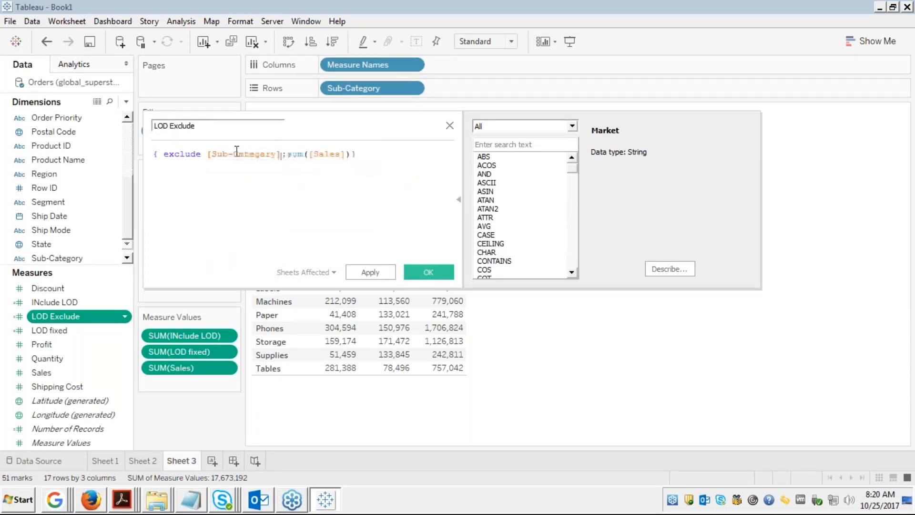
Step: Change the aggregation in LOD Exclude to AVG, save the calculation and add the measure to the Sub-Category table
double_click(299, 155)
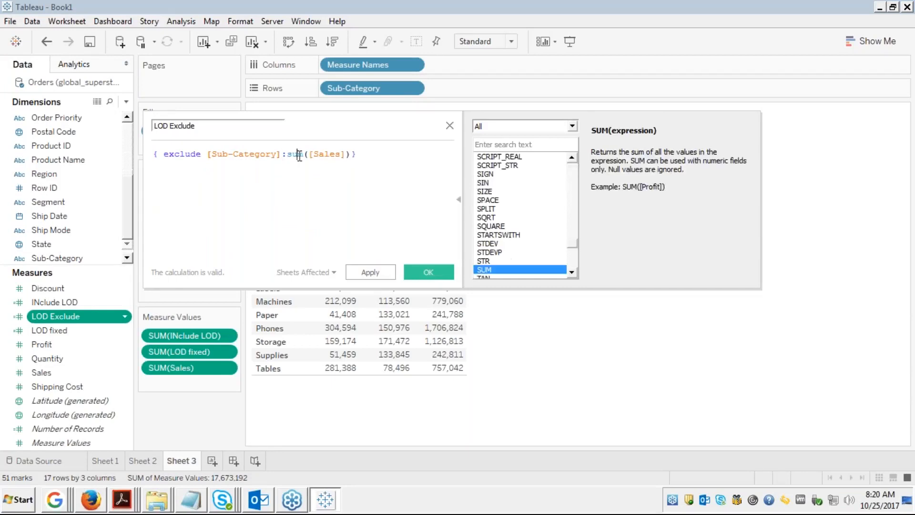
type("avg")
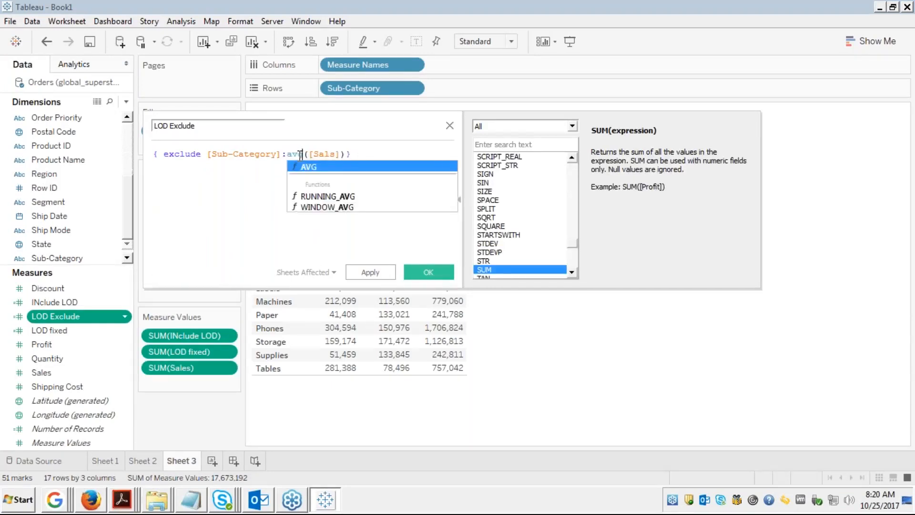
key("Return")
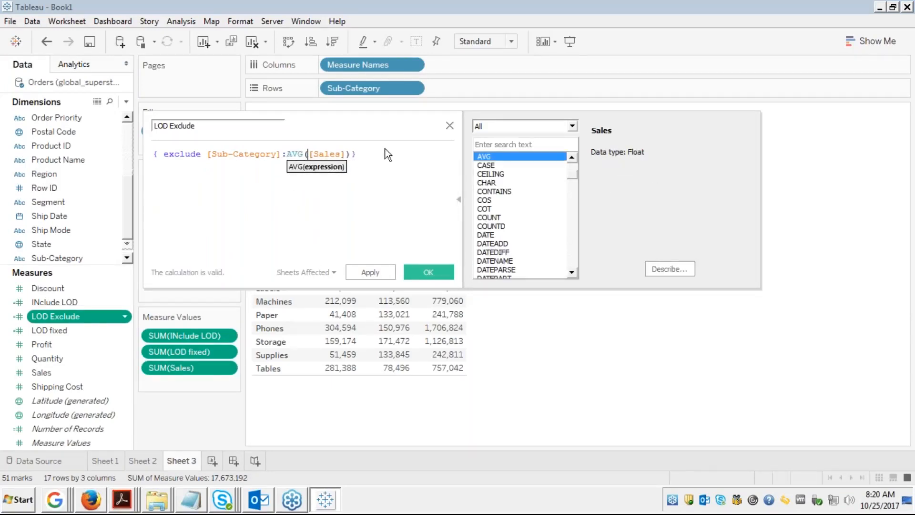
left_click(426, 273)
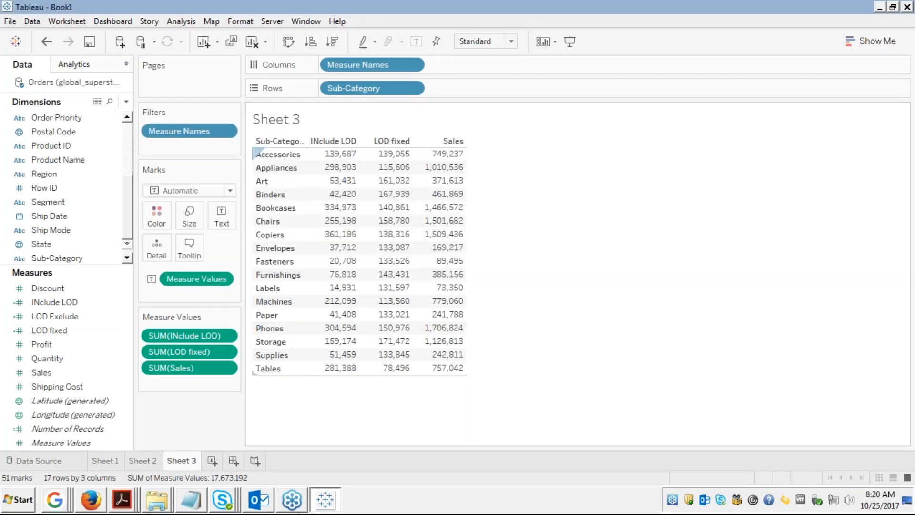
double_click(51, 315)
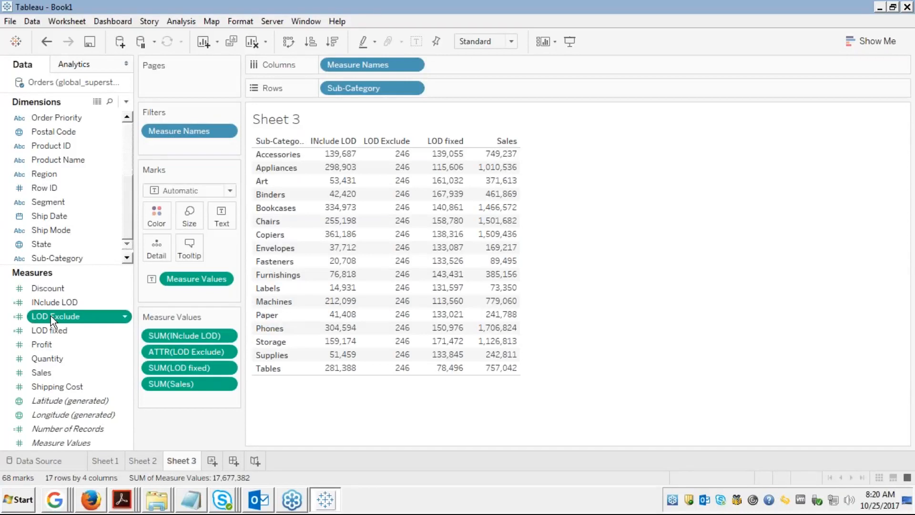
Step: Replace [Sub-Category] with [State] in the LOD Exclude formula, making { exclude [State]:AVG([Sales])}, and save it
right_click(50, 315)
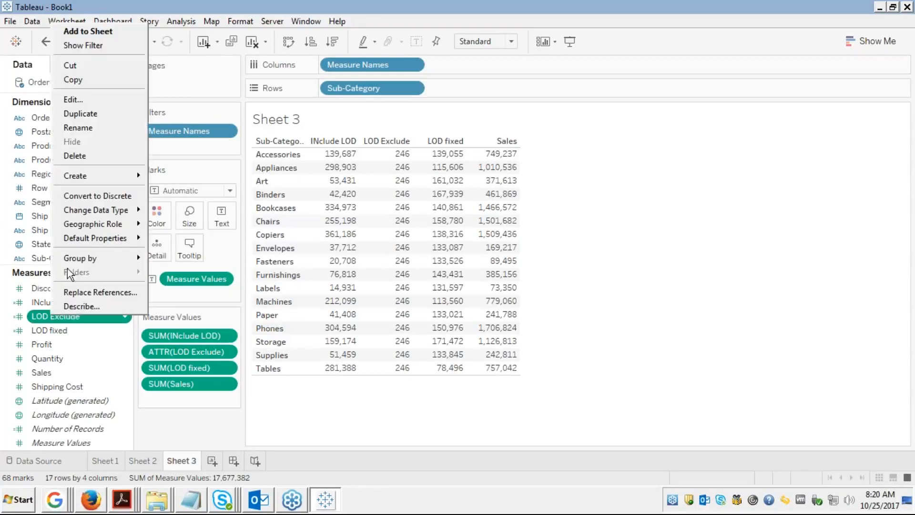
left_click(81, 98)
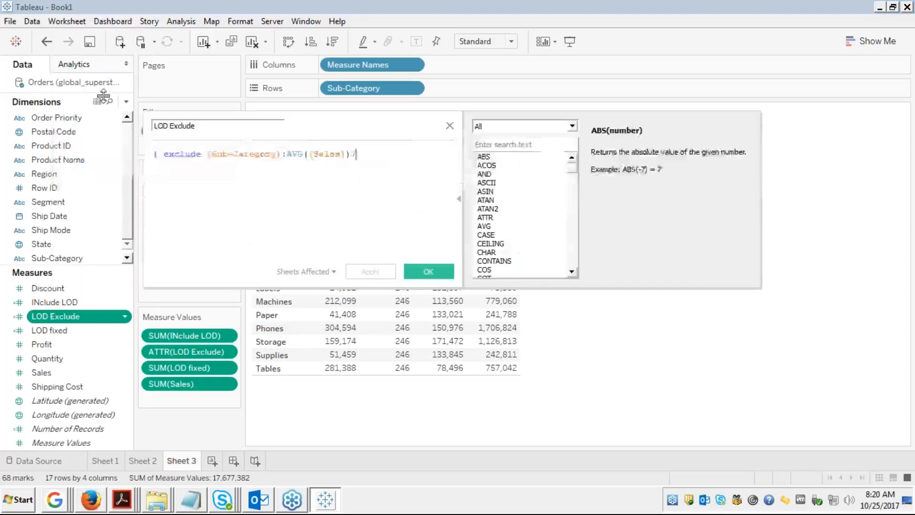
double_click(224, 154)
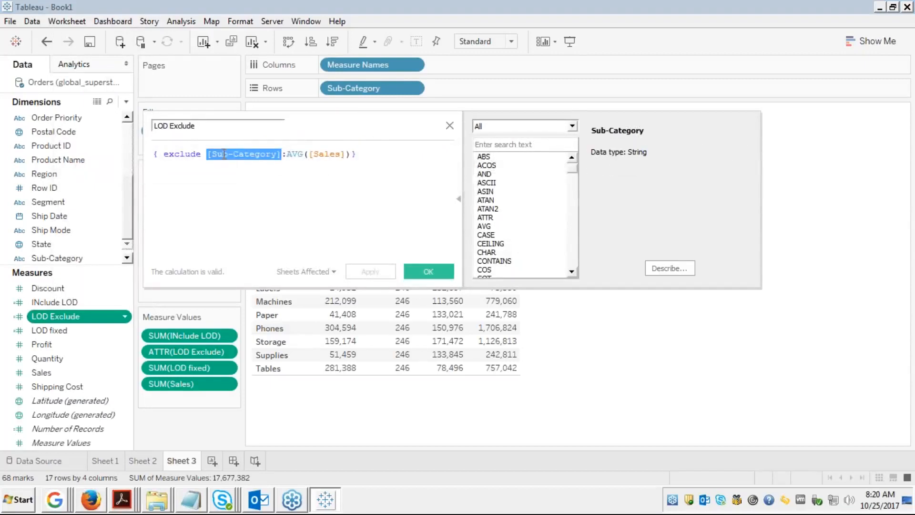
type("stga")
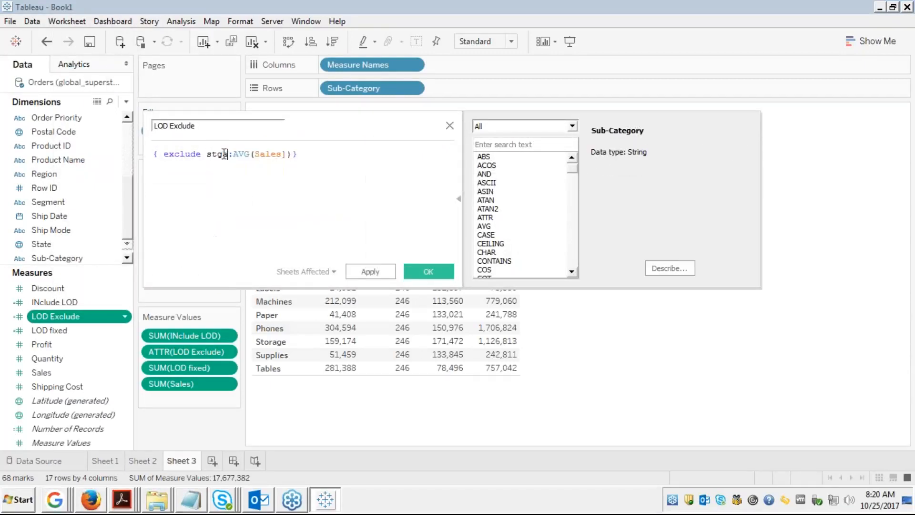
key("BackSpace")
key("BackSpace")
type("a")
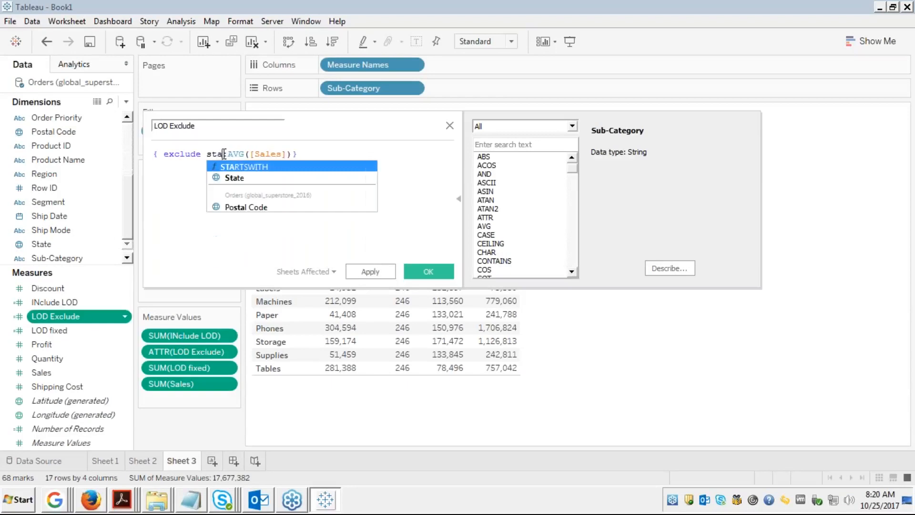
key("BackSpace")
key("BackSpace")
key("BackSpace")
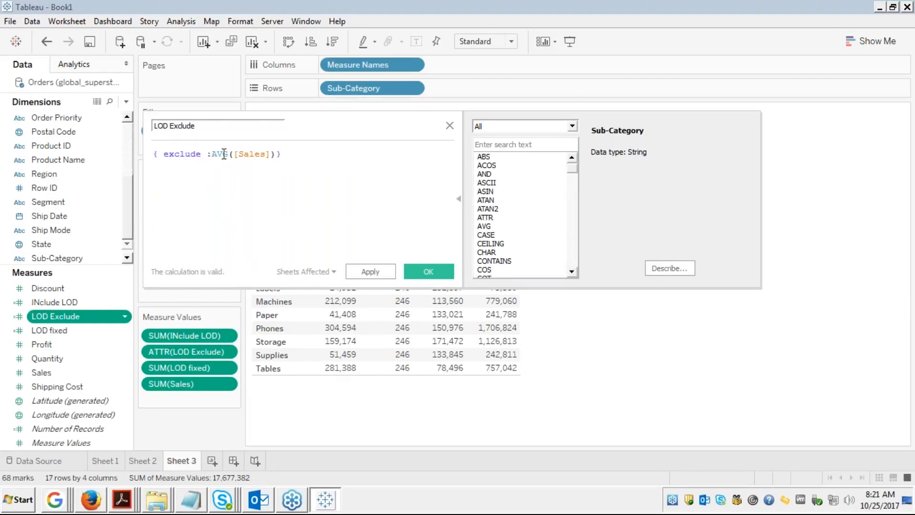
type("st")
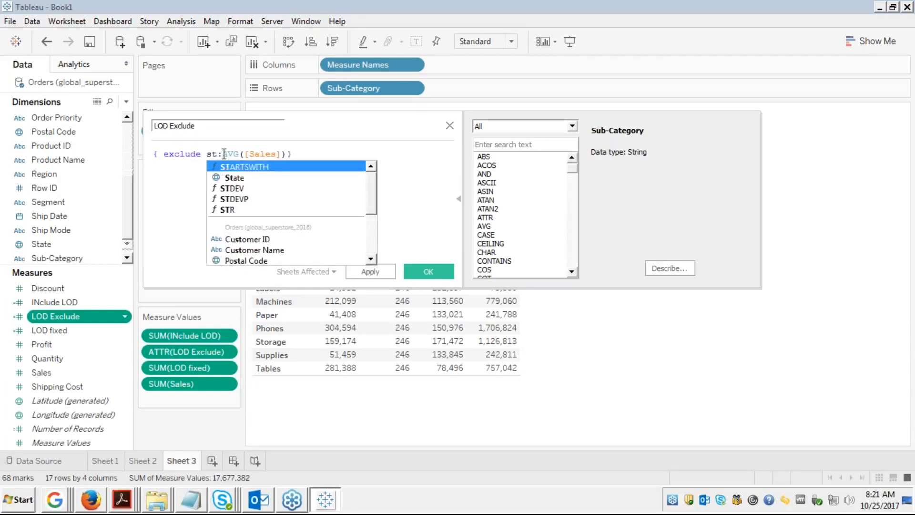
double_click(233, 178)
key("shift+End")
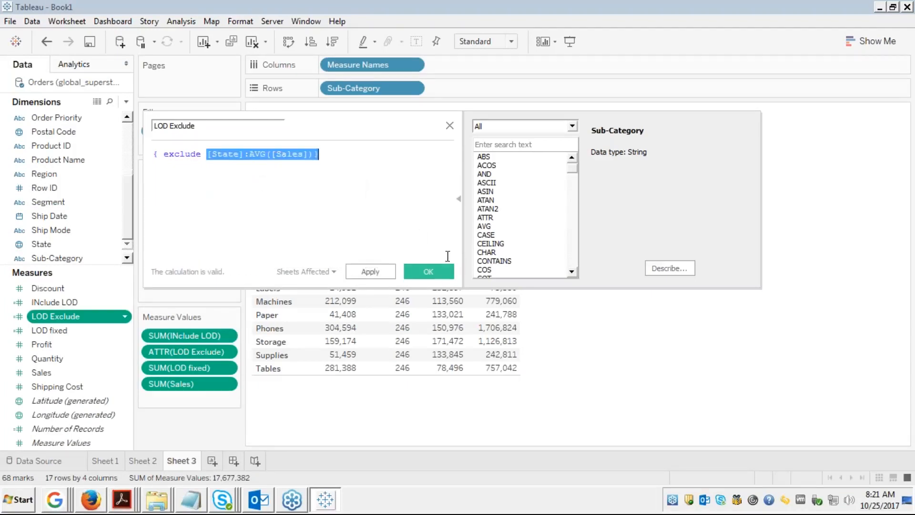
left_click(433, 272)
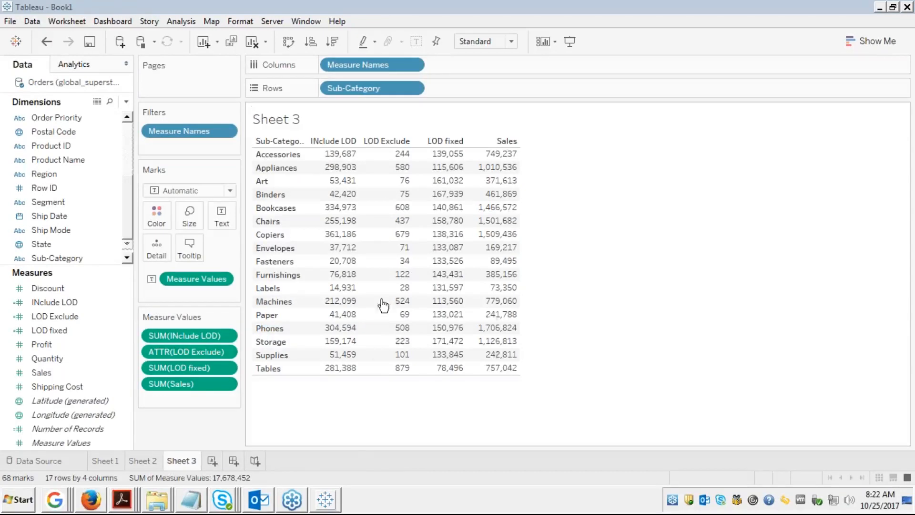
Step: Switch to Firefox, show the Module 7 presentation full screen and advance to slide 47, the INCLUDE solution
left_click(91, 499)
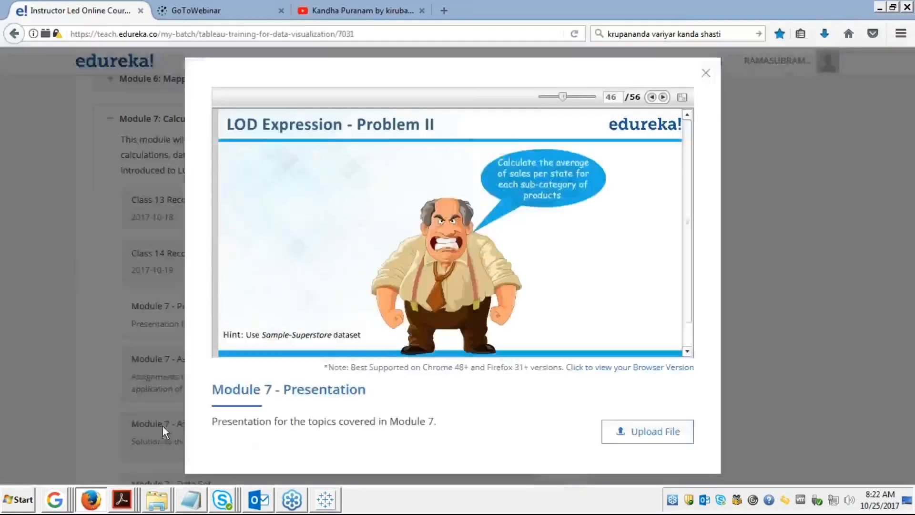
left_click(683, 97)
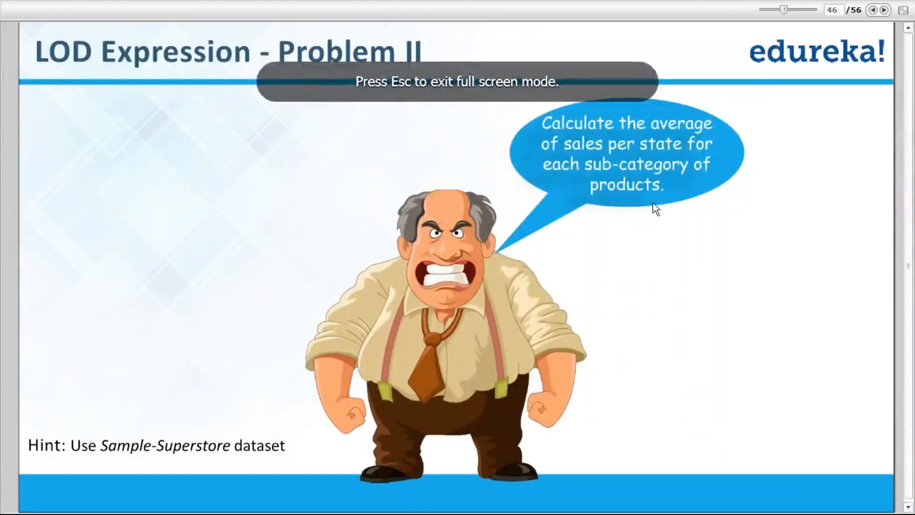
left_click(884, 10)
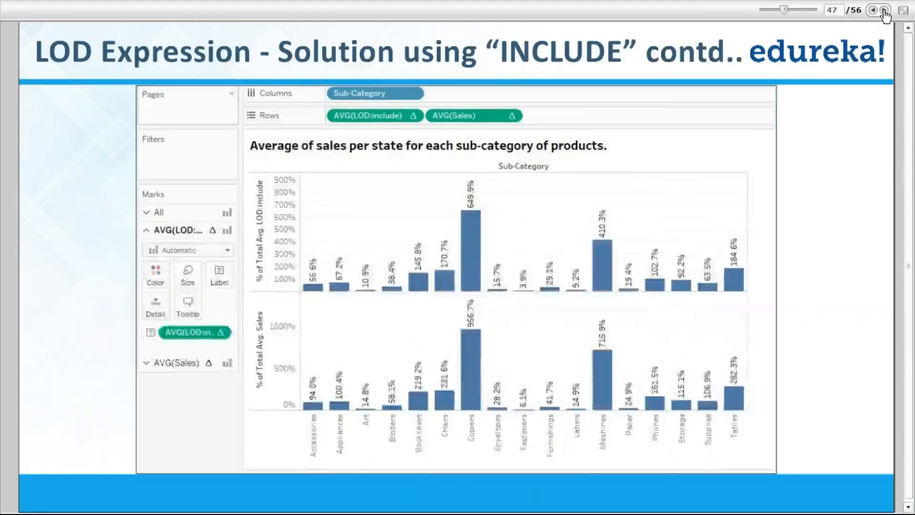
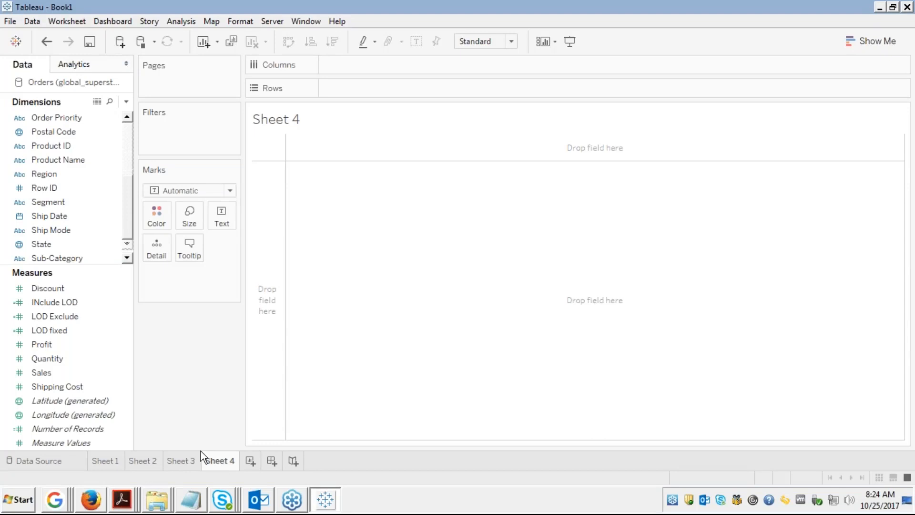
Step: Place the Region dimension and the Sales measure on the columns of Sheet 4
left_click(50, 174)
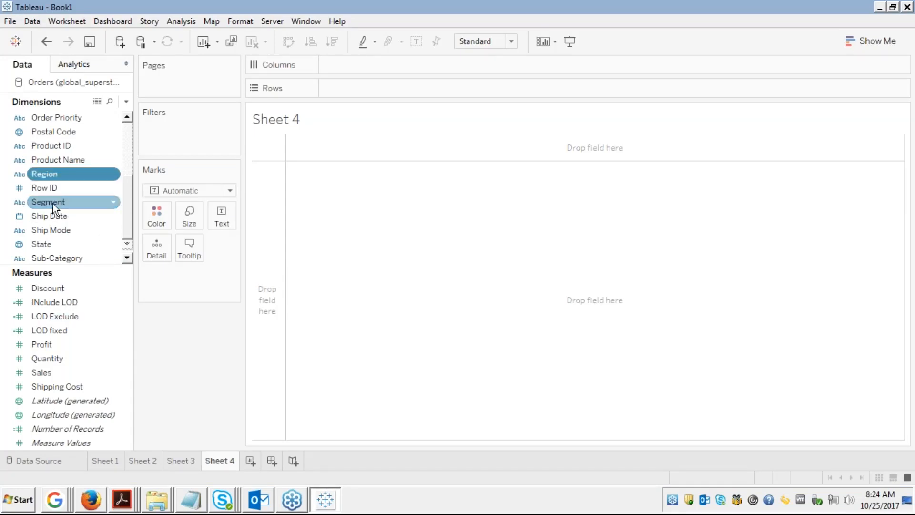
left_click_drag(60, 173, 334, 64)
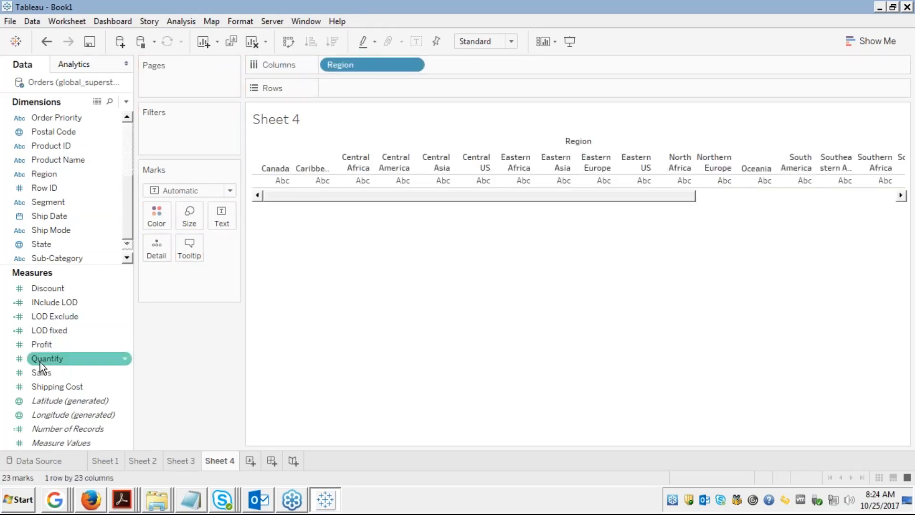
left_click_drag(39, 373, 493, 58)
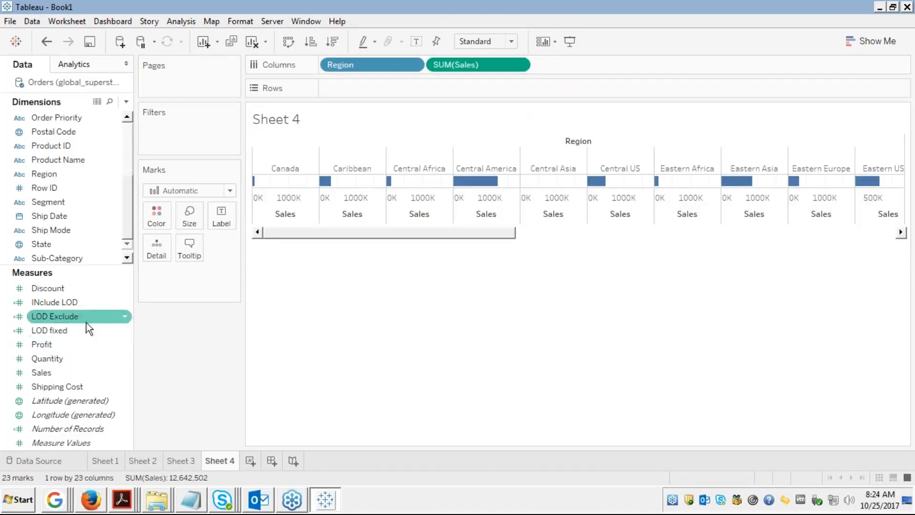
Step: Add Order Date to the rows and set its date level to Month, without the year
scroll(42, 187, "up", 2)
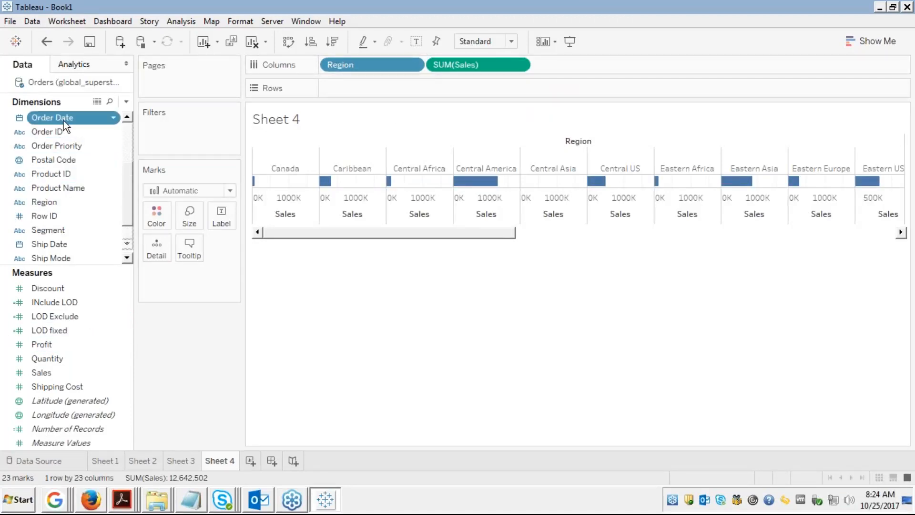
mouse_move(64, 121)
left_mouse_down()
mouse_move(333, 95)
mouse_move(328, 88)
left_mouse_up()
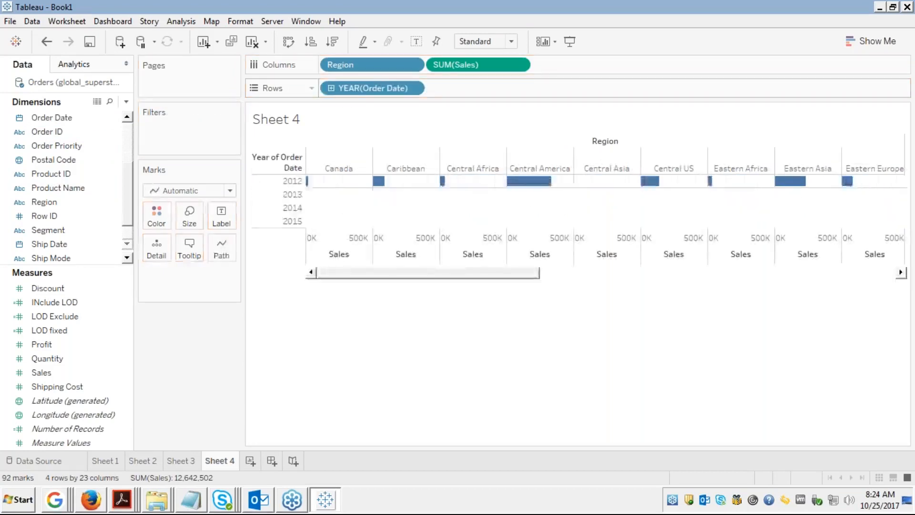
right_click(351, 90)
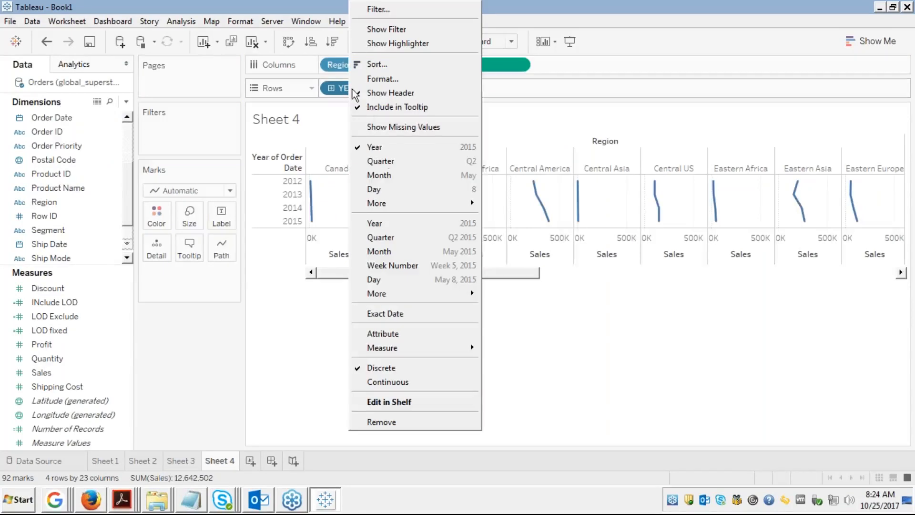
left_click(375, 175)
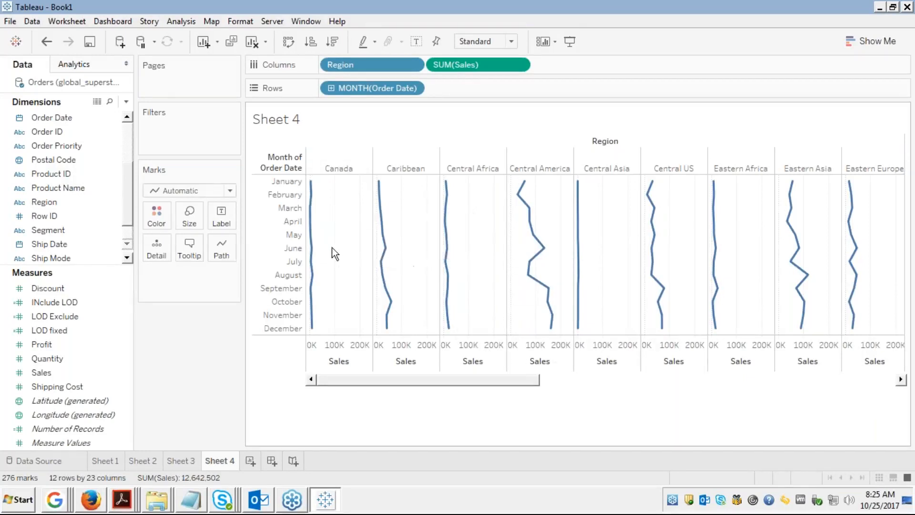
Step: Swap rows and columns so months run horizontally, and inspect monthly Sales on the Caribbean and Canada lines
left_click(286, 43)
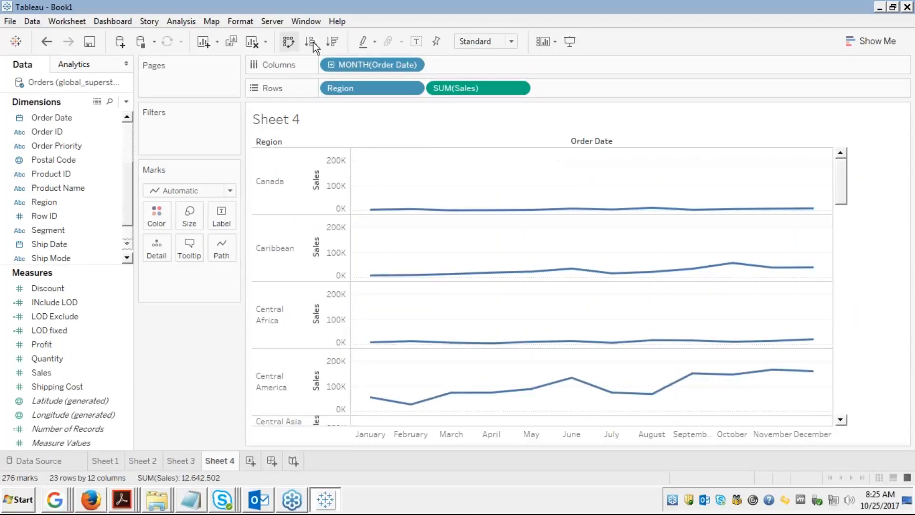
mouse_move(609, 271)
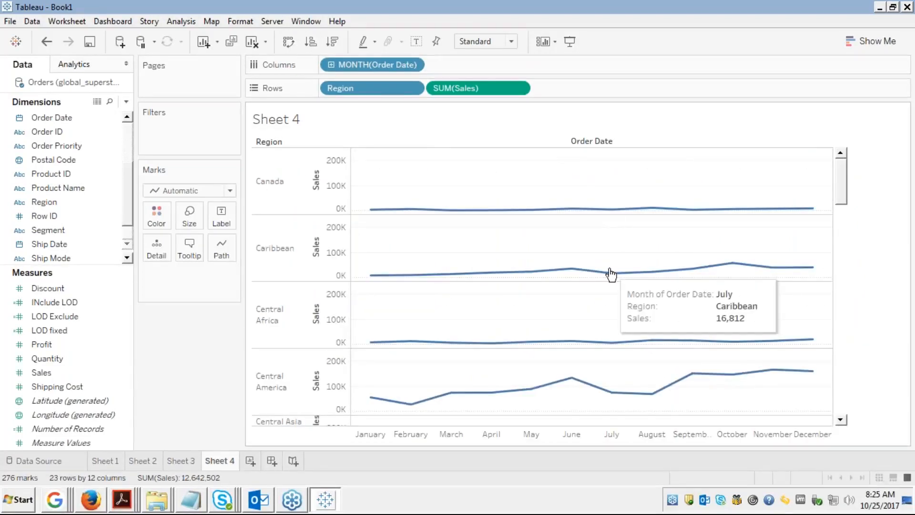
mouse_move(811, 210)
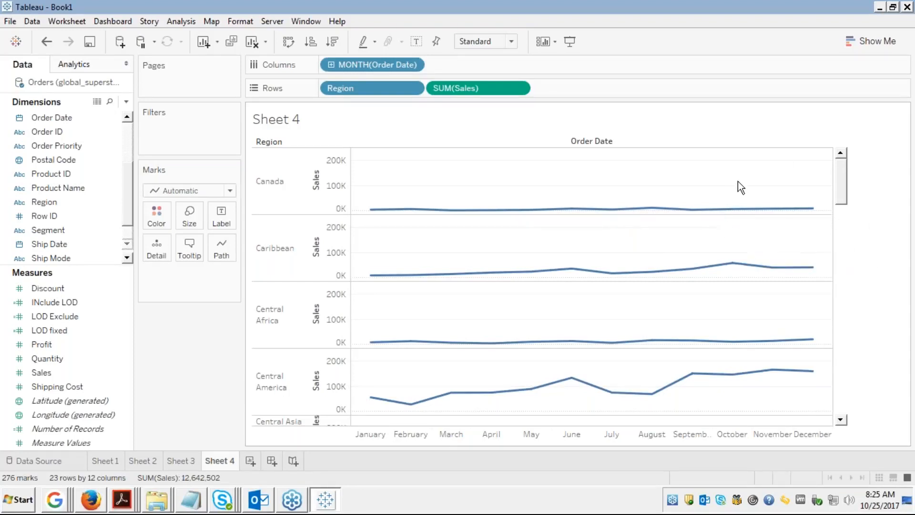
Step: Change the Order Date level on the columns to Year for the Sales by Region lines
mouse_move(729, 212)
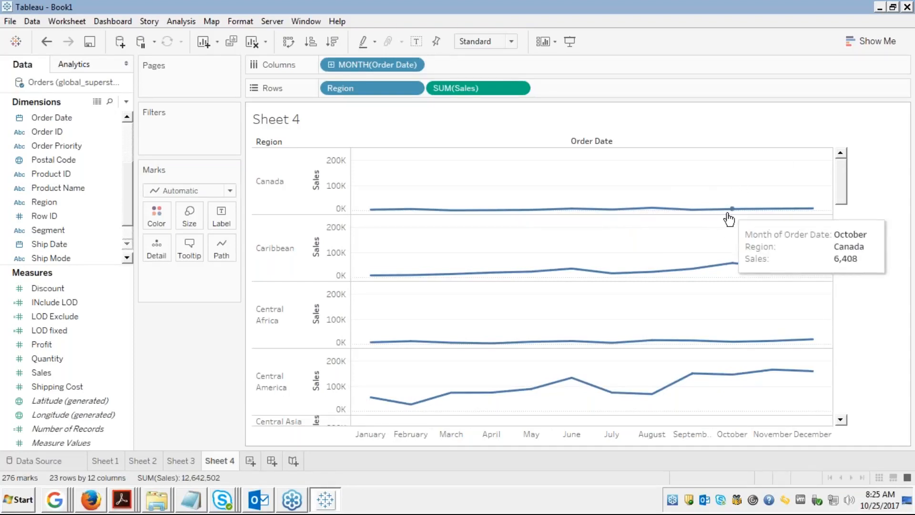
mouse_move(724, 267)
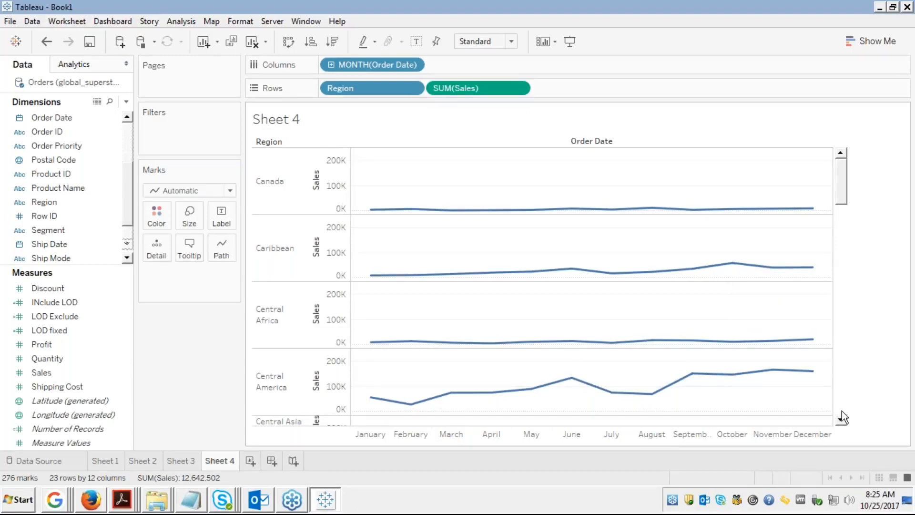
left_click_drag(841, 420, 841, 420)
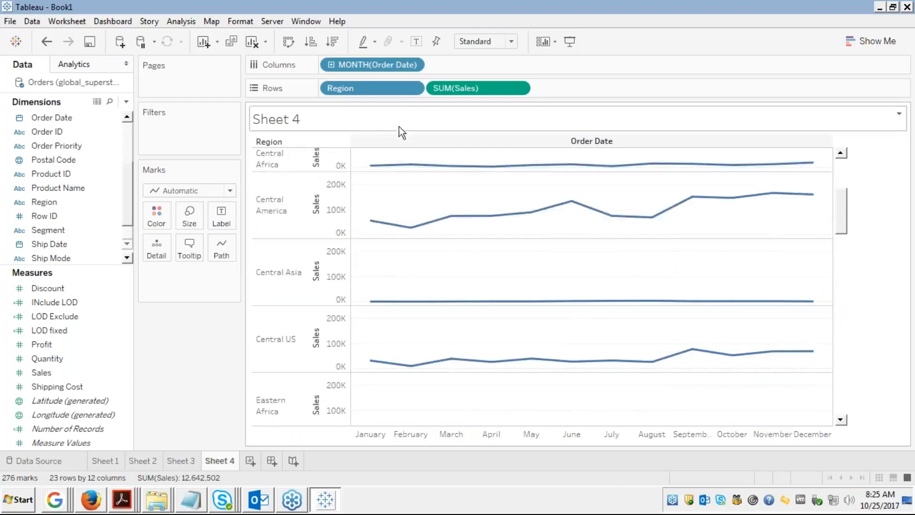
right_click(337, 63)
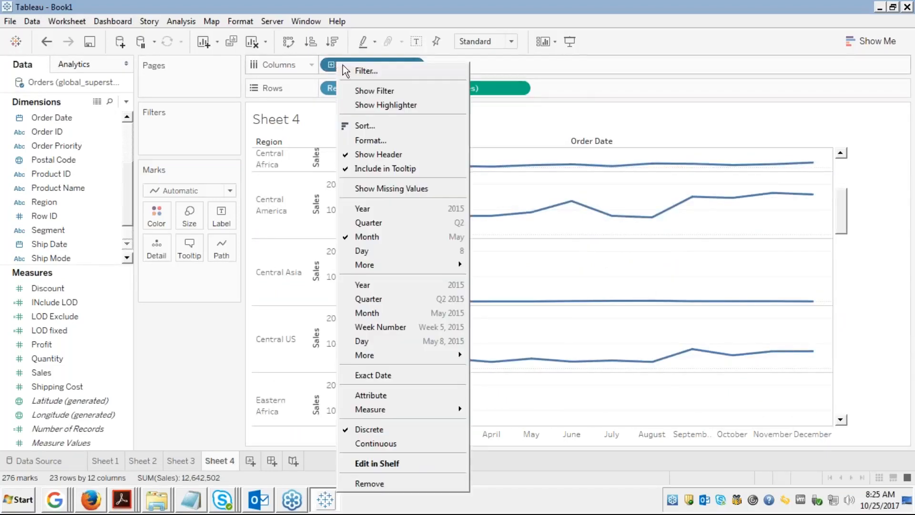
left_click(364, 207)
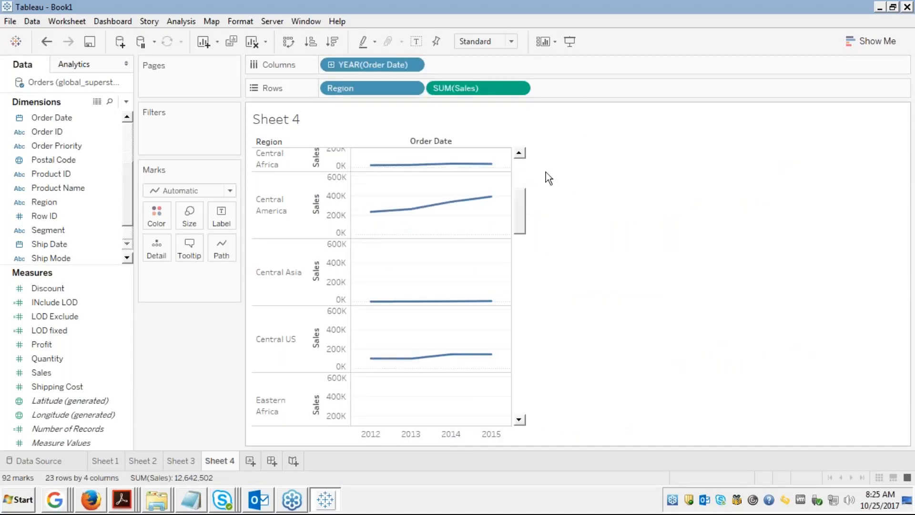
scroll(520, 165, "up", 3)
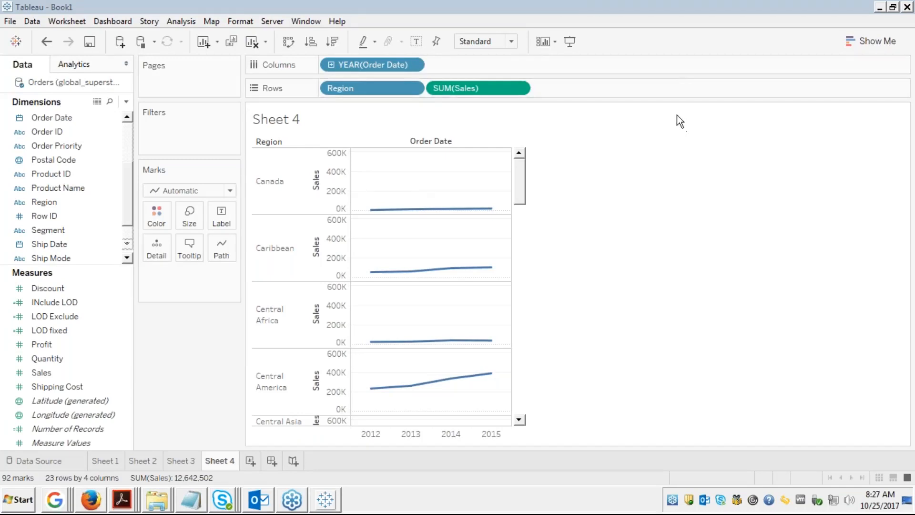
left_click(690, 120)
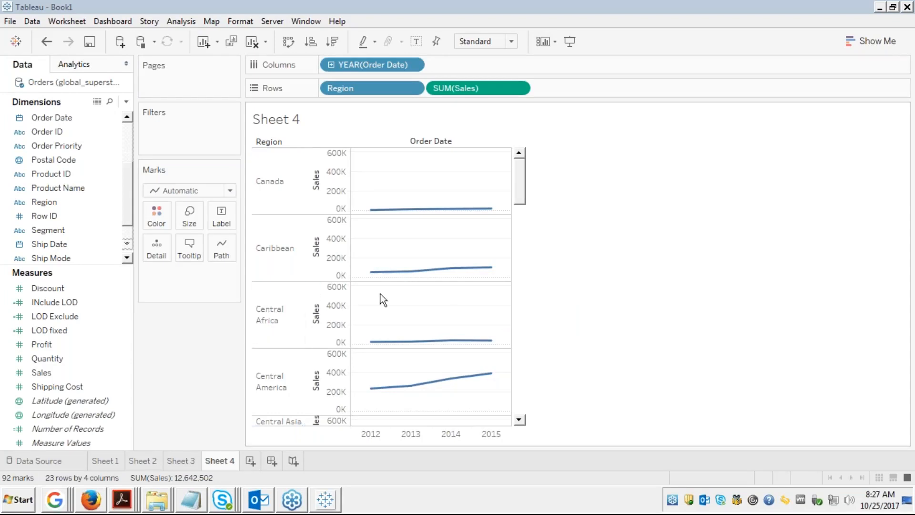
Step: Edit the LOD Exclude calculation, replacing the [State] field with [Region] as the excluded dimension
right_click(64, 316)
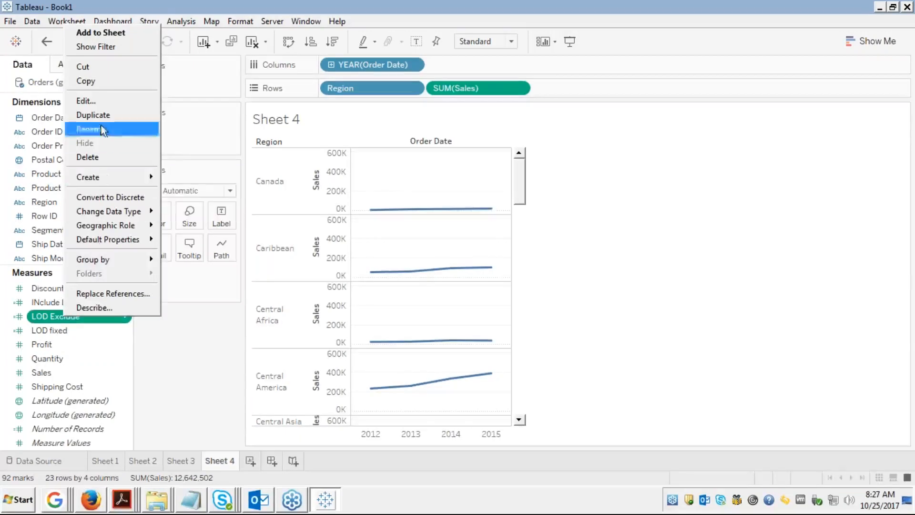
left_click(91, 99)
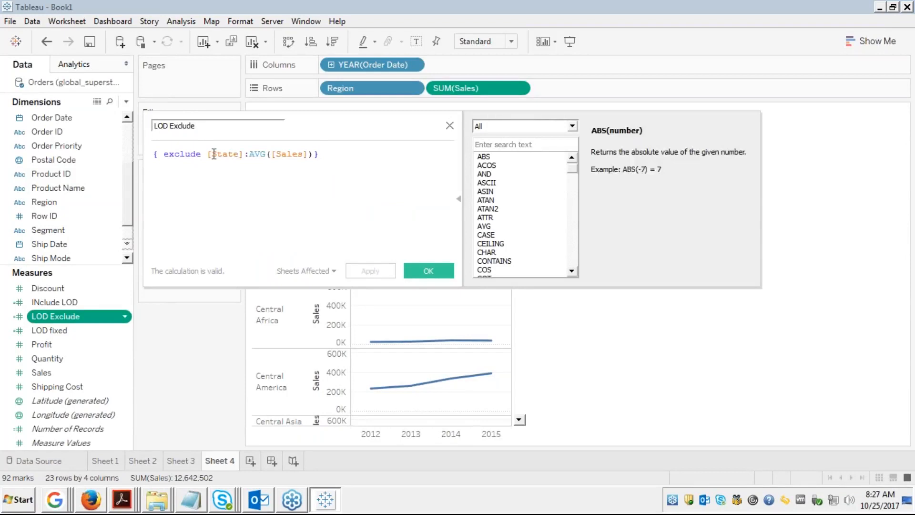
double_click(214, 154)
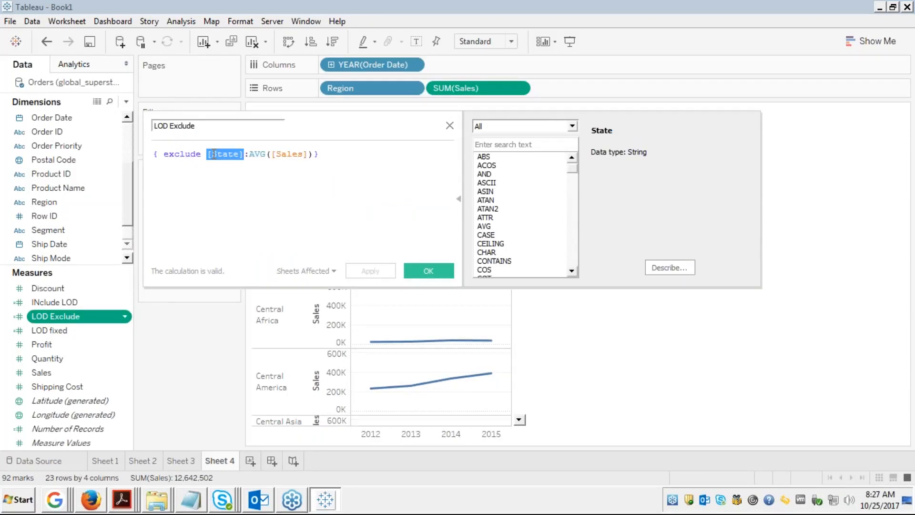
type("regio")
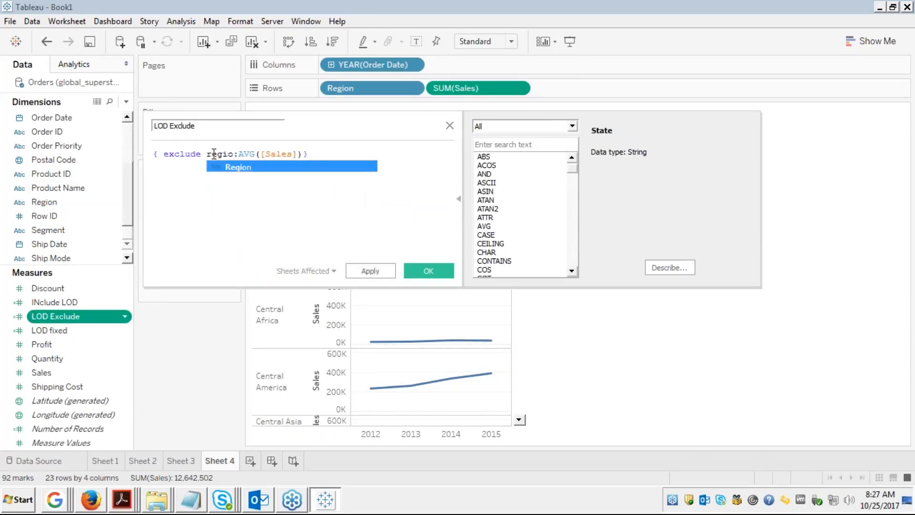
key("Return")
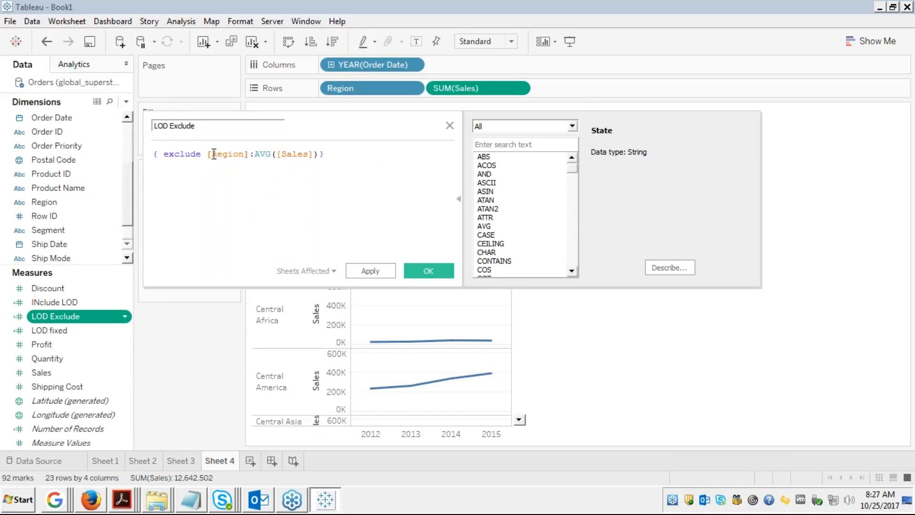
Step: Change the aggregation to SUM so LOD Exclude reads { exclude[Region]:SUM([Sales])}, and save the calculation
double_click(262, 154)
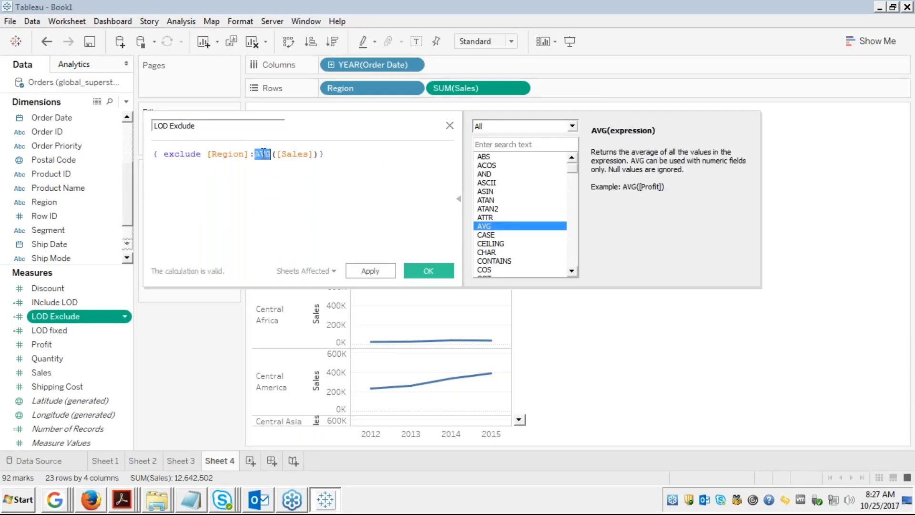
type("su")
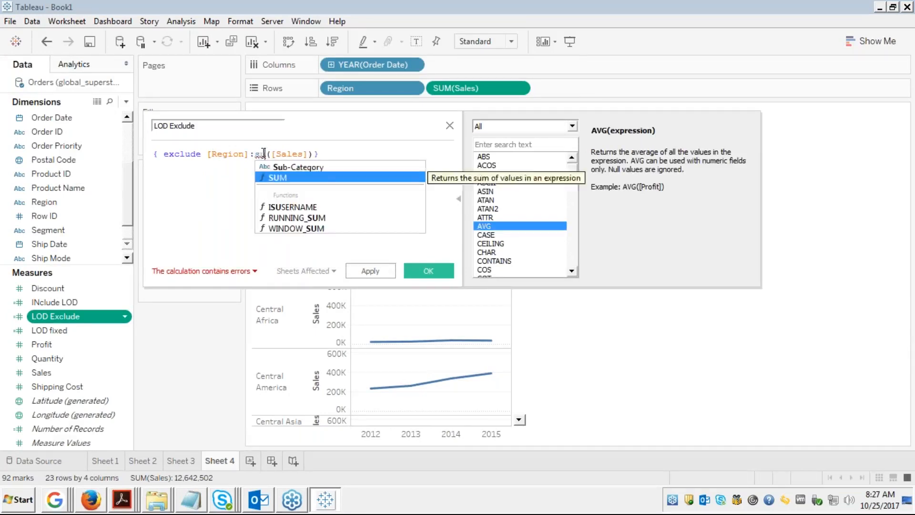
key("Return")
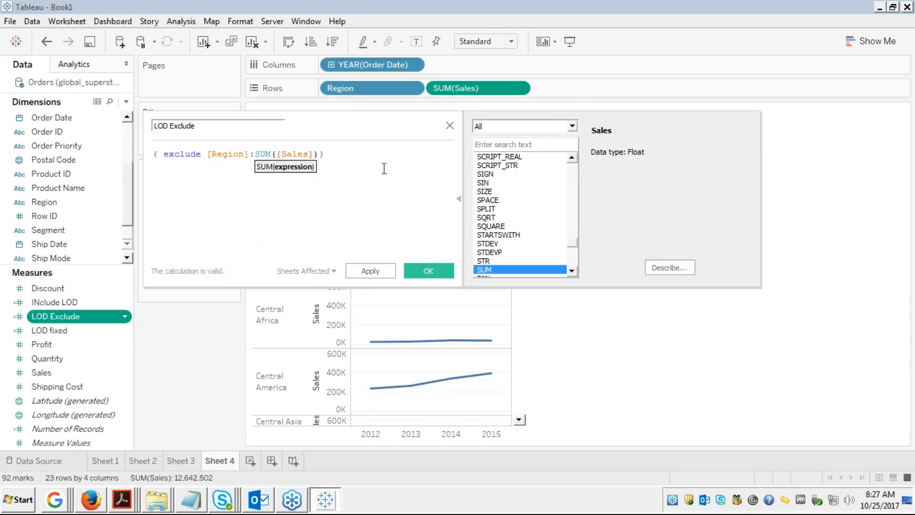
left_click(356, 155)
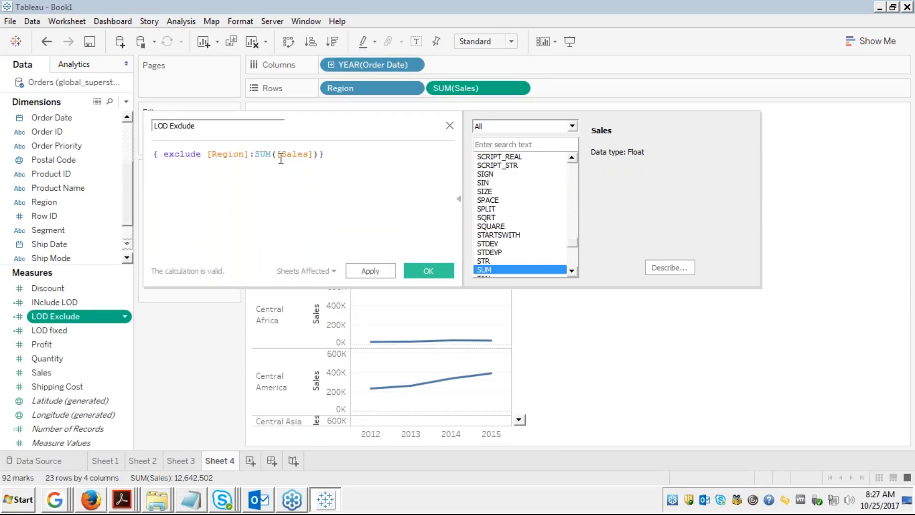
left_click(209, 156)
key("BackSpace")
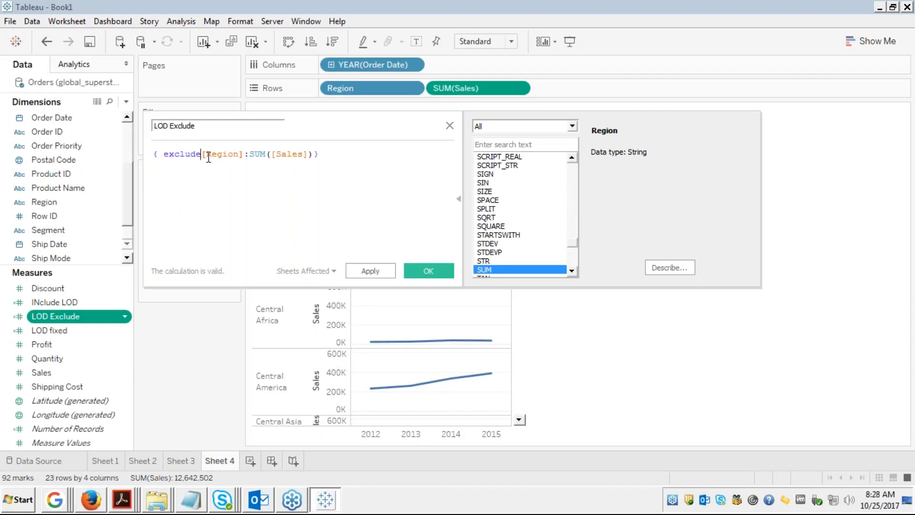
left_click(329, 165)
key("ctrl+a")
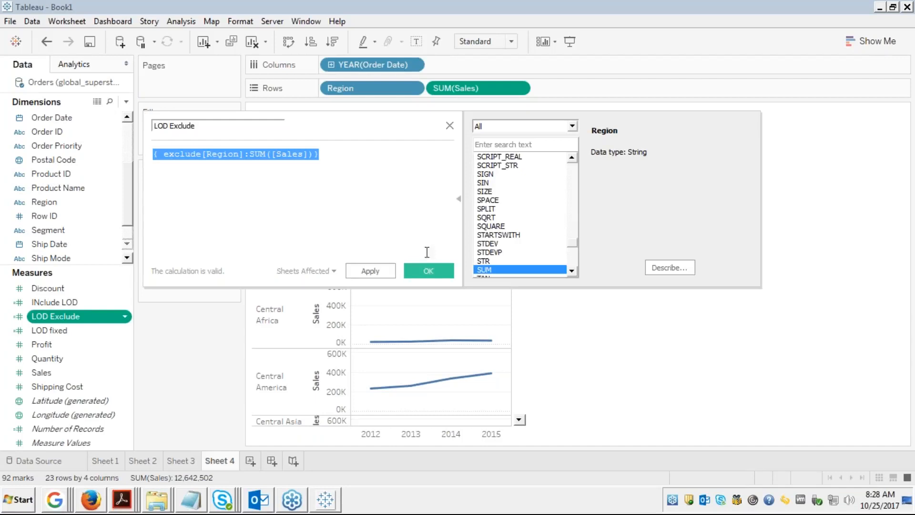
left_click(427, 271)
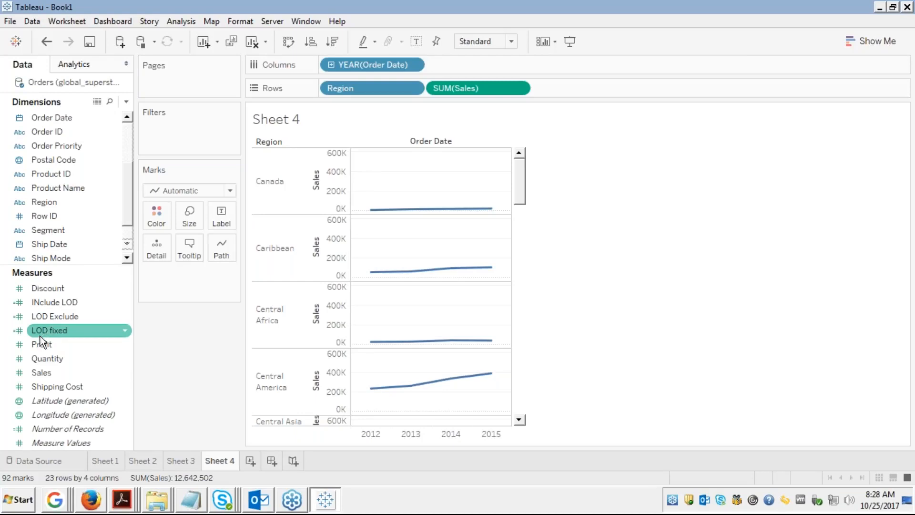
Step: Add the LOD Exclude measure to the rows after Sales and inspect both lines for Canada
left_click(53, 316)
left_click_drag(52, 316, 590, 90)
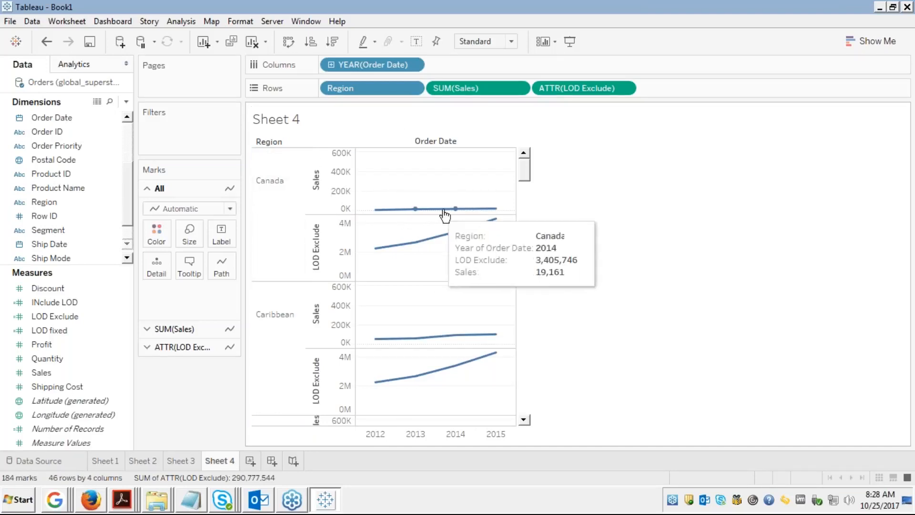
mouse_move(389, 248)
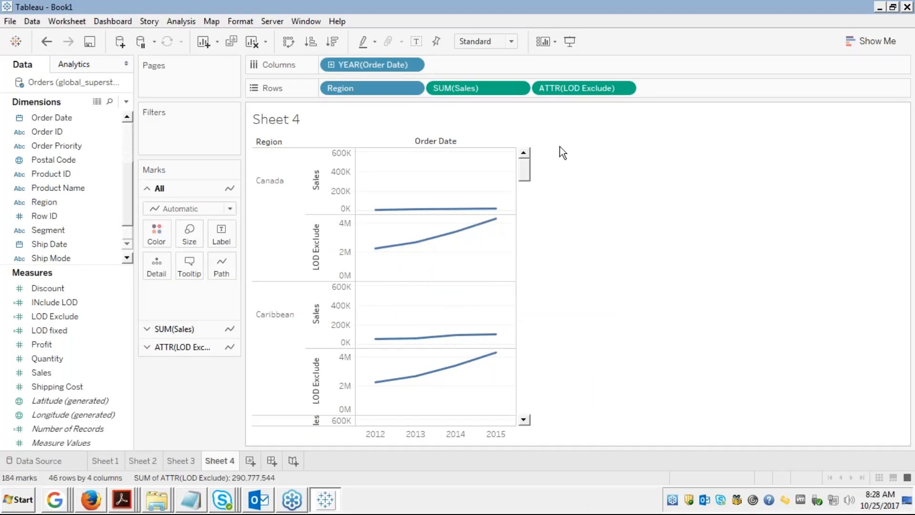
Step: Swap rows and columns so years run down the rows, and compare Canada's Sales and LOD Exclude values
left_click(288, 42)
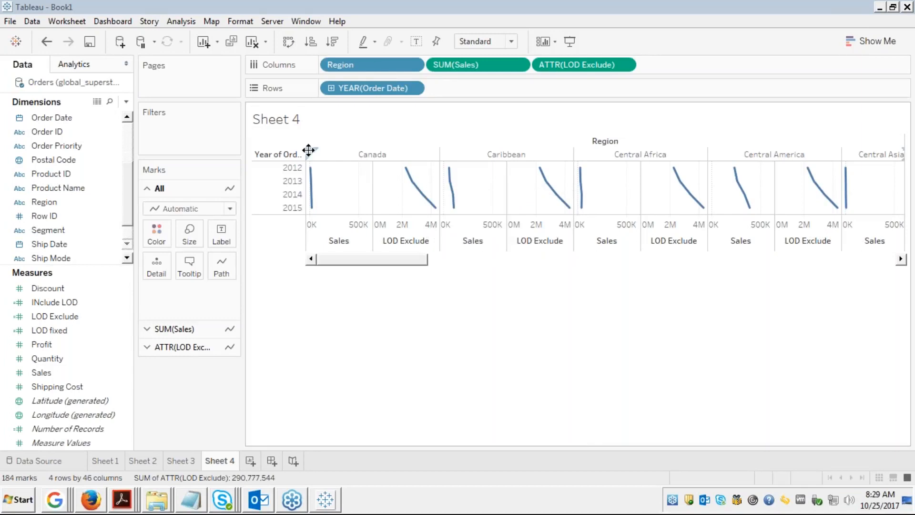
mouse_move(422, 203)
mouse_move(310, 174)
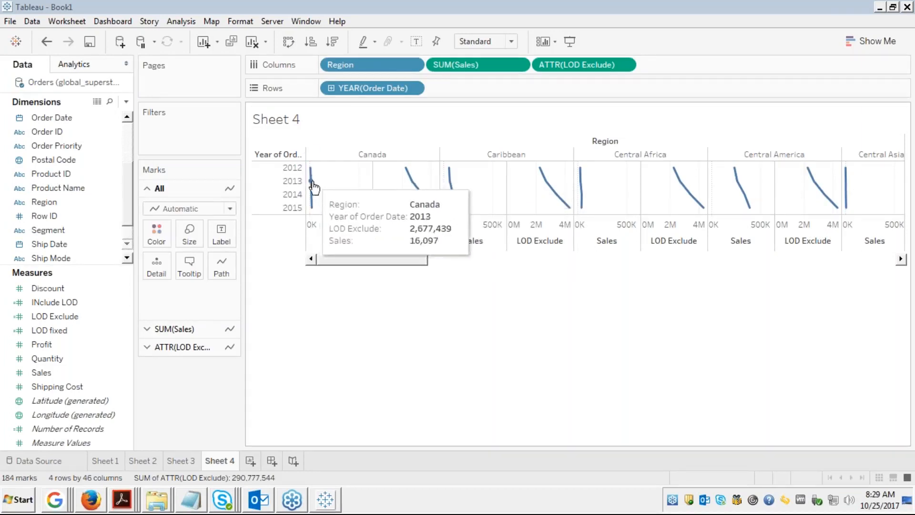
mouse_move(407, 172)
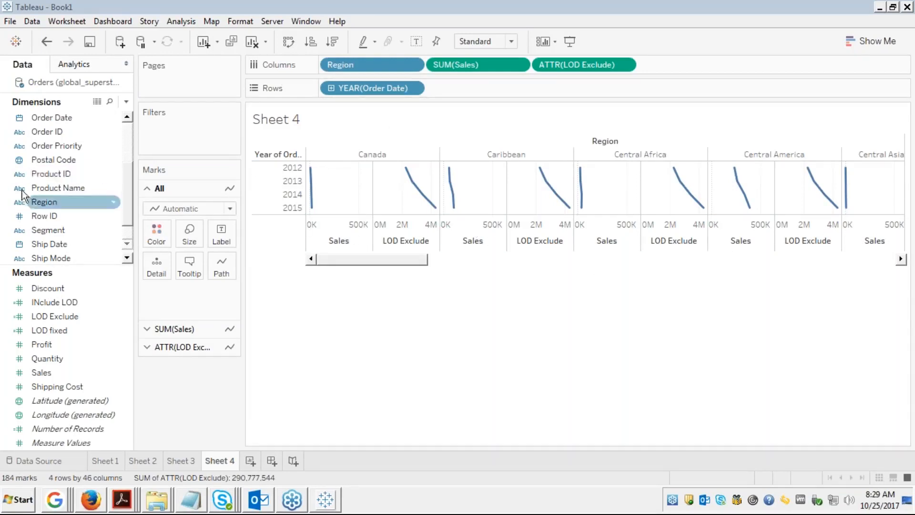
Step: Filter the sheet by Region, keeping only Canada, Central Asia and Eastern Europe
left_click_drag(34, 204, 162, 135)
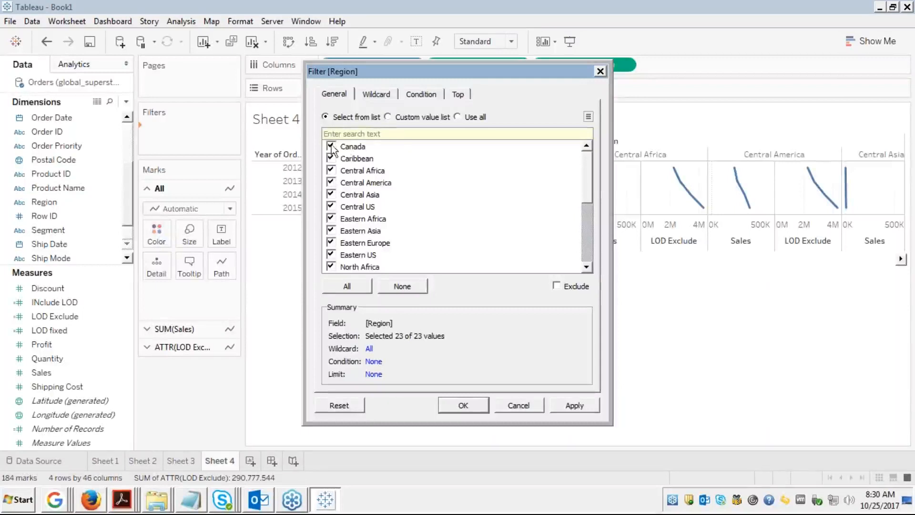
left_click(389, 286)
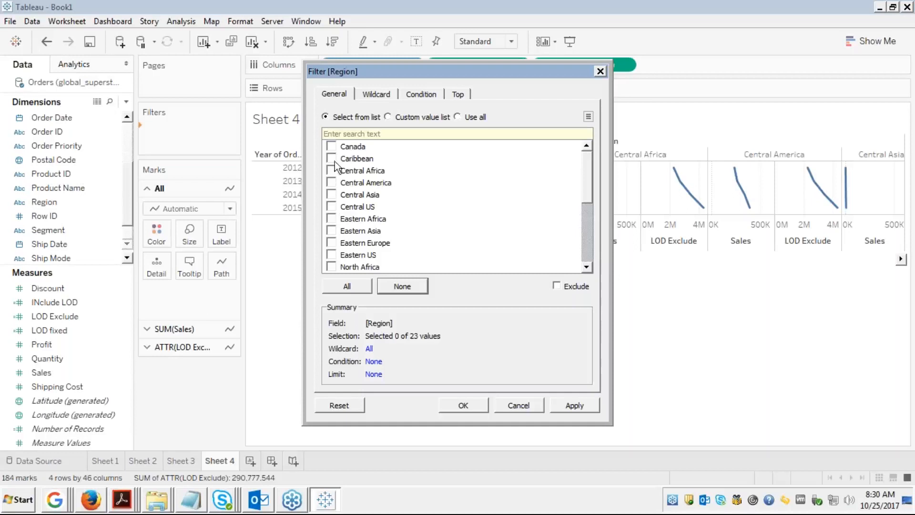
left_click(330, 145)
left_click(331, 146)
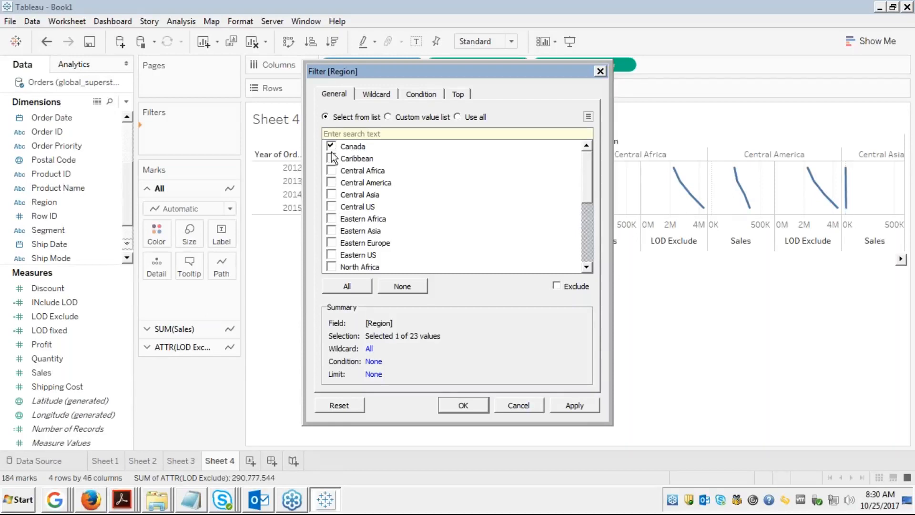
left_click(331, 194)
left_click(336, 246)
left_click(564, 408)
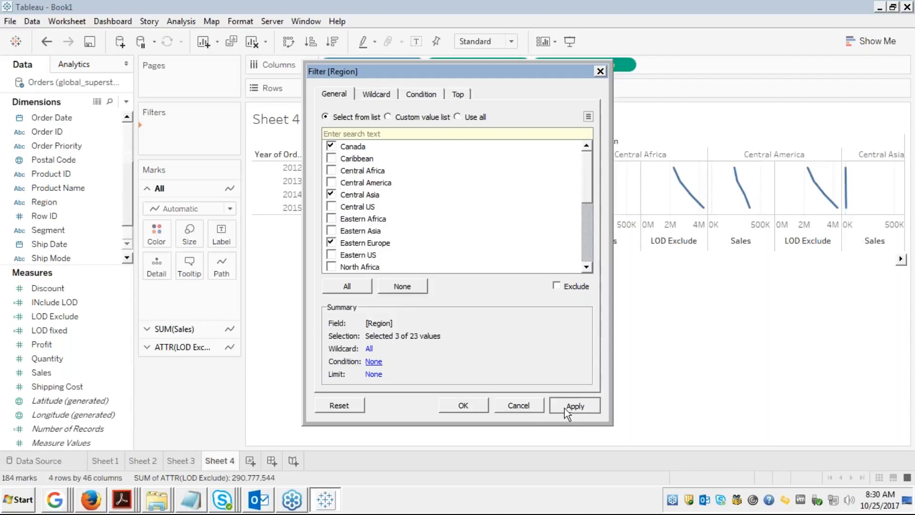
left_click(460, 406)
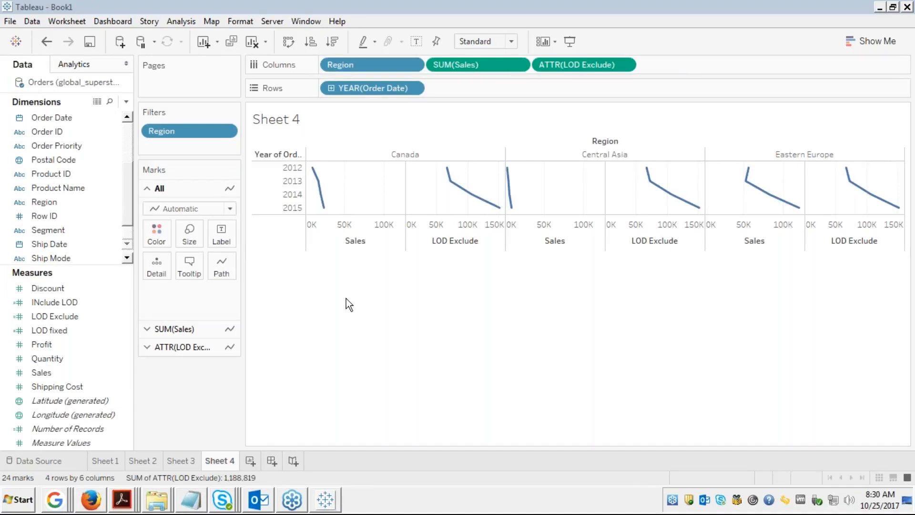
Step: Switch to Firefox and show the Module 7 presentation full screen at slide 51, the continued EXCLUDE solution
left_click(91, 500)
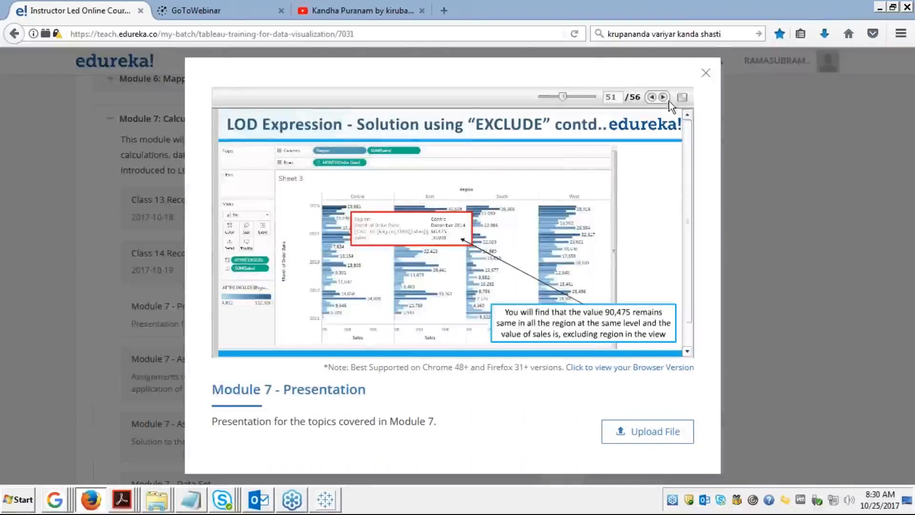
left_click(682, 97)
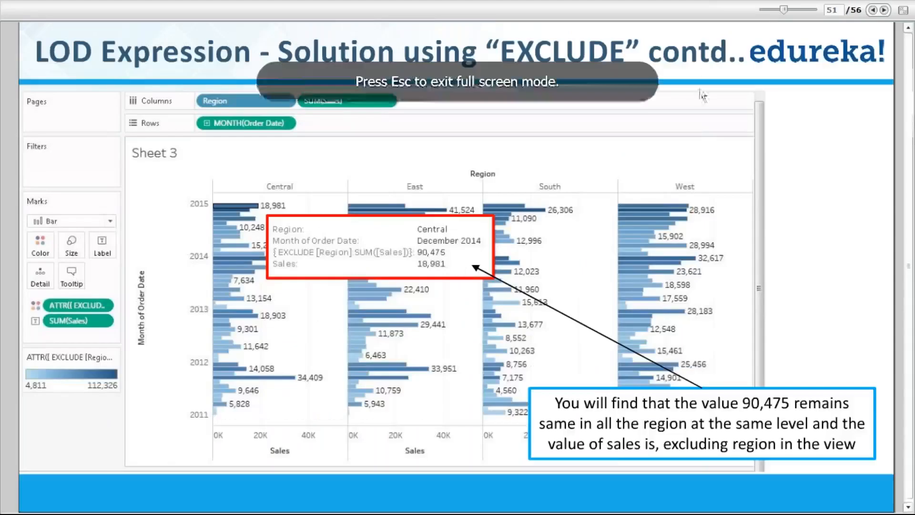
left_click(884, 11)
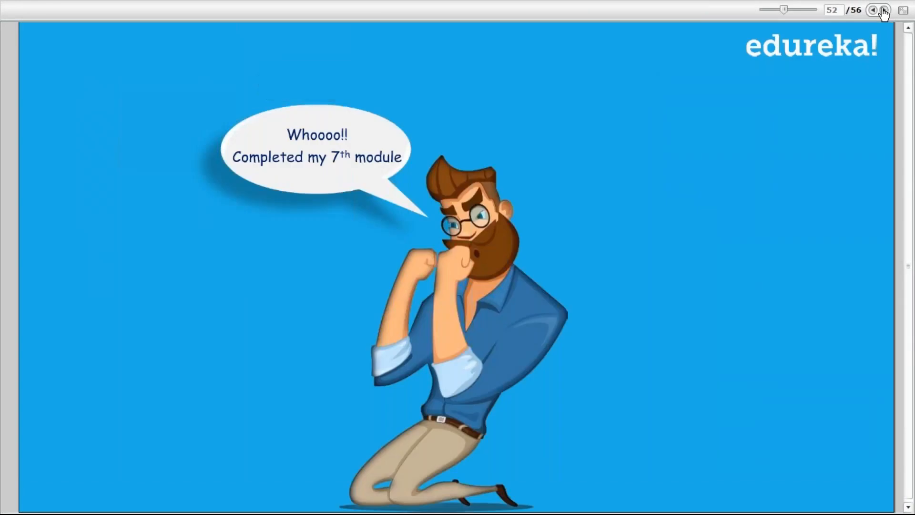
left_click(874, 11)
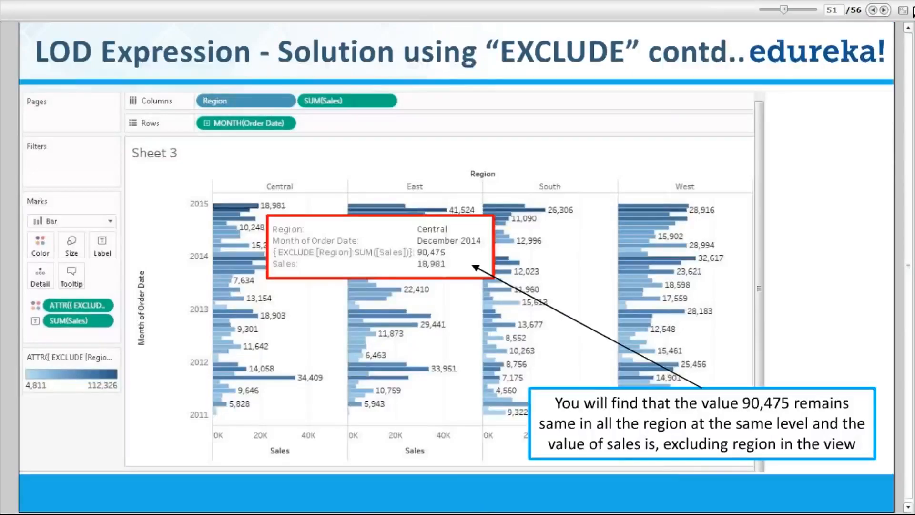
Step: Advance the presentation past the Assignments slide to slide 55, the feedback slide
left_click(884, 11)
left_click(884, 11)
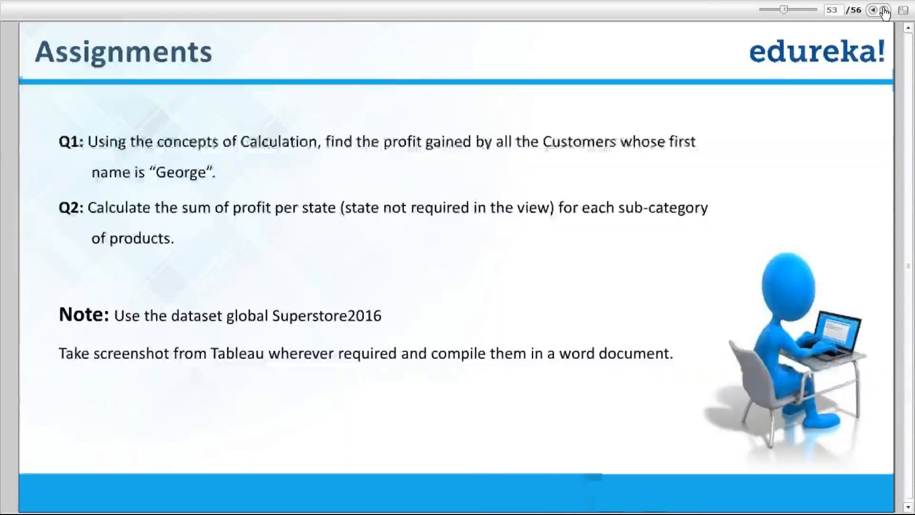
left_click(884, 10)
left_click(884, 10)
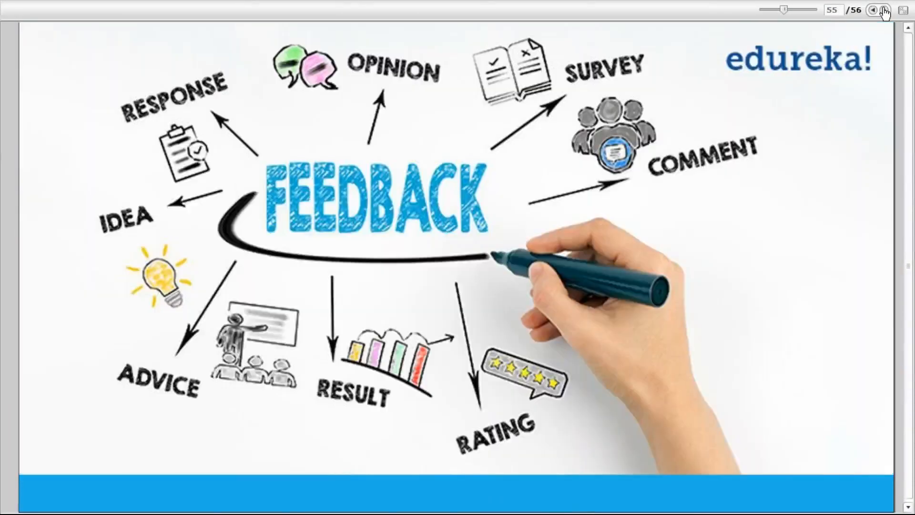
Step: Advance to the final Thank You slide, close the Module 7 presentation, and collapse the Module 7: Calculation section
left_click(884, 11)
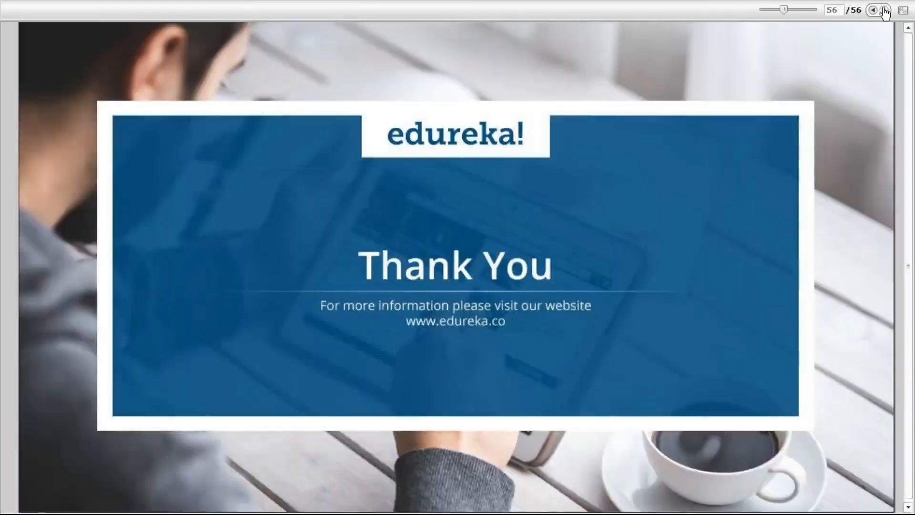
left_click(903, 11)
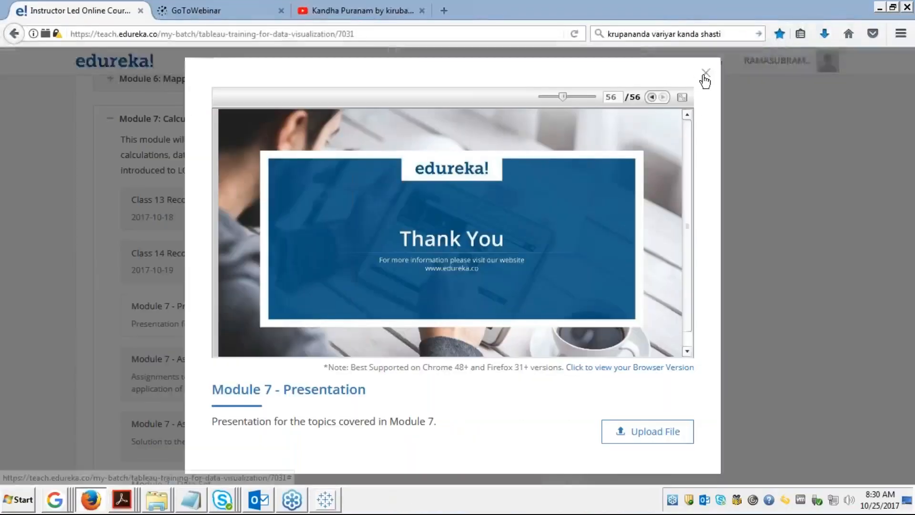
left_click(705, 74)
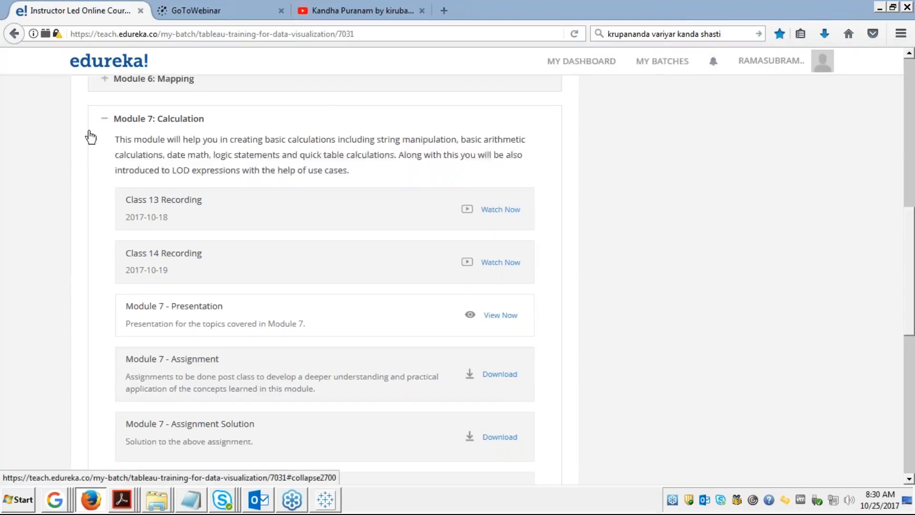
left_click(106, 121)
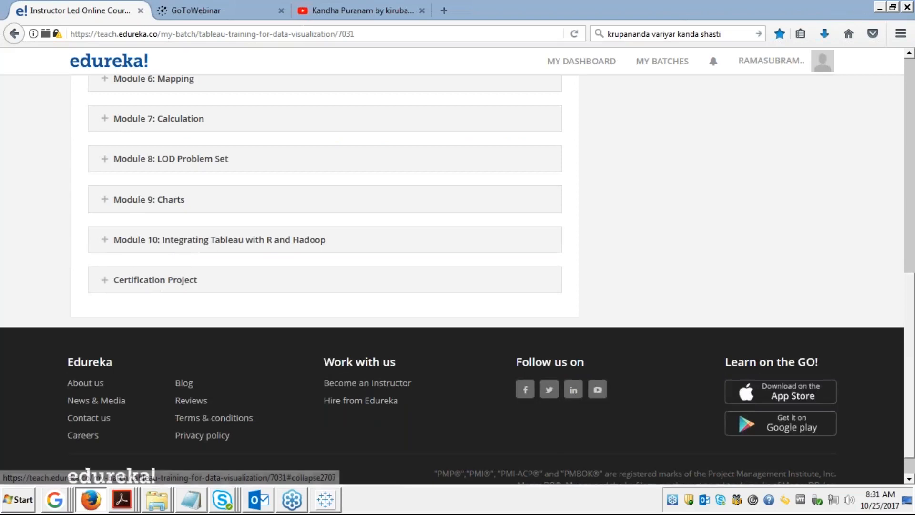
Step: Open the Module 8: LOD Problem Set presentation full screen and advance to the Objective slide, slide 3
left_click(102, 162)
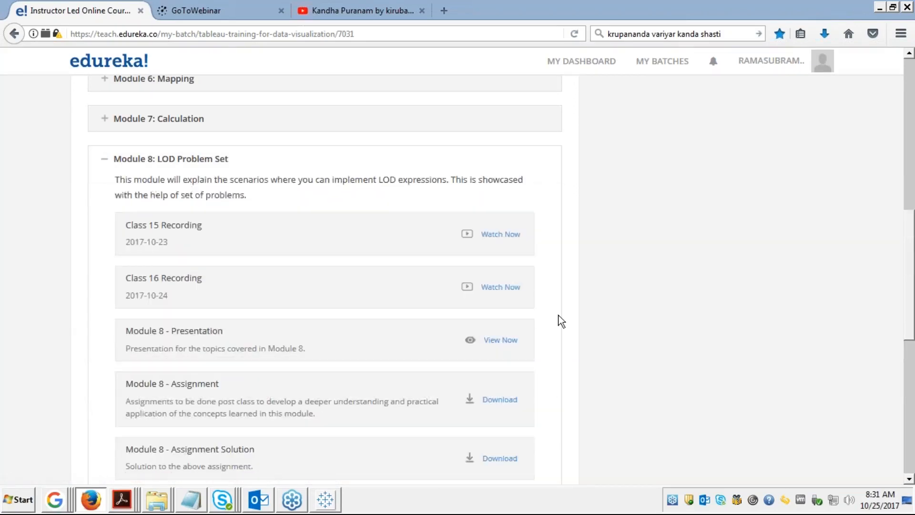
left_click(499, 350)
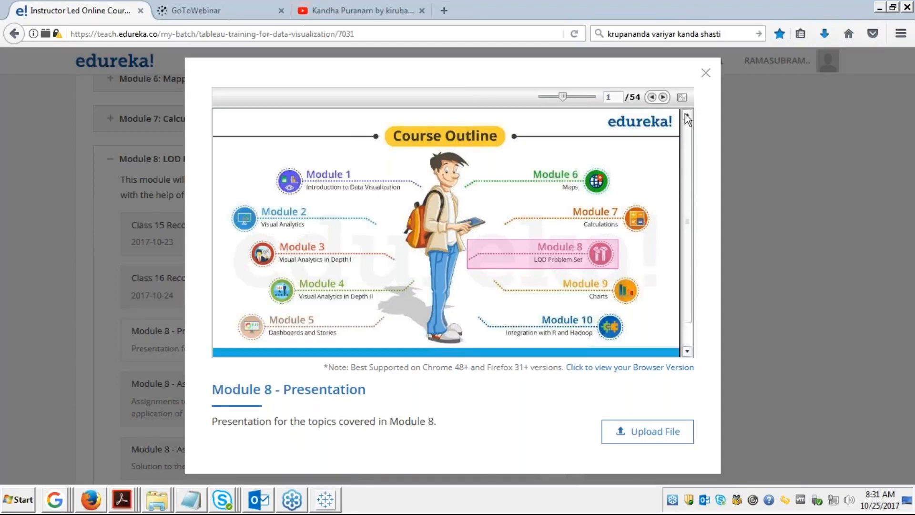
left_click(683, 96)
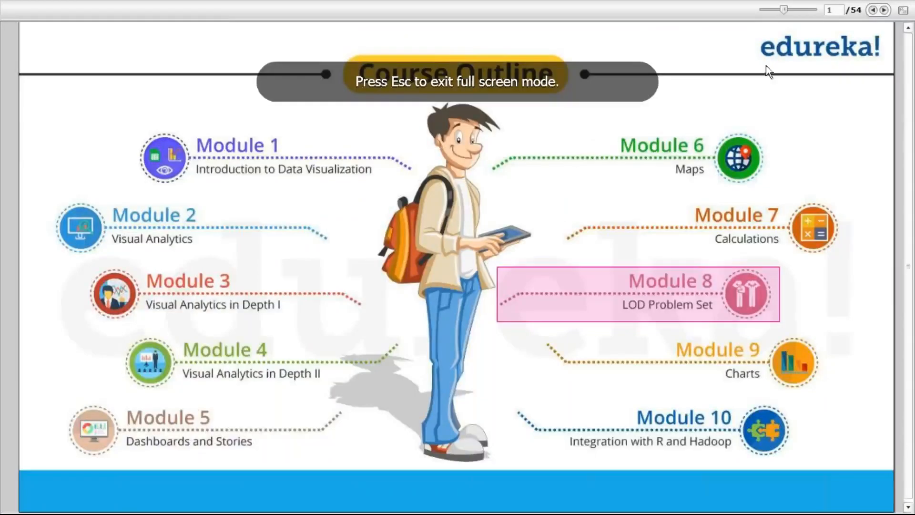
left_click(885, 10)
left_click(884, 10)
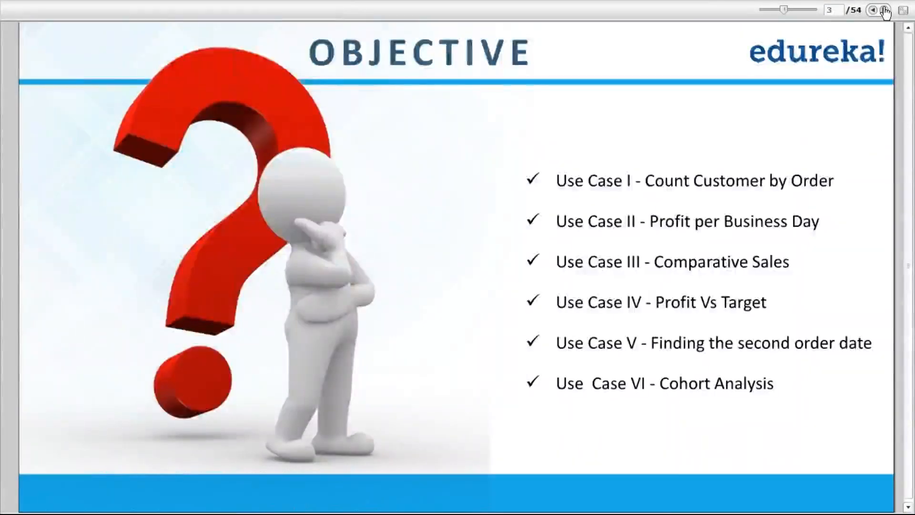
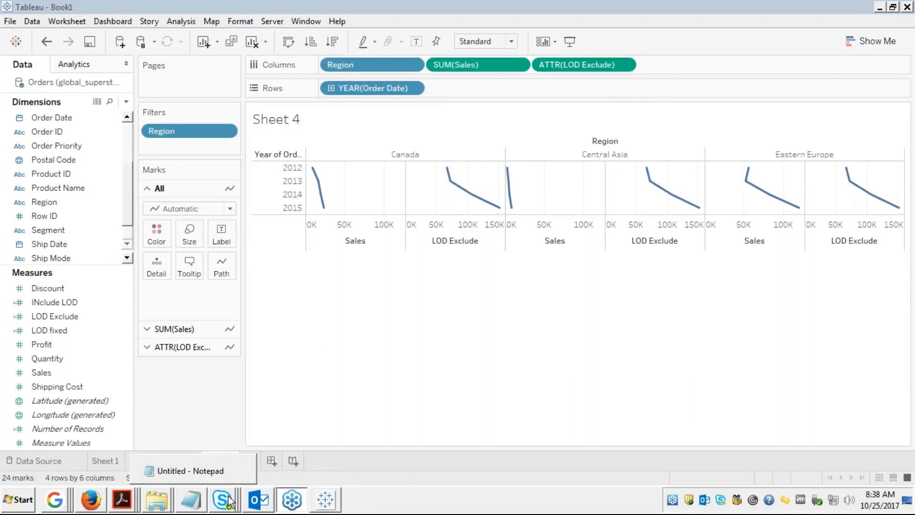
Step: Switch to Firefox, show the Module 8 presentation full screen, and advance through the LOD solution for Use Case I to slide 7
left_click(95, 501)
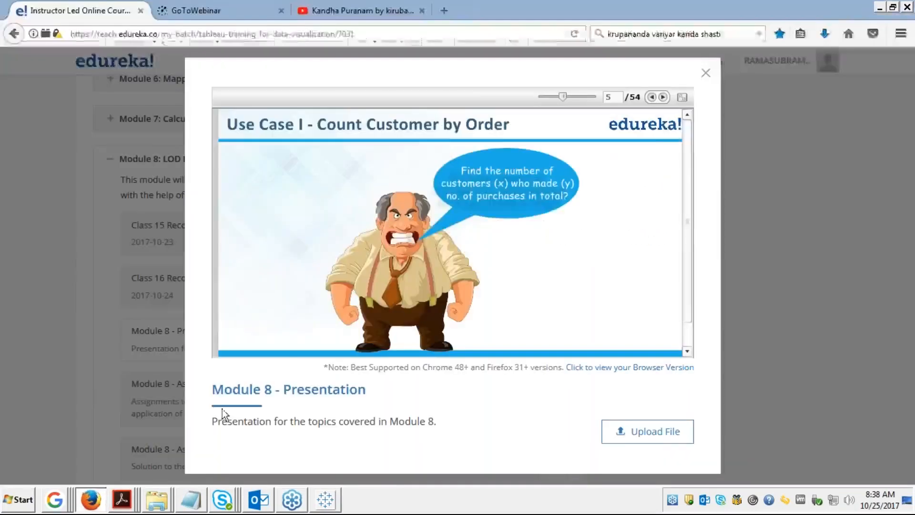
left_click(689, 96)
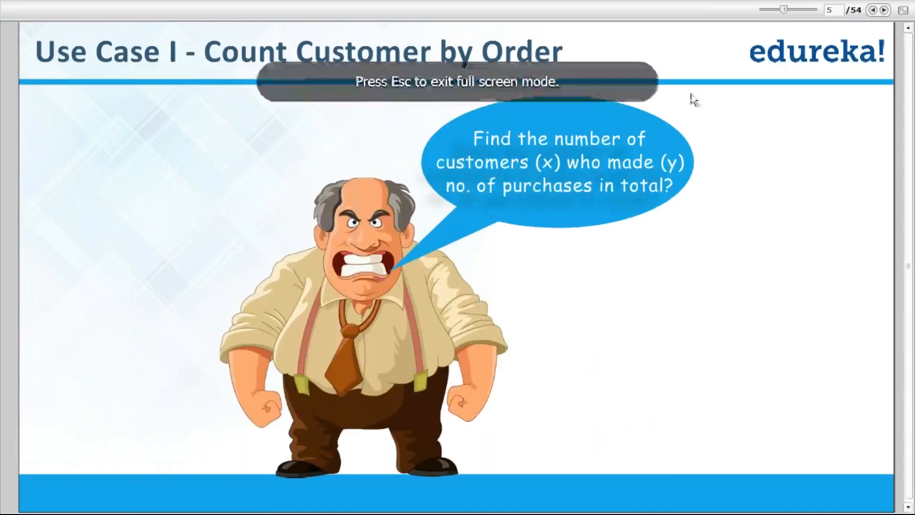
left_click(884, 10)
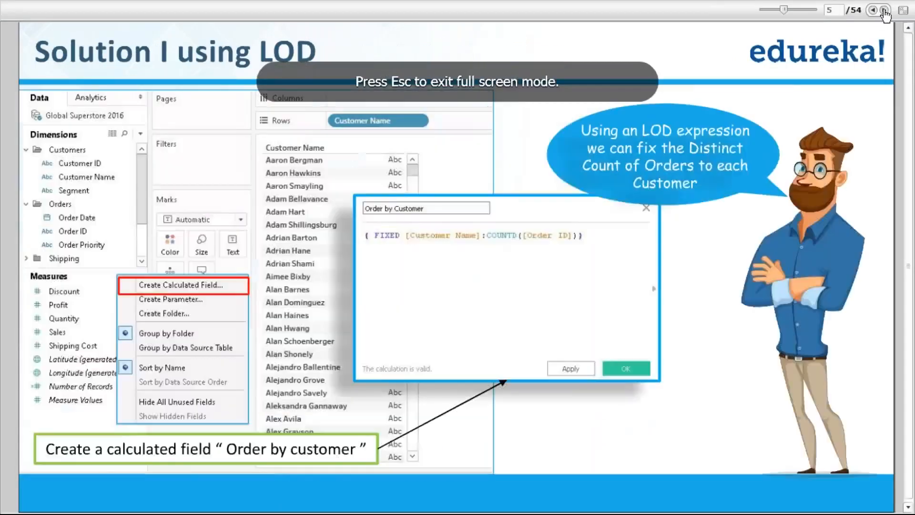
left_click(885, 11)
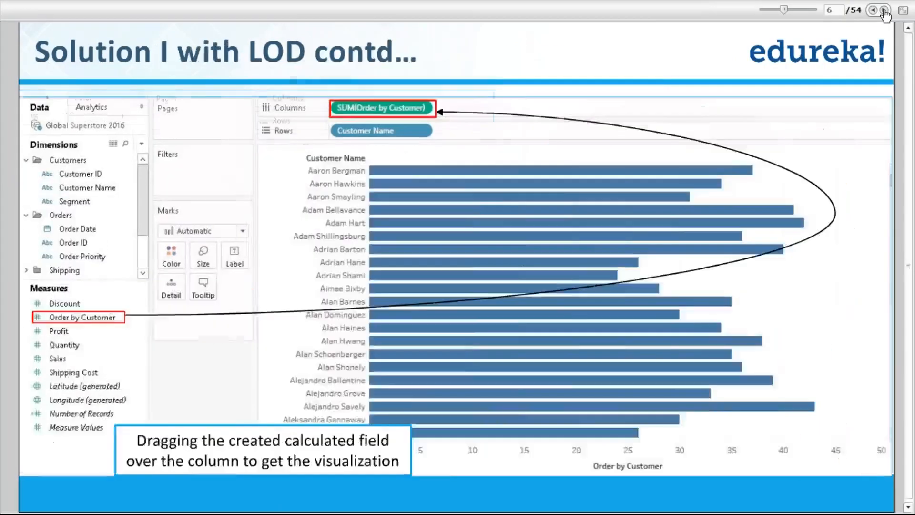
left_click(884, 12)
Step: Switch to Tableau, add a new worksheet, and place the Customer Name dimension on the rows
key("alt+Tab")
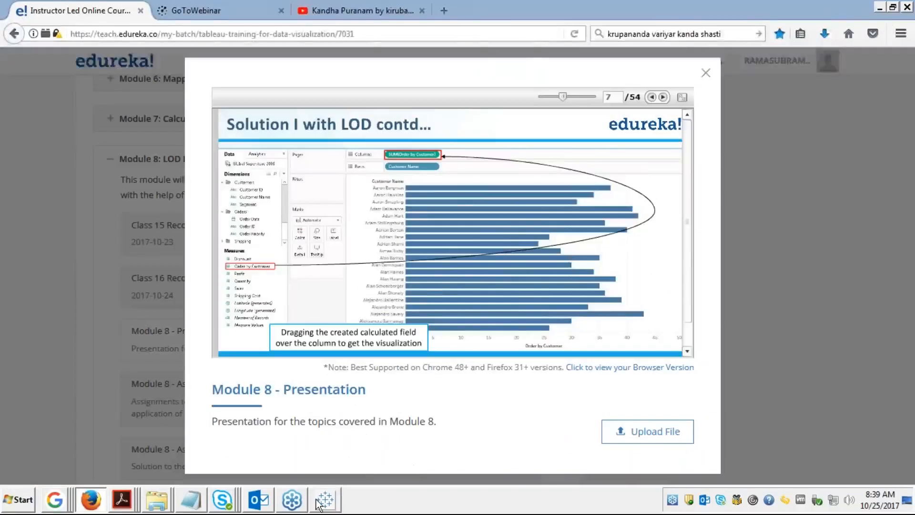
left_click(319, 501)
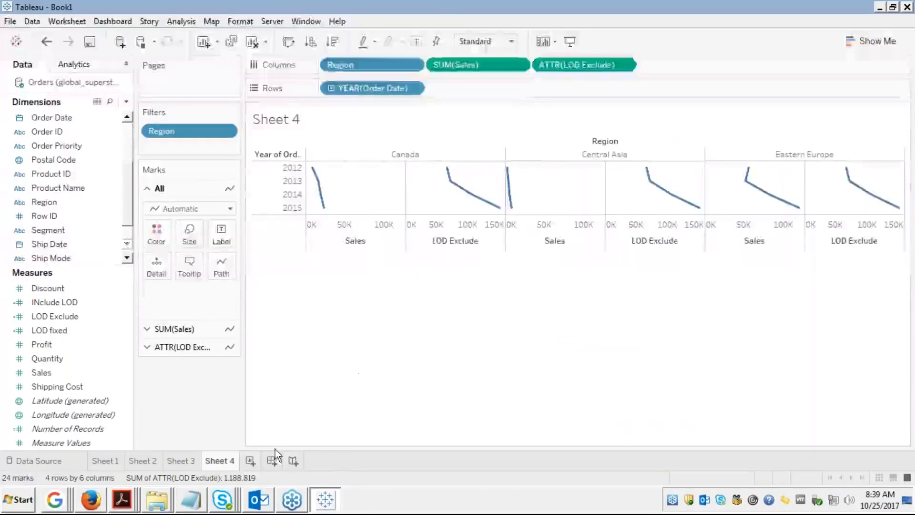
left_click(250, 461)
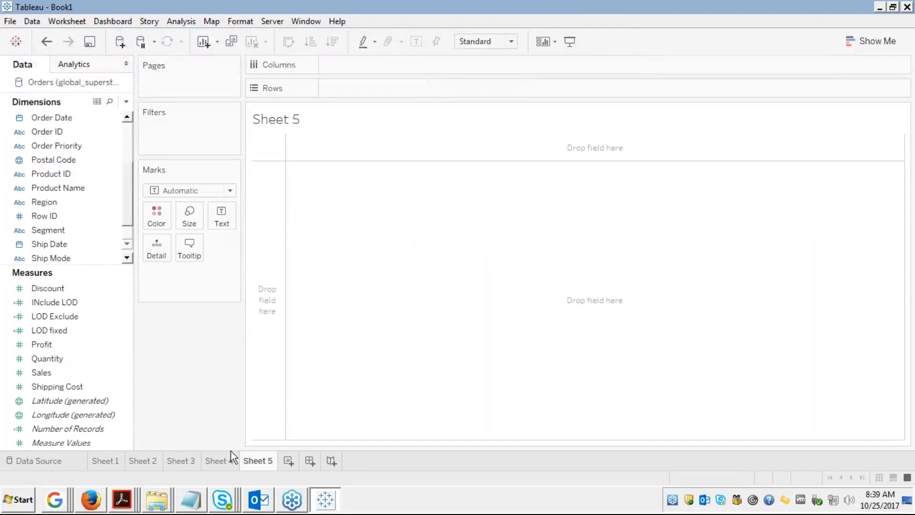
left_click(47, 201)
scroll(57, 181, "up", 2)
left_click(71, 163)
double_click(73, 173)
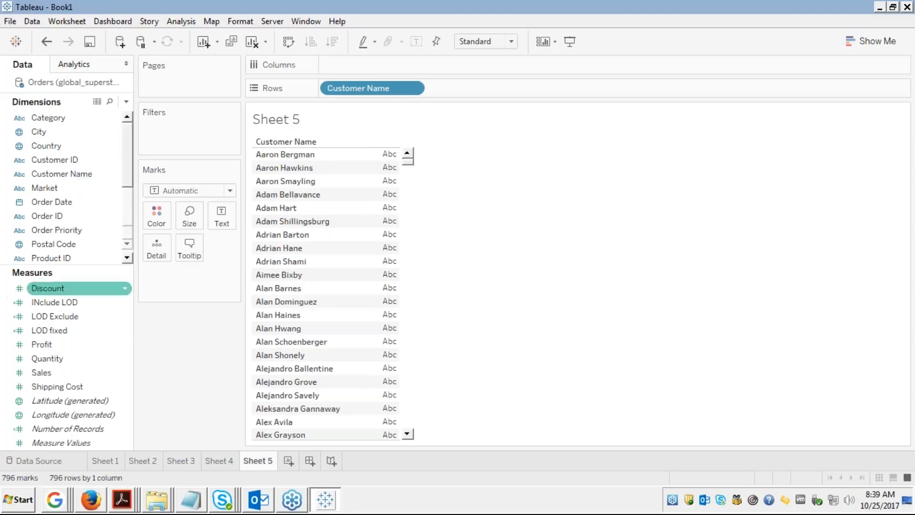
Step: Add Sales to the customer list, show it as horizontal bars and sort the customers in ascending order of sales
double_click(38, 372)
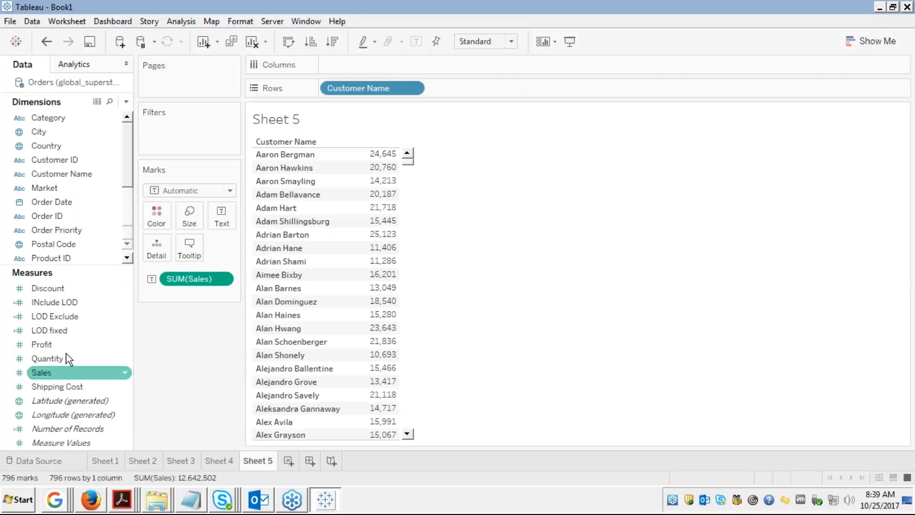
left_click(866, 44)
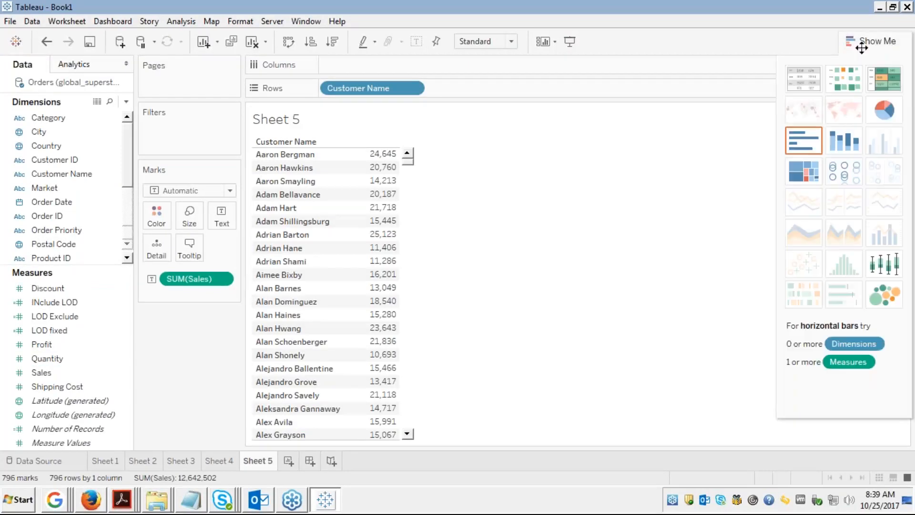
left_click(799, 145)
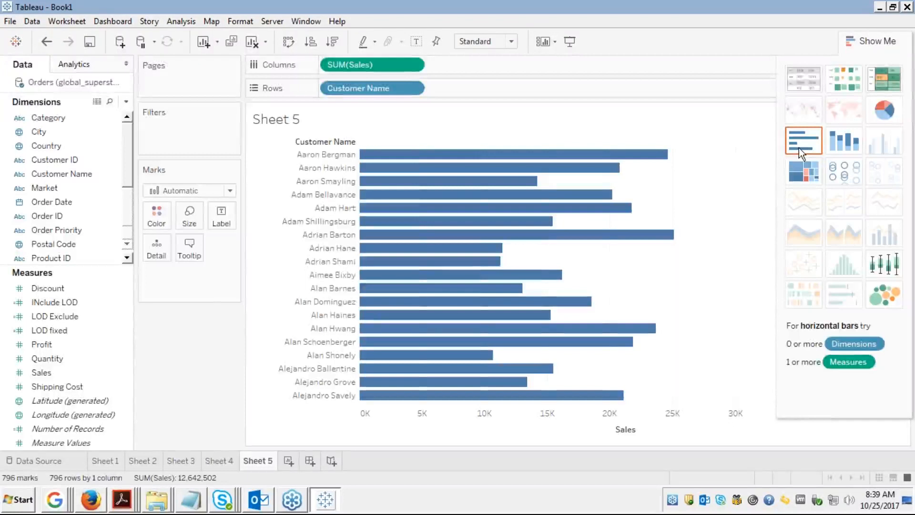
left_click(851, 41)
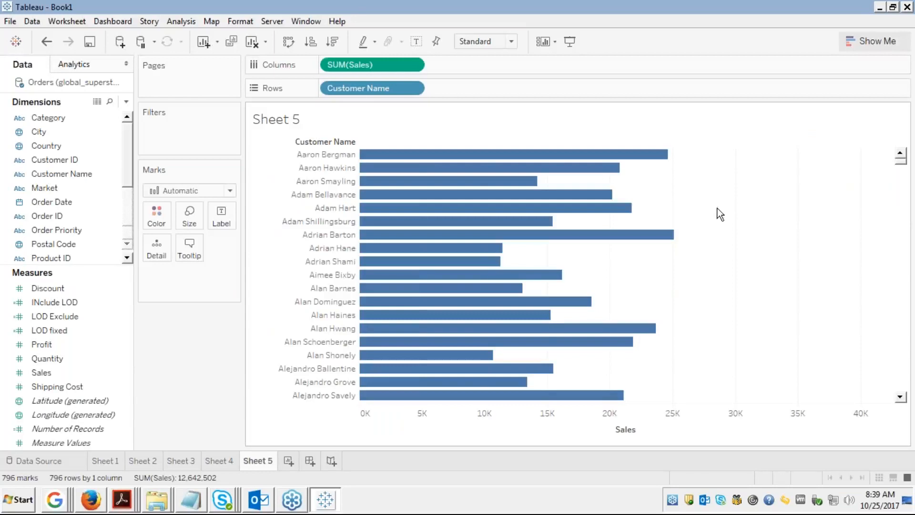
mouse_move(505, 209)
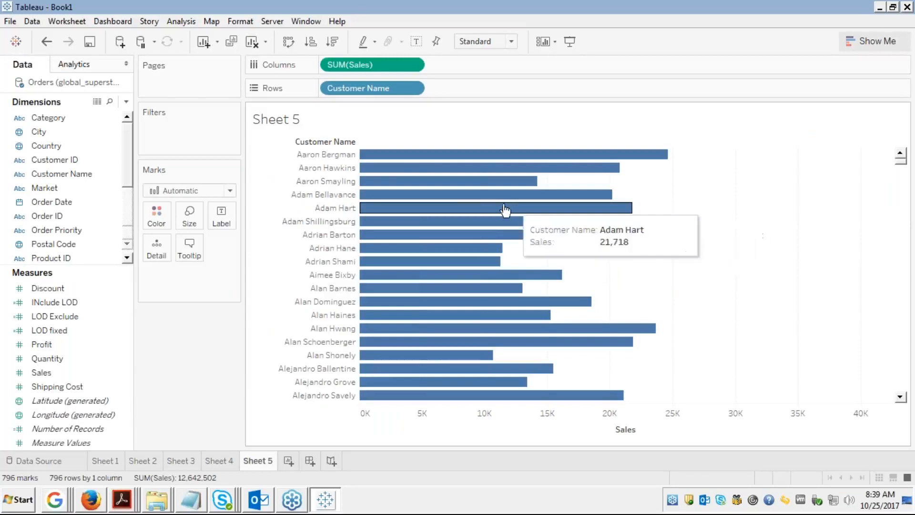
left_click(310, 42)
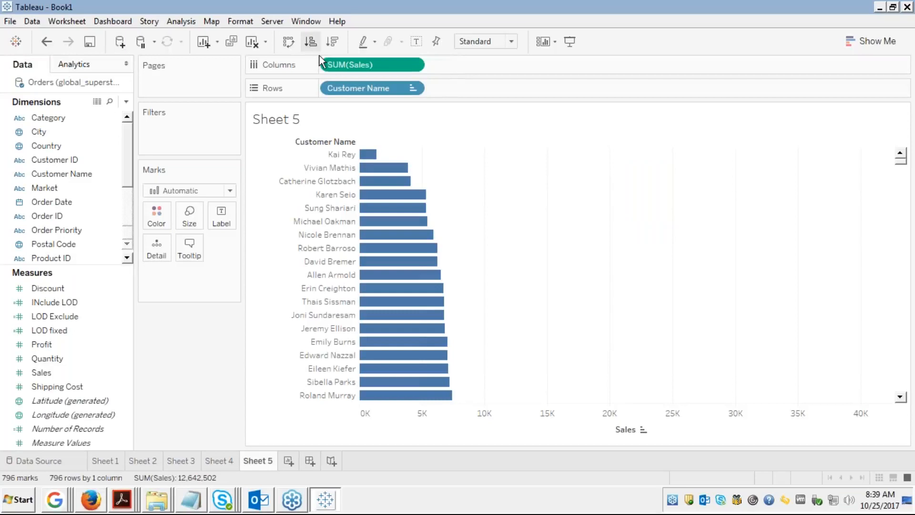
mouse_move(350, 162)
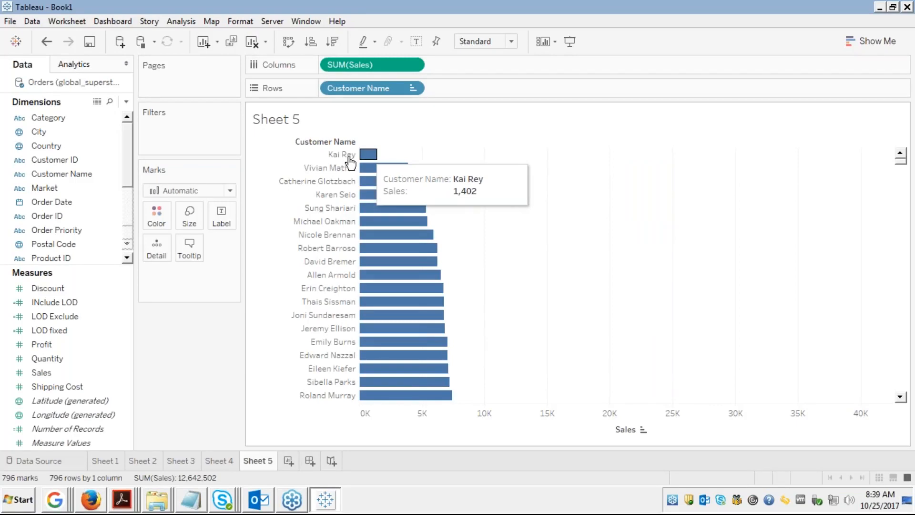
Step: Switch to Firefox to review the "Solution I using LOD" slide of the Module 8 presentation, and return to Tableau
left_click(64, 188)
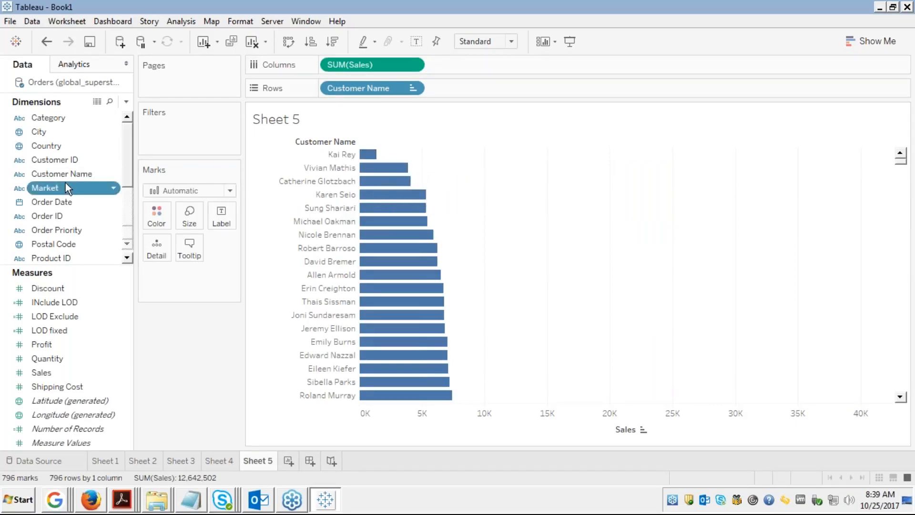
key("alt+Tab")
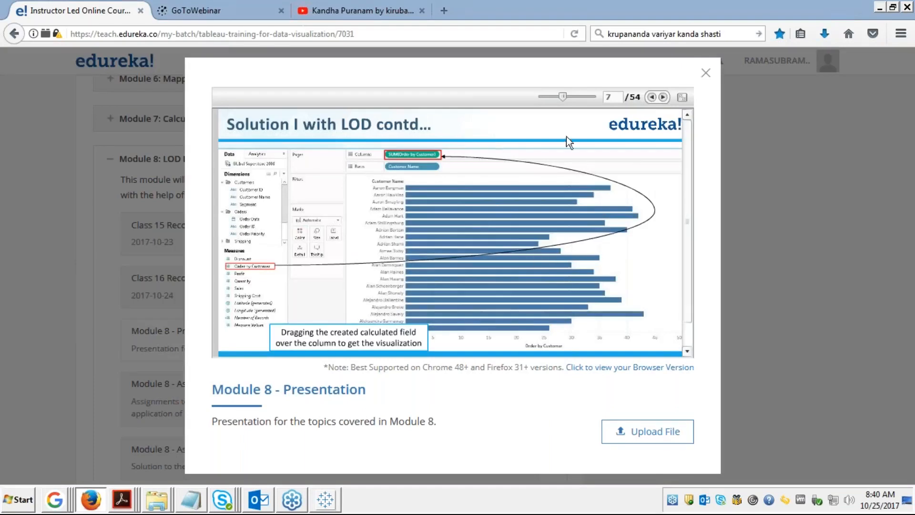
left_click(652, 98)
left_click(652, 97)
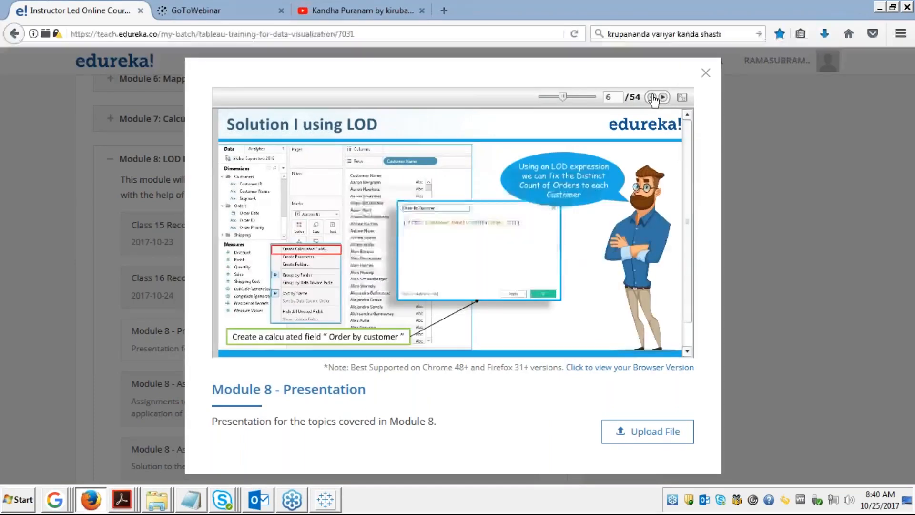
key("alt+Tab")
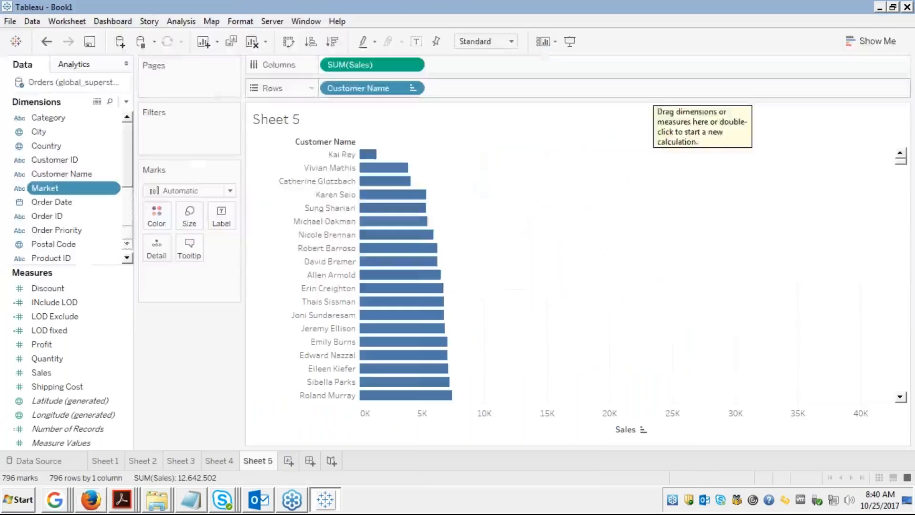
Step: Replace Sales with Order ID in the view and display customer names and order IDs as a text table
mouse_move(391, 168)
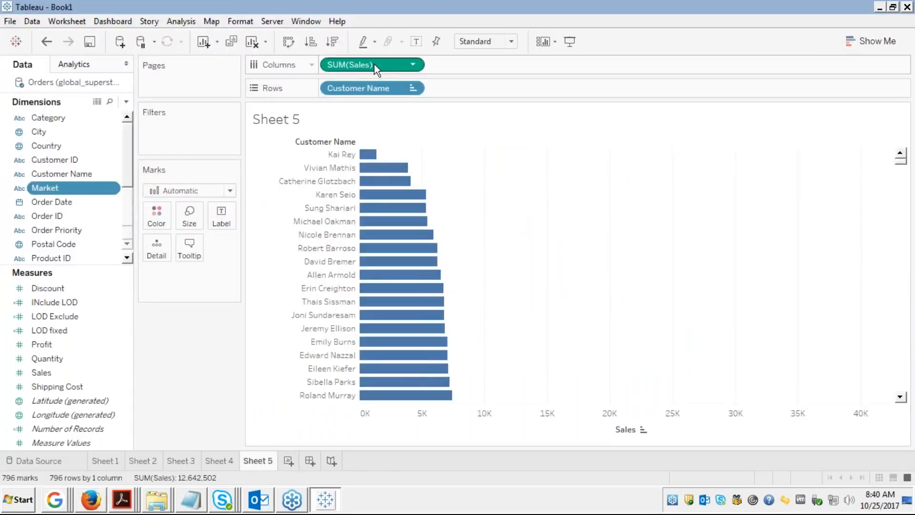
left_click_drag(376, 65, 310, 158)
left_click(39, 215)
left_click_drag(329, 63, 343, 65)
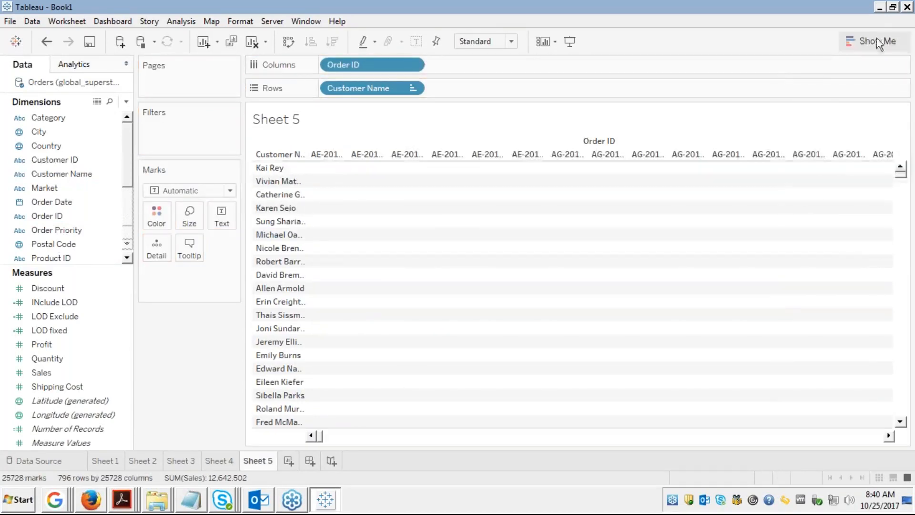
left_click(860, 41)
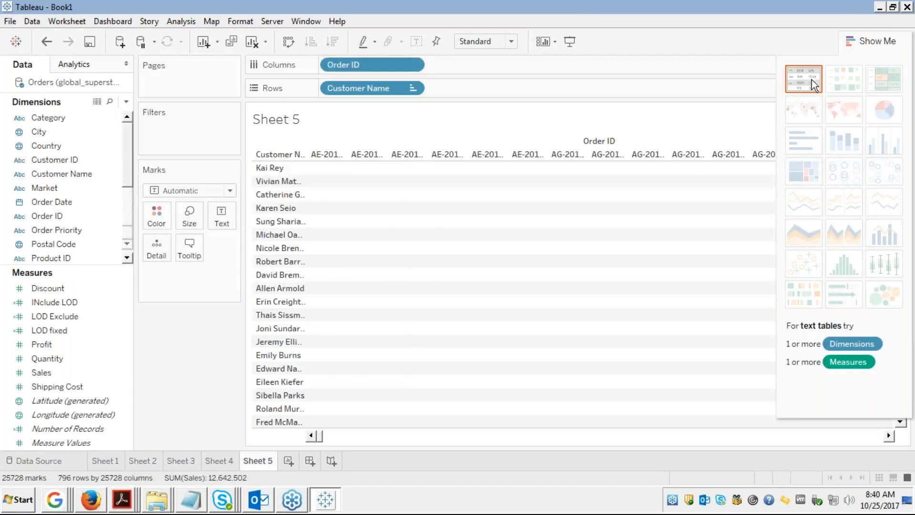
left_click(795, 86)
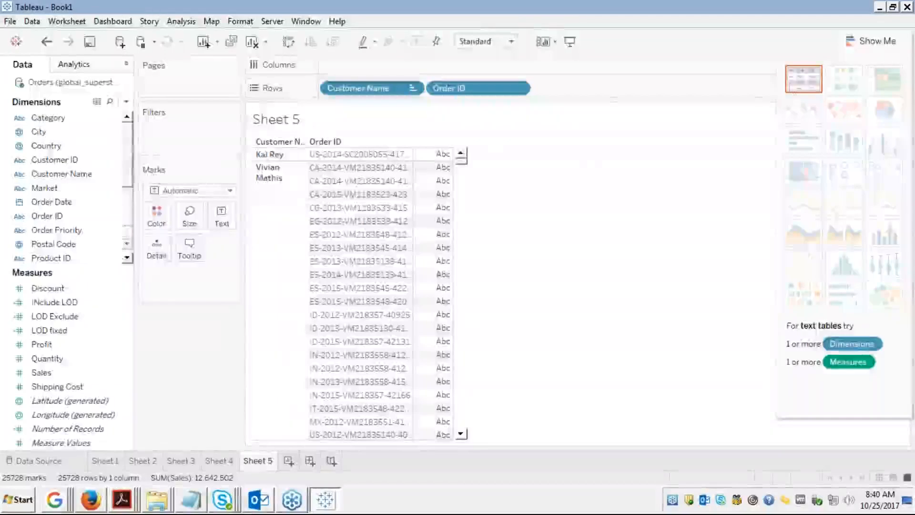
Step: Examine which order IDs belong to the first two customers in the text table
key("alt+Tab")
key("alt+Tab")
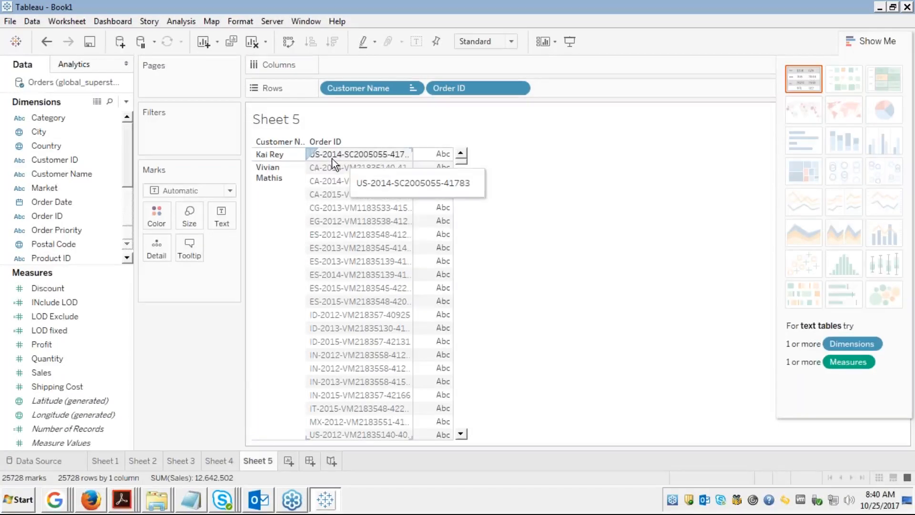
left_click(267, 177)
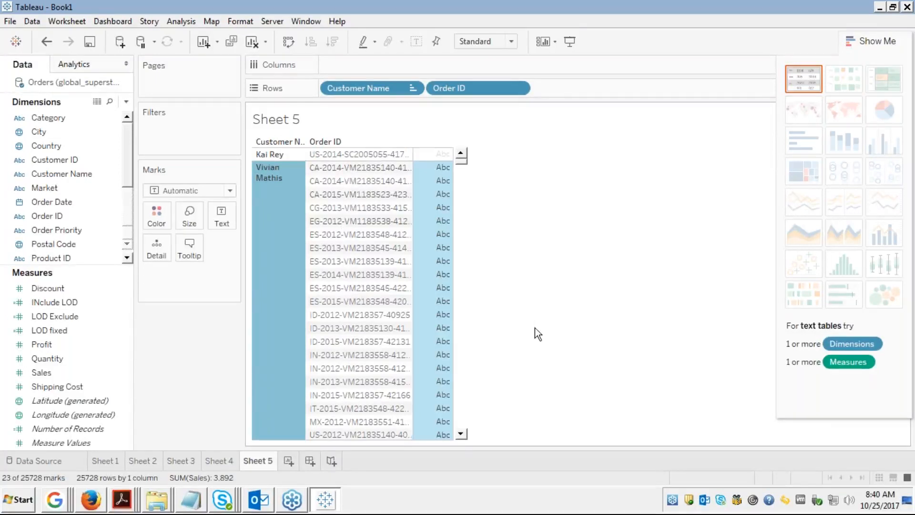
left_click(460, 433)
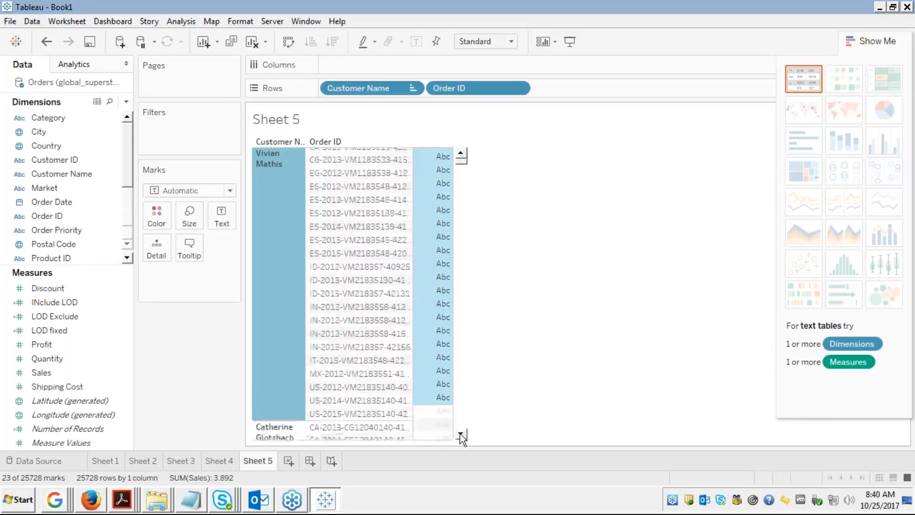
left_click(459, 433)
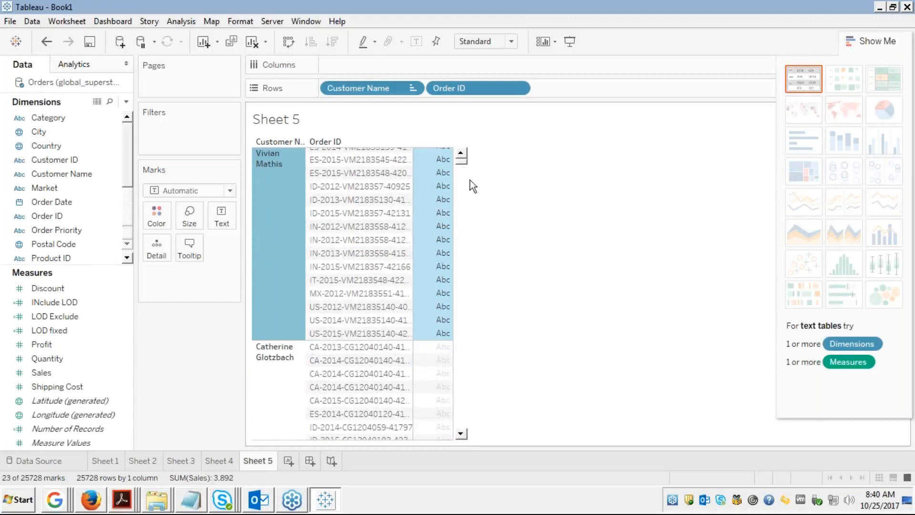
left_click(463, 156)
left_click(463, 157)
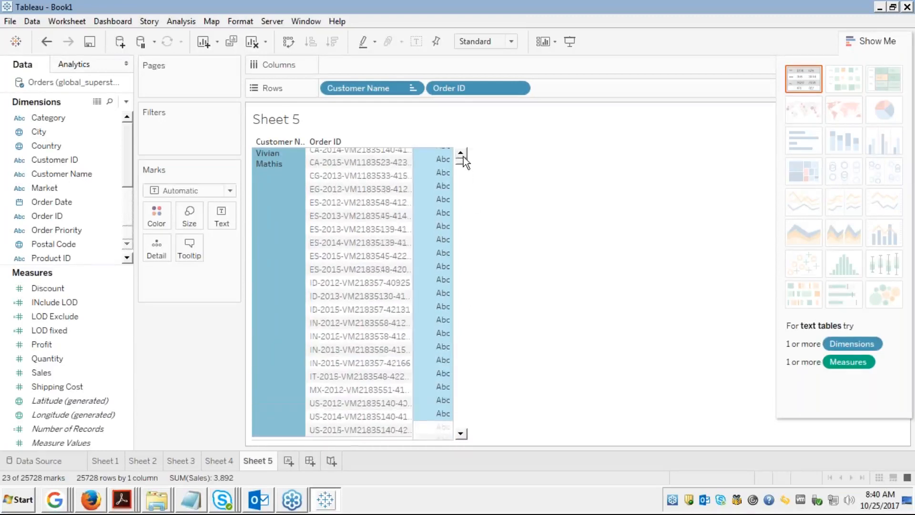
left_click(463, 157)
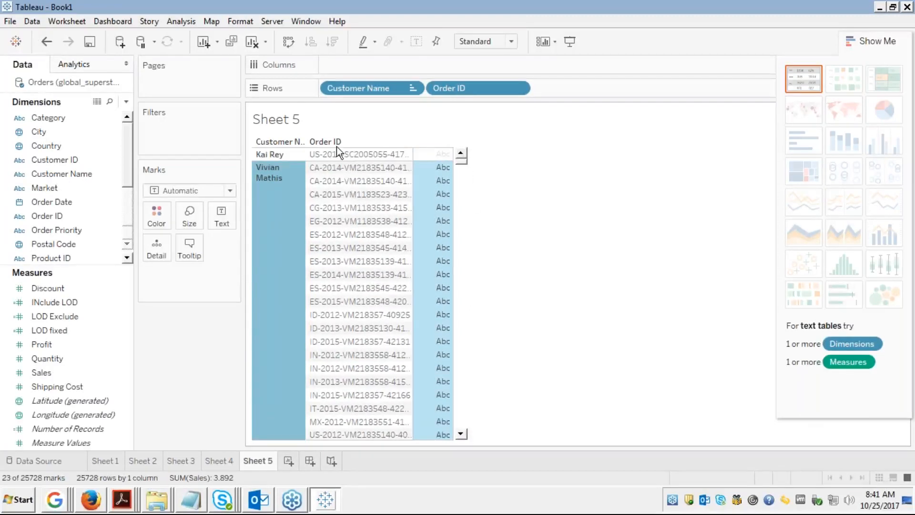
left_click(276, 153)
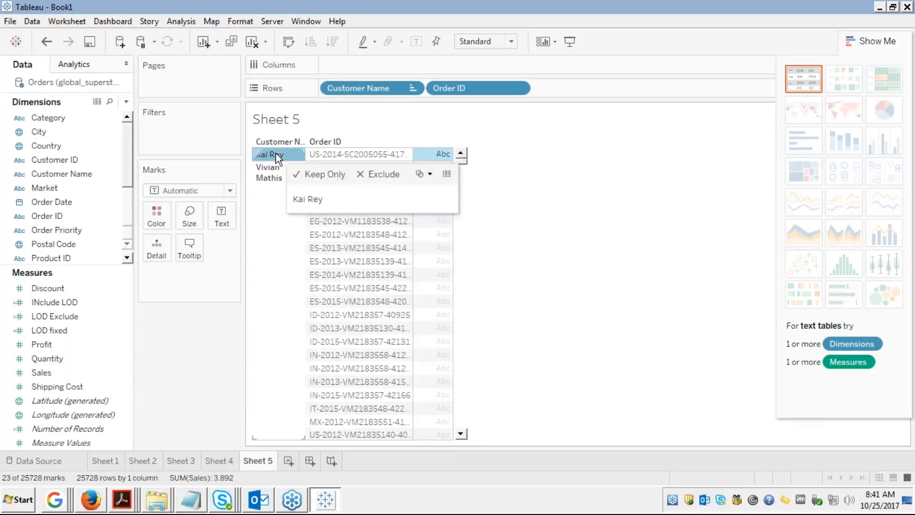
left_click(264, 187)
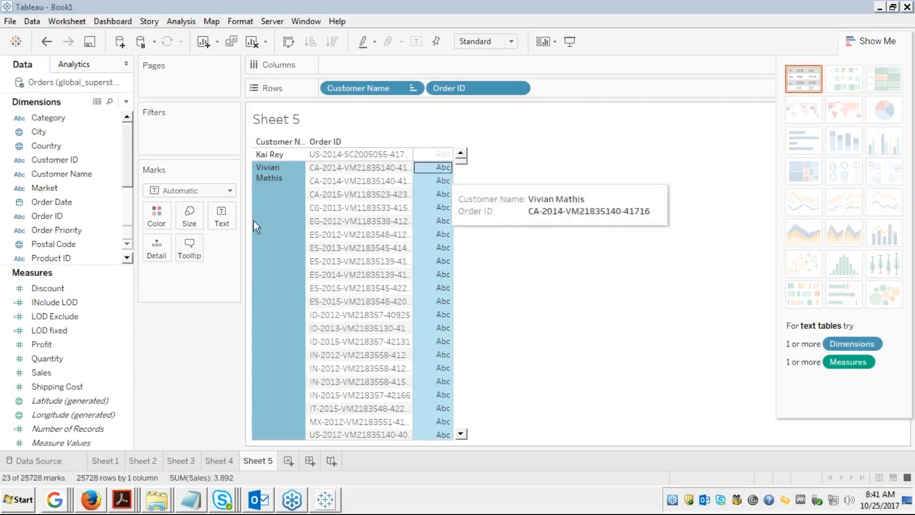
Step: Create a calculated field from Order ID and name it "count order"
right_click(50, 215)
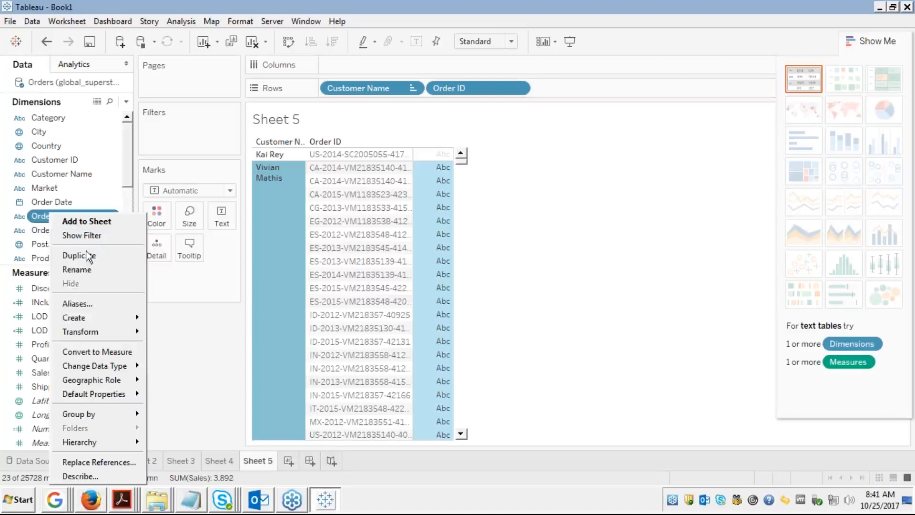
mouse_move(74, 318)
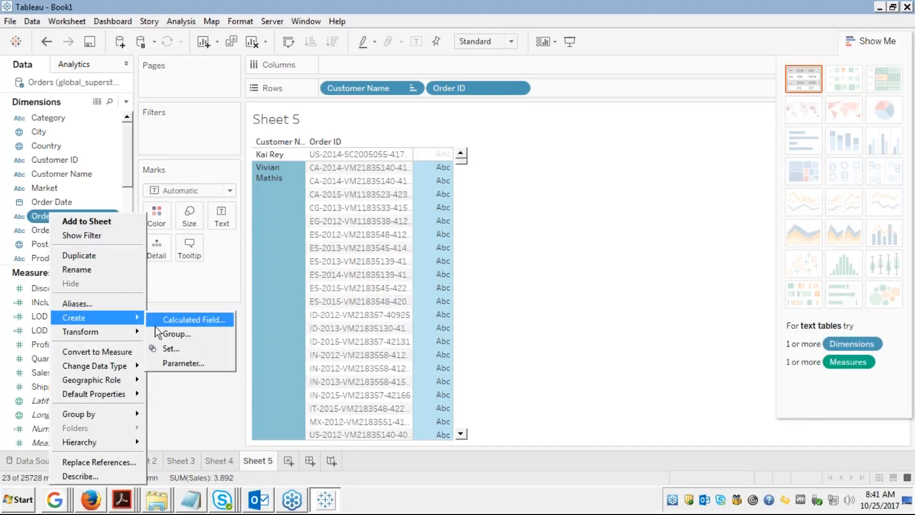
left_click(175, 323)
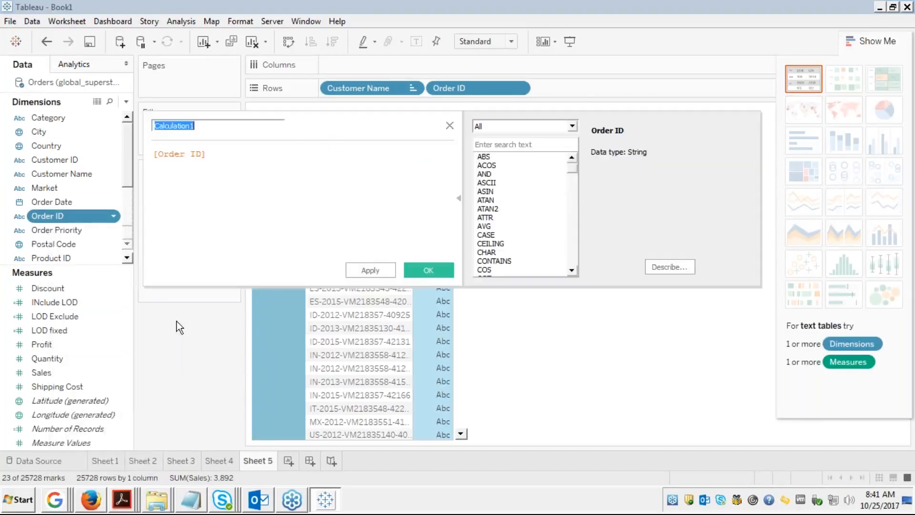
type("coun")
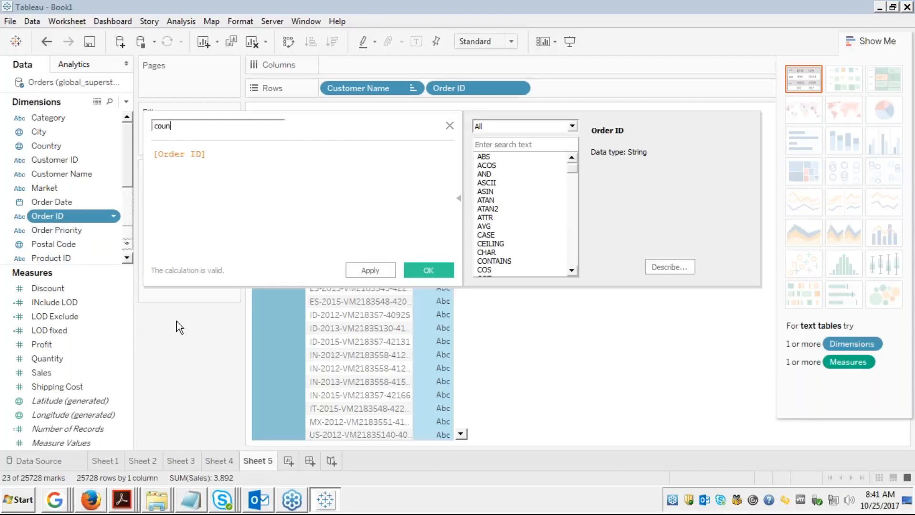
type("t order")
key("Tab")
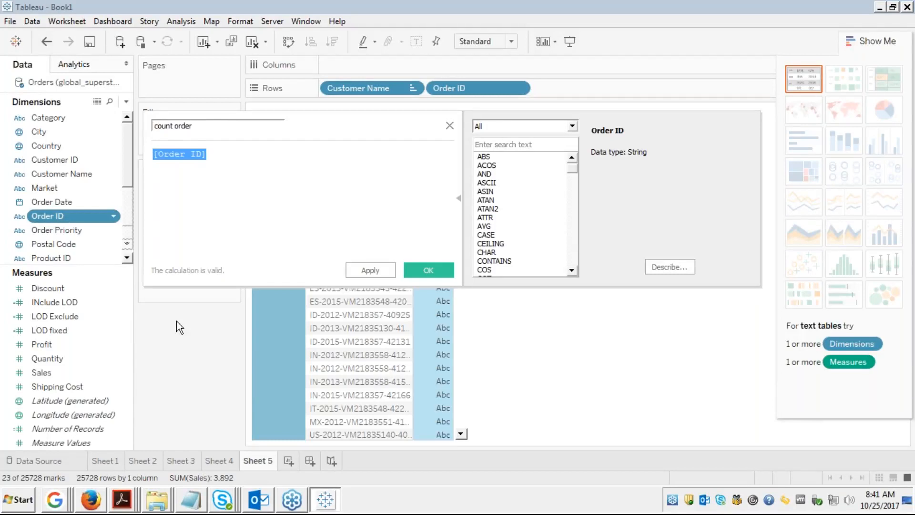
Step: Set the count order formula to COUNTD([Order ID]) and save the calculated field
key("Home")
type("count")
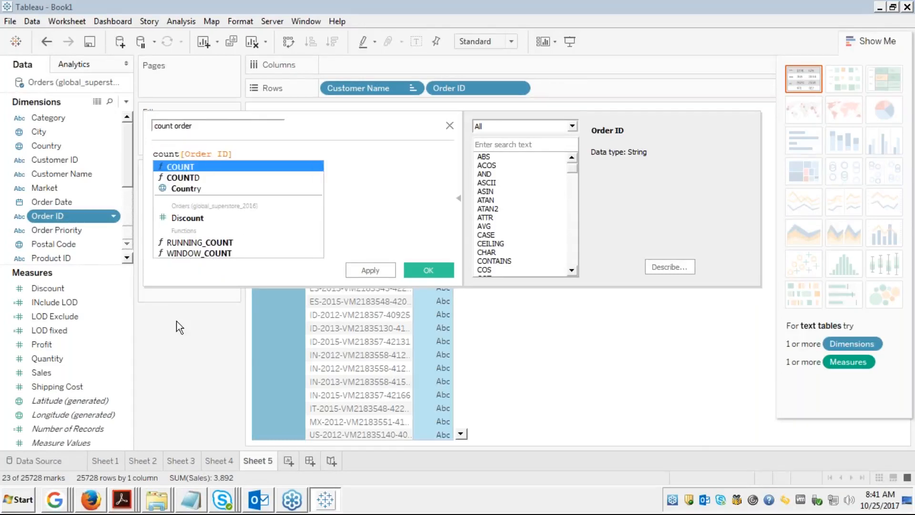
key("Down")
key("Return")
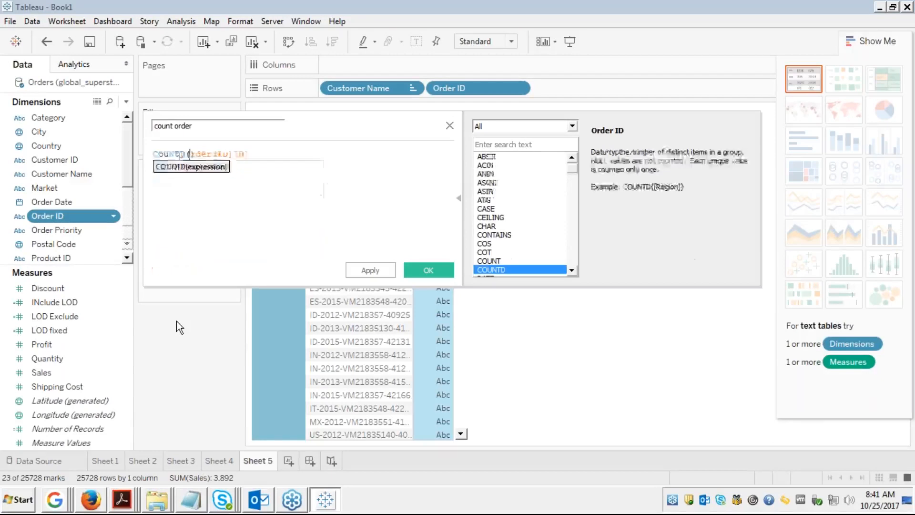
key("Delete")
key("Delete")
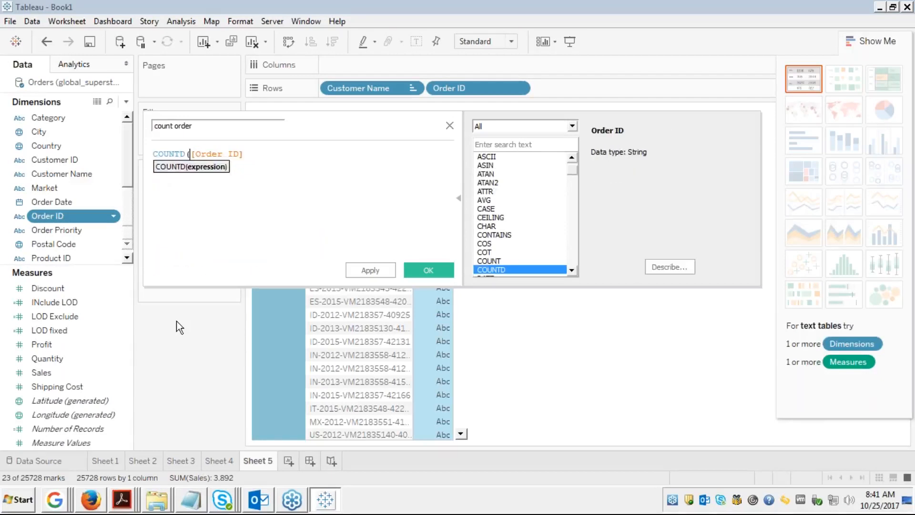
left_click(256, 156)
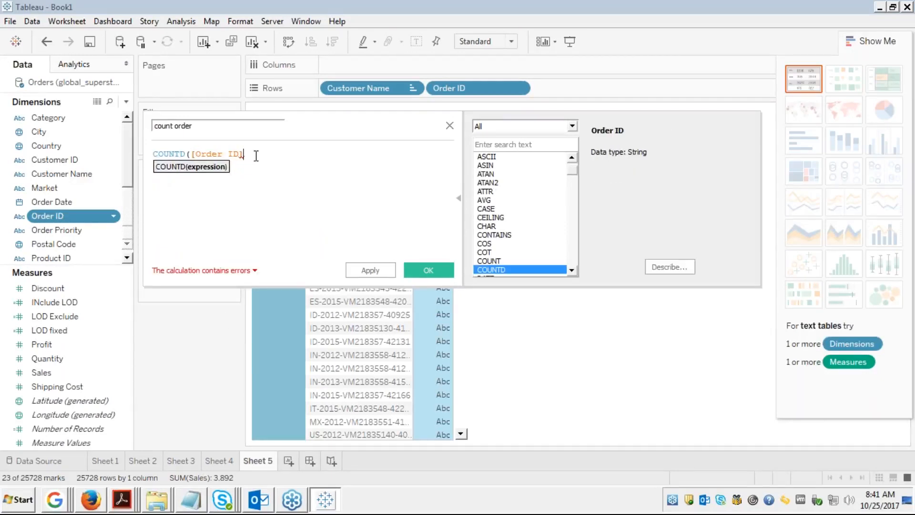
type(")")
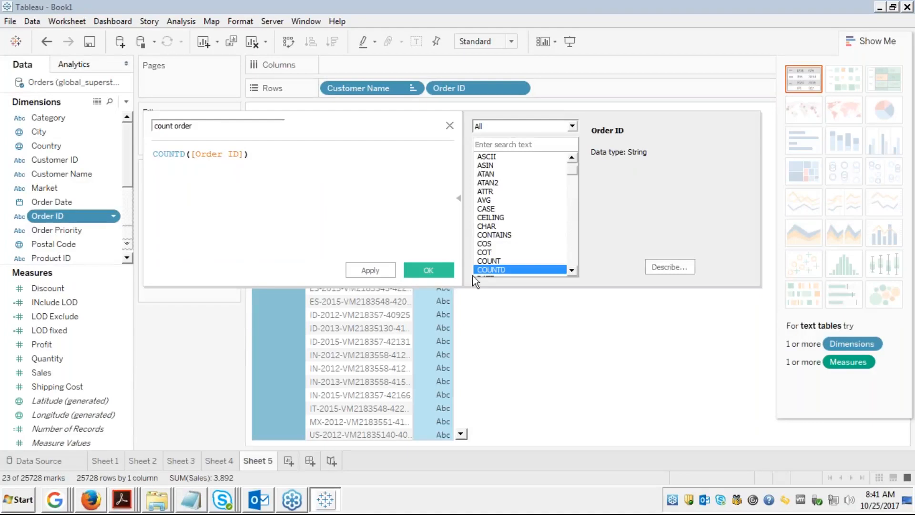
left_click(415, 266)
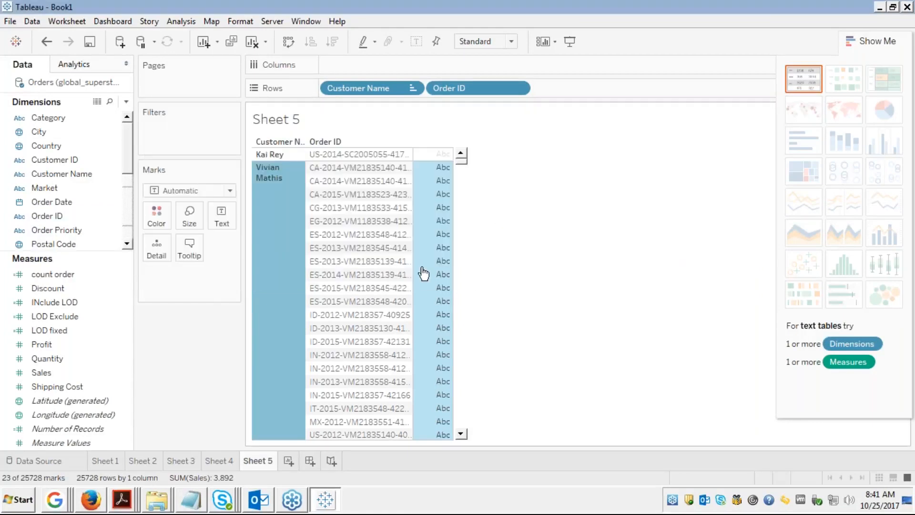
Step: Add the count order measure to the text table of customer names and order IDs
left_click(45, 316)
left_click(48, 272)
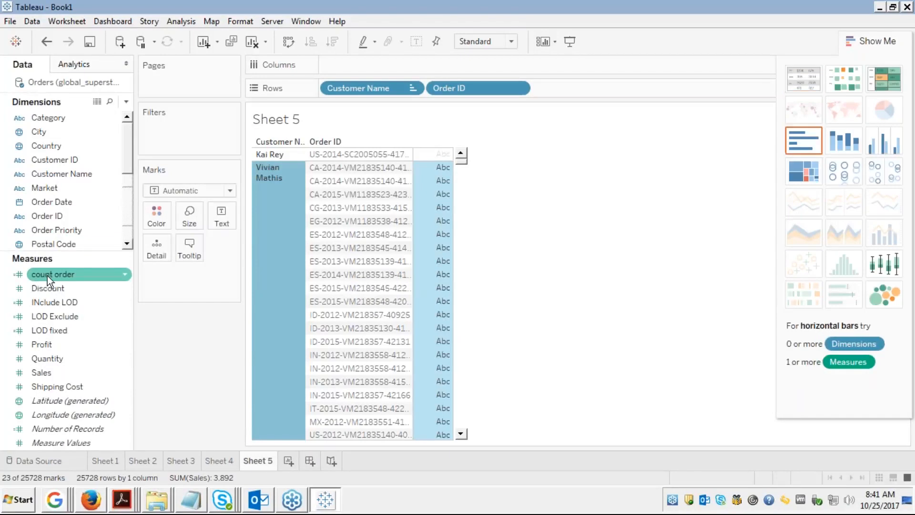
double_click(47, 276)
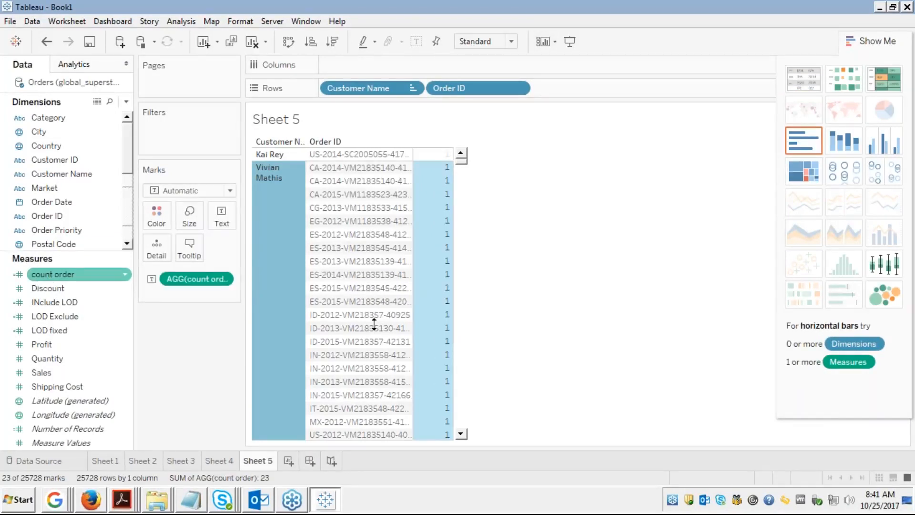
left_click(550, 220)
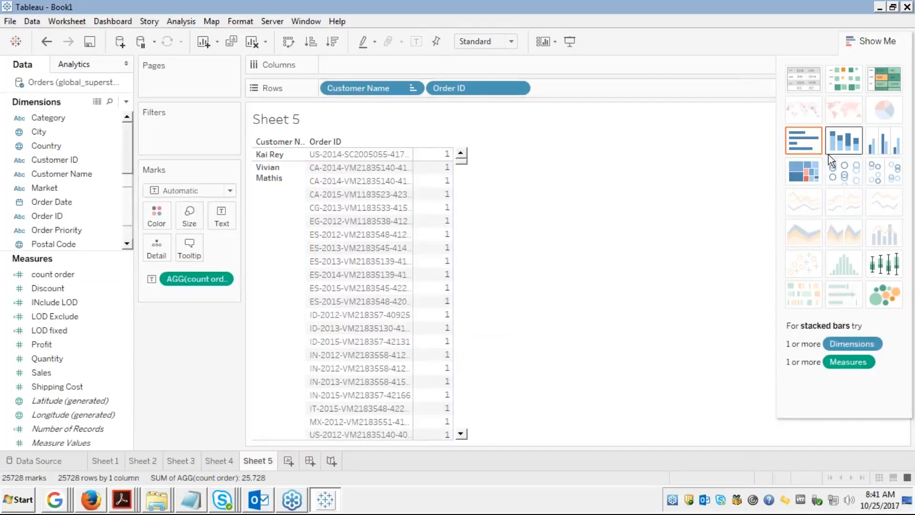
Step: Examine the count order values of the second customer's individual order IDs in the text table
left_click(340, 171)
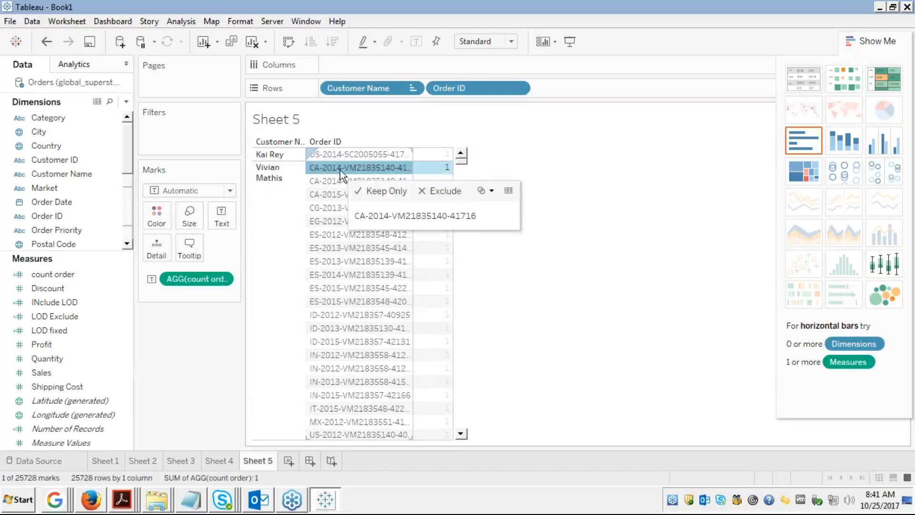
left_click(441, 169)
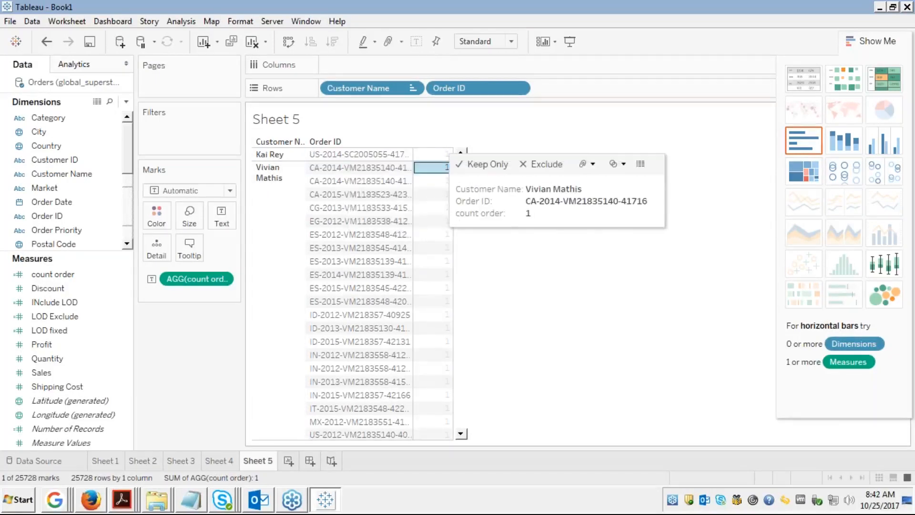
left_click(345, 182)
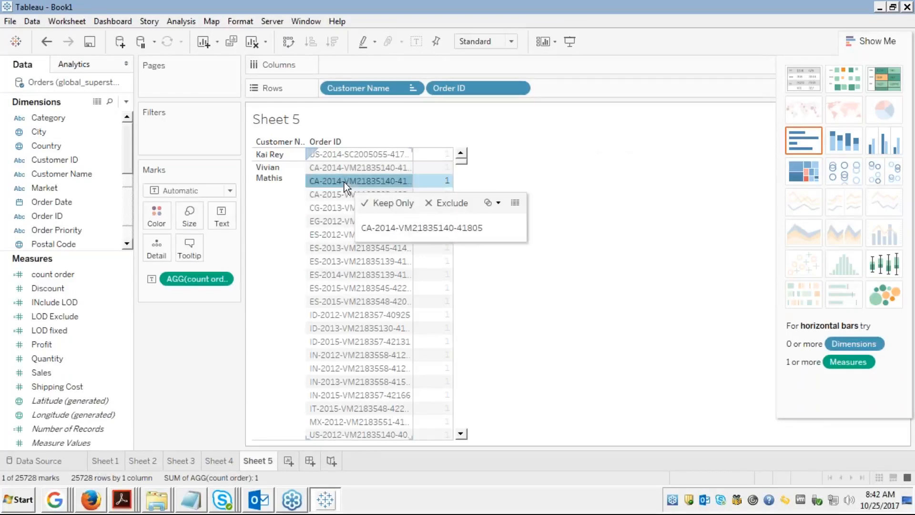
left_click(448, 181)
left_click(513, 134)
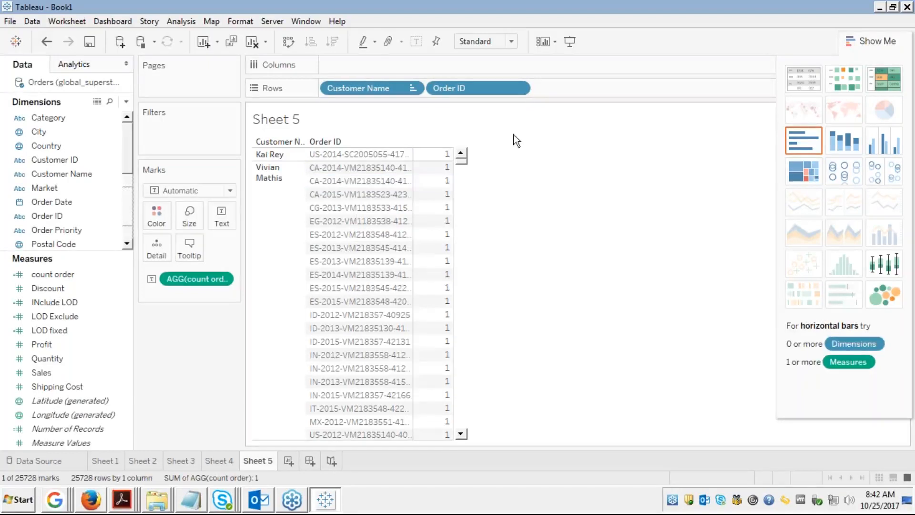
left_click(259, 178)
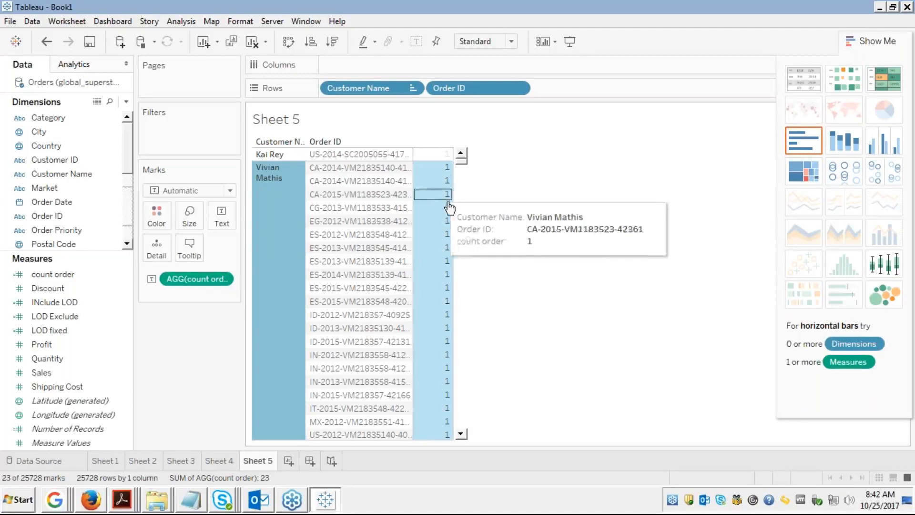
left_click(461, 434)
left_click(461, 434)
left_click(461, 434)
left_click(461, 433)
left_click(460, 434)
left_click(460, 433)
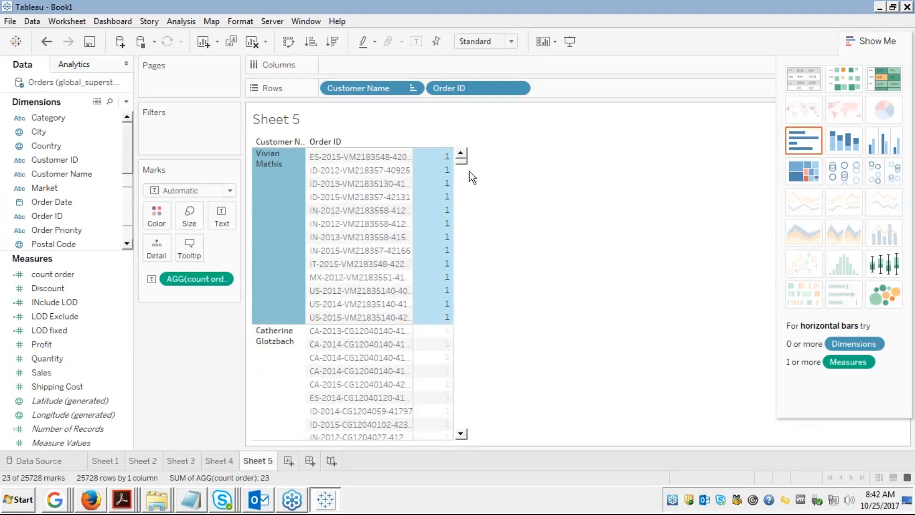
left_click(461, 154)
left_click(460, 154)
left_click(460, 154)
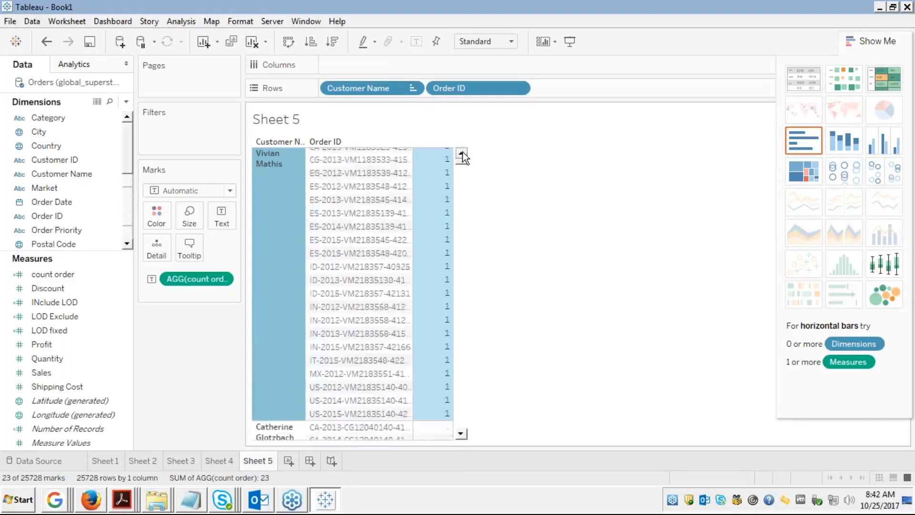
left_click(460, 154)
left_click(460, 154)
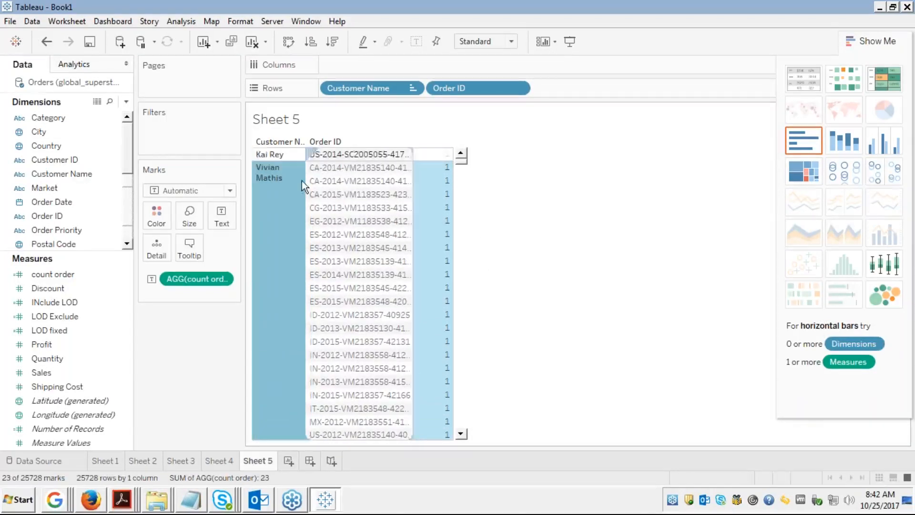
left_click(272, 203)
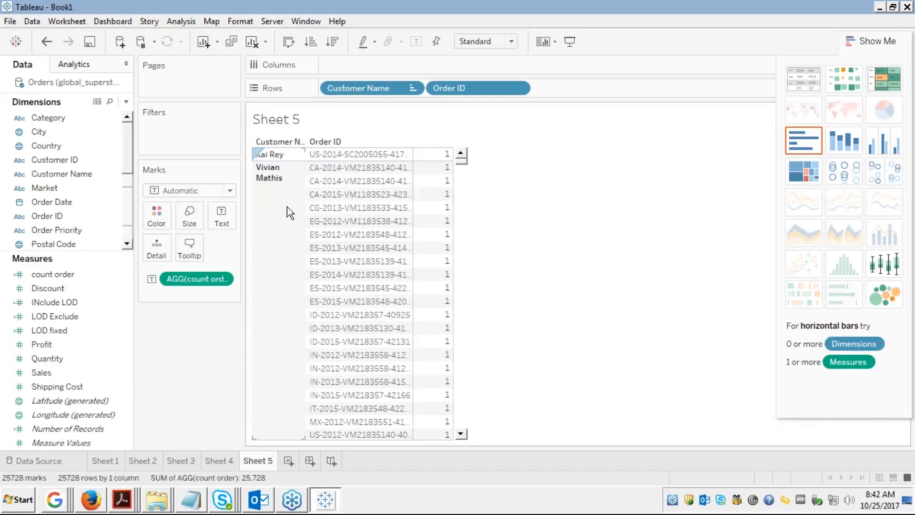
mouse_move(437, 244)
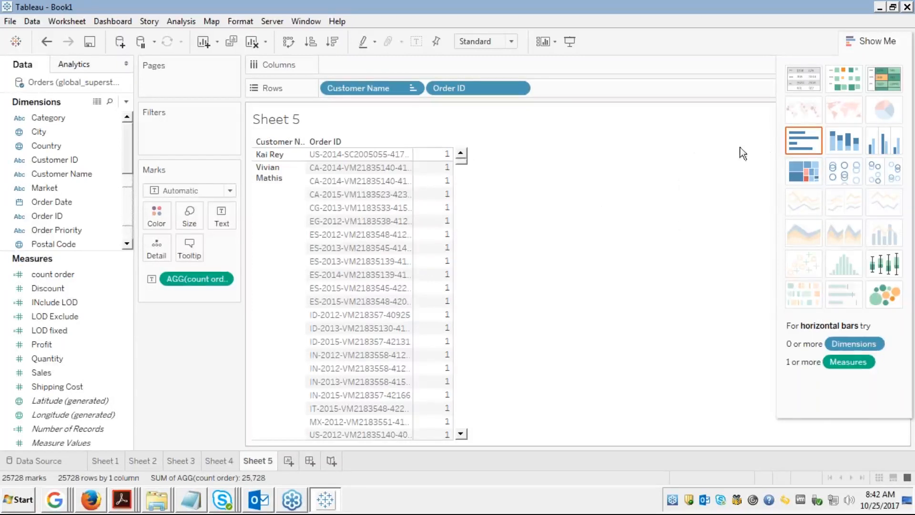
Step: Try showing the count order table as a horizontal bar chart and undo the change
left_click(802, 143)
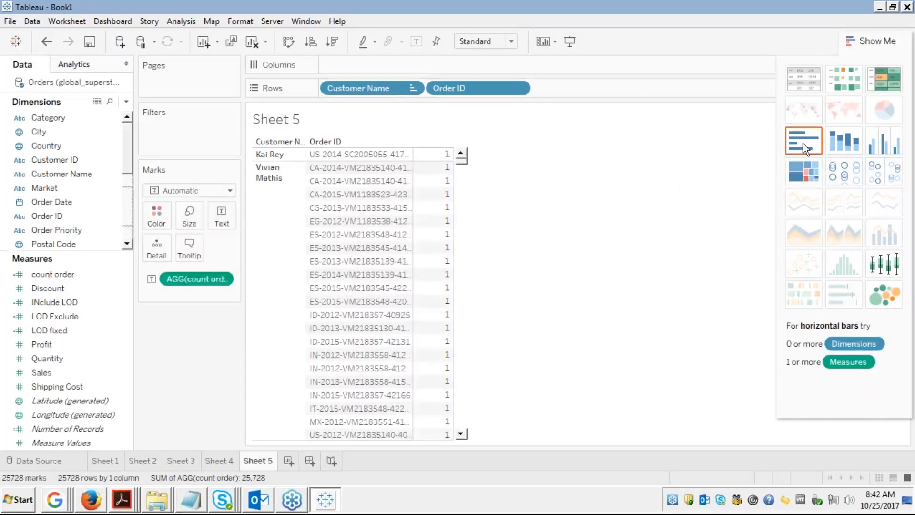
key("ctrl+z")
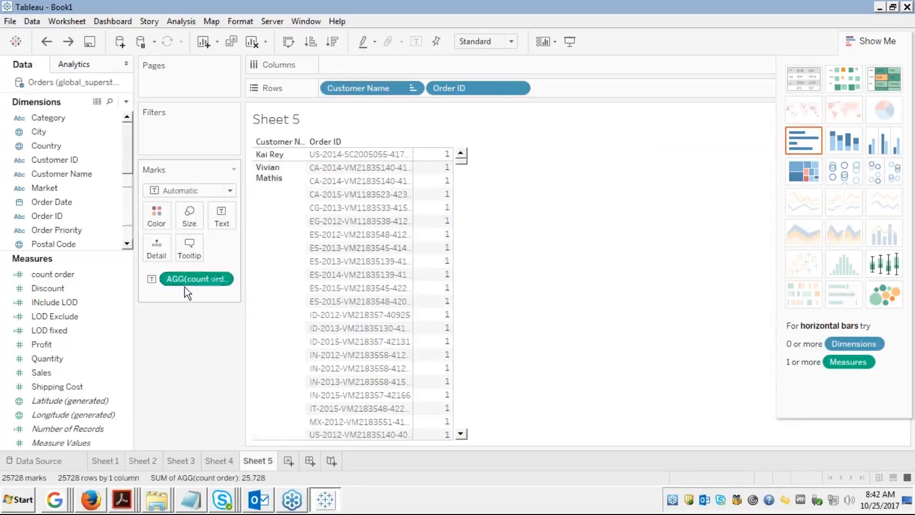
Step: Edit the count order calculated field to use COUNT([Order ID]) and save it
left_click(82, 278)
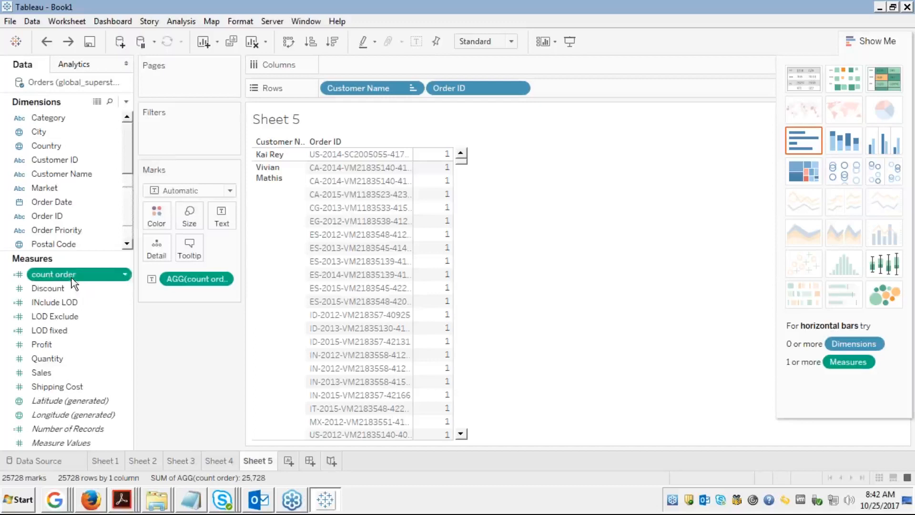
right_click(72, 279)
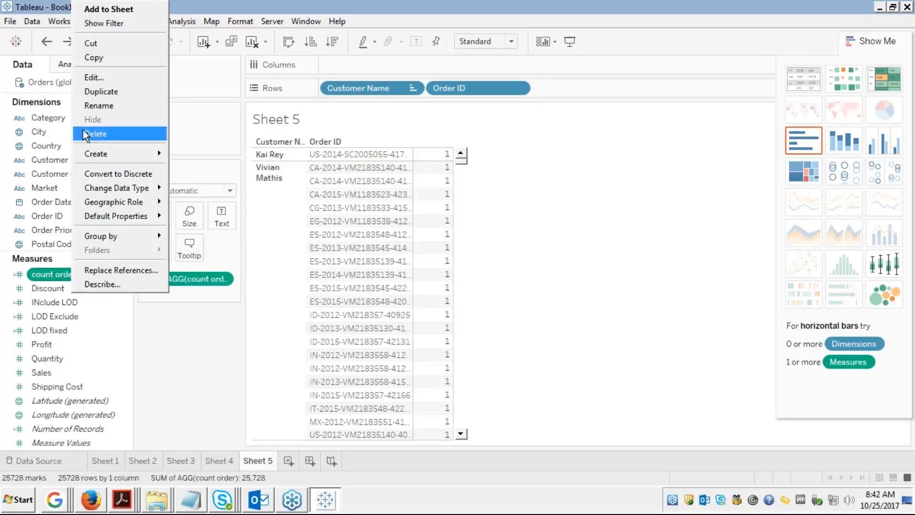
left_click(94, 77)
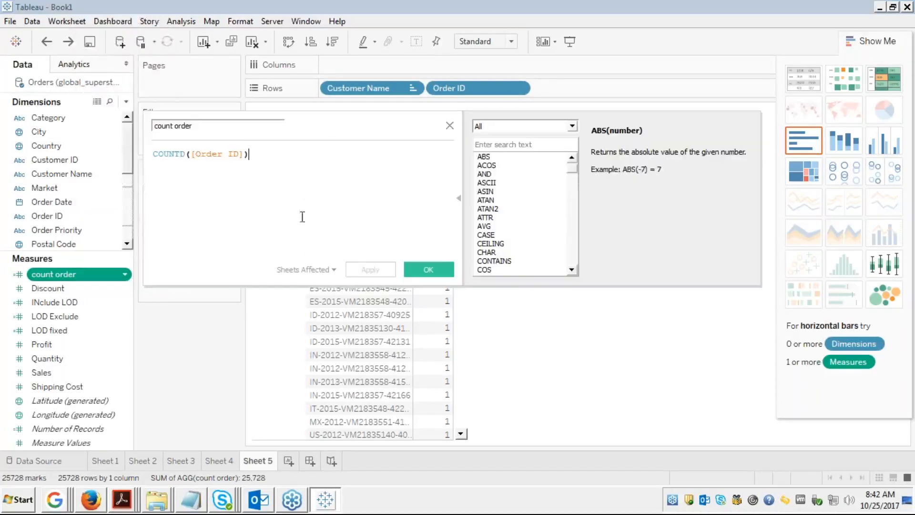
left_click(185, 152)
key("BackSpace")
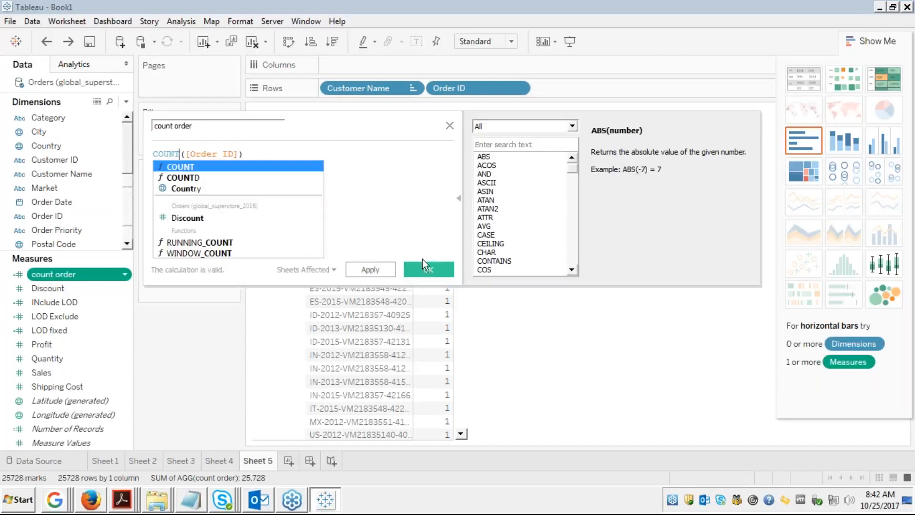
left_click(422, 265)
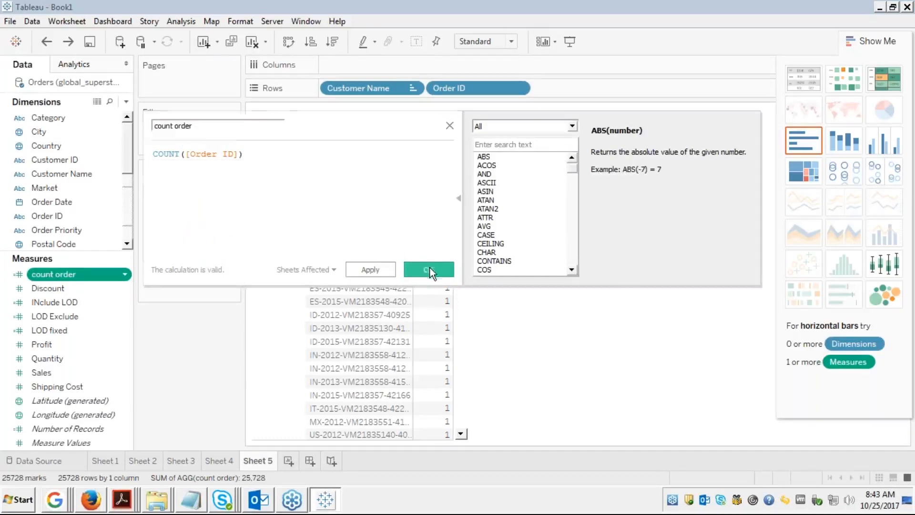
left_click(425, 266)
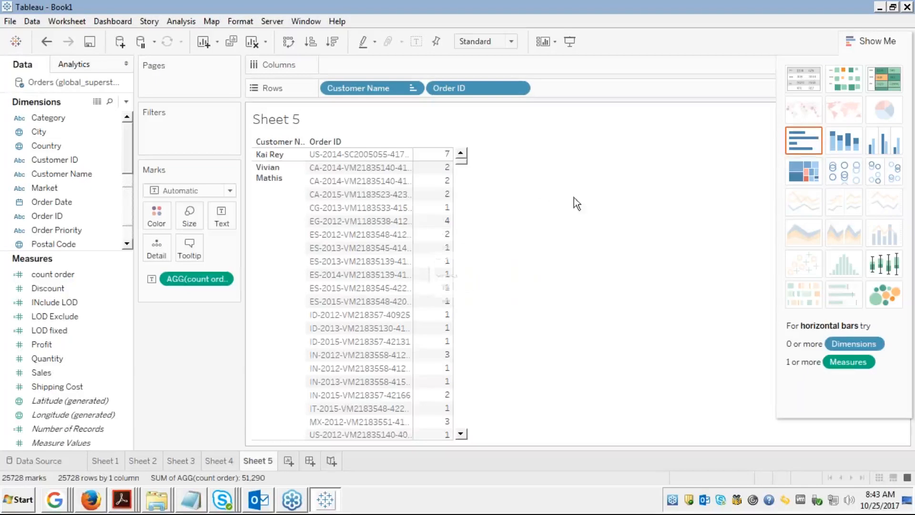
Step: Display count order by customer and order ID as horizontal bars, inspect the second customer's bars, and hide the chart type suggestions
left_click(816, 143)
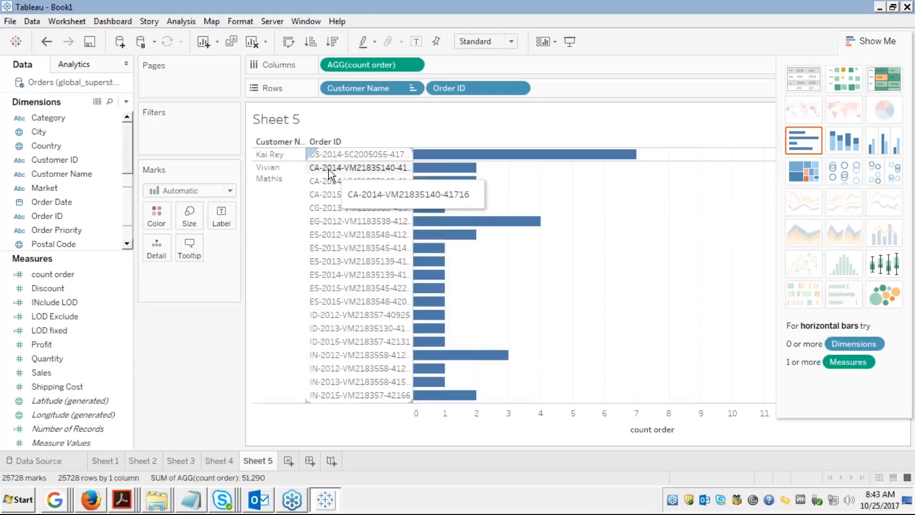
left_click(266, 193)
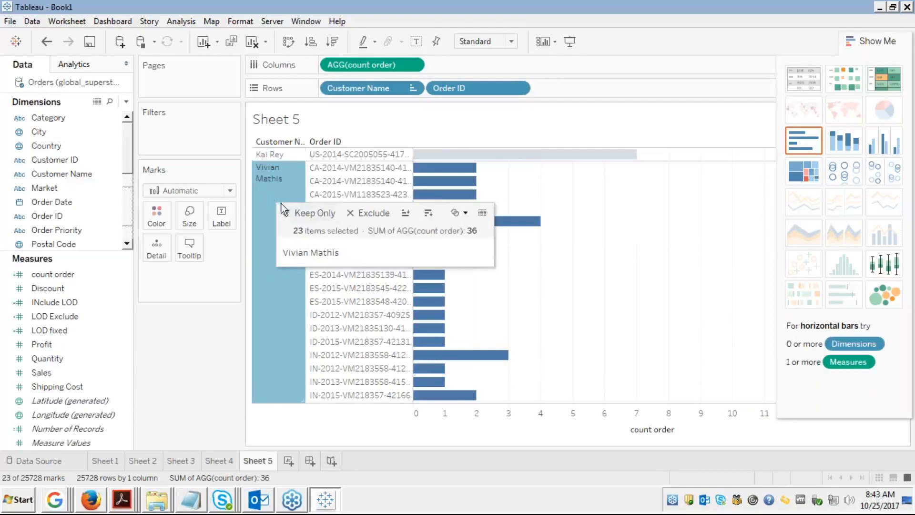
mouse_move(451, 171)
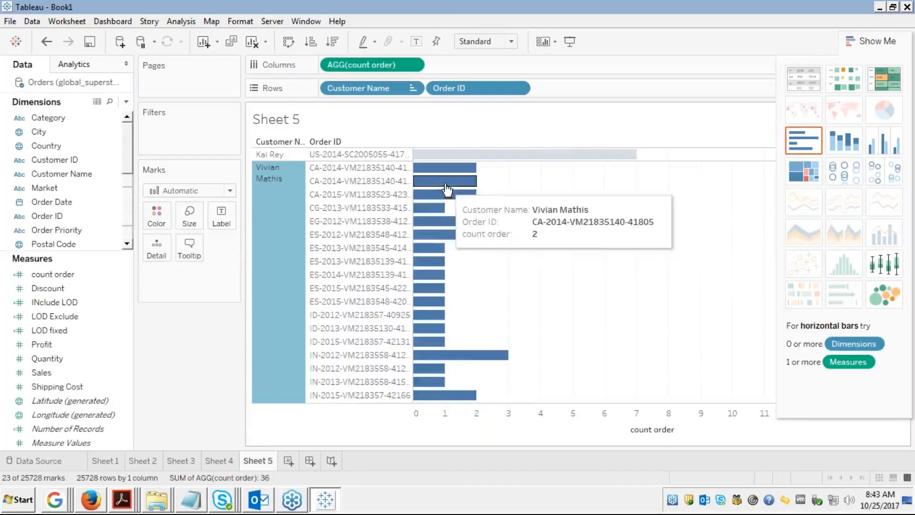
mouse_move(441, 224)
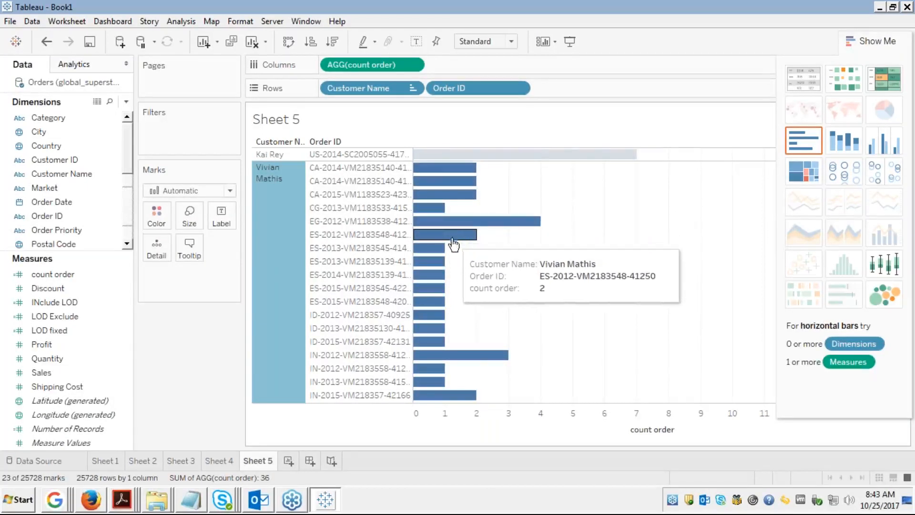
mouse_move(439, 256)
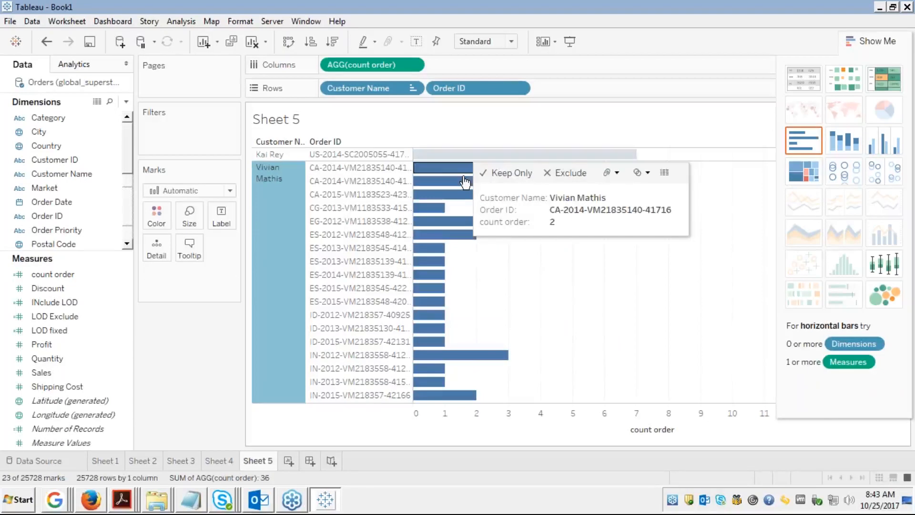
left_click(276, 210)
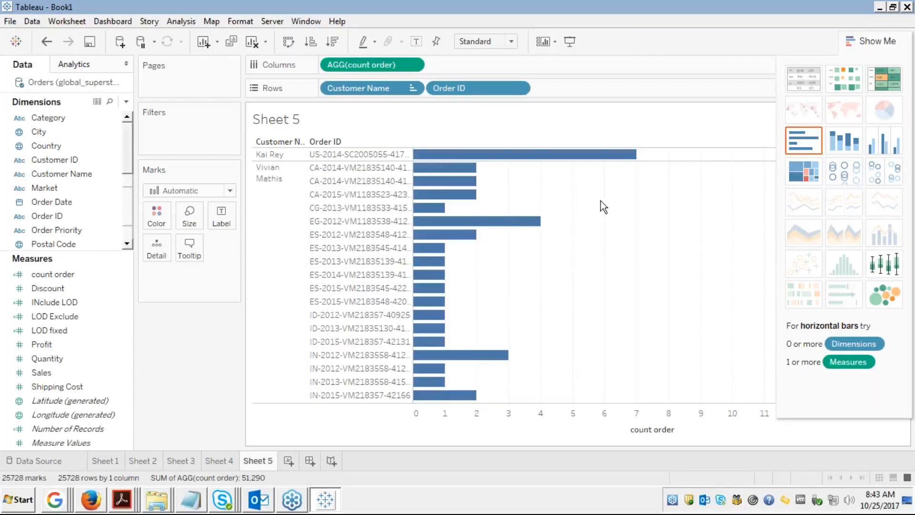
left_click(848, 42)
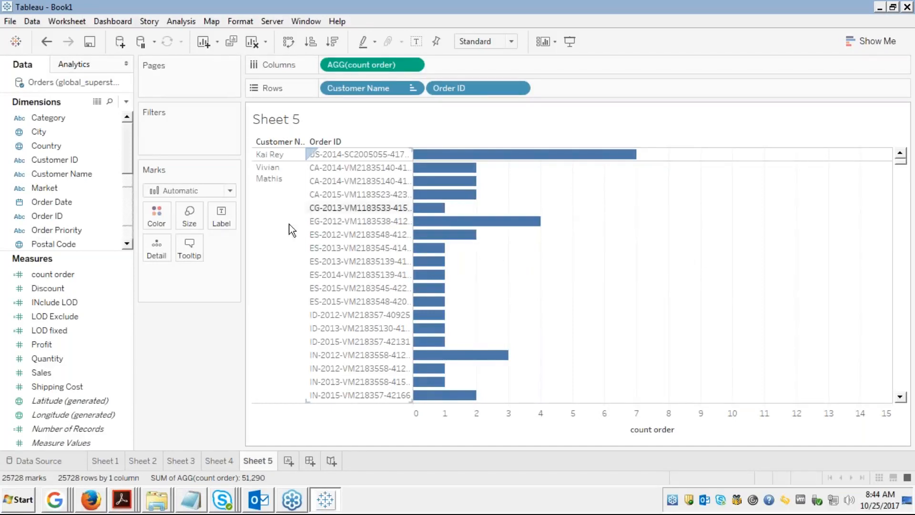
Step: Remove Order ID from the rows to chart count order by customer name only
left_click(263, 227)
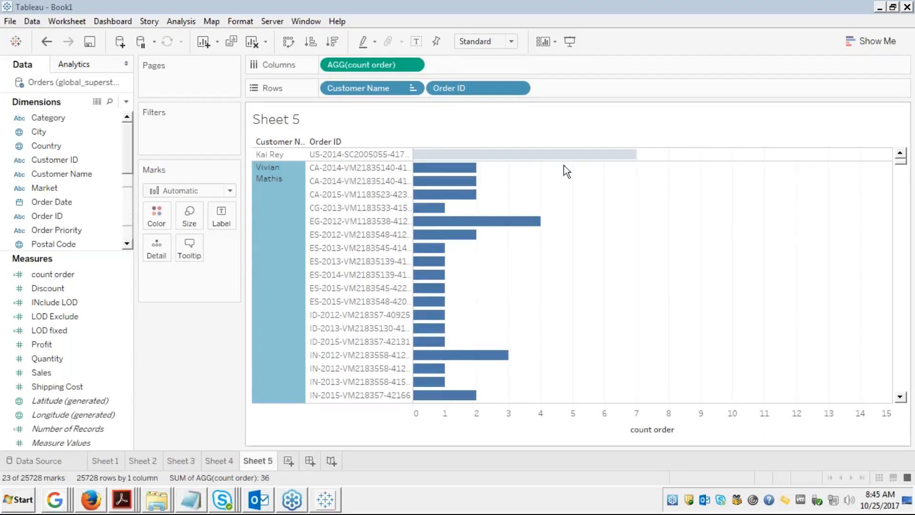
left_click(518, 190)
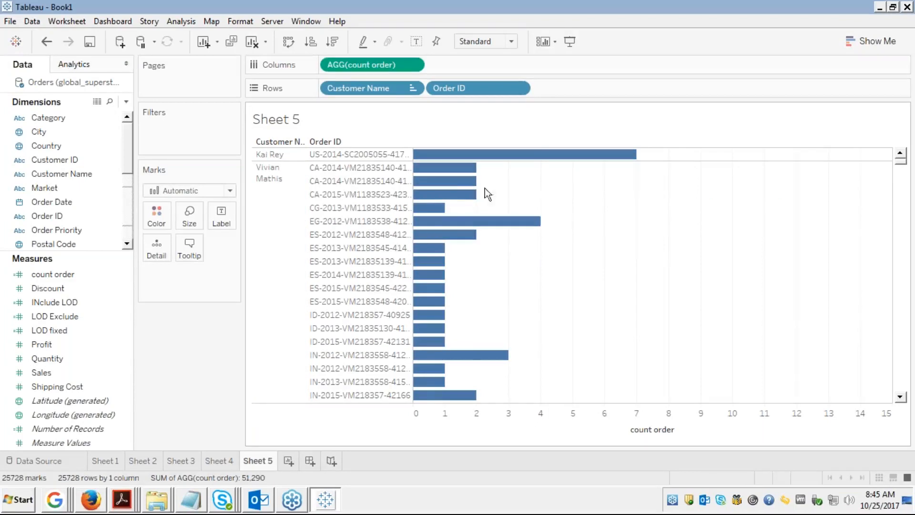
left_click(264, 220)
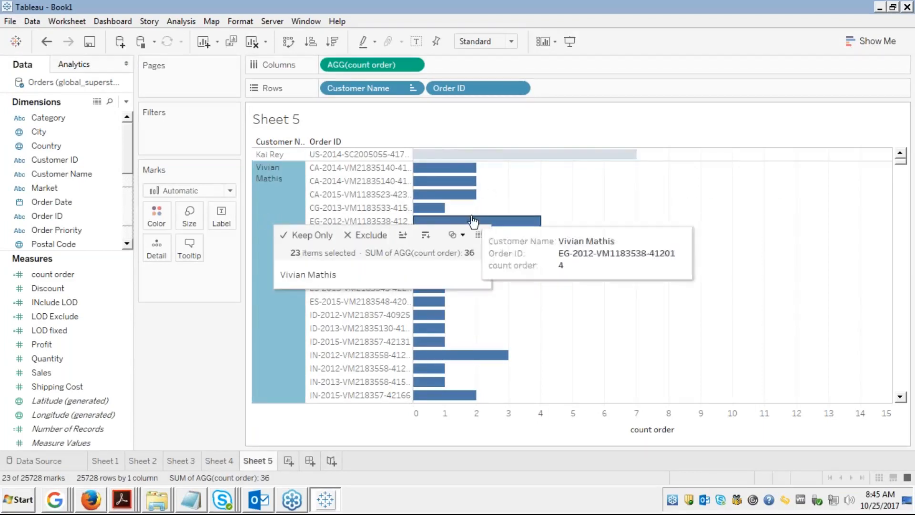
left_click_drag(461, 88, 90, 279)
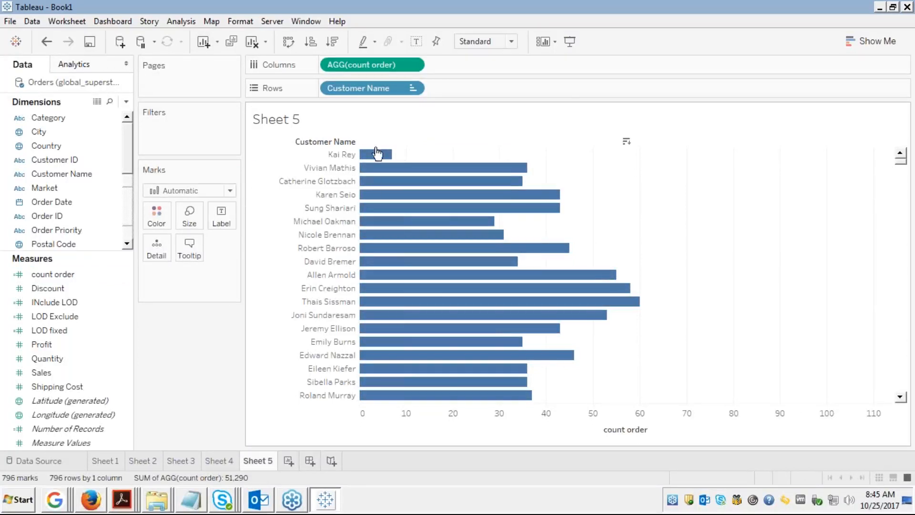
mouse_move(375, 158)
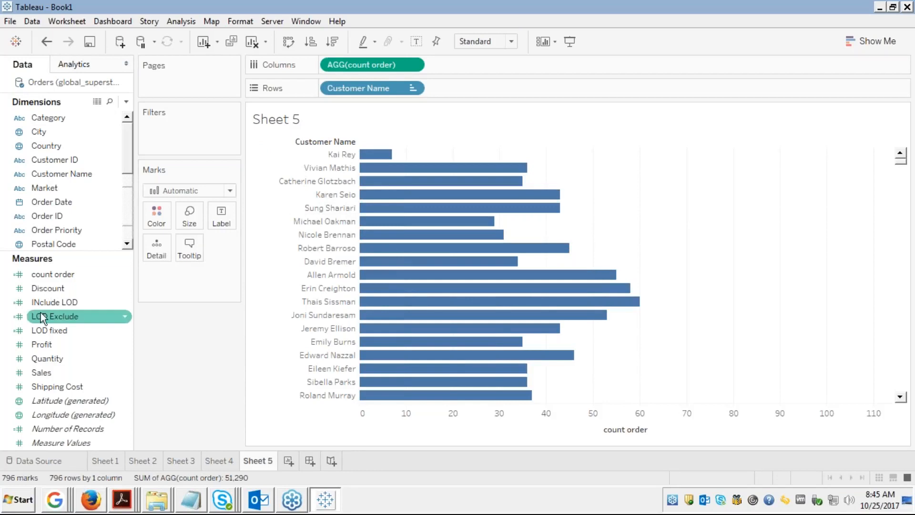
mouse_move(408, 204)
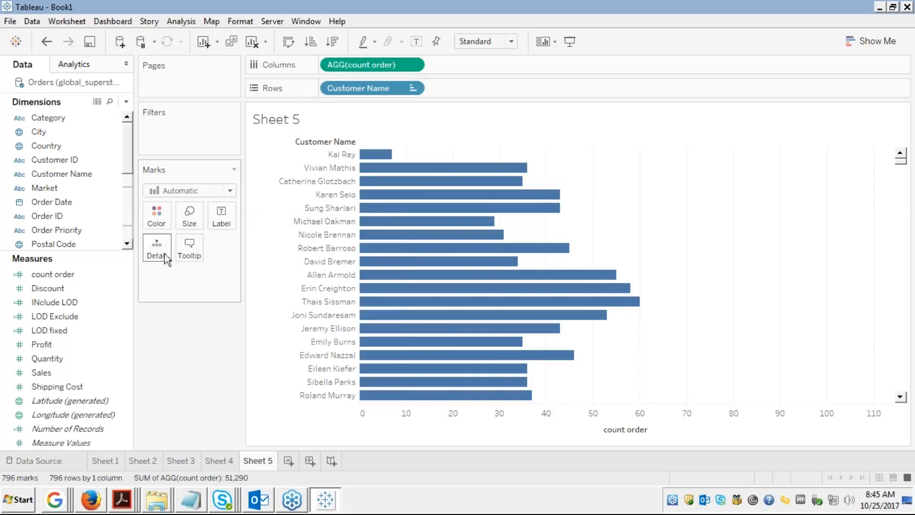
mouse_move(380, 173)
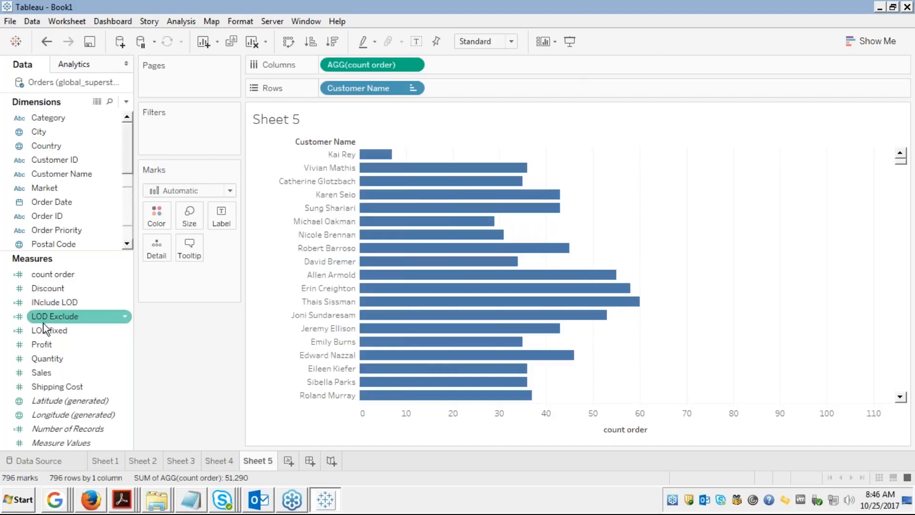
Step: Edit the count order calculated field to use COUNTD([Order ID]) and save it
left_click(62, 276)
right_click(62, 276)
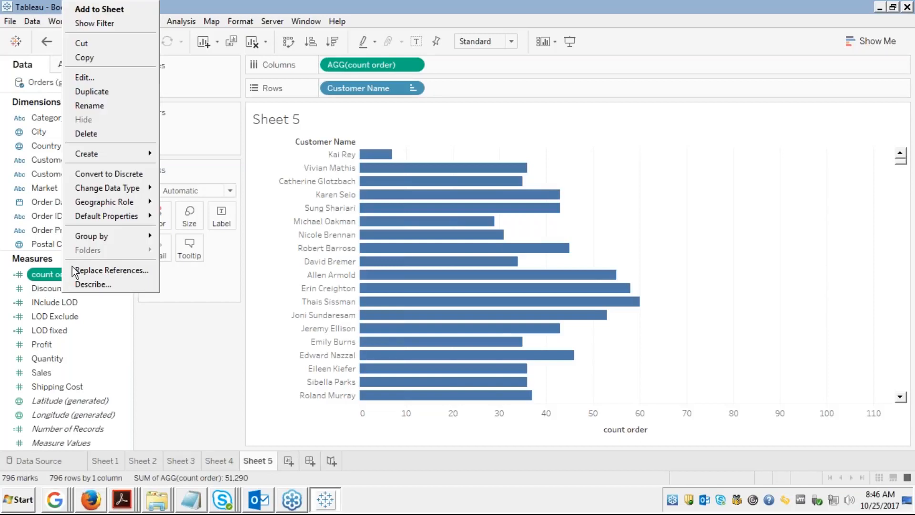
left_click(84, 77)
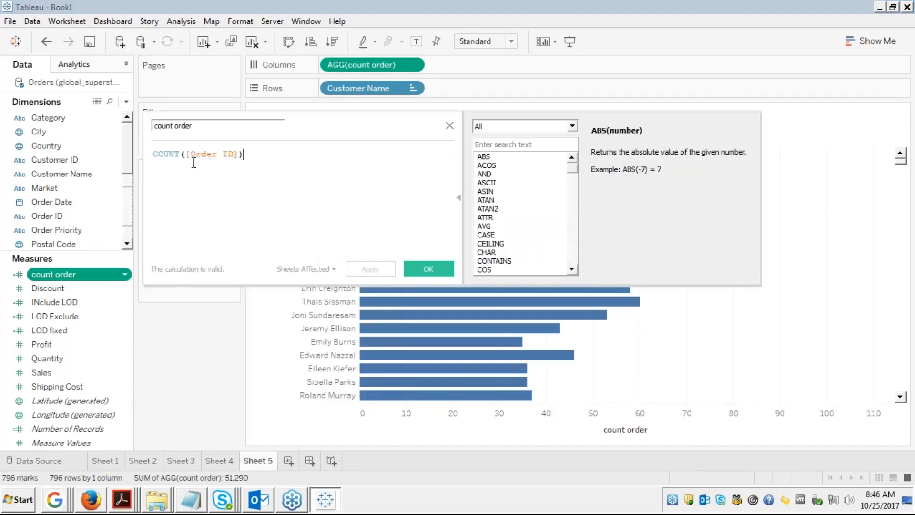
left_click(179, 155)
type("d")
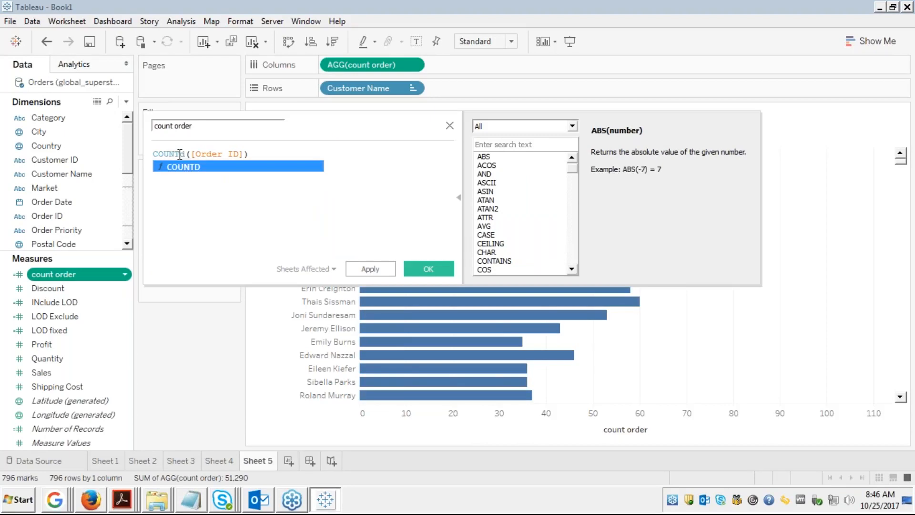
left_click(202, 168)
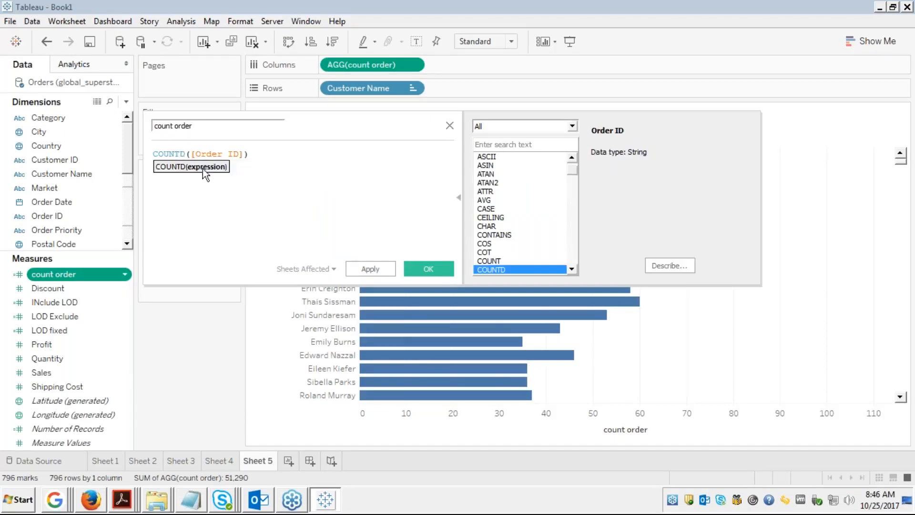
left_click(436, 267)
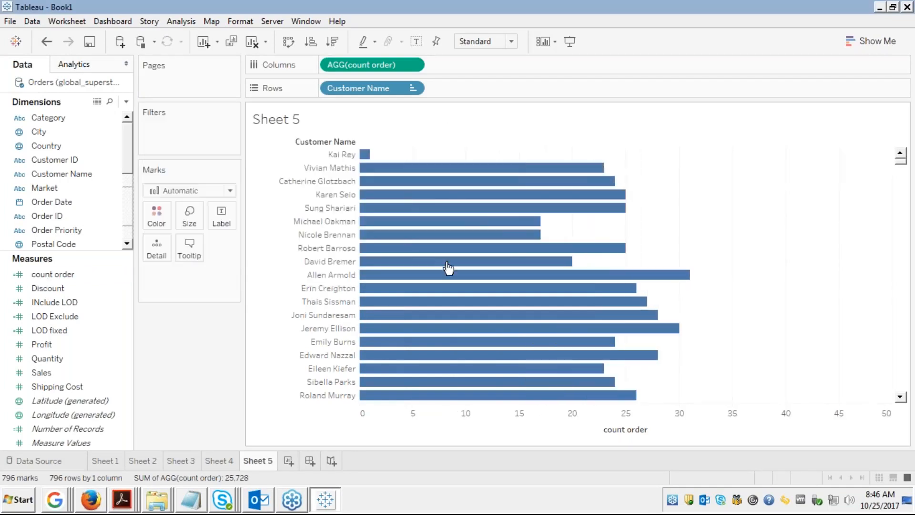
Step: Check the count order of the first few customers, and swap rows and columns to show vertical bars
mouse_move(471, 170)
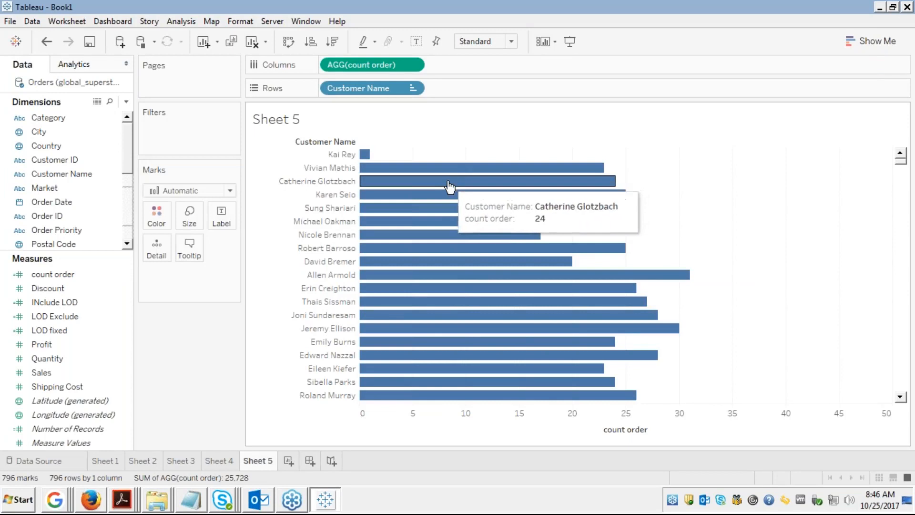
mouse_move(417, 183)
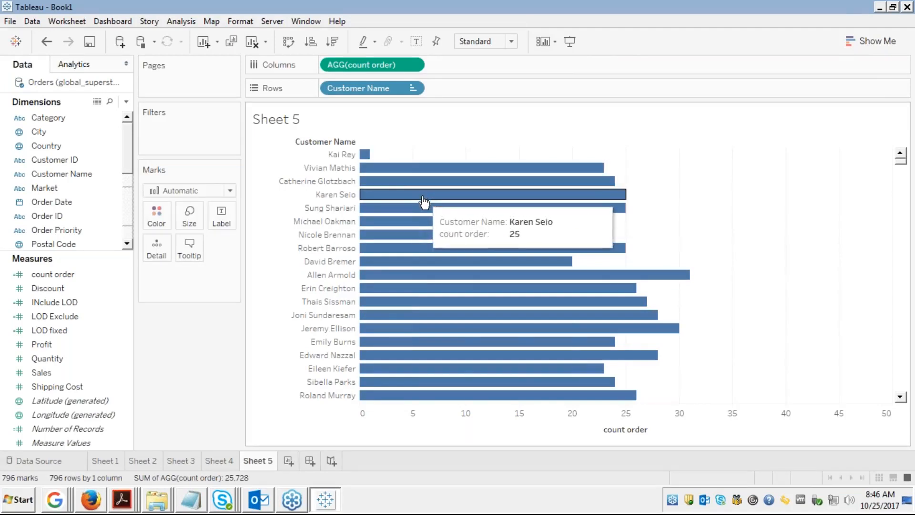
mouse_move(437, 220)
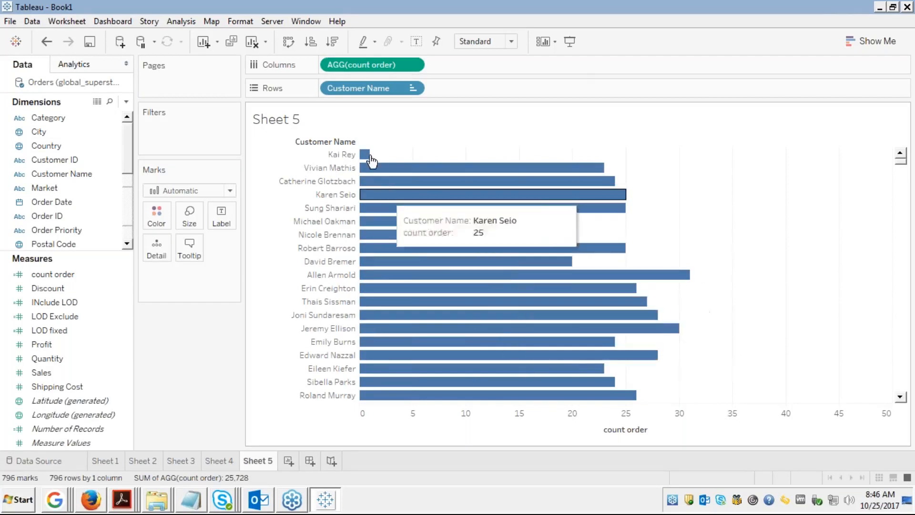
left_click(296, 41)
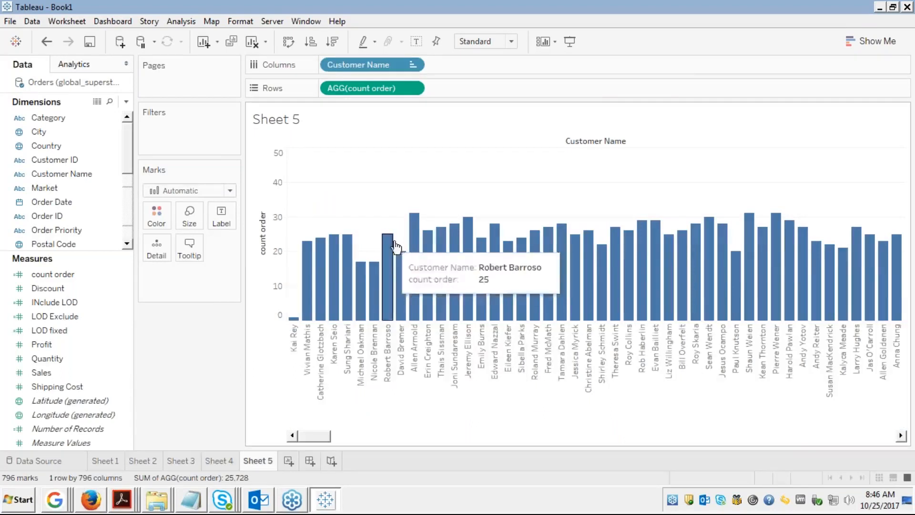
Step: Switch to Firefox to reread the Use Case I slide, and compare its question with the customer bars back in Tableau
key("alt+Tab")
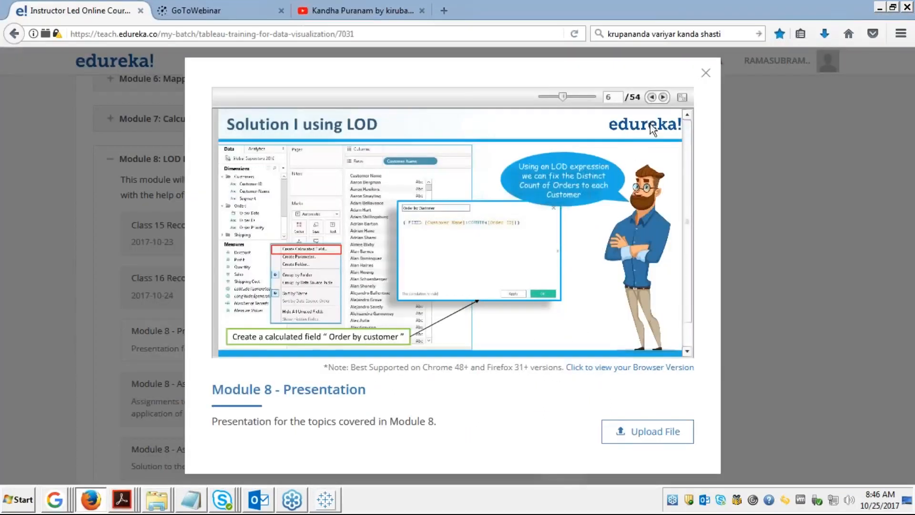
left_click(652, 97)
left_click(652, 97)
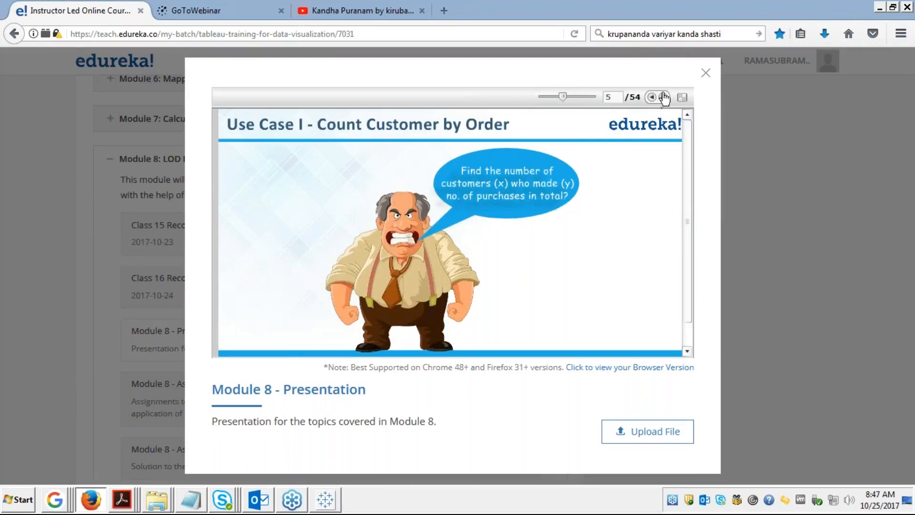
key("alt+Tab")
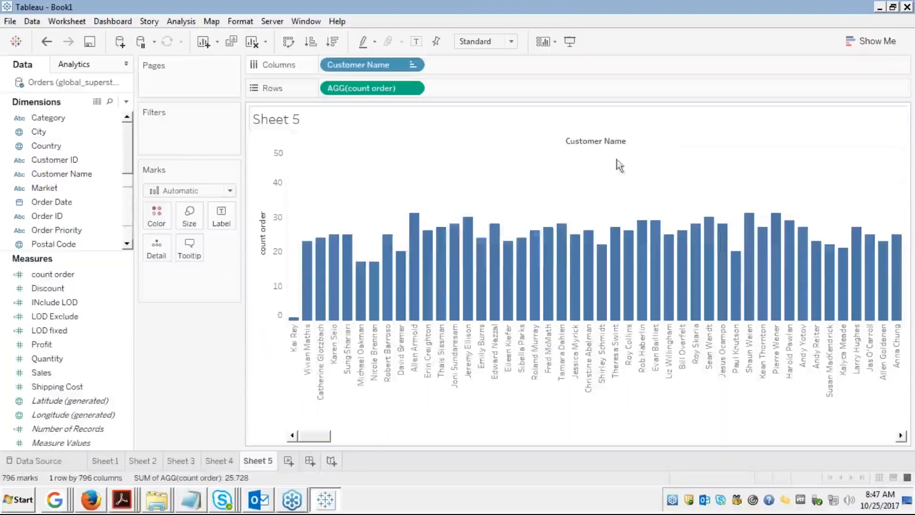
mouse_move(306, 312)
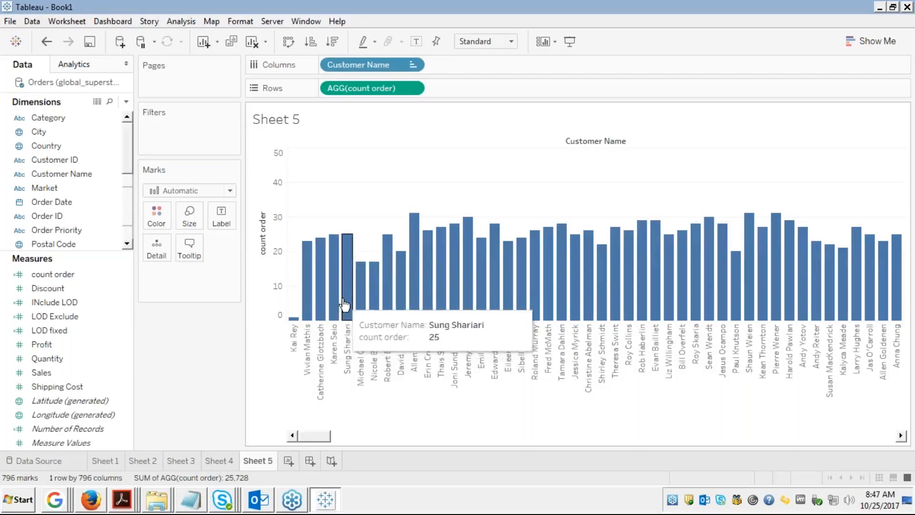
mouse_move(374, 312)
Step: Switch to Firefox and view the Module 8 presentation full screen from the Use Case I slide through the LOD solution slides
key("alt+Tab")
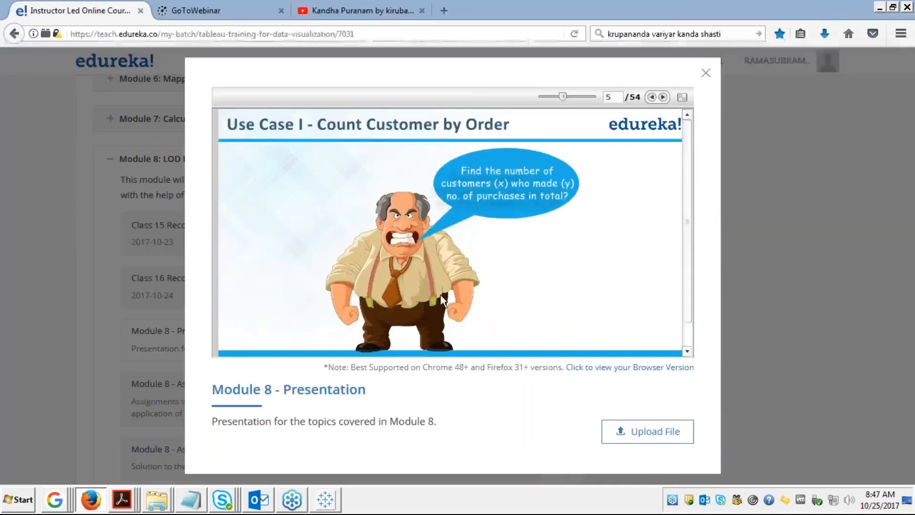
left_click(682, 97)
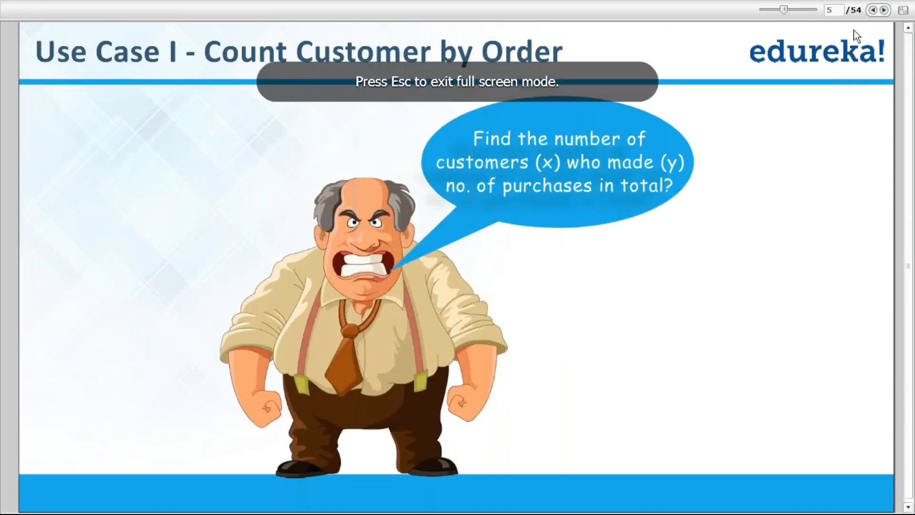
left_click(884, 10)
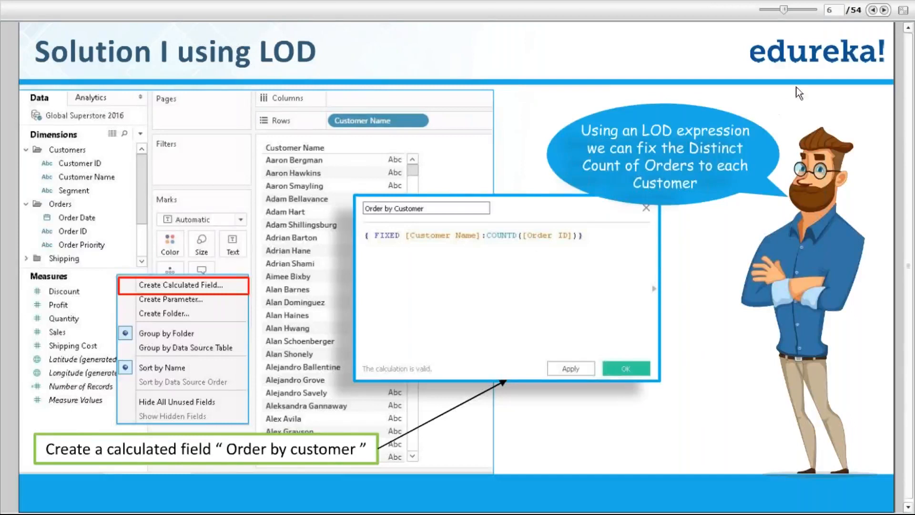
left_click(884, 10)
left_click(884, 10)
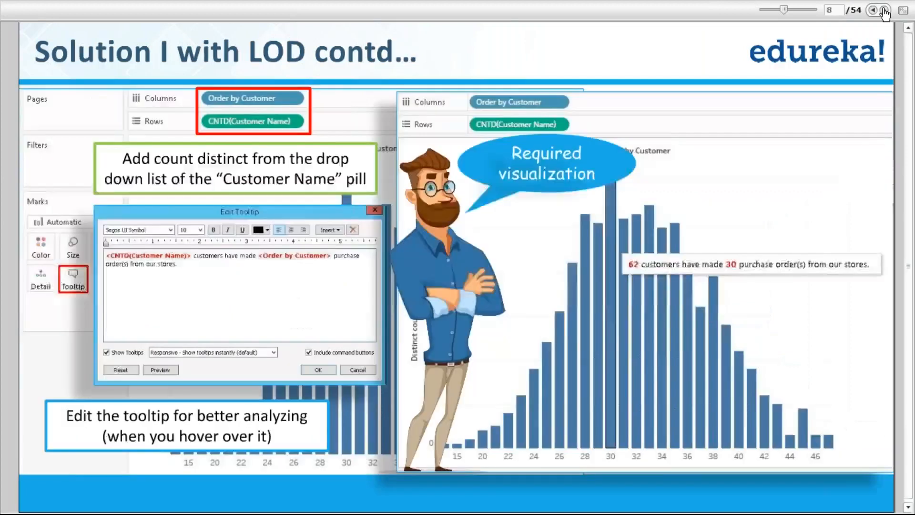
left_click(884, 10)
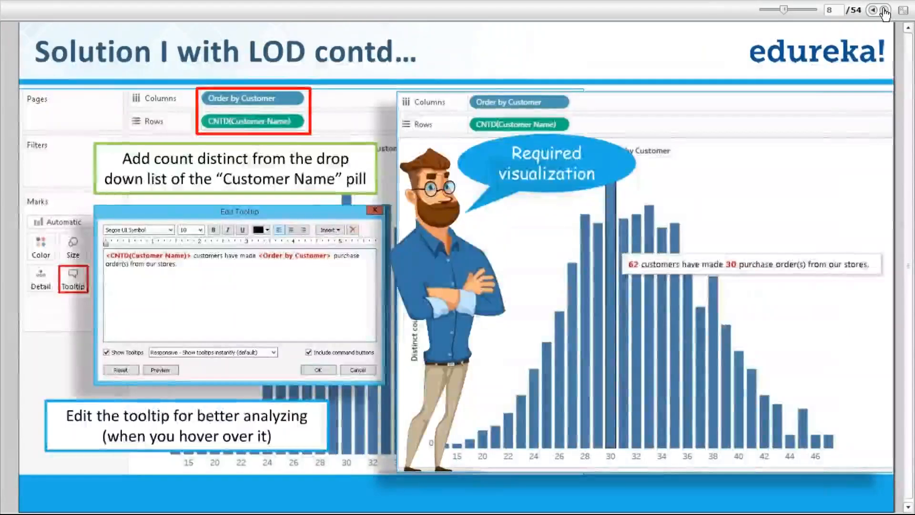
left_click(884, 10)
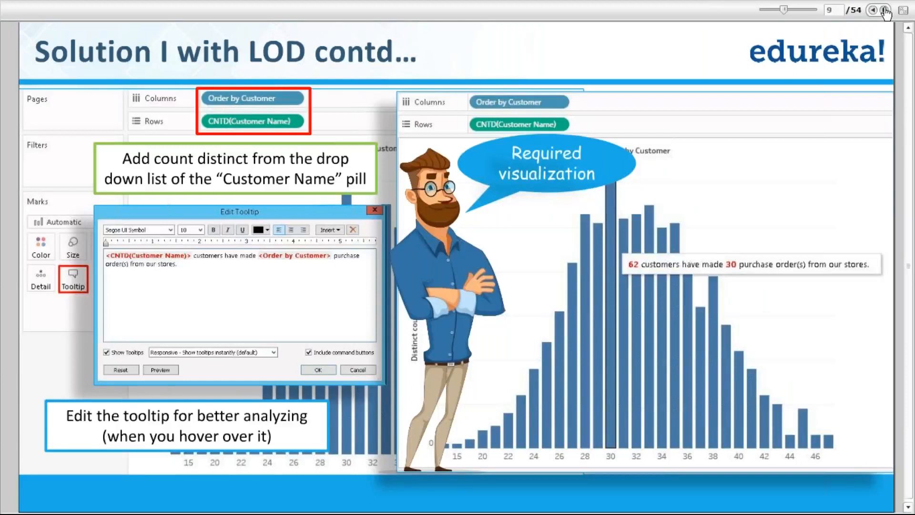
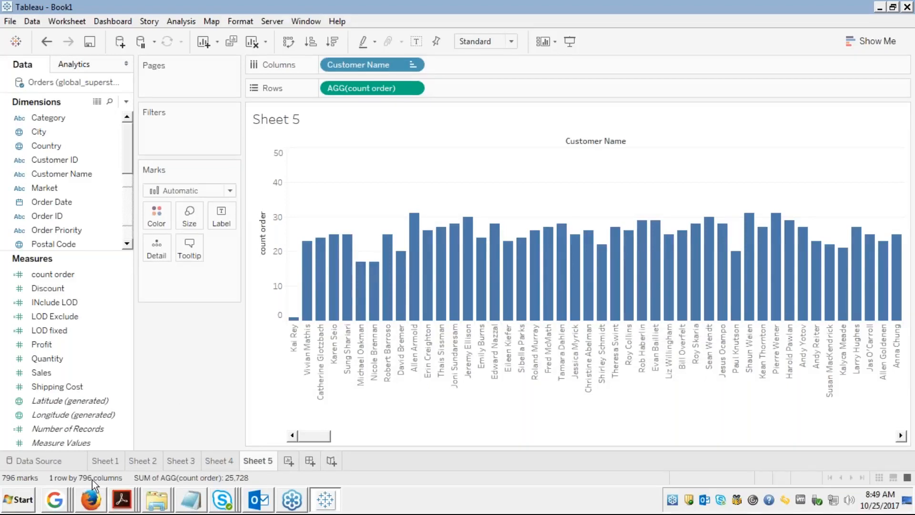
Step: Switch to Firefox, go back to the Use Case I slide, and review the LOD solution slides that follow it
key("alt+Tab")
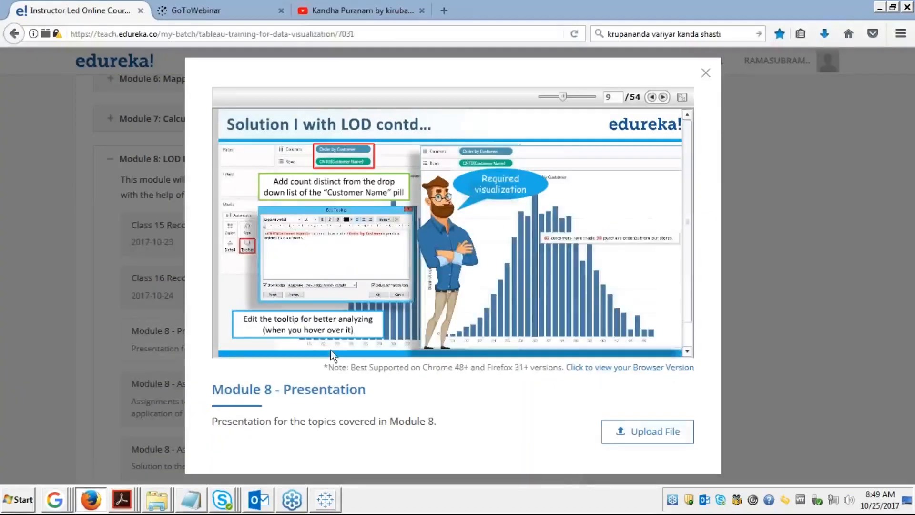
left_click(651, 97)
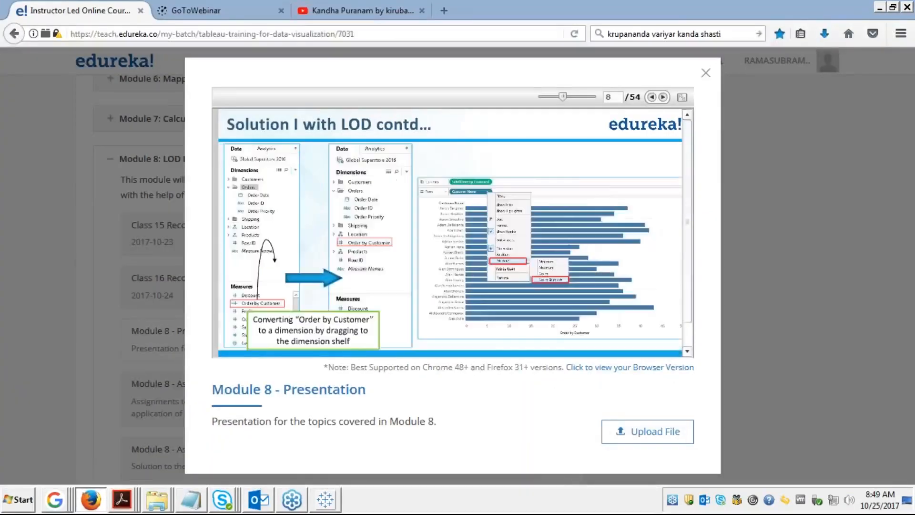
left_click(651, 98)
left_click(651, 97)
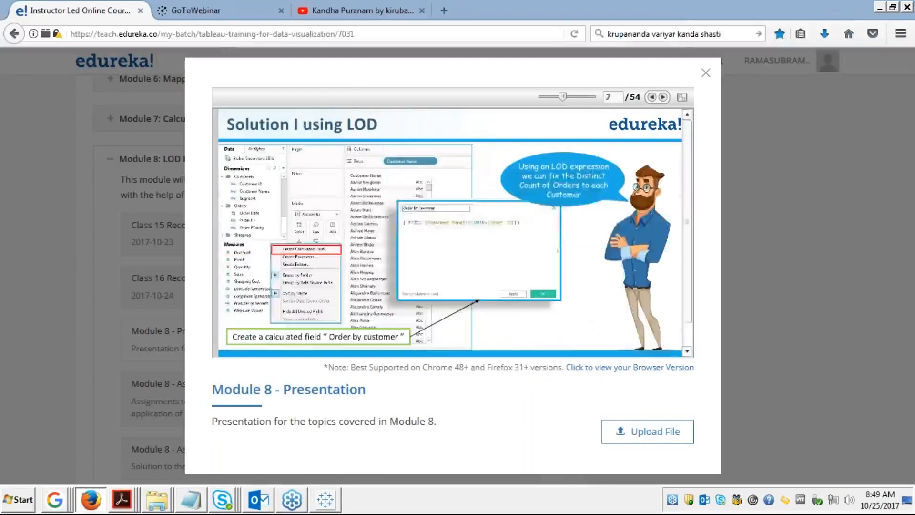
left_click(651, 97)
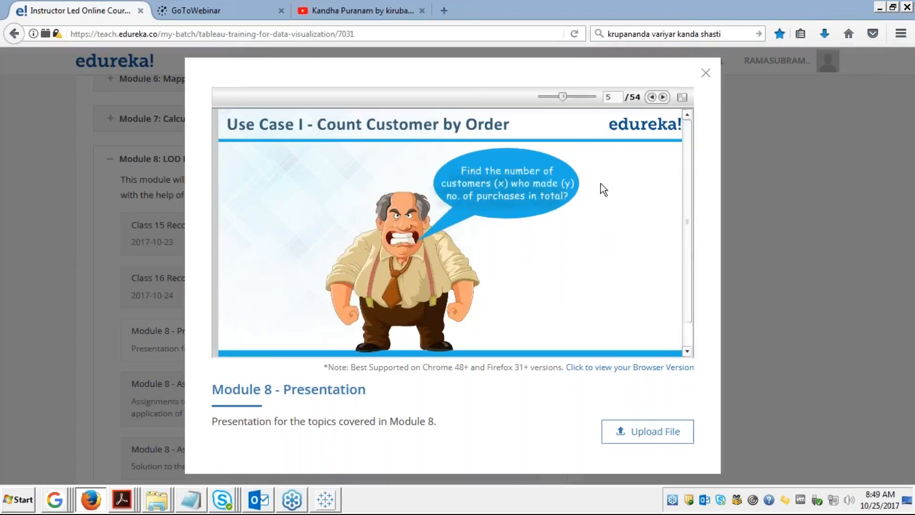
left_click(663, 97)
left_click(663, 98)
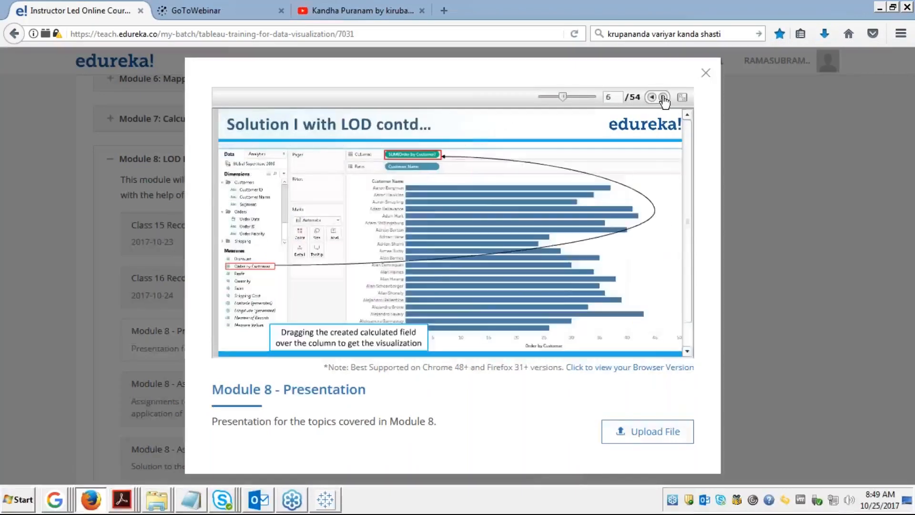
left_click(663, 97)
Step: Switch back to Tableau and examine the Customer Name column field and the count order bars
left_click(325, 501)
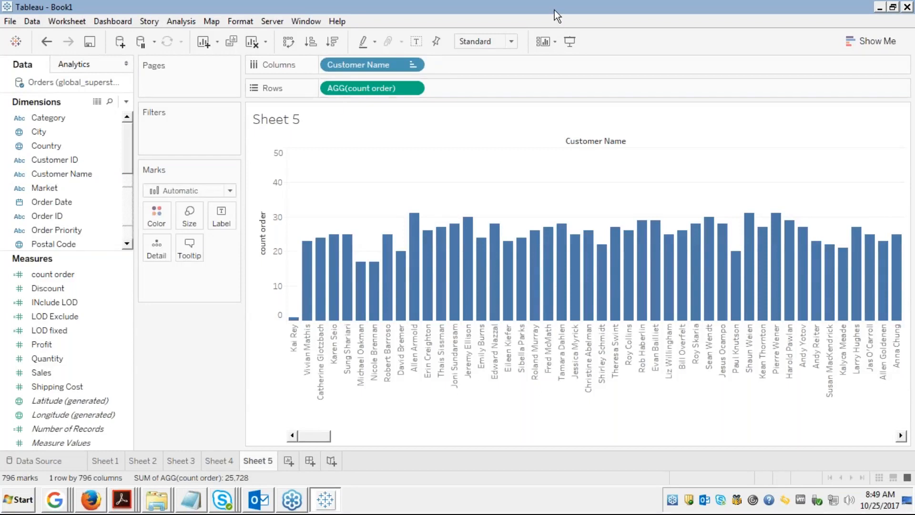
double_click(377, 63)
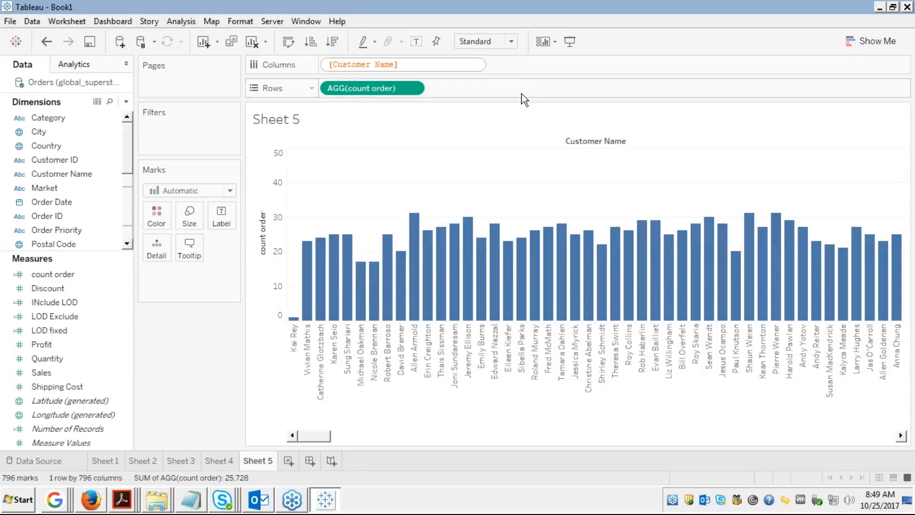
key("Return")
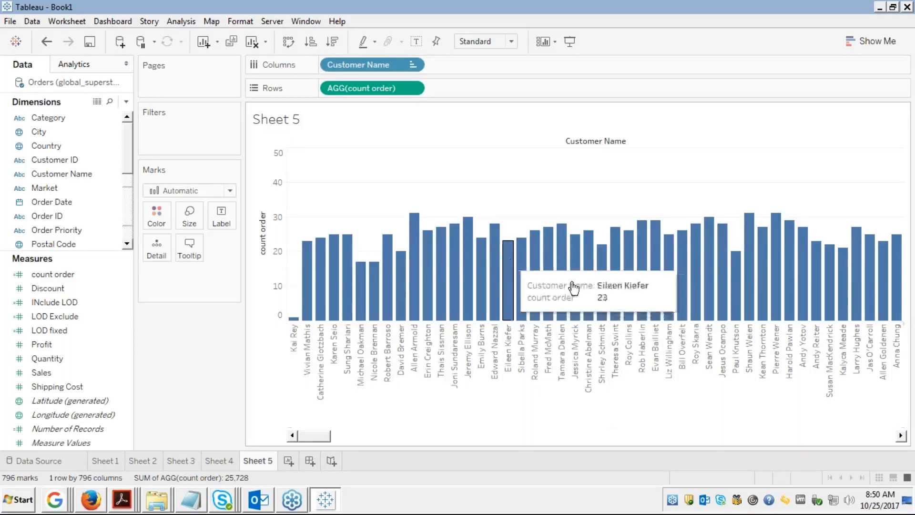
mouse_move(437, 260)
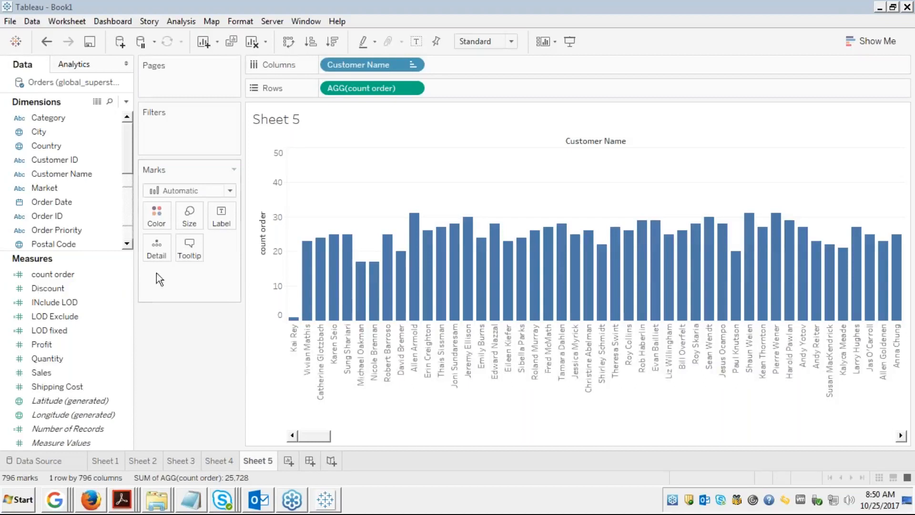
Step: Edit the LOD fixed calculation so it is fixed on Customer Name instead of State
right_click(52, 330)
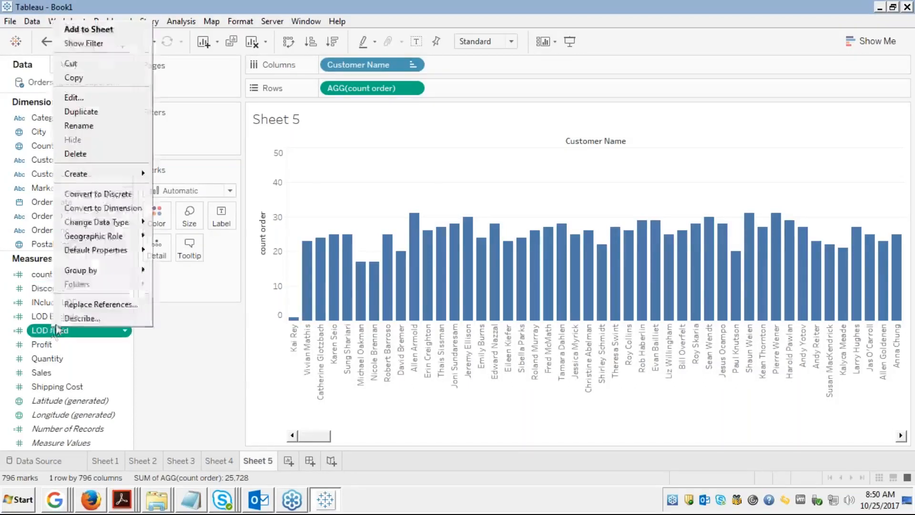
left_click(68, 97)
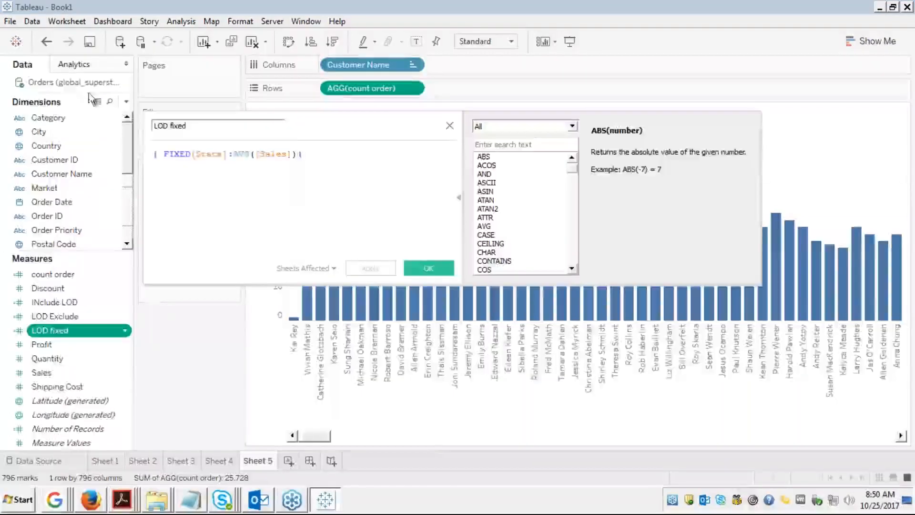
double_click(203, 155)
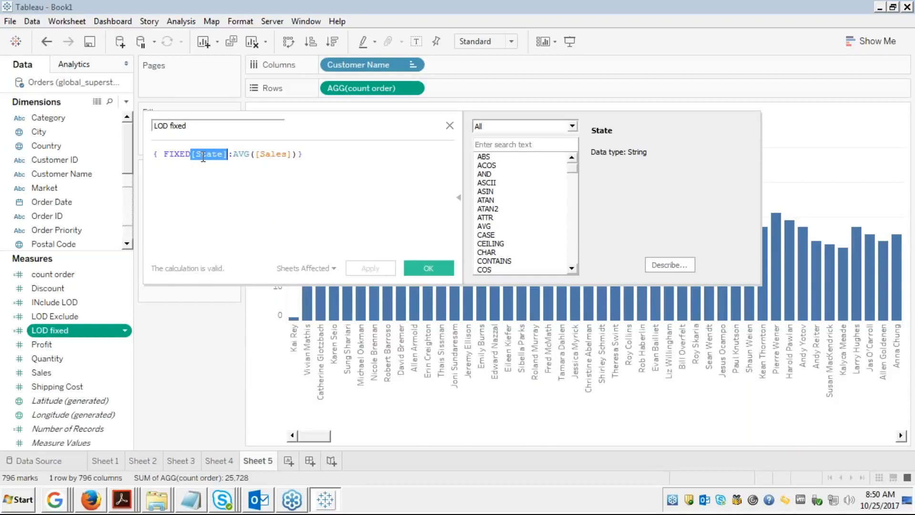
key("Delete")
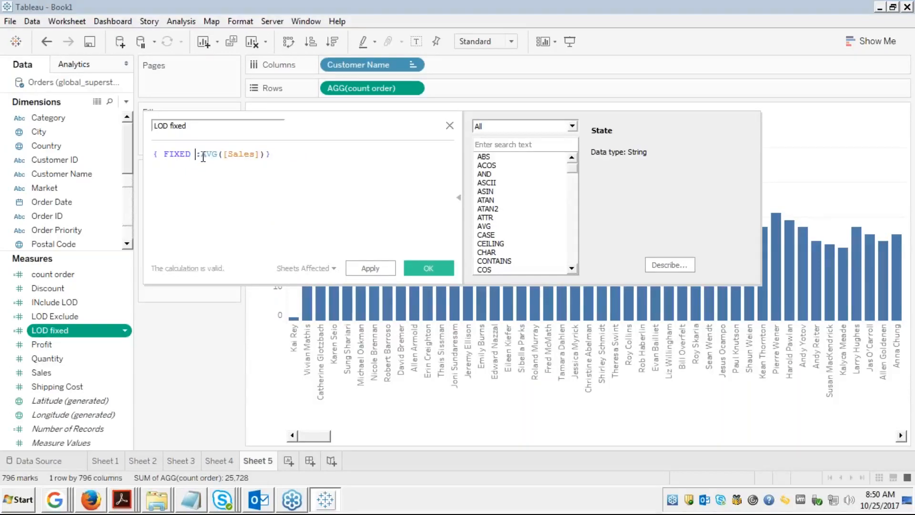
type("cu")
key("Down")
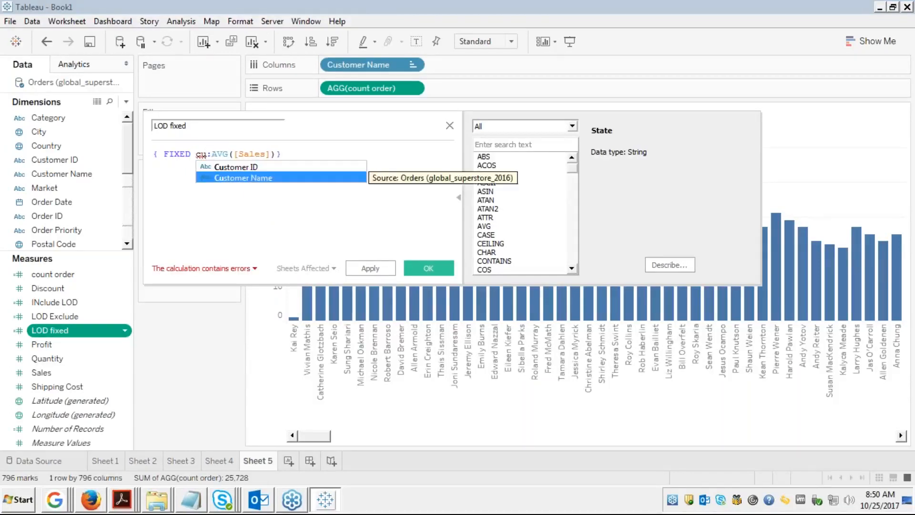
key("Return")
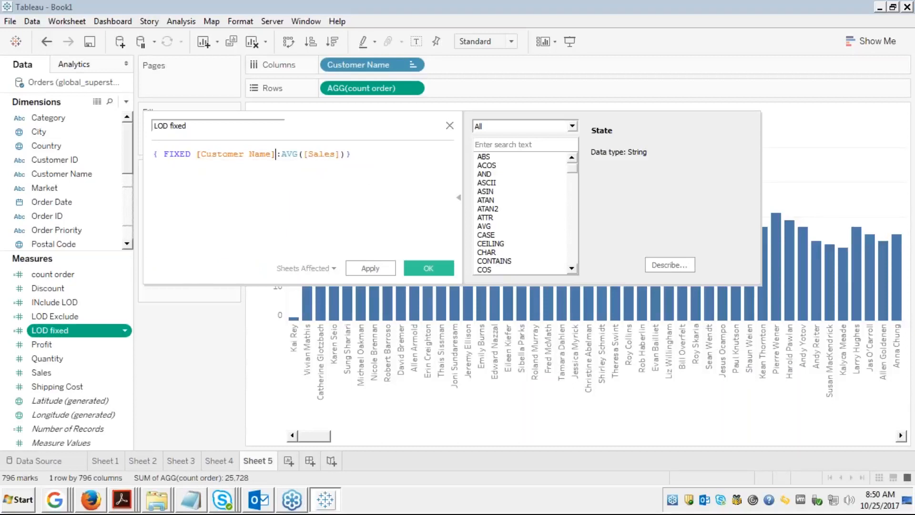
Step: Change the aggregation in the LOD fixed formula to COUNTD([Order ID]) and save the calculation
double_click(289, 153)
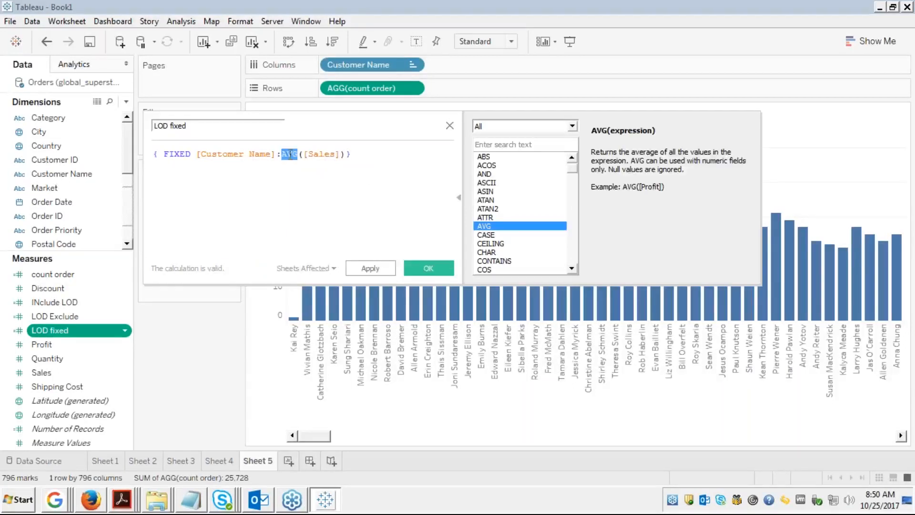
type("coun")
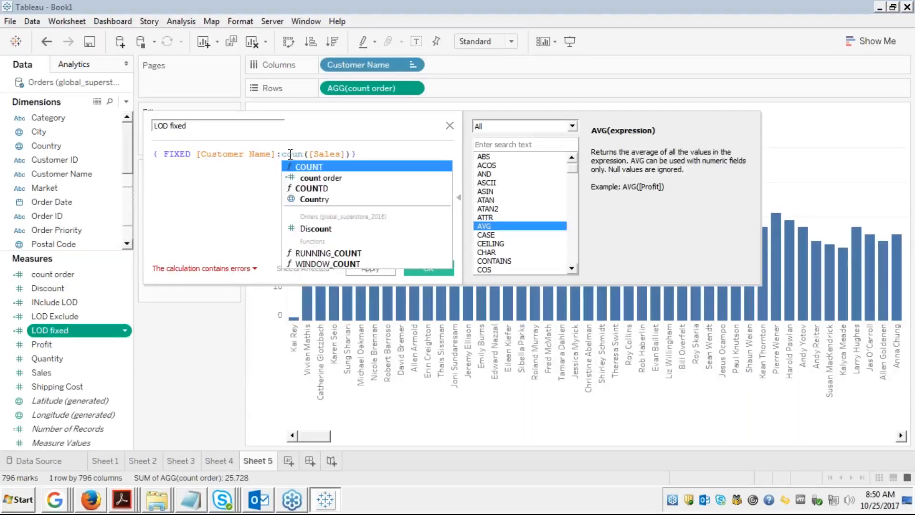
key("Down")
key("Down")
key("Return")
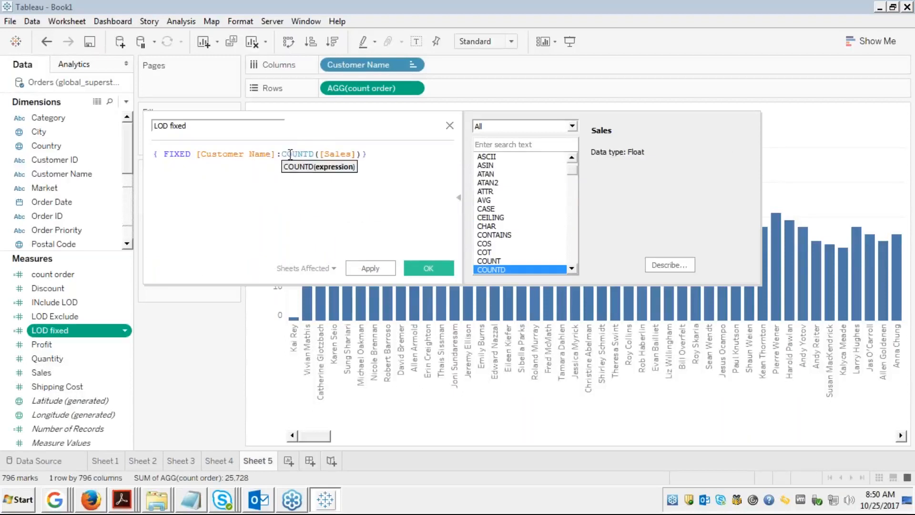
double_click(329, 153)
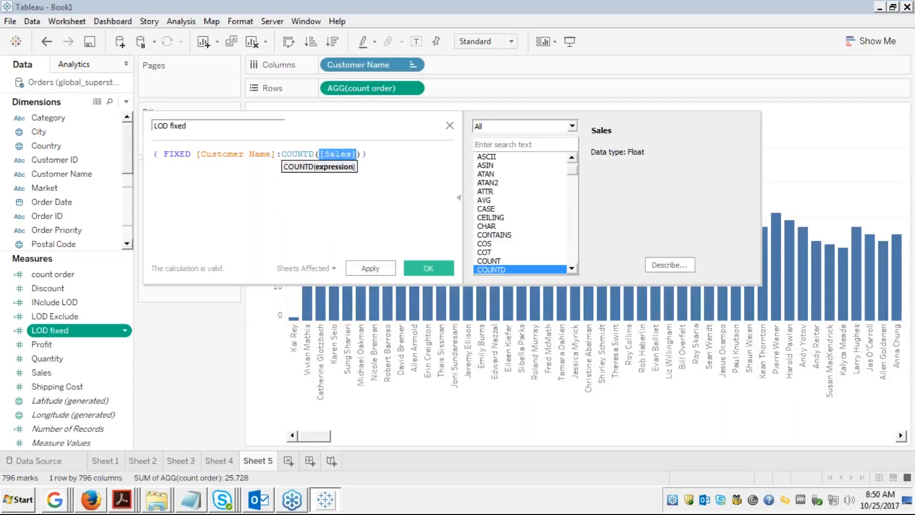
type("ord")
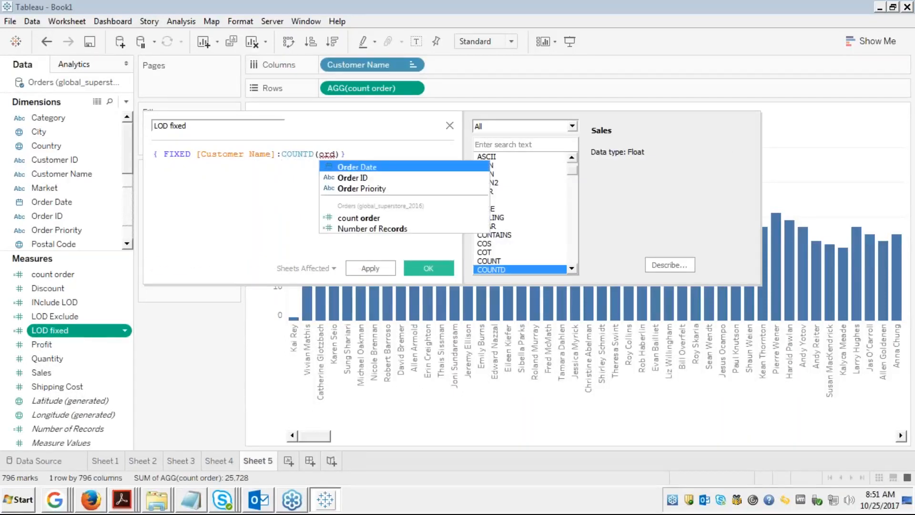
left_click(354, 179)
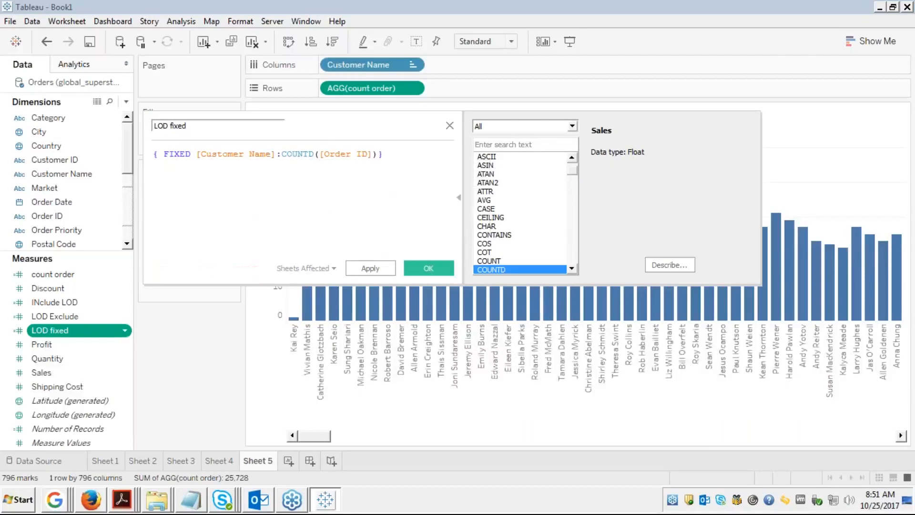
left_click(424, 270)
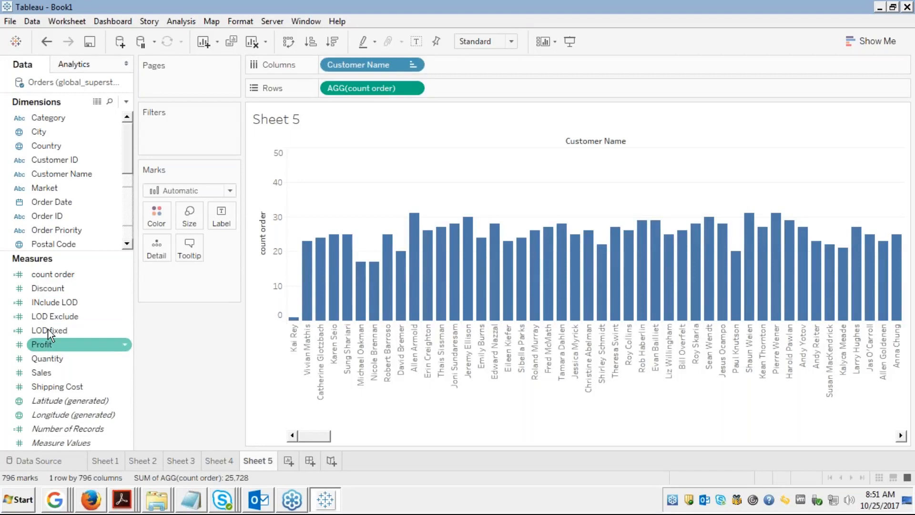
Step: Add LOD fixed to the rows of Sheet 5 beside count order and compare the two sets of customer bars
left_click_drag(49, 333, 472, 97)
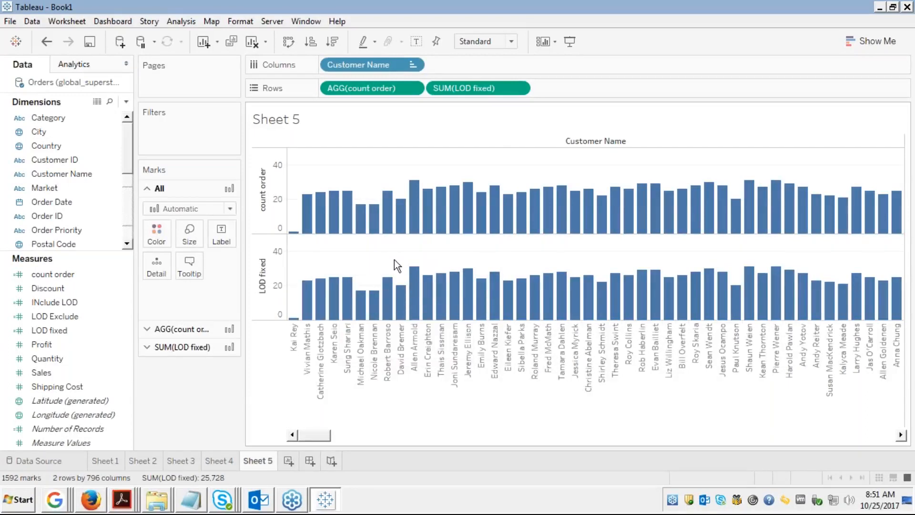
mouse_move(398, 285)
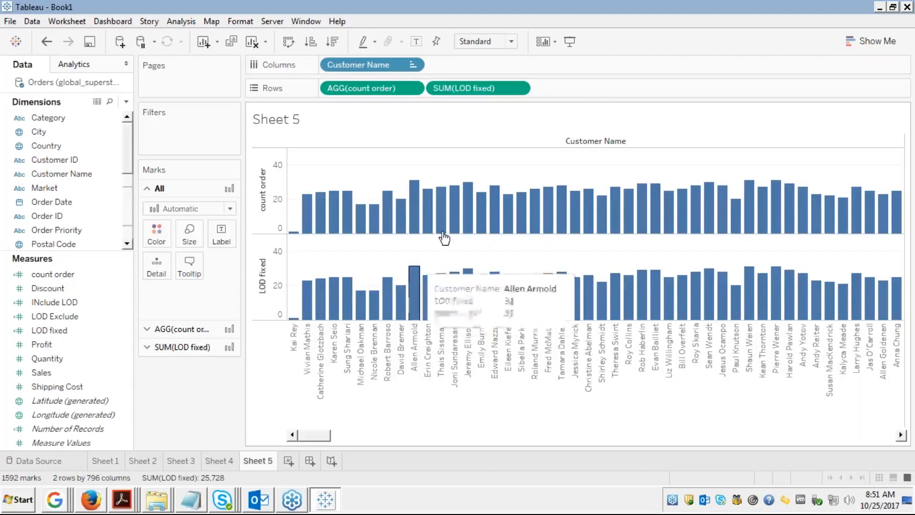
mouse_move(455, 217)
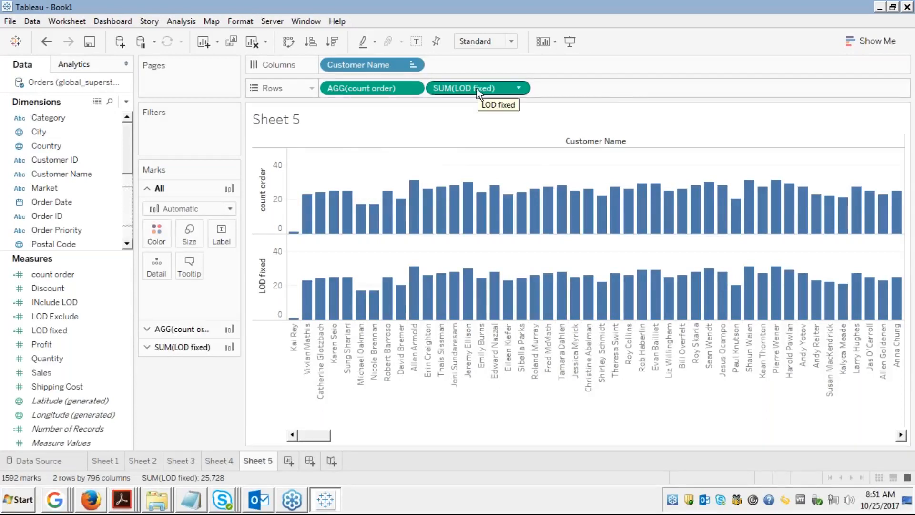
Step: Switch to Firefox and review the Solution I LOD slides 7 and 6 full screen, returning to slide 7
key("alt+Tab")
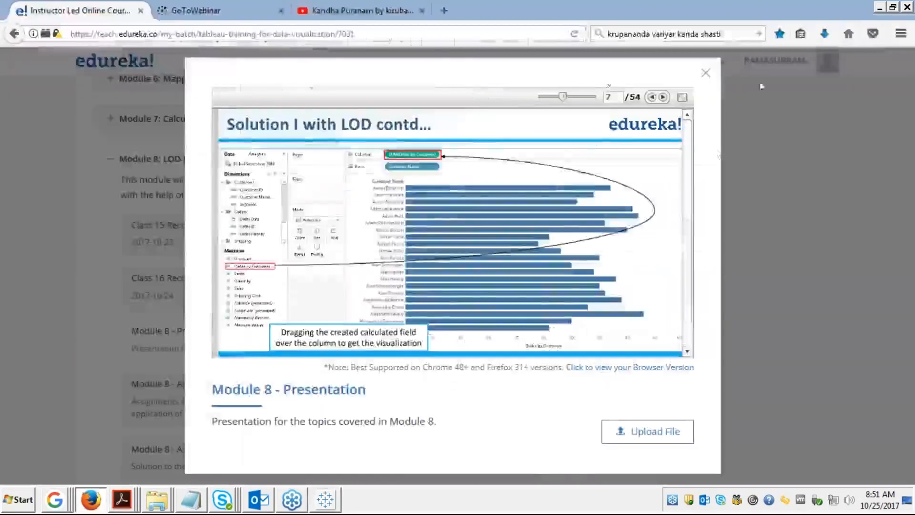
left_click(682, 96)
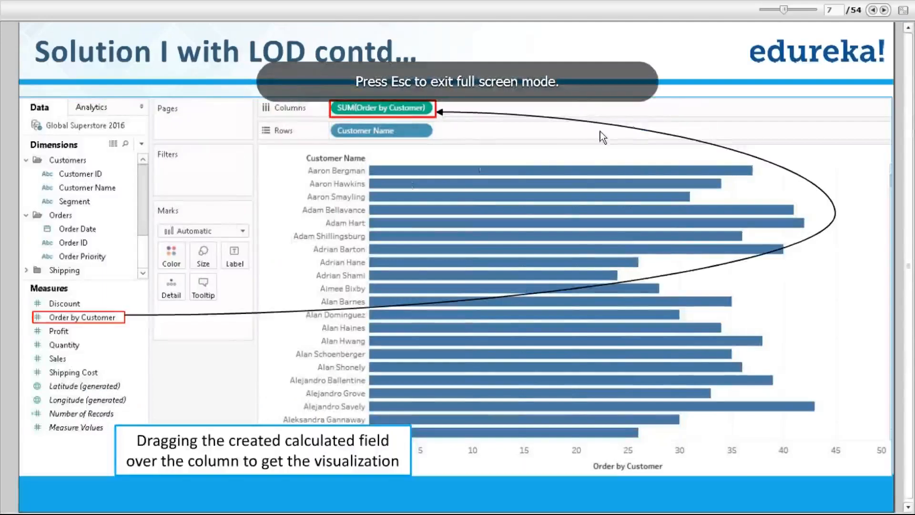
left_click(873, 10)
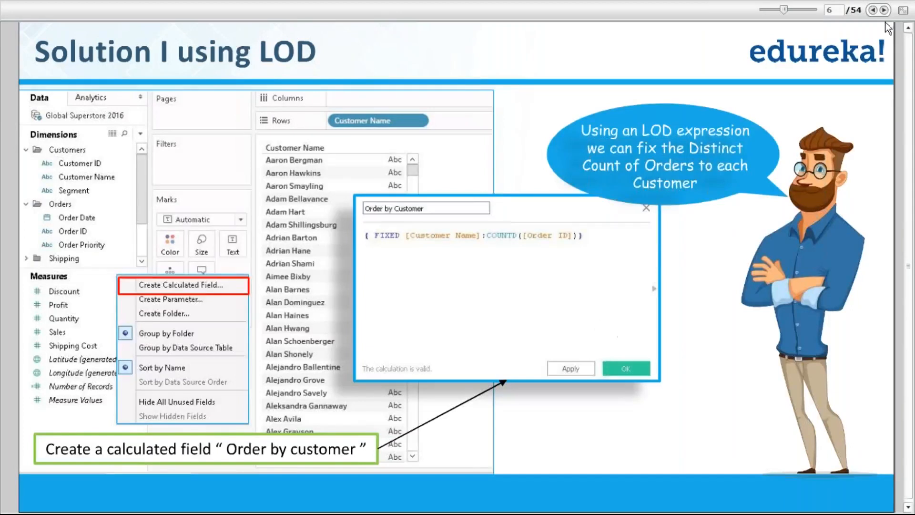
left_click(885, 10)
key("alt+Tab")
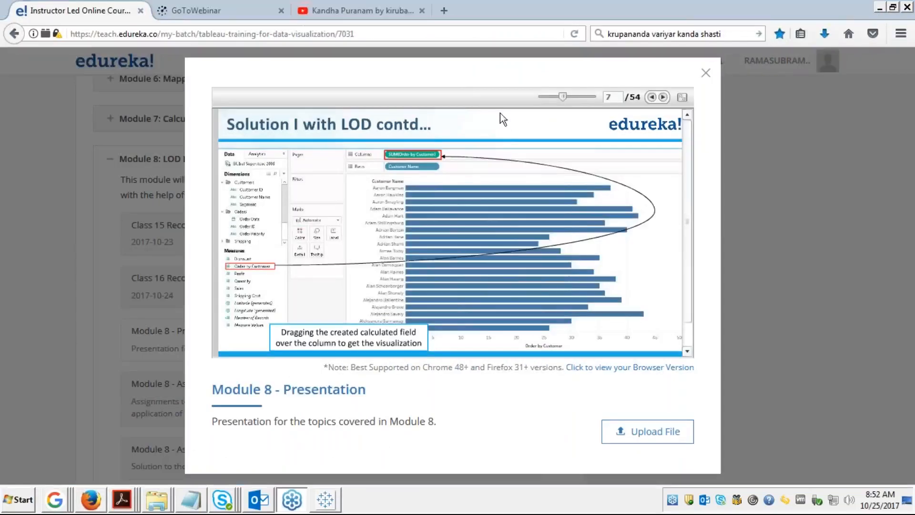
Step: Switch back to Tableau and rename the LOD fixed measure as Order by Customer
left_click(325, 500)
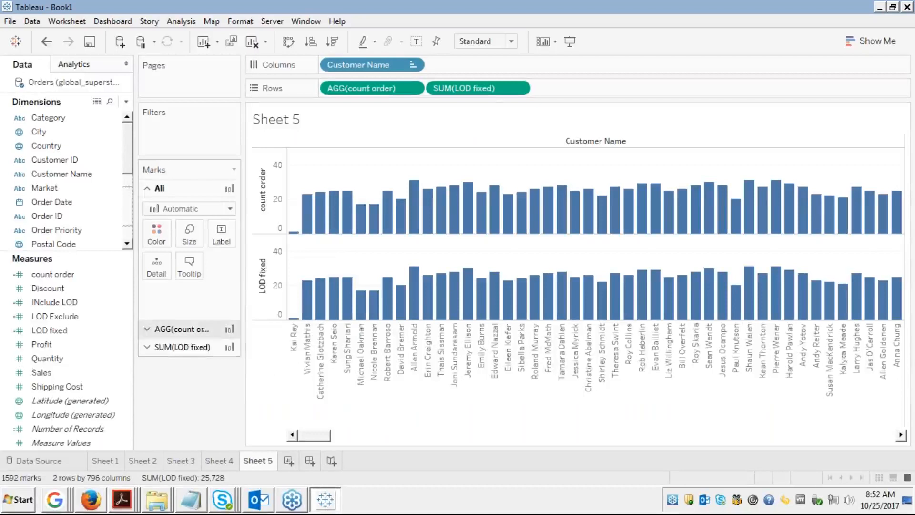
right_click(44, 333)
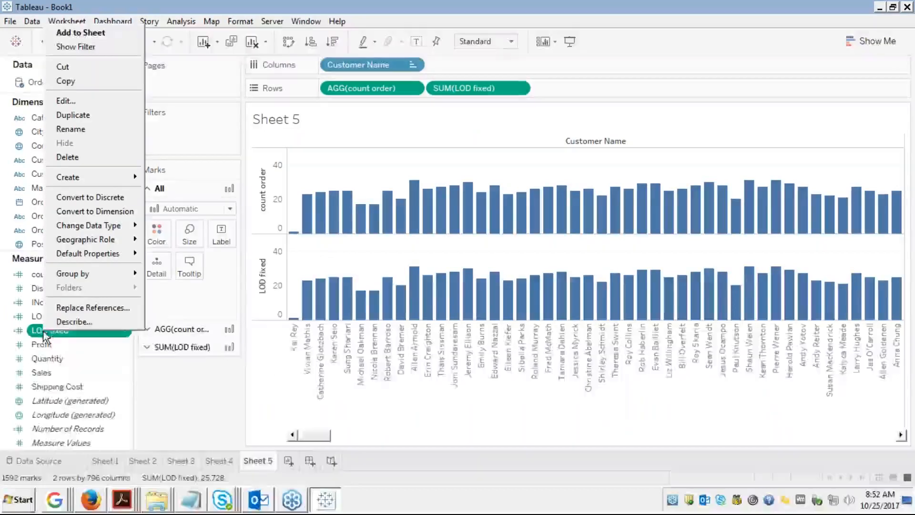
left_click(72, 127)
key("ctrl+a")
key("BackSpace")
type("Order by")
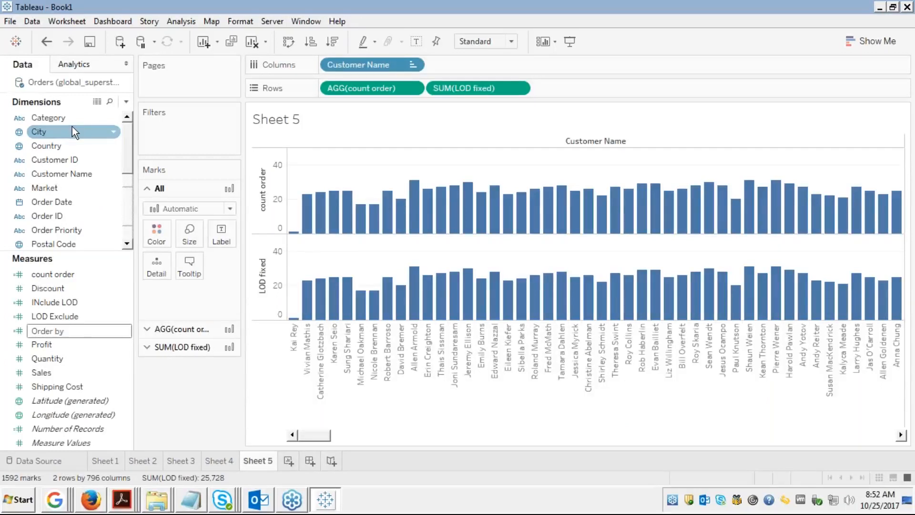
type(" Customer")
key("Return")
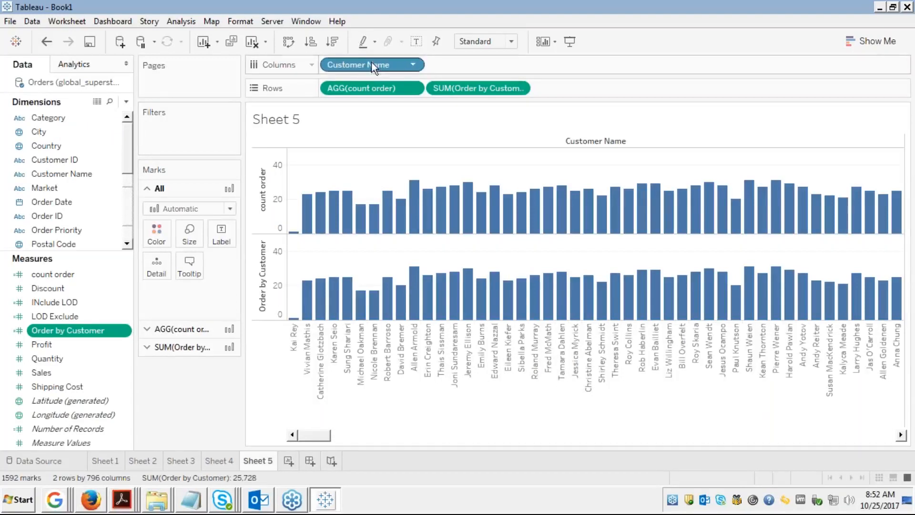
Step: Remove Order by Customer from the rows of Sheet 5 and place it on the columns of a new worksheet
right_click(477, 87)
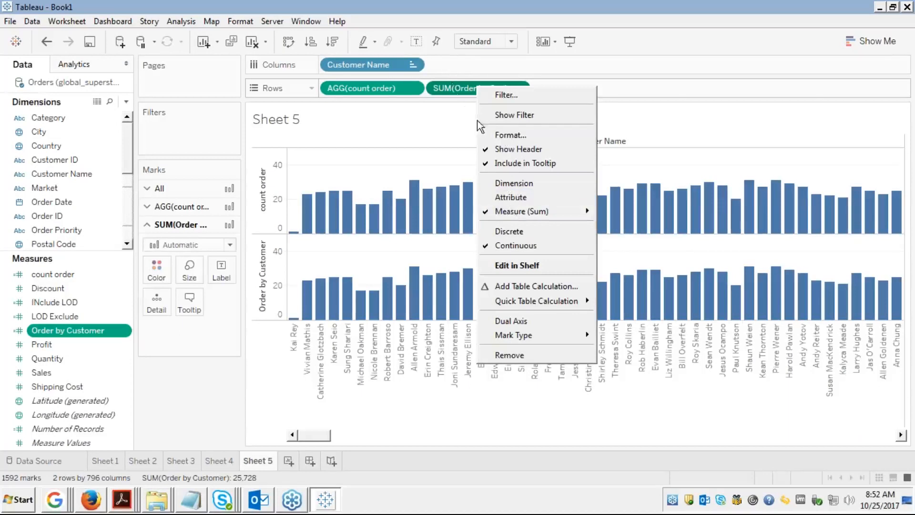
left_click(500, 355)
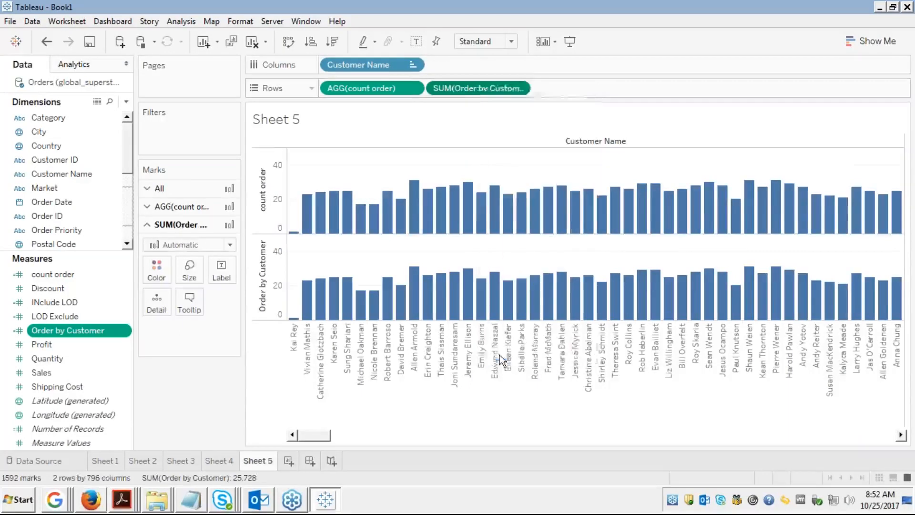
left_click(288, 460)
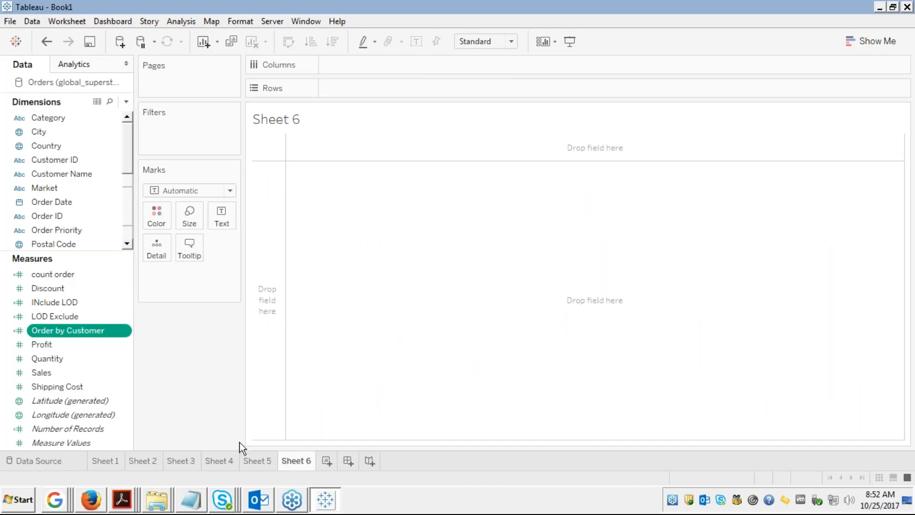
left_click_drag(64, 323, 356, 62)
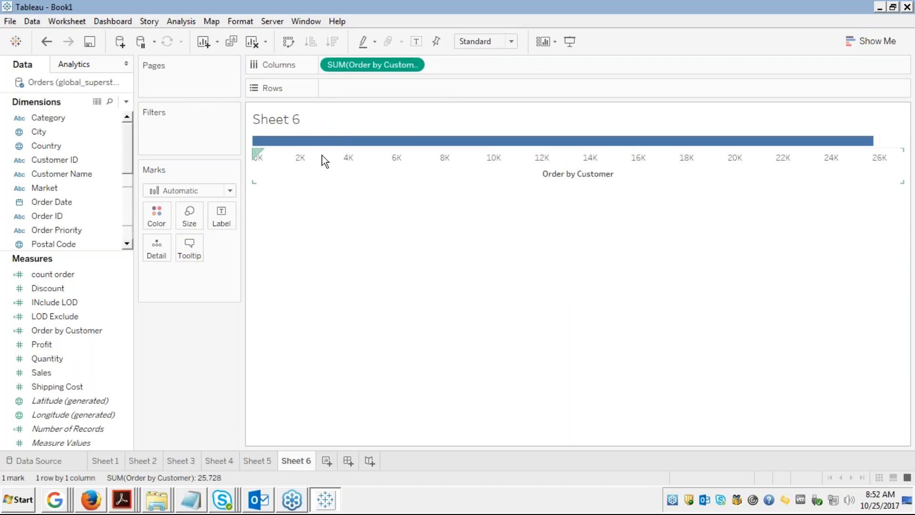
Step: Add Customer Name to the rows of Sheet 6 and inspect the order bars for each customer
key("alt+Tab")
key("alt+Tab")
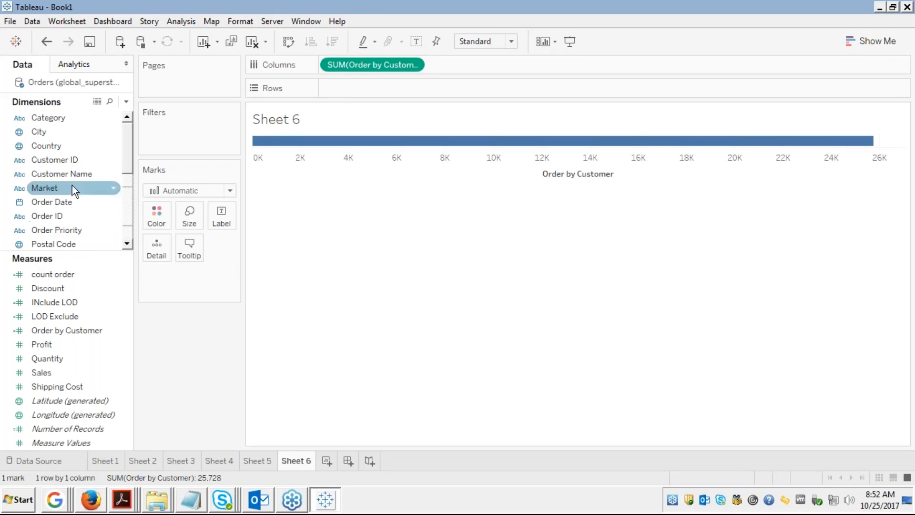
left_click(62, 173)
mouse_move(62, 173)
left_mouse_down()
mouse_move(229, 164)
mouse_move(419, 97)
mouse_move(394, 88)
left_mouse_up()
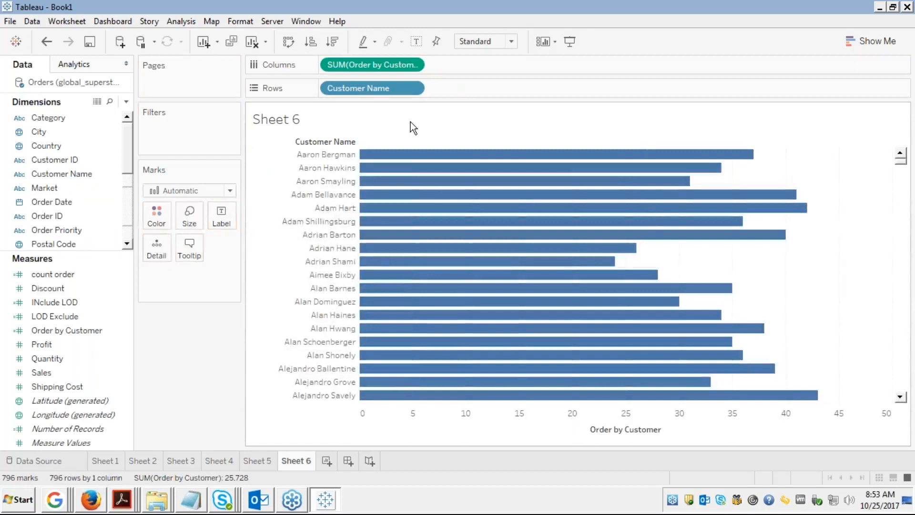
mouse_move(459, 159)
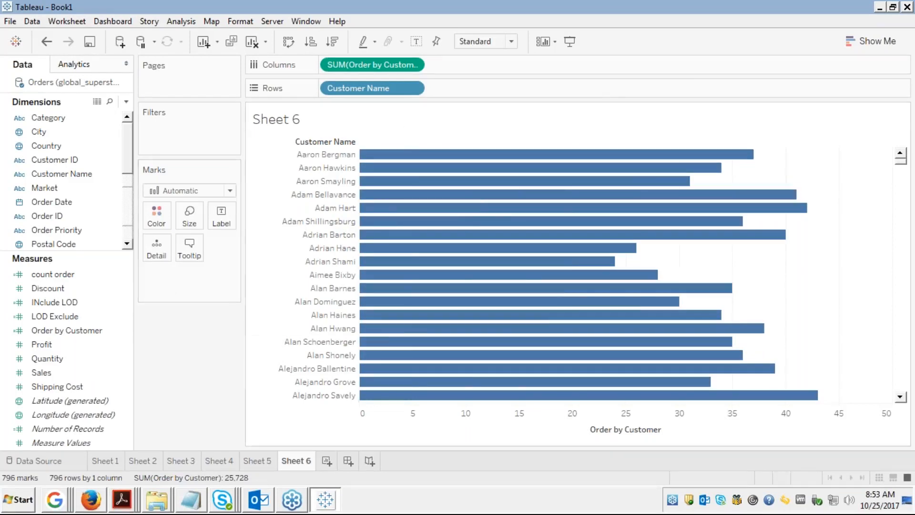
Step: Switch to Firefox and study slides 7 and 8 full screen, covering the conversion of Order by Customer to a dimension
key("alt+Tab")
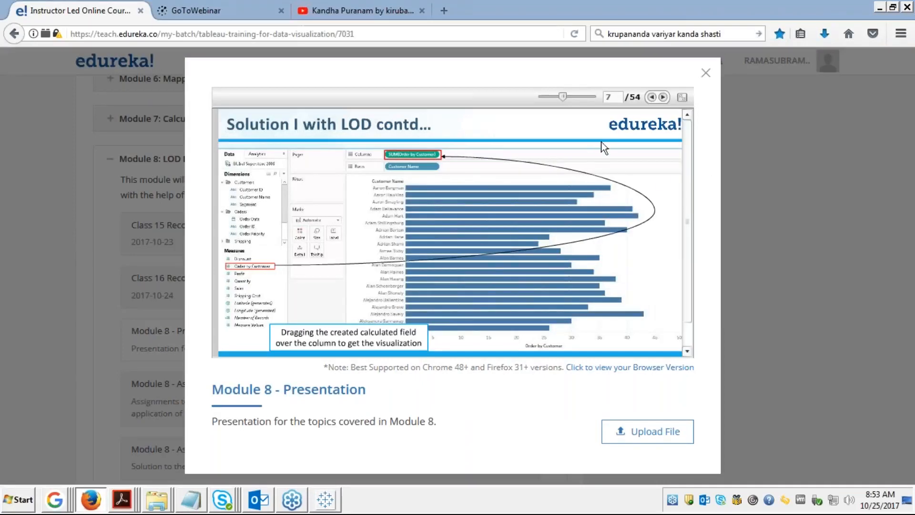
left_click(682, 97)
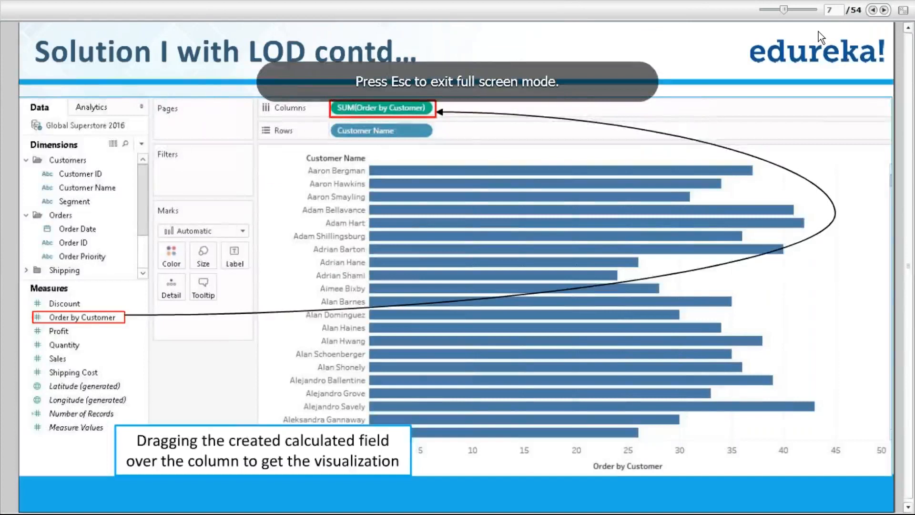
left_click(884, 10)
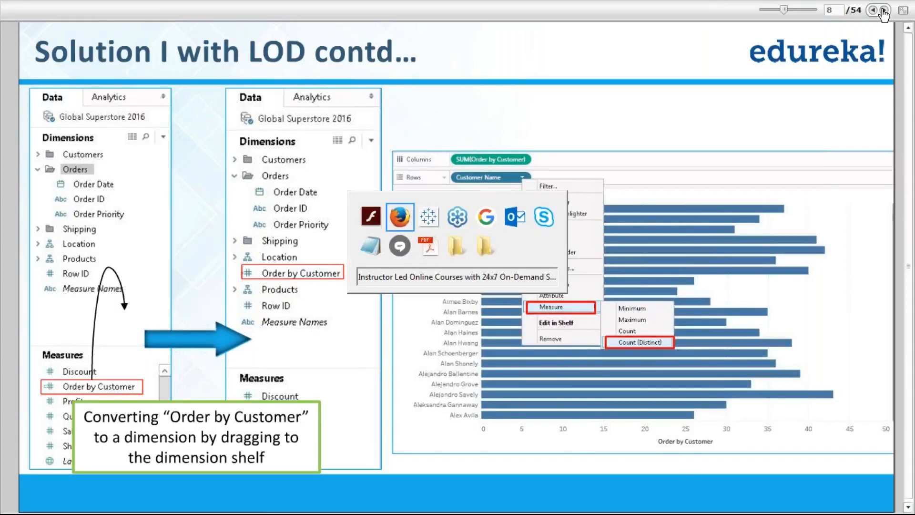
key("alt+Tab")
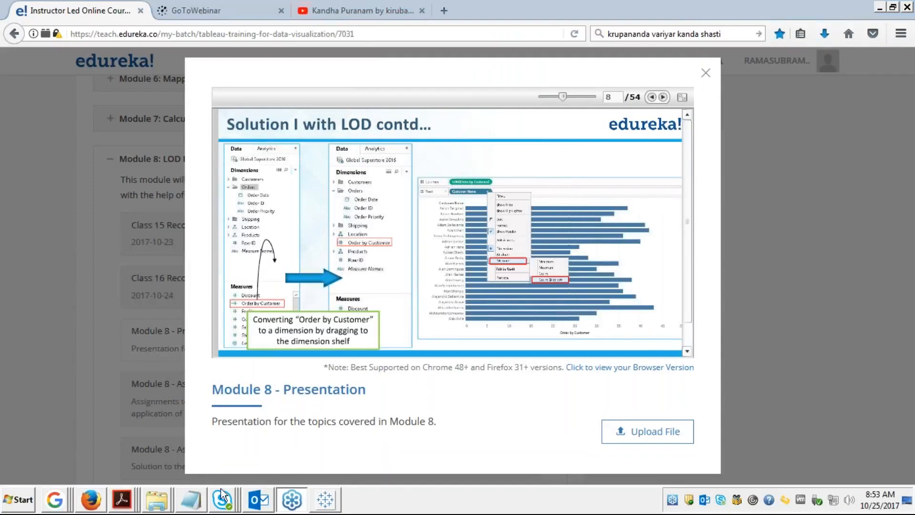
Step: Switch back to Tableau and convert the Order by Customer measure to a dimension
left_click(303, 498)
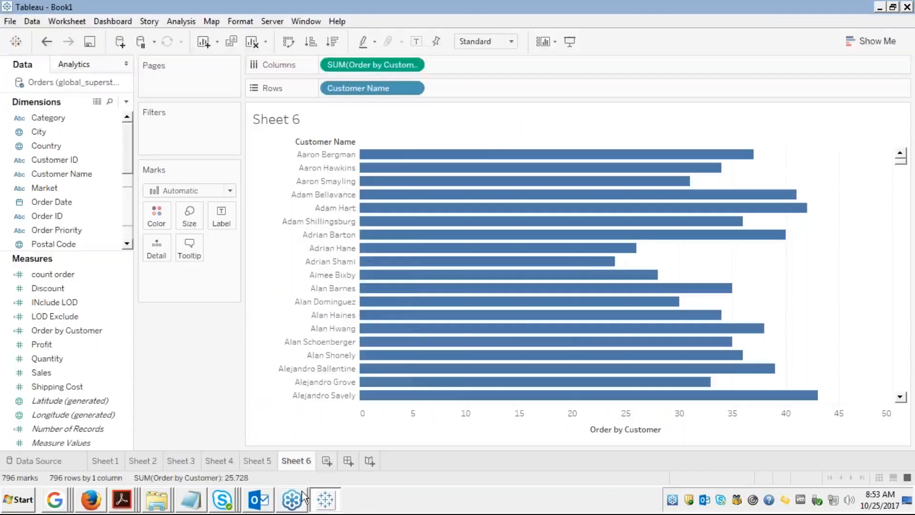
left_click(53, 305)
left_click(53, 316)
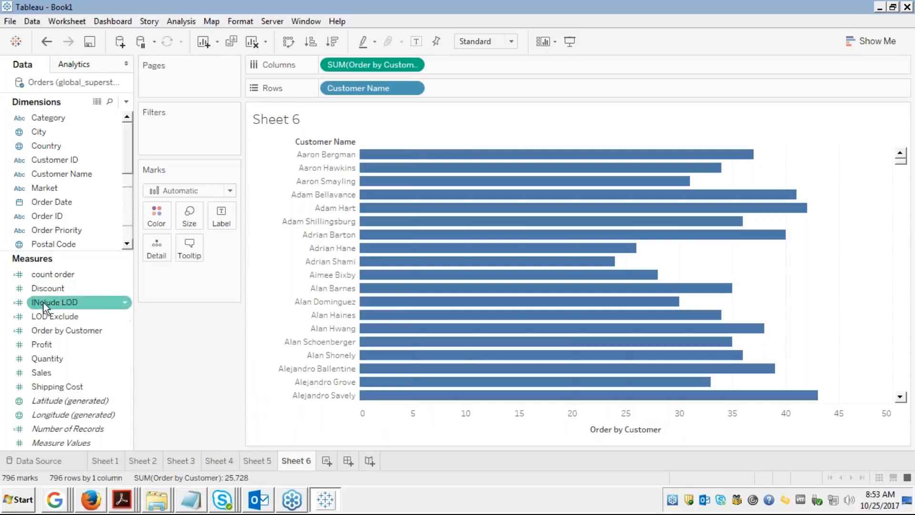
left_click(46, 275)
left_click(36, 330)
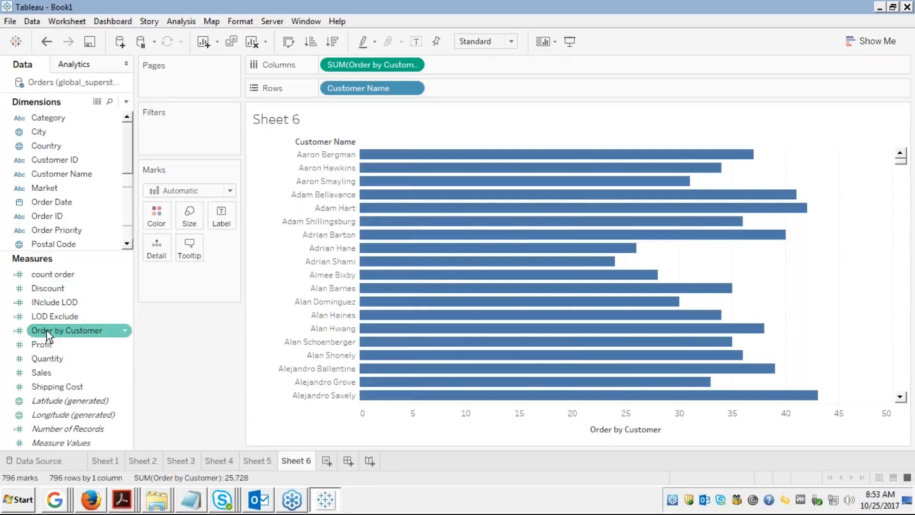
right_click(47, 330)
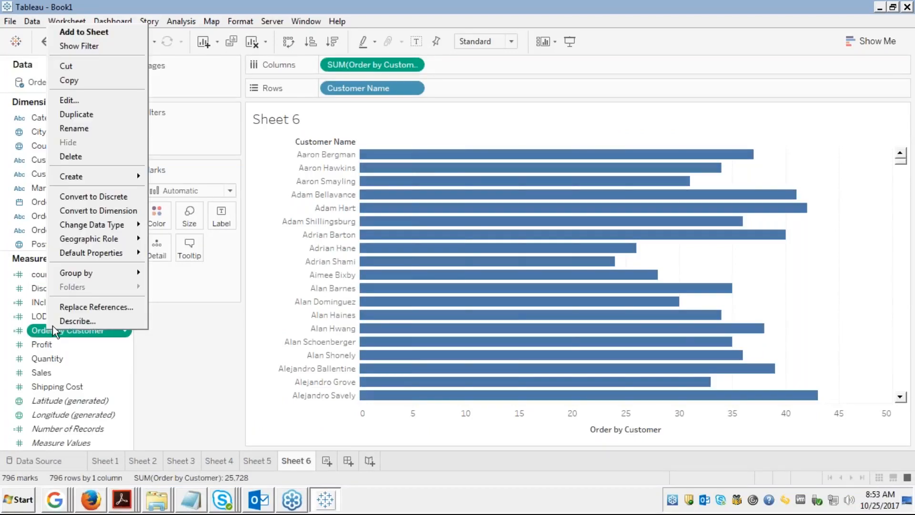
left_click(92, 213)
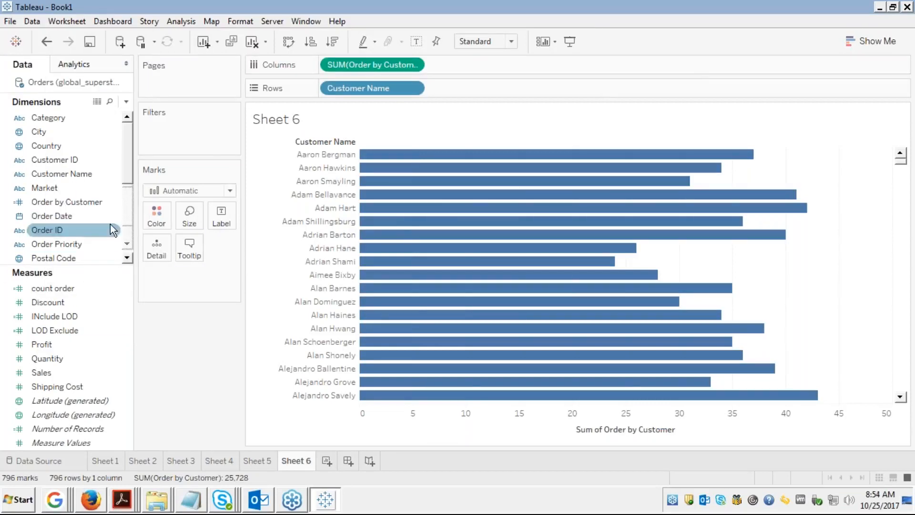
Step: Check slide 8 in Firefox, then return to Tableau and aggregate Customer Name on the rows as Count (Distinct)
key("alt+Tab")
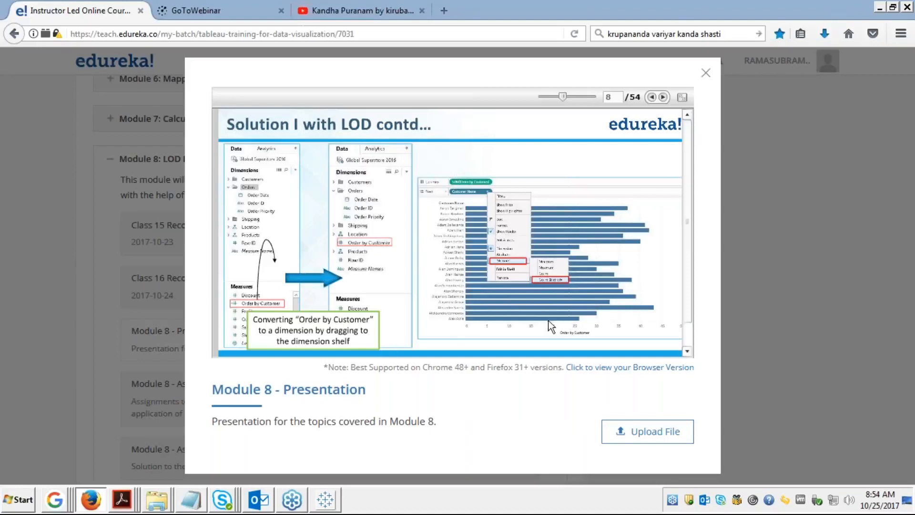
key("alt+Tab")
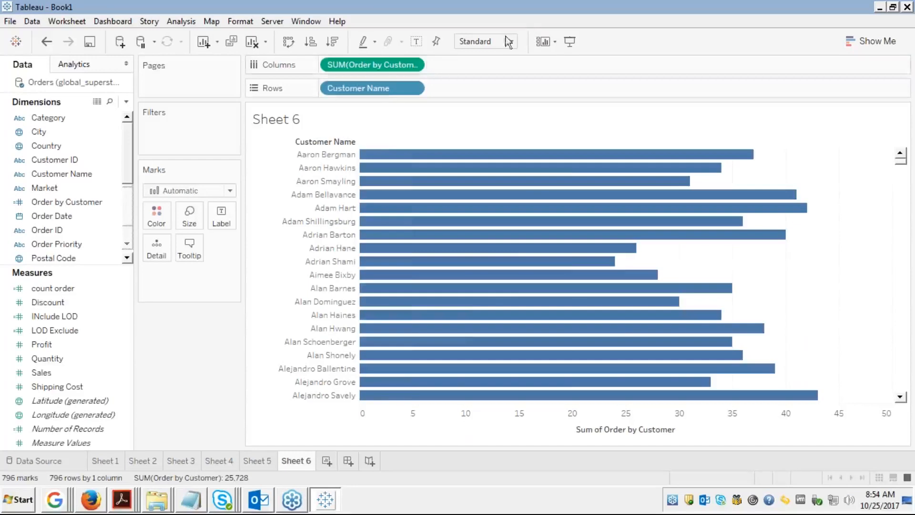
right_click(386, 90)
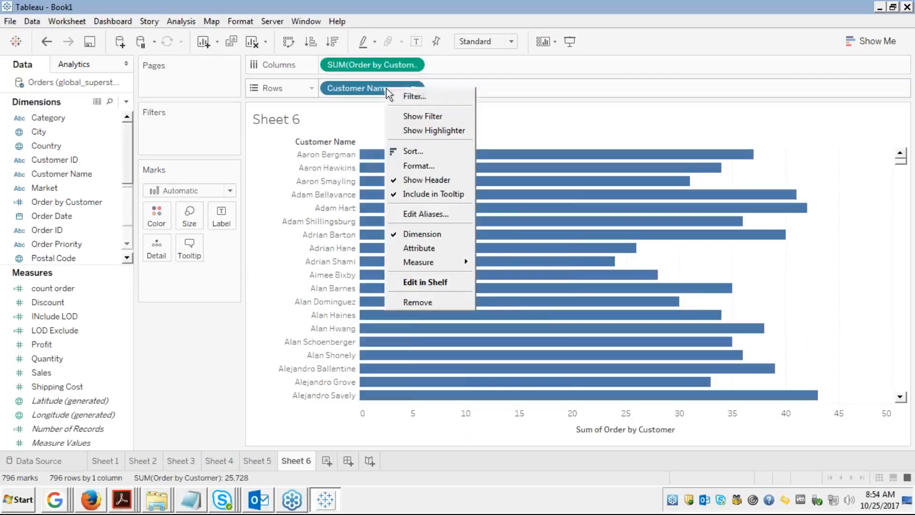
mouse_move(420, 262)
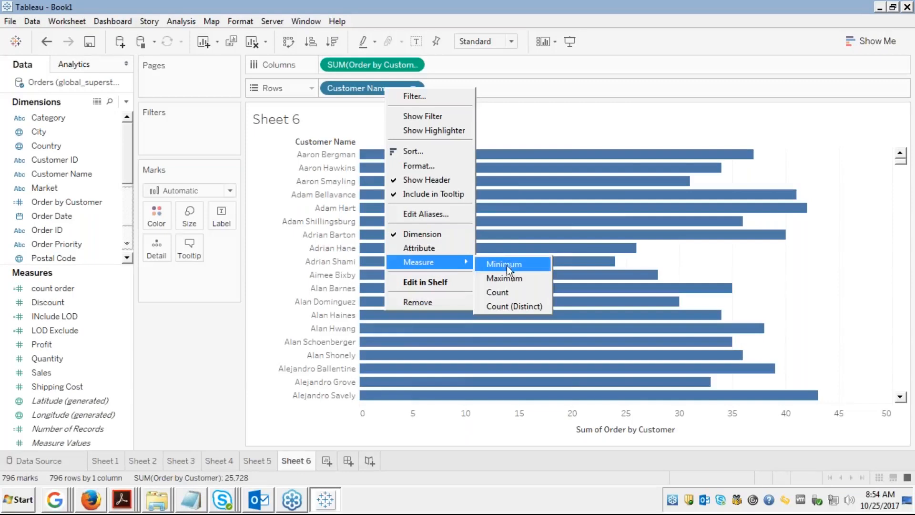
left_click(498, 307)
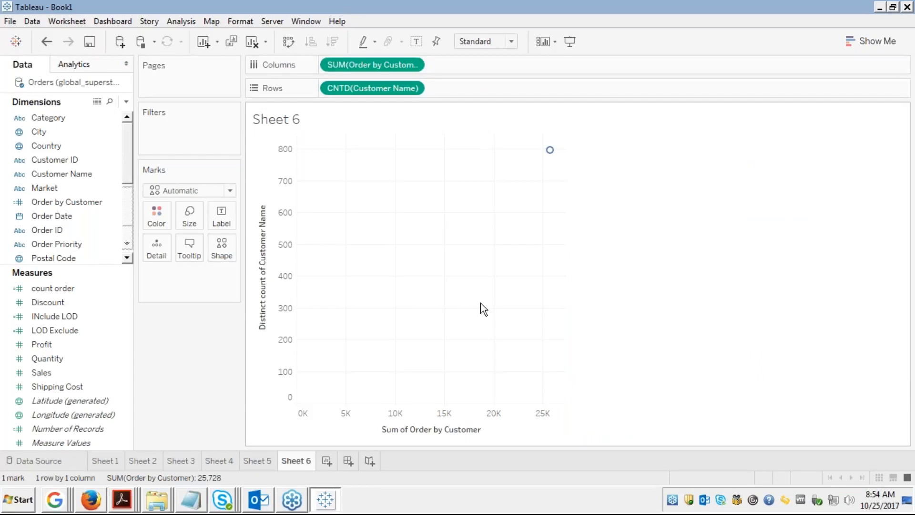
Step: Try the distinct count of Customer Name and the sum of Order by Customer as discrete fields, undoing the latter change
right_click(368, 90)
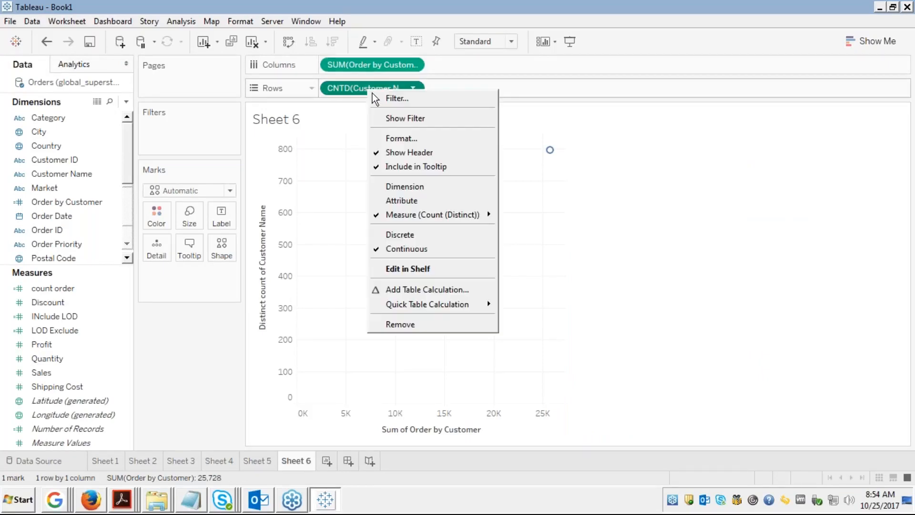
left_click(401, 234)
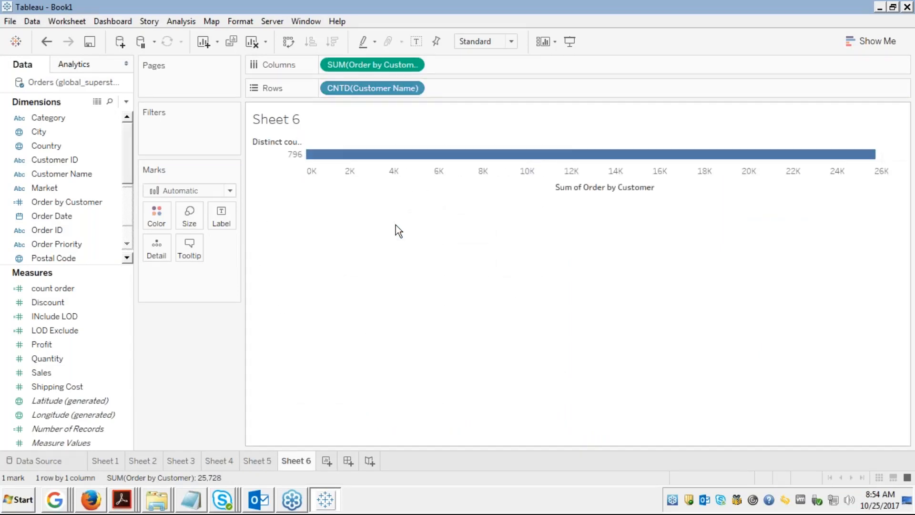
right_click(373, 63)
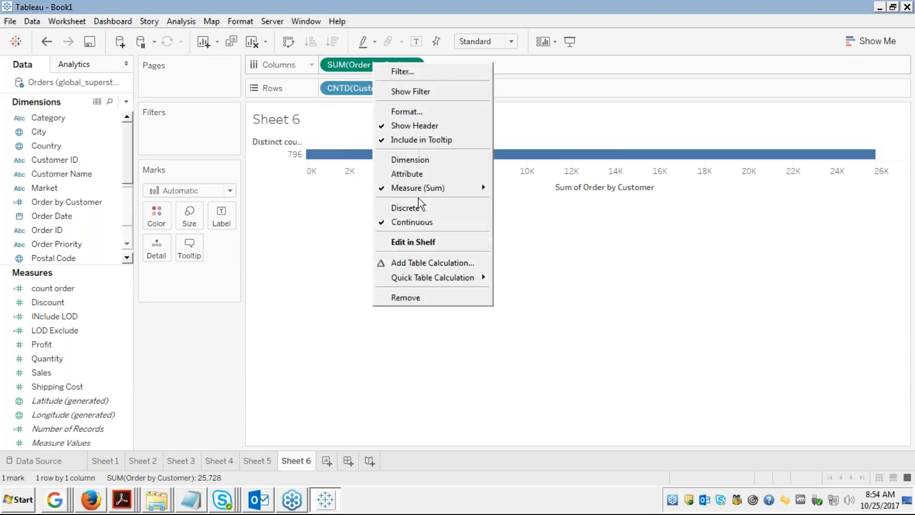
left_click(402, 209)
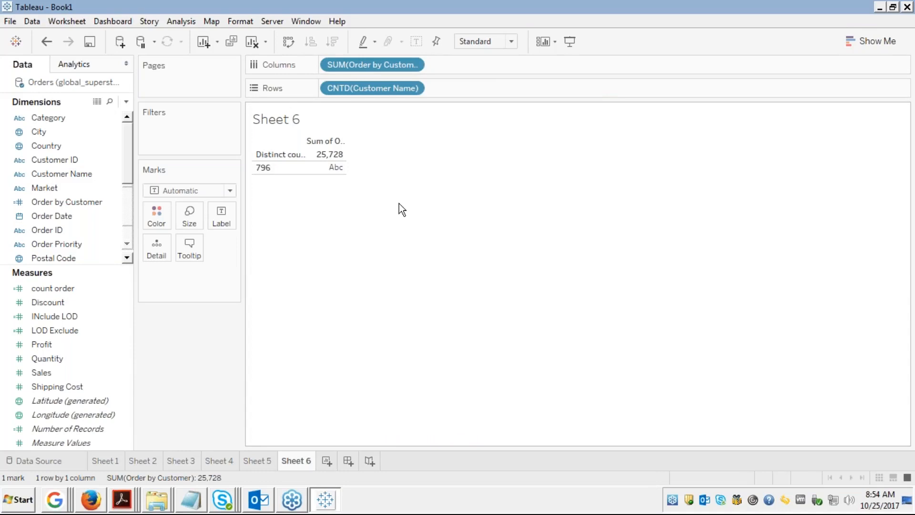
key("ctrl+z")
Step: Switch to Firefox and study slides 8 and 9 full screen for the fields required on columns and rows
key("alt+Tab")
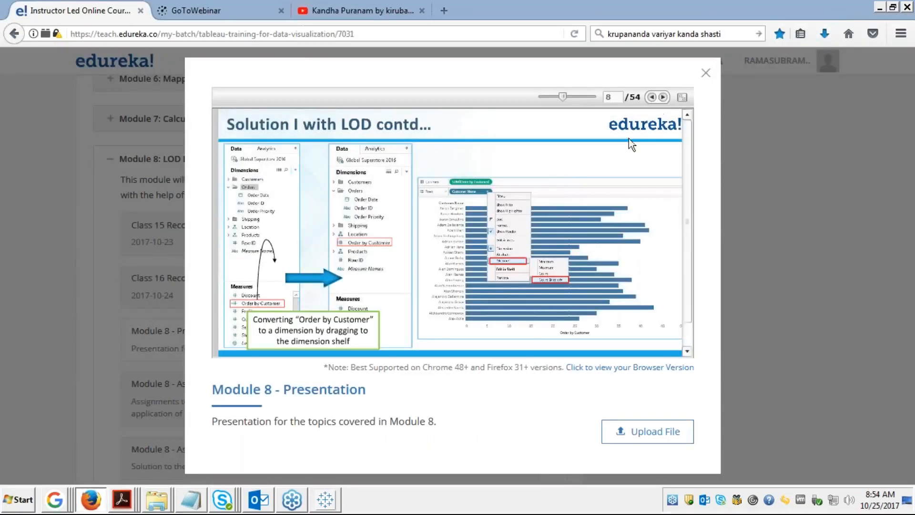
left_click(682, 97)
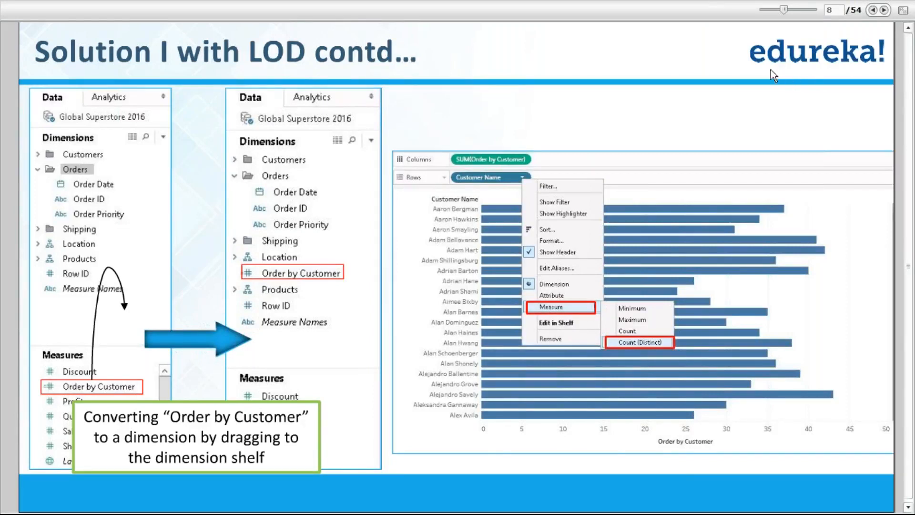
left_click(884, 10)
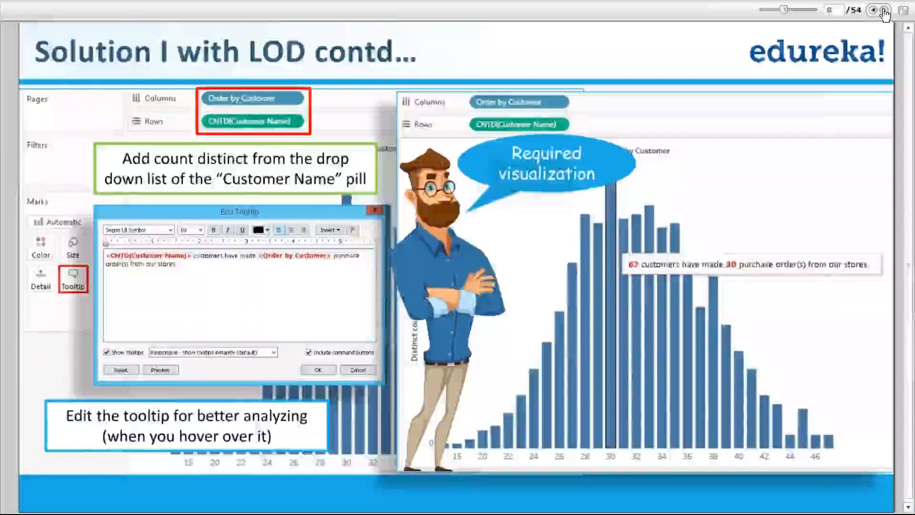
key("alt+Tab")
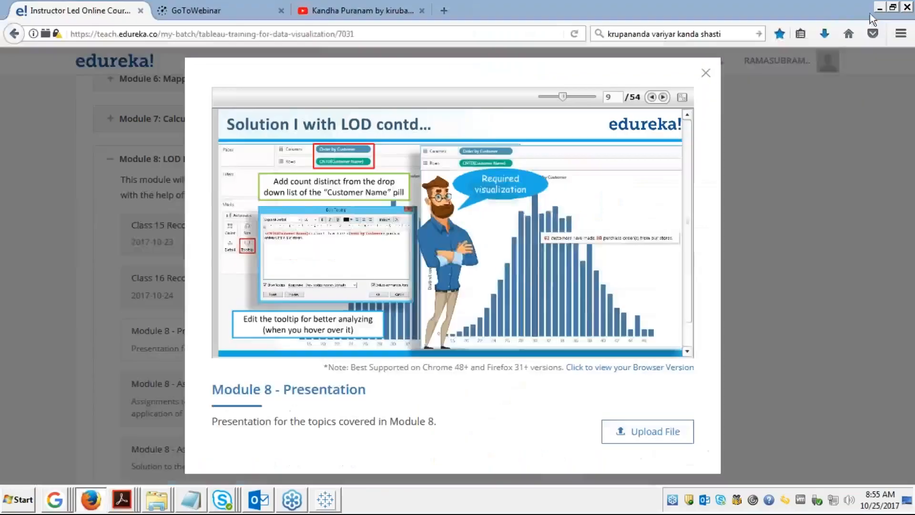
Step: Switch back to Tableau, make the distinct count of Customer Name continuous and the sum of Order by Customer discrete
key("alt+Tab")
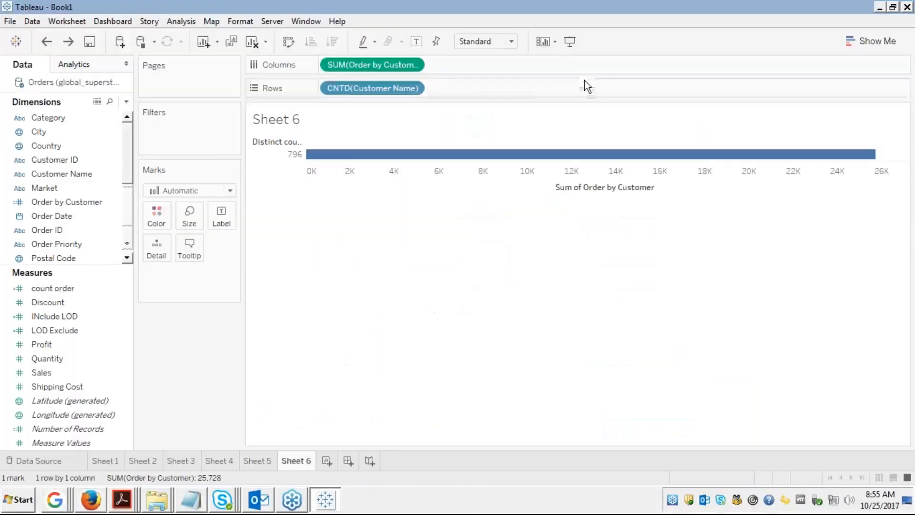
right_click(379, 91)
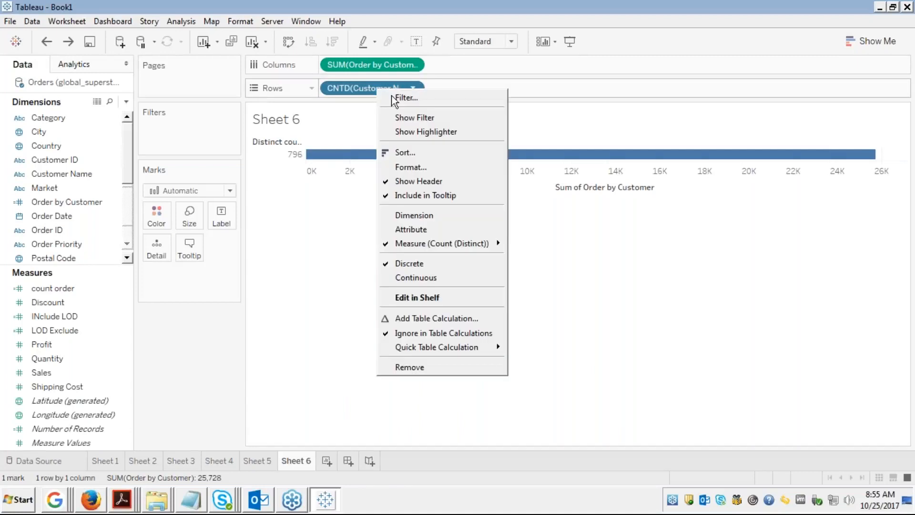
left_click(411, 279)
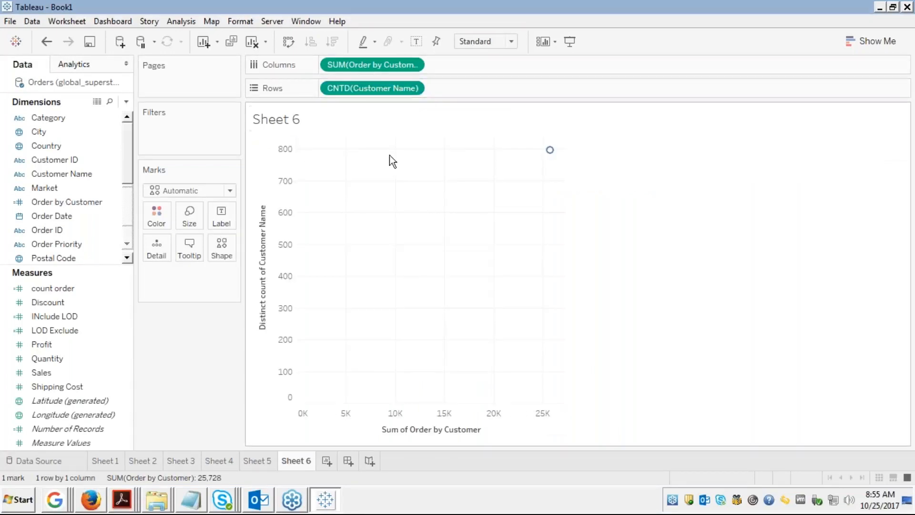
right_click(353, 64)
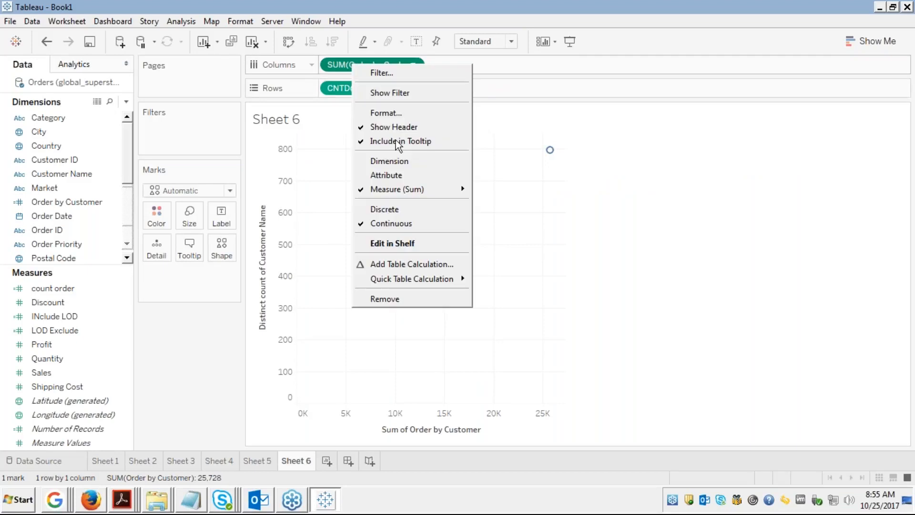
left_click(373, 208)
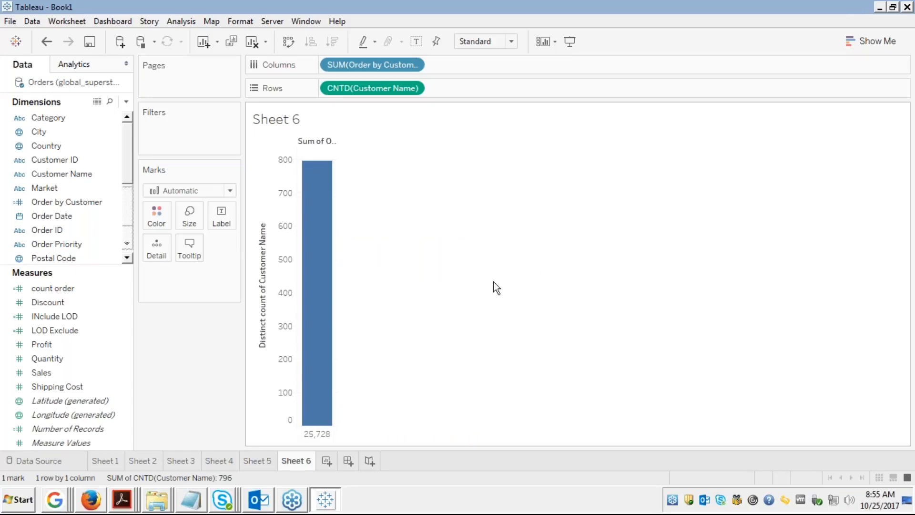
Step: Try changing the data type of the Order by Customer dimension to String
key("alt+Tab")
key("alt+Tab")
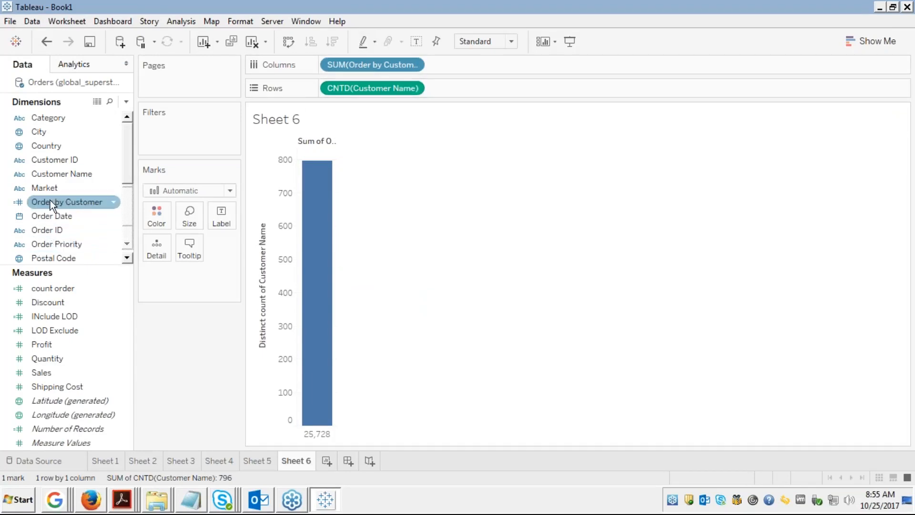
left_click(19, 204)
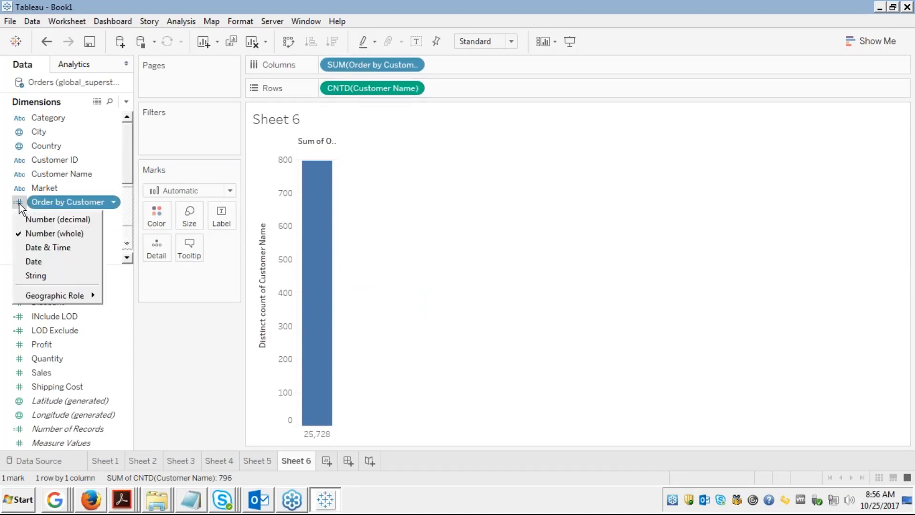
left_click(30, 275)
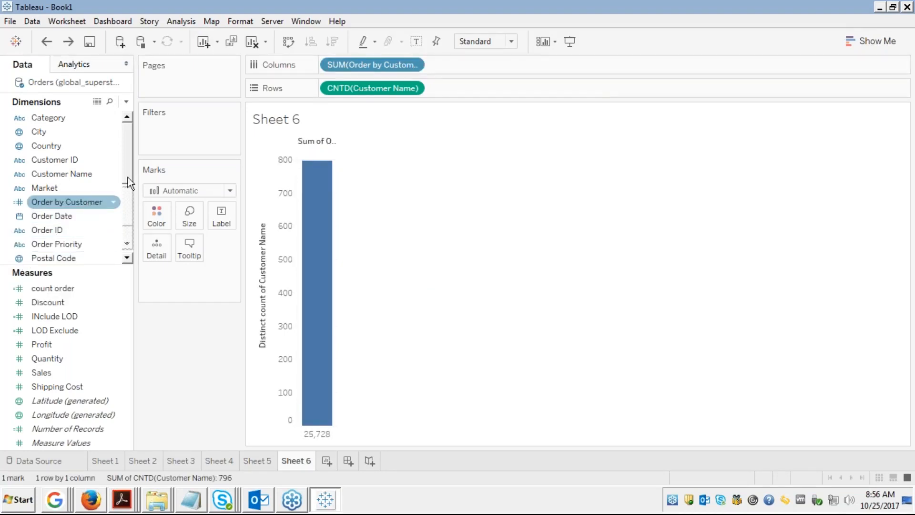
Step: Switch to Firefox and compare slides 8 and 9 full screen, checking how Order by Customer is placed on the columns
key("alt+Tab")
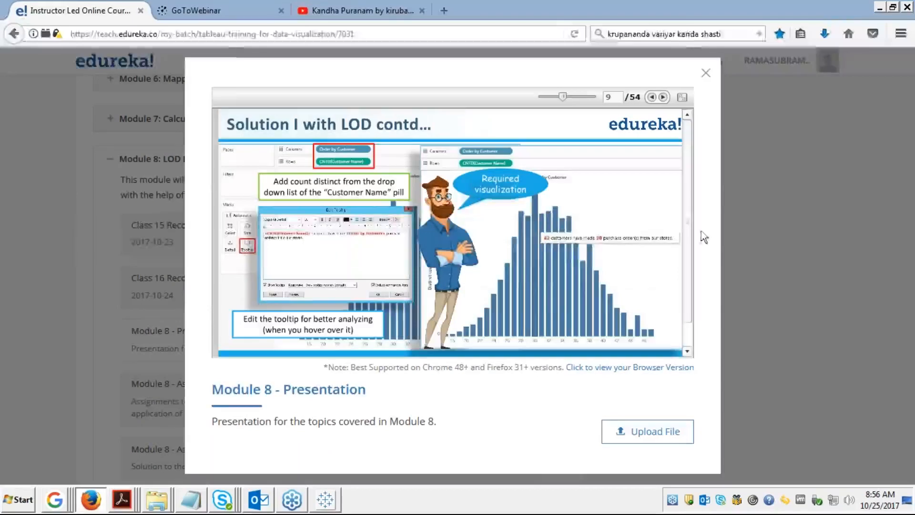
left_click(682, 97)
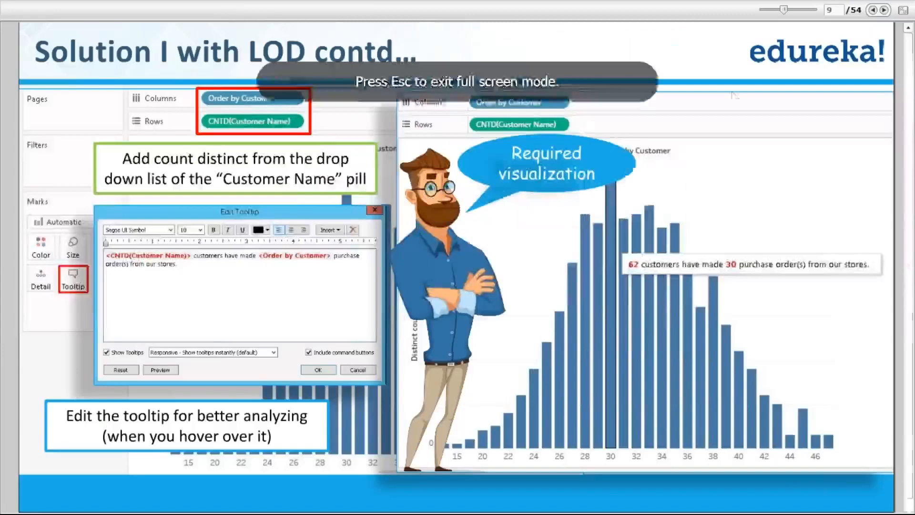
left_click(873, 10)
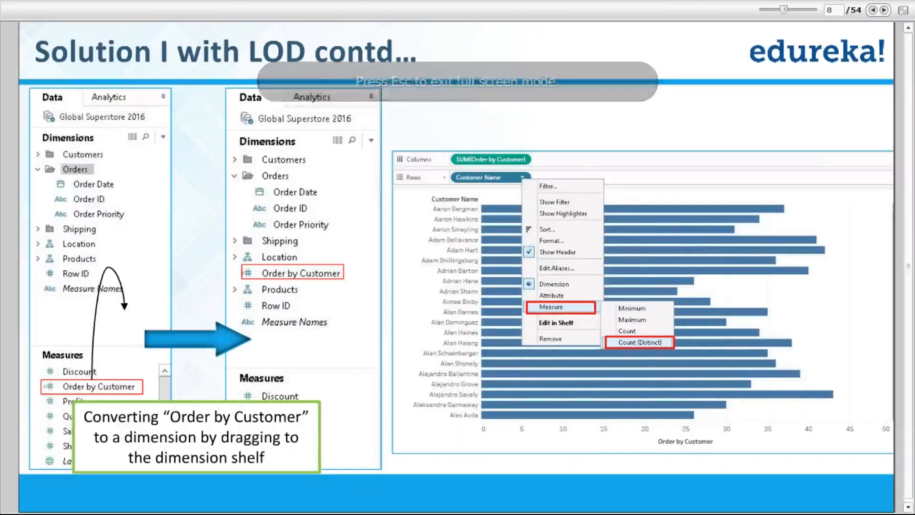
left_click(872, 10)
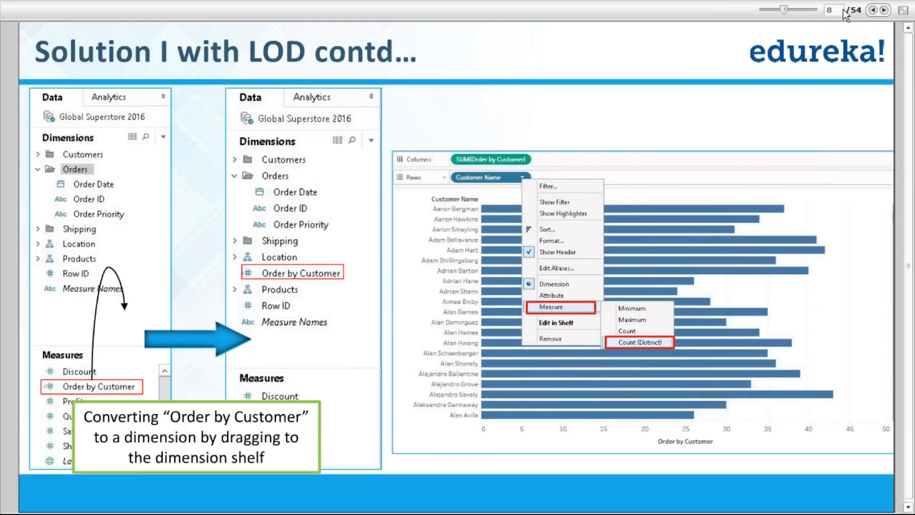
left_click(884, 11)
key("alt+Tab")
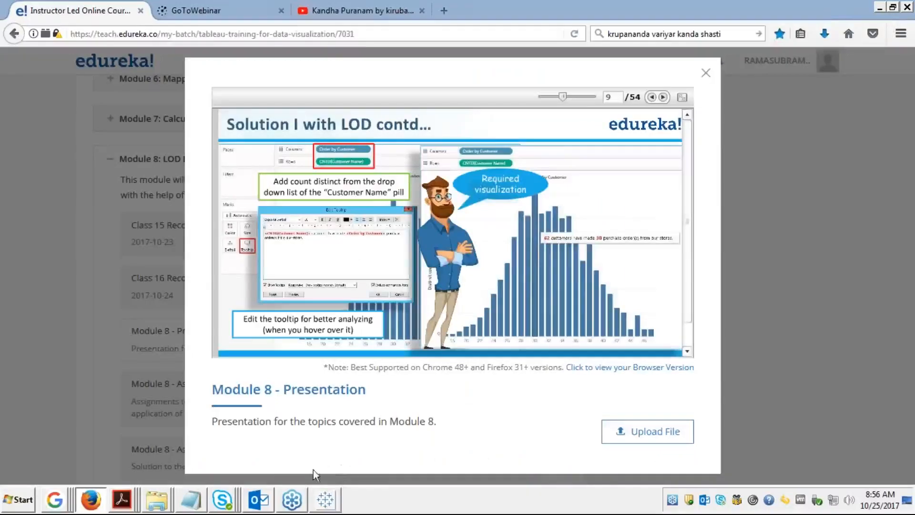
Step: Switch back to Tableau and change the aggregation of Order by Customer on the columns to Count
left_click(325, 499)
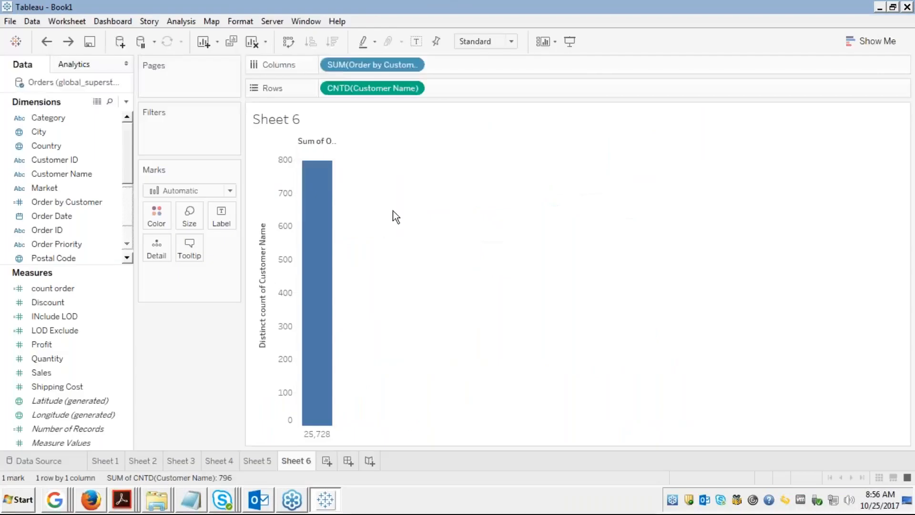
right_click(339, 64)
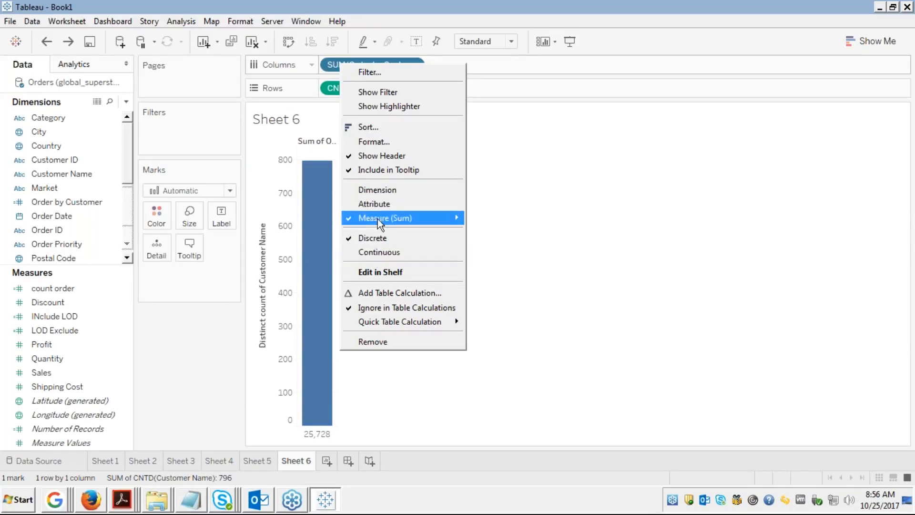
mouse_move(376, 219)
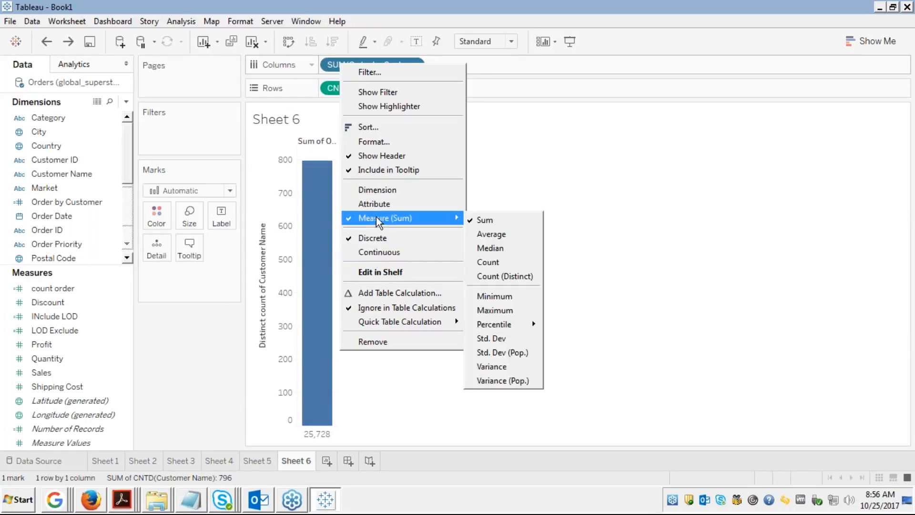
left_click(494, 263)
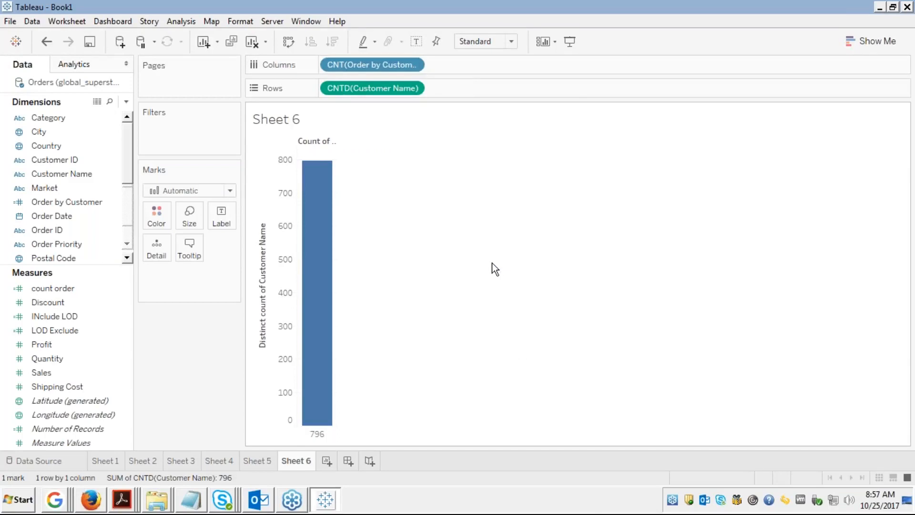
Step: Change the aggregation of Order by Customer on the columns to Sum
right_click(348, 67)
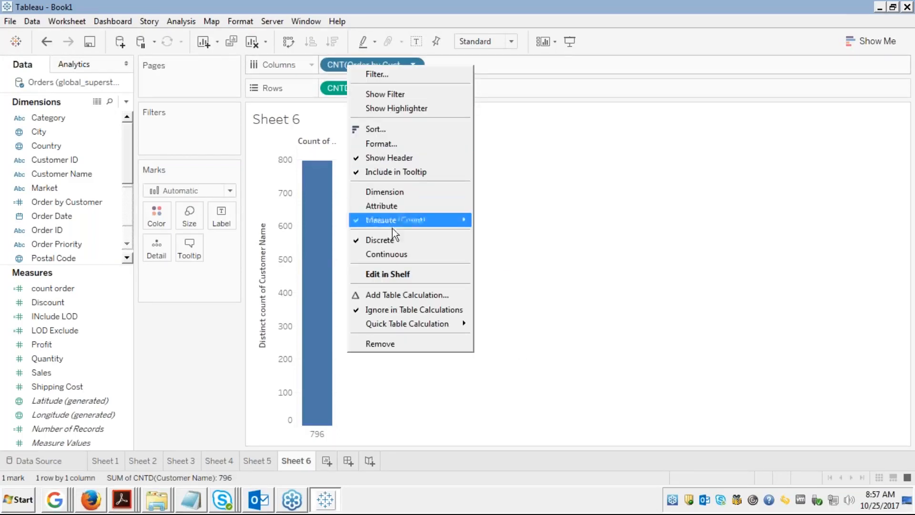
mouse_move(411, 222)
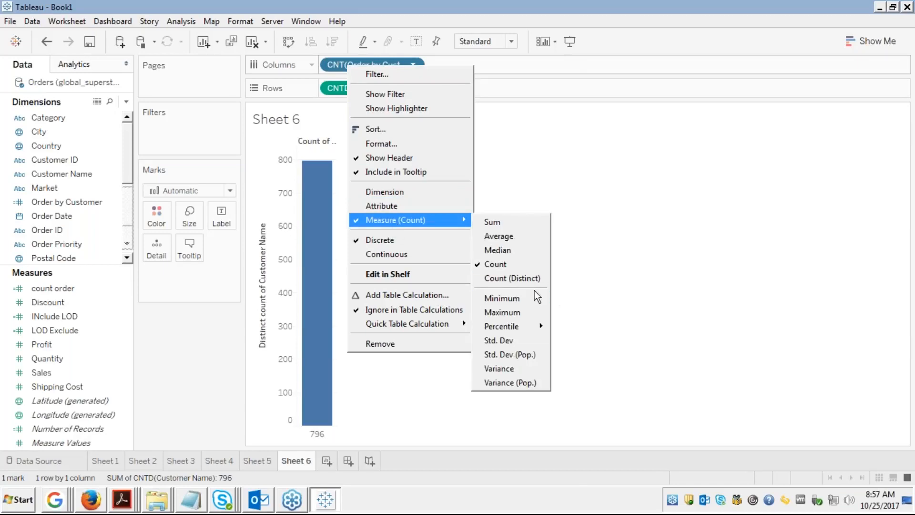
left_click(491, 223)
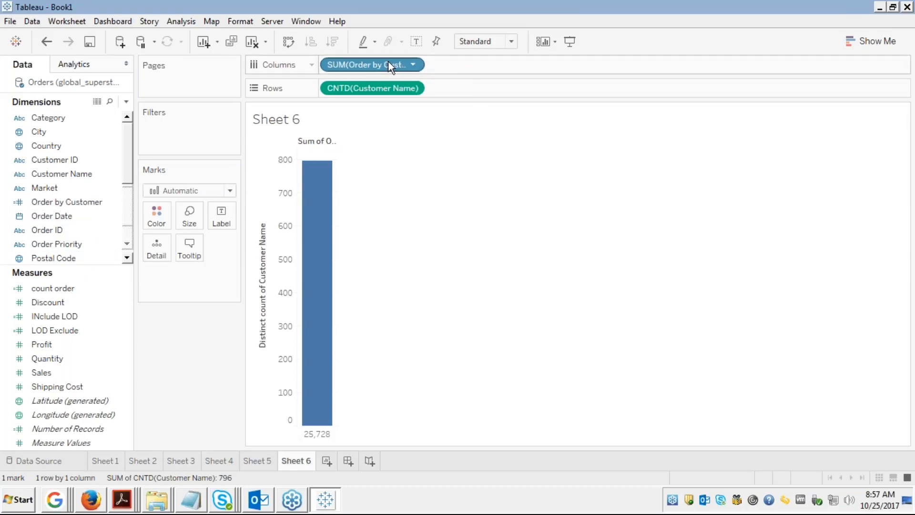
Step: Replace the aggregated Order by Customer on the columns with the plain Order by Customer dimension from the data pane
left_click_drag(387, 61, 134, 177)
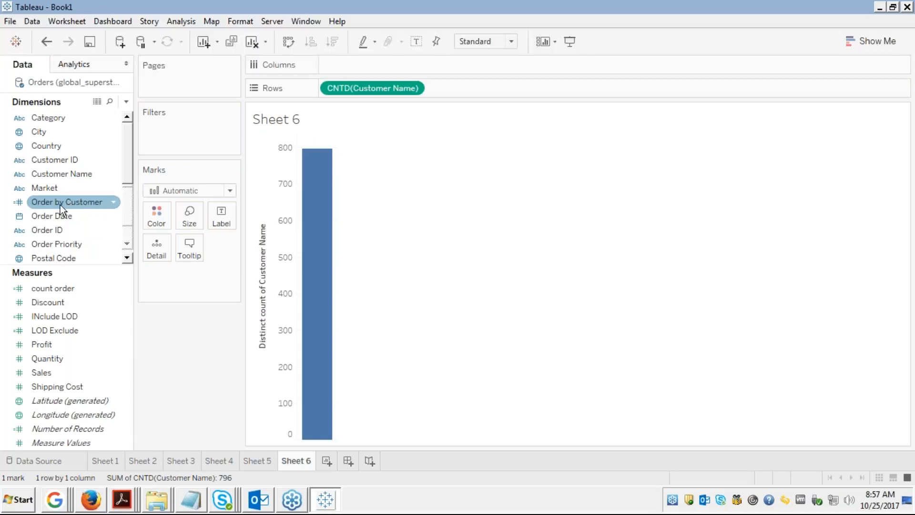
left_click(19, 202)
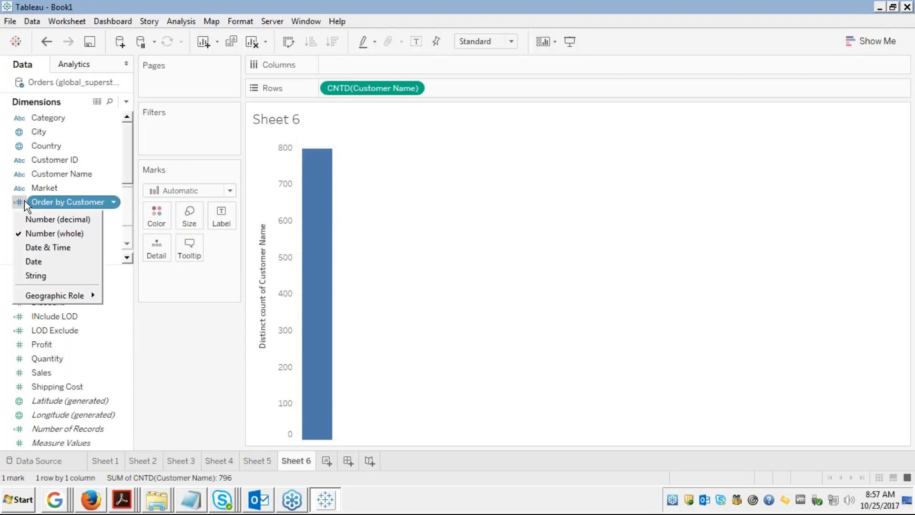
left_click(67, 200)
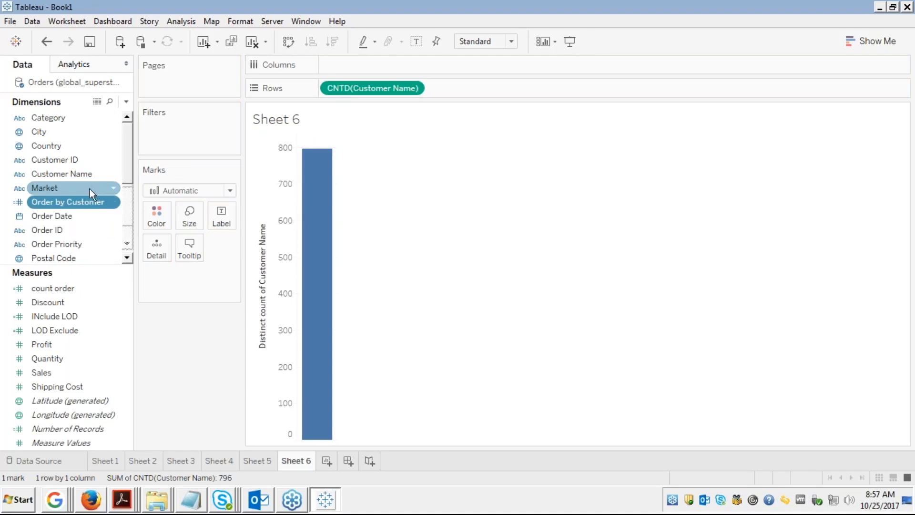
left_click(75, 202)
left_click_drag(76, 202, 103, 202)
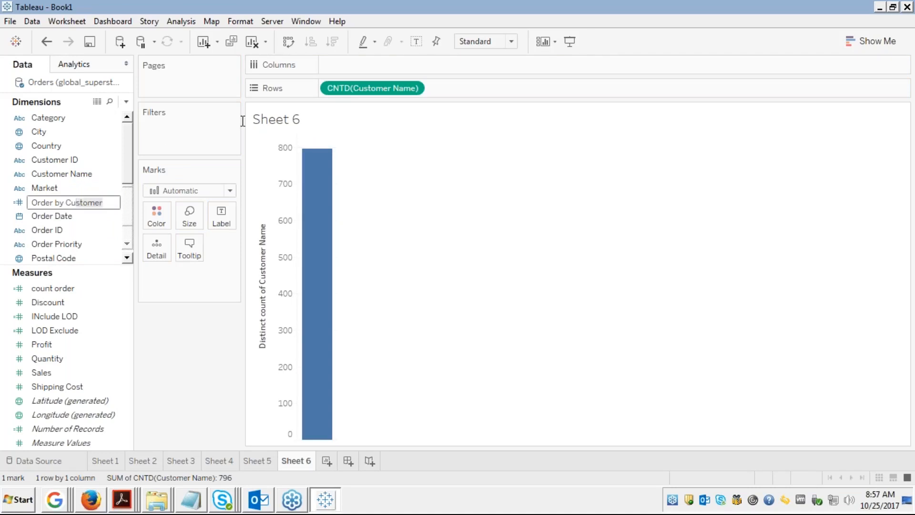
key("Return")
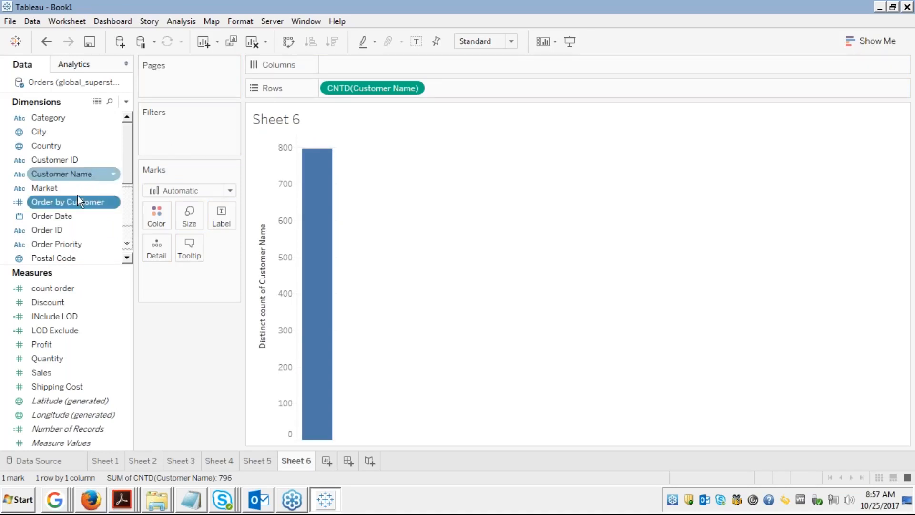
left_click_drag(162, 159, 340, 64)
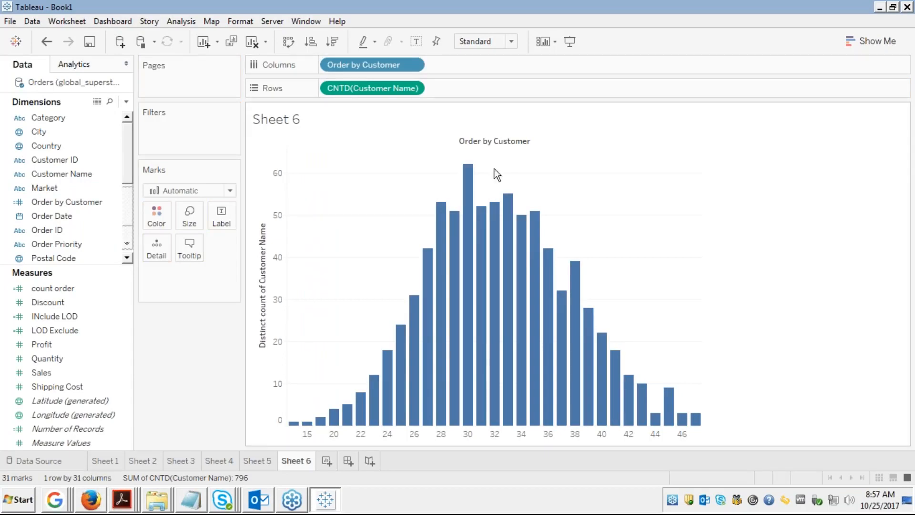
Step: Inspect individual bars of the chart on Sheet 6, and compare them with the order count bars per customer on Sheet 5
mouse_move(295, 426)
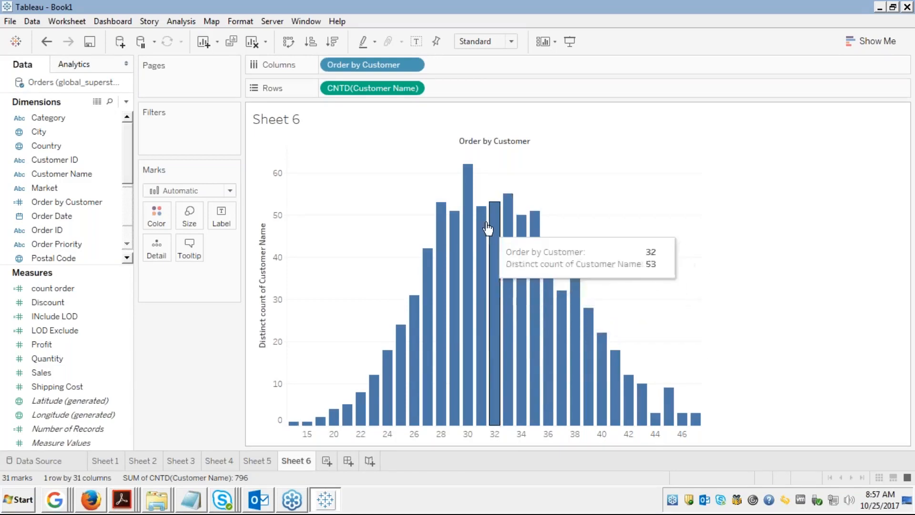
mouse_move(466, 218)
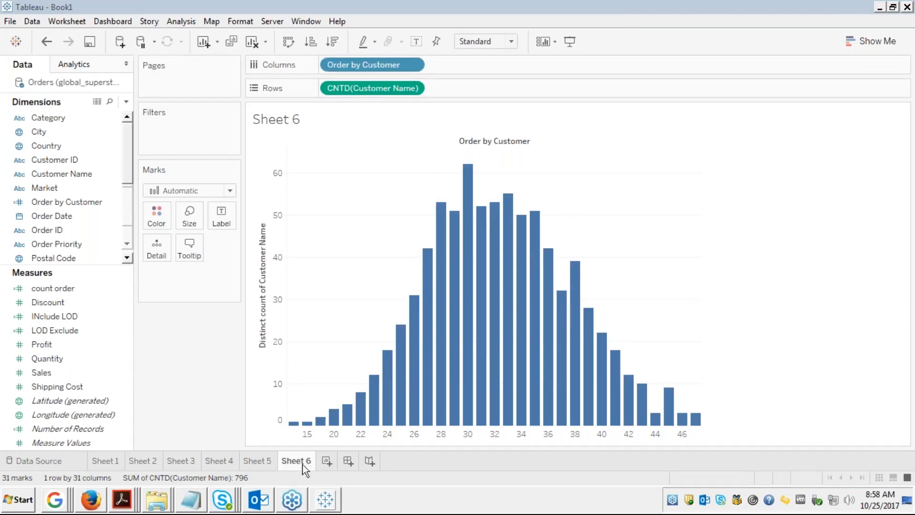
left_click(258, 461)
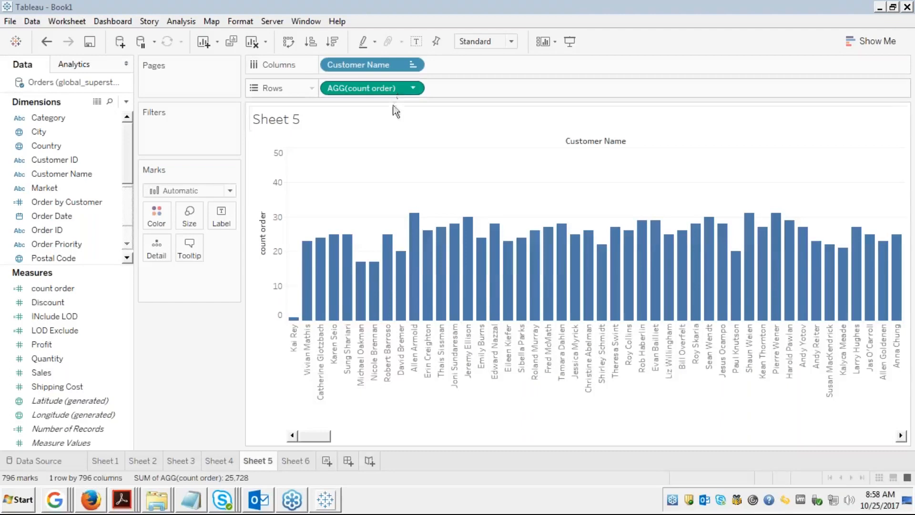
mouse_move(413, 249)
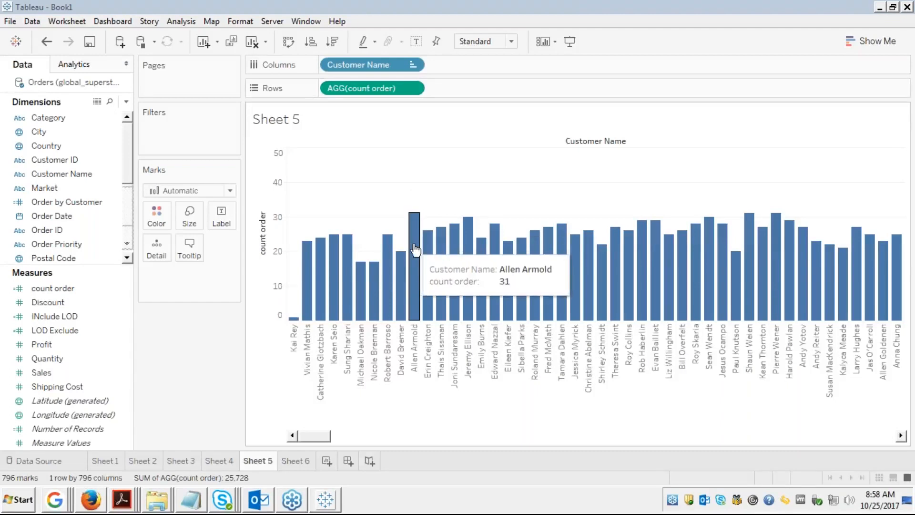
mouse_move(458, 255)
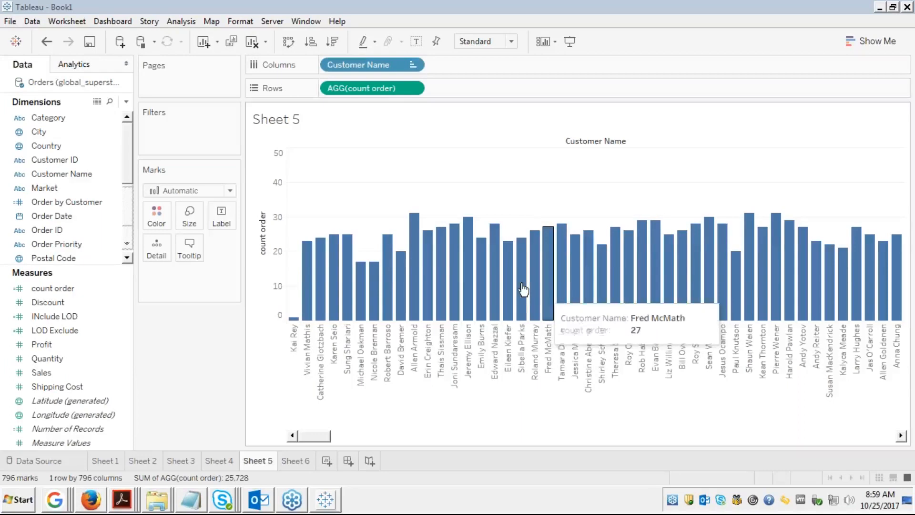
Step: Edit Customer Name on the columns of Sheet 5 to the distinct count COUNTD([Customer Name]) and make it discrete
double_click(358, 65)
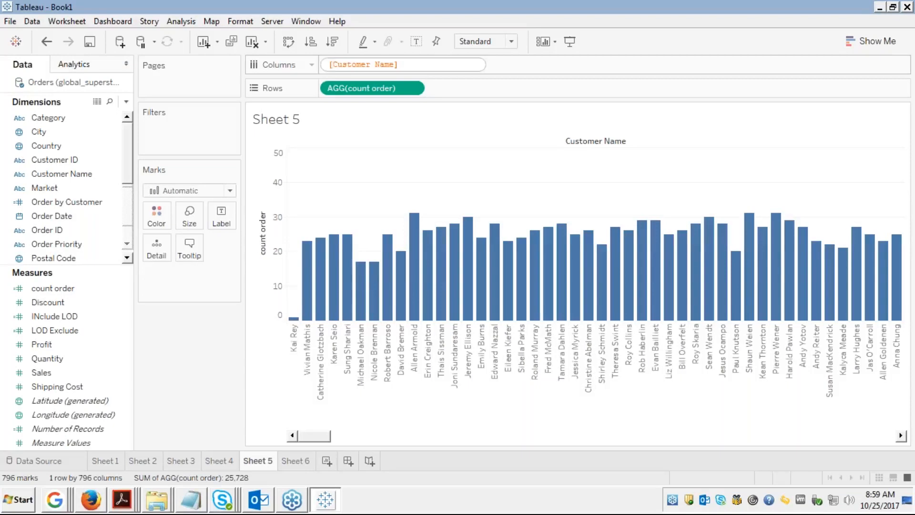
type("count")
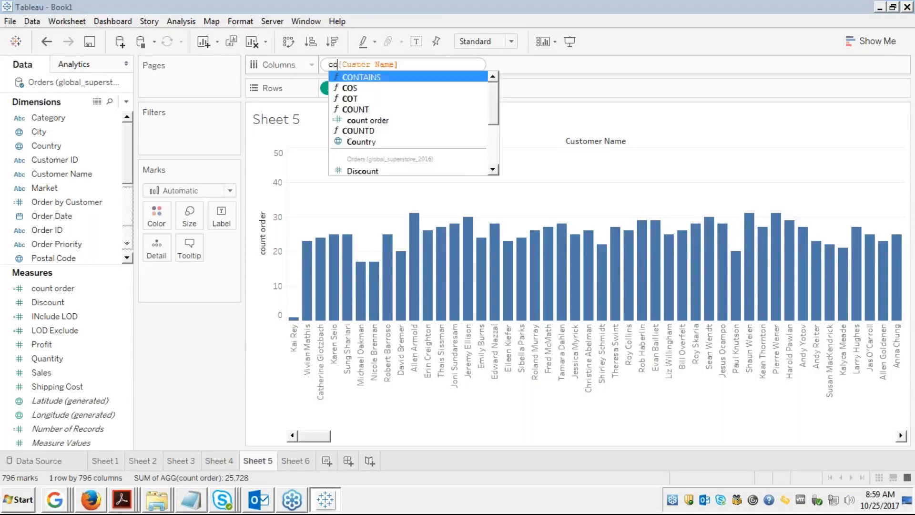
key("Down")
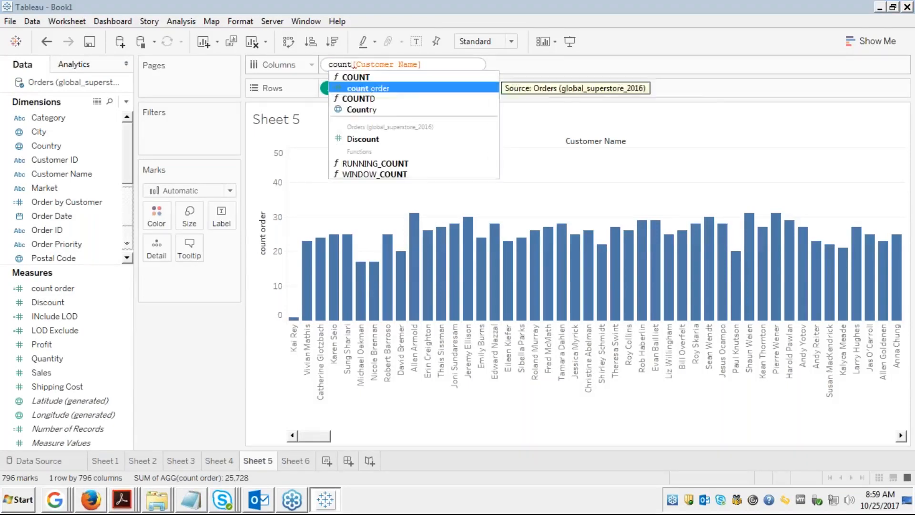
key("Down")
key("Return")
key("BackSpace")
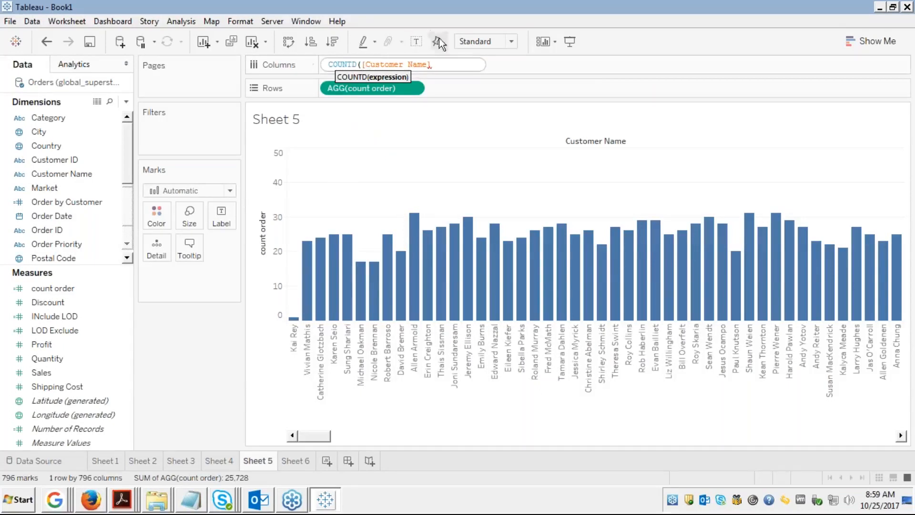
key("Return")
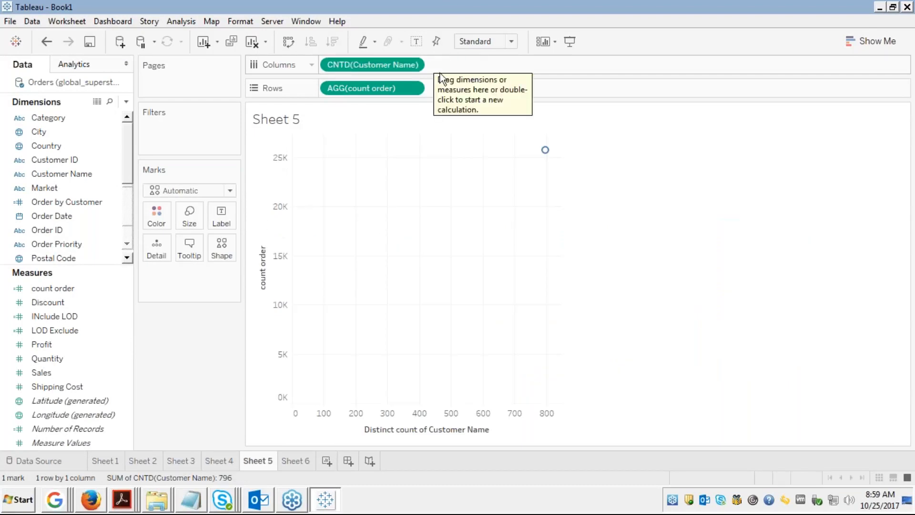
right_click(361, 66)
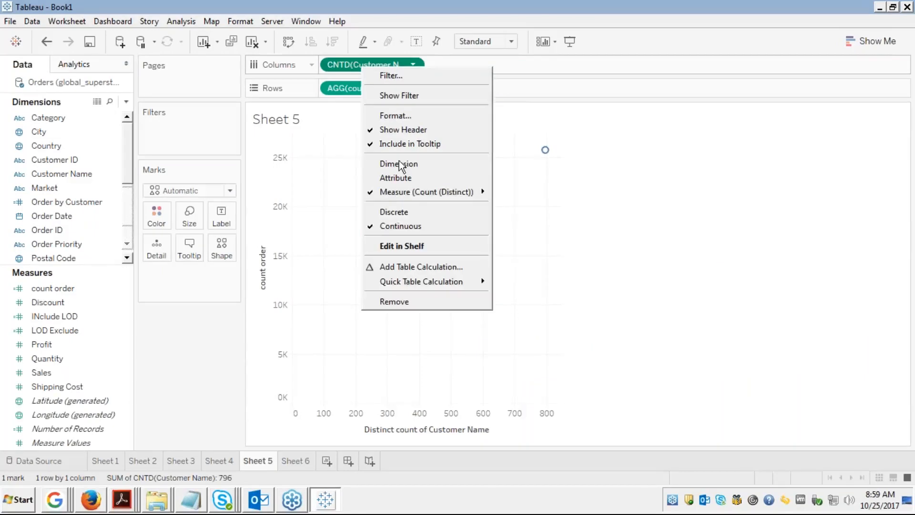
left_click(390, 212)
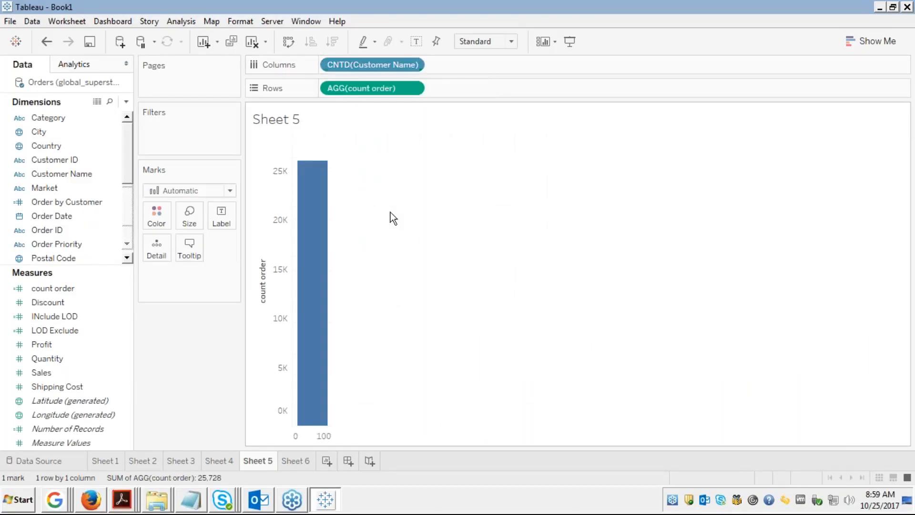
mouse_move(315, 258)
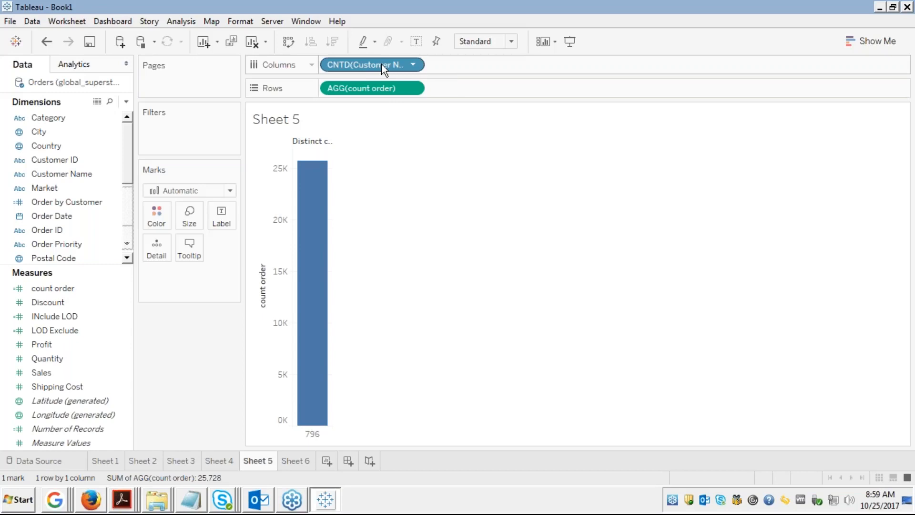
Step: Remove the distinct count of Customer Name from the columns and look through the list of dimensions
left_click_drag(382, 64, 48, 188)
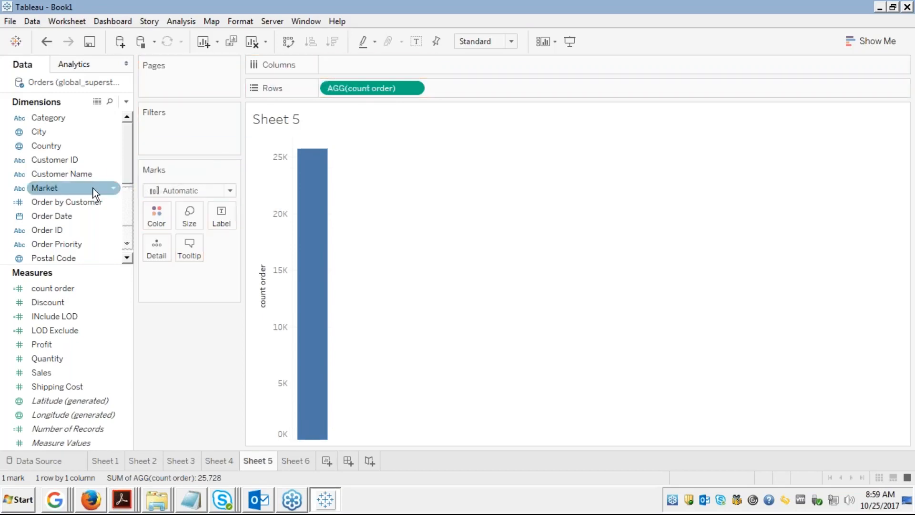
left_click(44, 221)
key("c")
key("c")
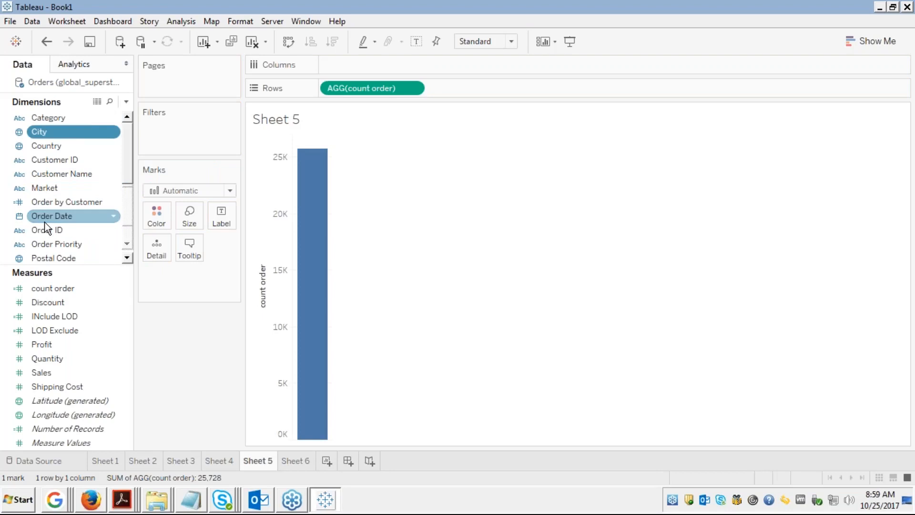
key("c")
key("c")
key("c")
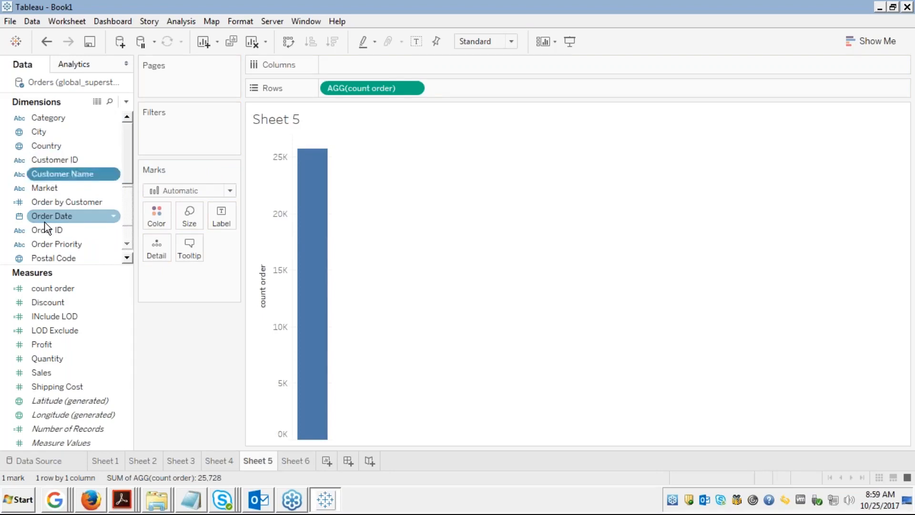
left_click(127, 235)
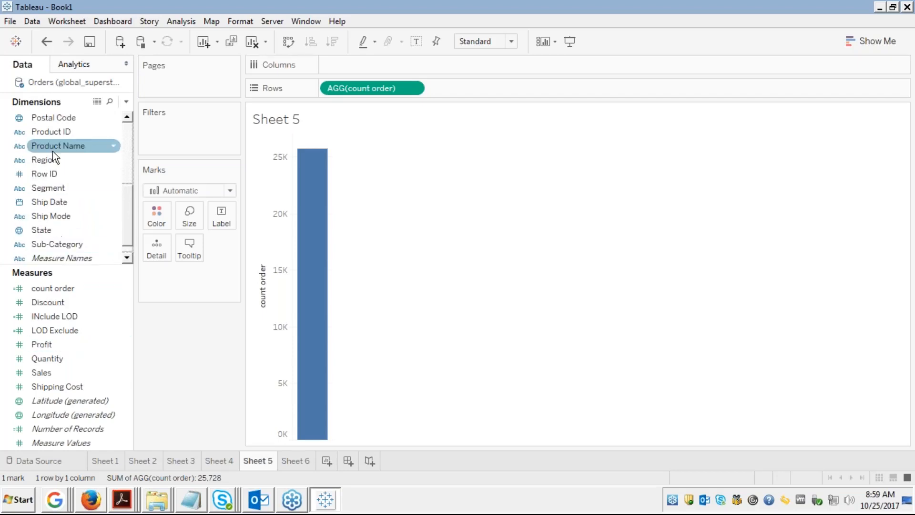
left_click(44, 193)
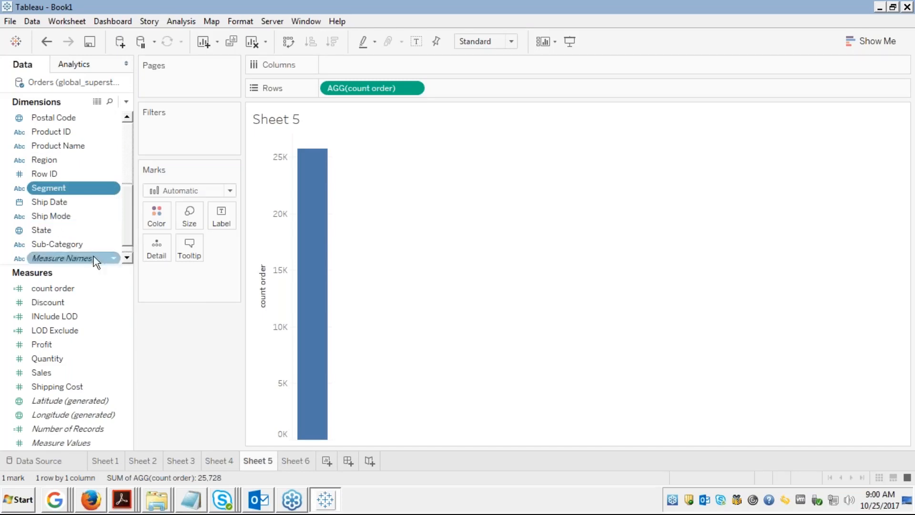
scroll(72, 200, "up", 3)
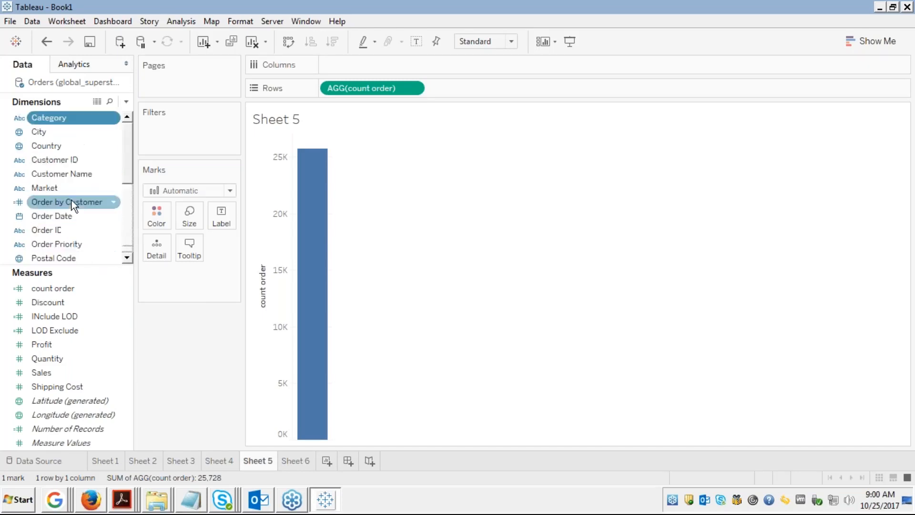
Step: Create a calculated field from Customer Name with the formula COUNTD([Customer Name]), keeping the default field name
right_click(75, 172)
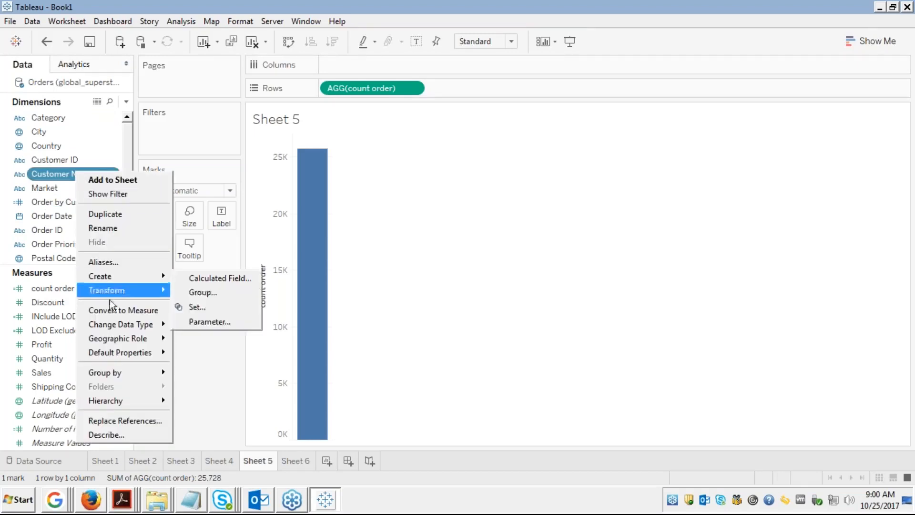
left_click(193, 279)
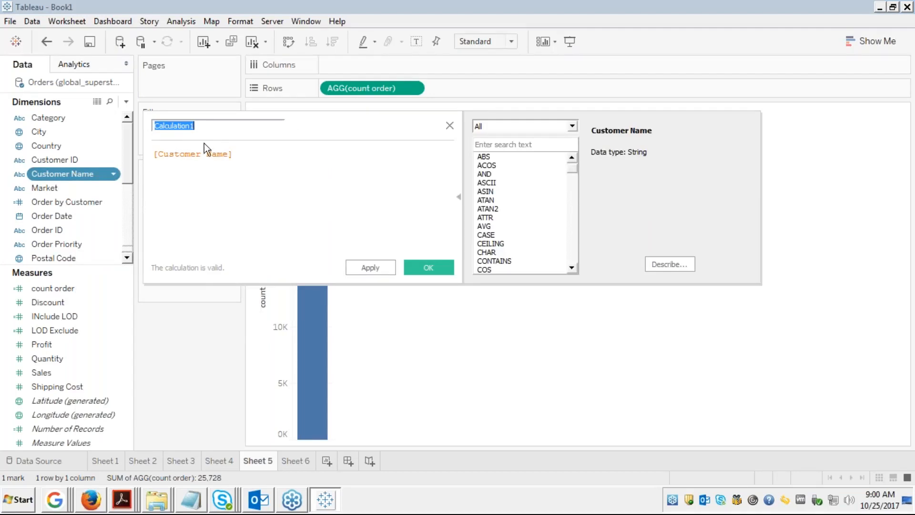
key("Tab")
key("Left")
type("cou")
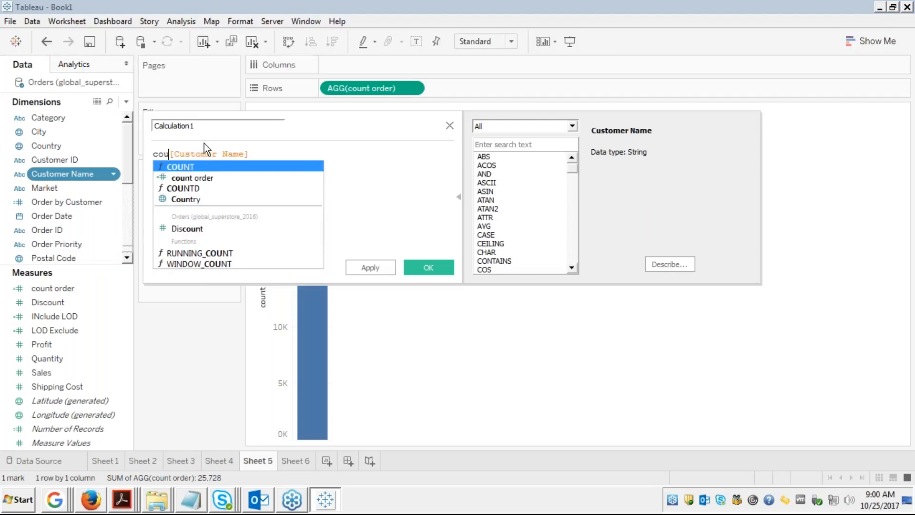
type("nt")
key("Down")
key("Down")
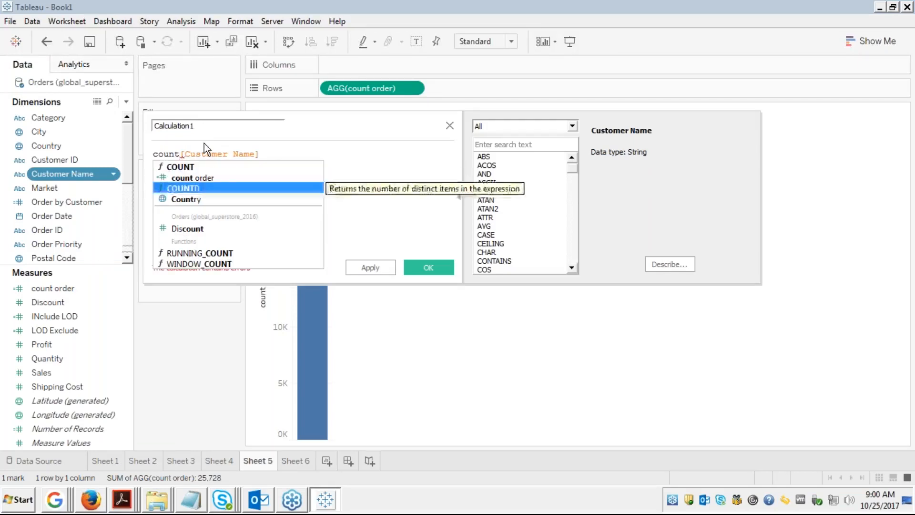
key("Return")
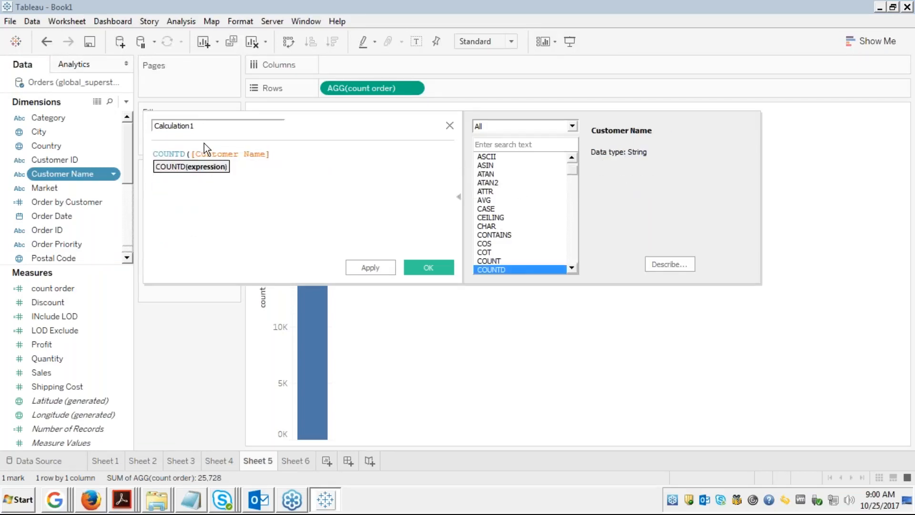
left_click(189, 153)
left_click(279, 155)
type(")")
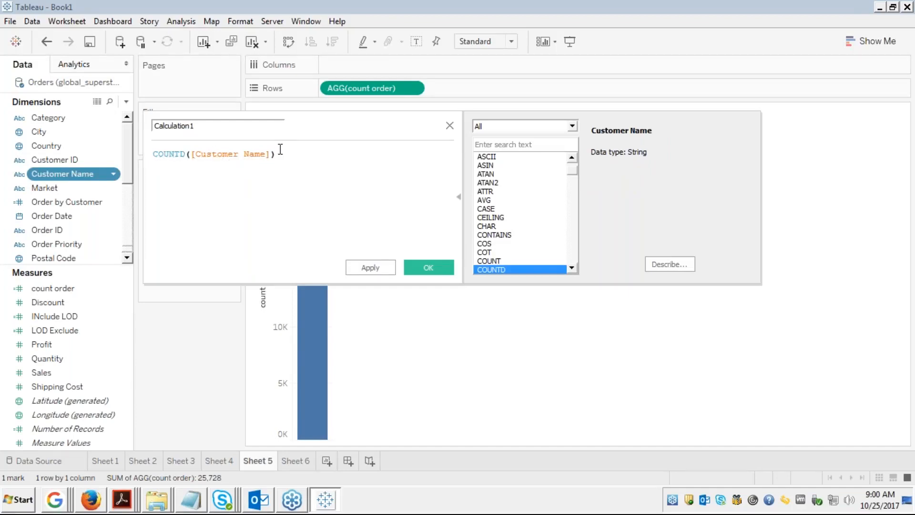
left_click(427, 267)
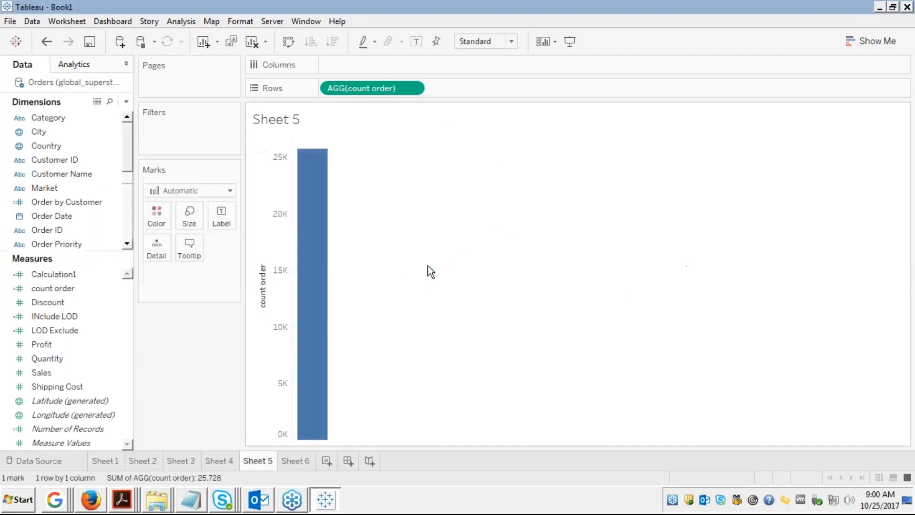
Step: Try to turn the measure Calculation1 into a dimension and check its conversion options
left_click(56, 274)
left_click_drag(56, 273, 44, 194)
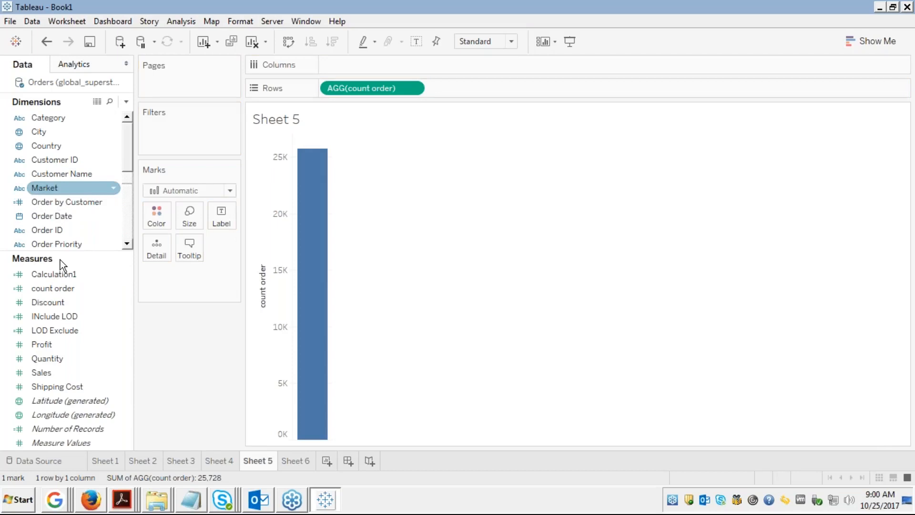
left_click(43, 273)
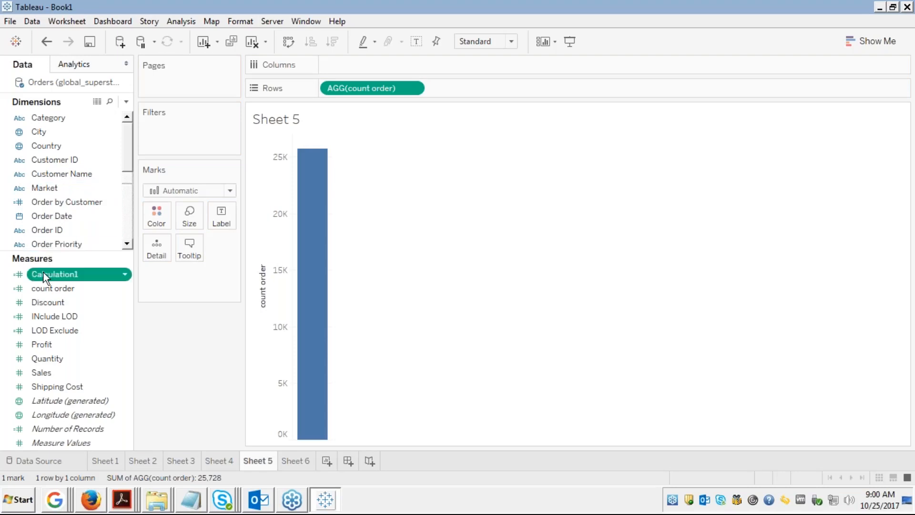
right_click(44, 273)
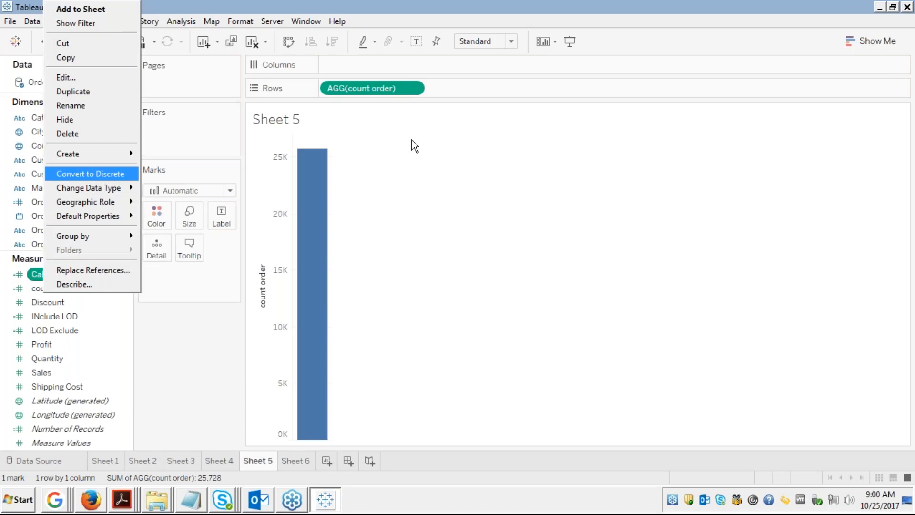
left_click(410, 187)
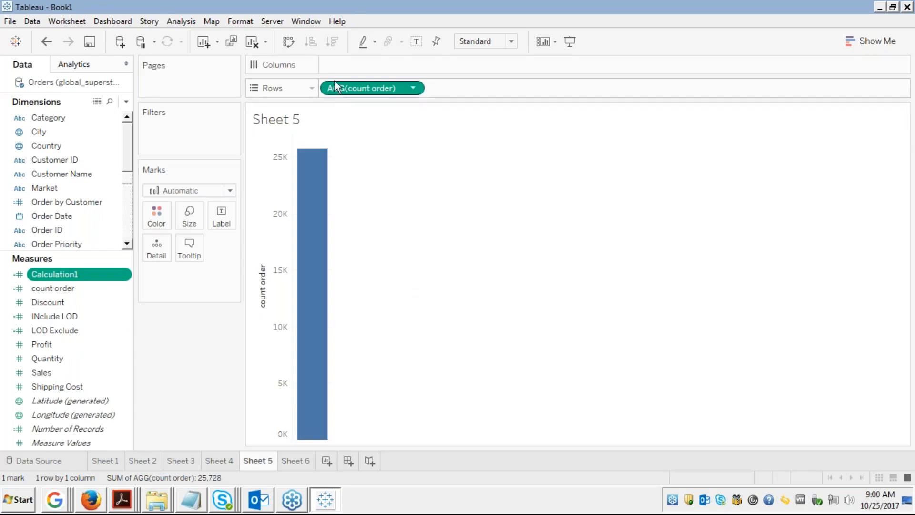
Step: Clear Sheet 5, delete it, and add a new blank worksheet after Sheet 6
left_click(252, 42)
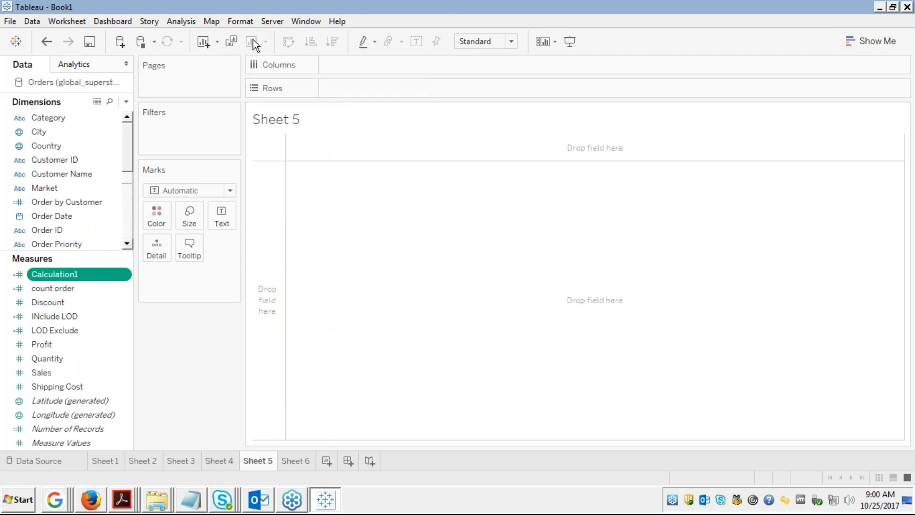
right_click(258, 464)
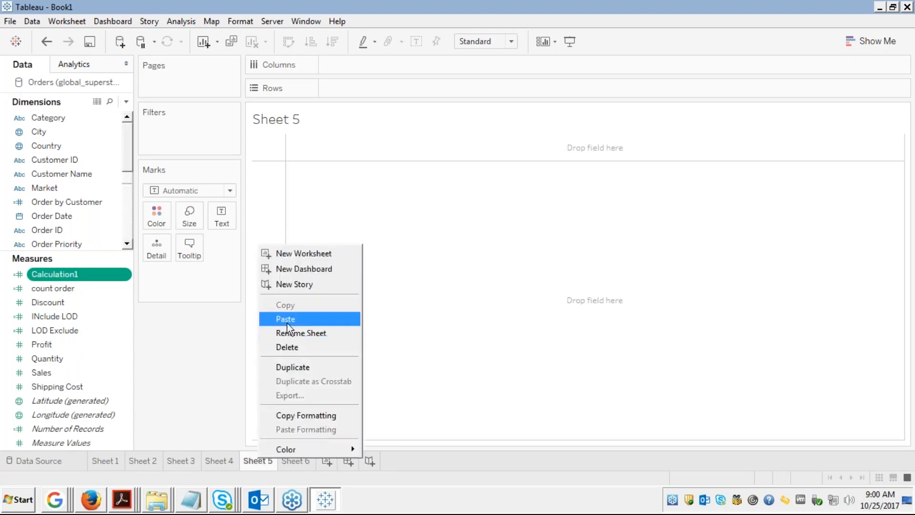
left_click(288, 347)
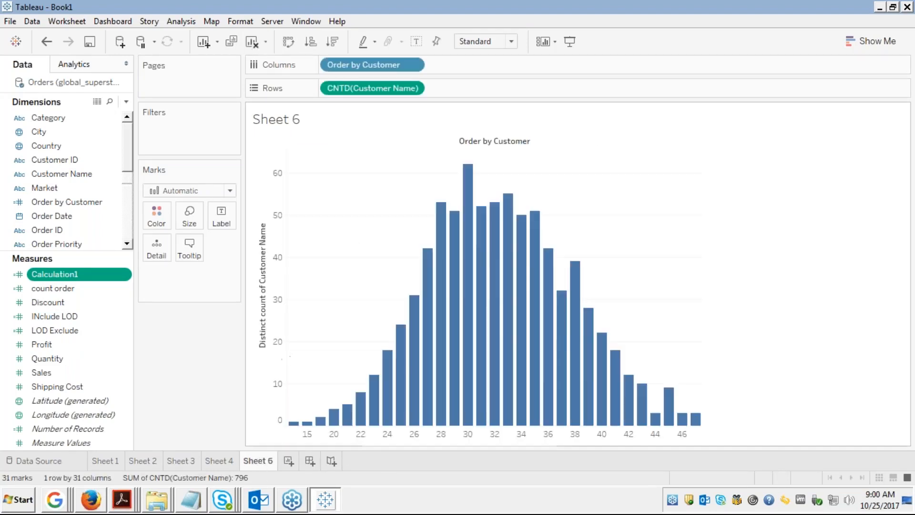
left_click(287, 461)
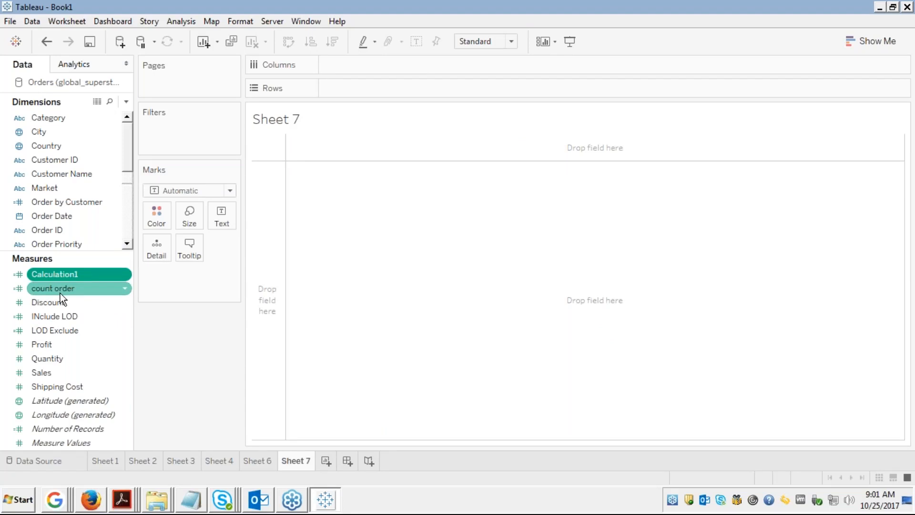
Step: Copy the whole formula of the calculated field Order by Customer and close it without changes
left_click(56, 199)
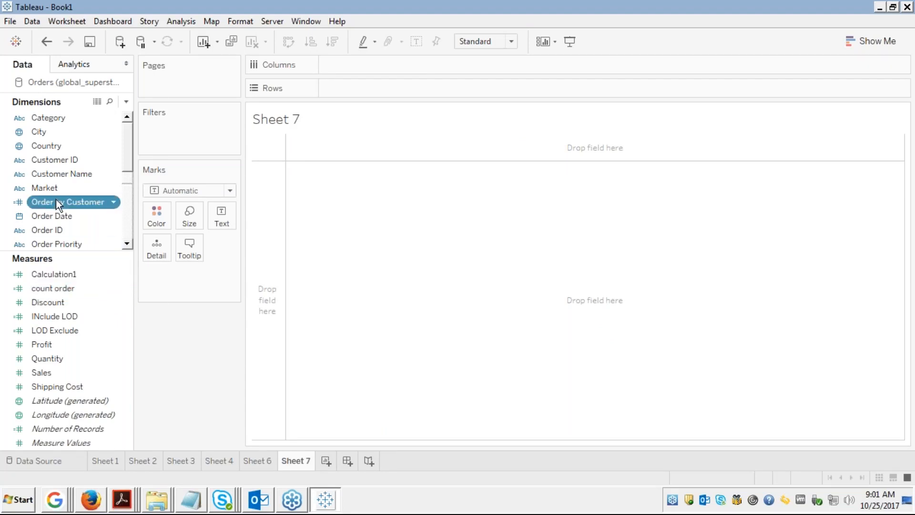
right_click(55, 199)
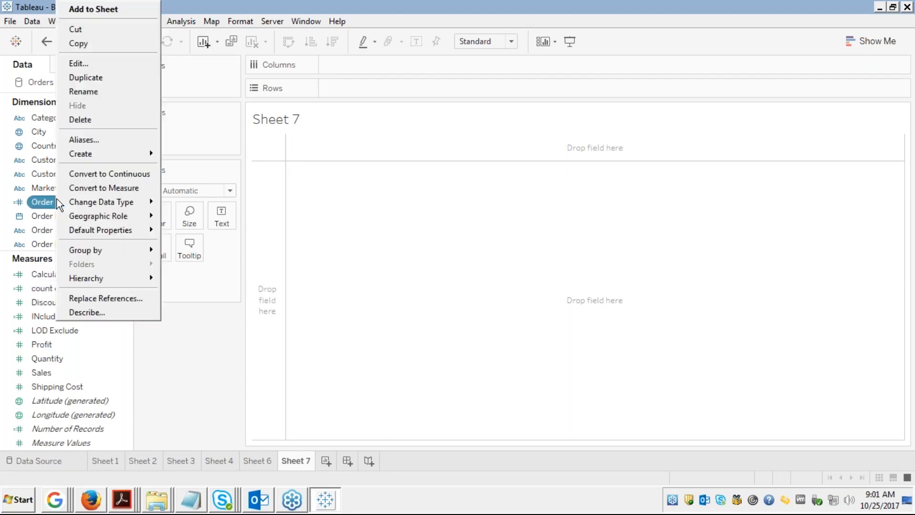
left_click(73, 62)
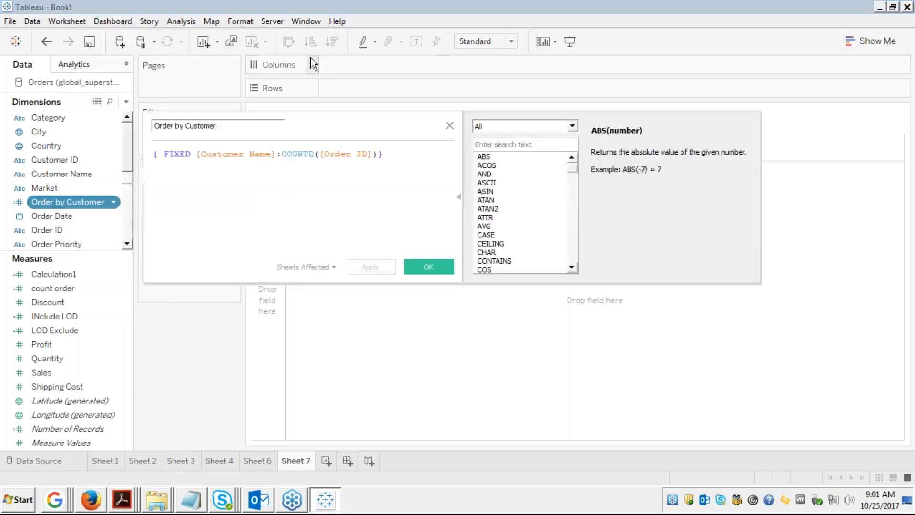
key("ctrl+a")
key("ctrl+c")
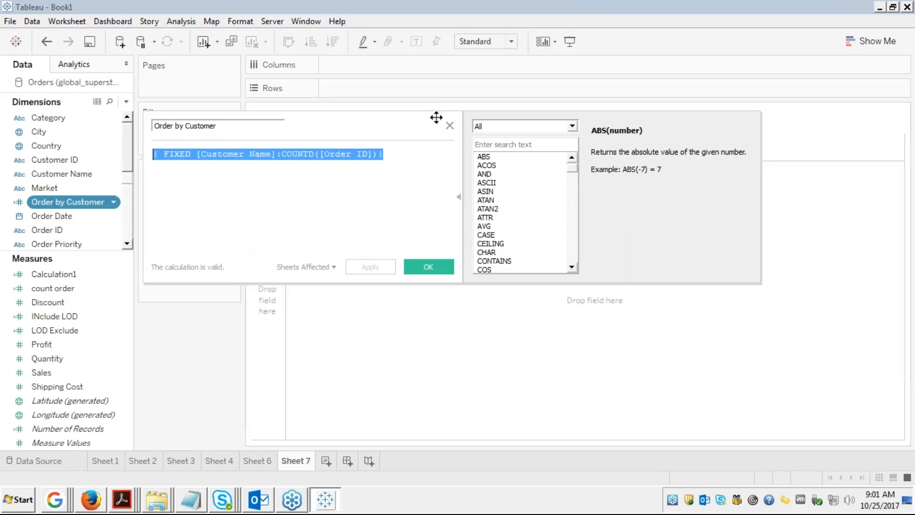
left_click(450, 128)
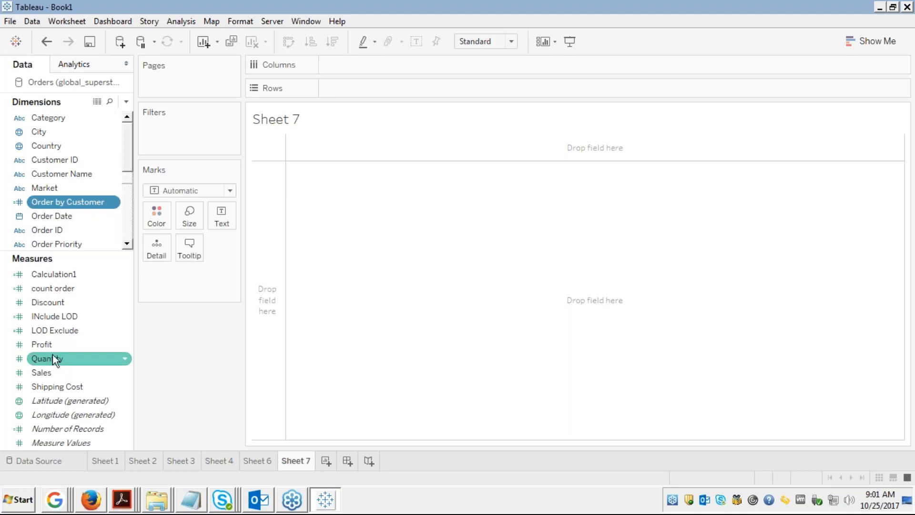
Step: Create a calculated field from Customer Name named "distinct cust name" with the copied formula { FIXED [Customer Name]:COUNTD([Order ID])}
left_click(66, 173)
right_click(66, 171)
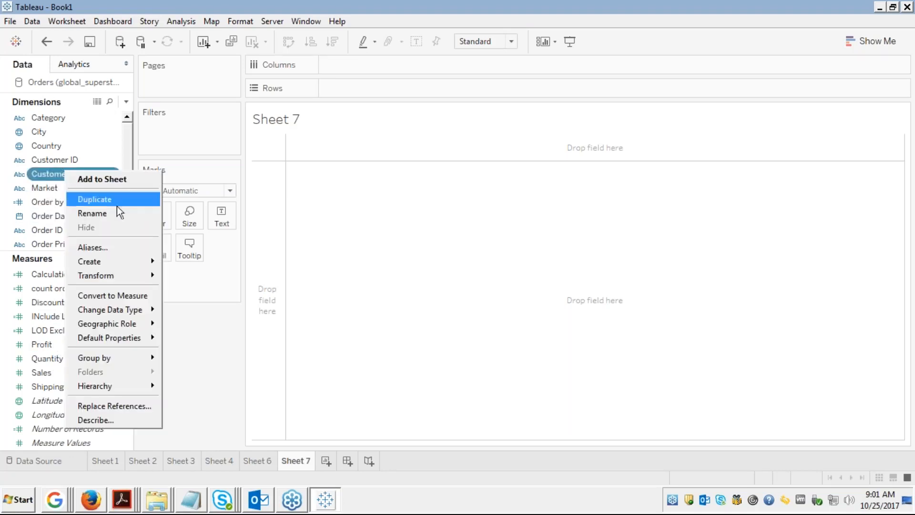
mouse_move(102, 262)
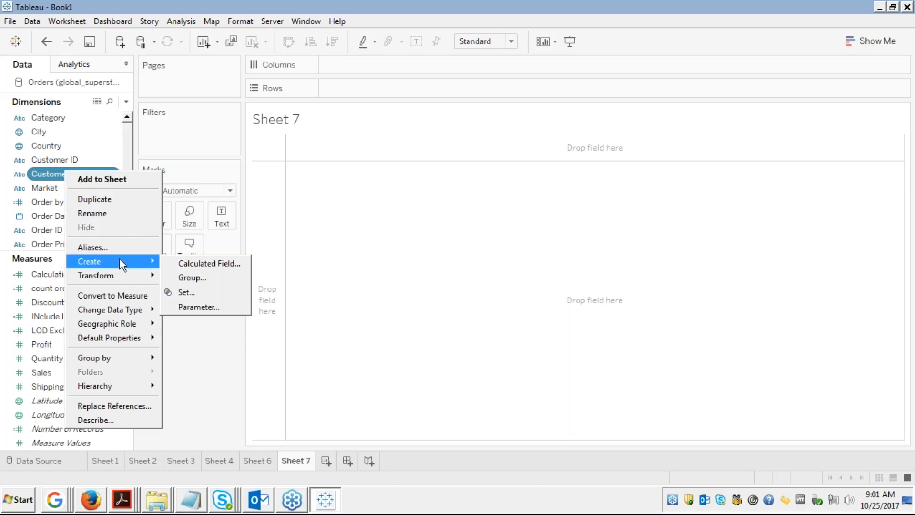
left_click(178, 263)
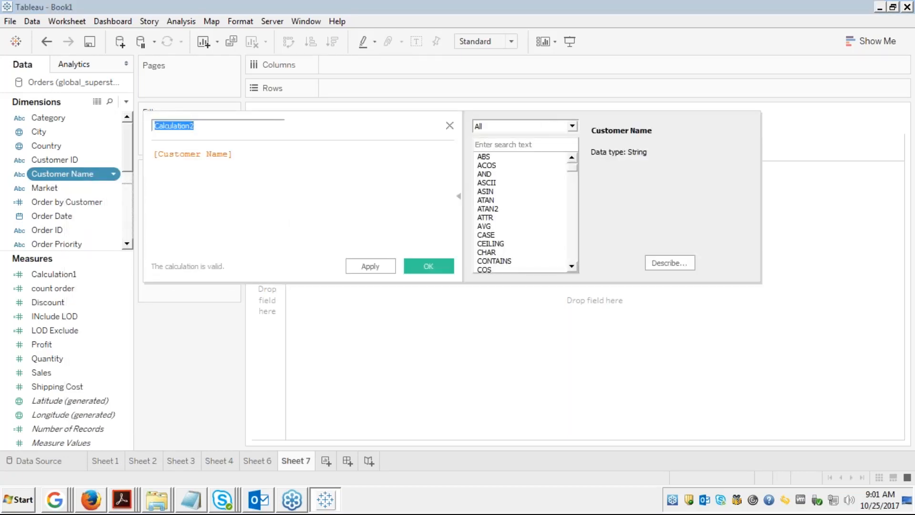
type("distinct cust name")
key("ctrl+a")
key("ctrl+v")
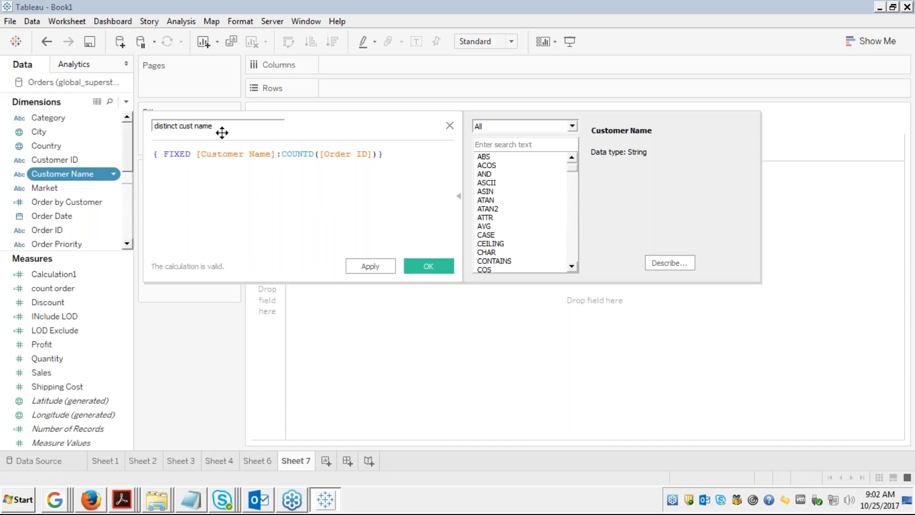
double_click(212, 154)
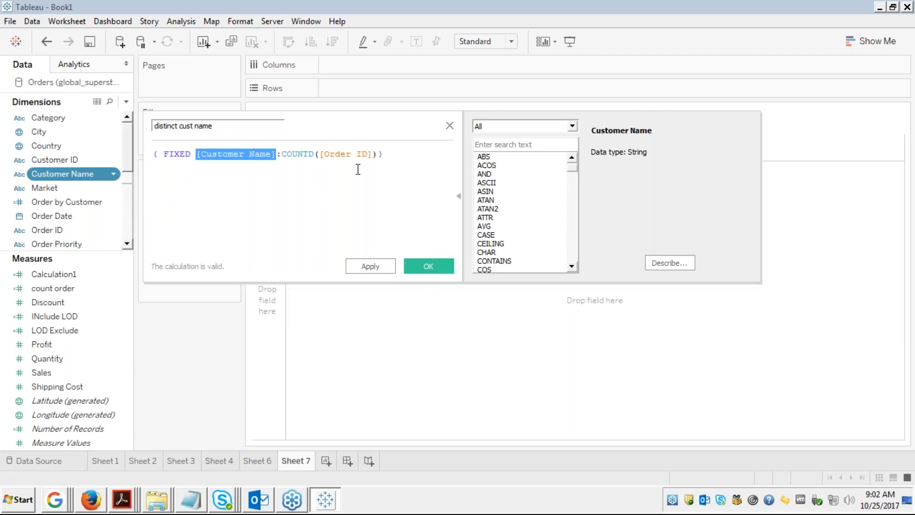
left_click(421, 275)
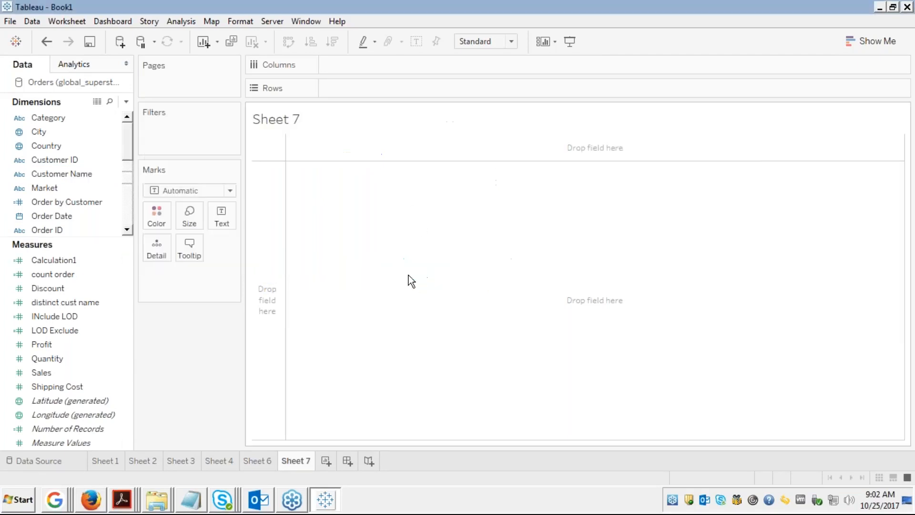
Step: Try distinct cust name as a summed measure on the columns of Sheet 7 and remove it again
left_click(54, 302)
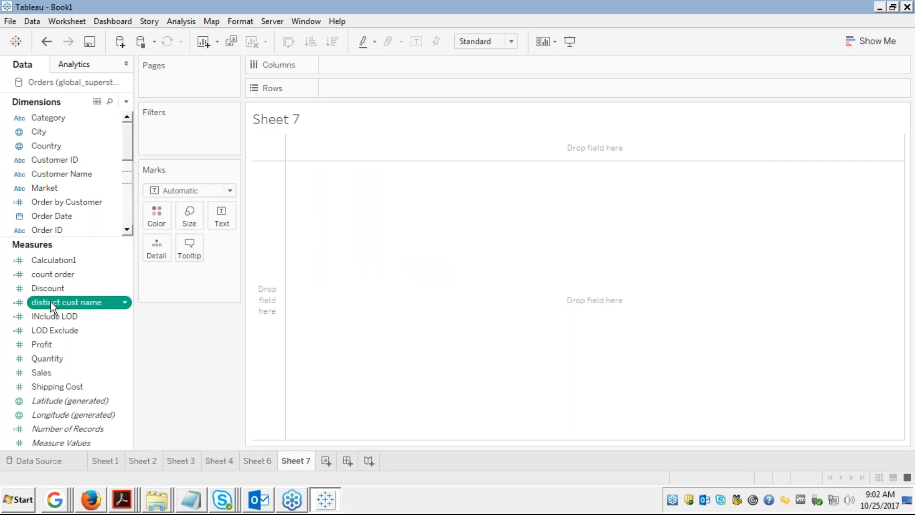
left_click_drag(51, 302, 34, 190)
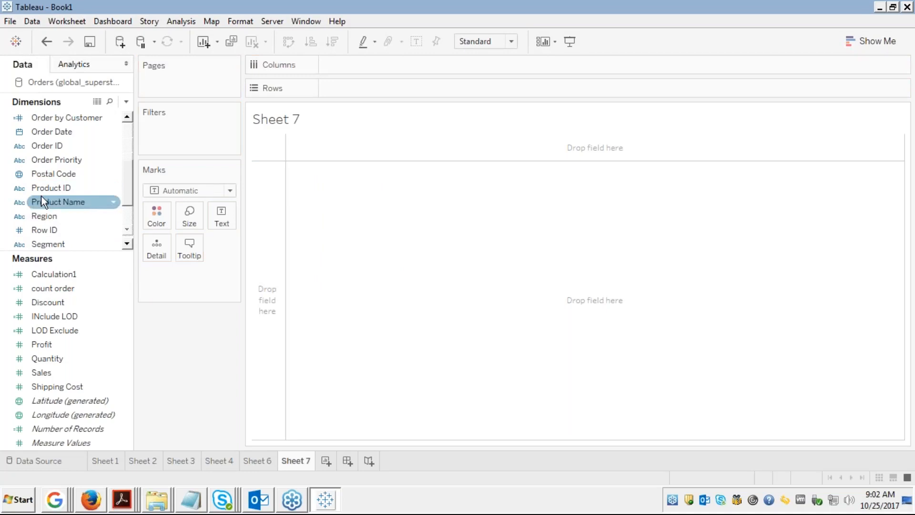
left_click(47, 213)
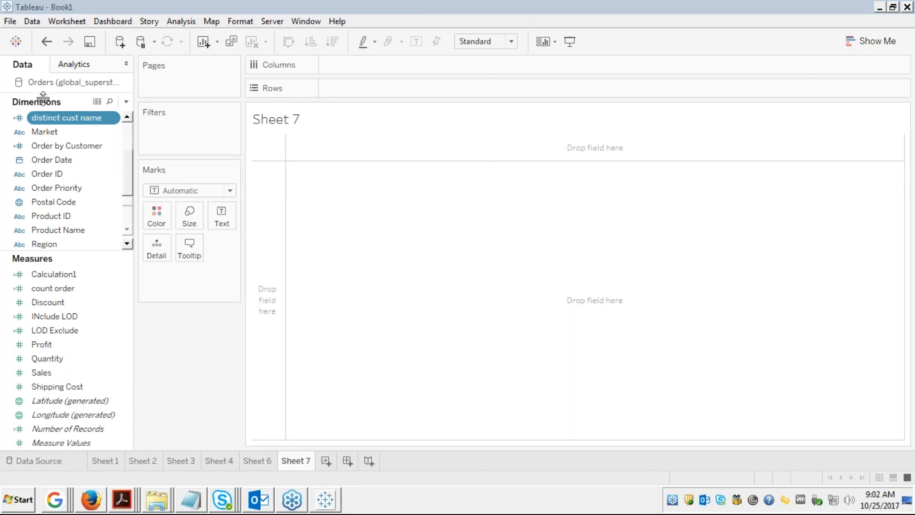
left_click_drag(54, 127, 51, 288)
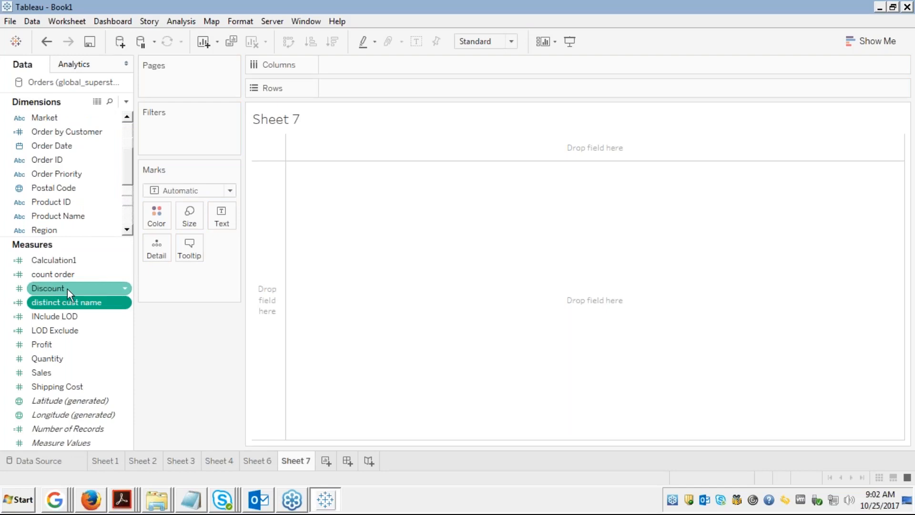
left_click_drag(94, 297, 358, 65)
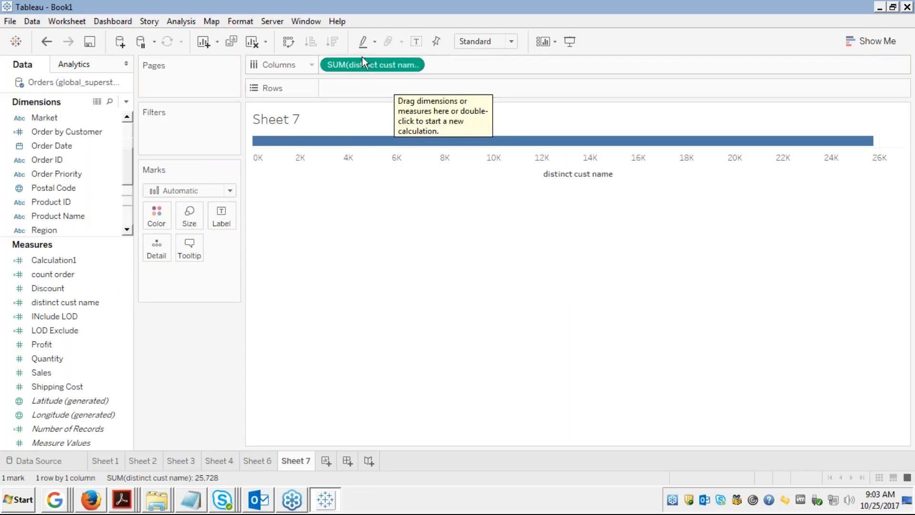
left_click_drag(359, 61, 71, 258)
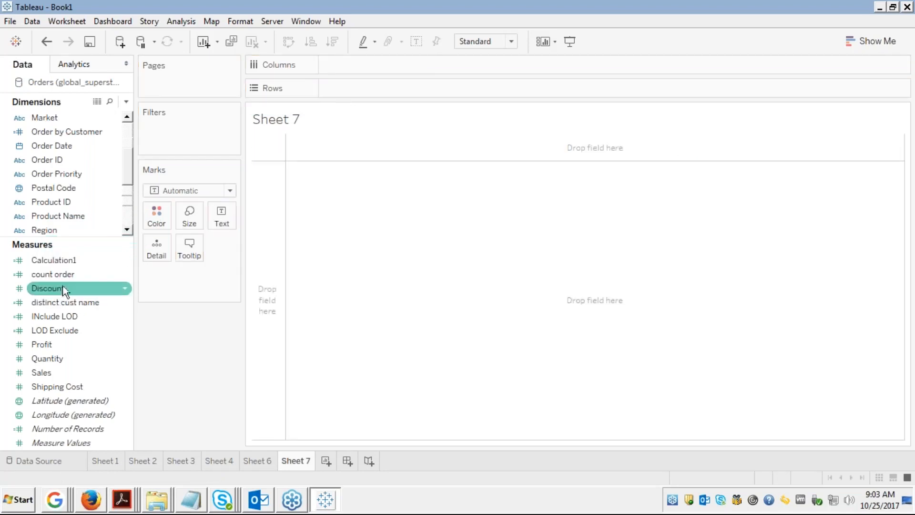
Step: Convert distinct cust name to a dimension and place it on the columns of Sheet 7
left_click(55, 304)
left_click_drag(53, 302, 46, 189)
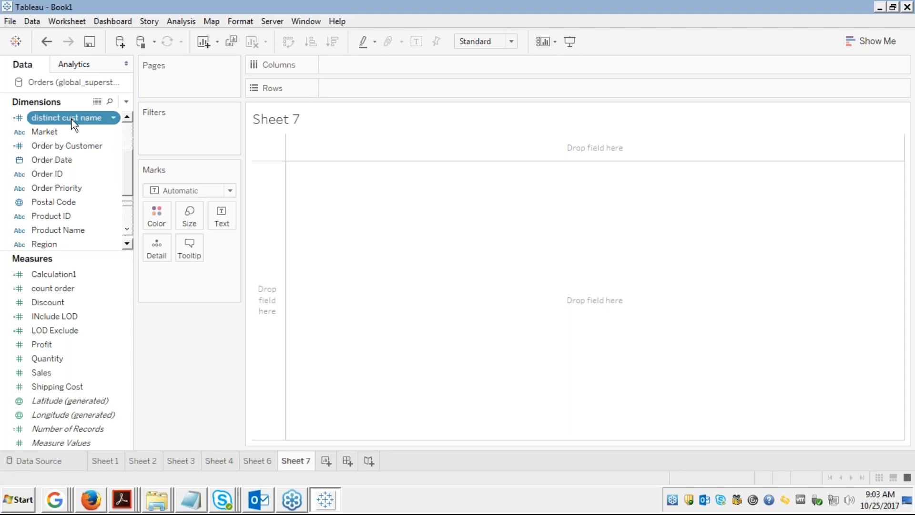
left_click_drag(76, 119, 353, 66)
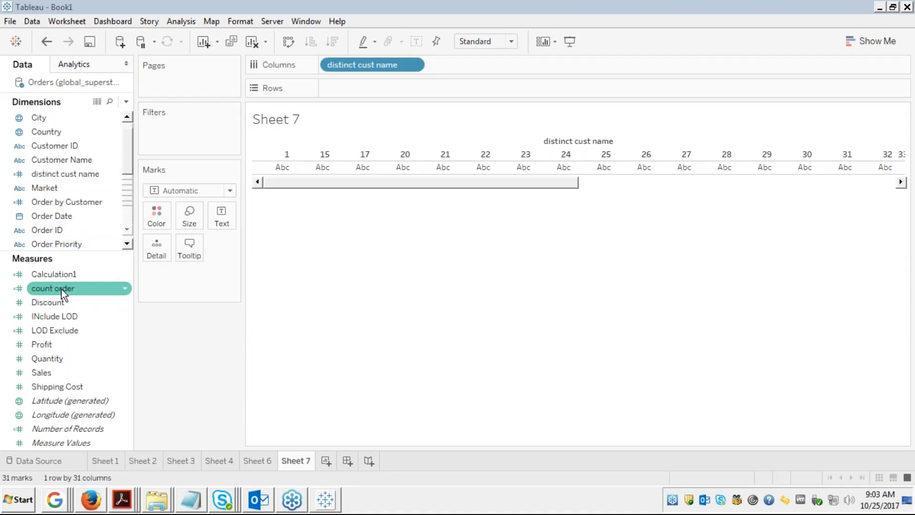
Step: Add Customer Name to the rows of Sheet 7 and change it to a Count (Distinct) measure
scroll(46, 201, "up", 1)
left_click(57, 159)
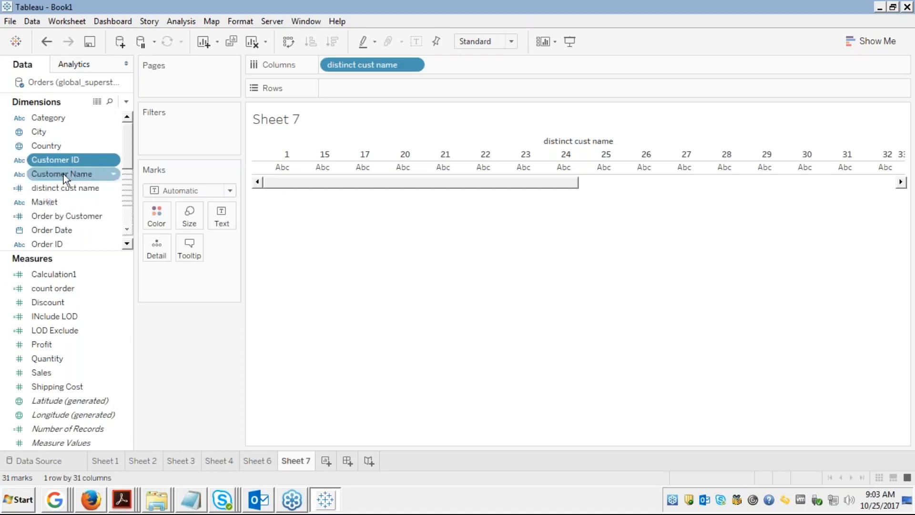
left_click(68, 174)
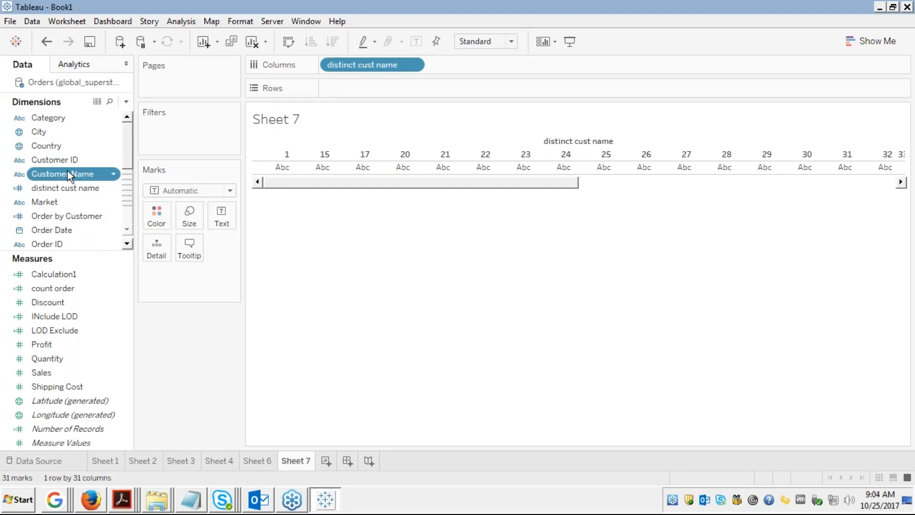
left_click_drag(68, 174, 351, 91)
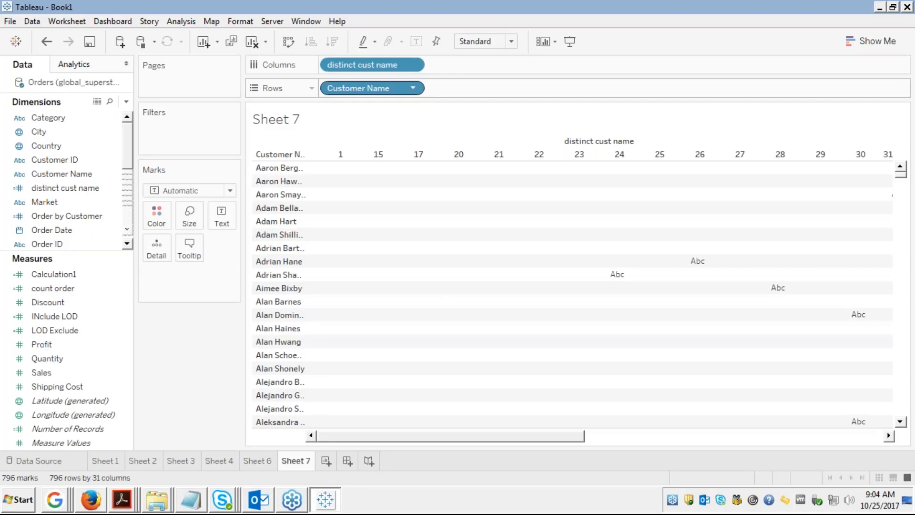
right_click(353, 87)
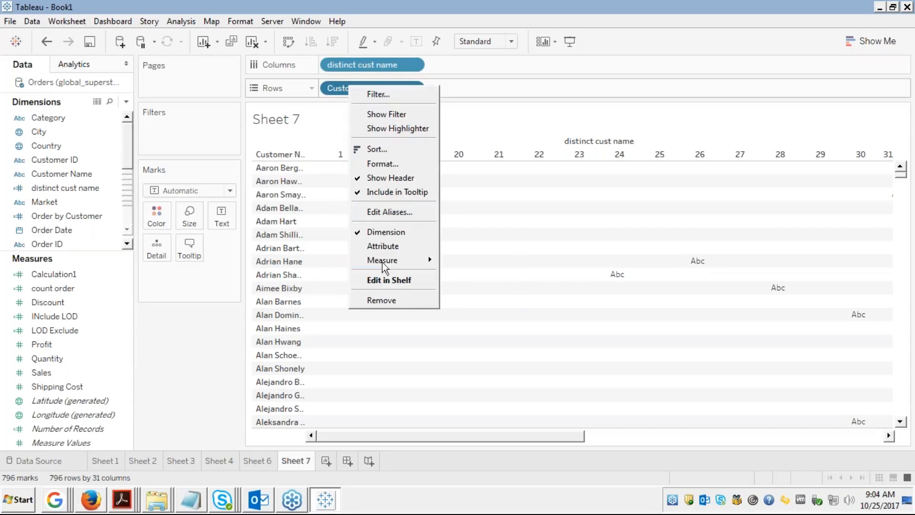
mouse_move(380, 259)
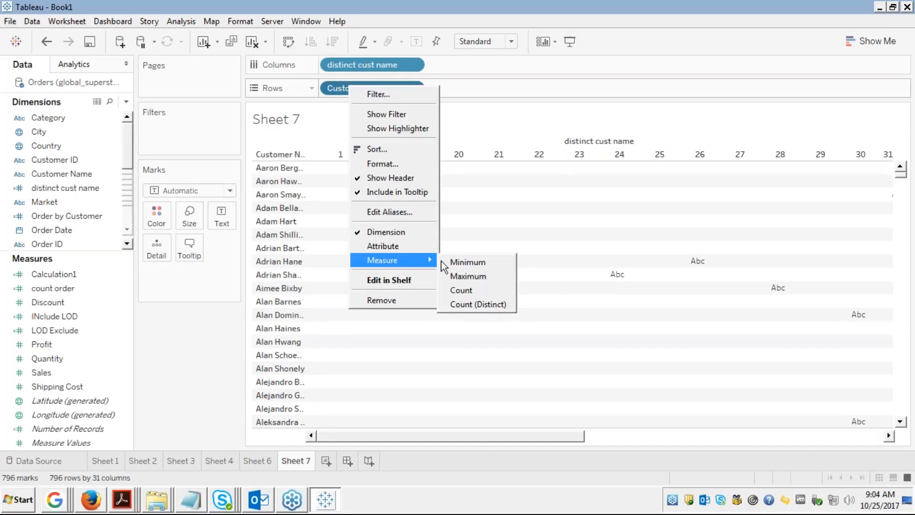
left_click(459, 305)
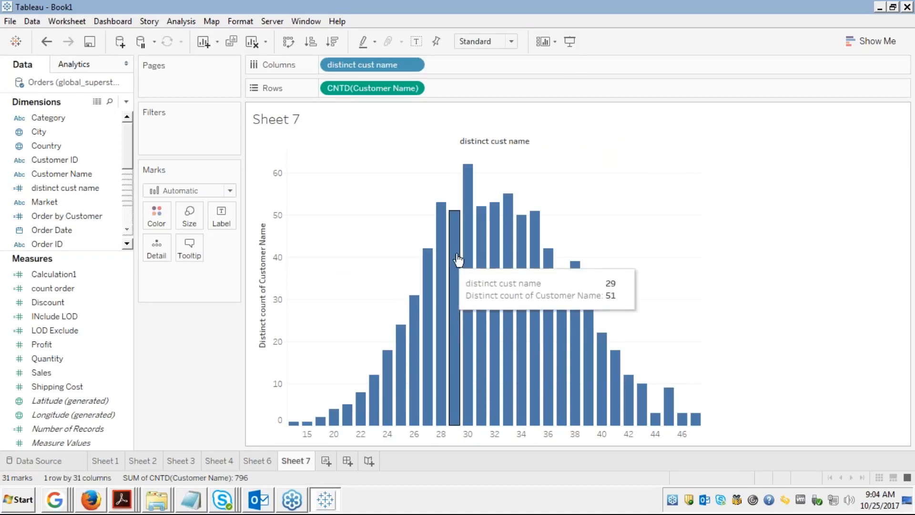
Step: Open the tooltip of Sheet 7's bars for editing and remove the "distinct cust name:" label in front of its field
mouse_move(469, 247)
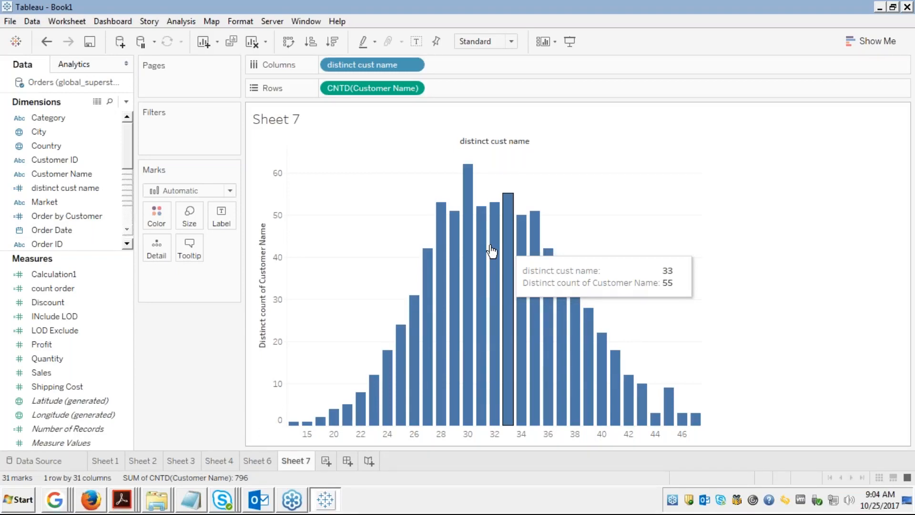
left_click(193, 251)
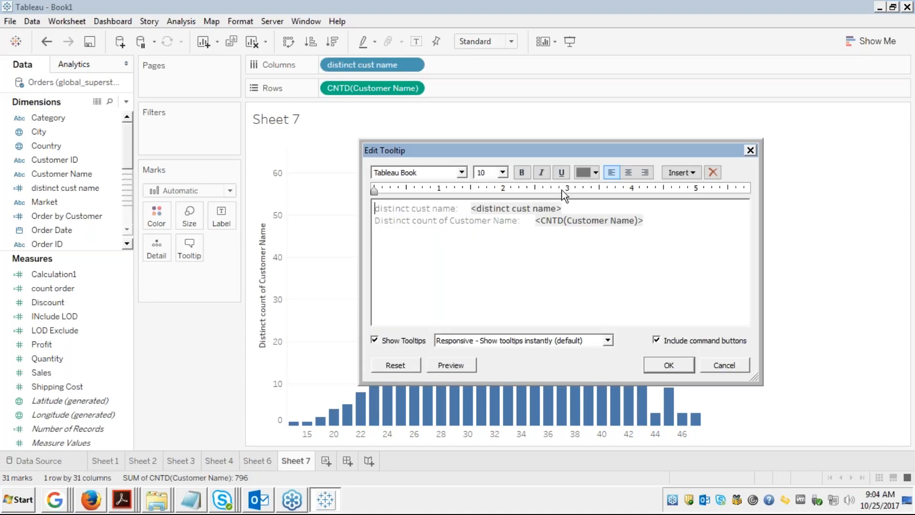
left_click(429, 208)
key("BackSpace")
key("BackSpace")
key("BackSpace")
key("BackSpace")
key("BackSpace")
key("BackSpace")
key("BackSpace")
key("BackSpace")
key("BackSpace")
key("BackSpace")
key("BackSpace")
key("BackSpace")
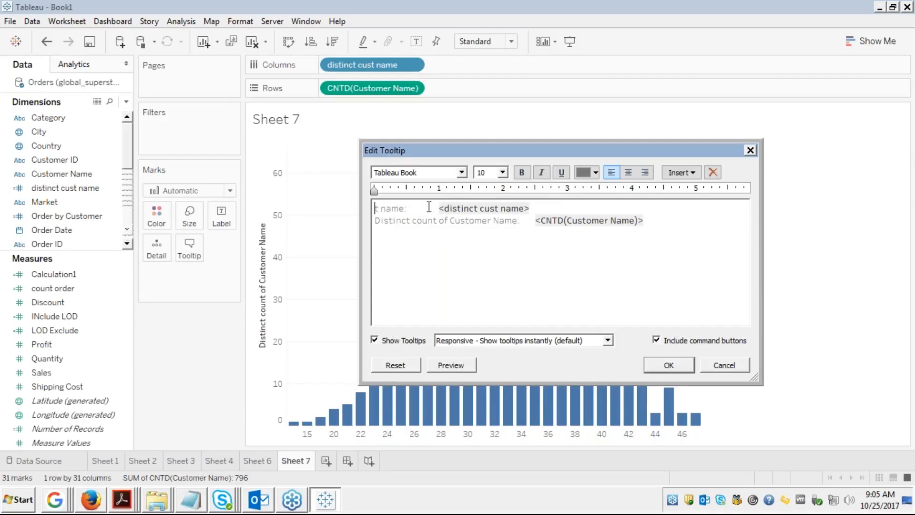
key("Delete")
key("Delete")
key("Delete")
key("Delete")
key("Delete")
key("Delete")
key("Delete")
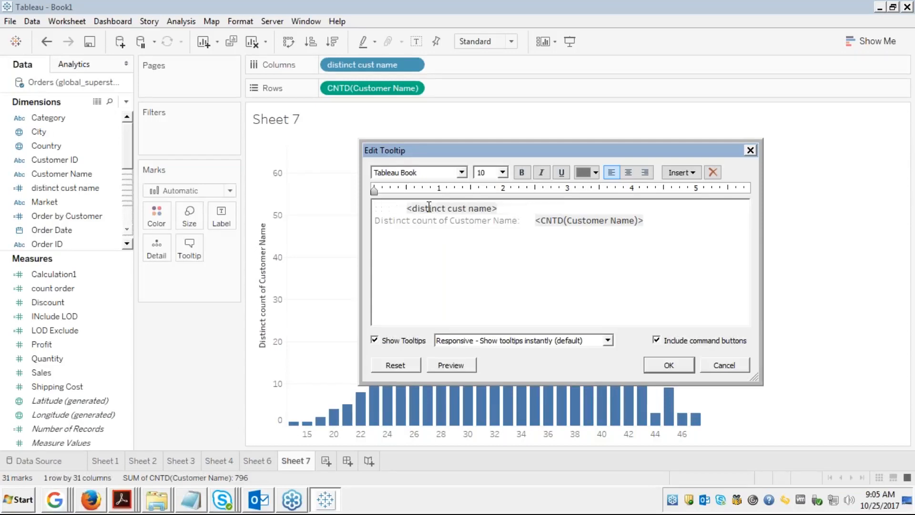
key("Delete")
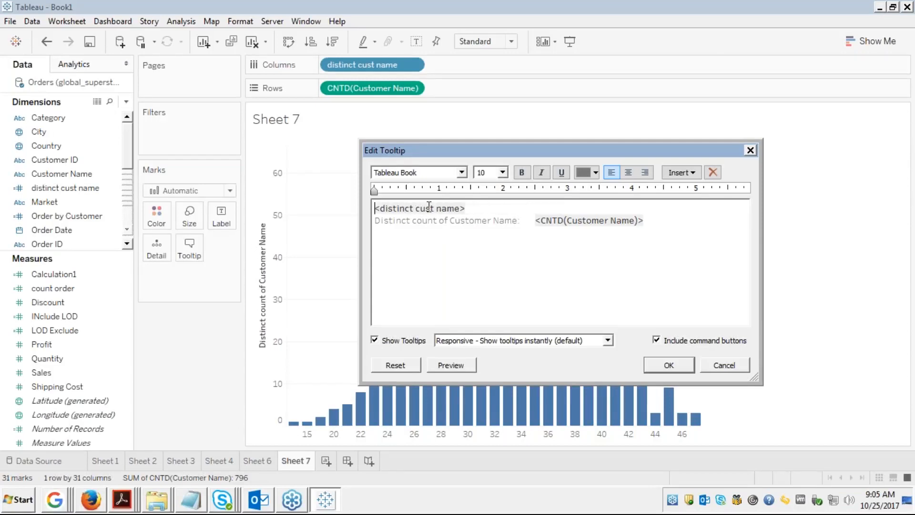
Step: Add "customers made" to the first tooltip line and move the CNTD(Customer Name) field from the second line to just before that text
left_click(476, 210)
type("customers made")
left_click(535, 221)
key("shift+Right")
key("shift+Right")
key("shift+Right")
key("shift+Right")
key("shift+Right")
key("shift+Right")
key("shift+Right")
key("shift+Right")
key("shift+Right")
key("shift+Right")
key("shift+Right")
key("shift+Right")
key("shift+Right")
key("shift+Right")
key("shift+Right")
key("shift+Right")
key("shift+Right")
key("shift+Right")
key("shift+Right")
key("shift+Right")
key("ctrl+c")
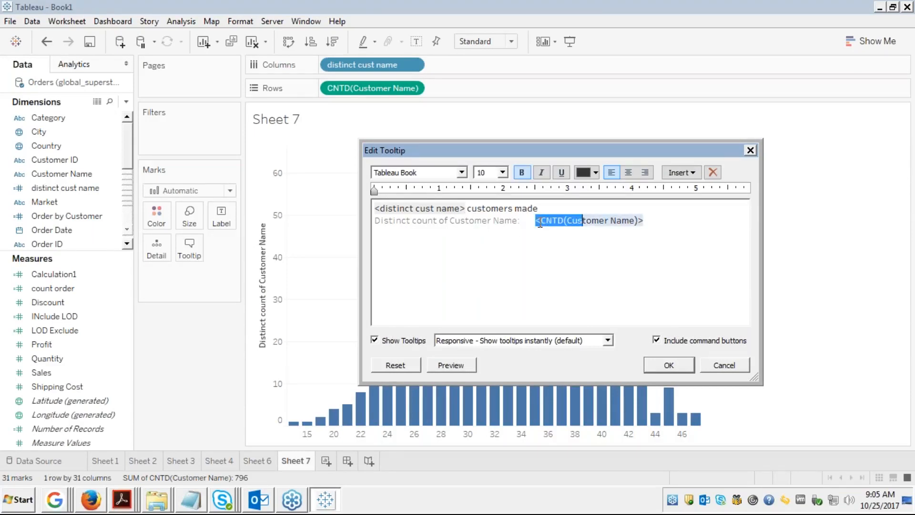
key("BackSpace")
key("Up")
key("Left")
key("Left")
key("Left")
key("Left")
key("ctrl+Left")
key("ctrl+Left")
key("ctrl+Right")
key("ctrl+v")
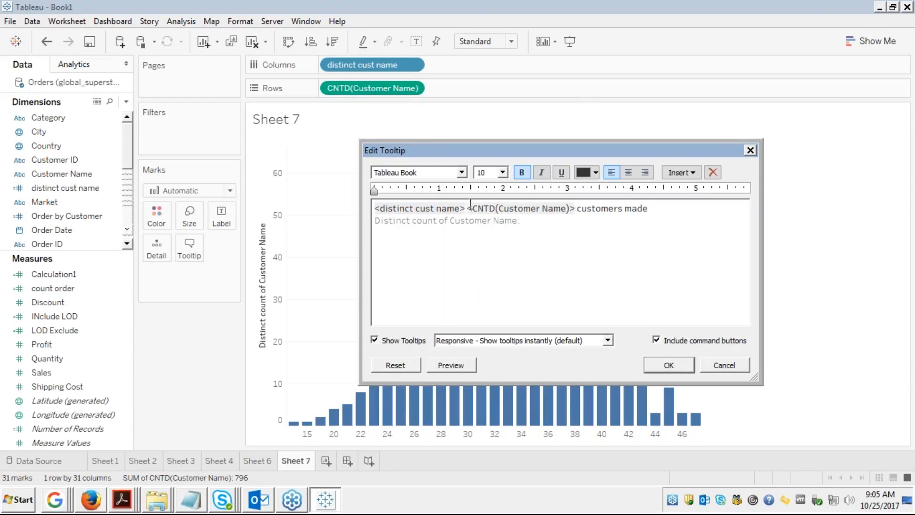
Step: Move the distinct cust name field from the start of the tooltip line to the end, after "customers made"
left_click(468, 209)
key("shift+Left")
key("shift+Left")
key("shift+Left")
key("shift+Left")
key("shift+Left")
key("shift+Left")
key("shift+Left")
key("shift+Left")
key("shift+Left")
key("shift+Left")
key("shift+Left")
key("shift+Left")
key("shift+Left")
key("shift+Left")
key("shift+Left")
key("shift+Left")
key("shift+Left")
key("shift+Left")
key("shift+Left")
key("shift+Left")
key("ctrl+c")
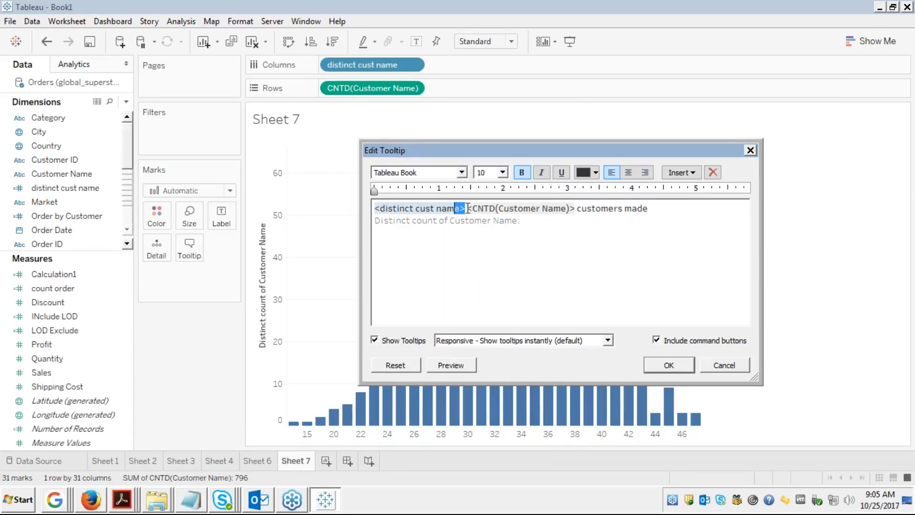
key("Delete")
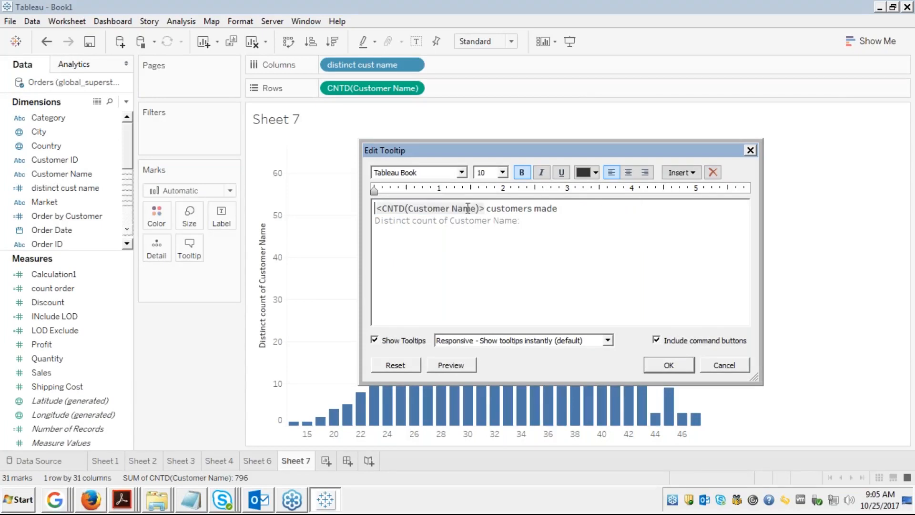
left_click(566, 208)
key("ctrl+v")
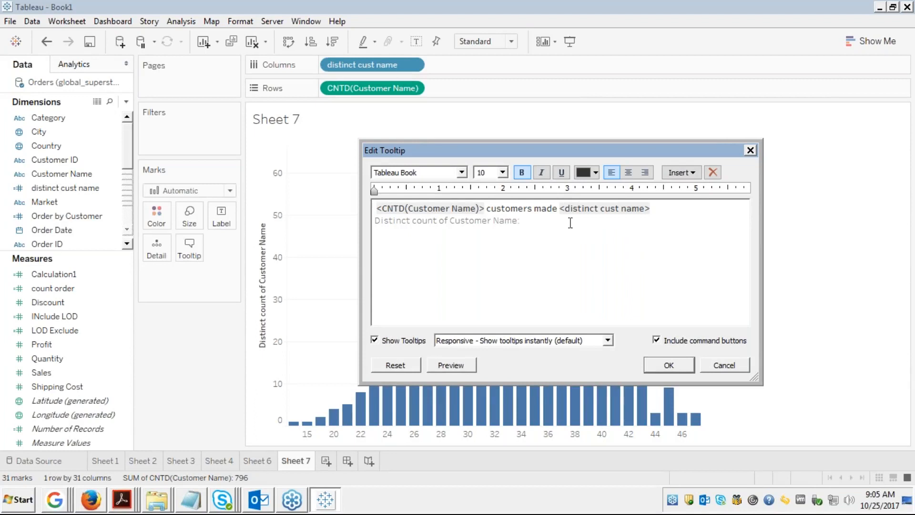
Step: Remove the leftover "Distinct count of Customer Name:" line, finish the tooltip sentence with "orders" and apply the edited tooltip
left_click(520, 221)
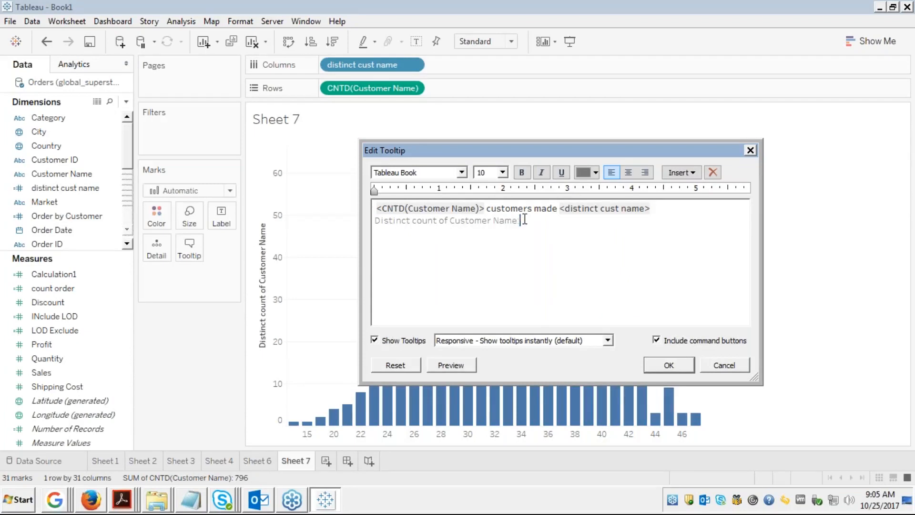
key("shift+Up")
key("shift+Right")
key("shift+Right")
key("shift+Right")
key("shift+Right")
key("shift+Right")
key("shift+Right")
key("shift+Right")
key("shift+Right")
key("shift+Right")
key("shift+Right")
key("shift+Right")
key("shift+Right")
key("shift+Right")
key("shift+Right")
key("shift+Right")
key("shift+Right")
key("shift+Right")
key("shift+Right")
key("shift+Right")
key("shift+Right")
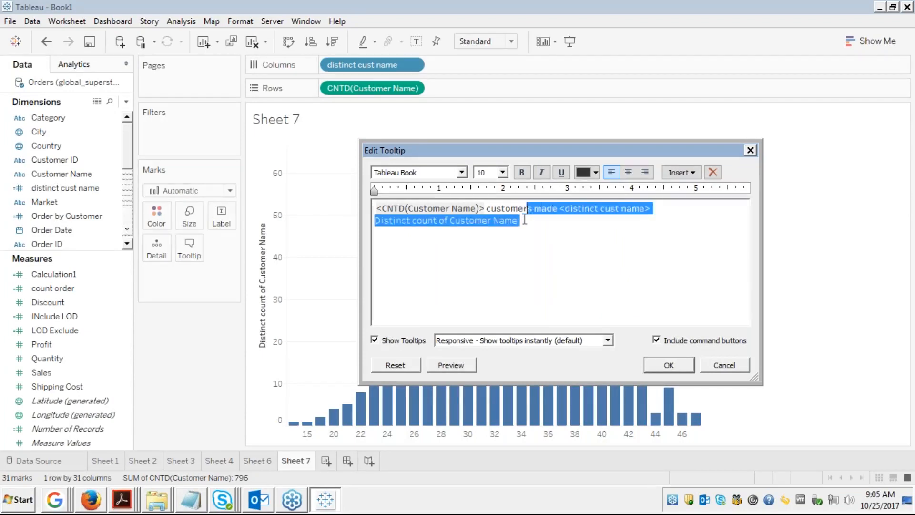
key("shift+Right")
key("shift+Right")
key("shift+Right")
key("shift+Right")
key("shift+Right")
key("shift+Right")
key("shift+Right")
key("shift+Right")
key("shift+Right")
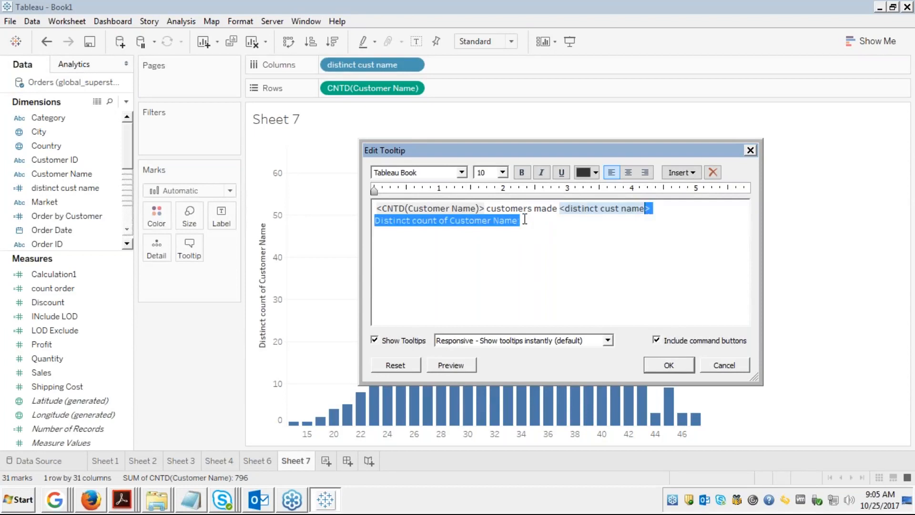
key("shift+Right")
key("shift+Right")
key("shift+Left")
key("shift+Left")
key("Delete")
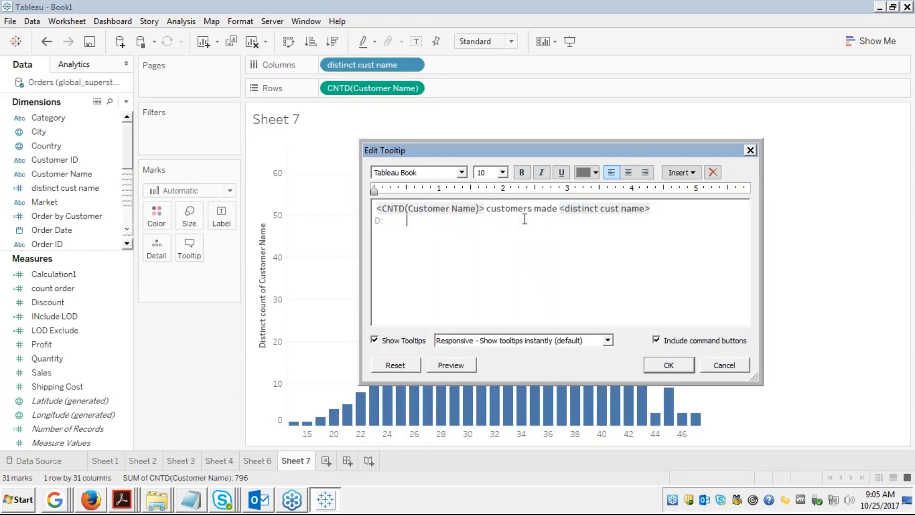
key("BackSpace")
key("BackSpace")
key("BackSpace")
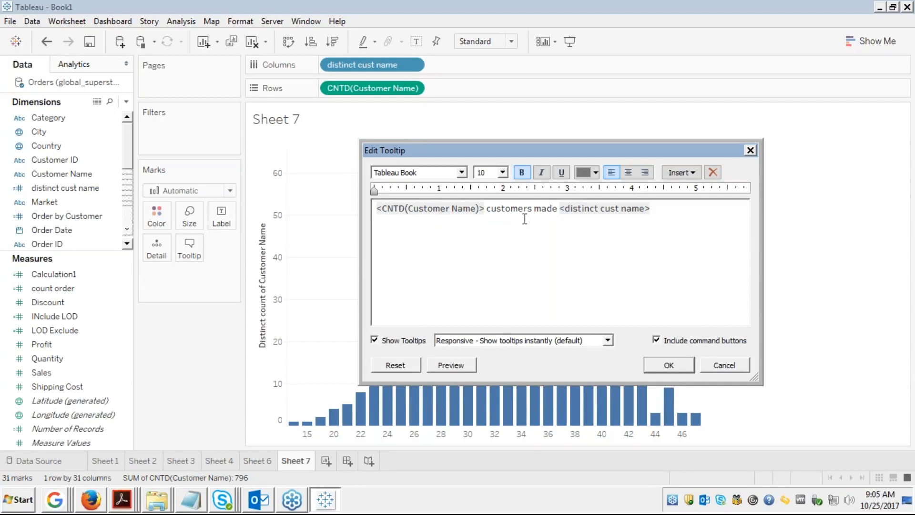
type("orders")
left_click(665, 364)
mouse_move(462, 286)
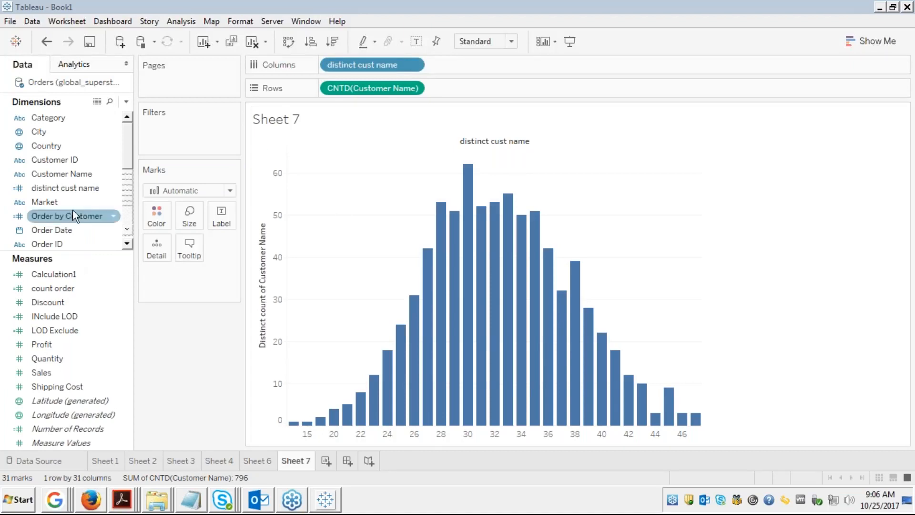
Step: Review the formula of distinct cust name, close it unchanged, and check the new tooltip on the chart's bars
left_click(71, 190)
right_click(78, 189)
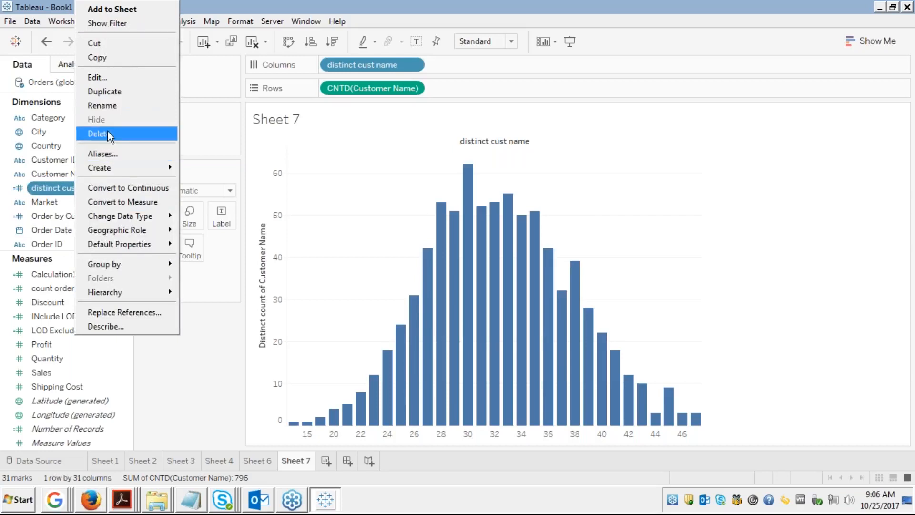
left_click(104, 74)
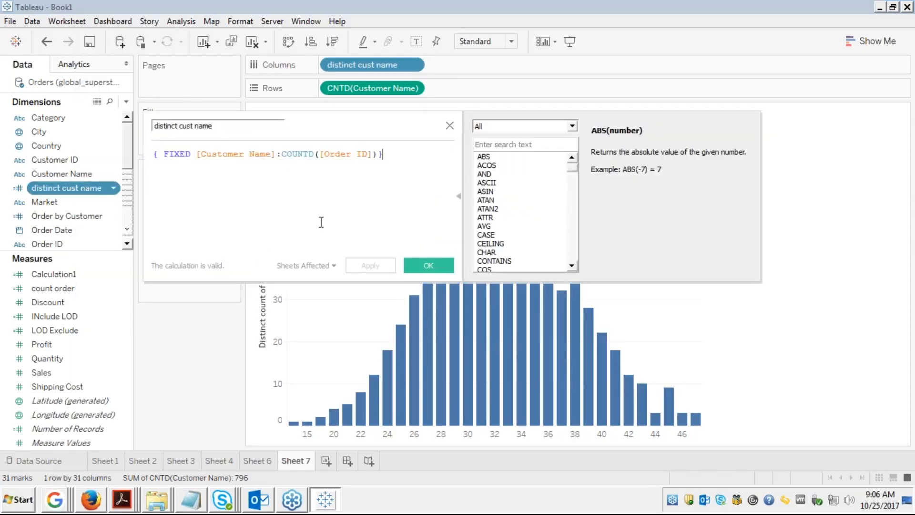
key("ctrl+a")
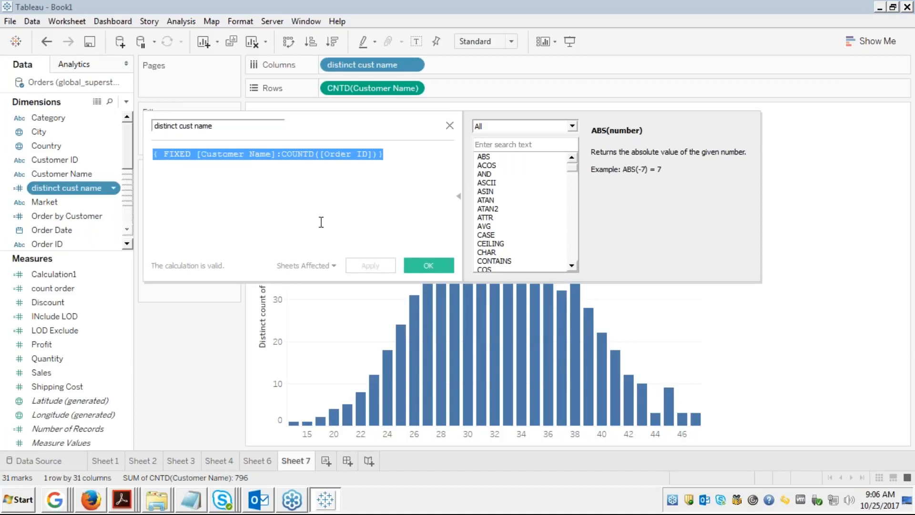
left_click(431, 265)
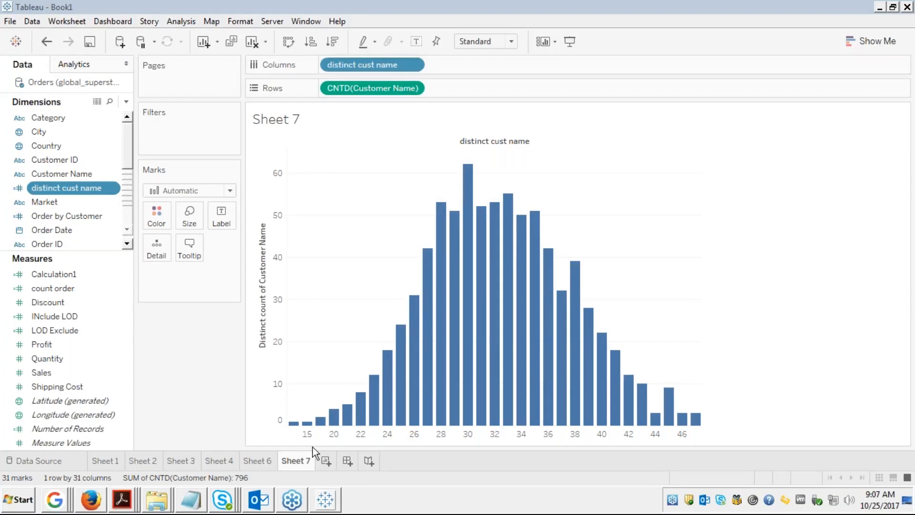
mouse_move(419, 388)
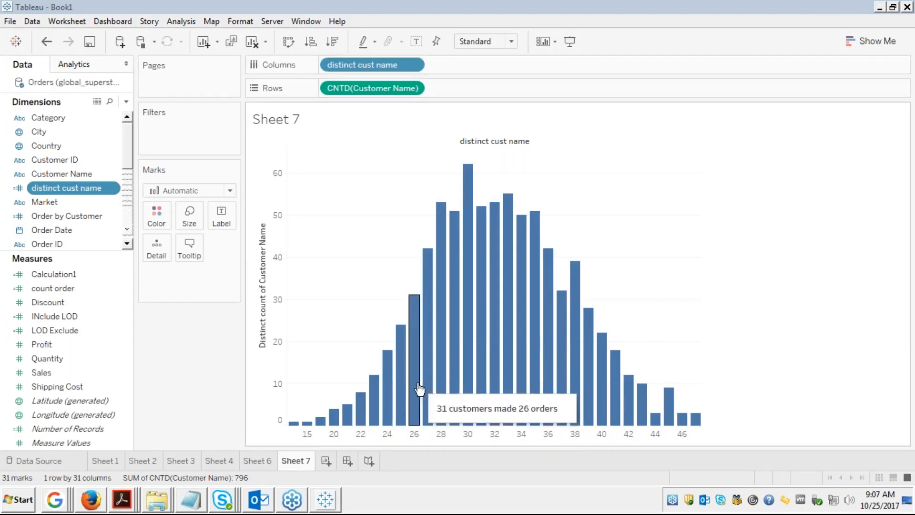
mouse_move(475, 374)
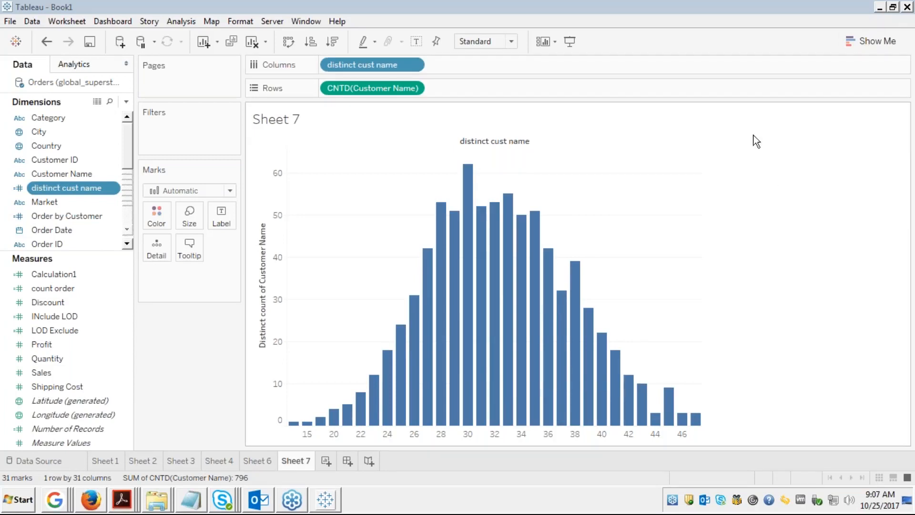
Step: Switch to Firefox to view the Module 8 slide on the LOD solution, and return to Tableau
left_click(91, 506)
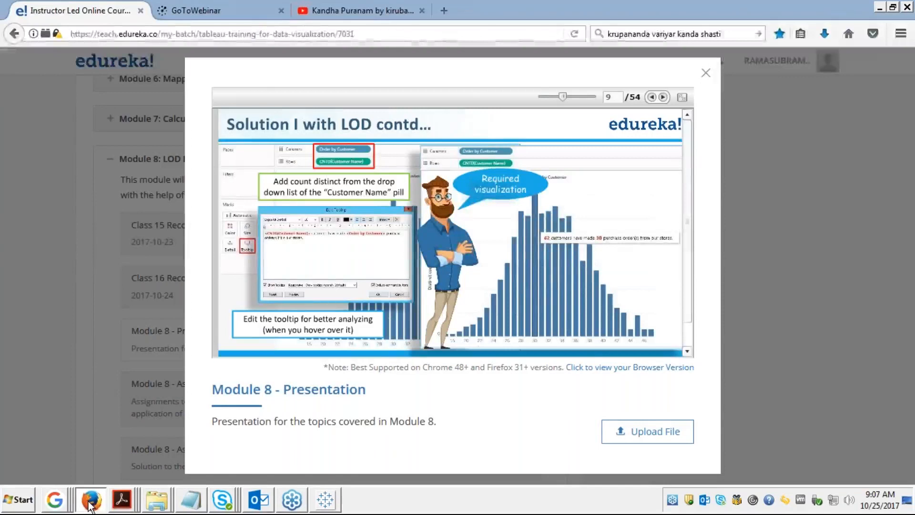
left_click(91, 505)
left_click(318, 507)
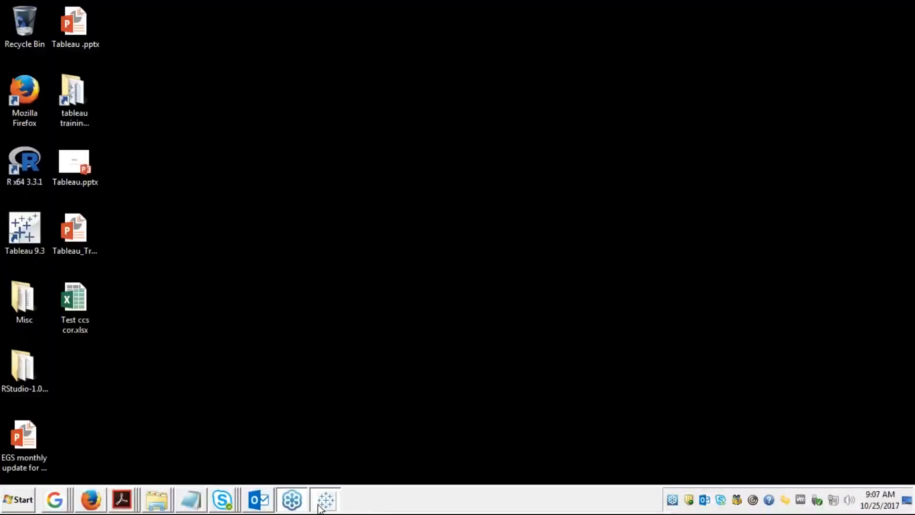
left_click(319, 507)
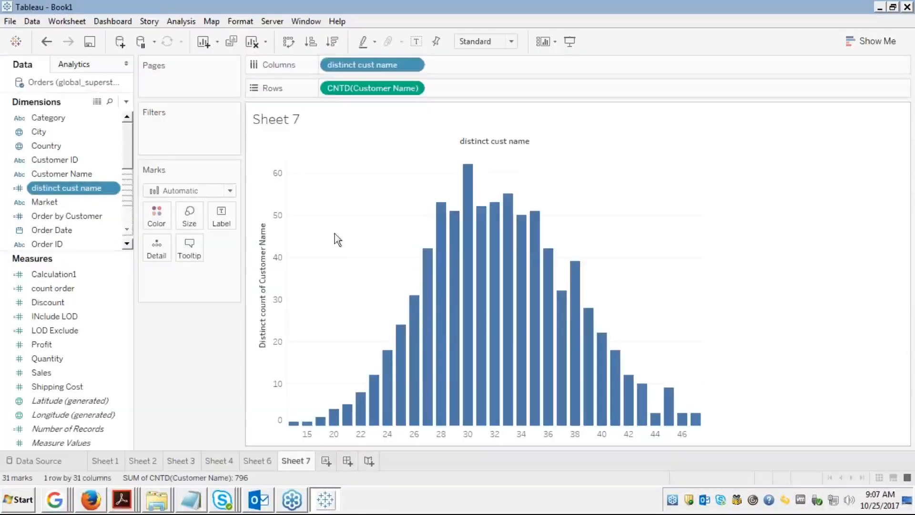
Step: Open the Tableau online help in the browser, search for "lod" and open the topic "Overview: Level of Detail Expressions"
left_click(331, 23)
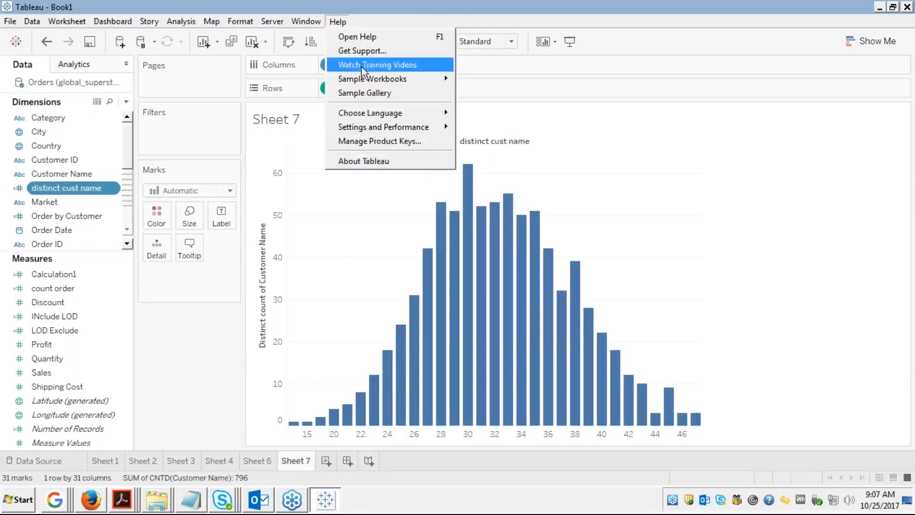
left_click(372, 34)
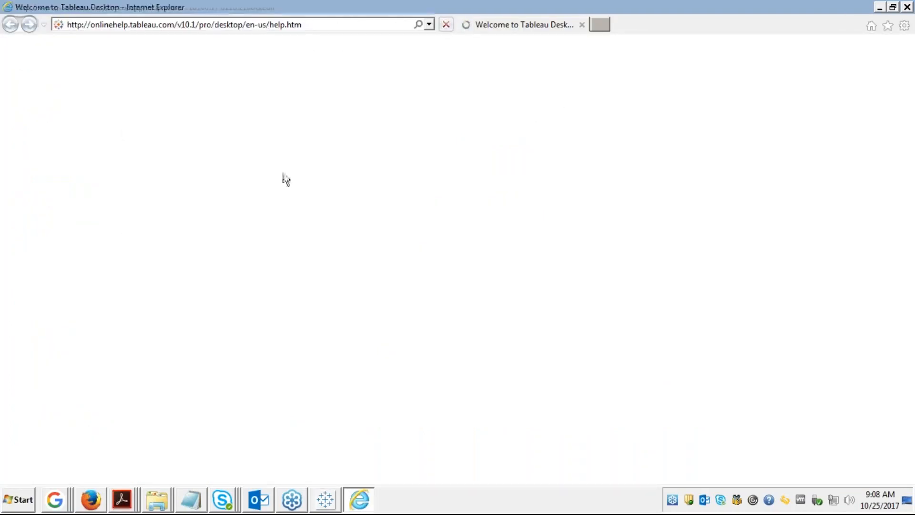
left_click(772, 57)
type("lod")
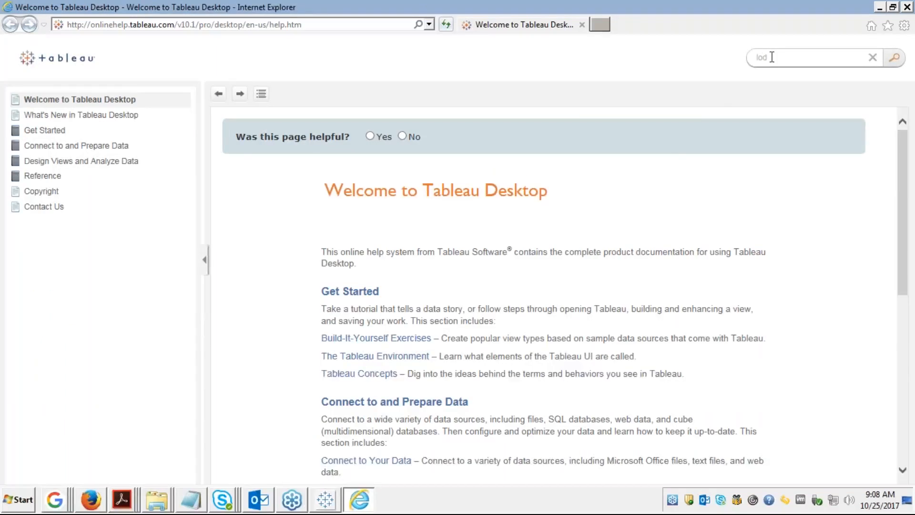
key("Return")
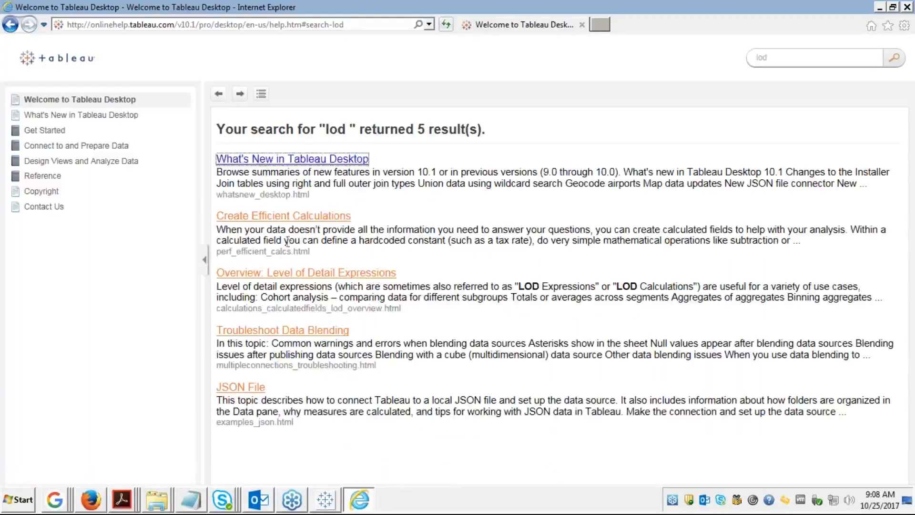
left_click(269, 273)
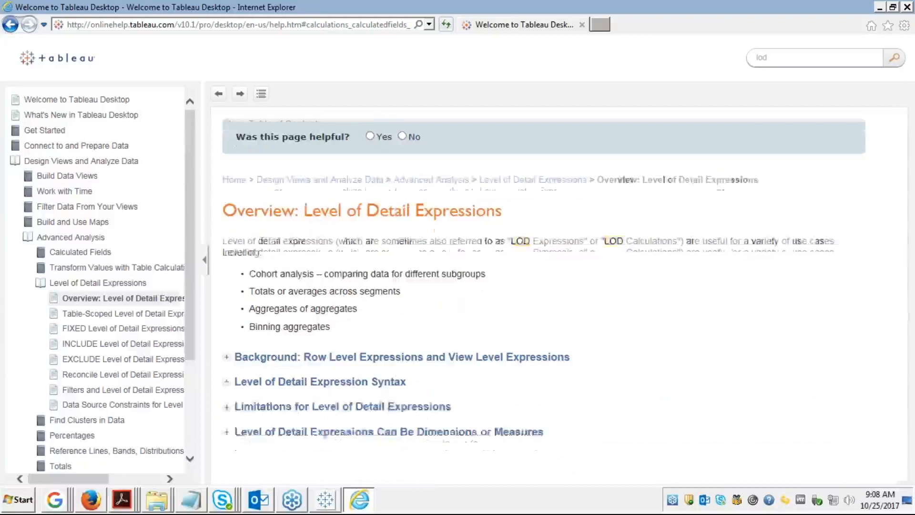
left_click(281, 24)
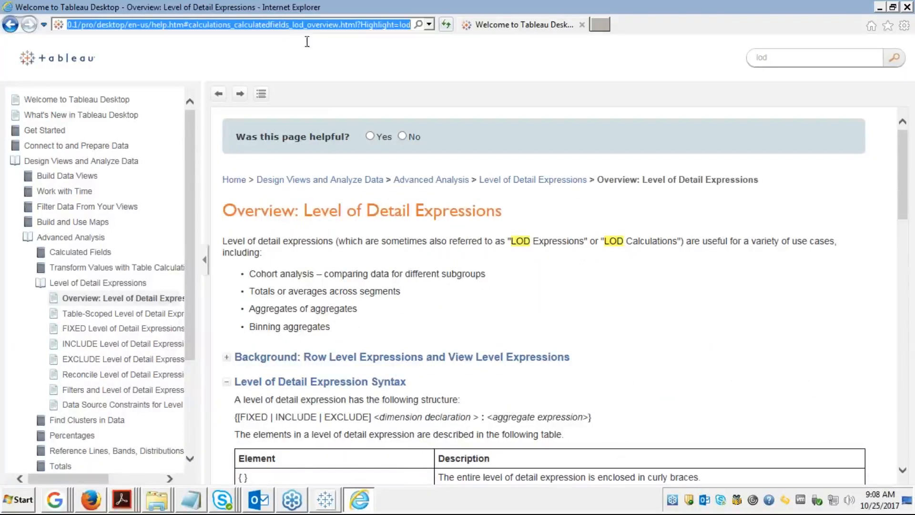
left_click(232, 501)
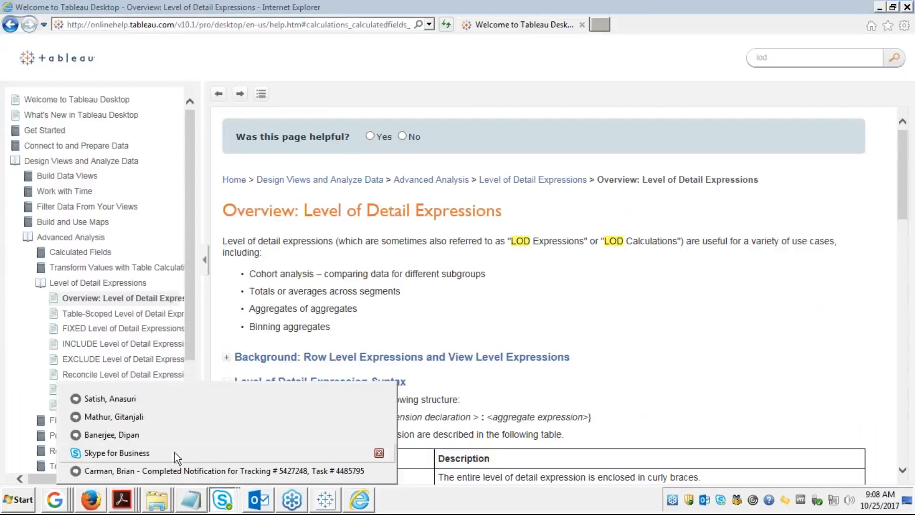
left_click(569, 294)
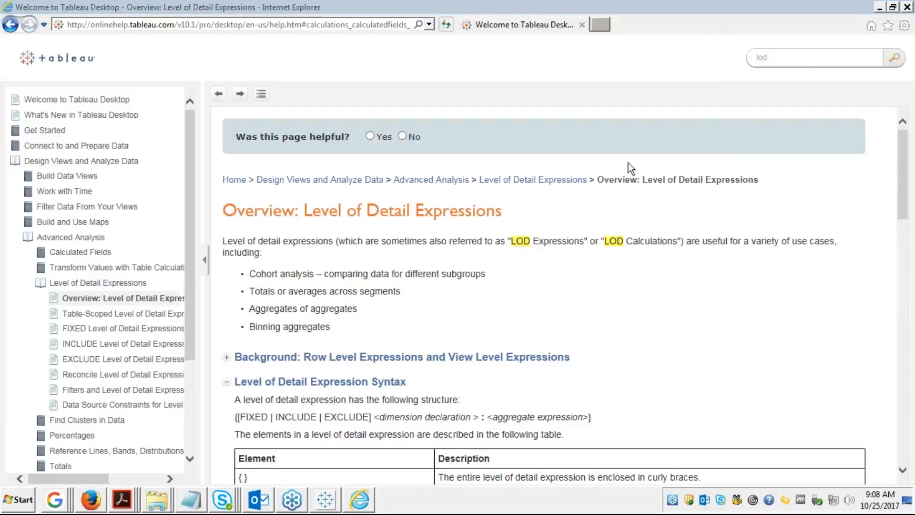
Step: Read the Level of Detail Expression Syntax table, covering the FIXED, INCLUDE and EXCLUDE keywords and the dimension declaration
scroll(767, 275, "down", 1)
scroll(765, 270, "down", 7)
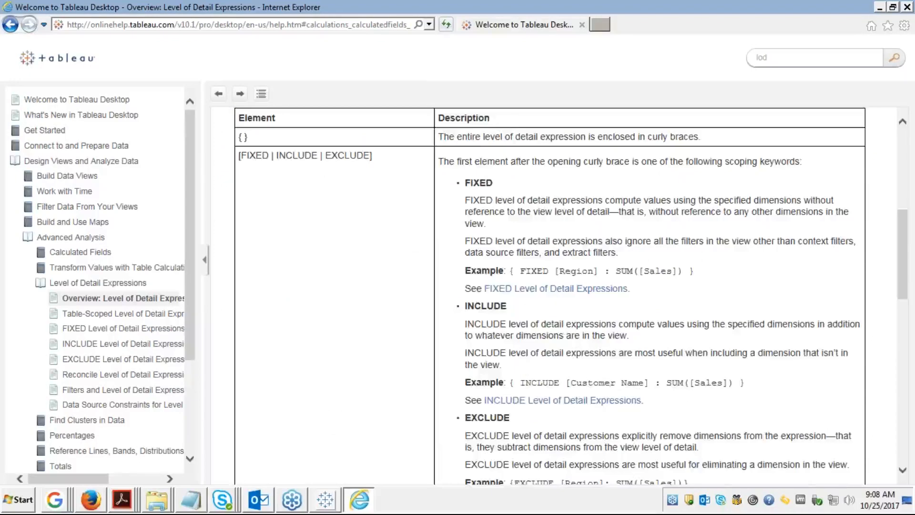
scroll(571, 296, "down", 10)
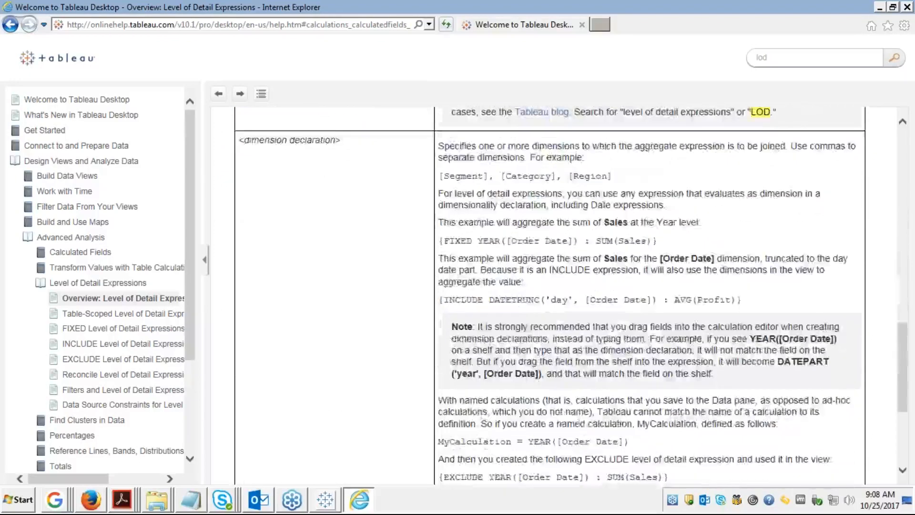
Step: Finish reading the syntax table on the Overview topic, then expand and read the section "Limitations for Level of Detail Expressions"
scroll(572, 296, "down", 1)
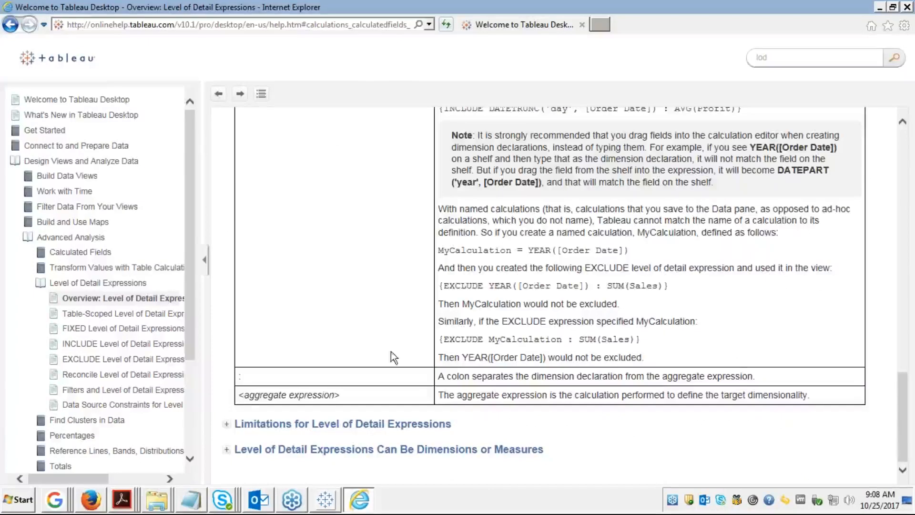
left_click(228, 425)
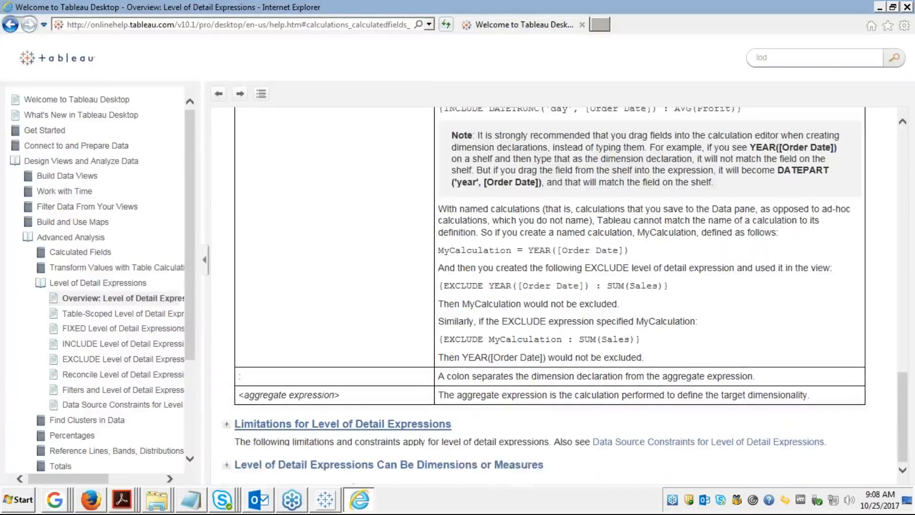
scroll(488, 459, "down", 1)
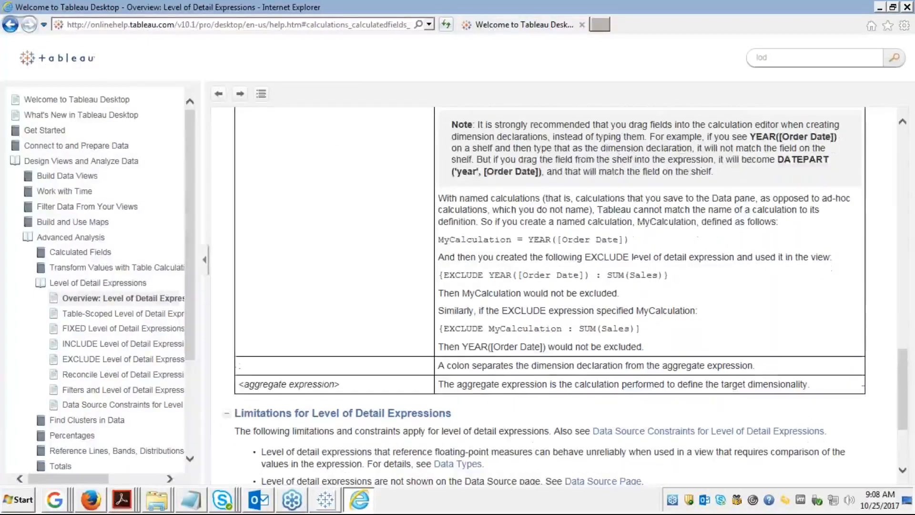
scroll(548, 296, "down", 3)
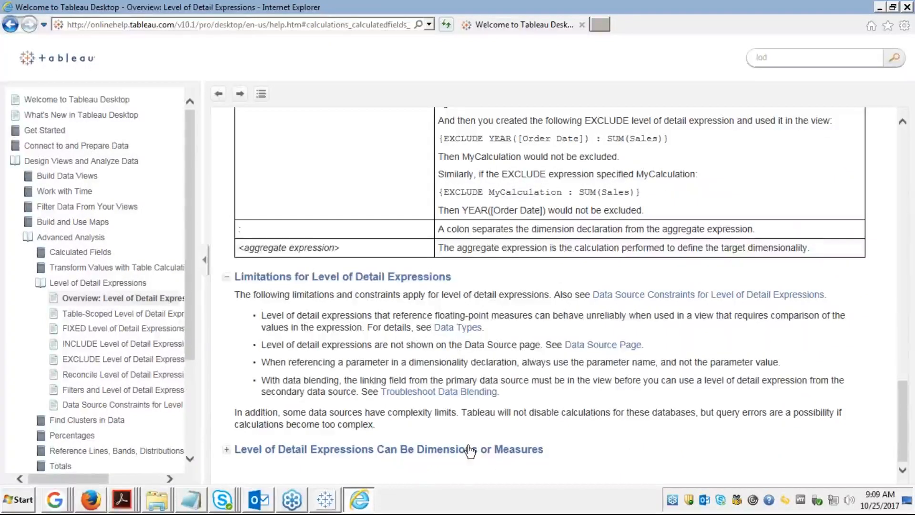
Step: Look through the Table-Scoped, FIXED and INCLUDE expression topics, reopen the Overview topic, and switch to the Module 8 presentation in Firefox
left_click(123, 314)
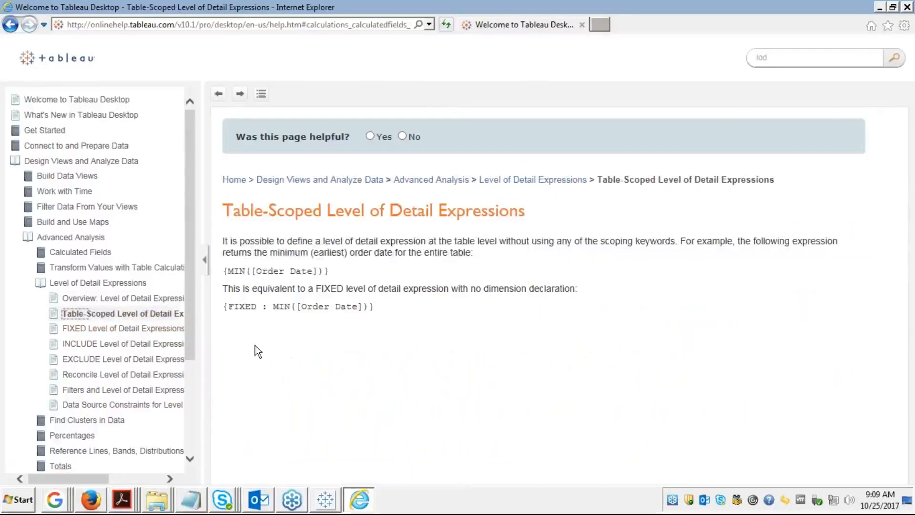
left_click(105, 329)
left_click(97, 345)
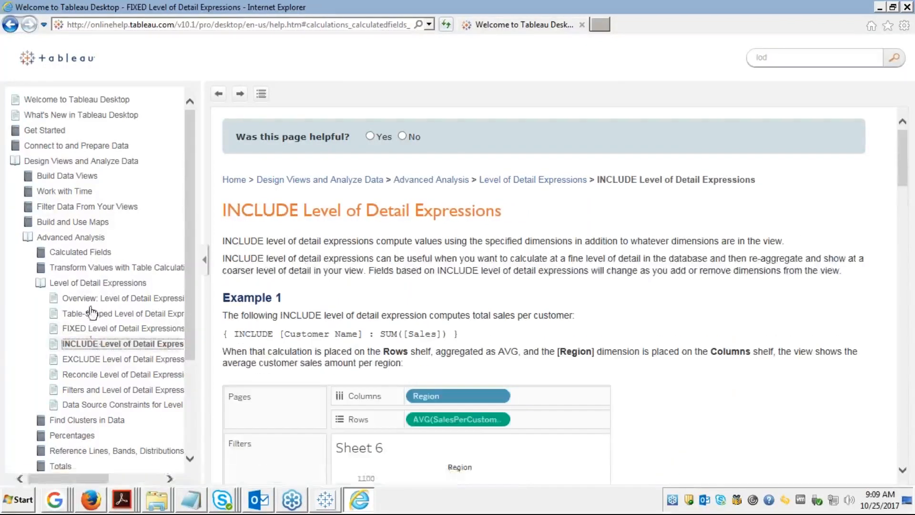
left_click(91, 299)
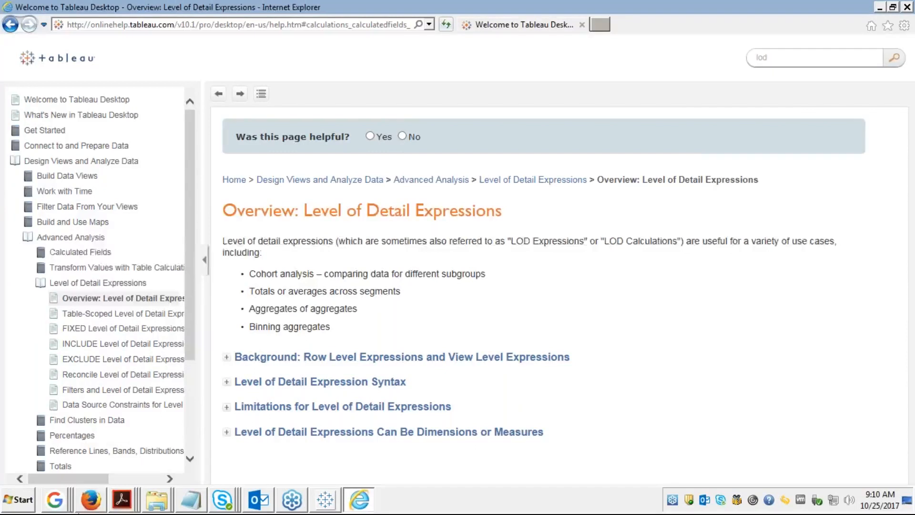
left_click(88, 507)
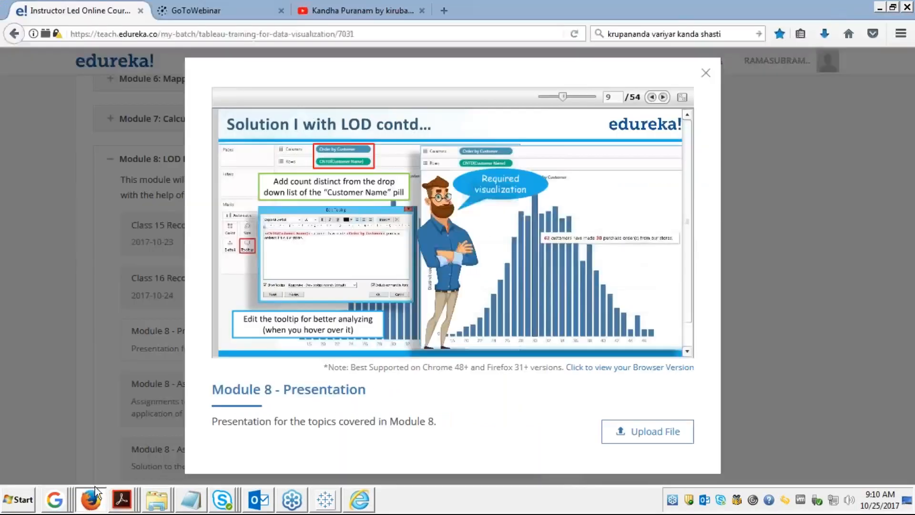